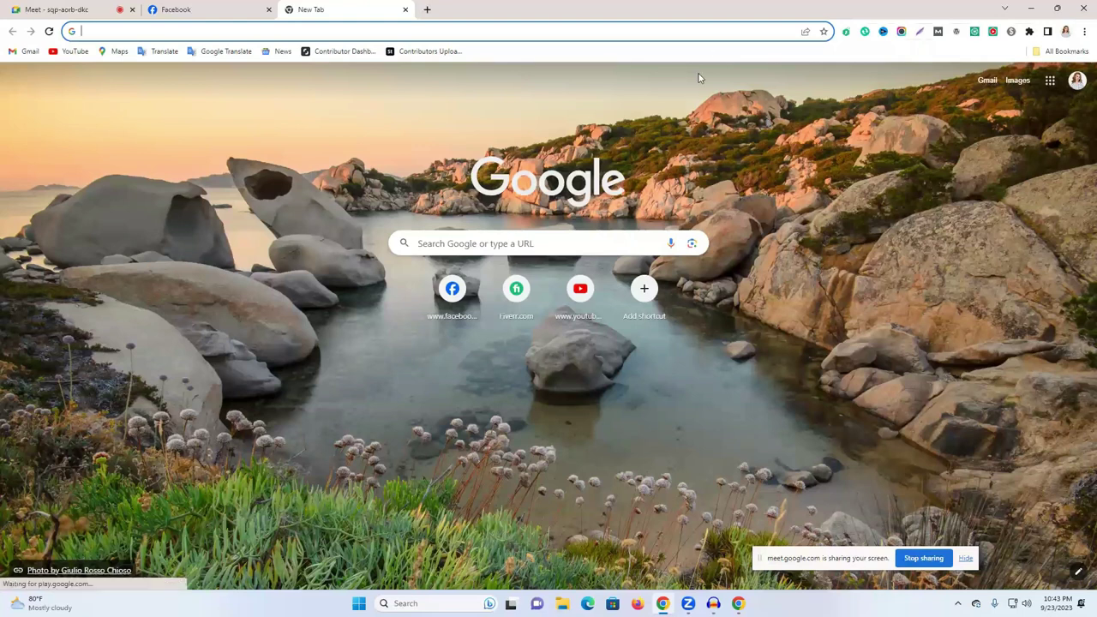
Open YouTube, switch to the other signed-in Google account, and reopen its account menu
left_click(582, 310)
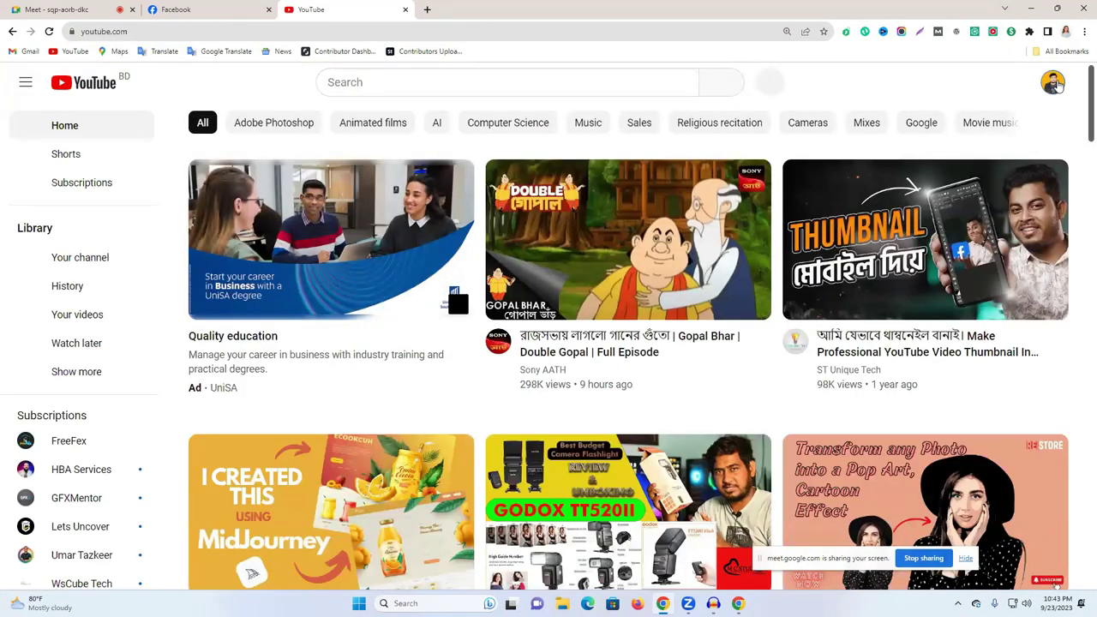
left_click(1053, 83)
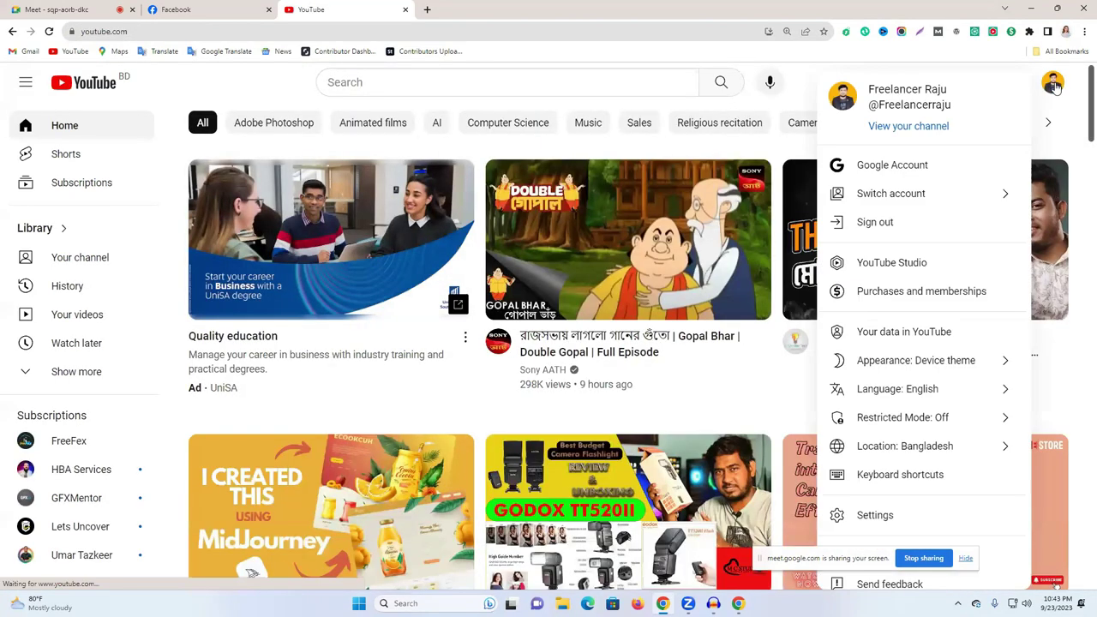
left_click(934, 192)
scroll(930, 291, "down", 5)
scroll(925, 296, "down", 5)
left_click(919, 332)
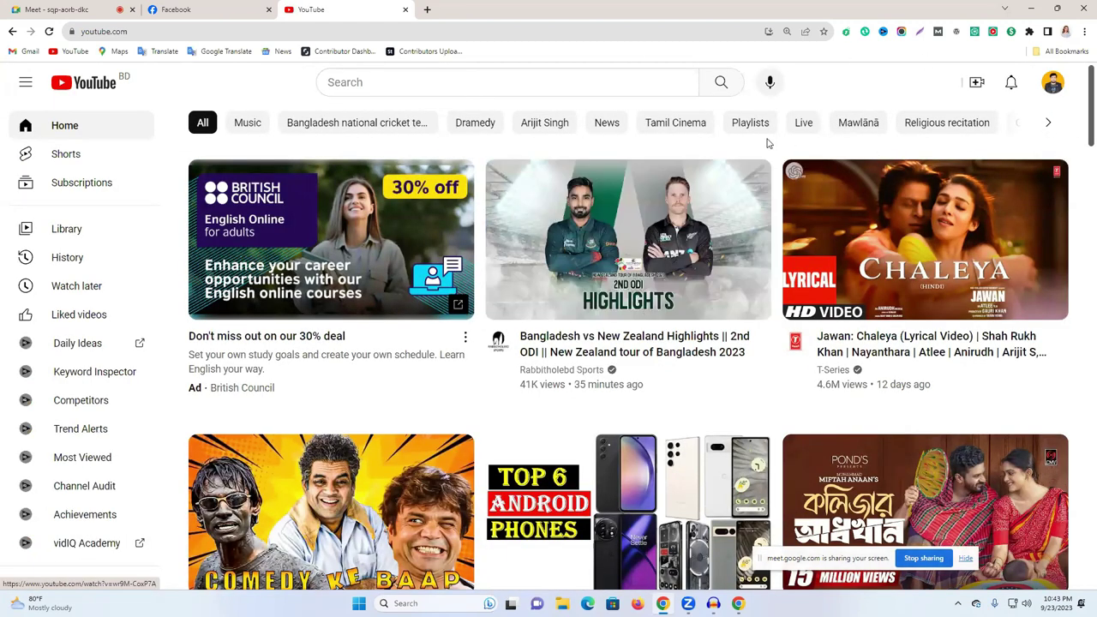
left_click(1047, 86)
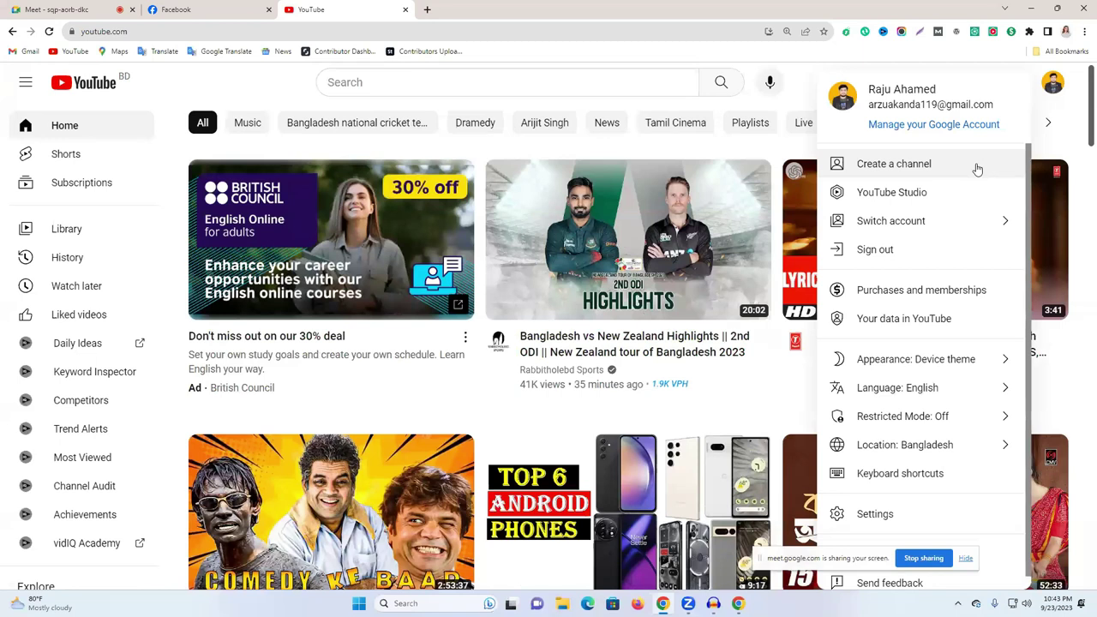
Show the account's All channels list in YouTube settings (no channel yet), then start a new tab
left_click(844, 514)
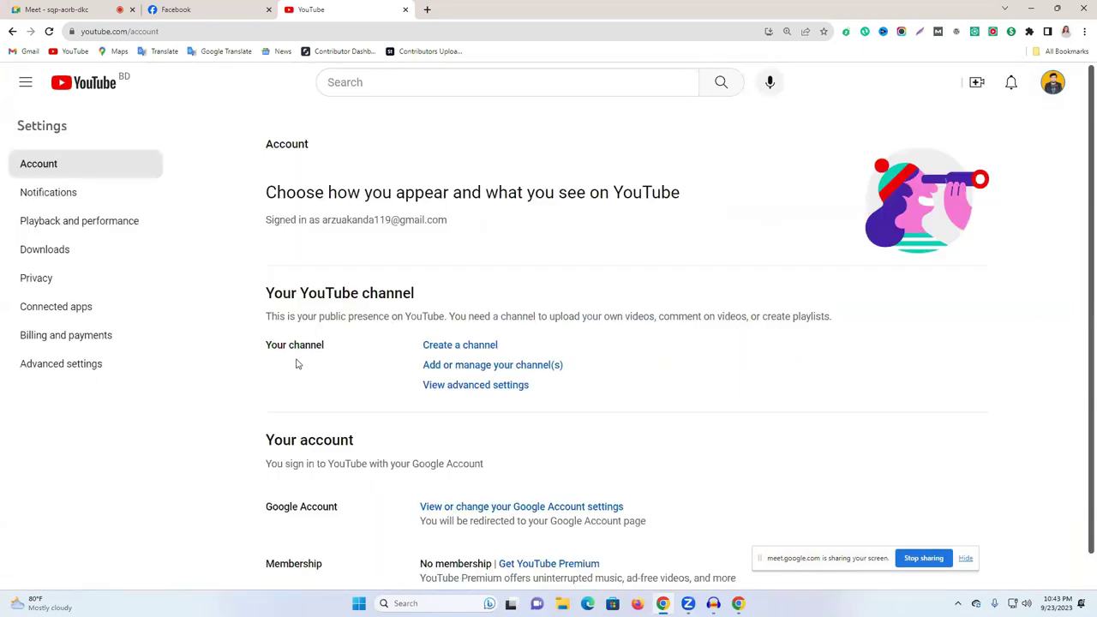
left_click(467, 370)
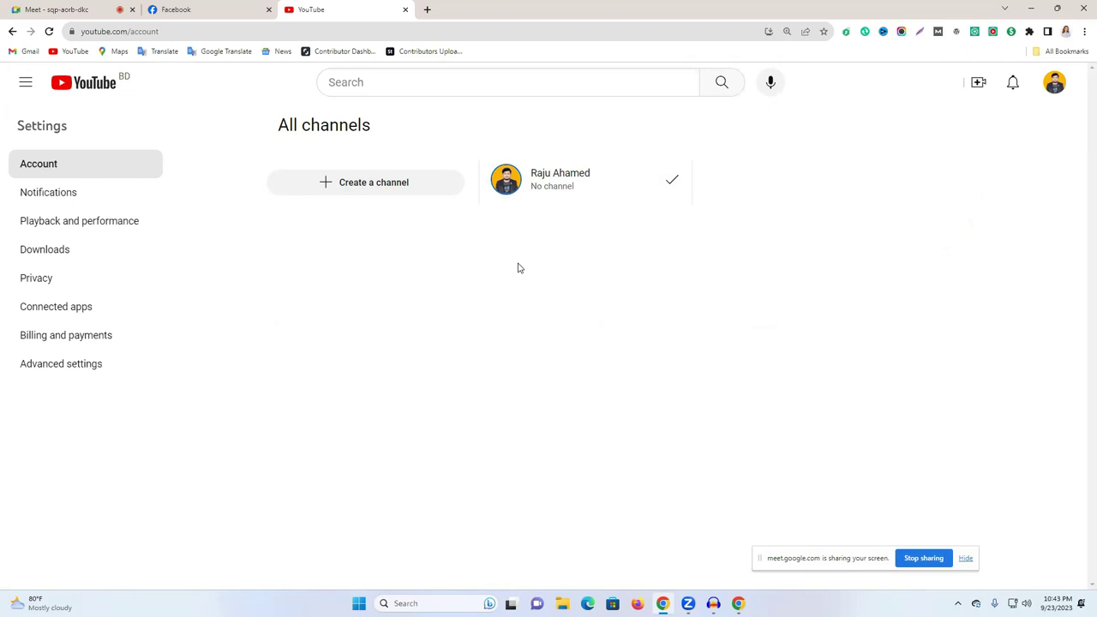
left_click(427, 10)
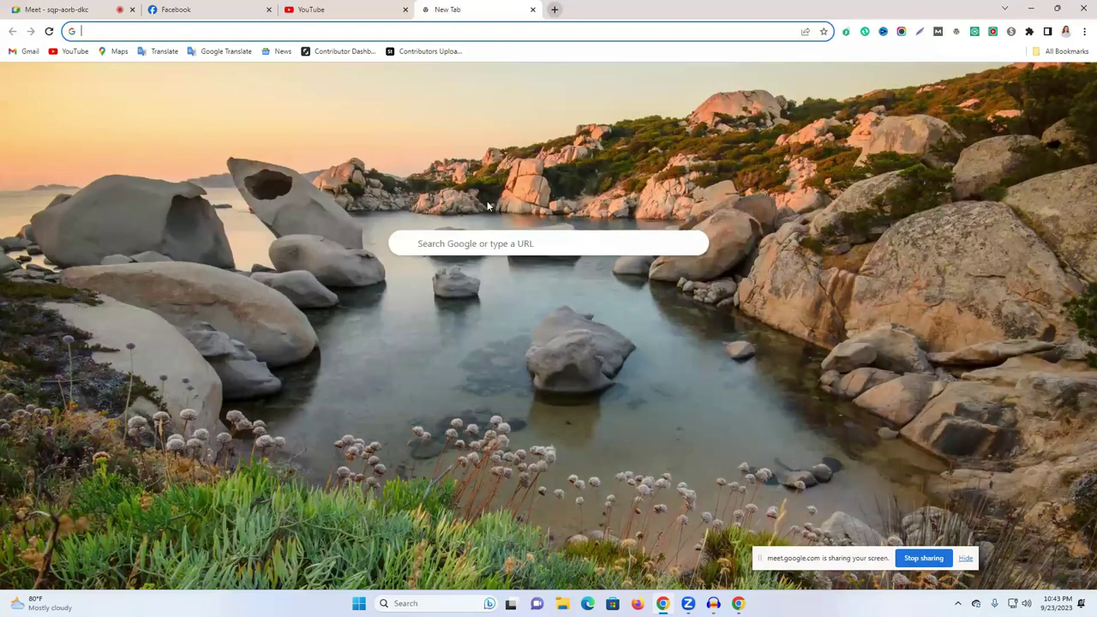
Load youtube.com, search '2f film story' and open the 2F FilmStory channel
type("youtube.com")
key("Return")
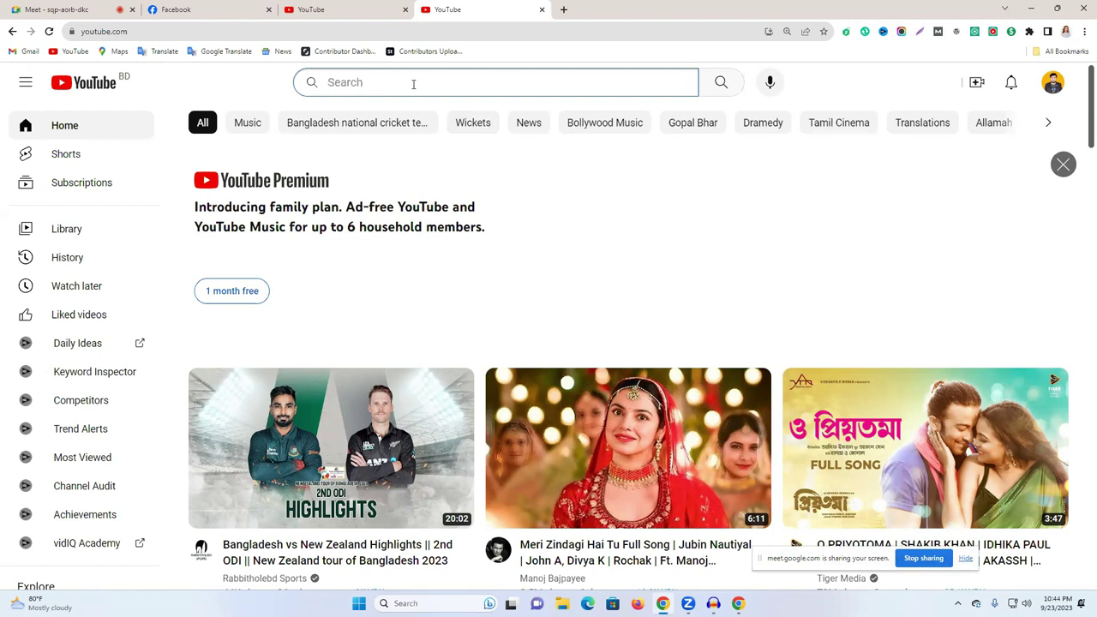
type("2f")
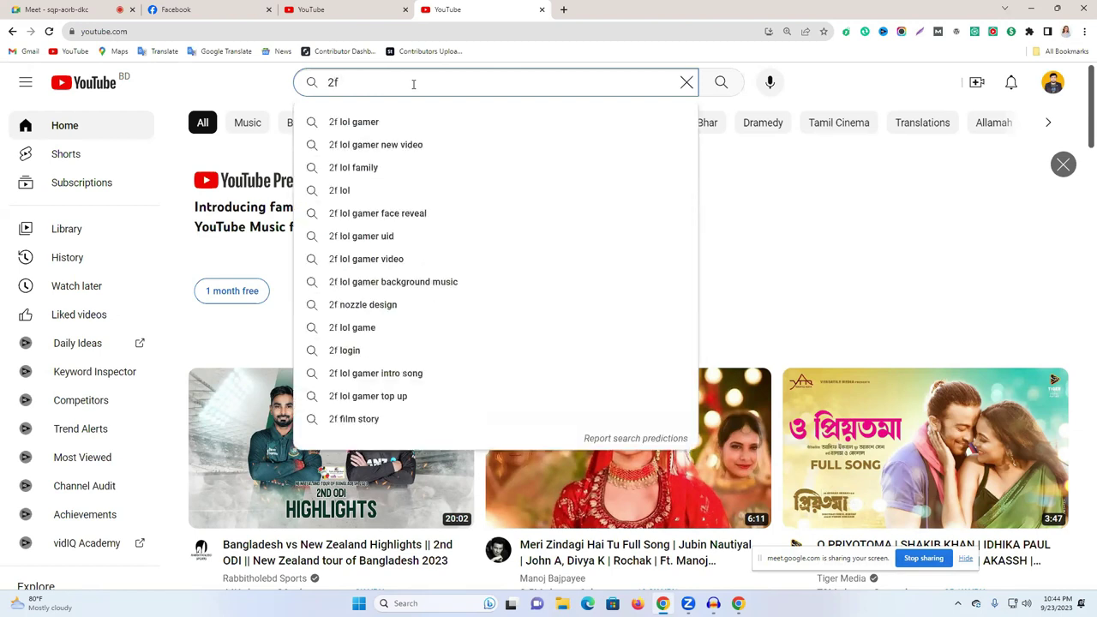
type(" fi")
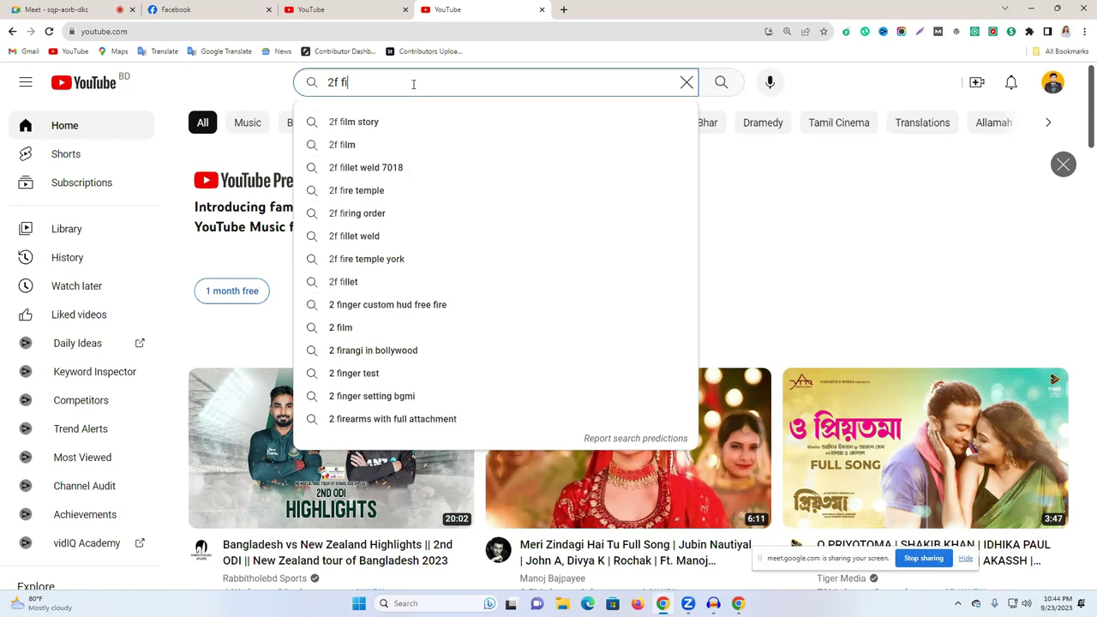
left_click(403, 122)
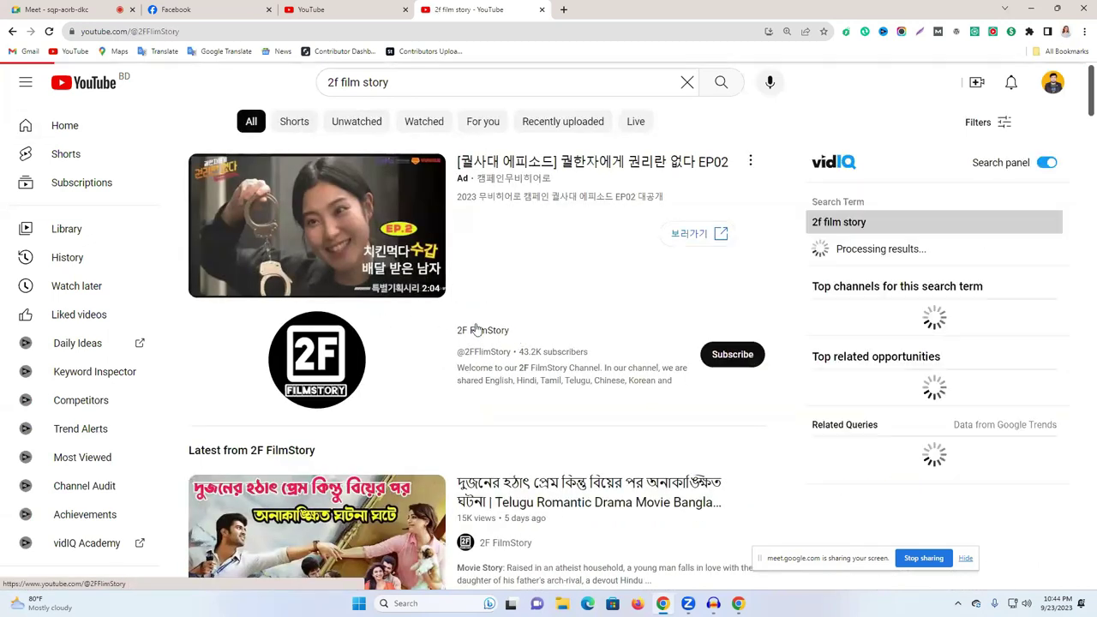
left_click(477, 330)
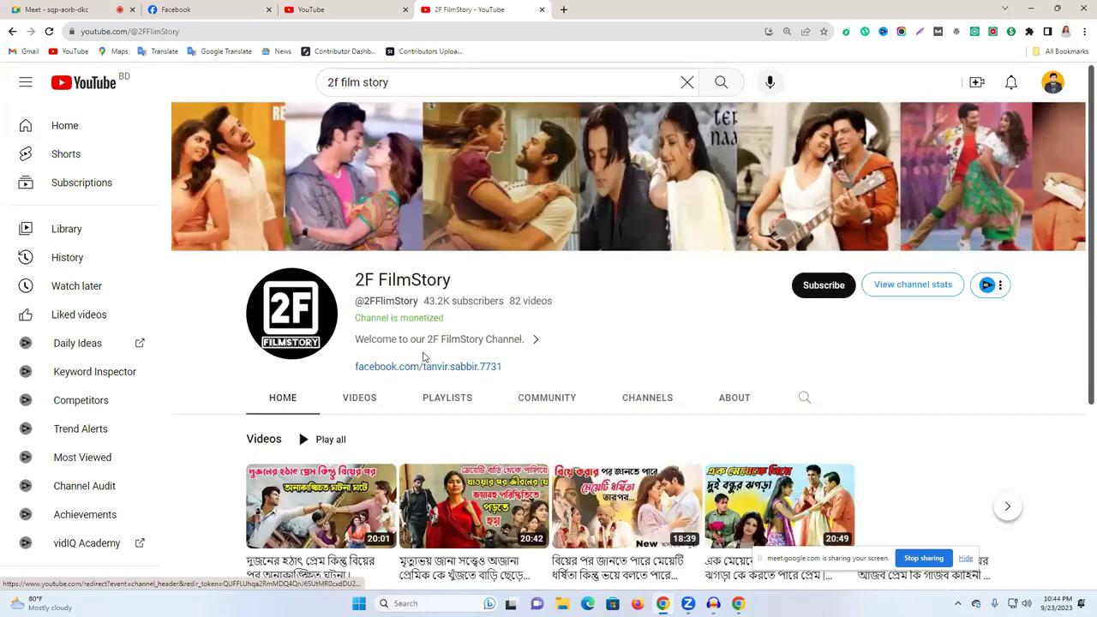
Select the 2F FilmStory channel title, then return to the All channels tab
scroll(410, 343, "down", 1)
left_click_drag(356, 224, 497, 237)
left_click(614, 249)
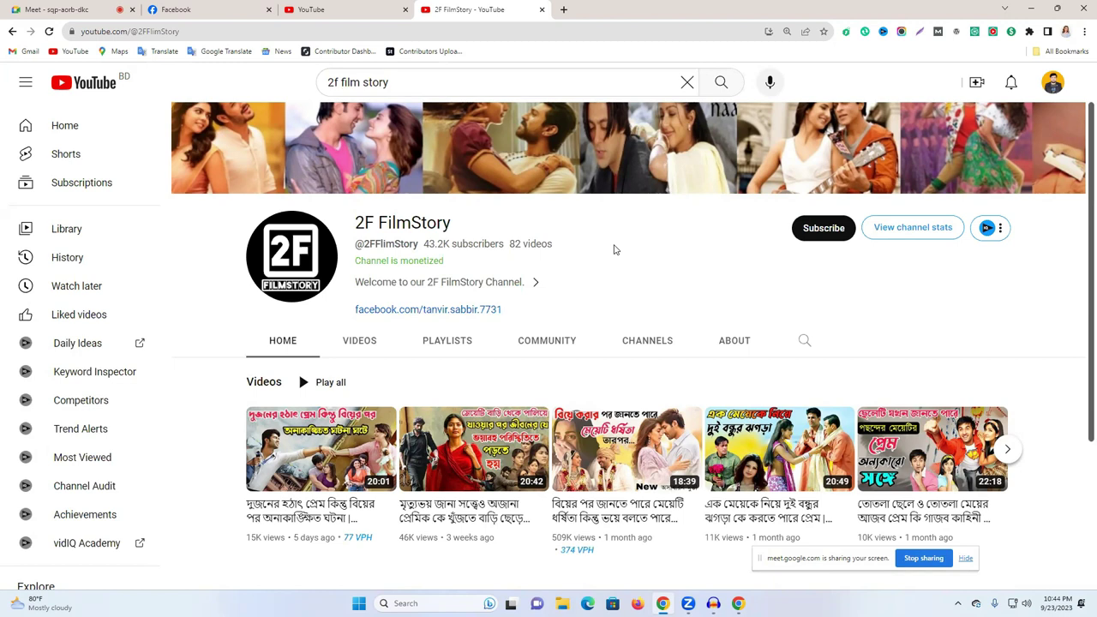
left_click_drag(356, 223, 491, 231)
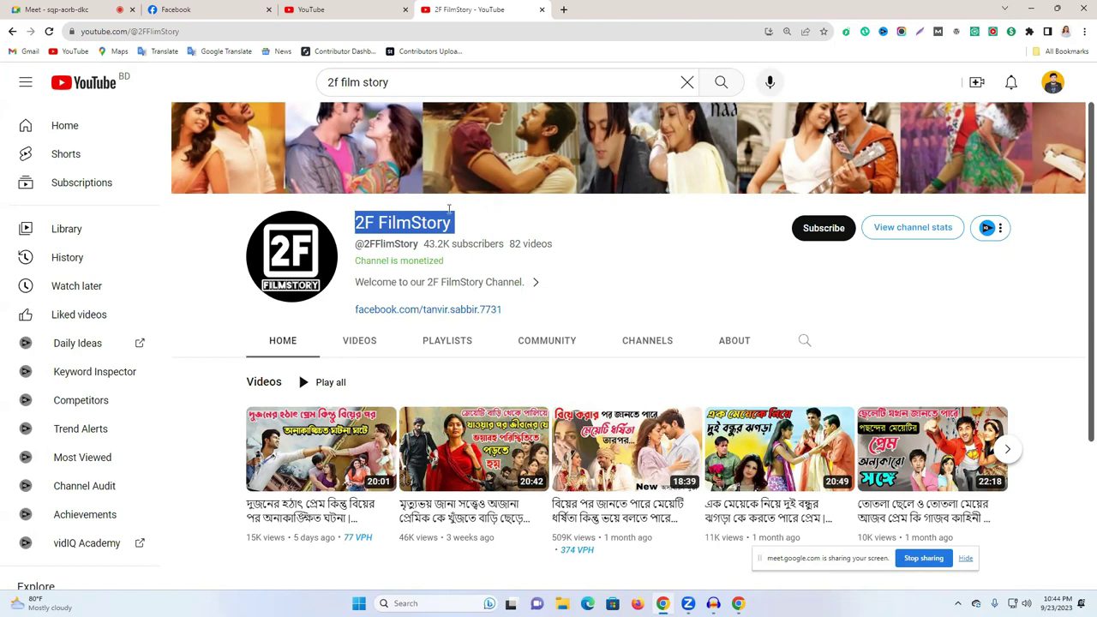
left_click(360, 6)
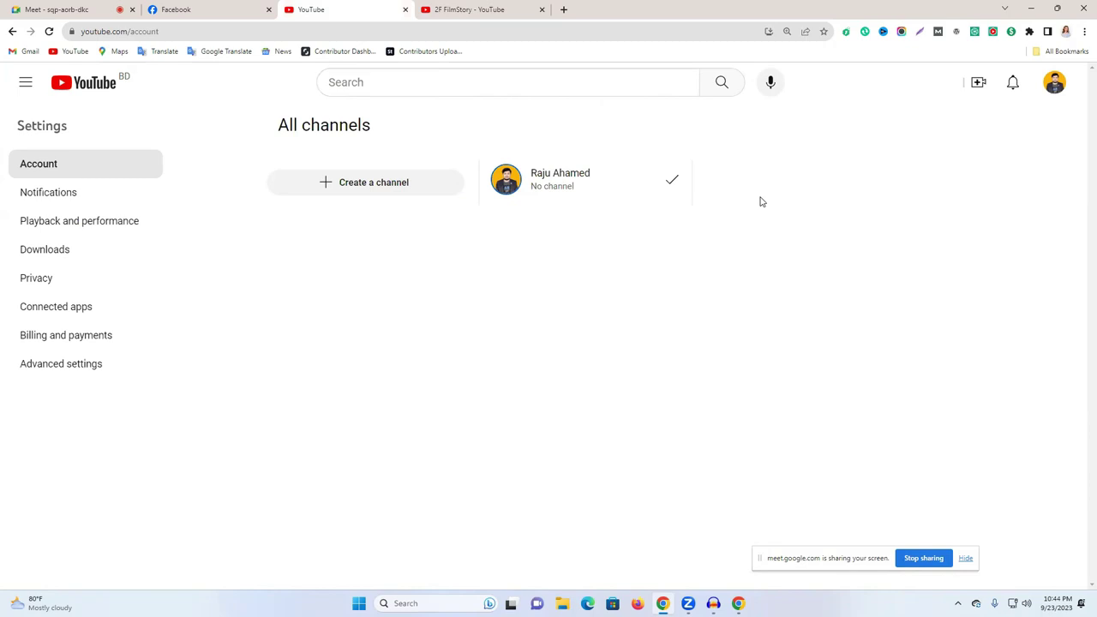
Load vidiq.com in a new incognito window and show its AI Tools list
left_click(1084, 32)
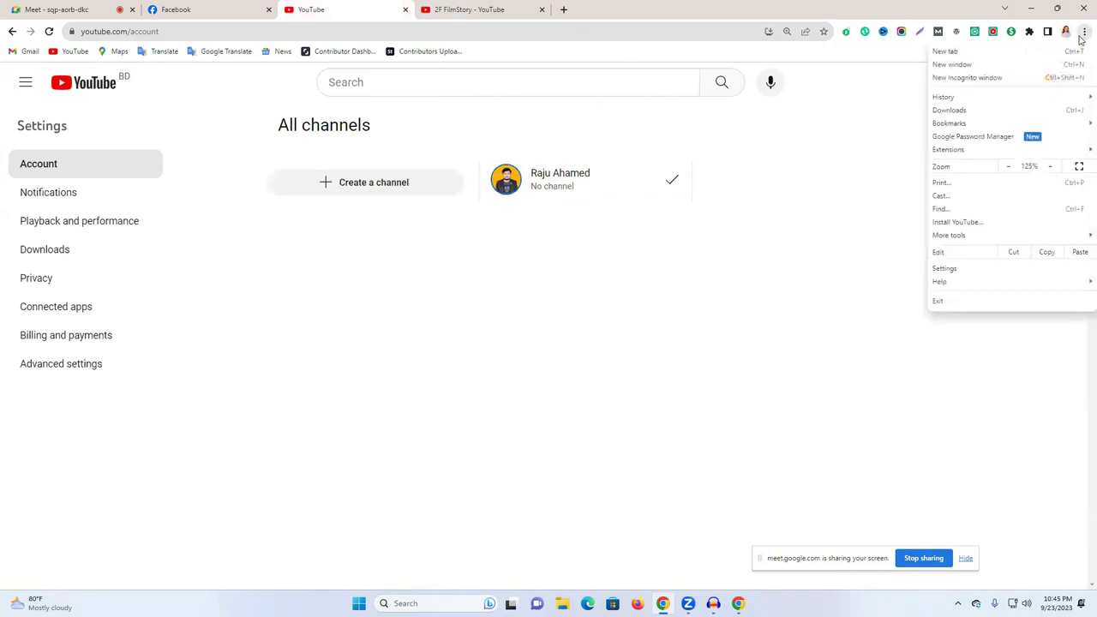
left_click(951, 79)
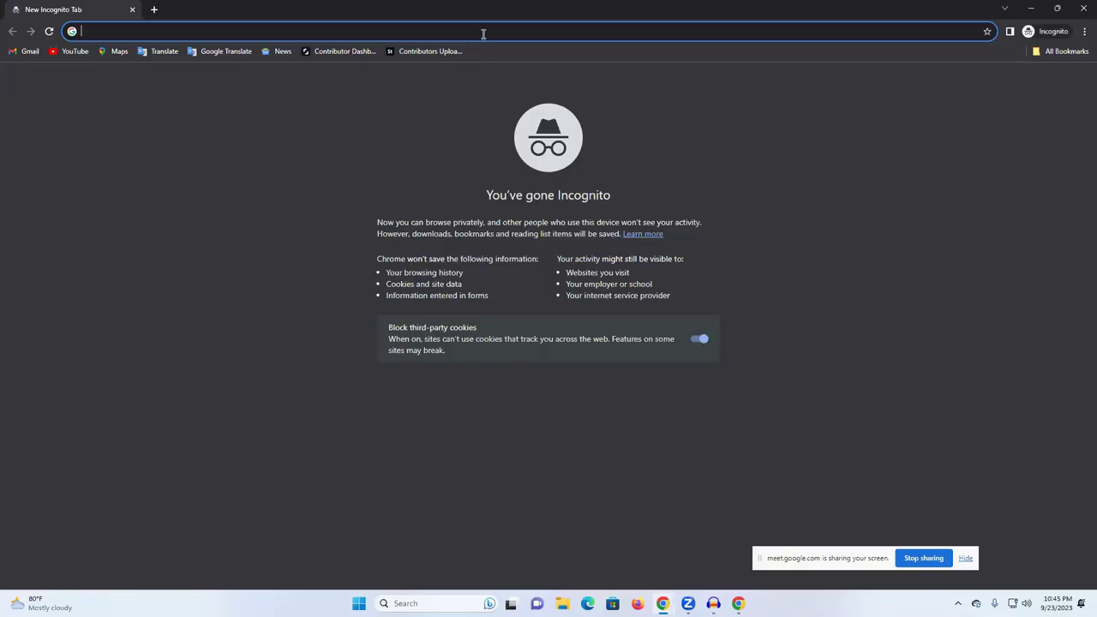
type("vidiq.com")
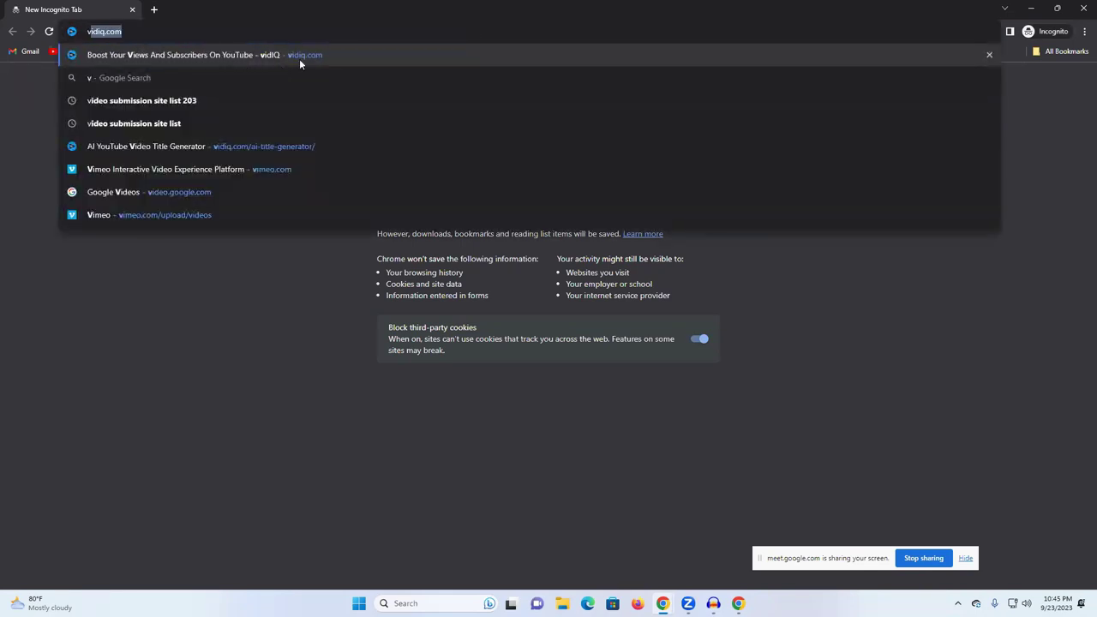
left_click(299, 58)
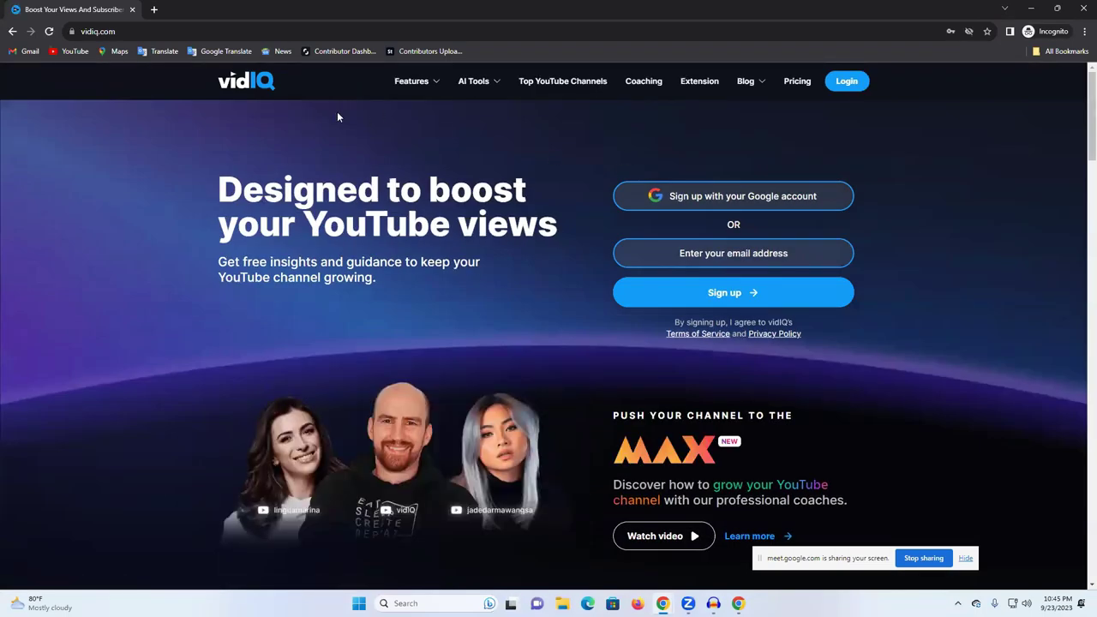
mouse_move(482, 86)
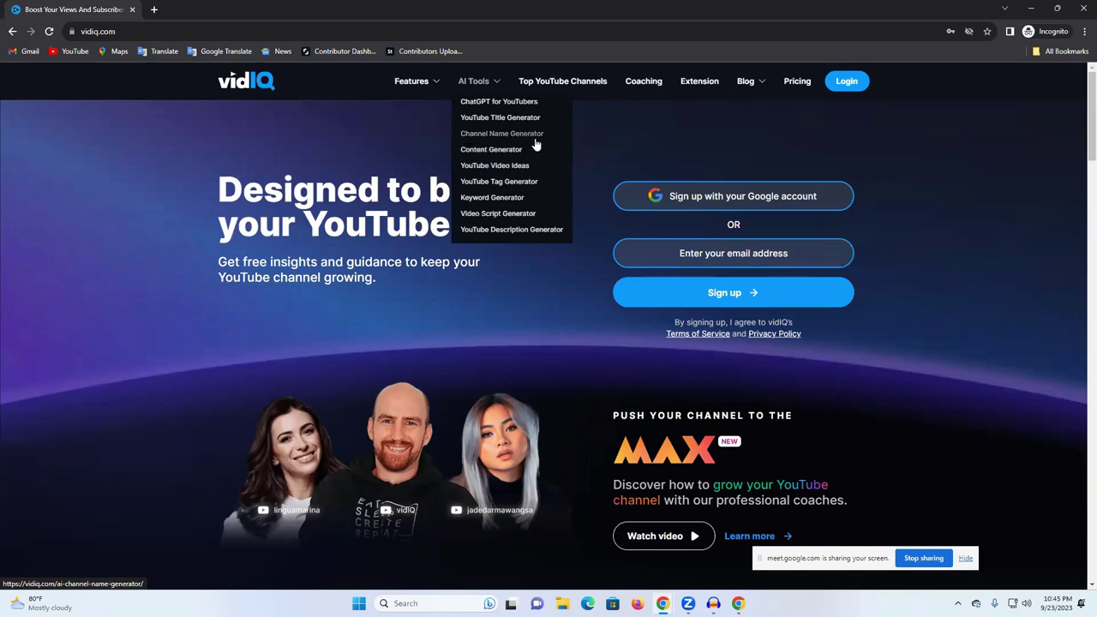
Generate channel name ideas for 'movies' with vidIQ's Channel Name Generator
left_click(514, 134)
left_click(463, 343)
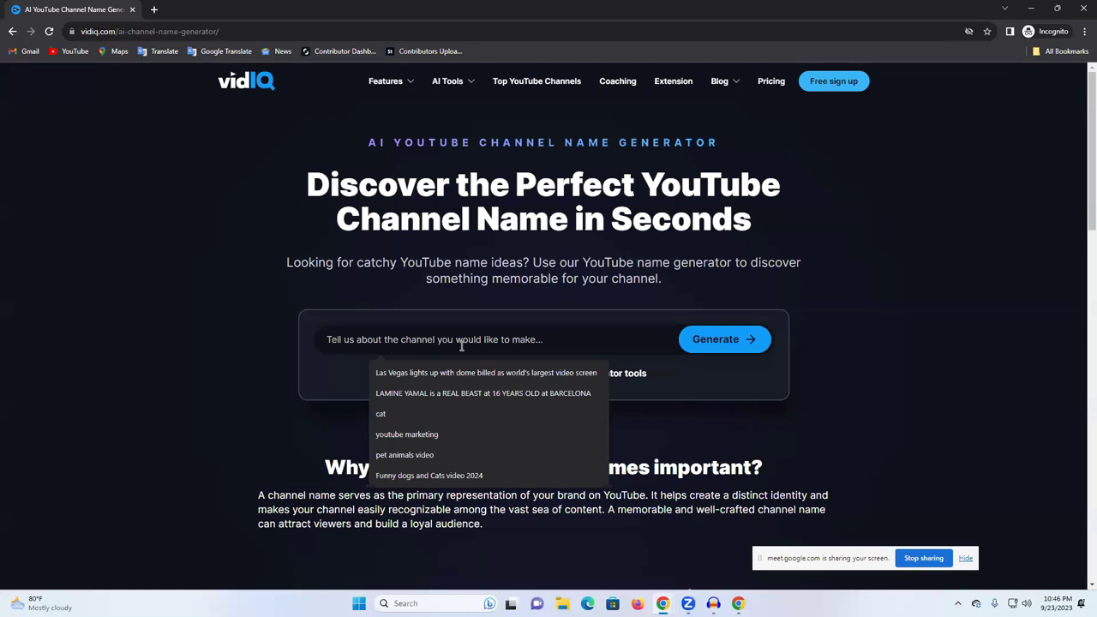
type("movies")
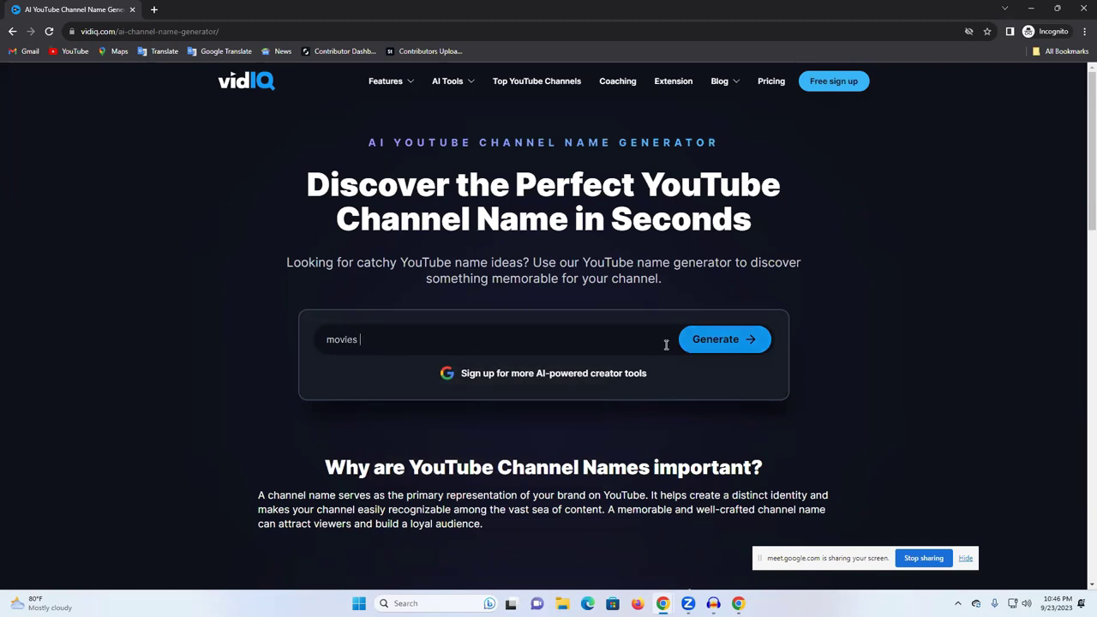
left_click(712, 342)
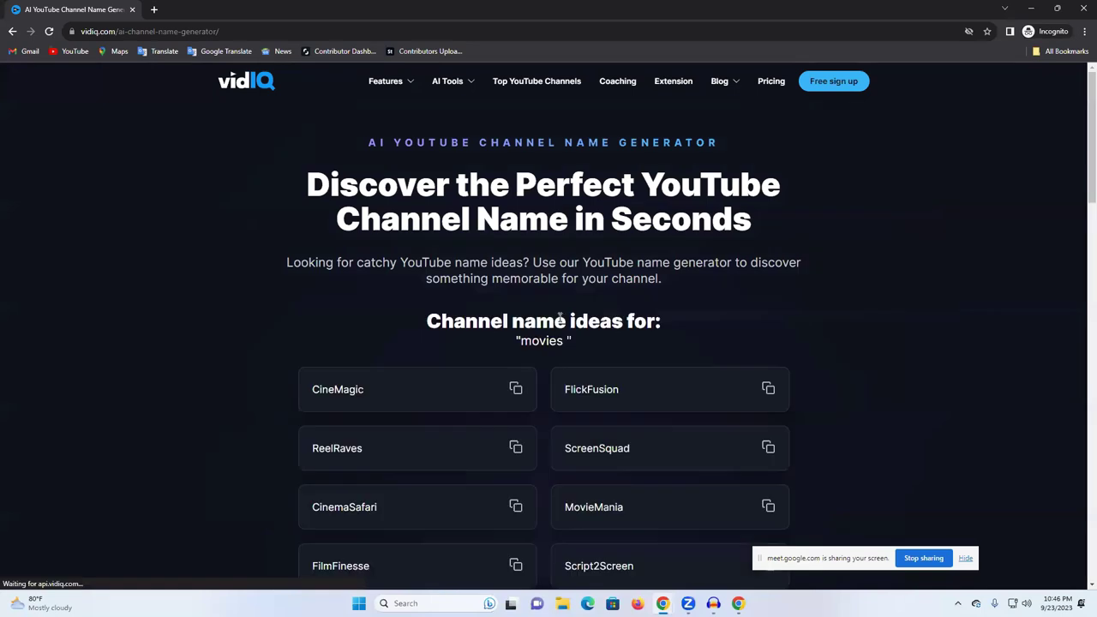
scroll(588, 337, "down", 2)
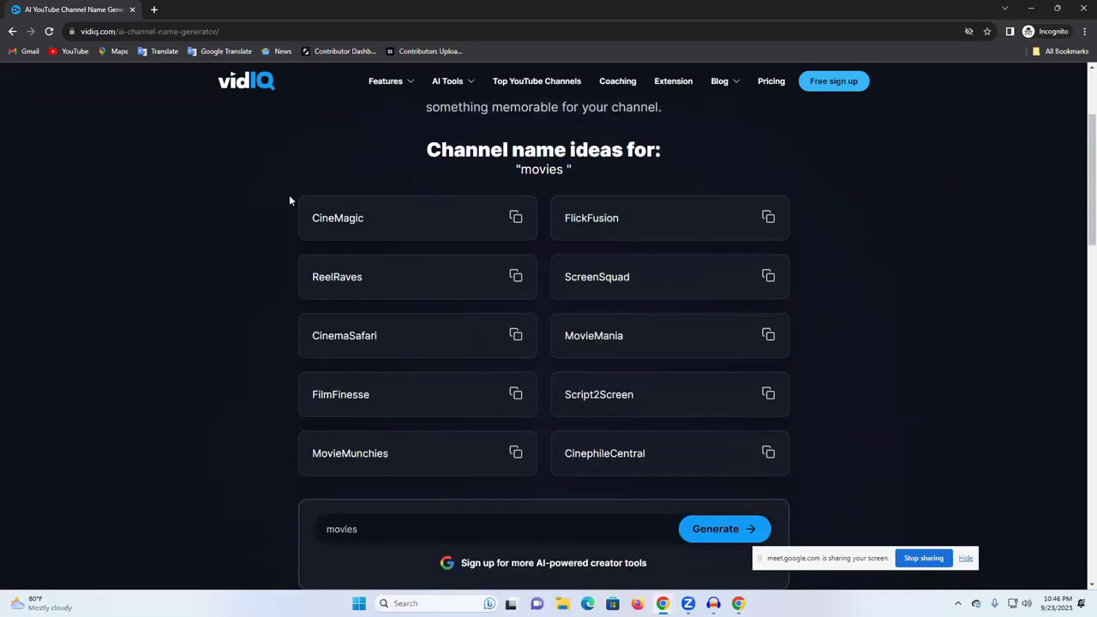
left_click_drag(565, 309, 813, 386)
left_click(878, 354)
Regenerate name ideas for 'movies story', then go back to the vidIQ home page
scroll(471, 345, "down", 2)
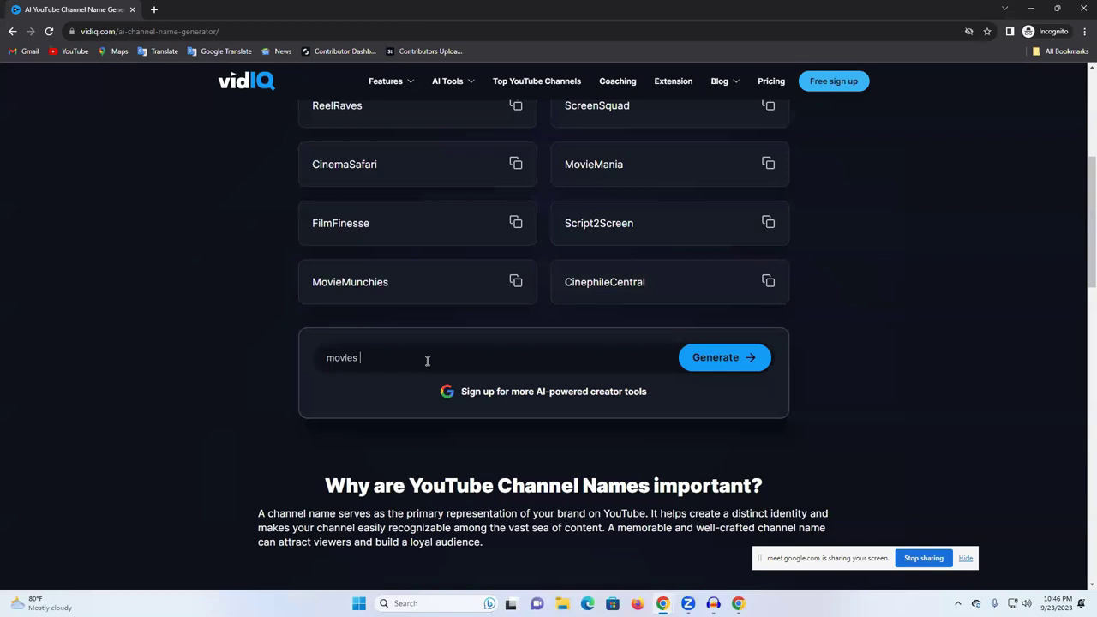
type("r")
key("Return")
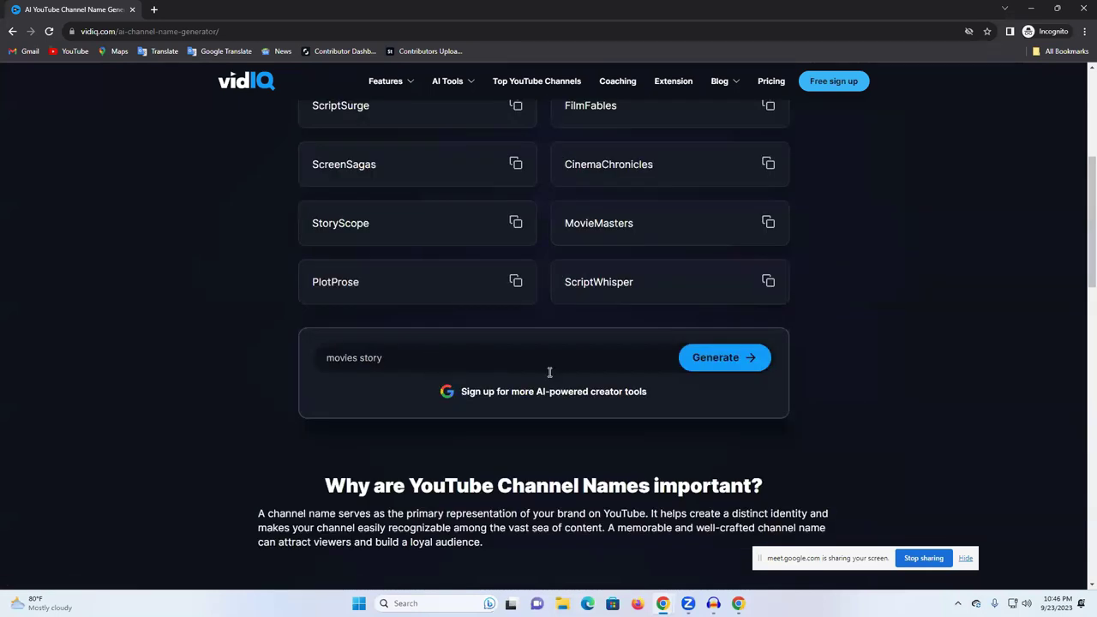
scroll(551, 370, "up", 1)
scroll(428, 257, "up", 1)
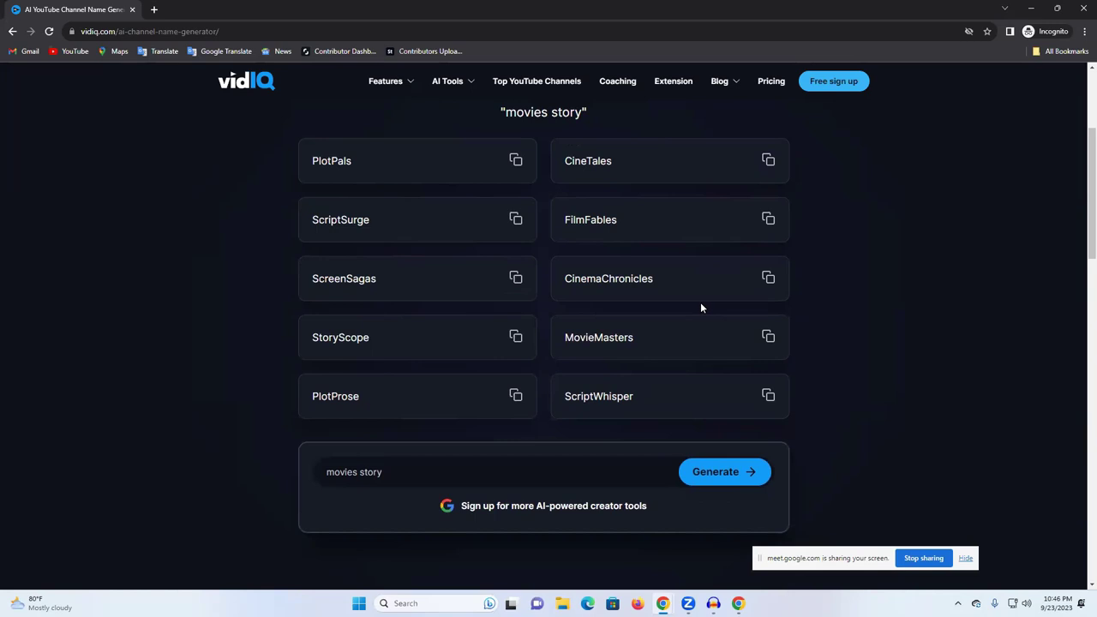
scroll(263, 218, "up", 3)
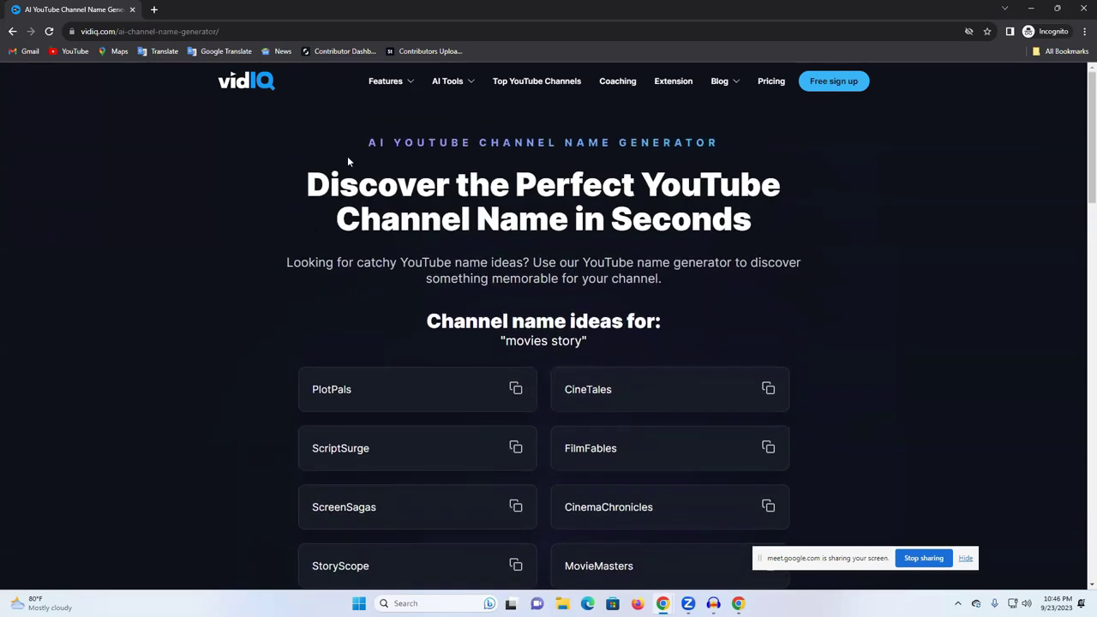
left_click(12, 32)
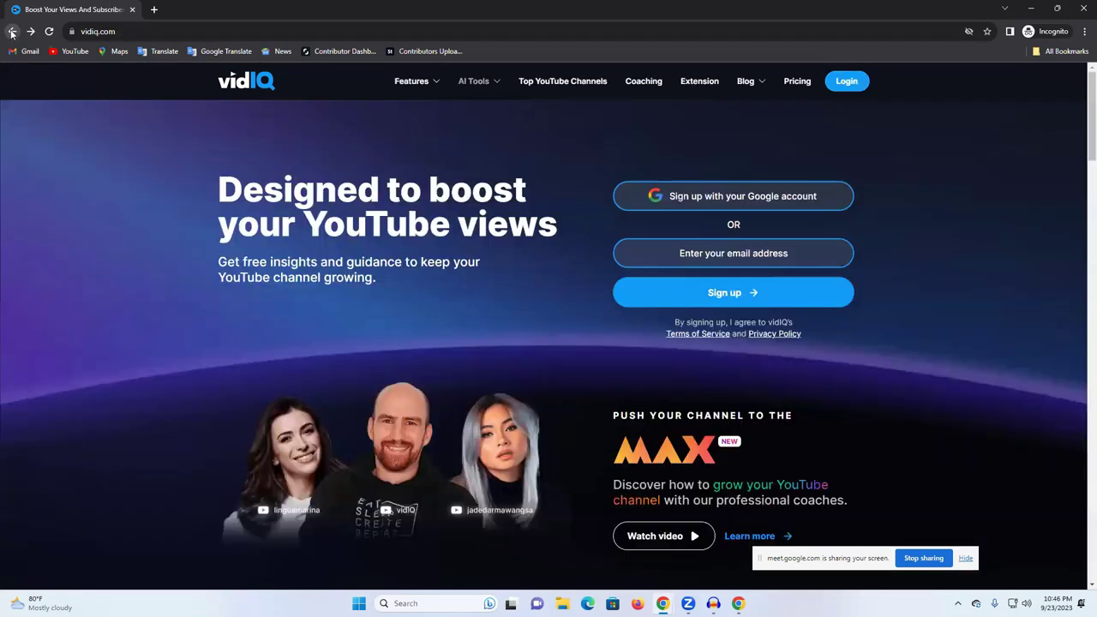
Create the channel 'Top G Movies', ticking the new-account acknowledgement
left_click(1035, 12)
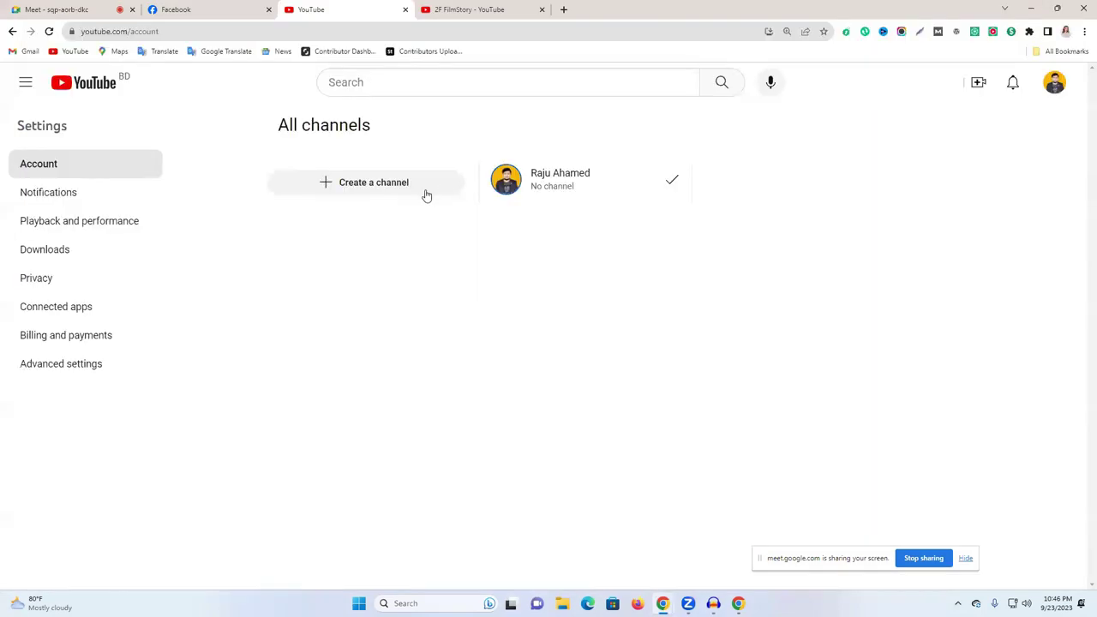
left_click(363, 190)
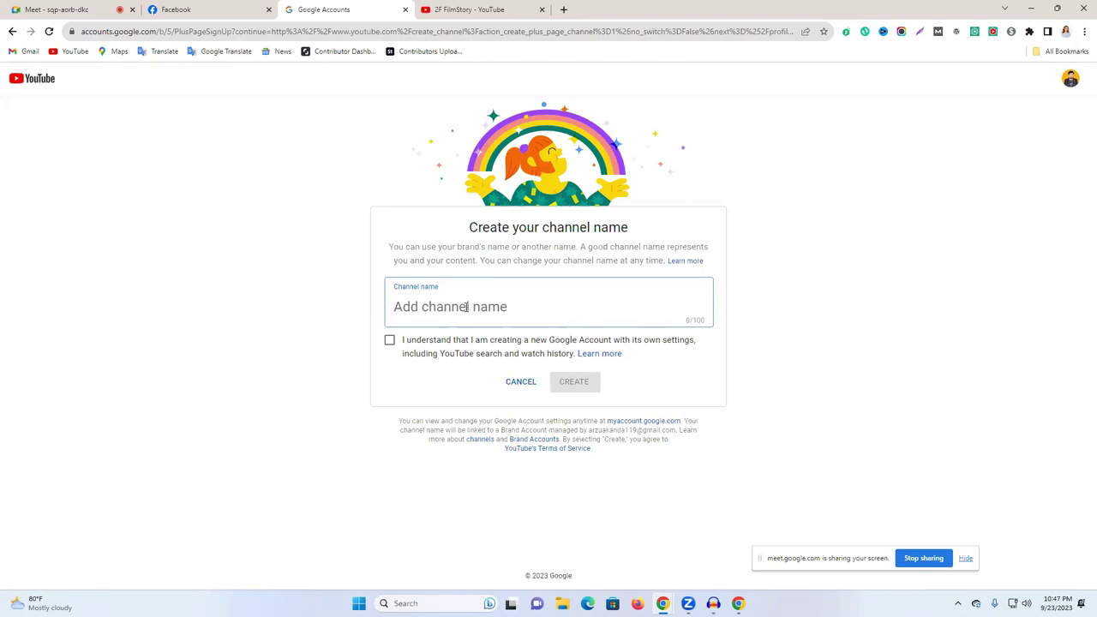
type("Top G")
type("Movies")
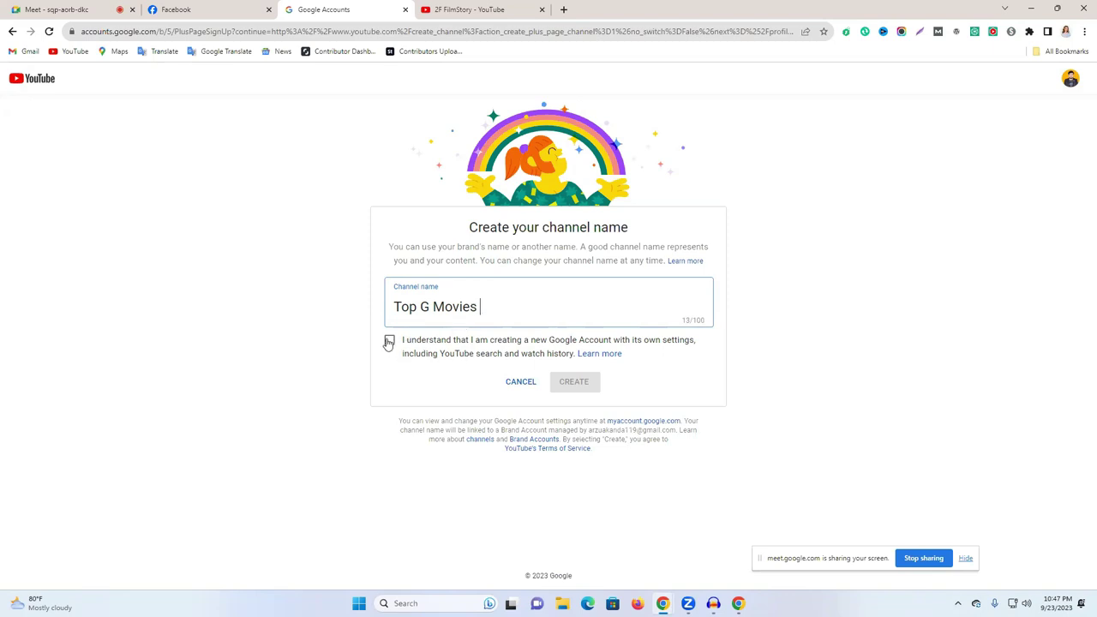
triple_click(445, 310)
left_click(539, 310)
left_click(390, 342)
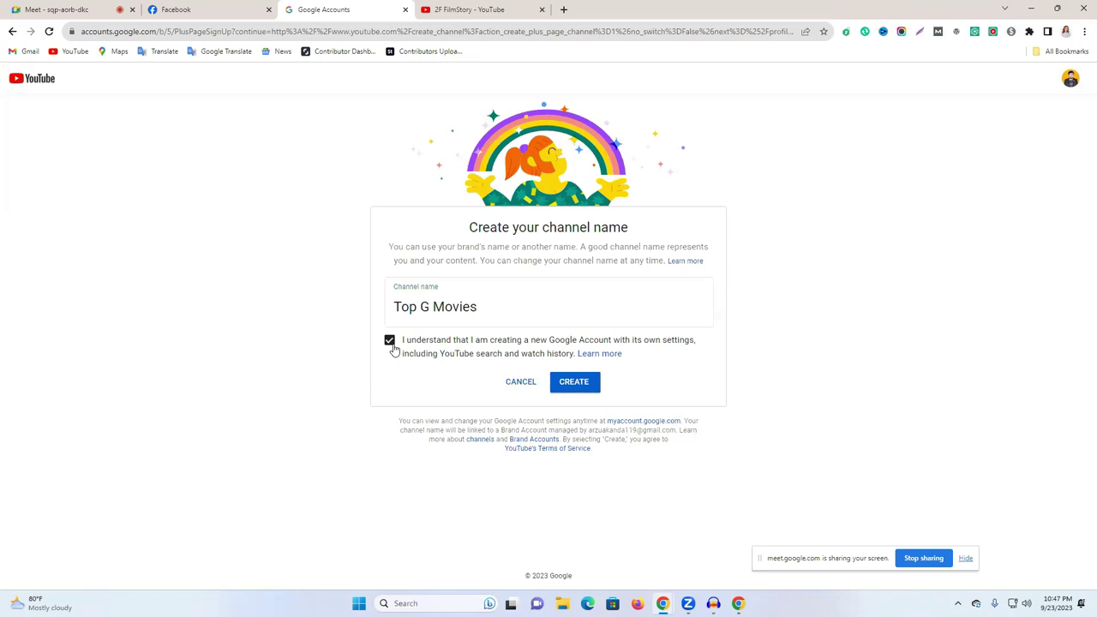
left_click(575, 385)
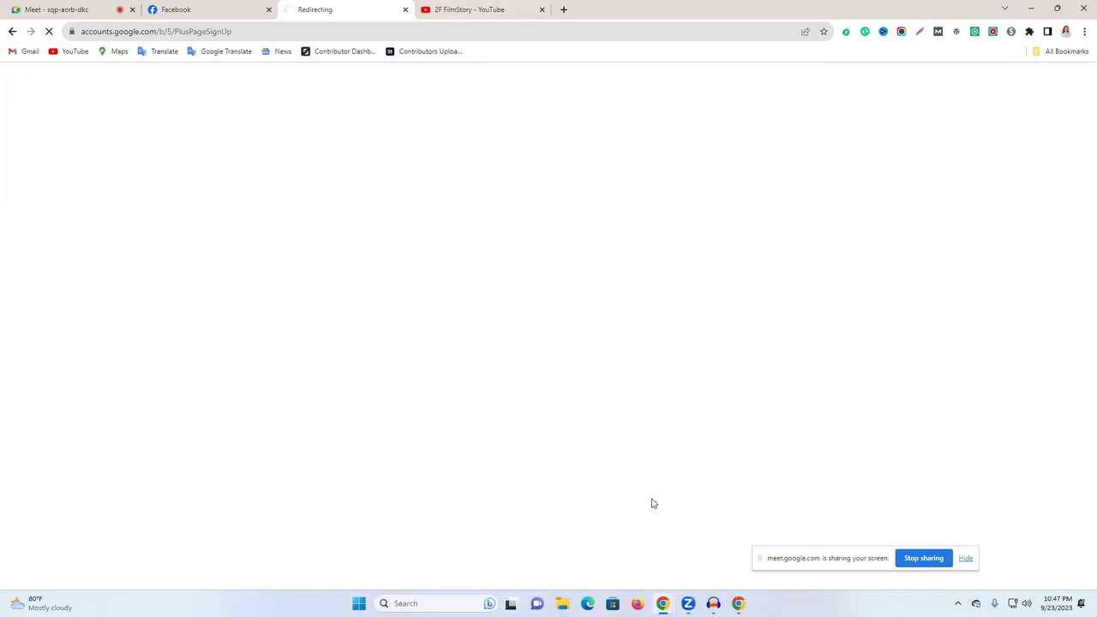
Search Google for 'business name generator' from a new tab's address bar
mouse_move(663, 603)
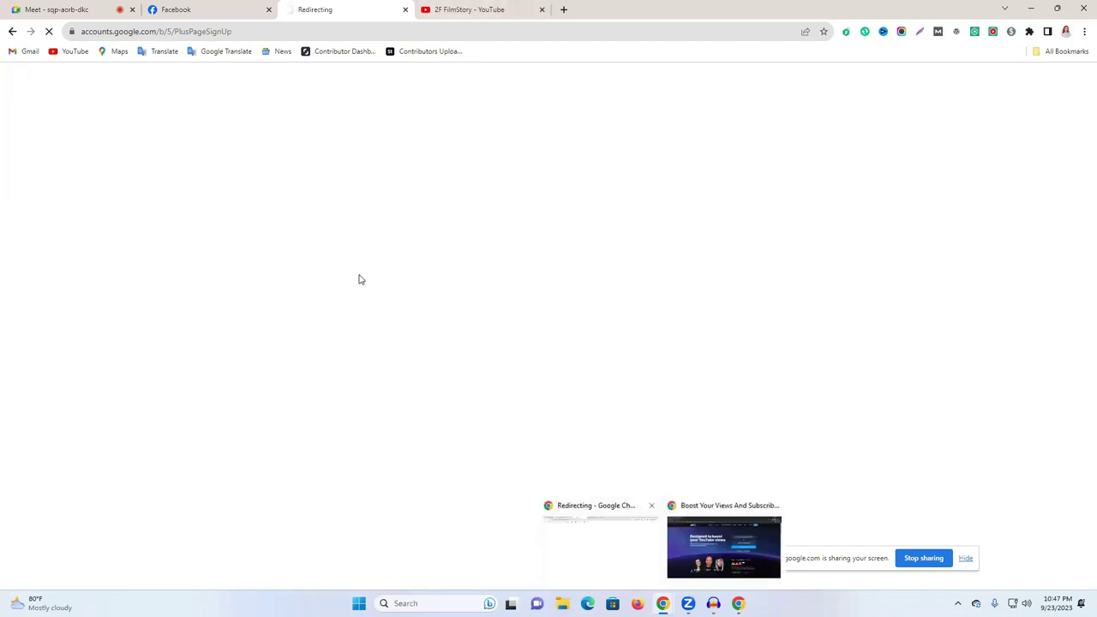
left_click(563, 9)
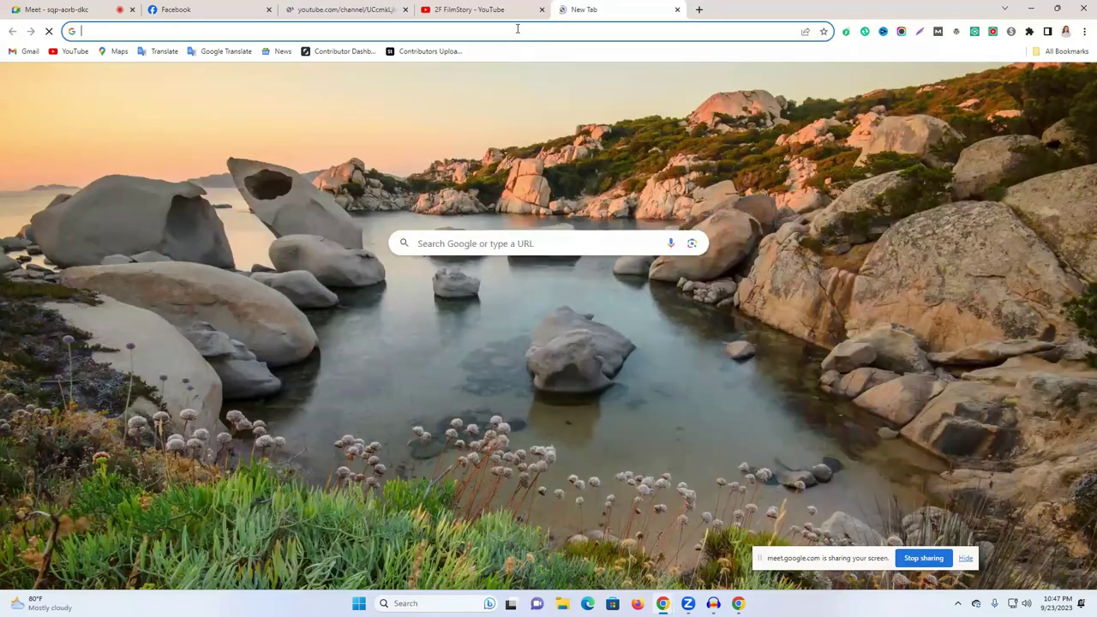
left_click(518, 30)
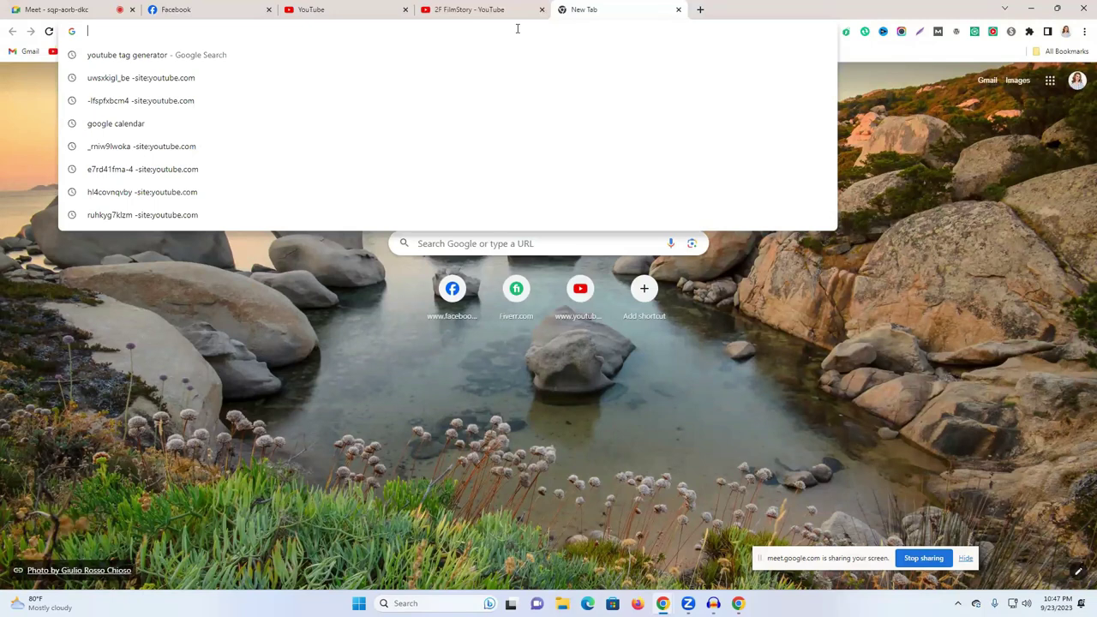
type("b")
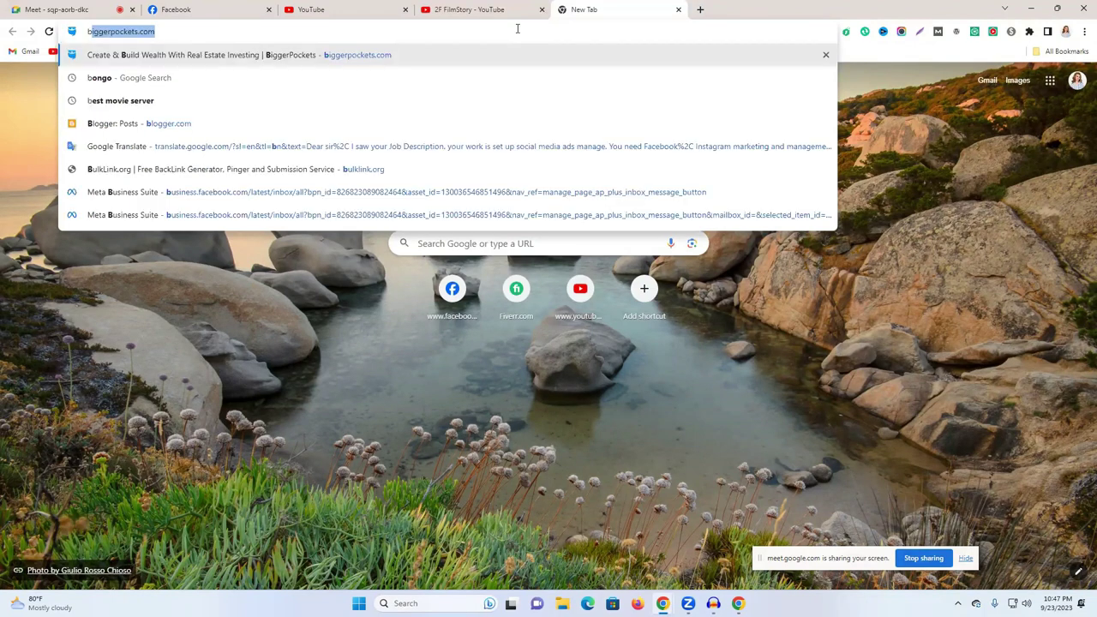
type("usiness")
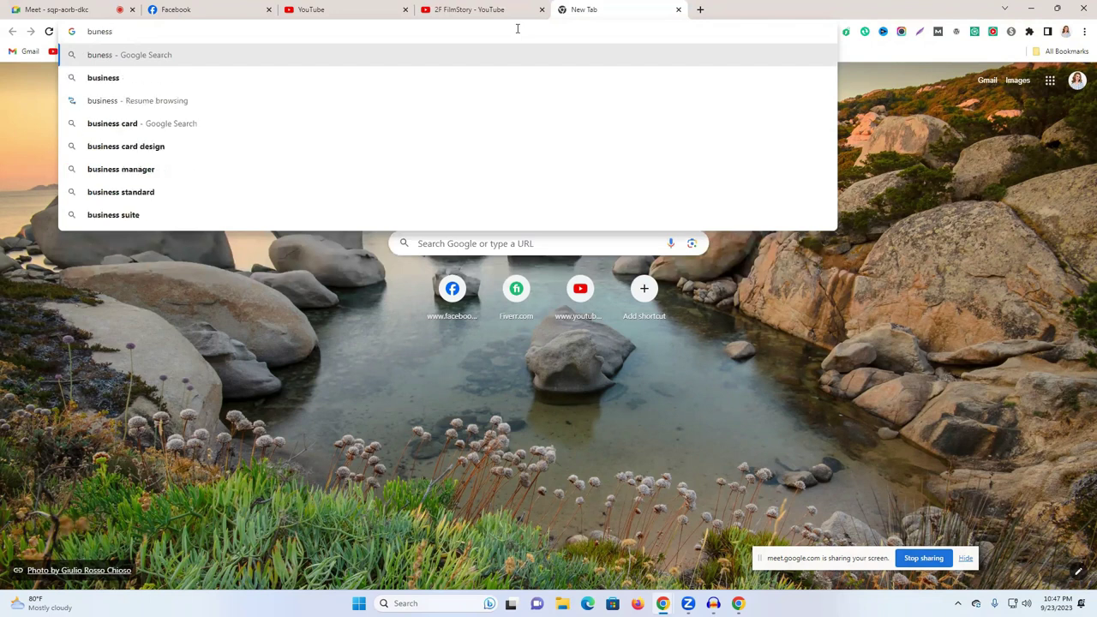
type(" nam")
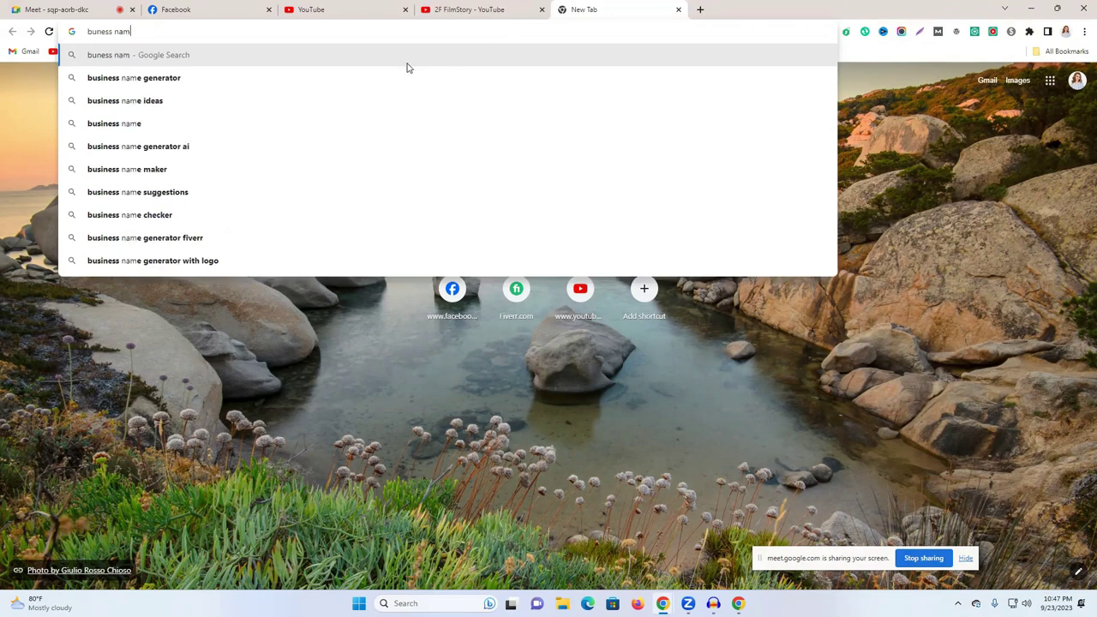
key("Down")
key("Return")
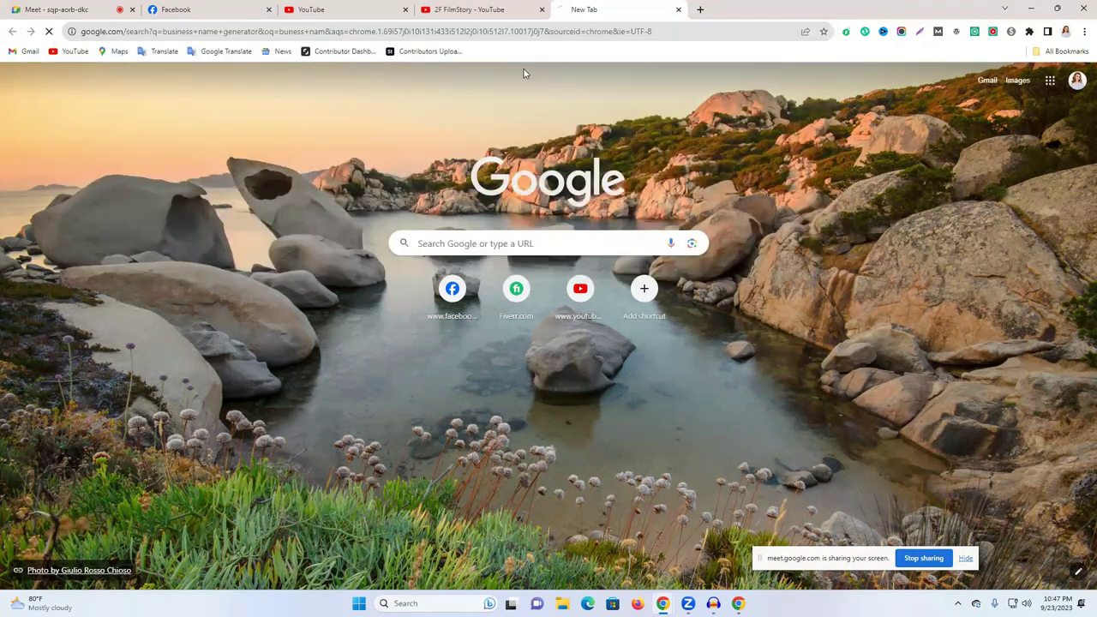
scroll(229, 309, "down", 4)
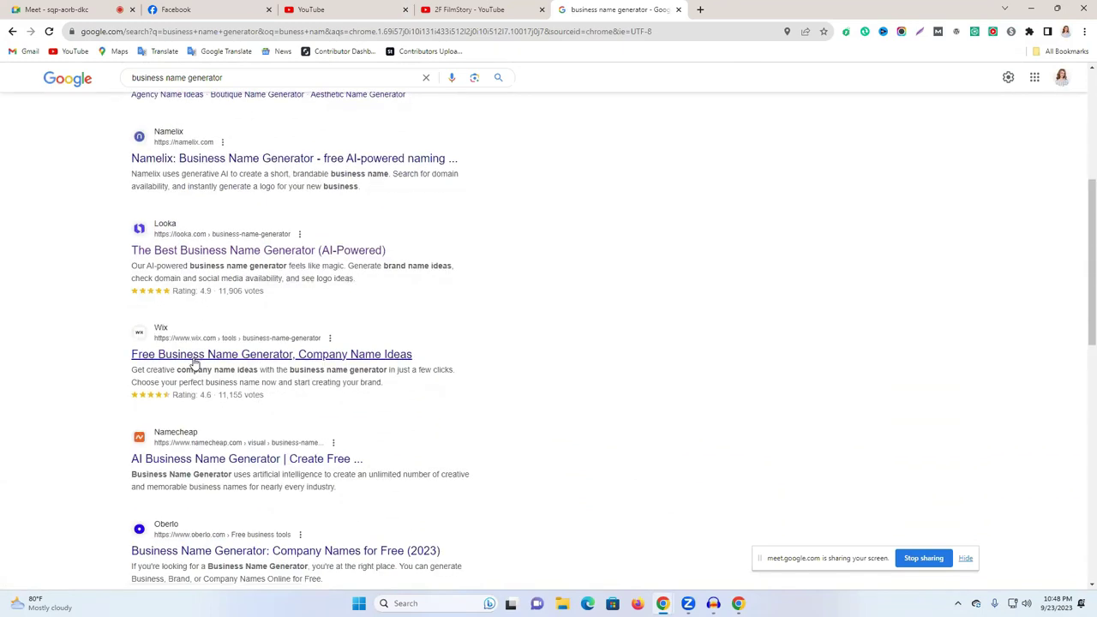
scroll(224, 171, "up", 3)
scroll(176, 266, "up", 1)
On businessnamegenerator.com, generate name ideas for 'boost', then close the name ideas tab
left_click(164, 237)
left_click(394, 309)
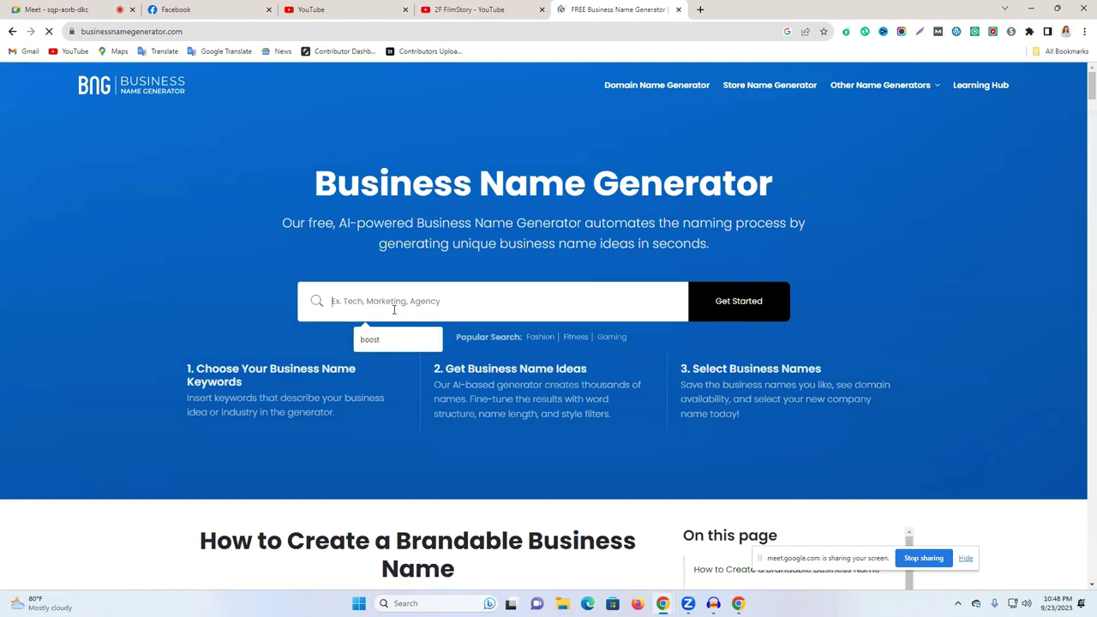
left_click(377, 342)
left_click(696, 313)
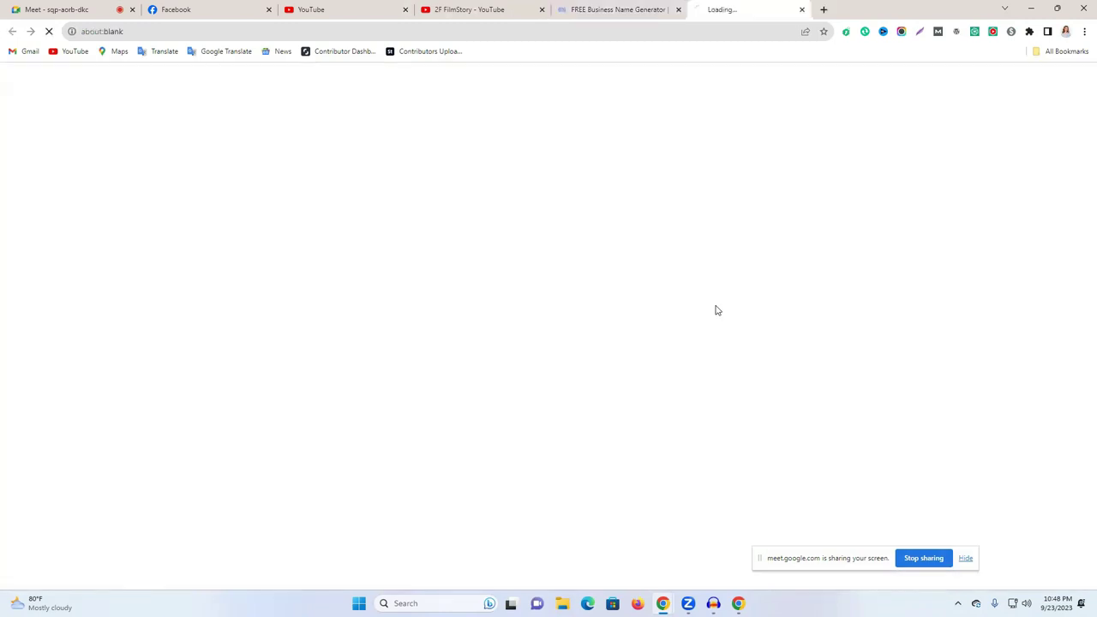
left_click(637, 9)
left_click(794, 15)
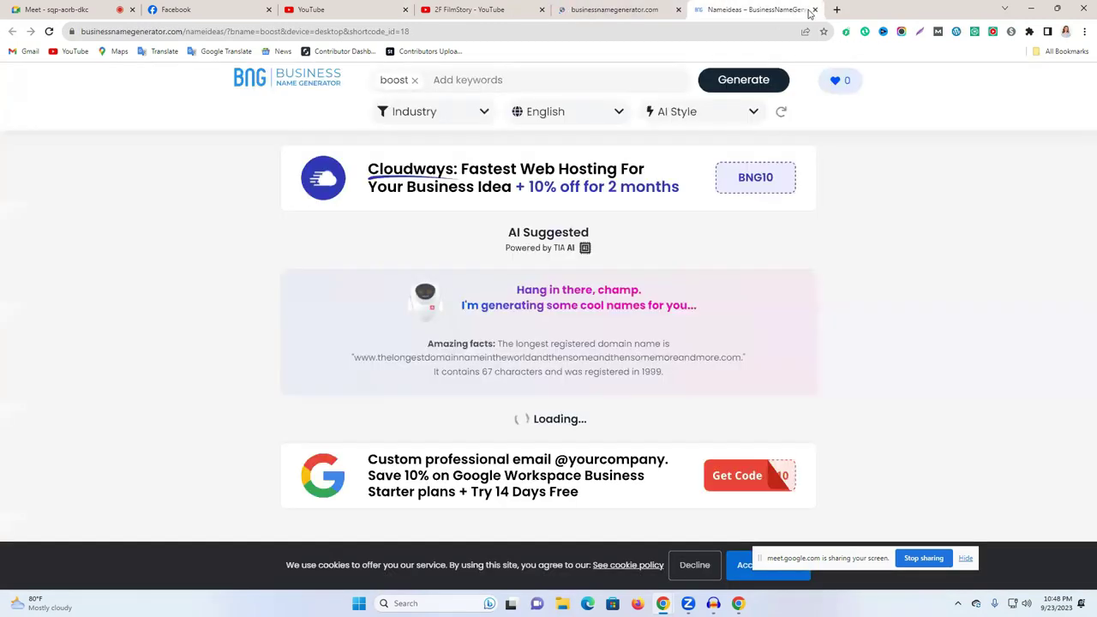
left_click(814, 9)
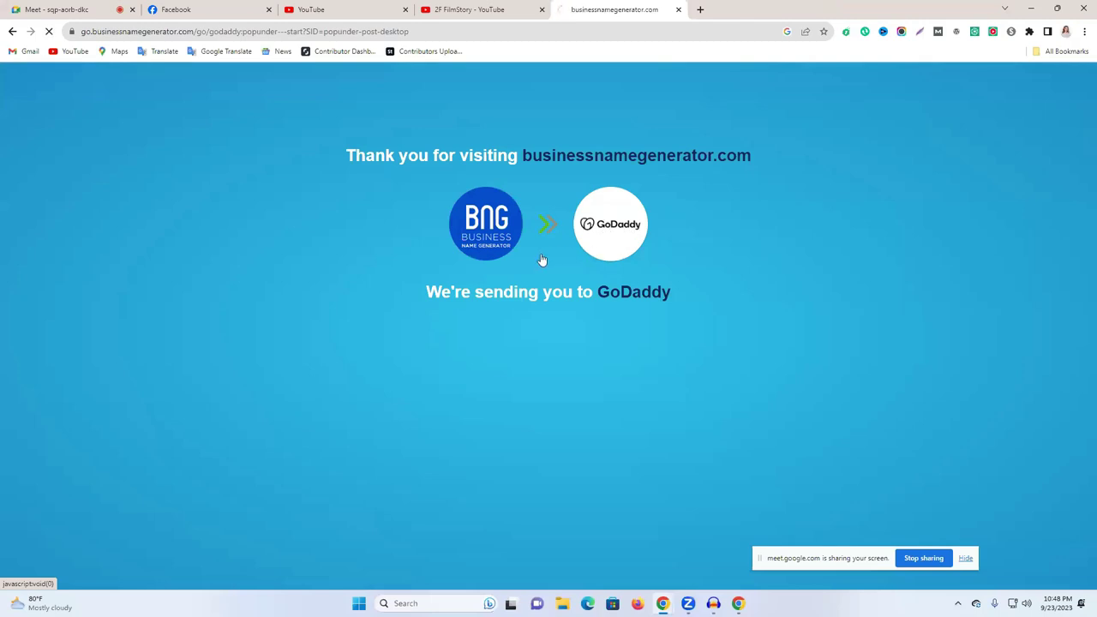
Open the new channel's Google Account page from YouTube's account menu, then close that tab
left_click(467, 10)
left_click(377, 13)
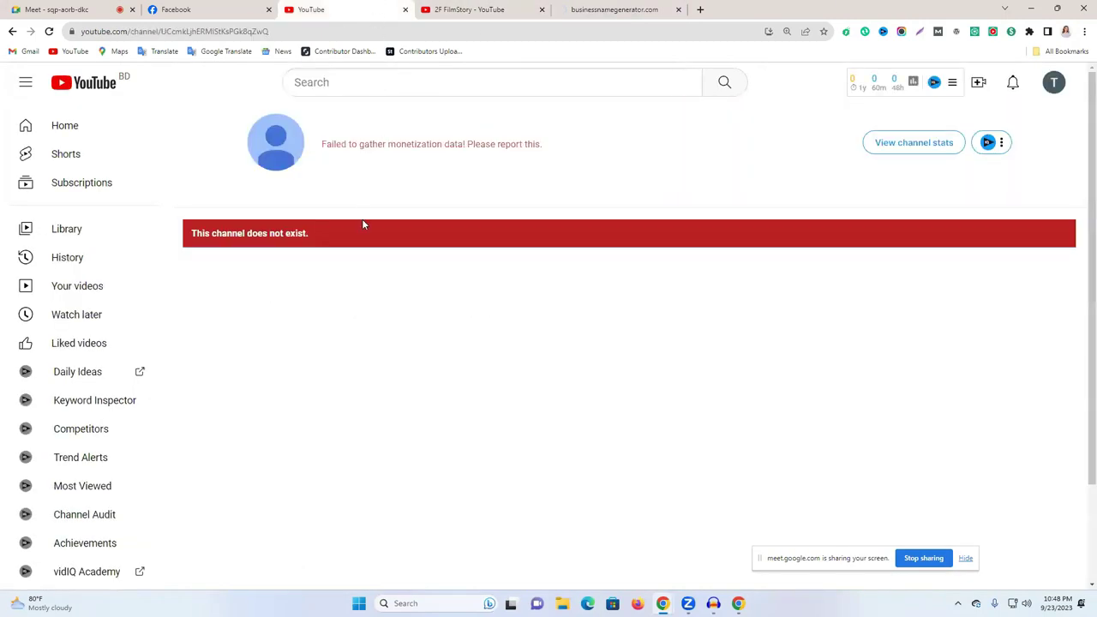
left_click(1055, 83)
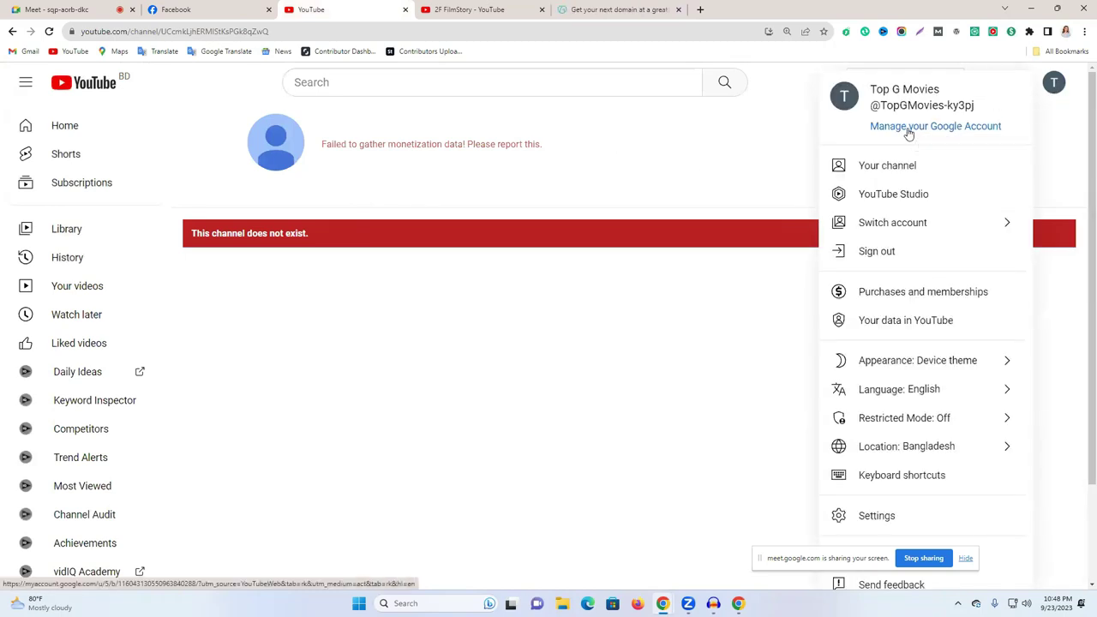
left_click(908, 128)
left_click(364, 6)
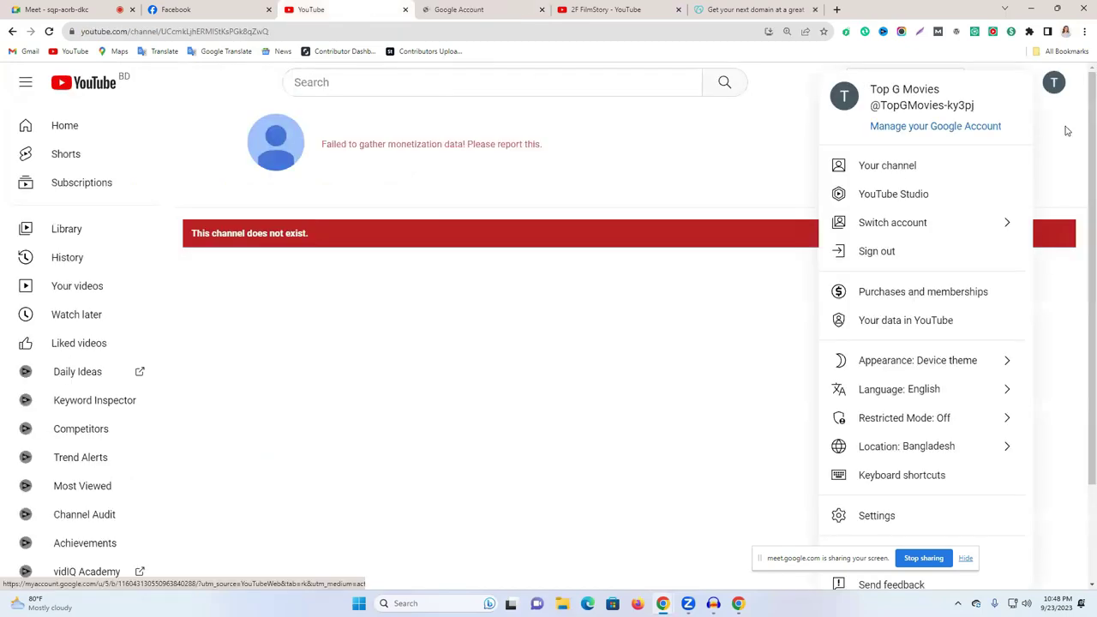
left_click(493, 6)
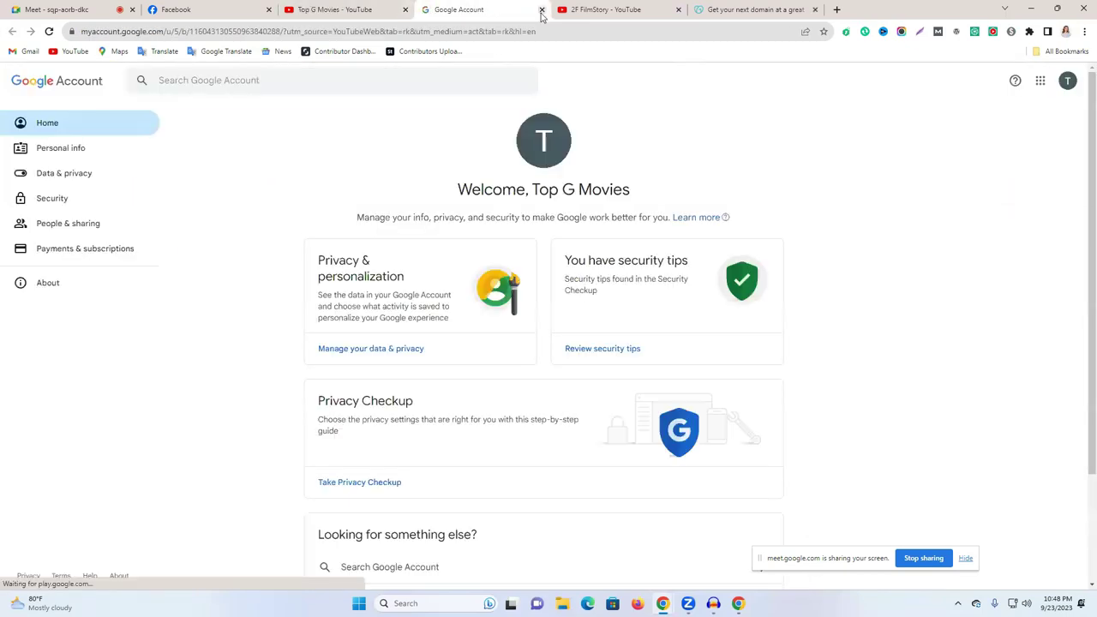
left_click(542, 9)
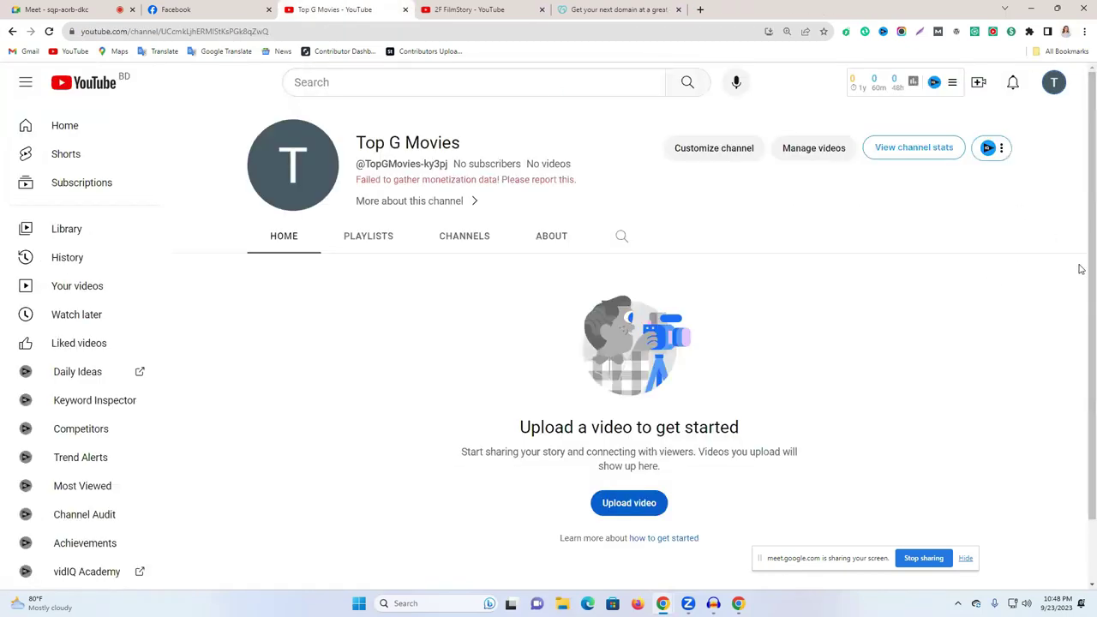
Open Customize channel in YouTube Studio and close the GoDaddy tab
left_click_drag(361, 179, 599, 187)
left_click(701, 150)
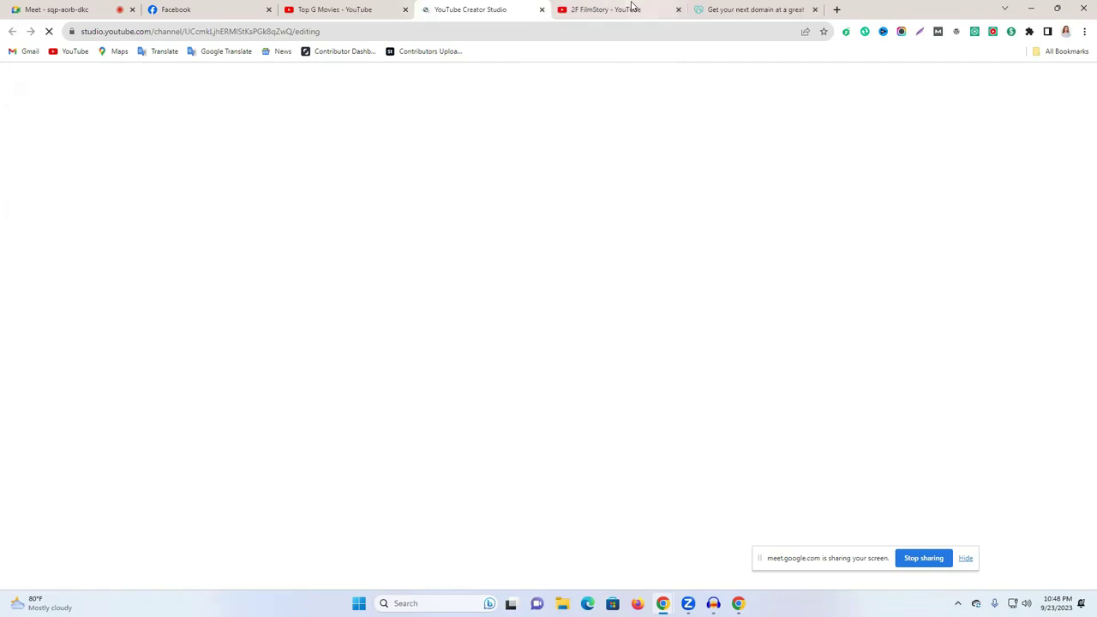
left_click(634, 10)
left_click(720, 10)
scroll(579, 290, "down", 5)
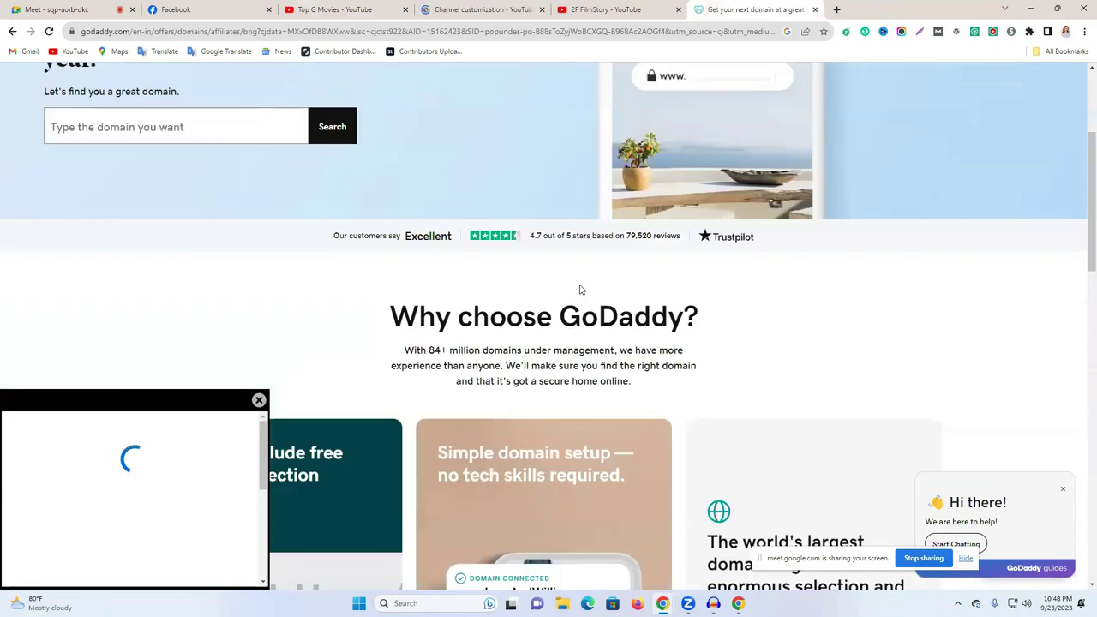
scroll(752, 114, "up", 2)
left_click(815, 10)
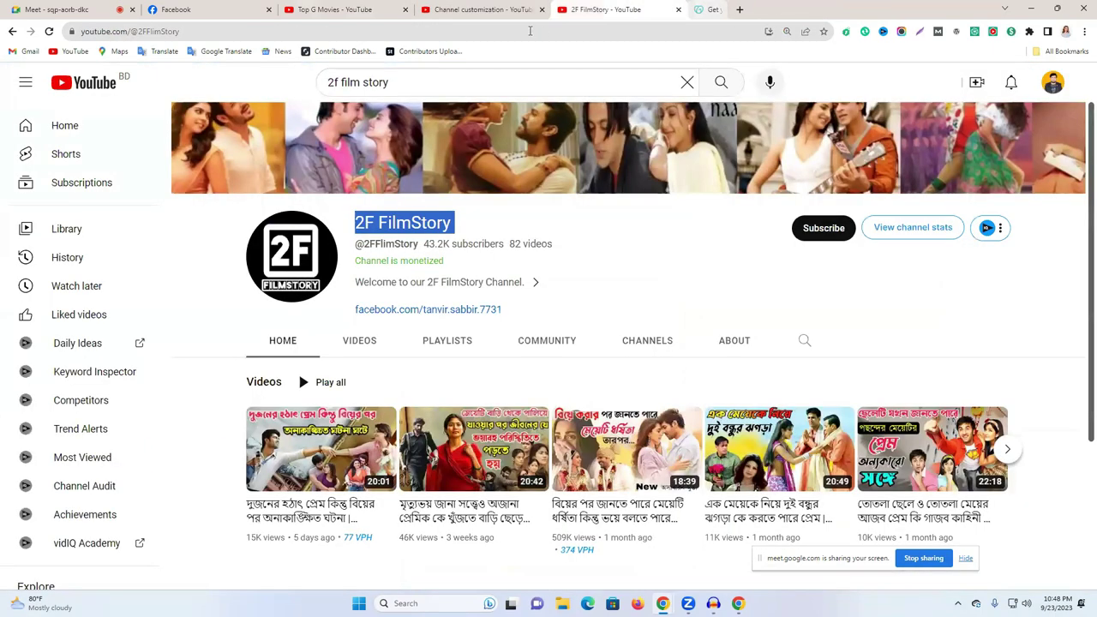
Dismiss the Studio welcome dialog and the dark theme notice
left_click(519, 7)
left_click(548, 442)
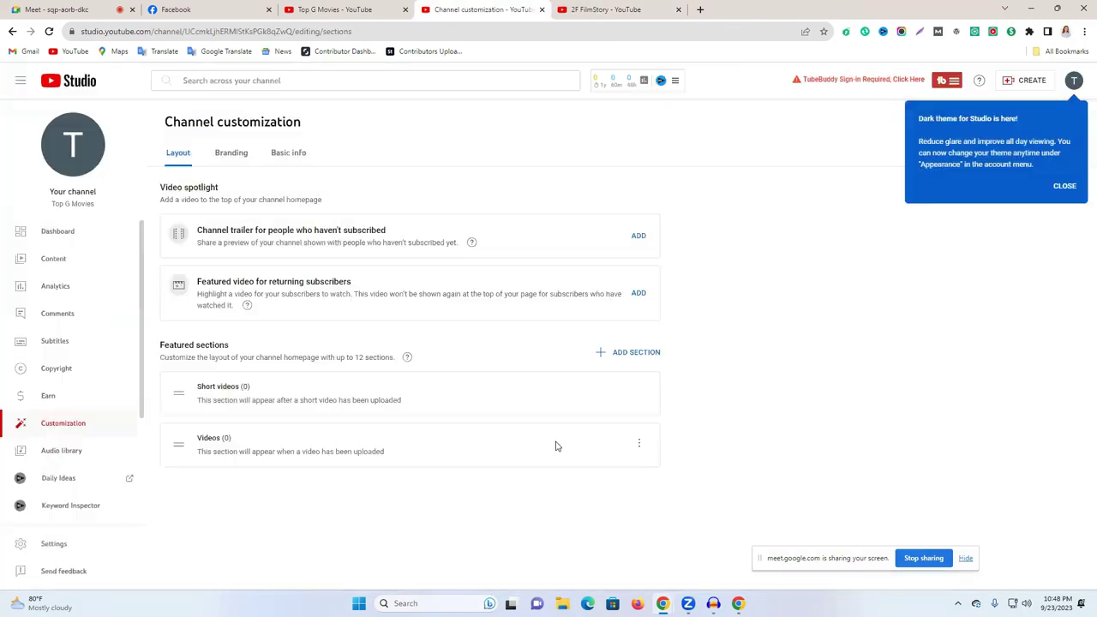
left_click(1064, 185)
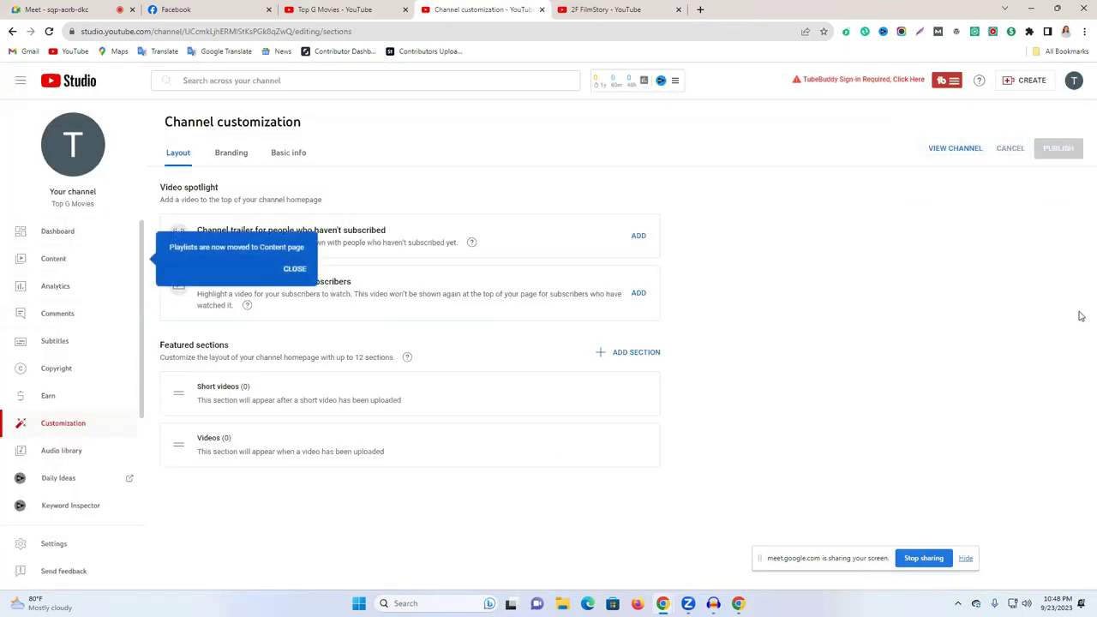
In channel settings, check the default currency and keep it as US Dollar
left_click(54, 543)
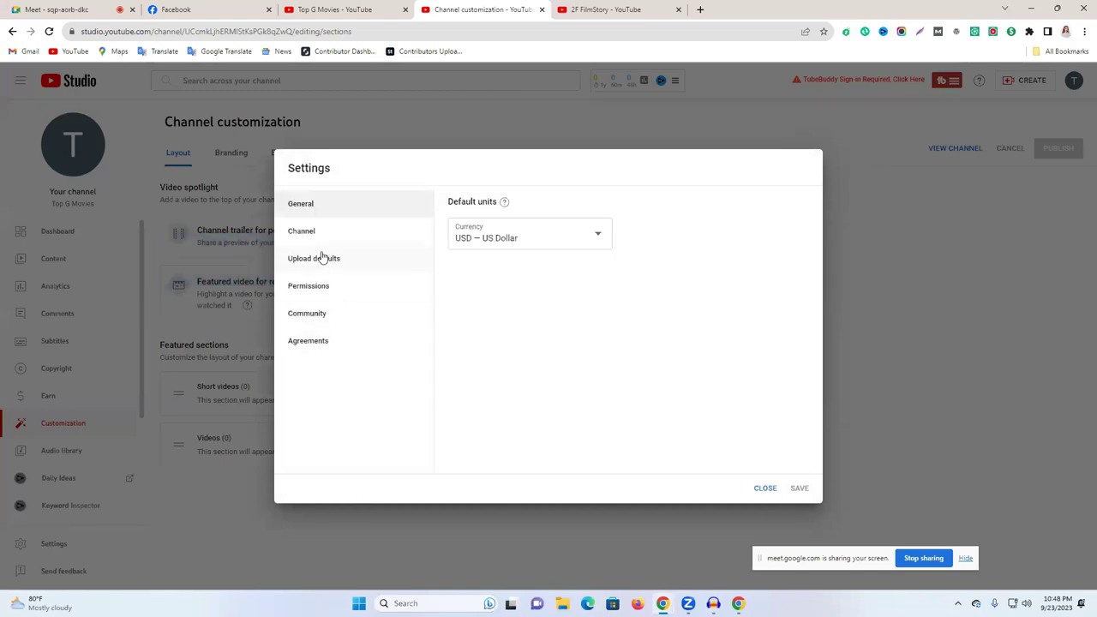
left_click(496, 246)
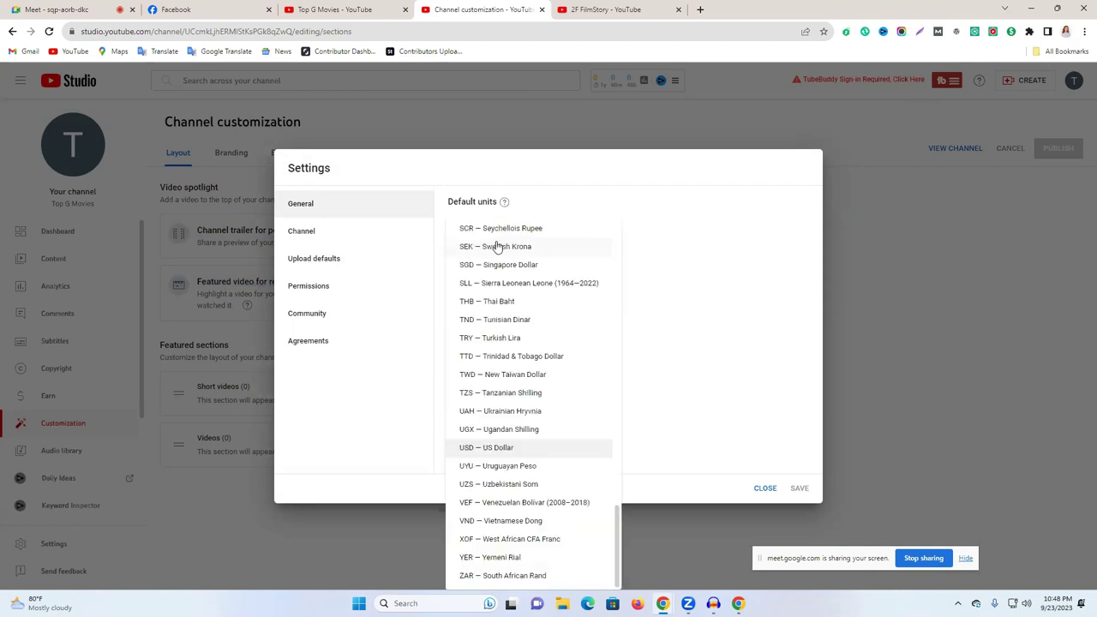
left_click(718, 271)
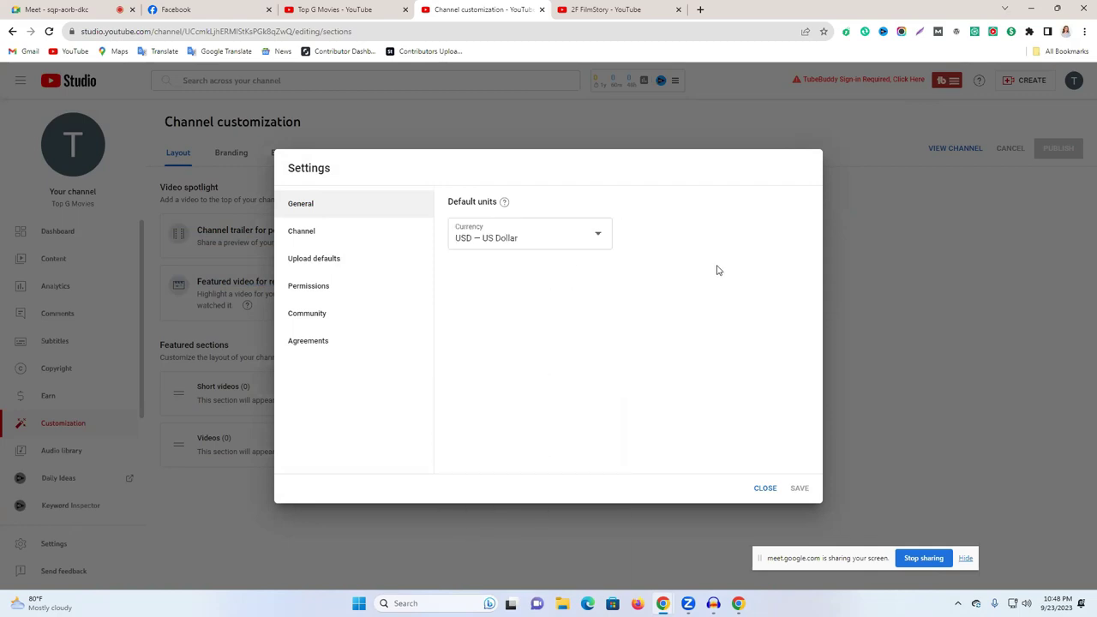
Set the channel's country of residence to India under Basic info
left_click(301, 240)
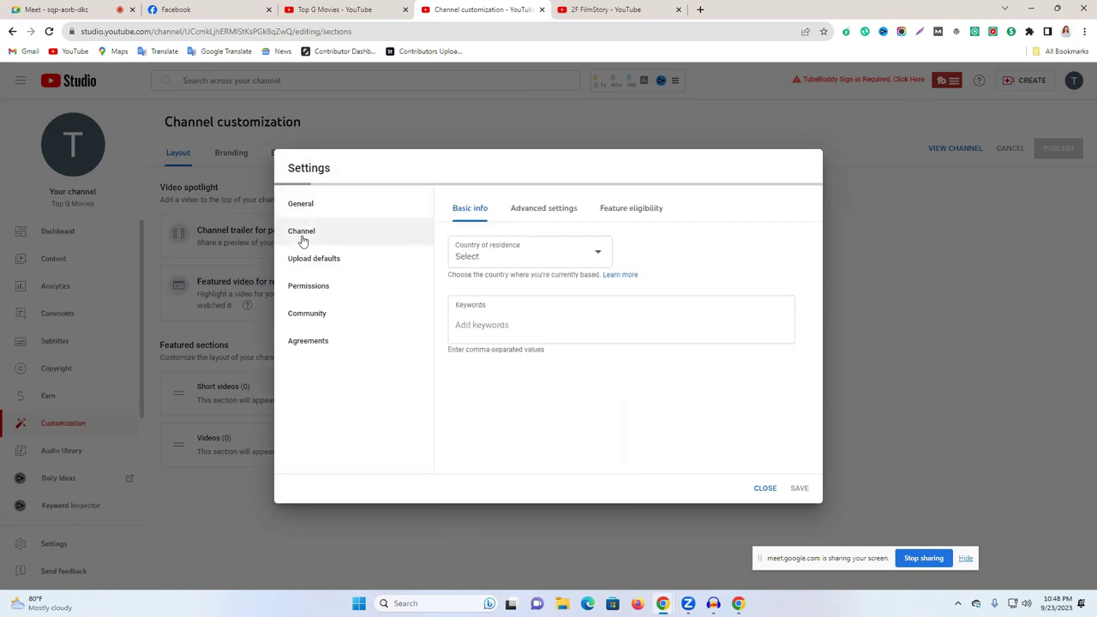
left_click(575, 263)
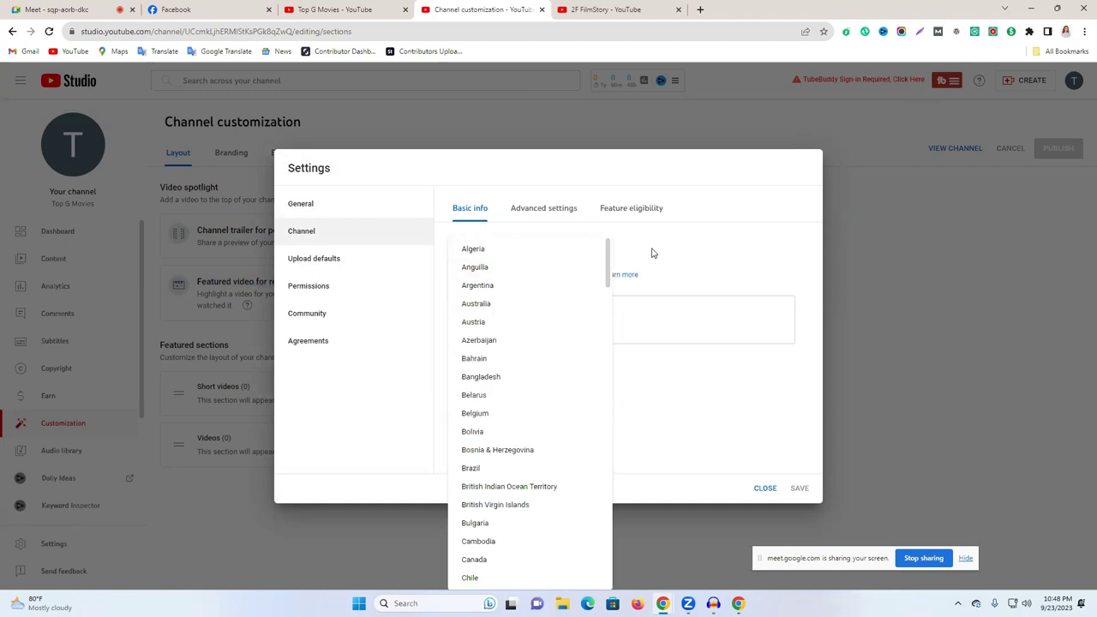
scroll(537, 379, "down", 1)
scroll(536, 379, "down", 10)
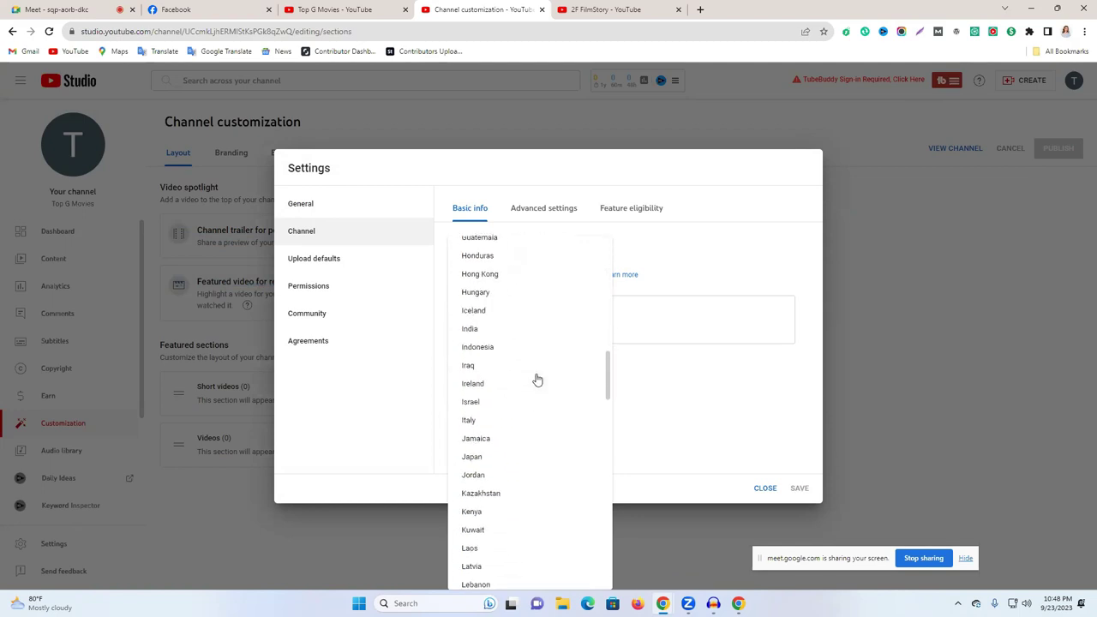
scroll(536, 379, "down", 10)
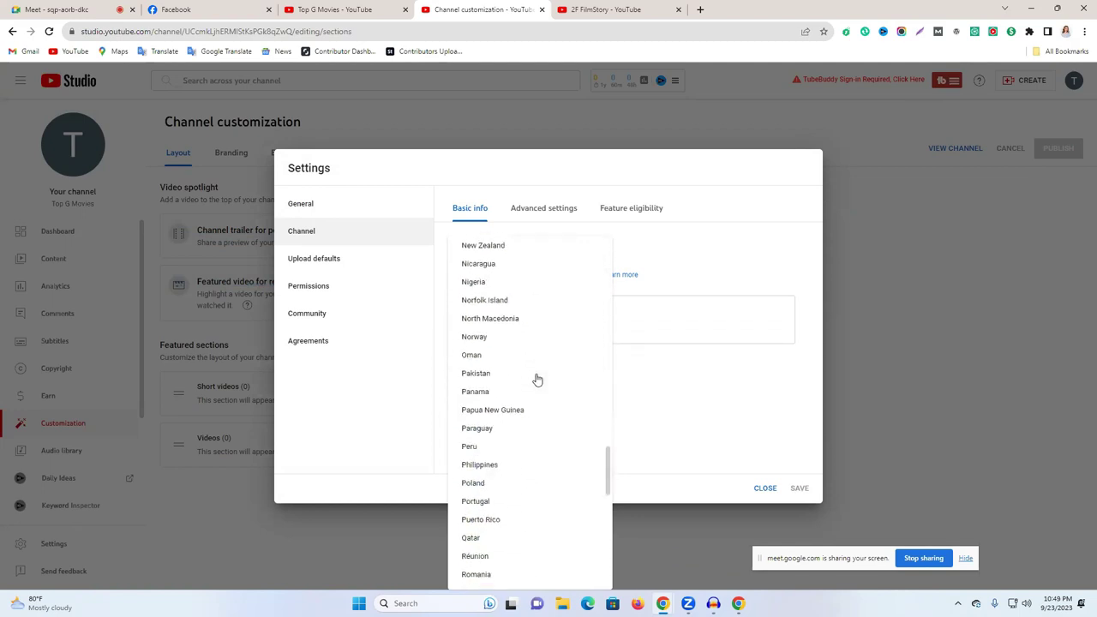
scroll(537, 379, "down", 5)
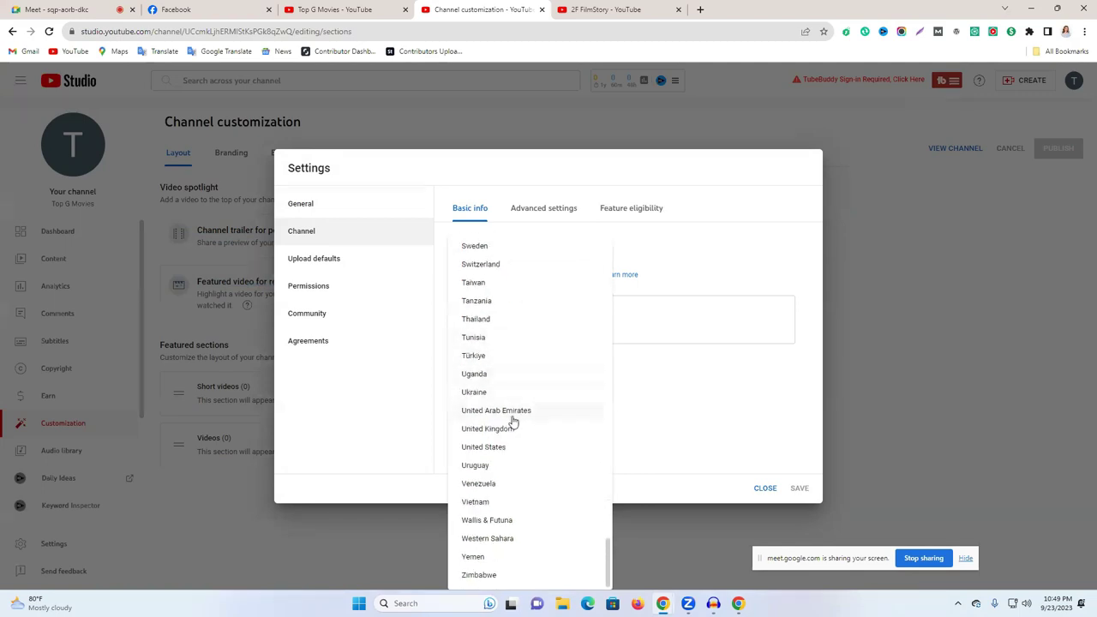
scroll(512, 422, "up", 8)
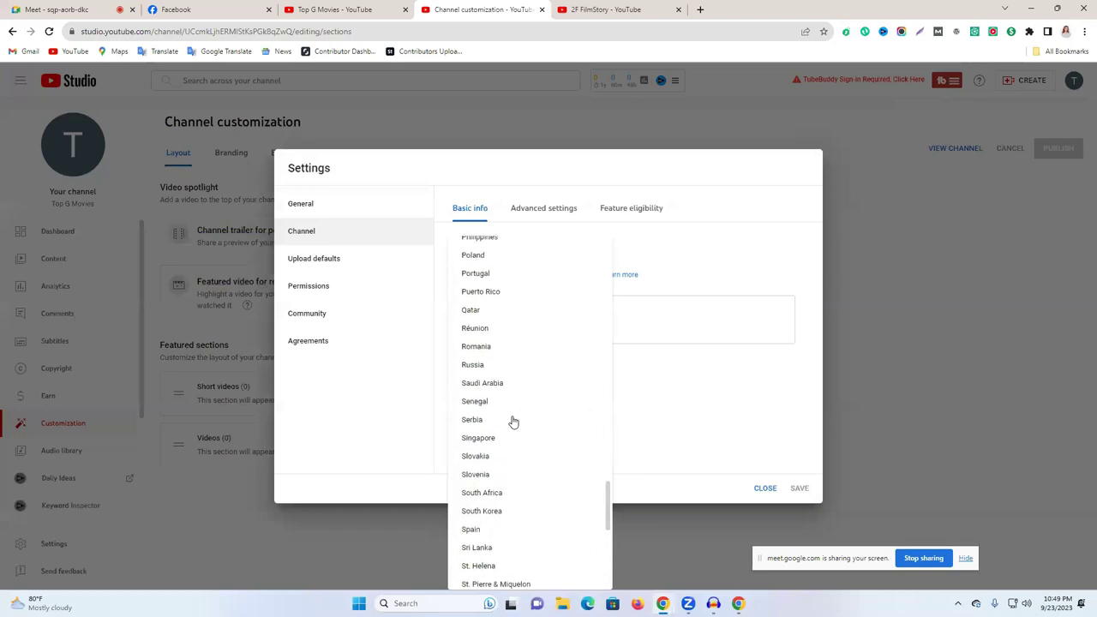
scroll(512, 421, "up", 8)
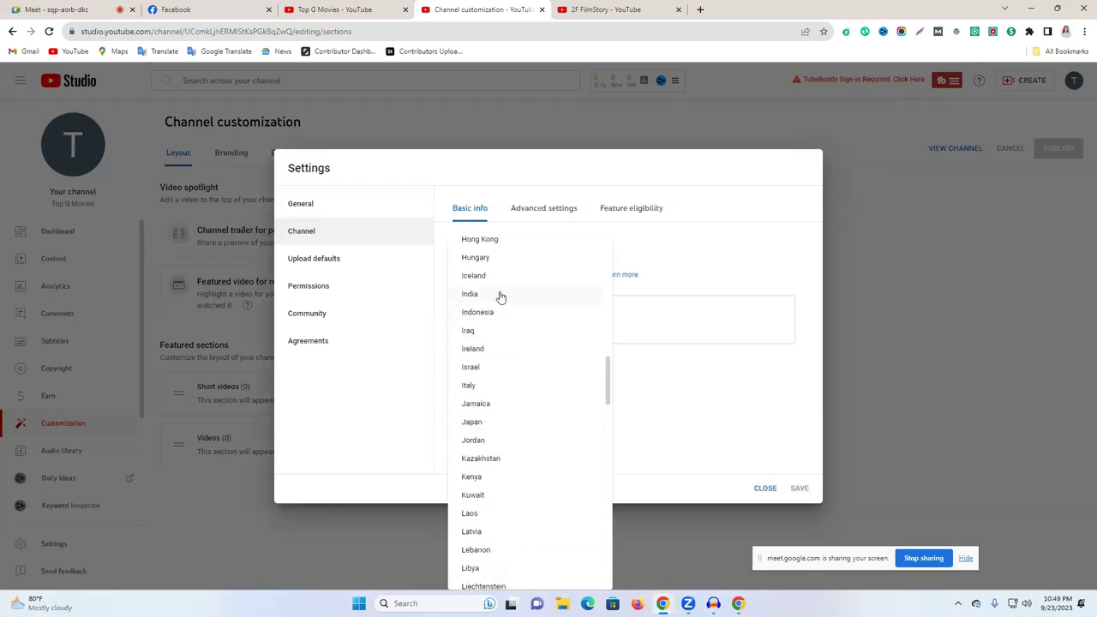
left_click(500, 294)
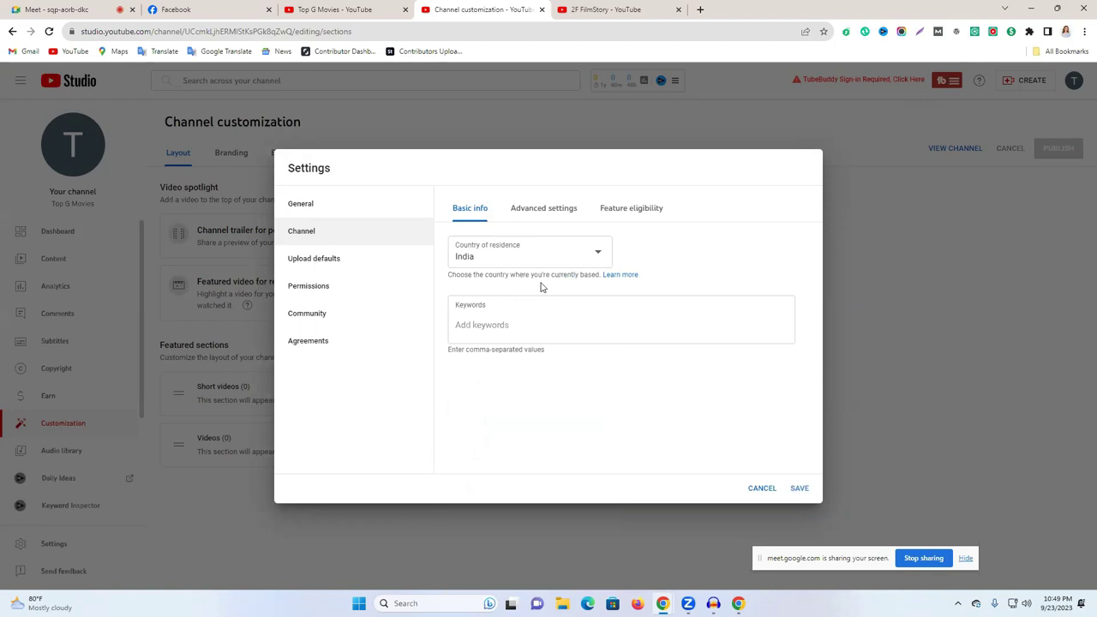
left_click(500, 327)
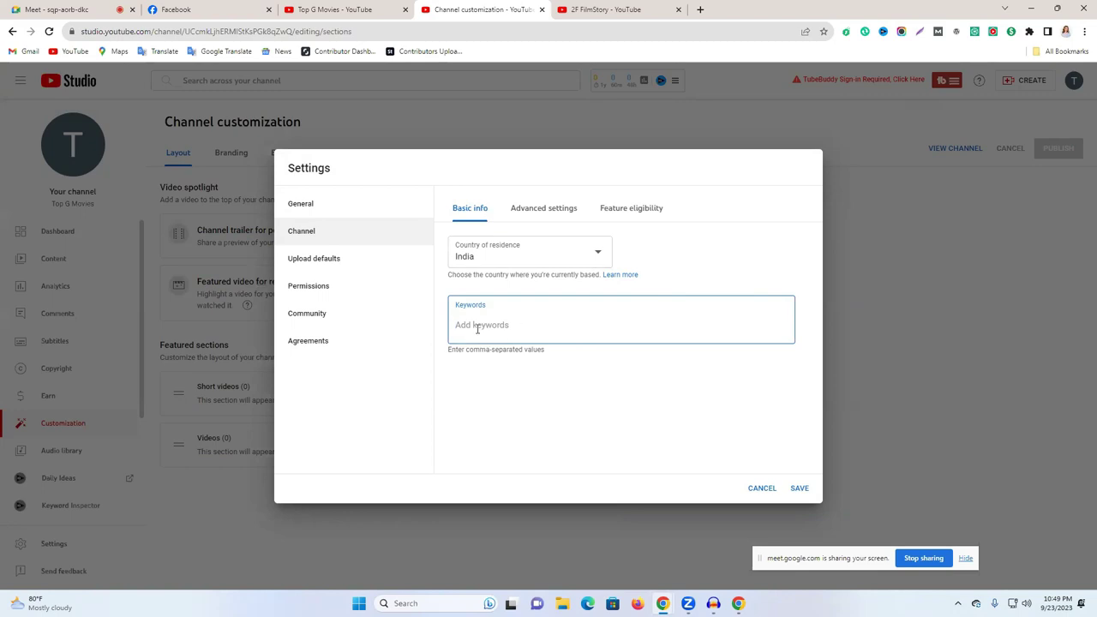
Open the latest 2F FilmStory video and scroll down to its vidIQ tags panel
left_click(581, 10)
scroll(324, 368, "down", 2)
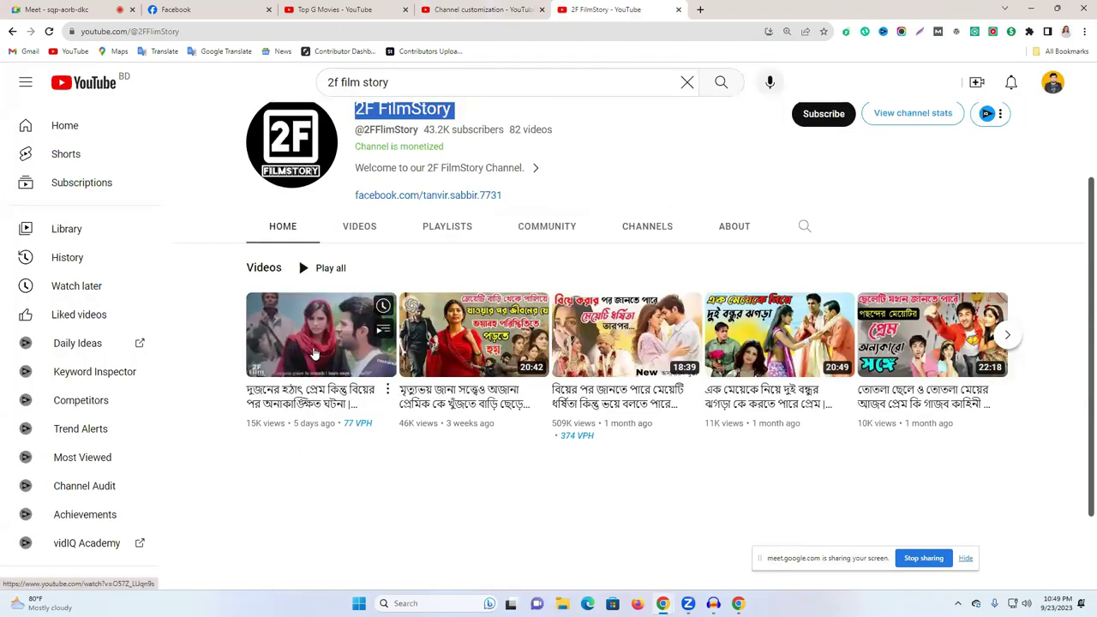
left_click(314, 354)
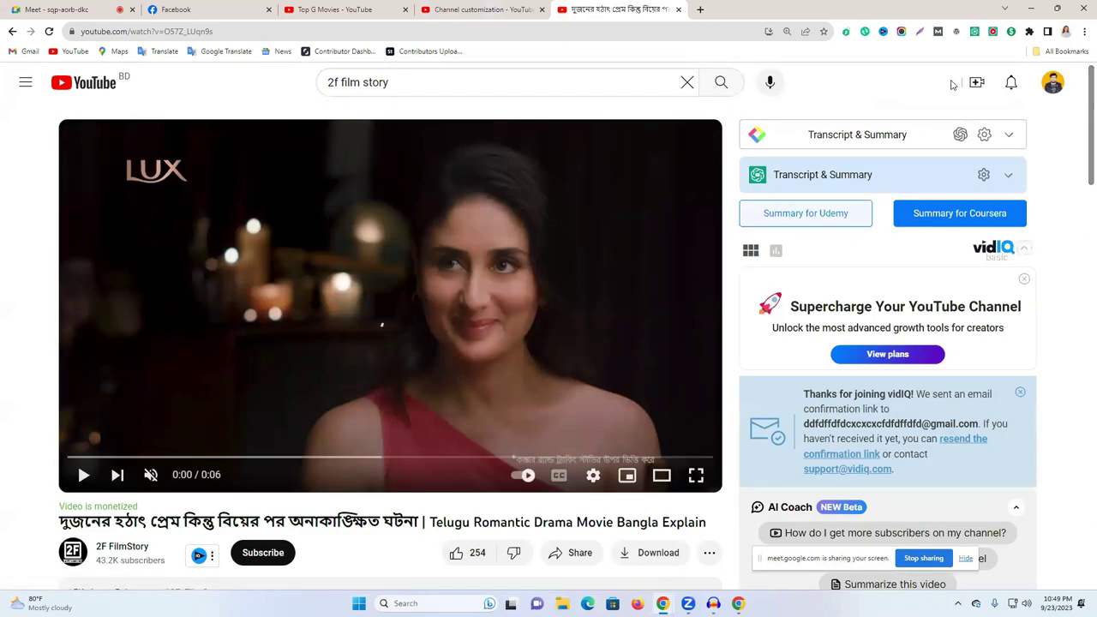
scroll(889, 351, "down", 2)
scroll(890, 351, "down", 10)
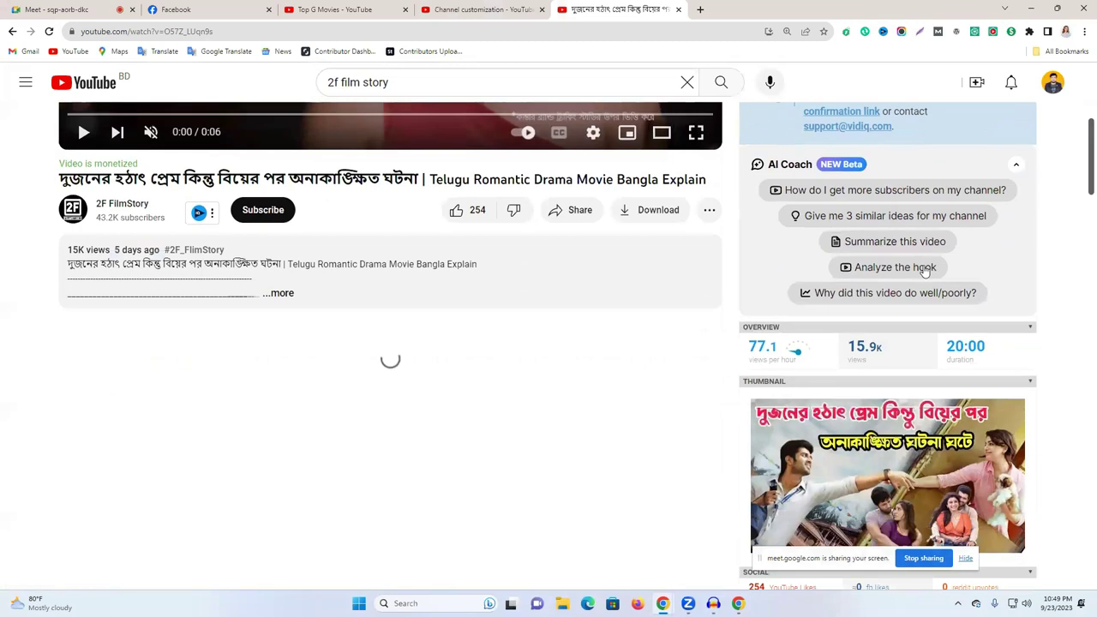
scroll(923, 268, "down", 4)
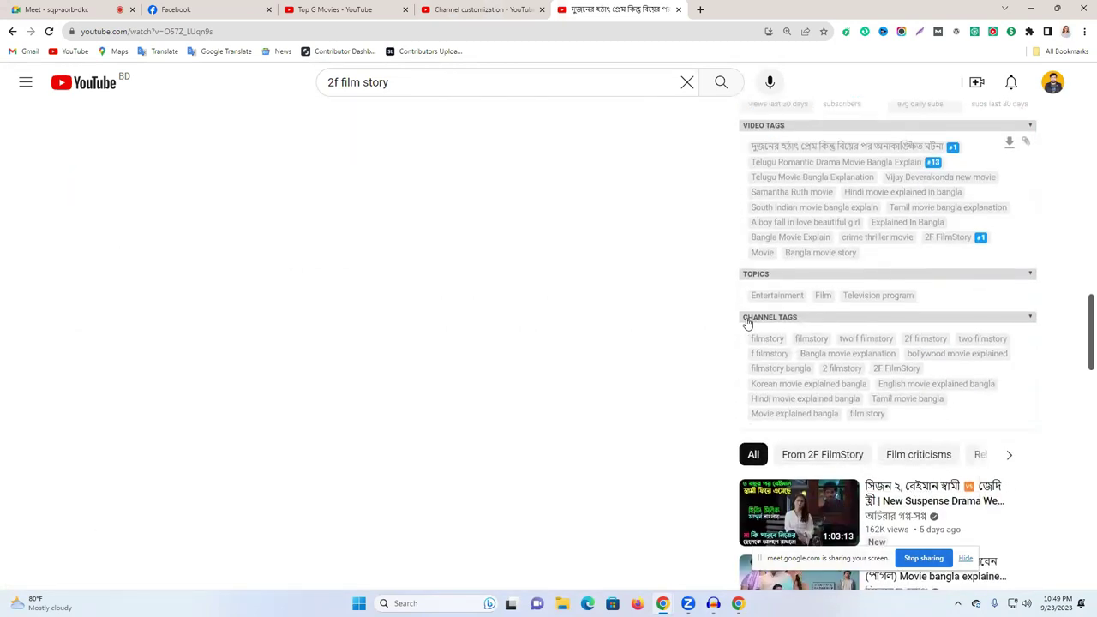
Highlight the 'filmstory' channel tag in the video's tag list
left_click_drag(742, 318, 819, 320)
left_click_drag(759, 318, 682, 352)
scroll(759, 318, "up", 1)
left_click(687, 362)
scroll(892, 397, "down", 1)
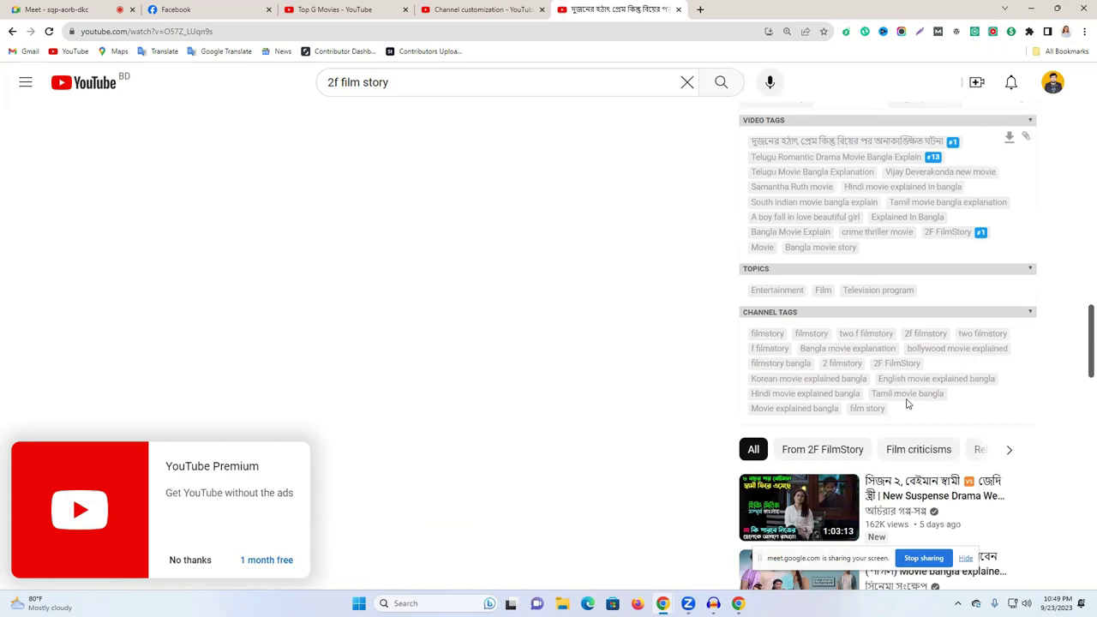
left_click_drag(743, 340, 785, 336)
left_click(701, 9)
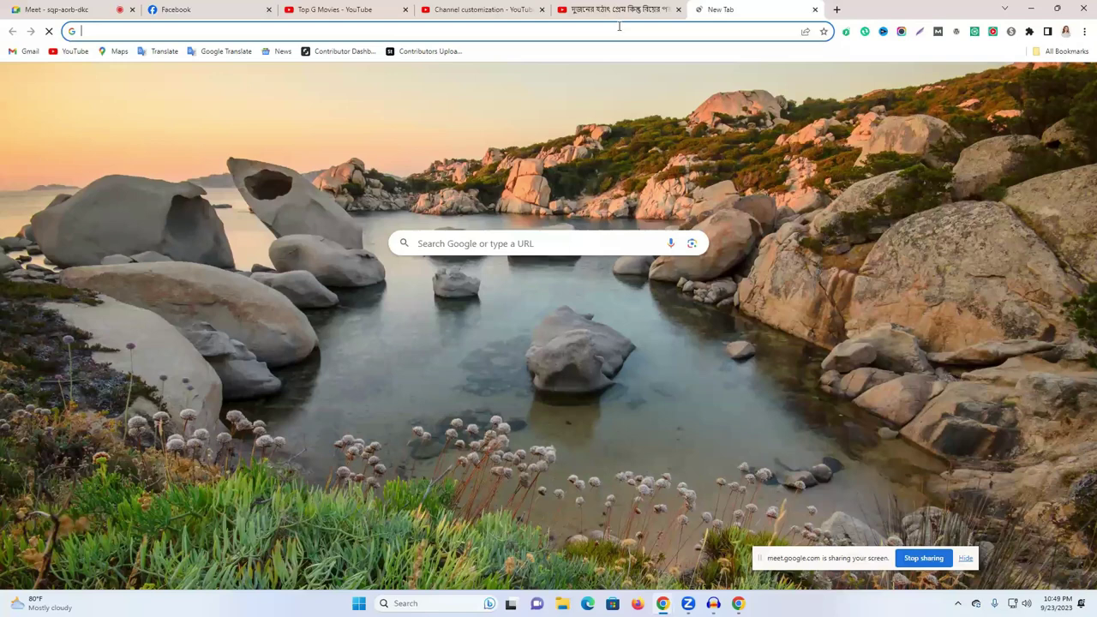
Find Rapidtags through a Google search for 'youtube tag generator' and generate tags for 'filmstory'
left_click(618, 27)
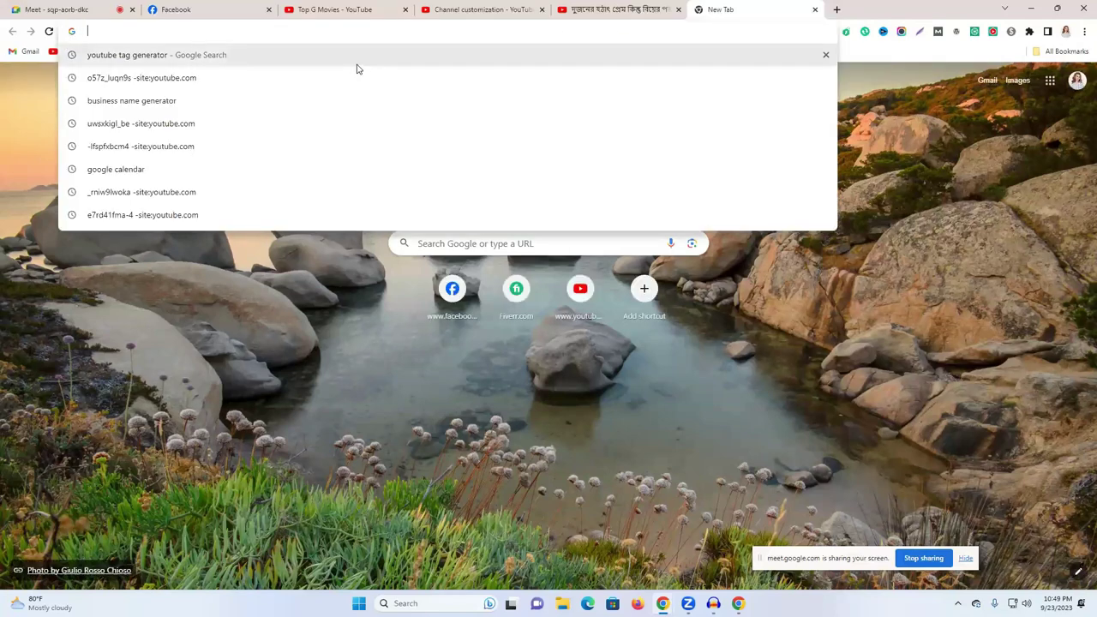
left_click(359, 63)
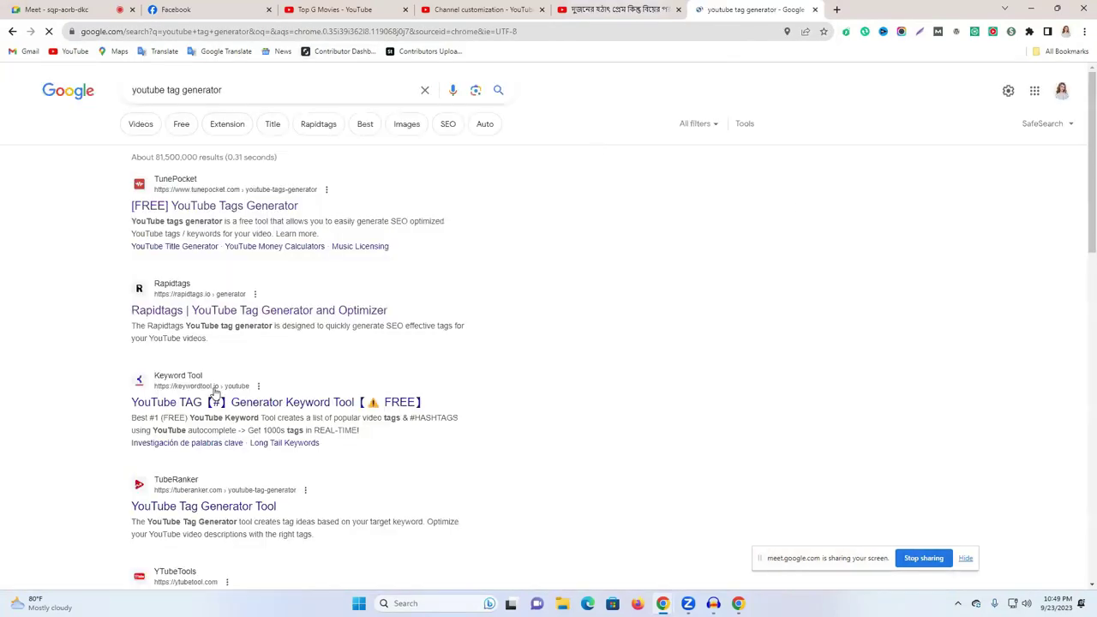
left_click(229, 313)
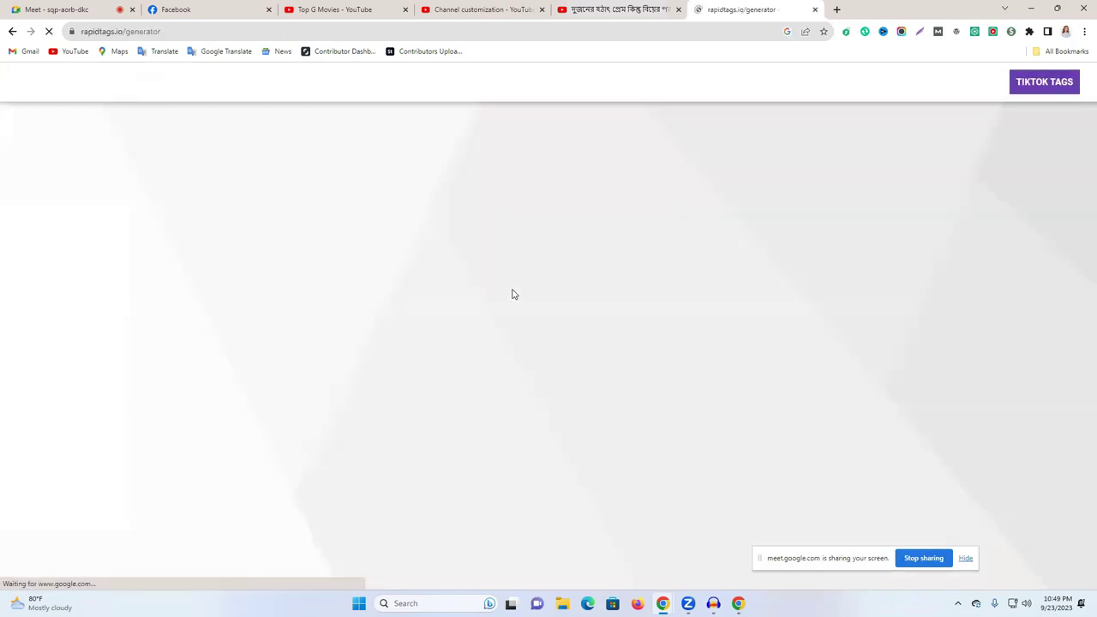
left_click(545, 286)
type("filmstory")
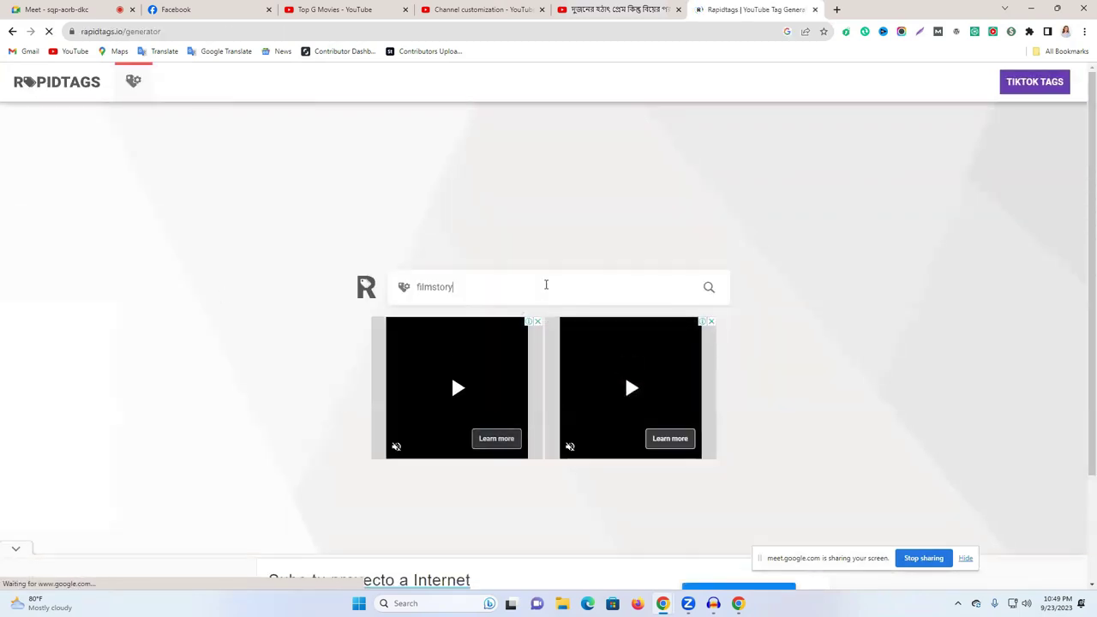
key("Return")
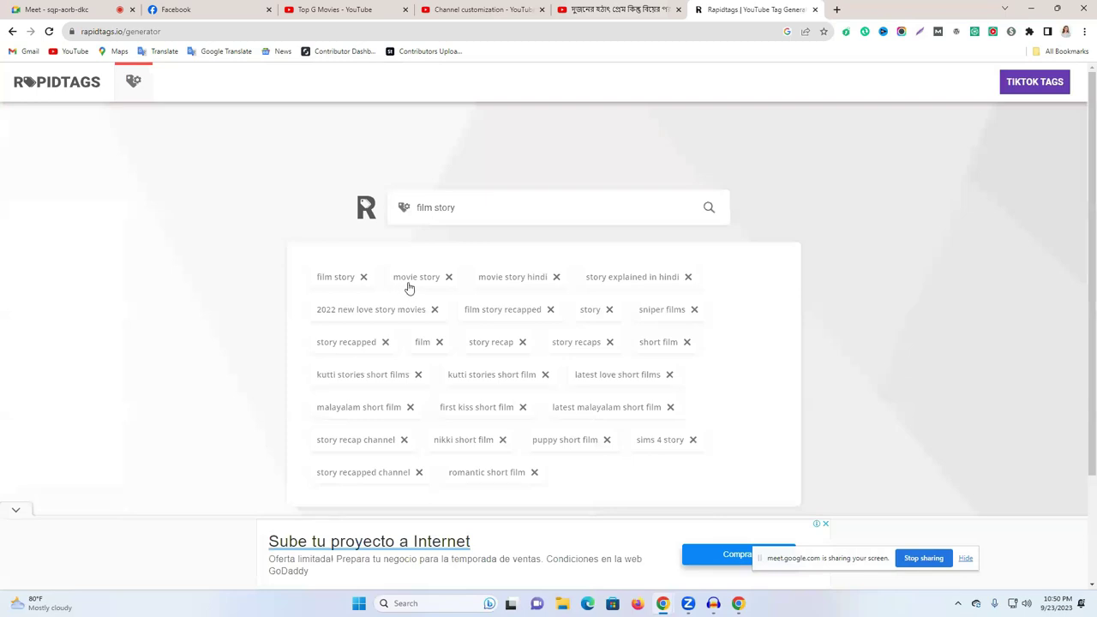
Remove the 2022 new love story, kutti stories, first kiss, latest love and malayalam tags
left_click(610, 8)
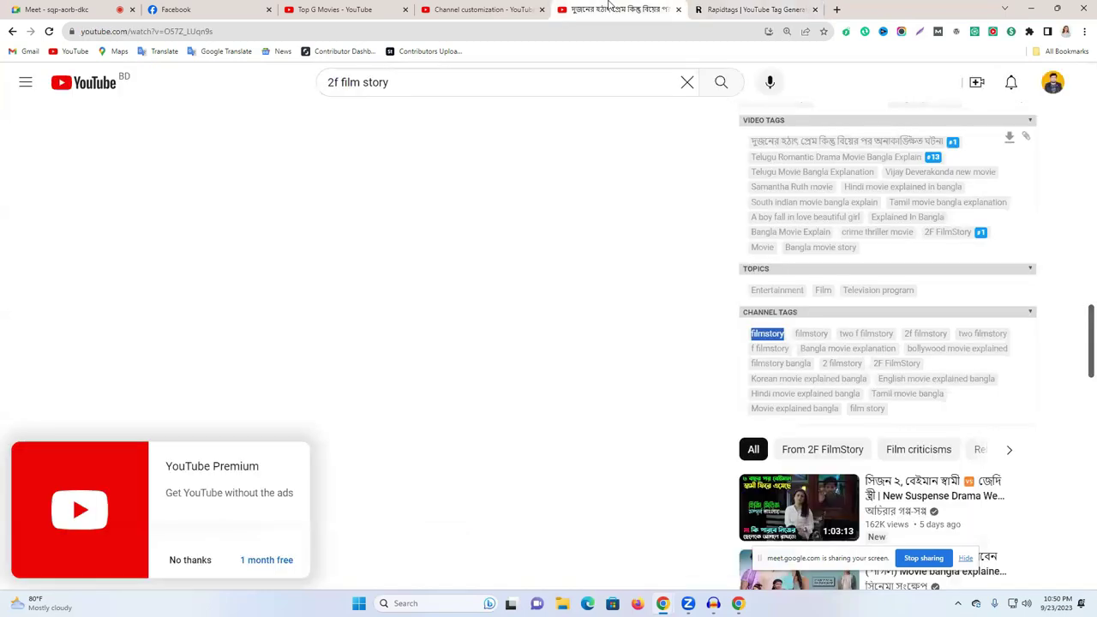
scroll(1034, 319, "down", 1)
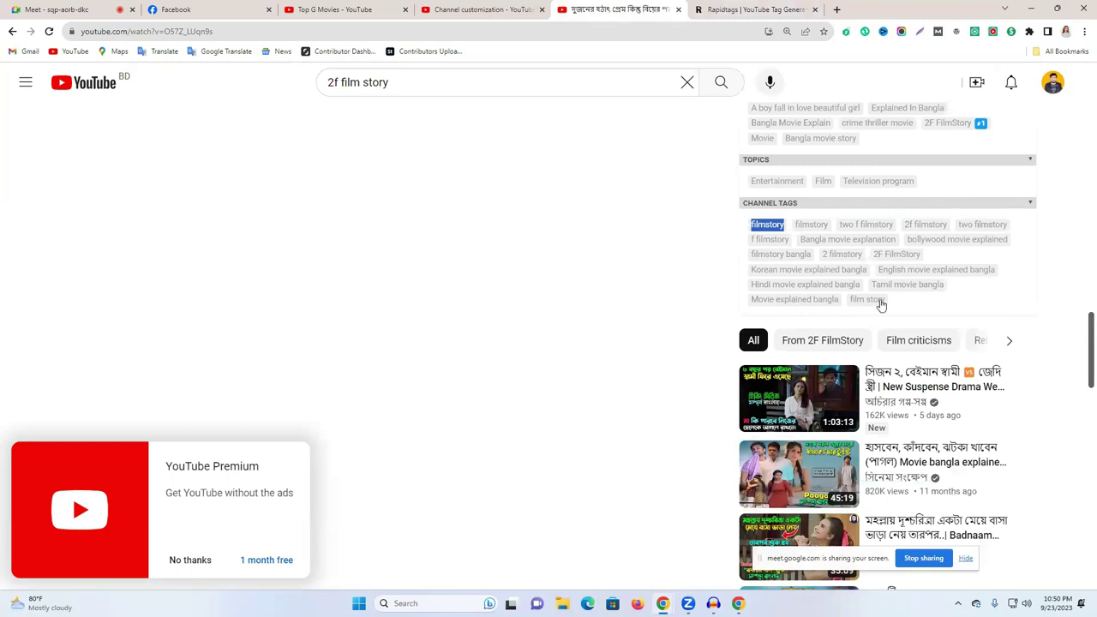
left_click(772, 7)
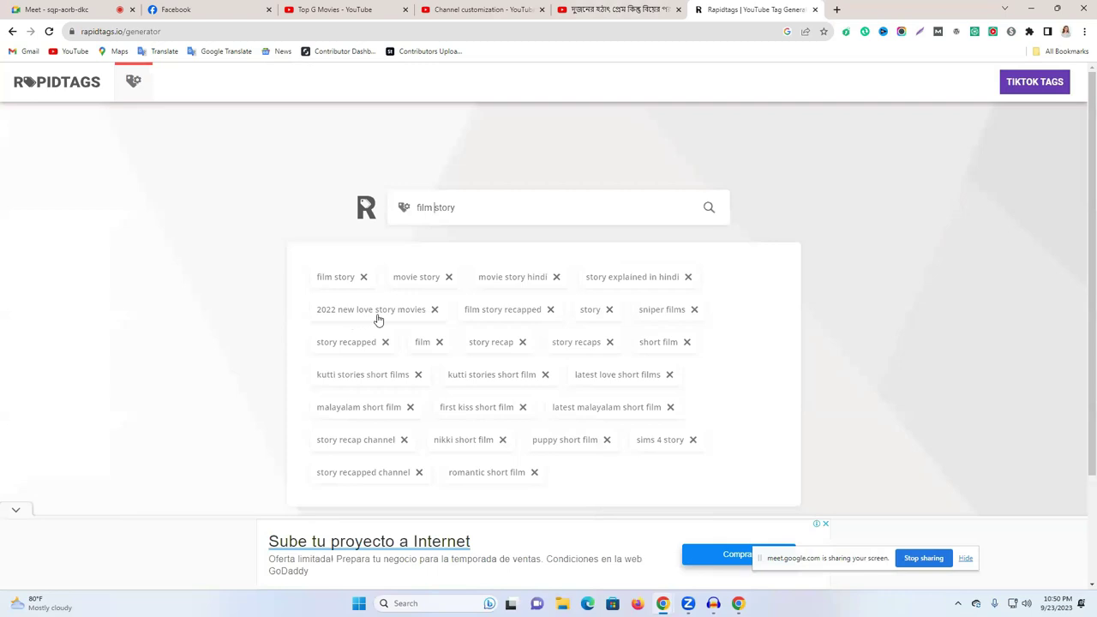
left_click(434, 310)
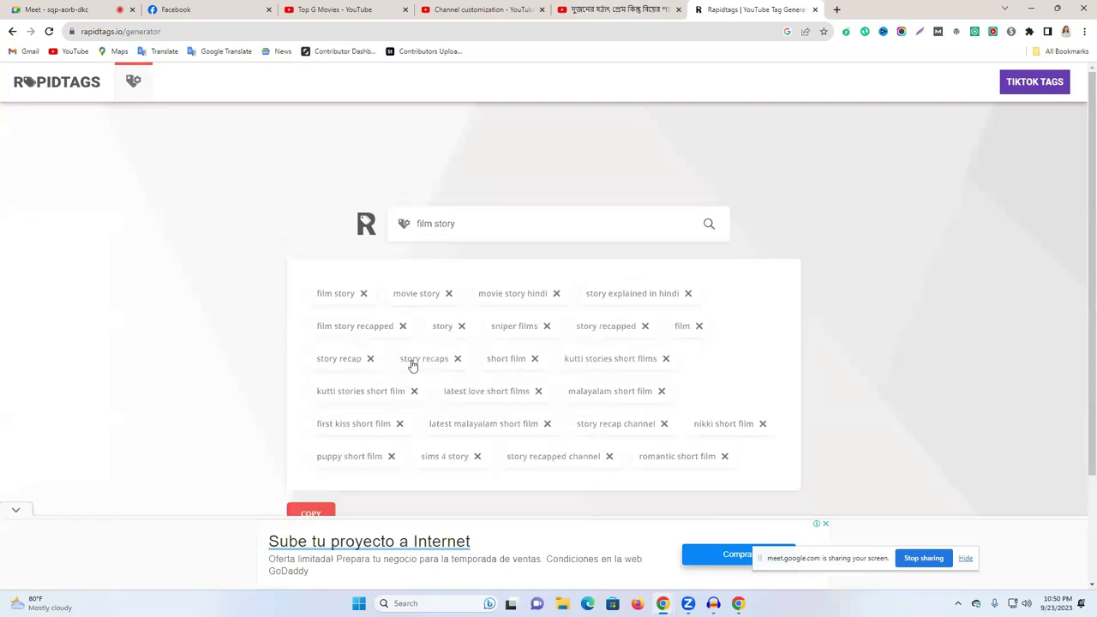
left_click(665, 359)
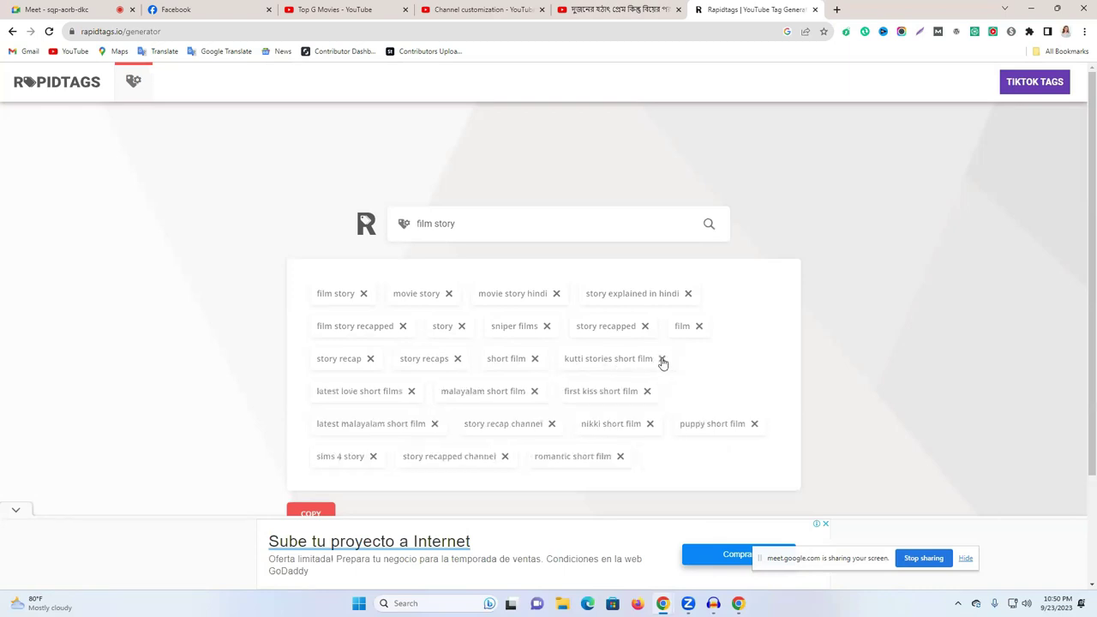
left_click(648, 392)
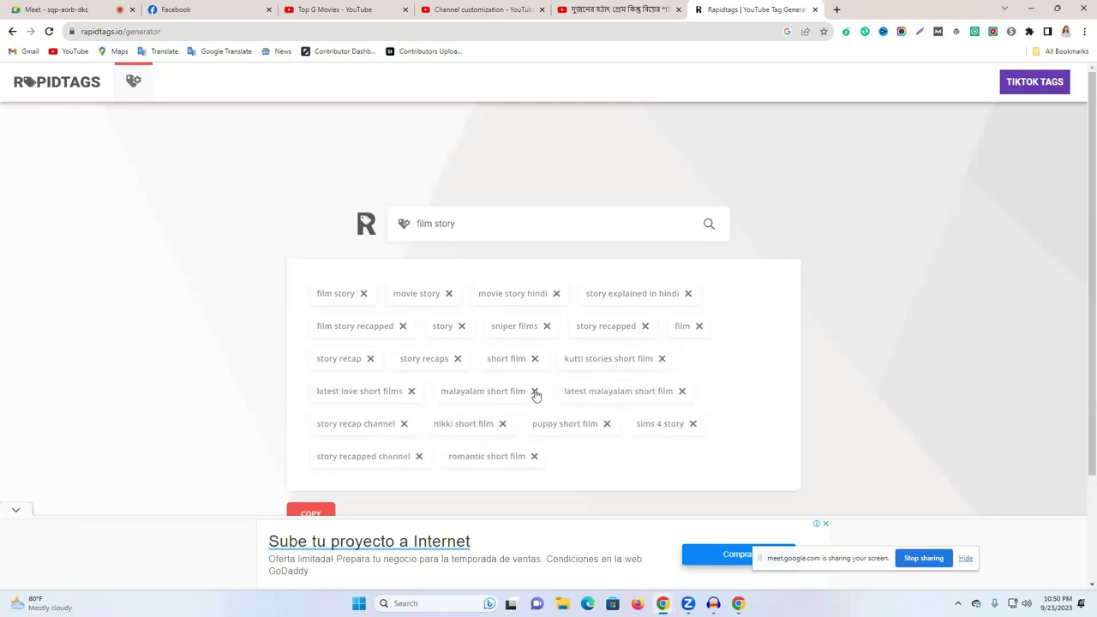
left_click(410, 391)
left_click(409, 392)
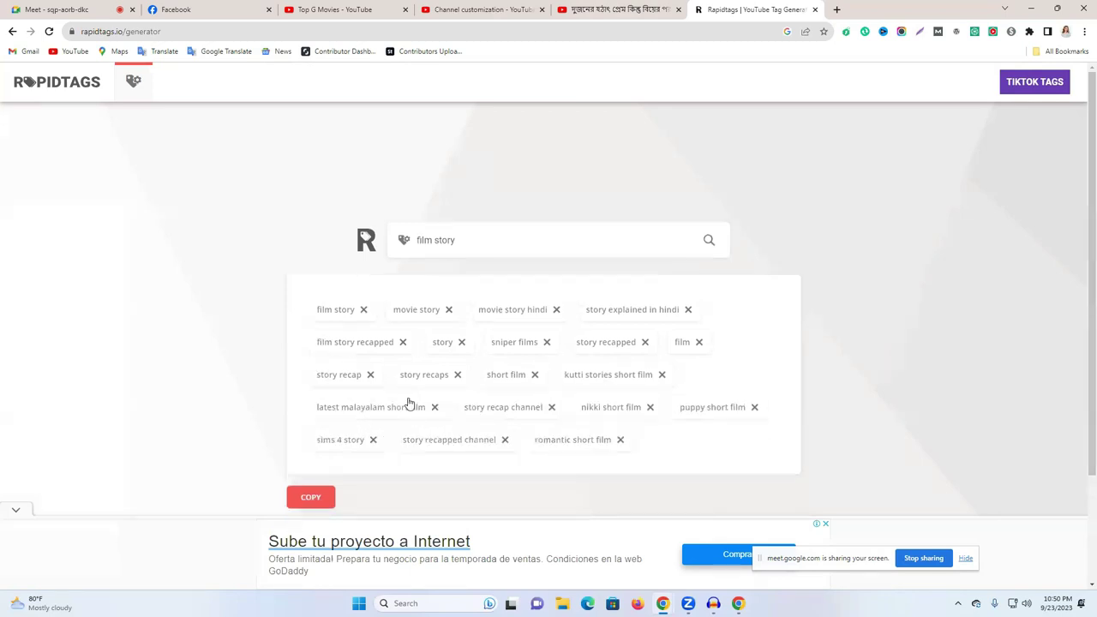
left_click(433, 409)
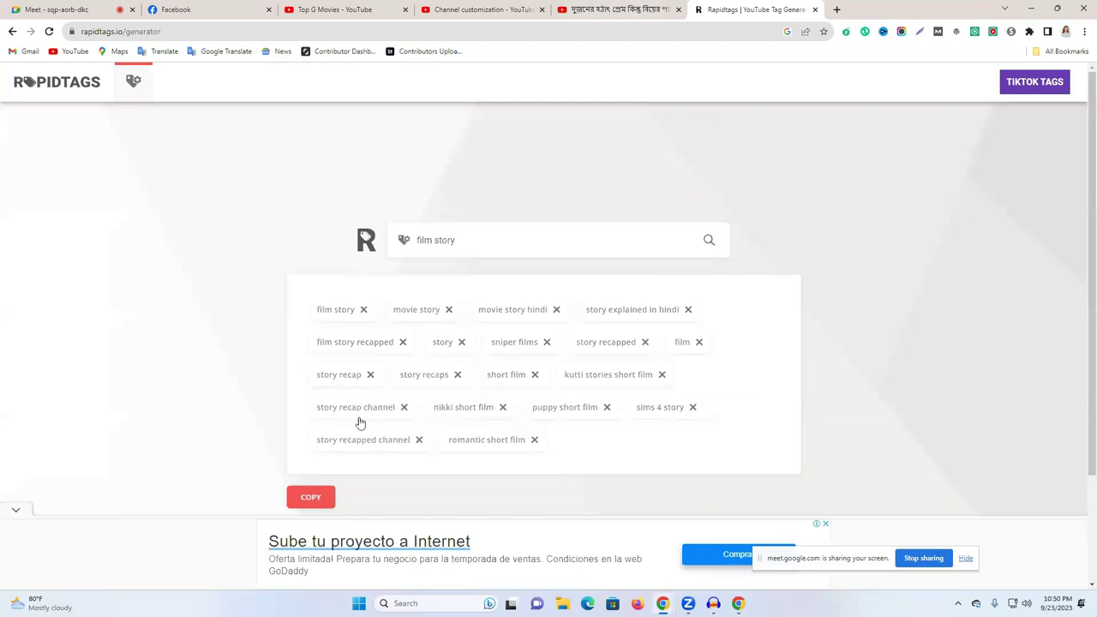
Remove the nikki, puppy, sims 4, story recapped and romantic tags, then copy the remaining list
left_click(503, 407)
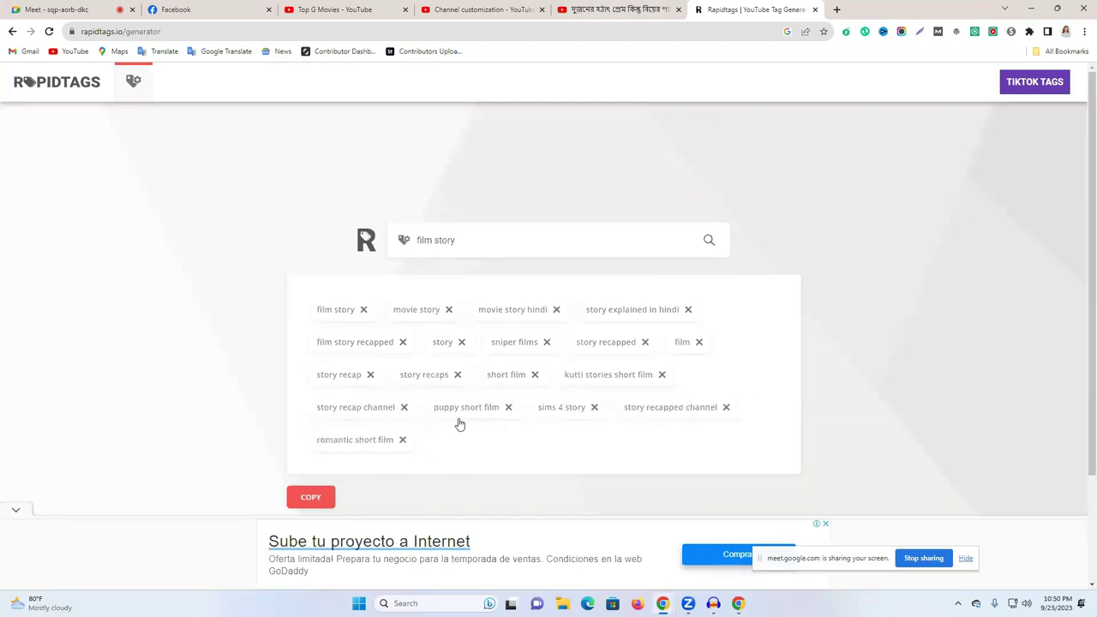
left_click(508, 408)
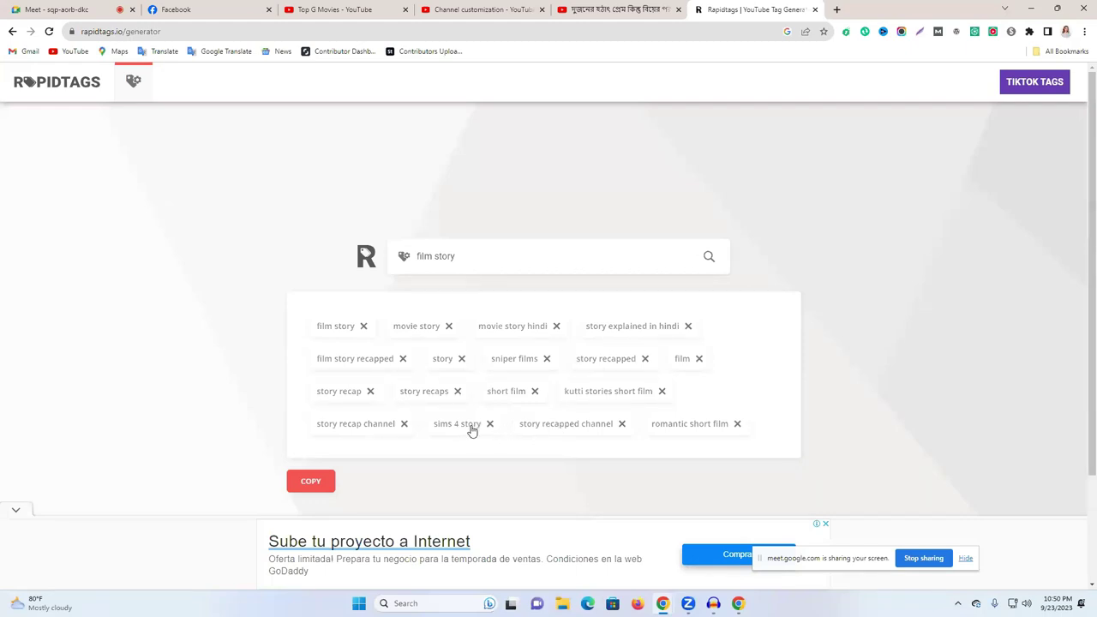
left_click(488, 425)
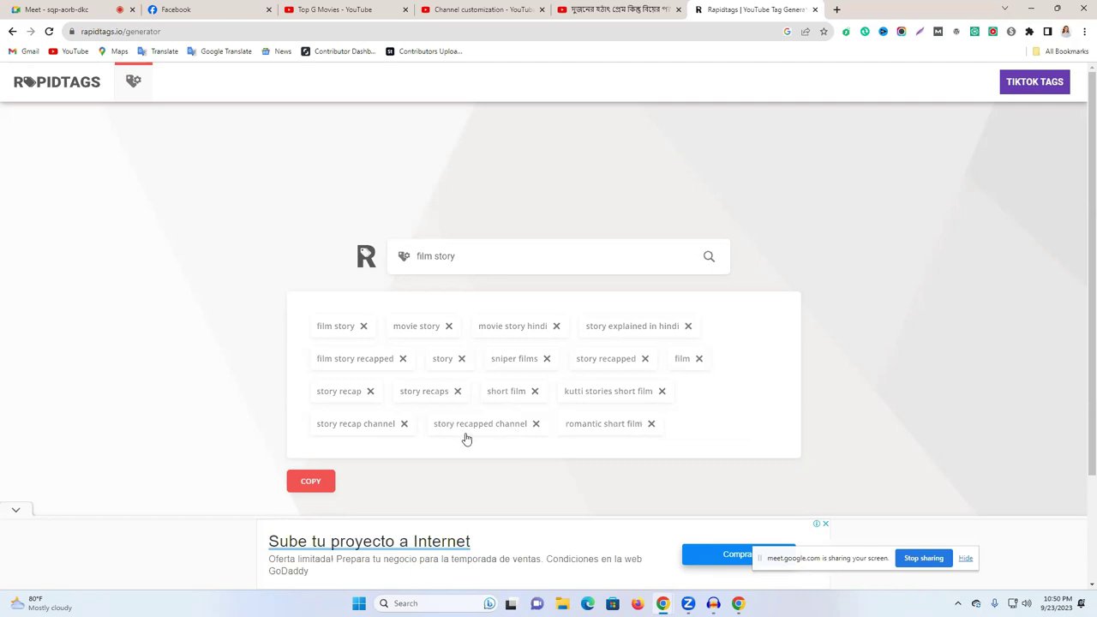
left_click(536, 424)
left_click(518, 425)
left_click(660, 393)
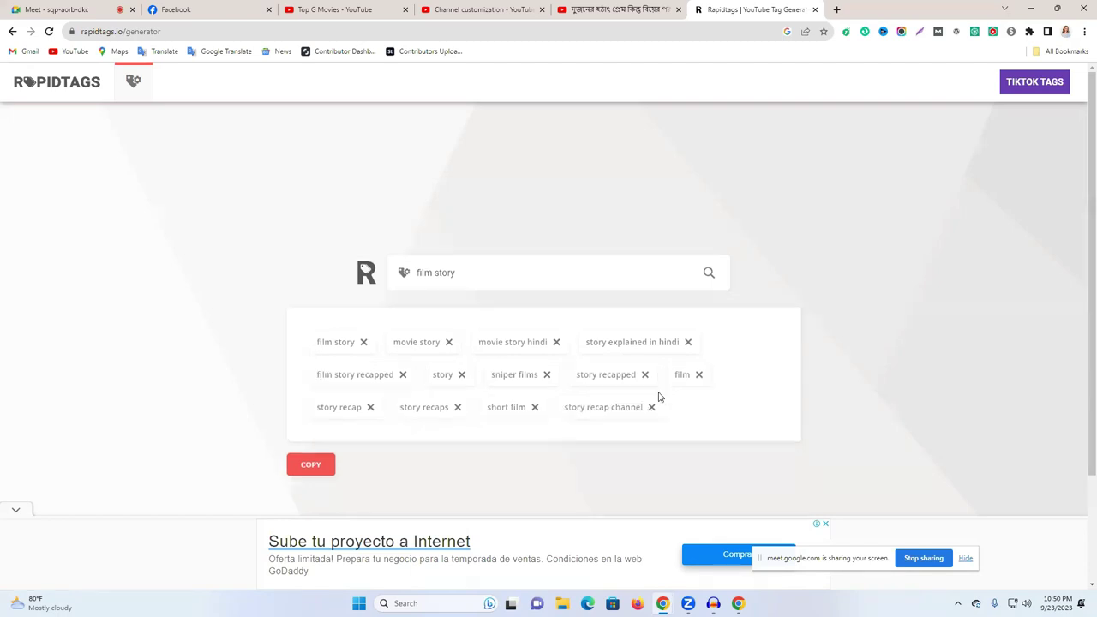
left_click(318, 469)
Paste the copied film story tags into the channel Keywords field
left_click(304, 7)
left_click(467, 7)
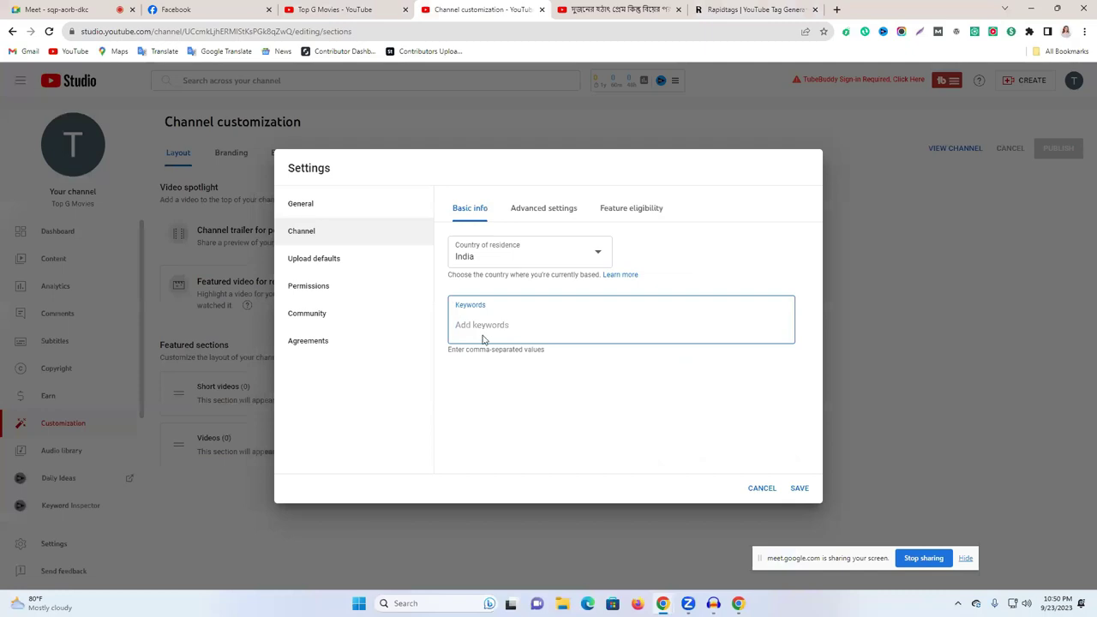
key("ctrl+v")
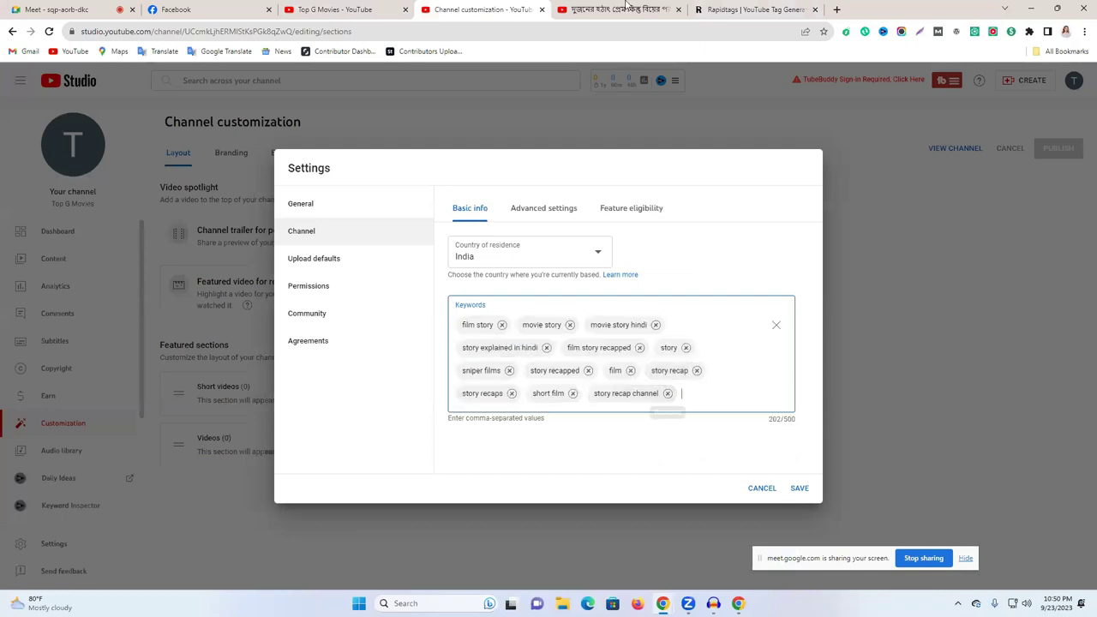
Generate Rapidtags suggestions for 'movie explained', taken from the competitor's tags
left_click(732, 6)
triple_click(443, 273)
left_click(617, 10)
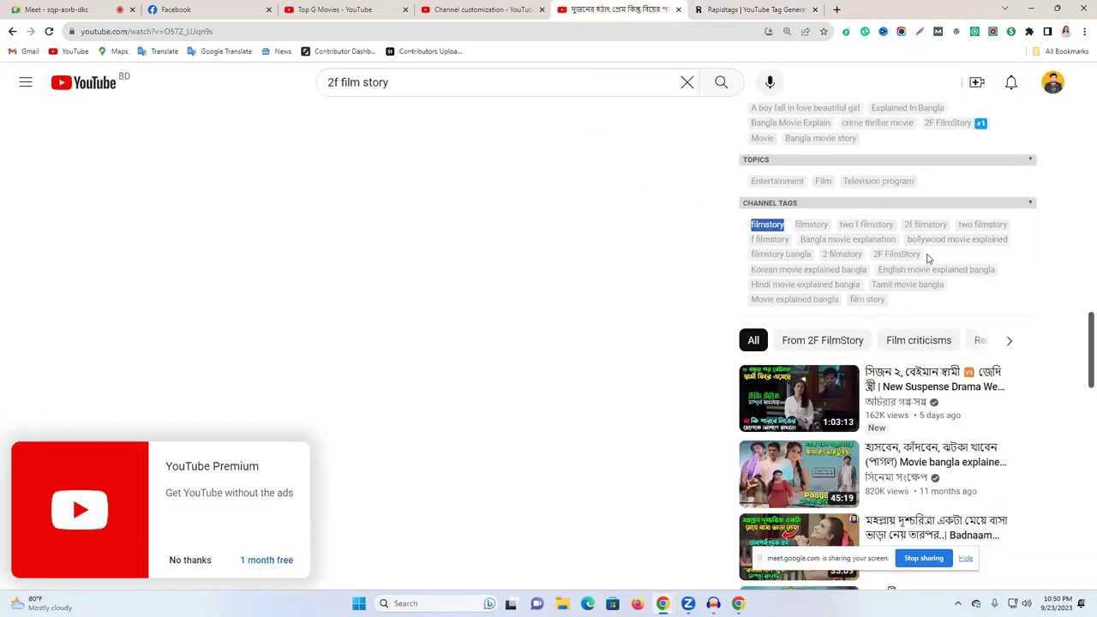
left_click_drag(1015, 245, 955, 248)
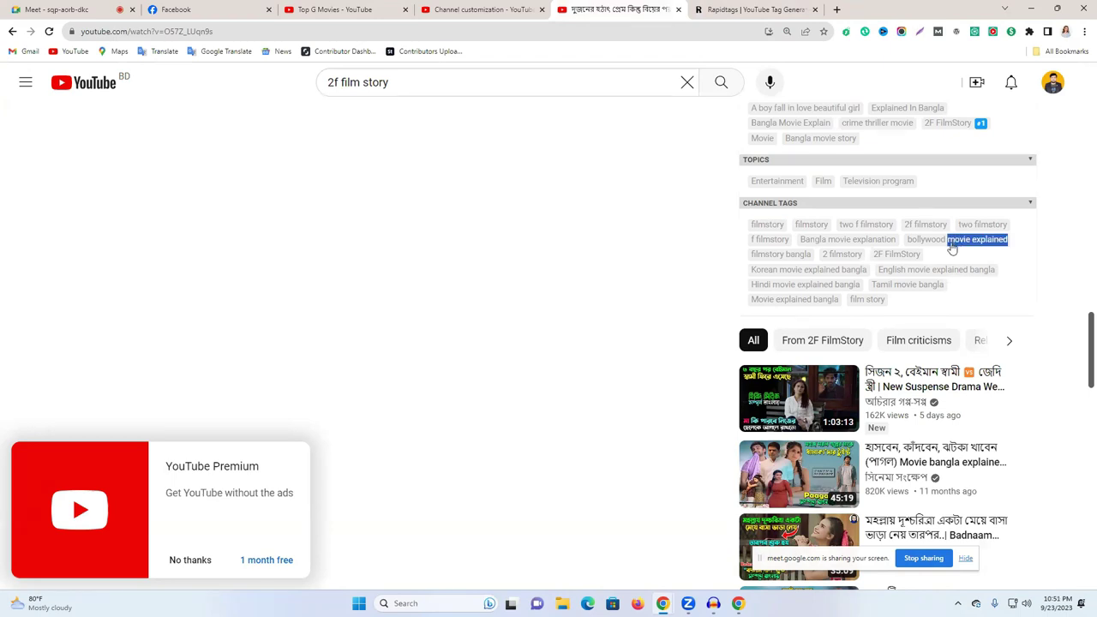
left_click(754, 9)
key("ctrl+v")
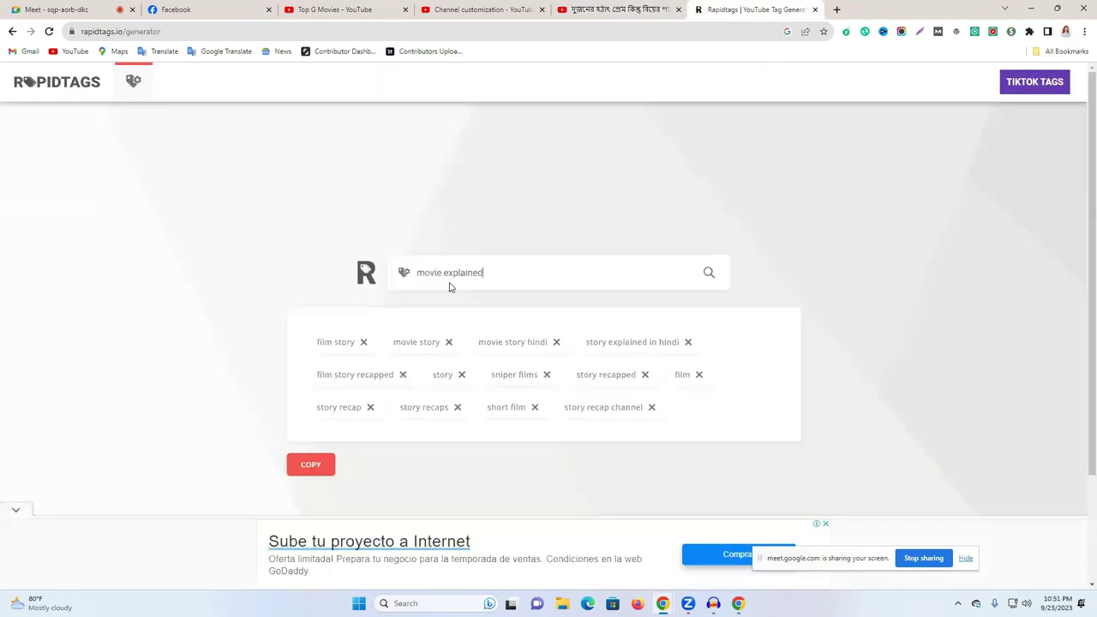
key("Return")
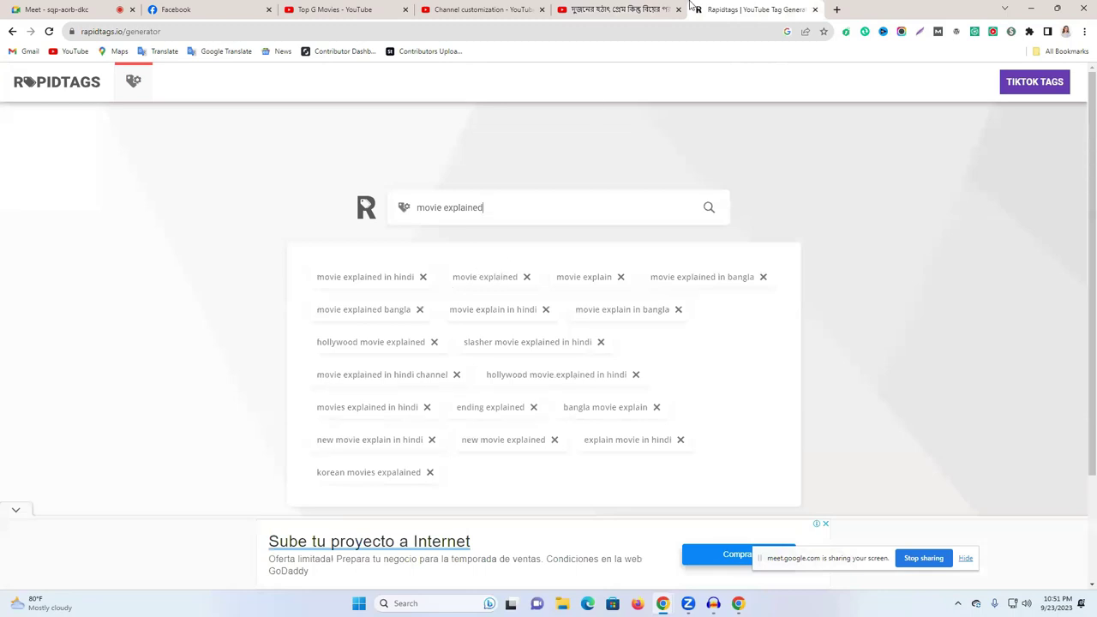
Add the competitor tag 'Movie explained bangla' to the channel keywords
left_click(572, 5)
left_click_drag(745, 306, 838, 307)
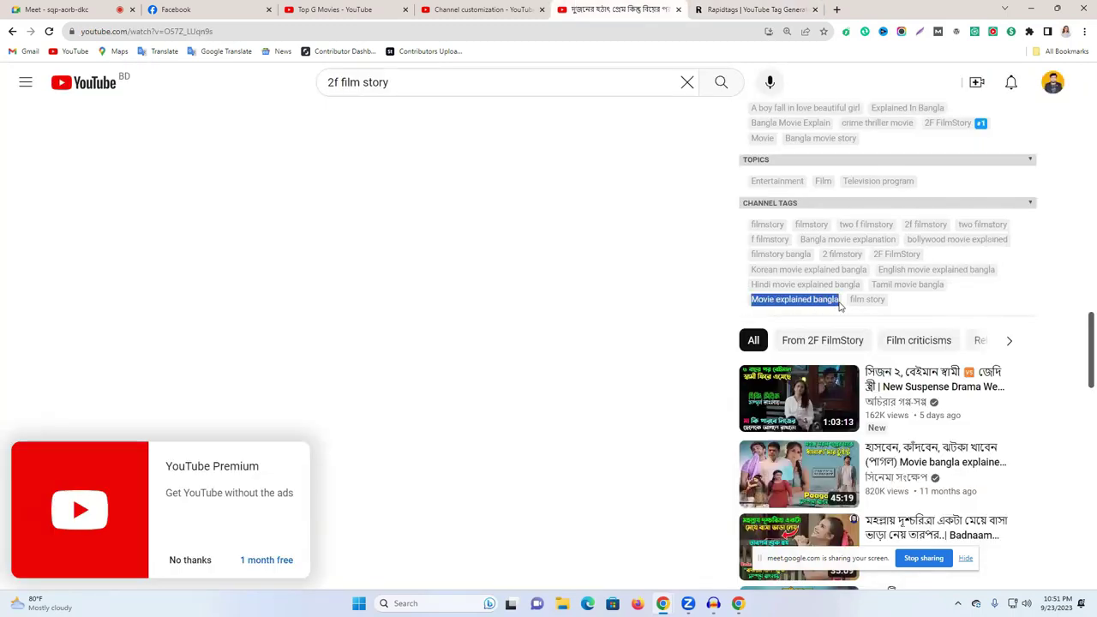
left_click(343, 9)
left_click(476, 9)
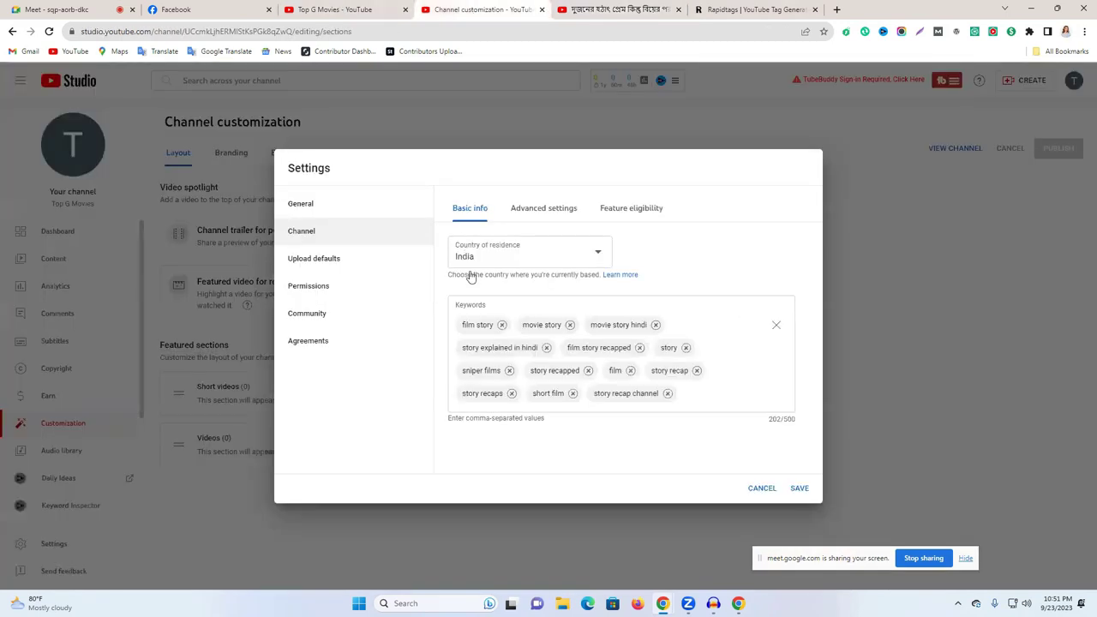
left_click(747, 403)
key("ctrl+v")
key("Return")
Add the competitor tag 'Tamil movie bangla' to the channel keywords
left_click(739, 10)
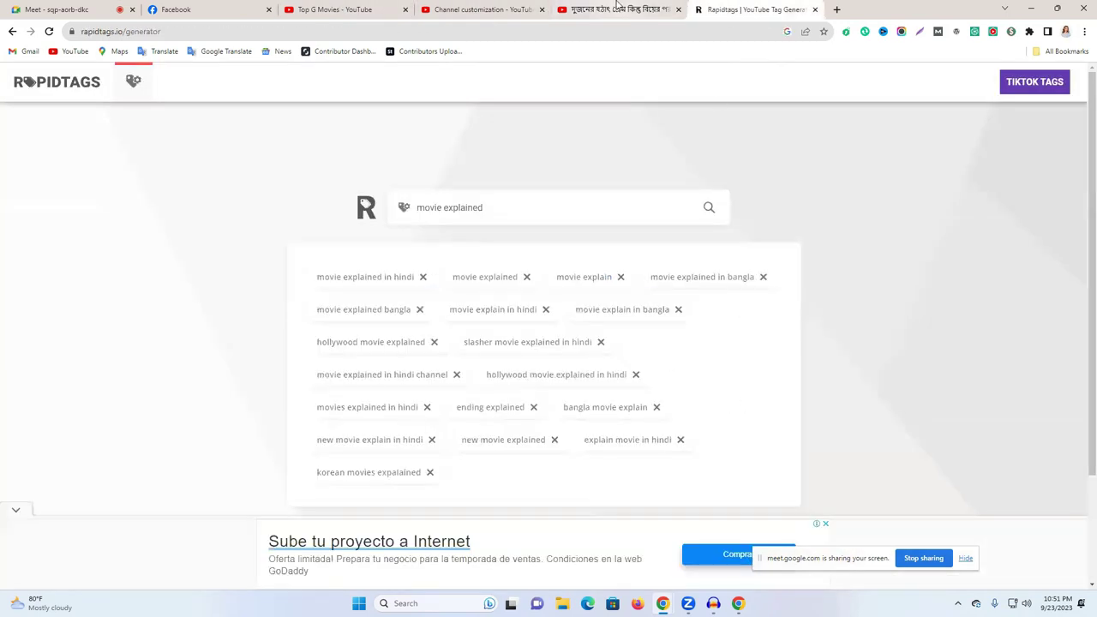
left_click(617, 9)
left_click(877, 307)
mouse_move(878, 307)
left_mouse_down()
mouse_move(854, 306)
mouse_move(882, 303)
left_mouse_up()
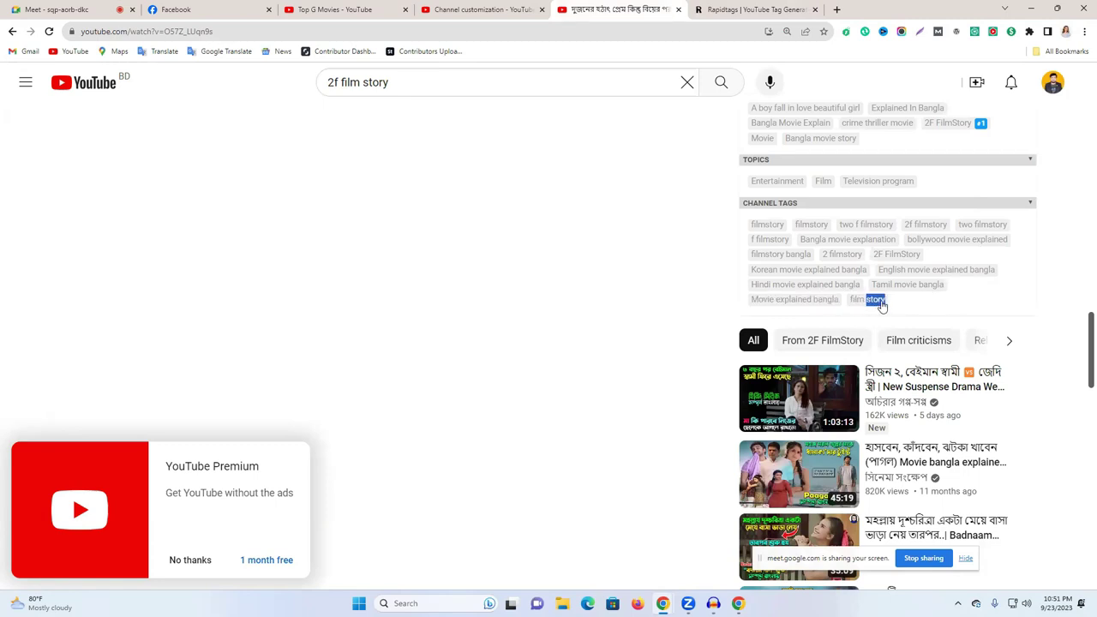
left_click_drag(946, 285, 874, 289)
key("ctrl+c")
left_click(480, 9)
left_click(631, 428)
key("ctrl+v")
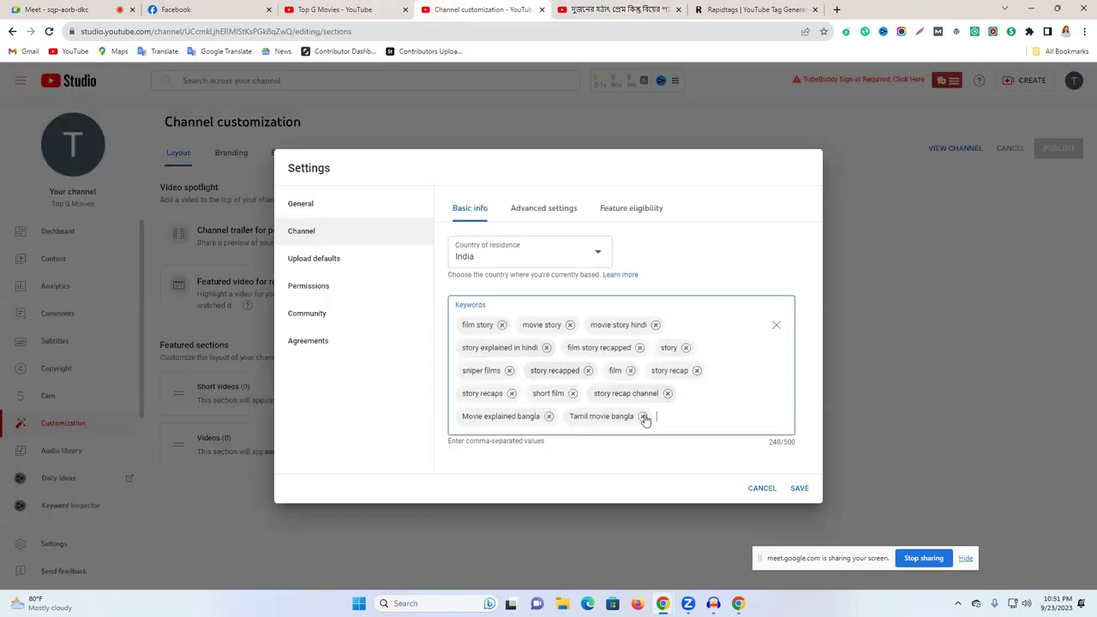
left_click(726, 9)
left_click(656, 8)
left_click(751, 9)
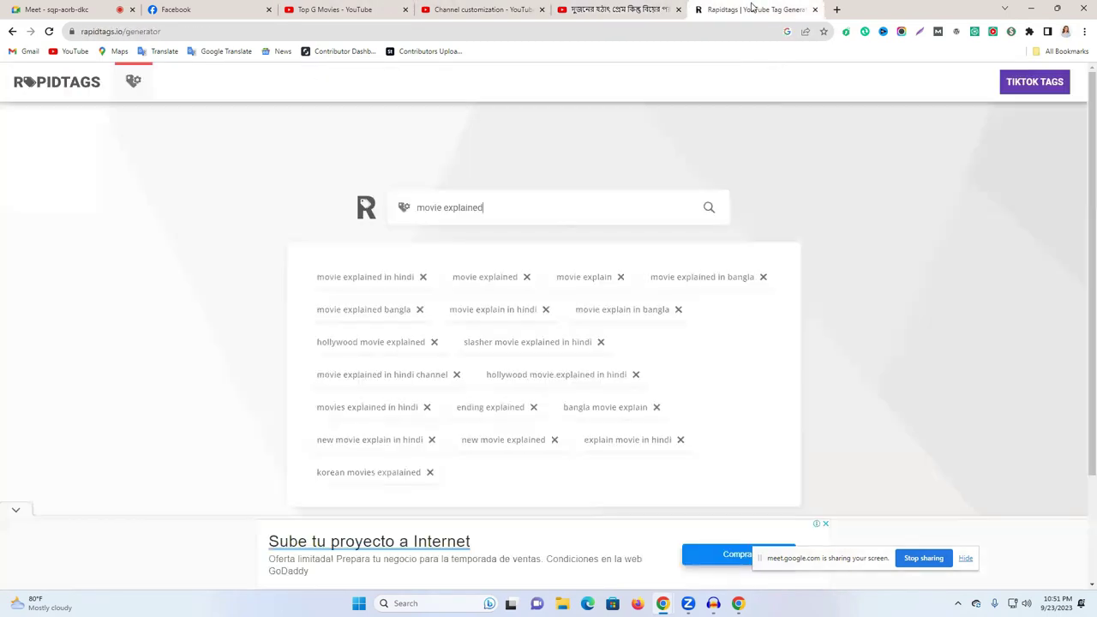
Drop the slasher, hollywood and 'movie explain in hindi' tags, and copy the remaining 15 tags
scroll(480, 394, "down", 1)
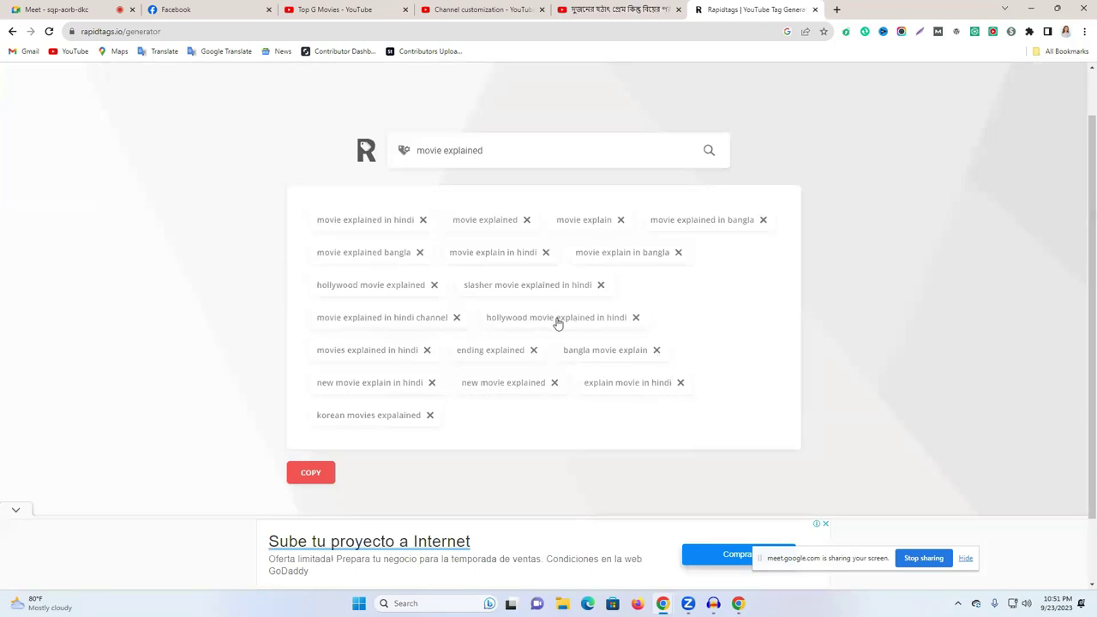
left_click(600, 285)
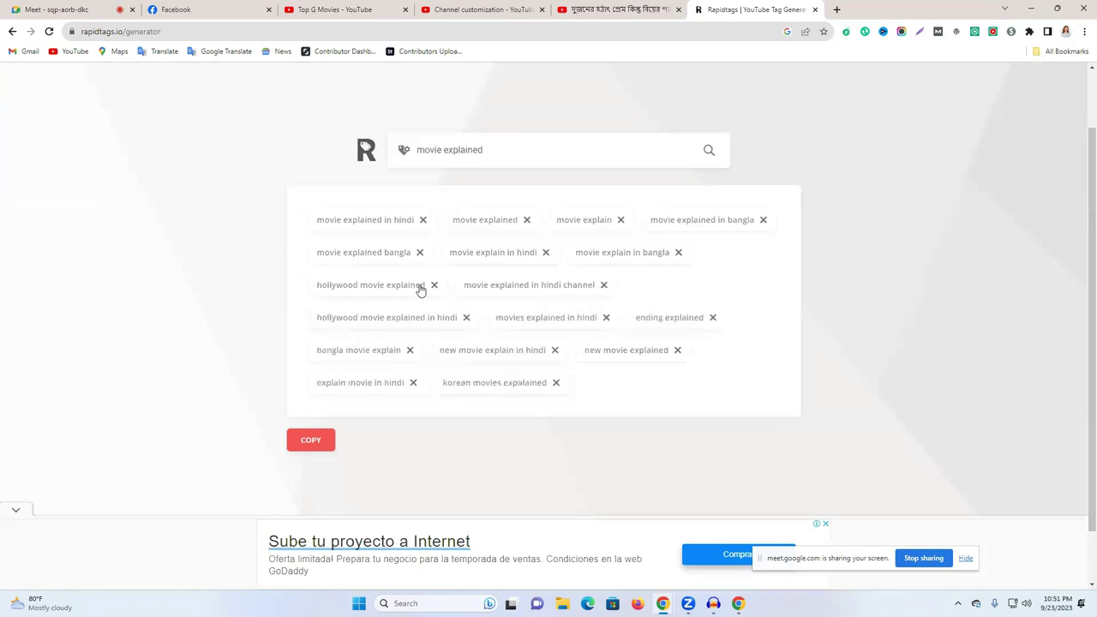
left_click(466, 317)
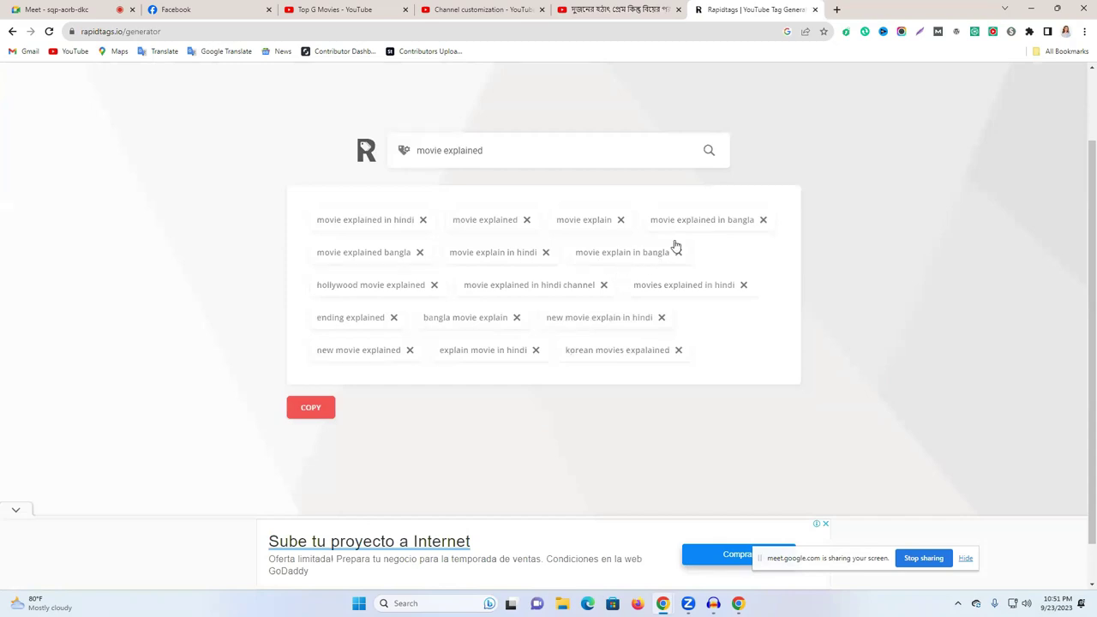
left_click(546, 253)
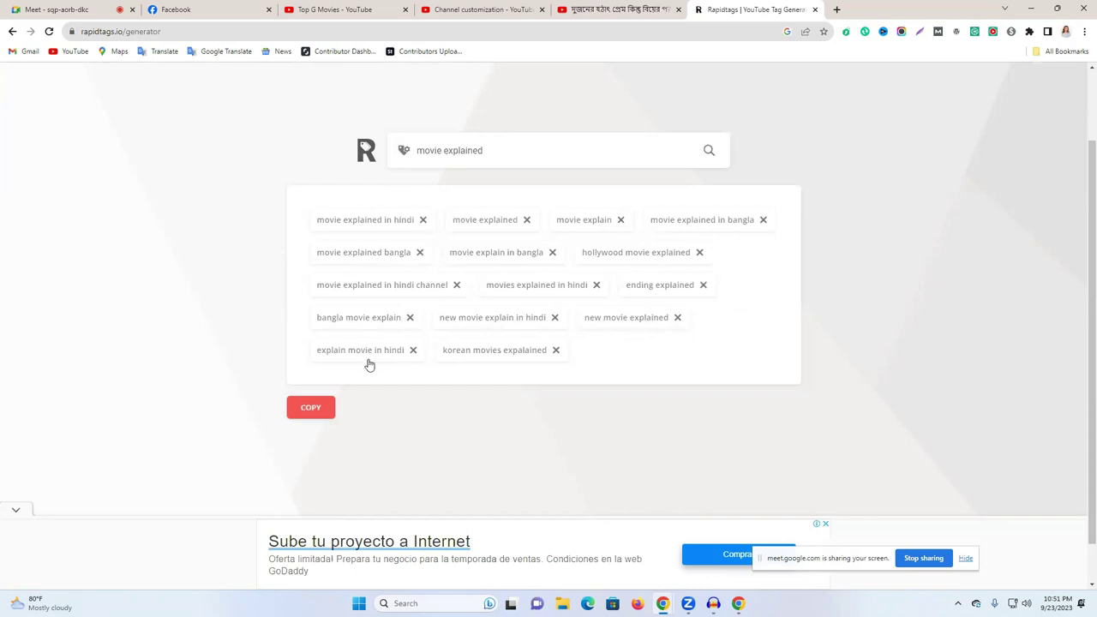
left_click(333, 403)
left_click(463, 10)
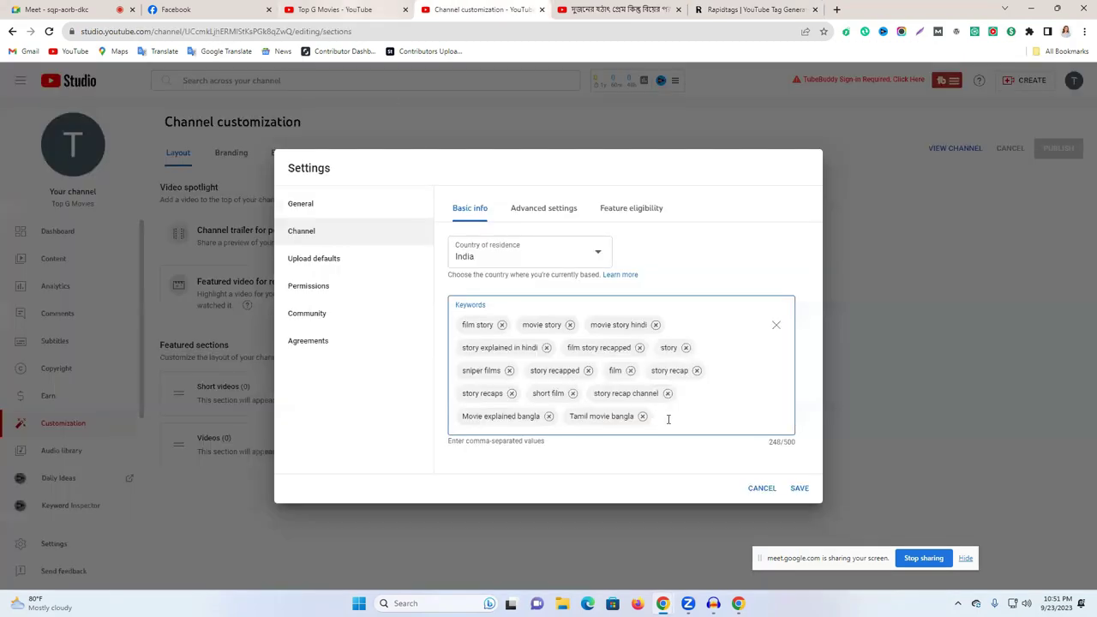
Paste the movie explained tags, then remove Hindi, short film and recap keywords to reach 477/500
key("ctrl+v")
scroll(723, 429, "down", 2)
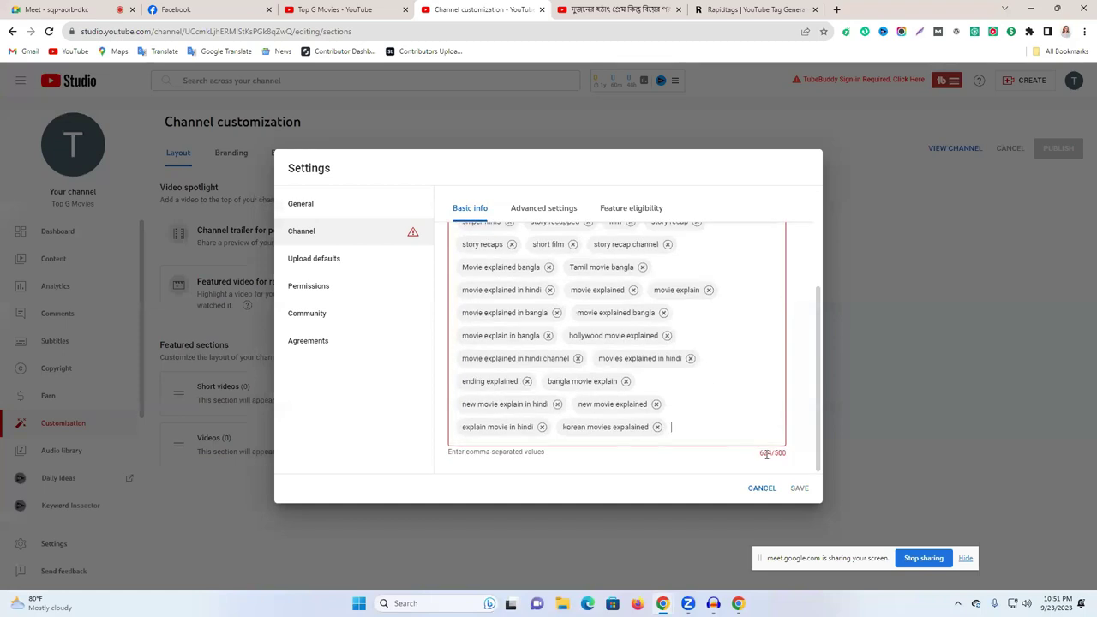
left_click(690, 358)
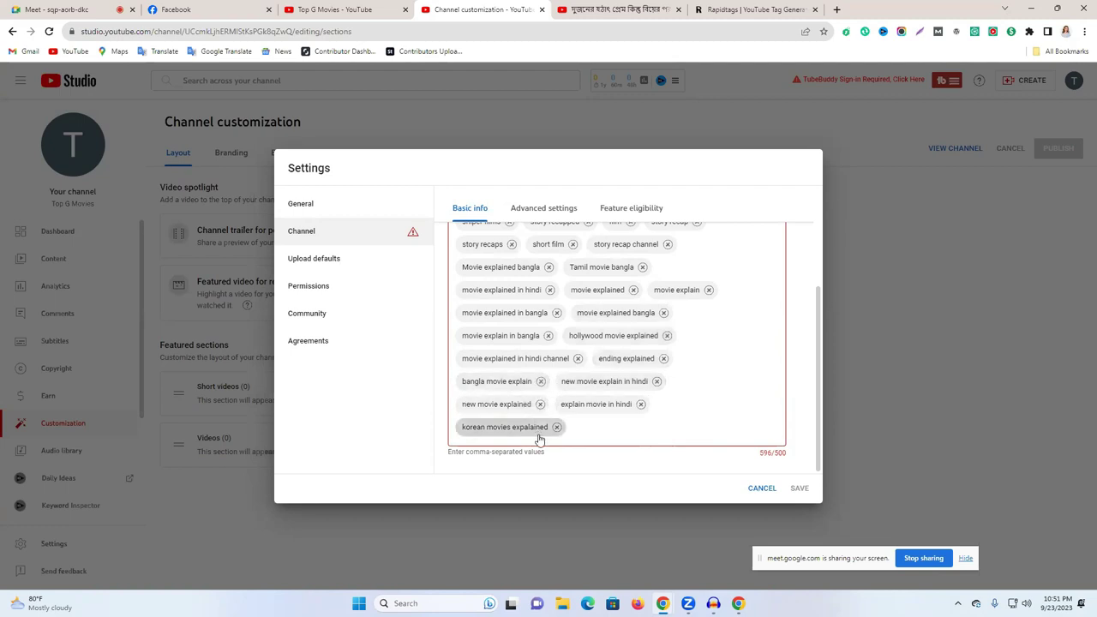
left_click(550, 289)
left_click(572, 267)
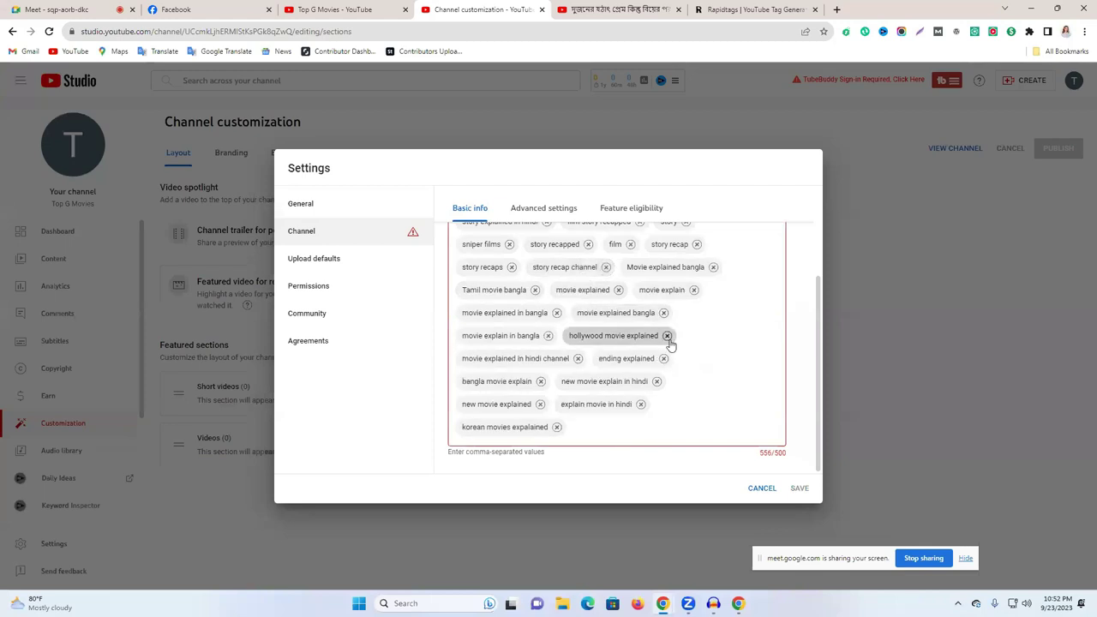
left_click(512, 267)
left_click(587, 245)
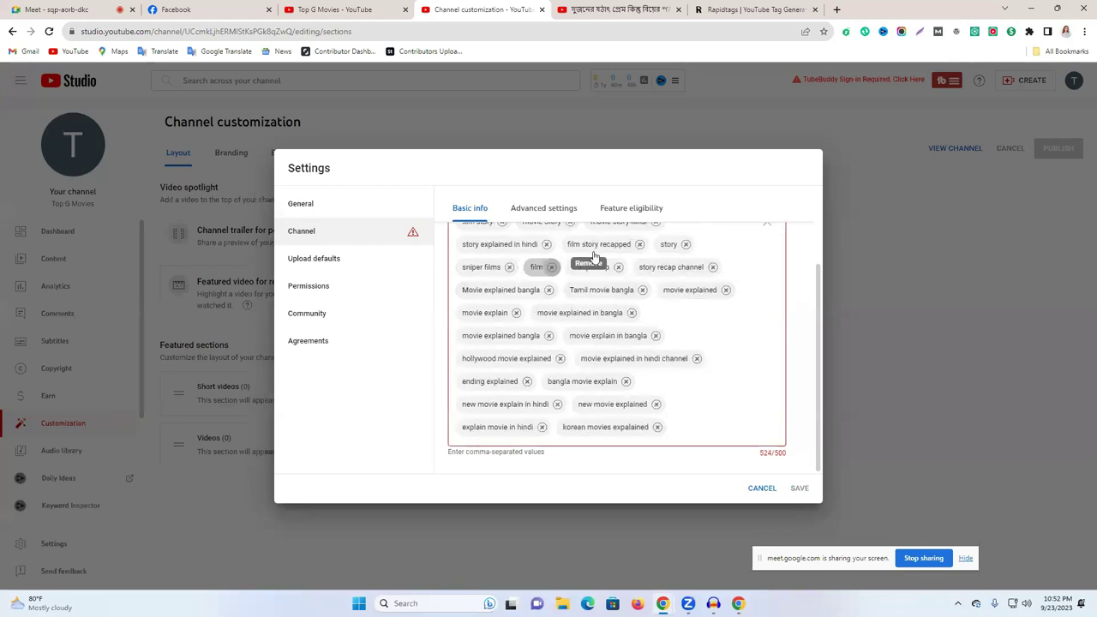
scroll(723, 422, "up", 3)
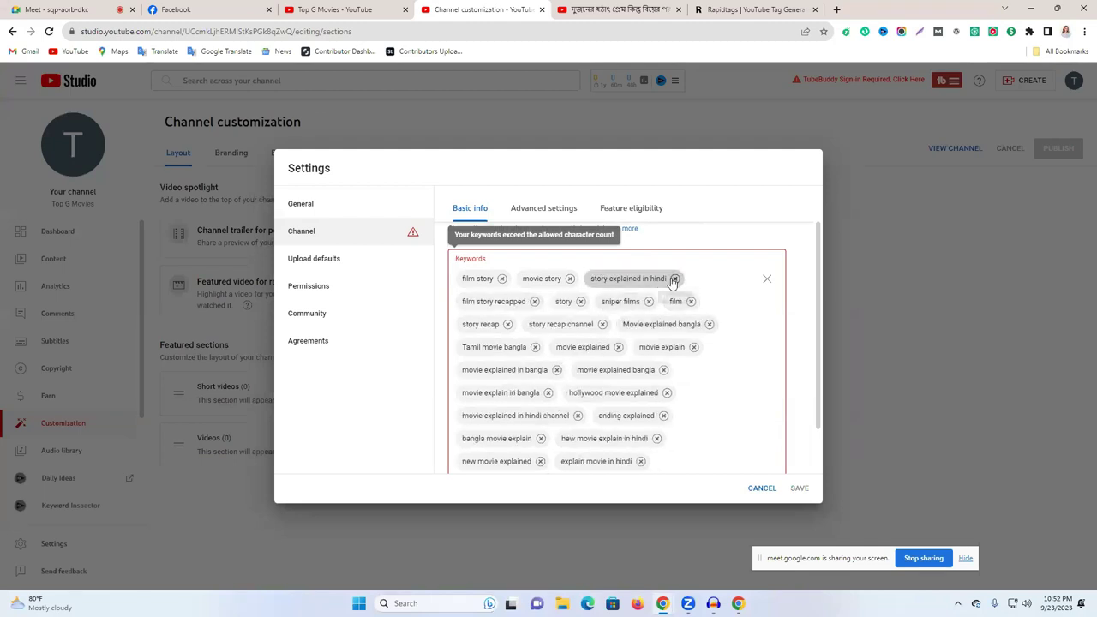
double_click(674, 279)
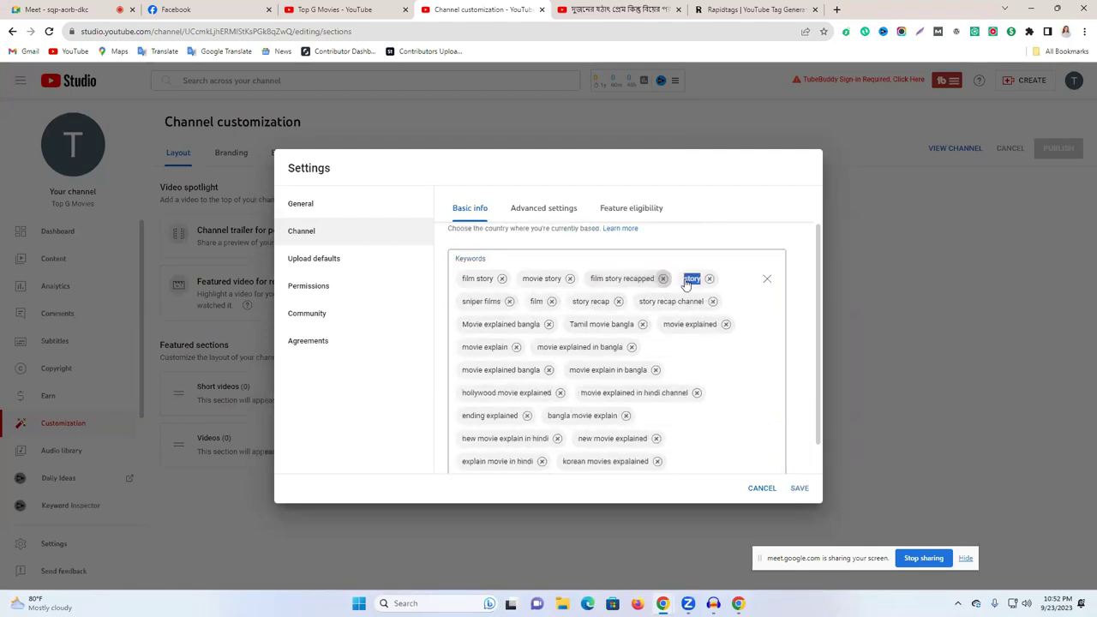
scroll(723, 397, "down", 1)
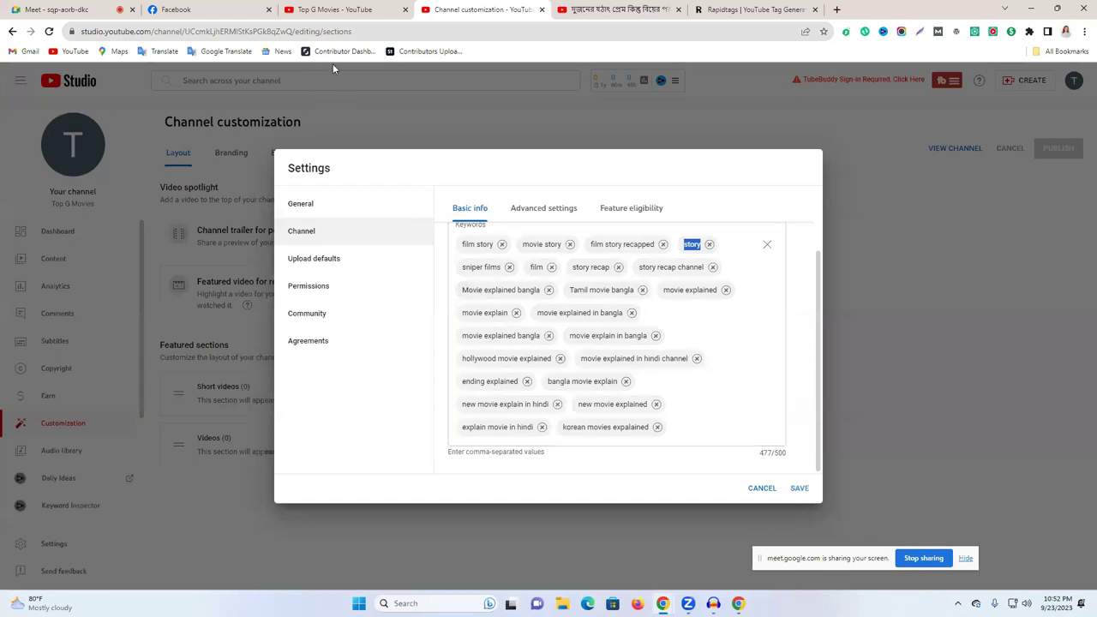
Add the channel title 'Top G Movies' as a channel keyword
left_click(367, 7)
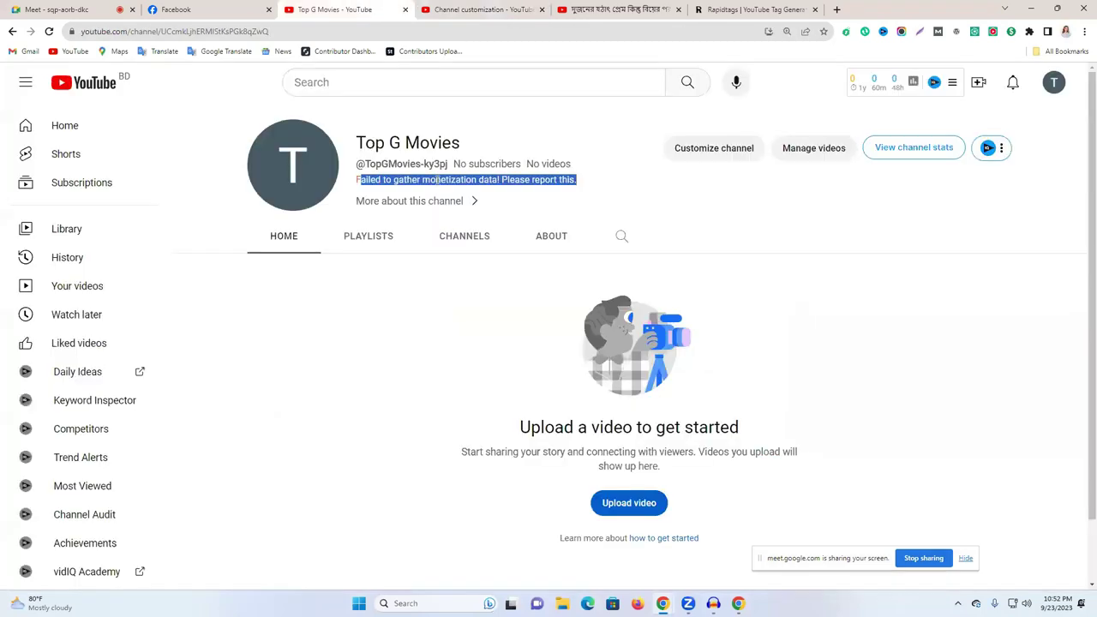
triple_click(421, 146)
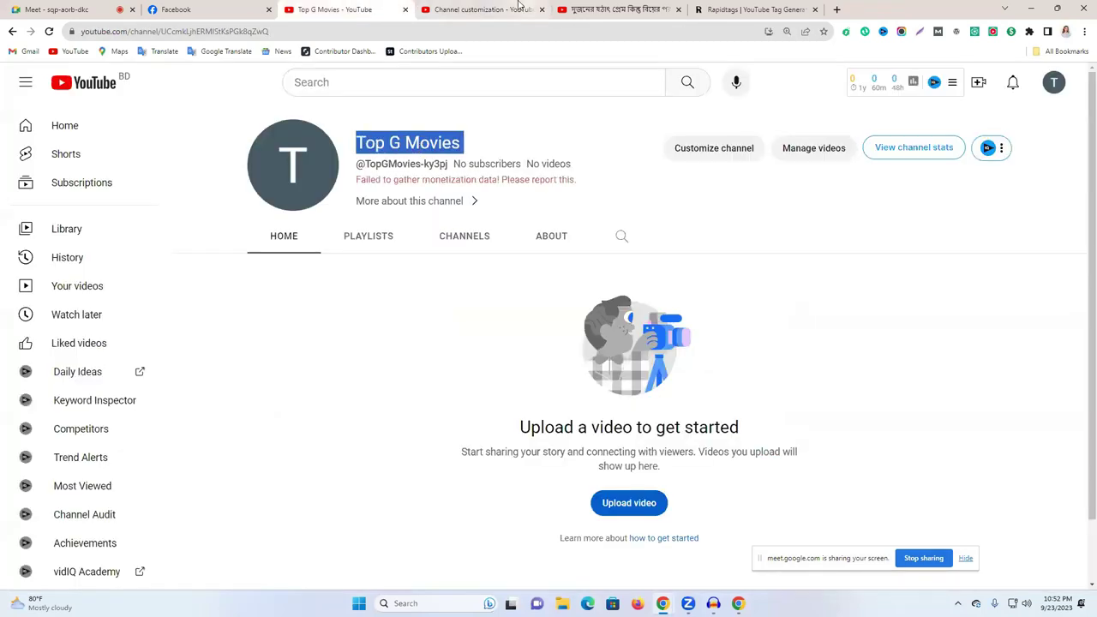
left_click(526, 7)
left_click(690, 429)
key("ctrl+v")
scroll(691, 430, "down", 1)
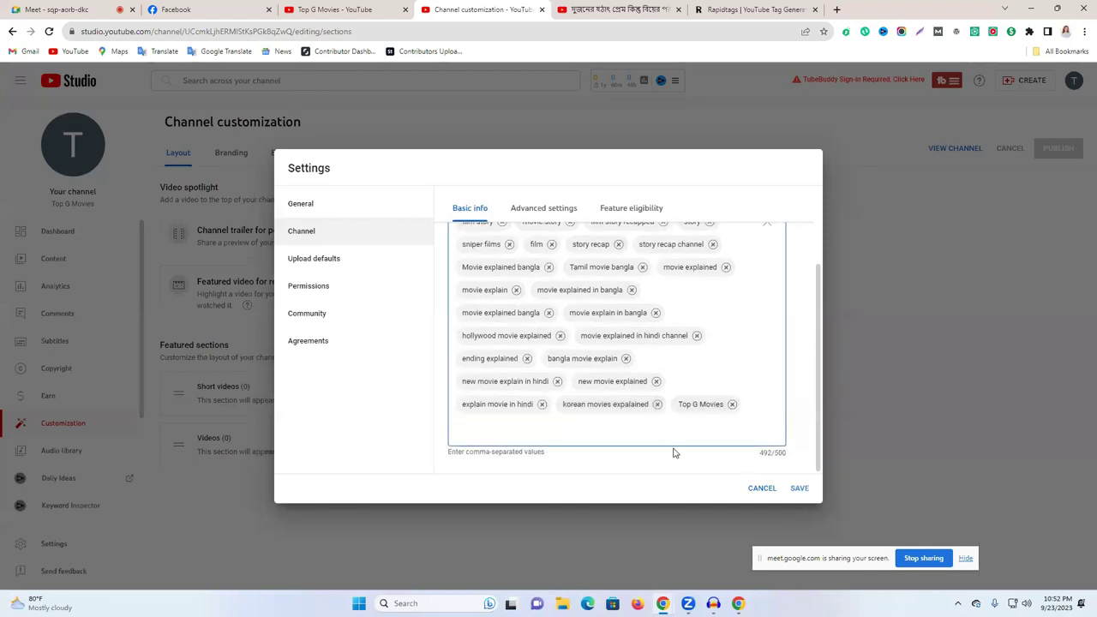
Add 'film story' as a keyword and delete 'sniper films' to stay under 500 characters
left_click(626, 11)
left_click_drag(873, 285, 847, 310)
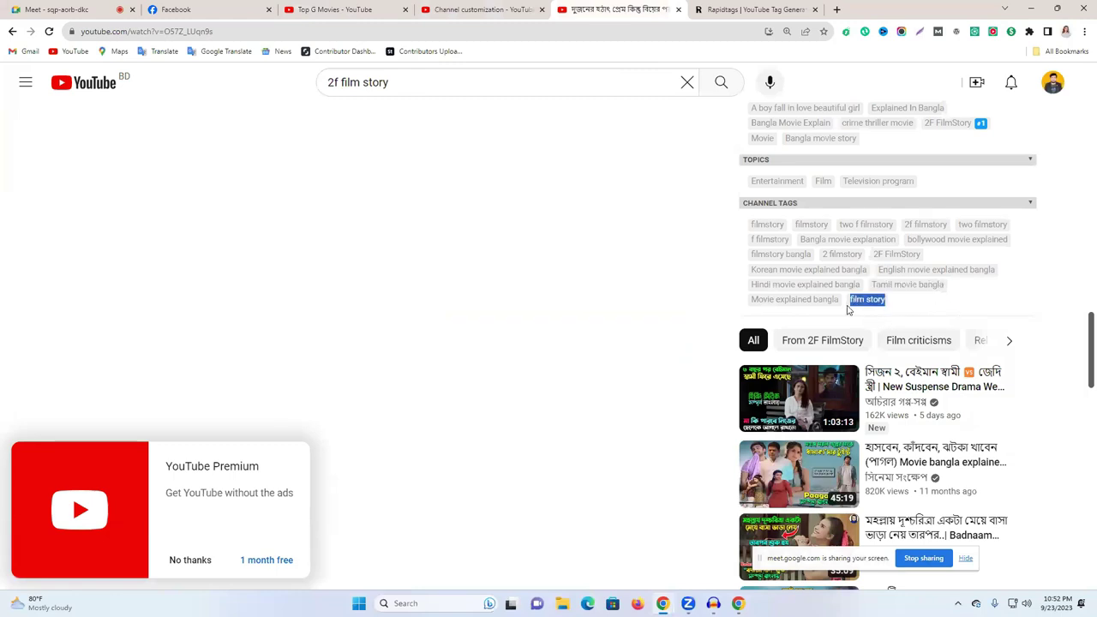
left_click(480, 10)
key("ctrl+v")
key("Return")
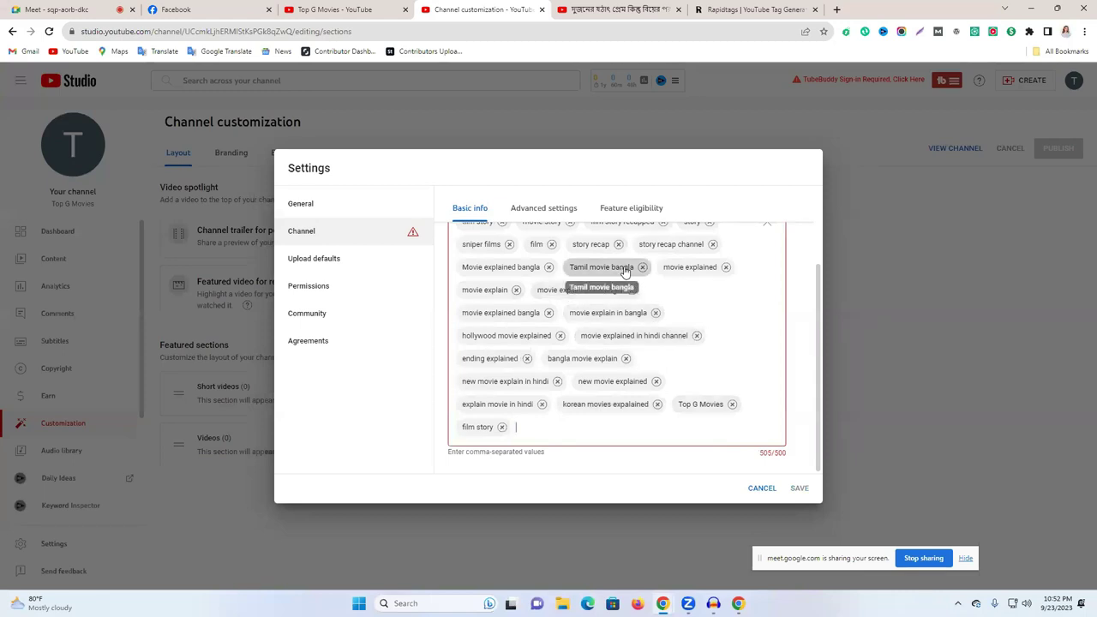
left_click(509, 244)
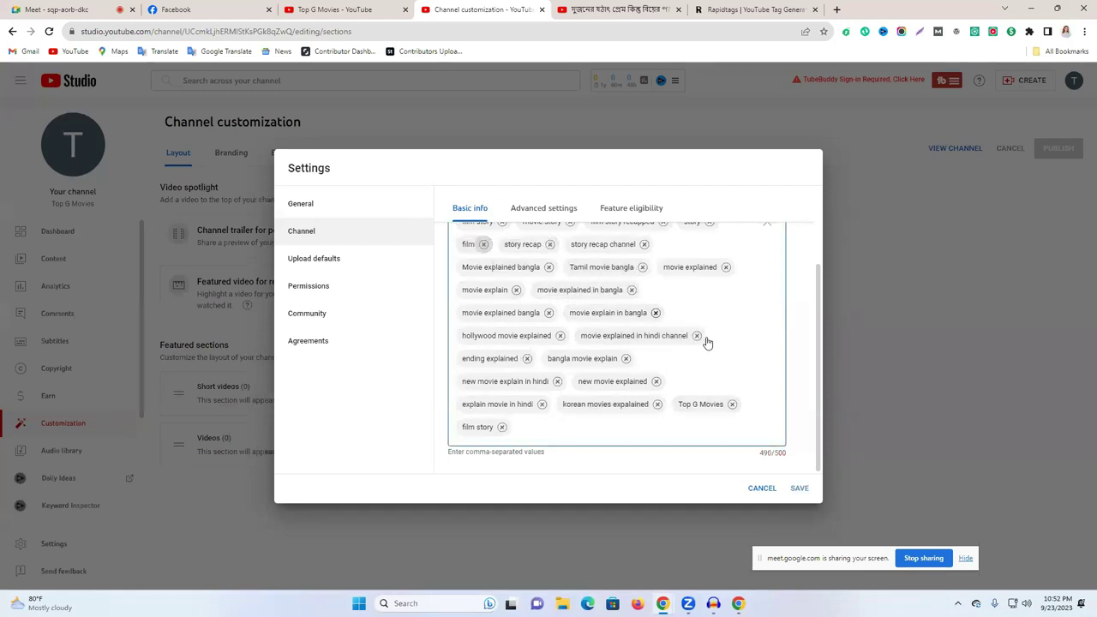
scroll(731, 367, "up", 2)
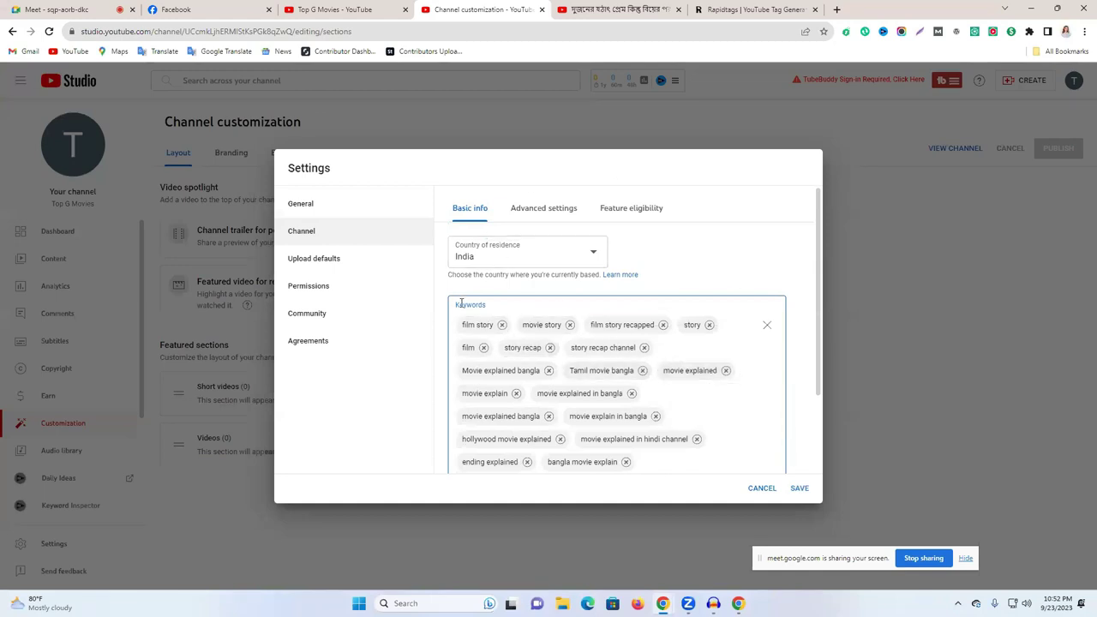
scroll(549, 339, "down", 2)
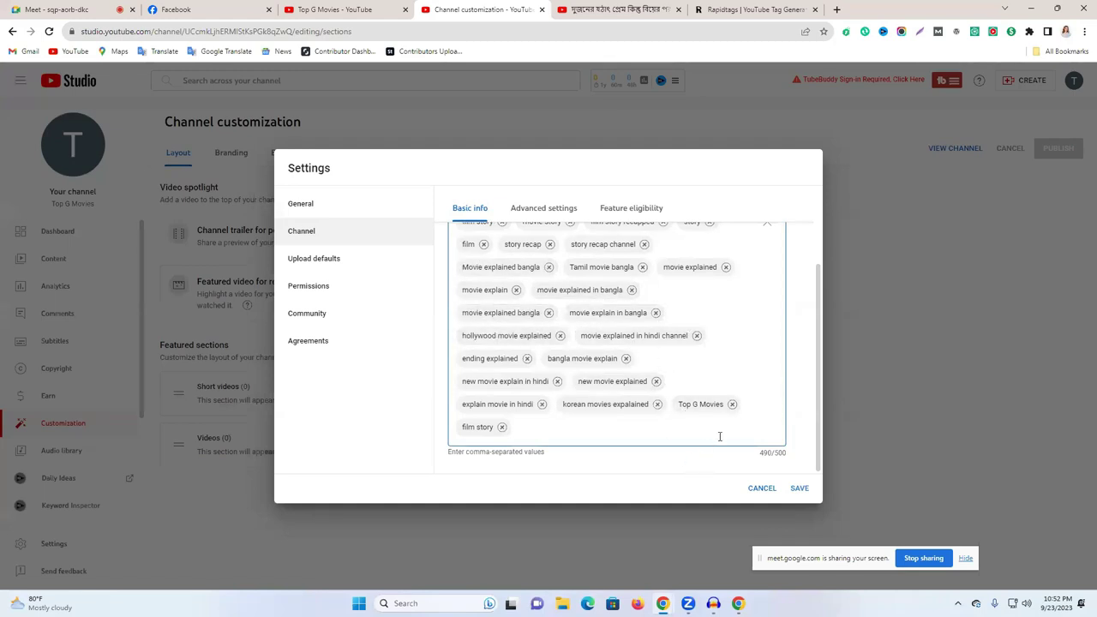
scroll(697, 391, "up", 3)
scroll(703, 362, "down", 3)
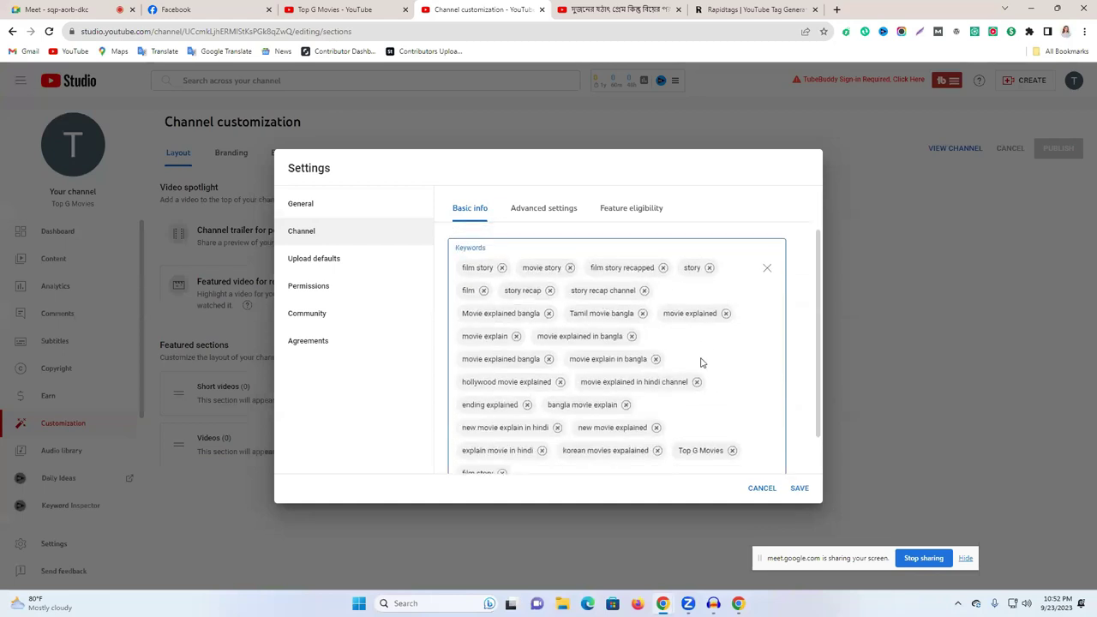
Save the channel keywords and reopen Basic info to confirm they were kept
left_click(798, 489)
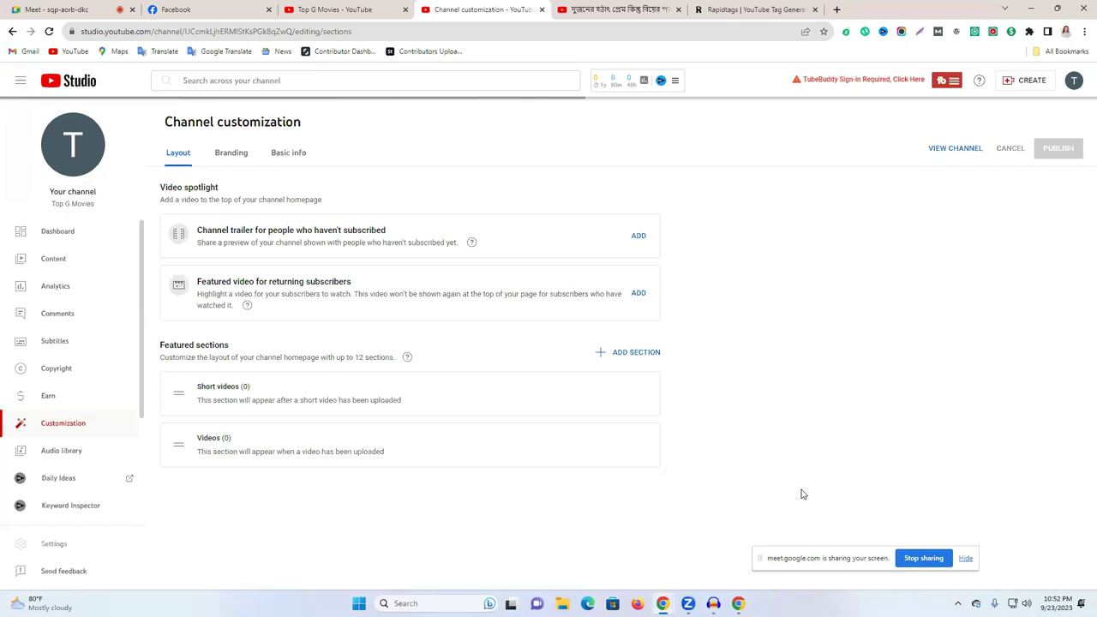
left_click(61, 540)
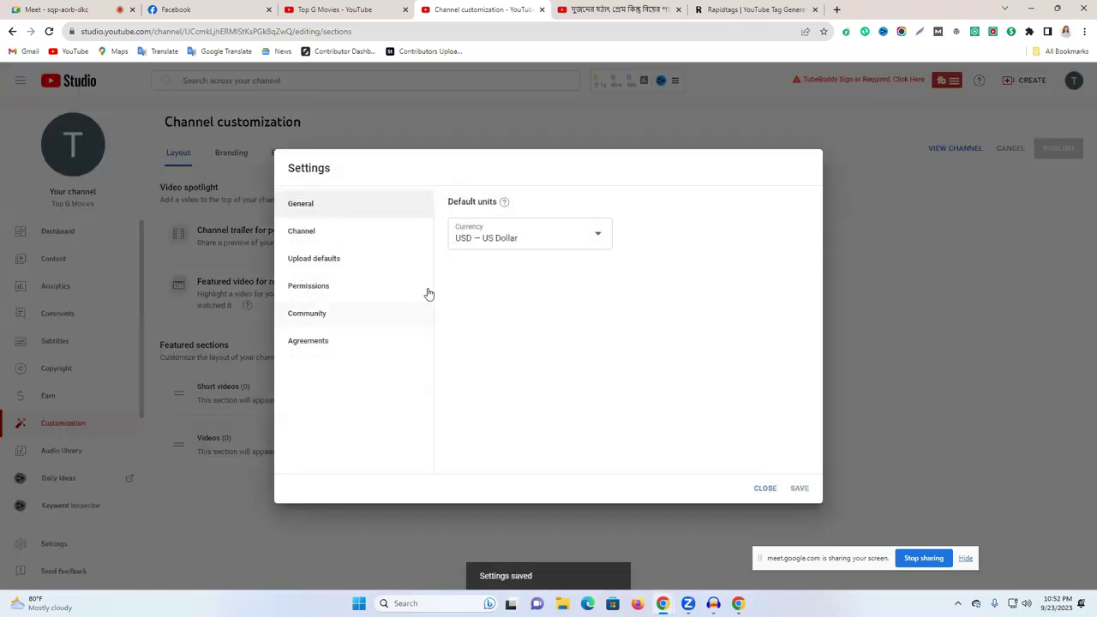
left_click(365, 241)
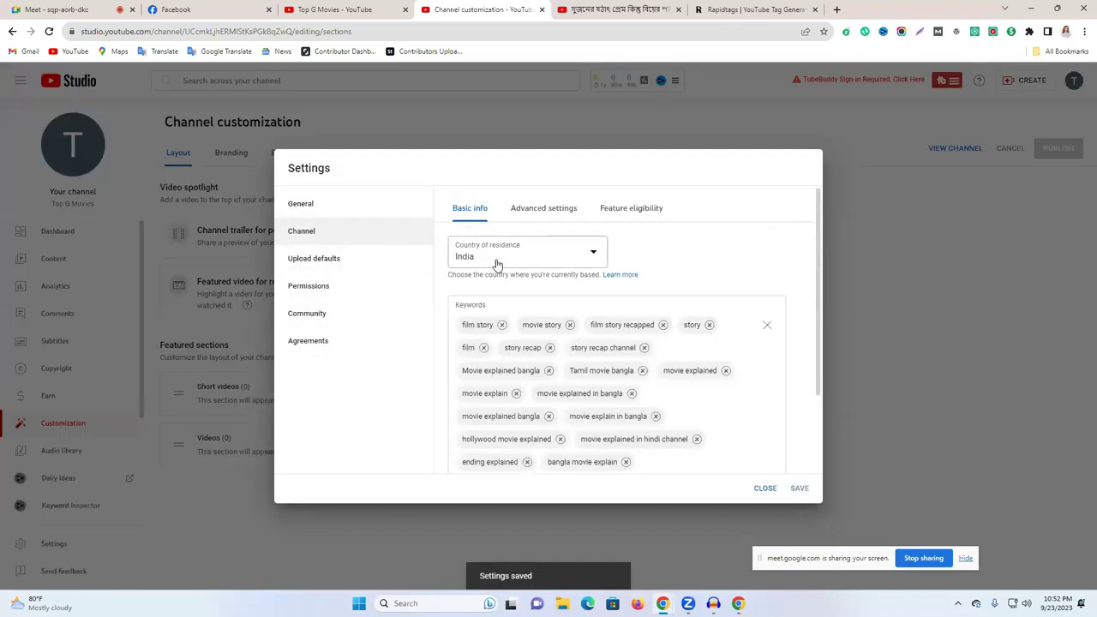
scroll(626, 345, "down", 3)
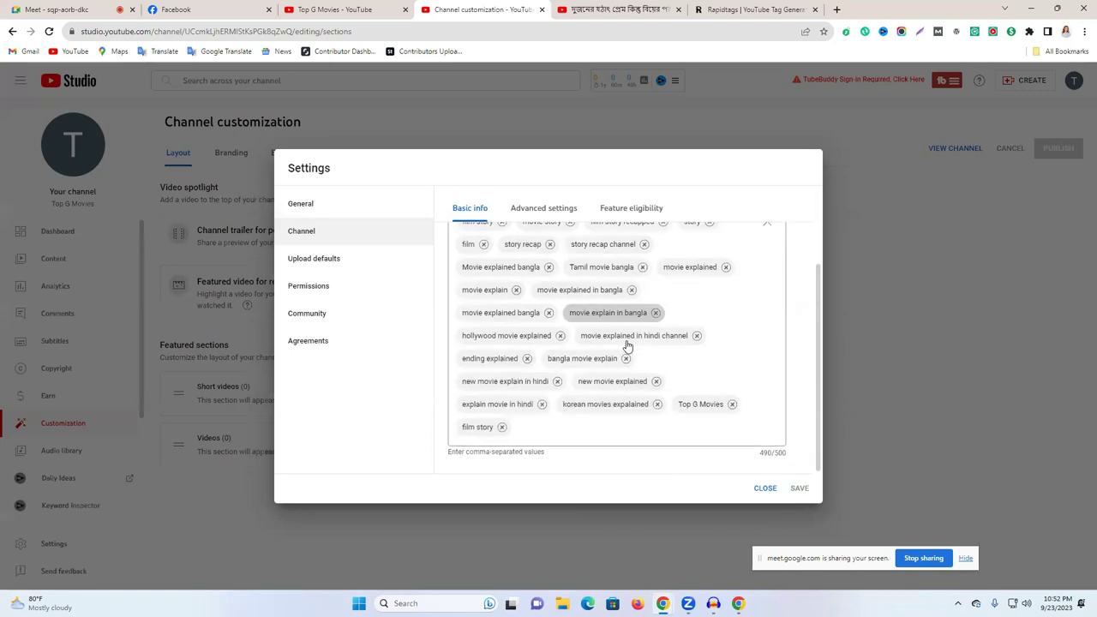
scroll(480, 335, "up", 3)
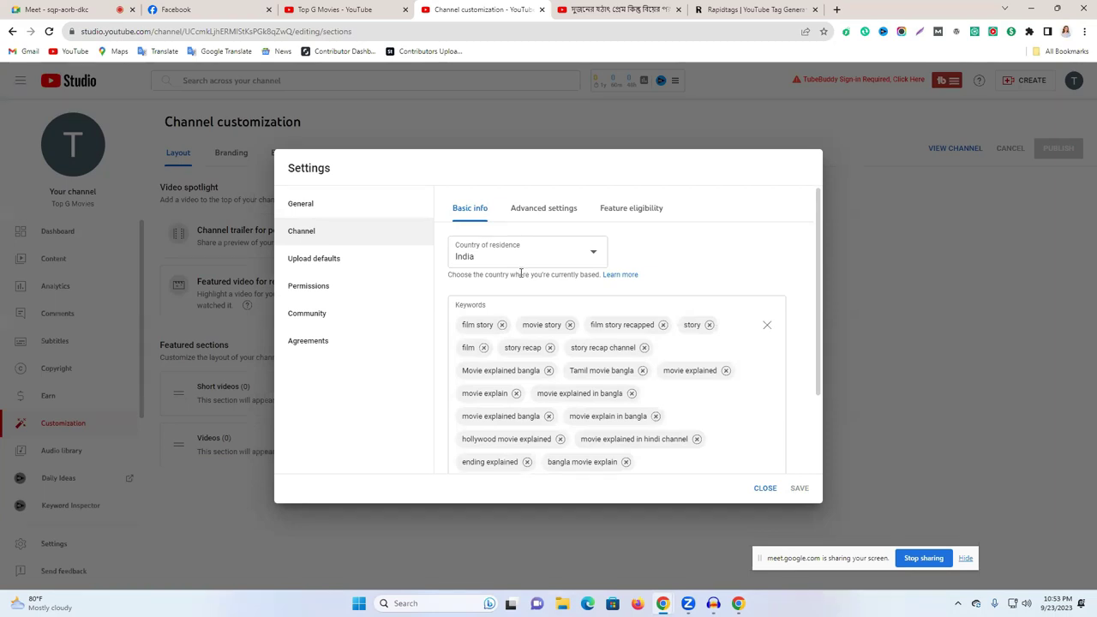
Go back to the 2F FilmStory reference video and its tag list
left_click(356, 9)
left_click(584, 9)
scroll(703, 347, "up", 5)
scroll(696, 352, "down", 3)
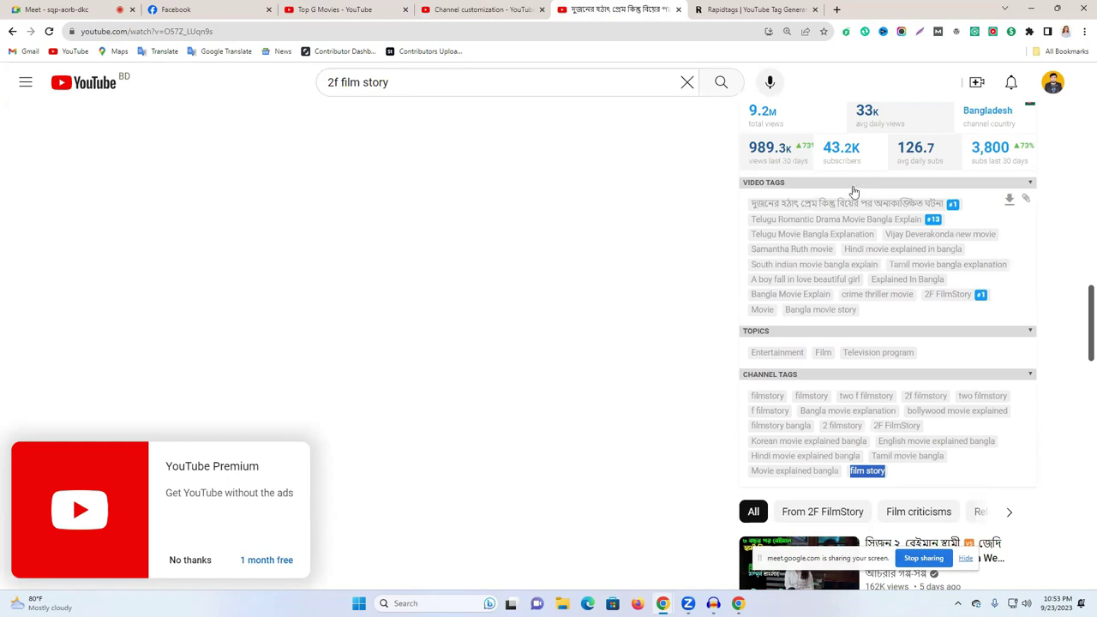
Decline the YouTube Premium offer, review the reference channel's tags, and go back to Studio channel settings
left_click(185, 560)
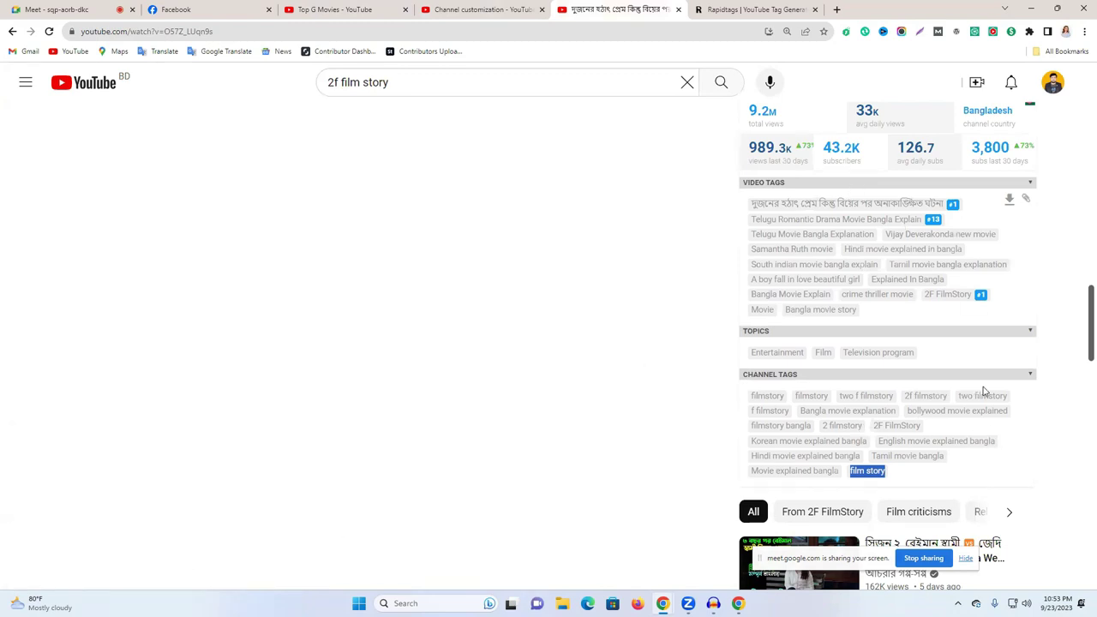
left_click(1044, 396)
left_click_drag(900, 476, 865, 408)
scroll(942, 412, "down", 4)
scroll(1021, 346, "up", 2)
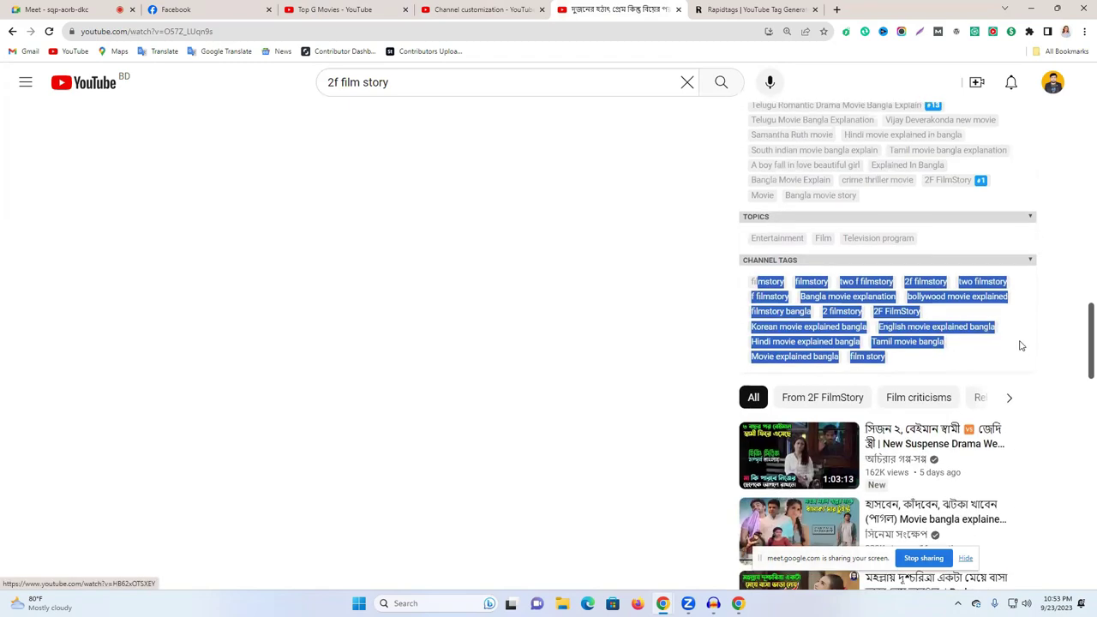
left_click(1032, 343)
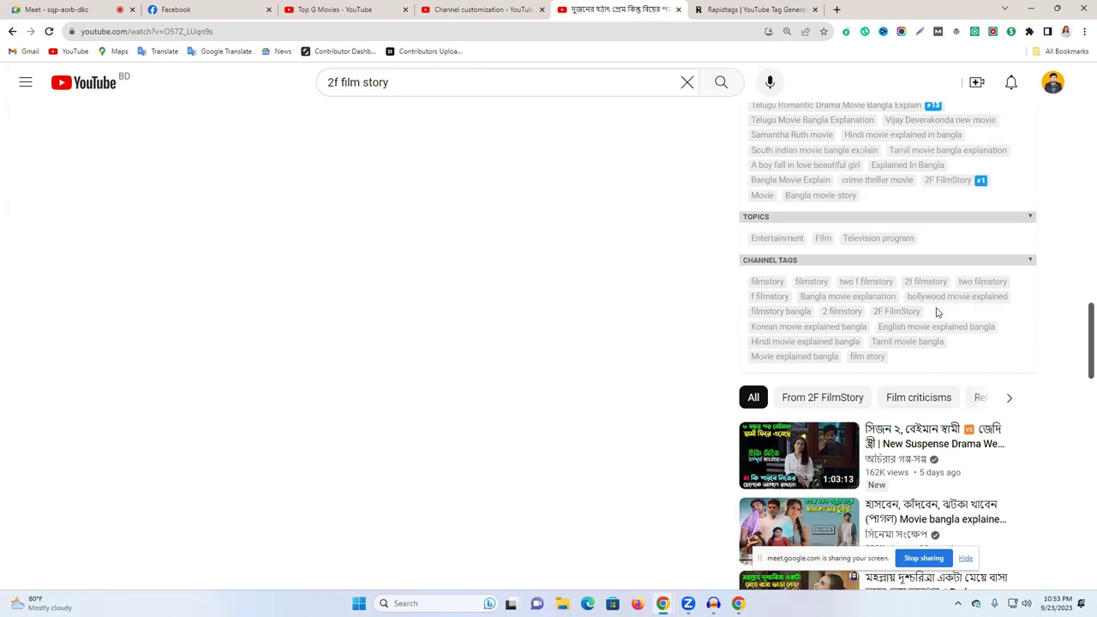
left_click(506, 9)
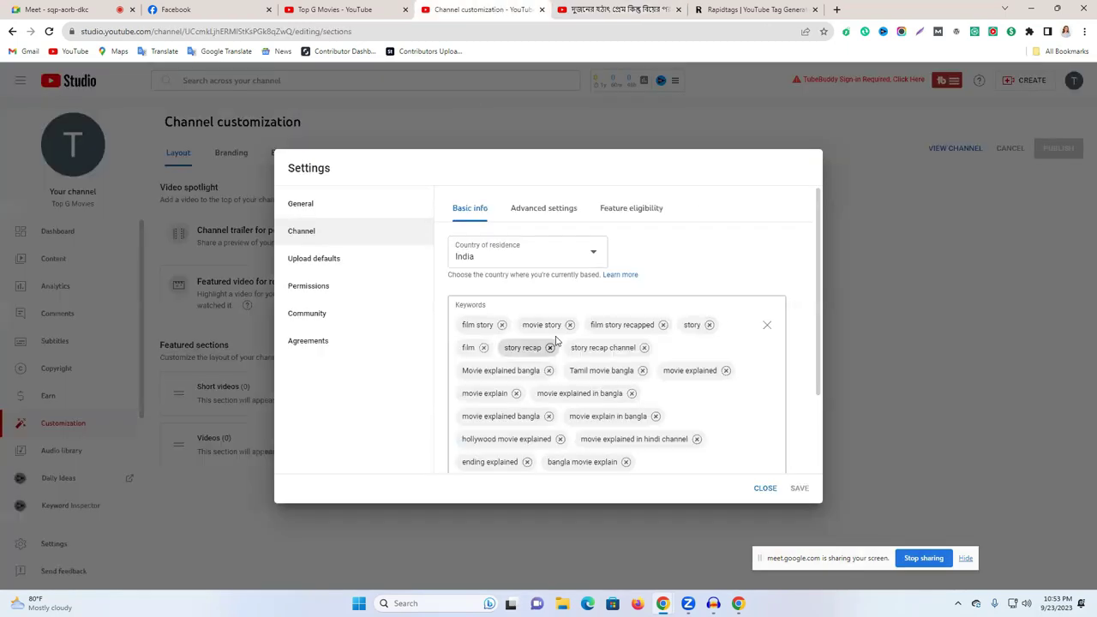
Browse the channel's Advanced settings options, then switch to Feature eligibility
left_click(533, 211)
scroll(520, 387, "down", 2)
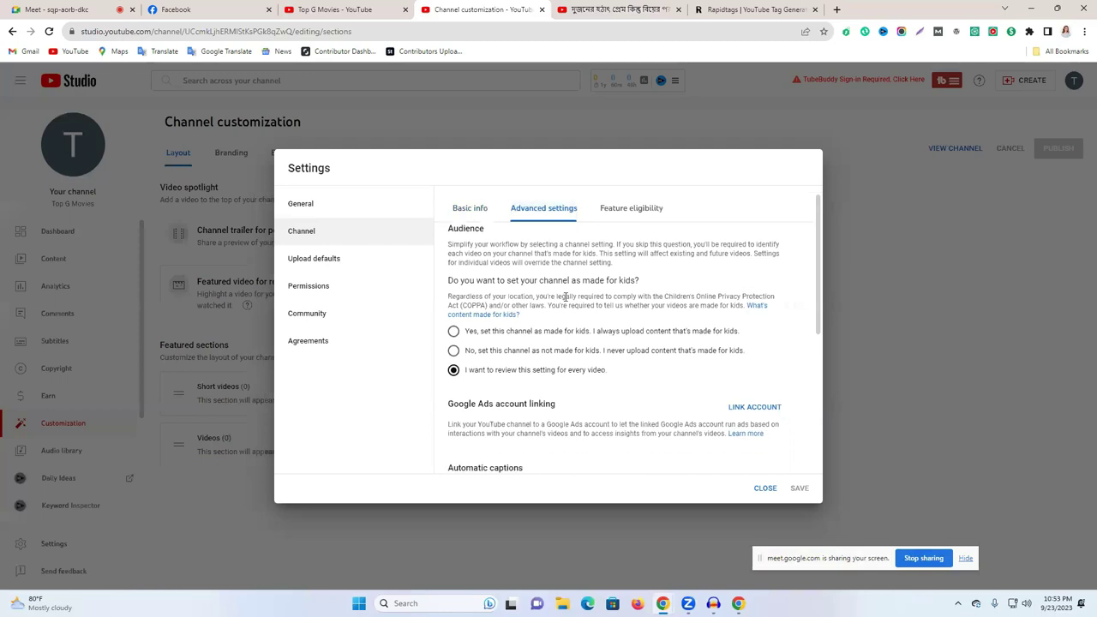
scroll(467, 377, "up", 2)
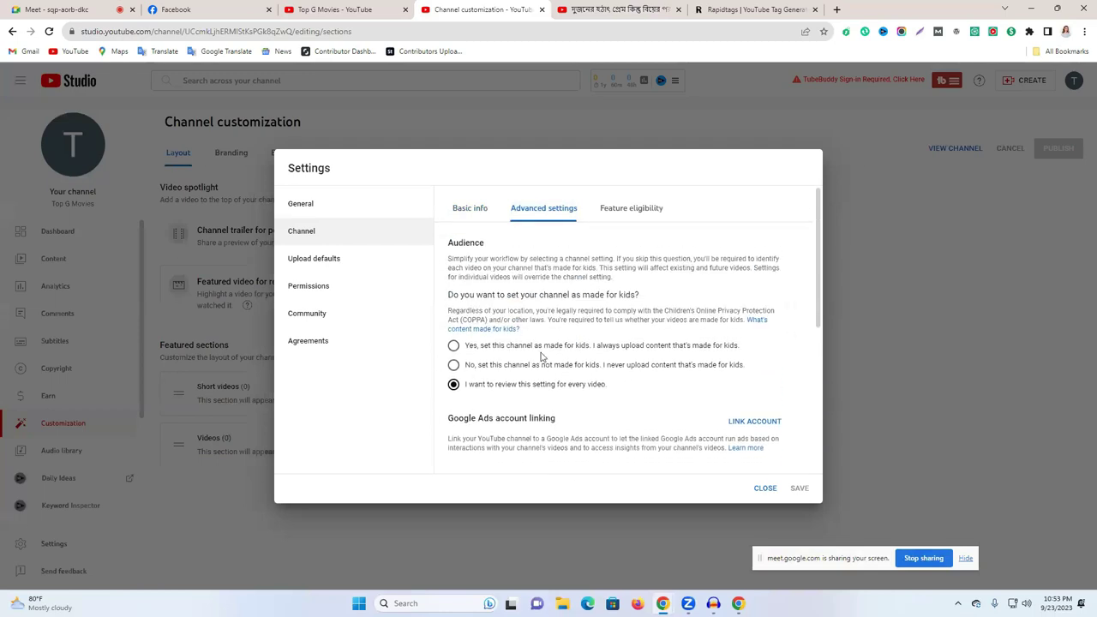
scroll(524, 347, "down", 3)
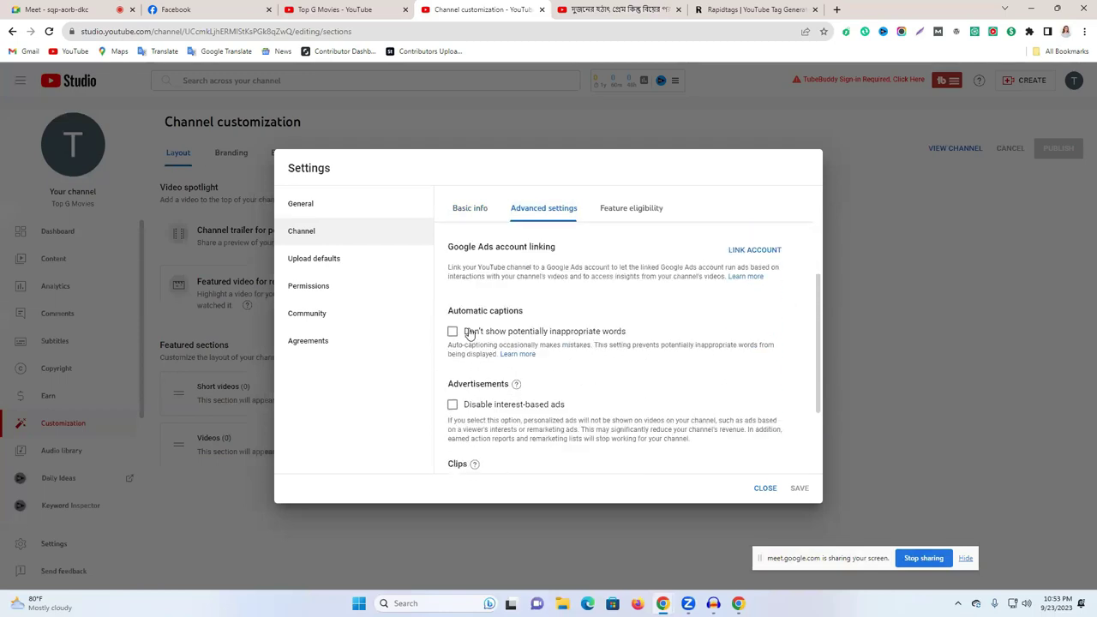
scroll(509, 408, "down", 2)
scroll(515, 411, "down", 2)
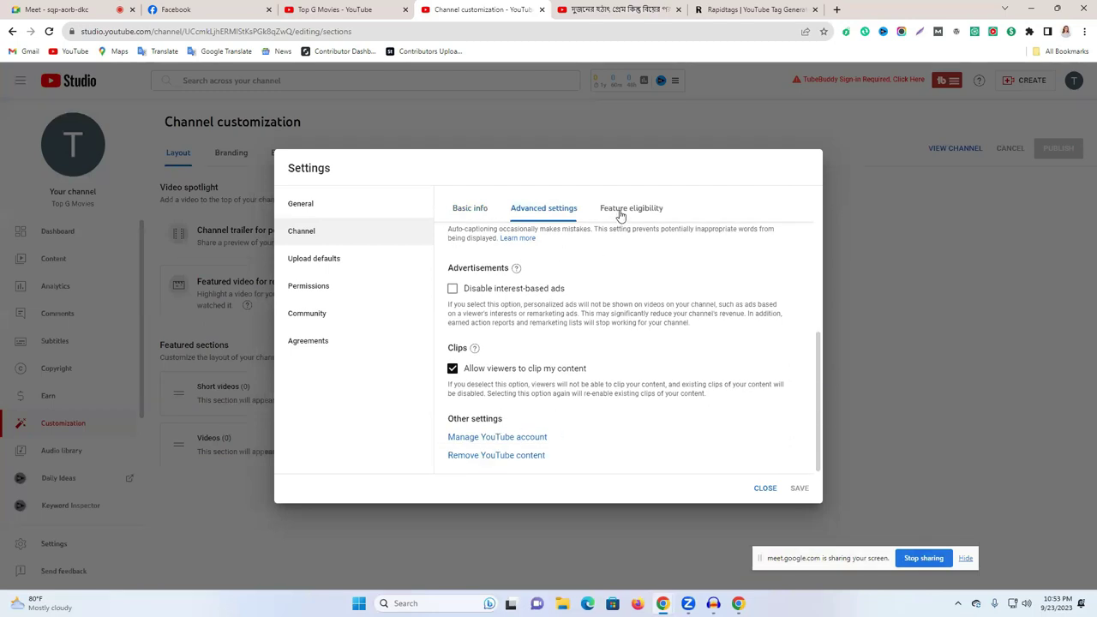
left_click(620, 215)
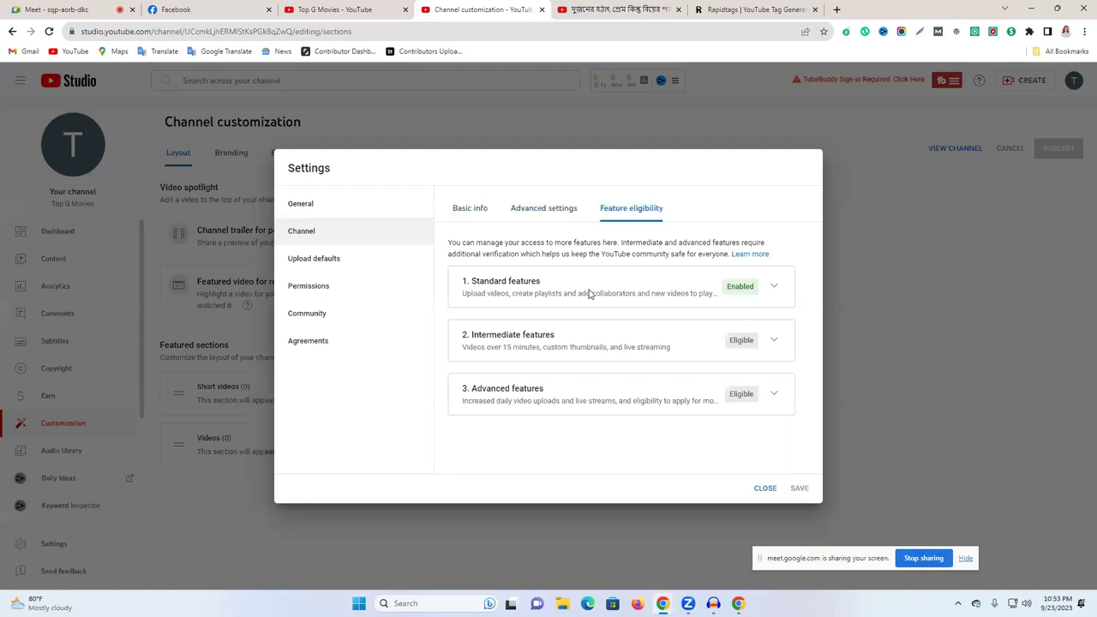
Expand '2. Intermediate features' and start the phone verification it requires
left_click(771, 343)
scroll(711, 396, "down", 1)
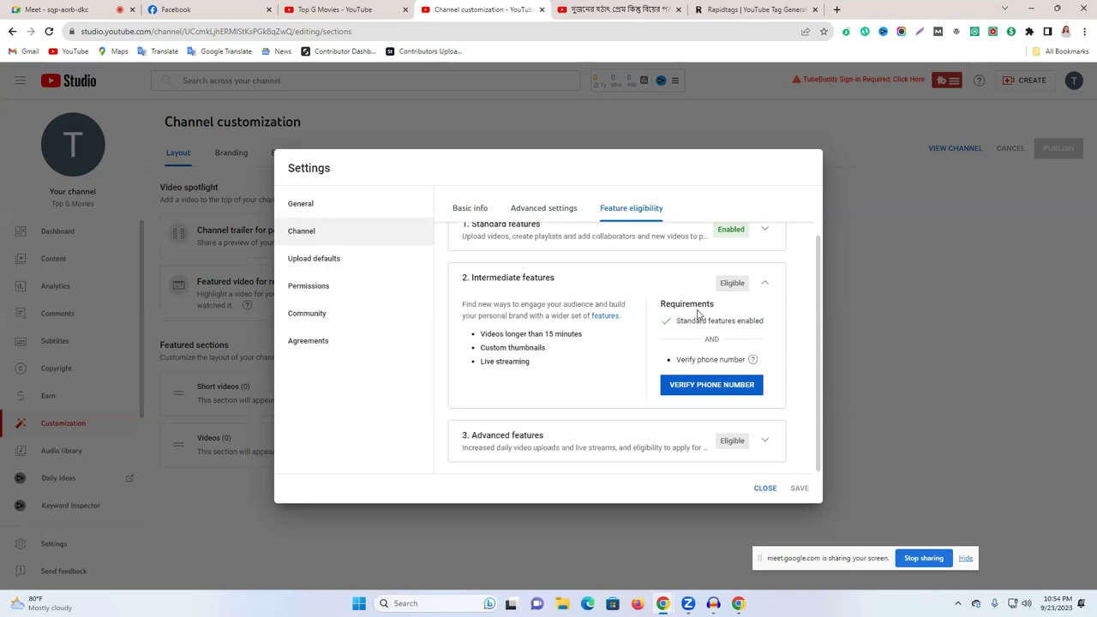
left_click(676, 386)
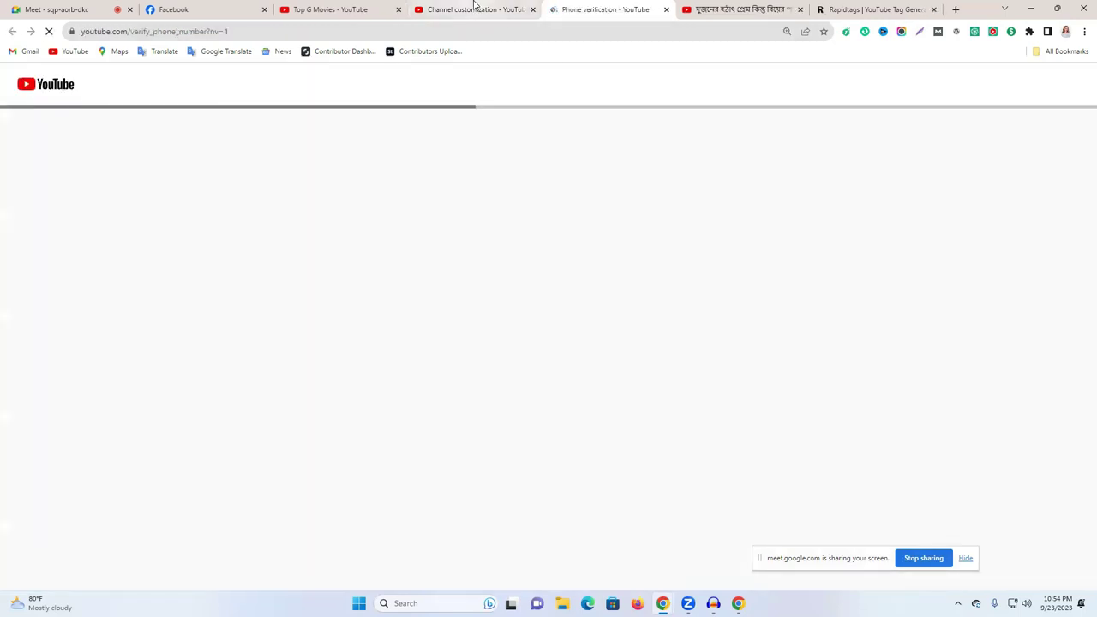
Enter the channel's phone number and have a verification code texted
left_click(472, 9)
left_click(591, 9)
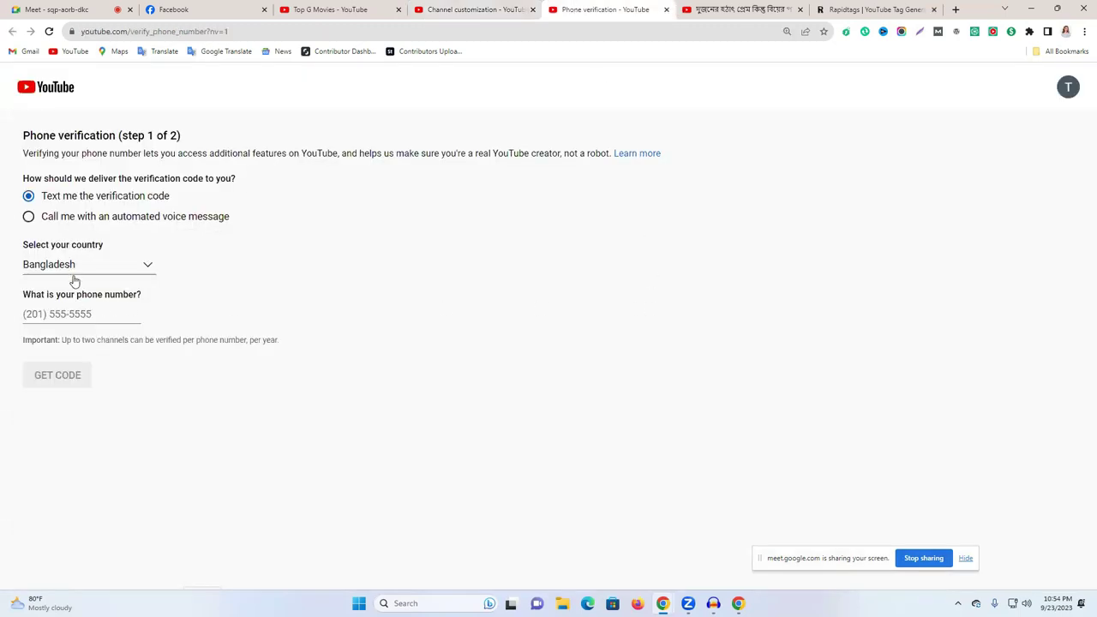
left_click(70, 313)
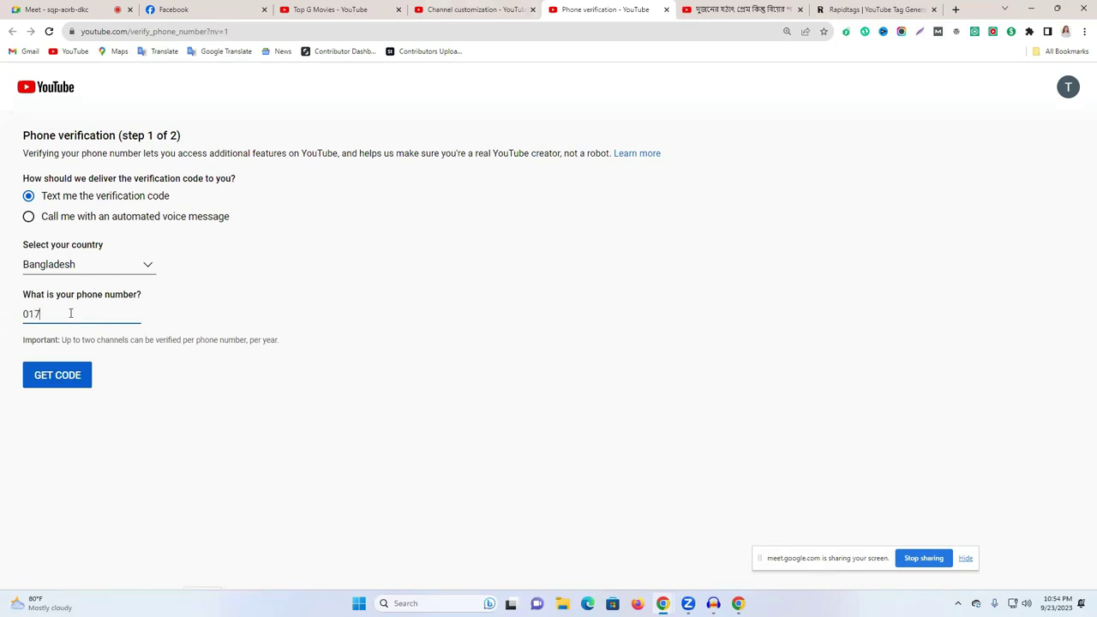
left_click(62, 378)
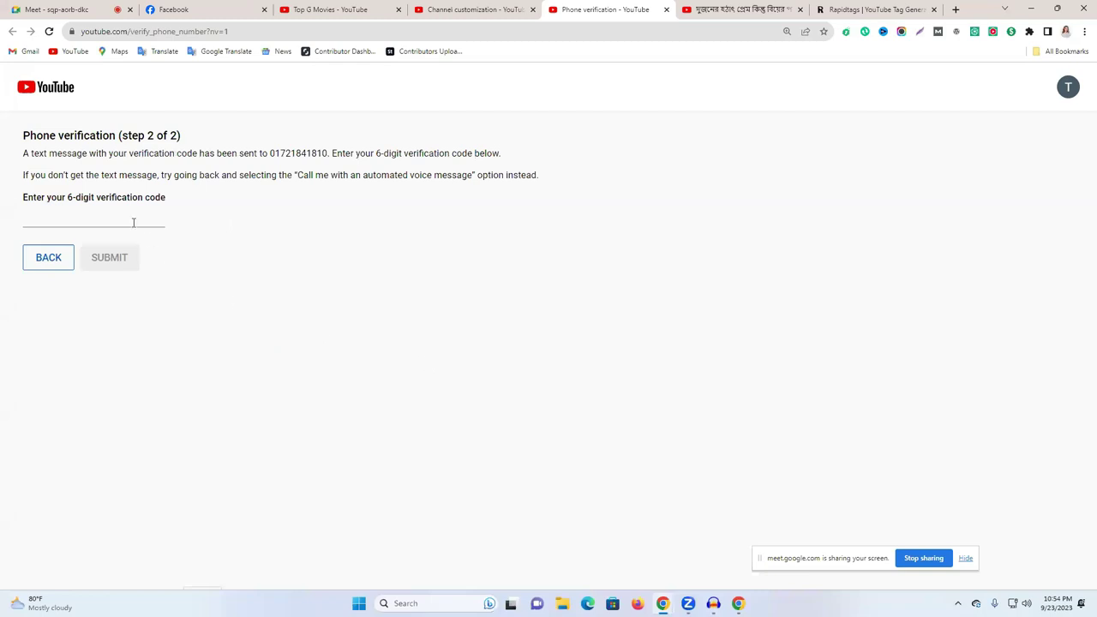
left_click(132, 221)
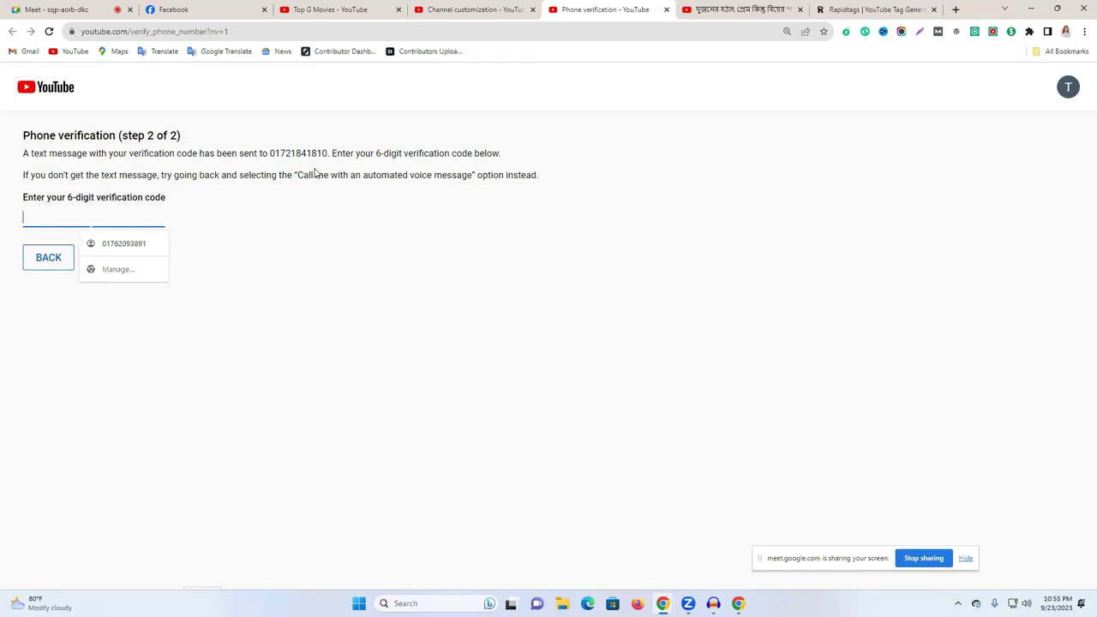
Request the code again, enter the 6-digit SMS code and submit it
left_click(46, 259)
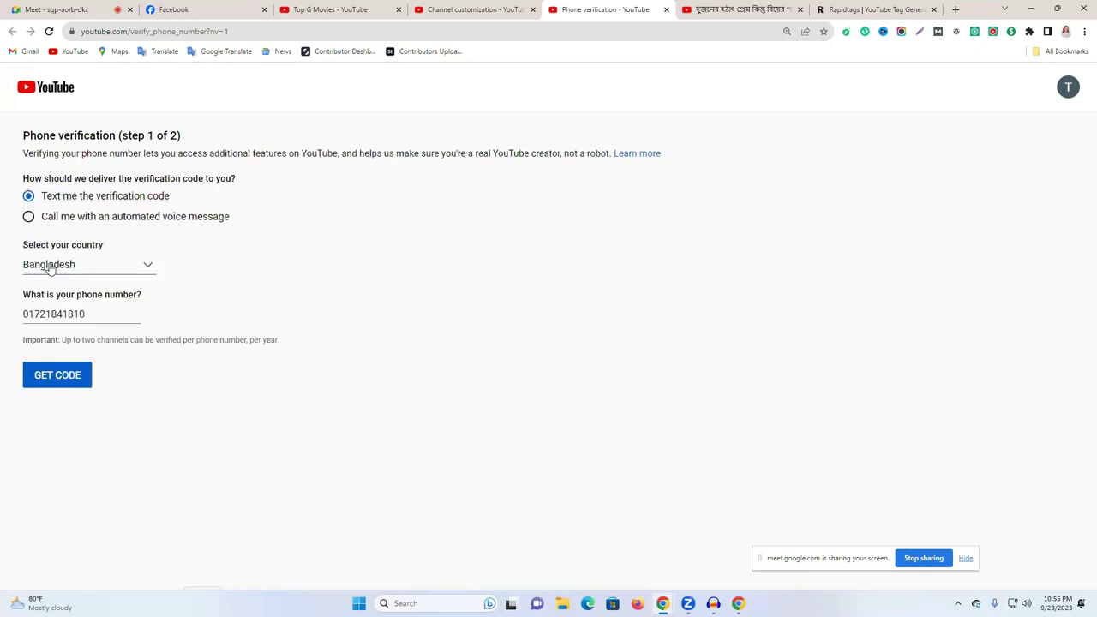
left_click(70, 314)
left_click(74, 374)
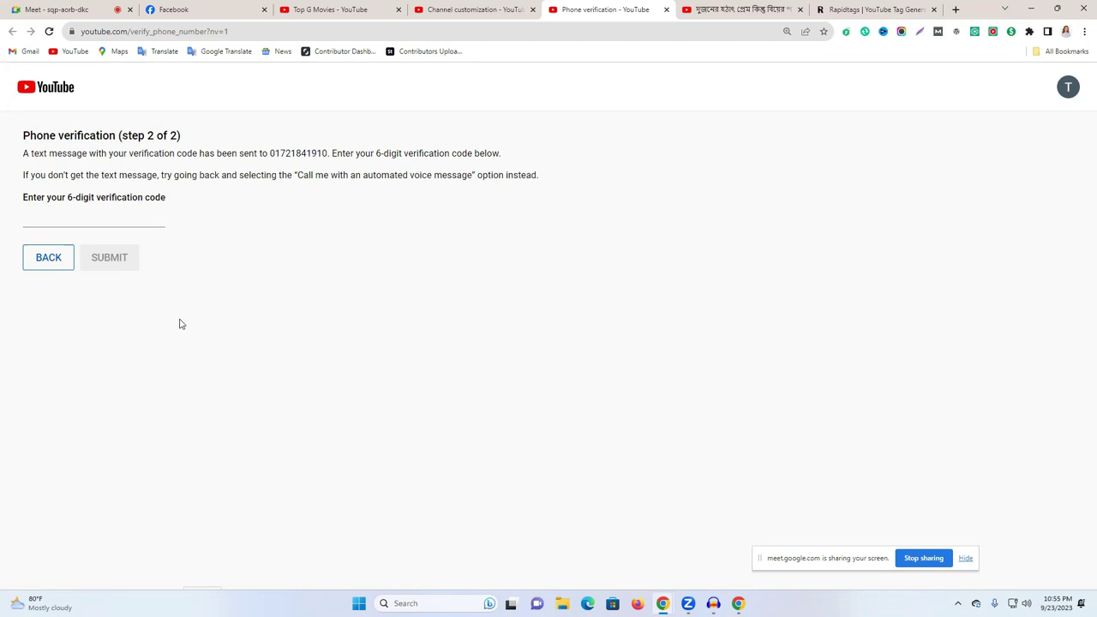
left_click(89, 216)
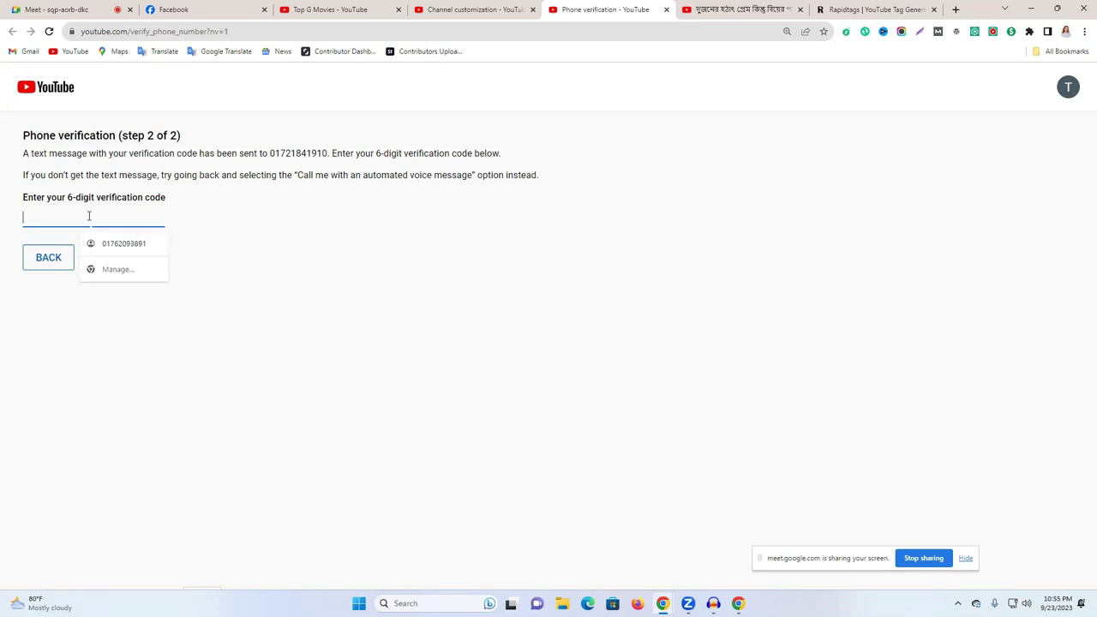
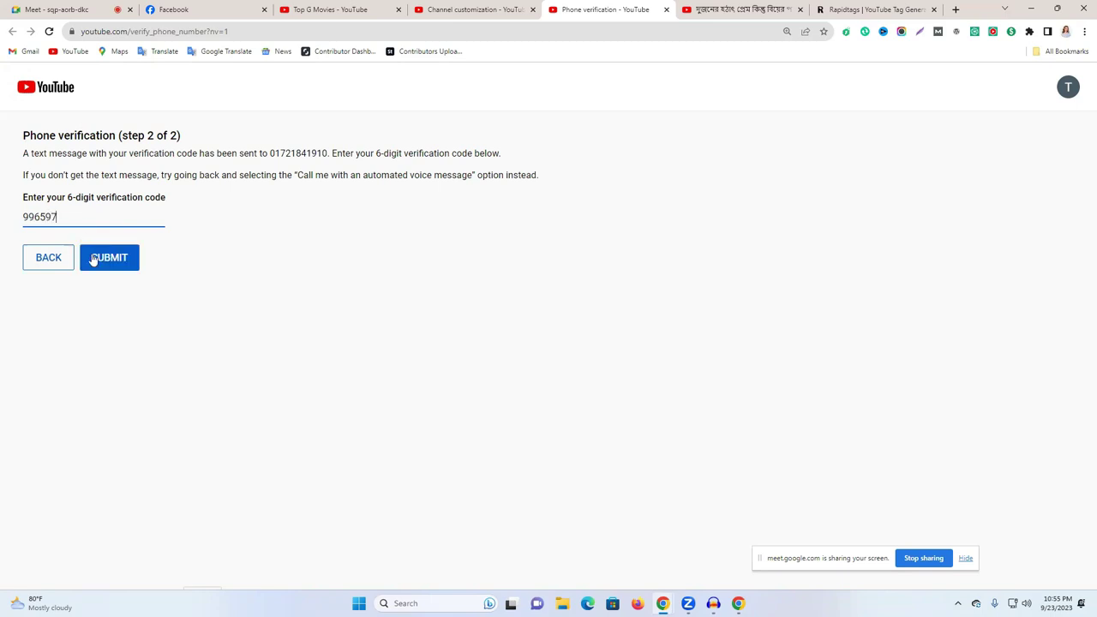
left_click(93, 257)
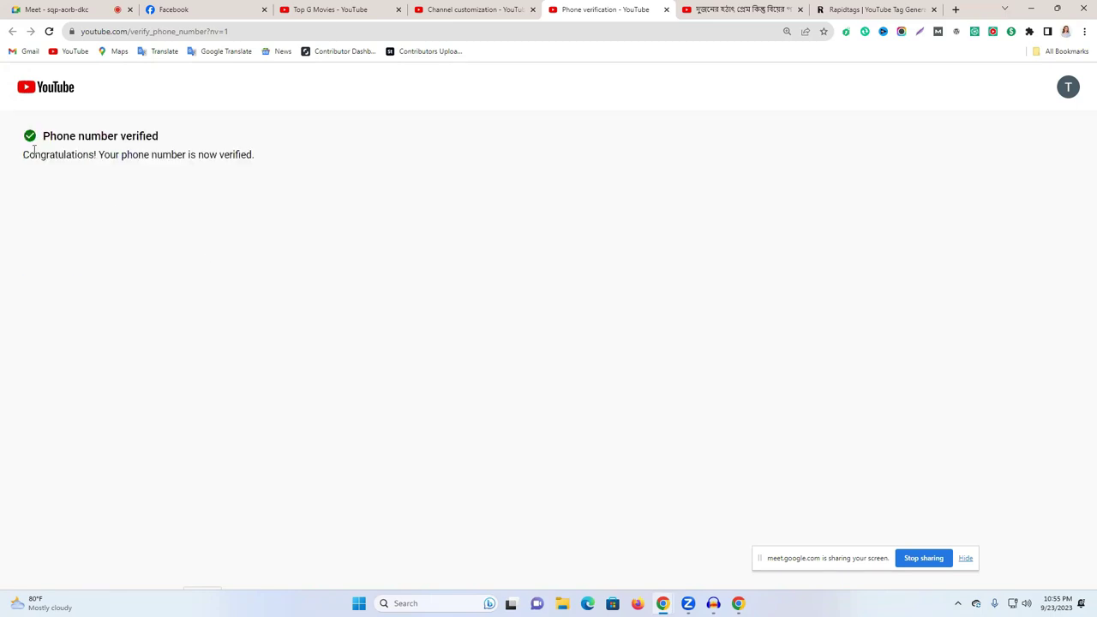
left_click_drag(53, 144, 300, 105)
left_click(467, 8)
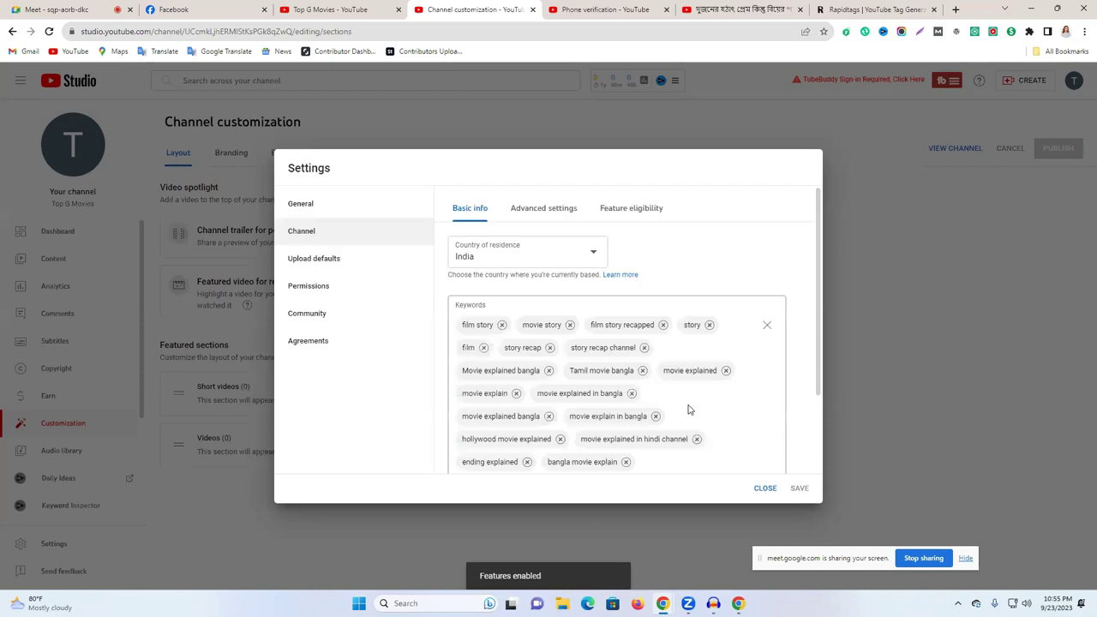
Check Feature eligibility shows Intermediate enabled and expand Advanced features
left_click(627, 210)
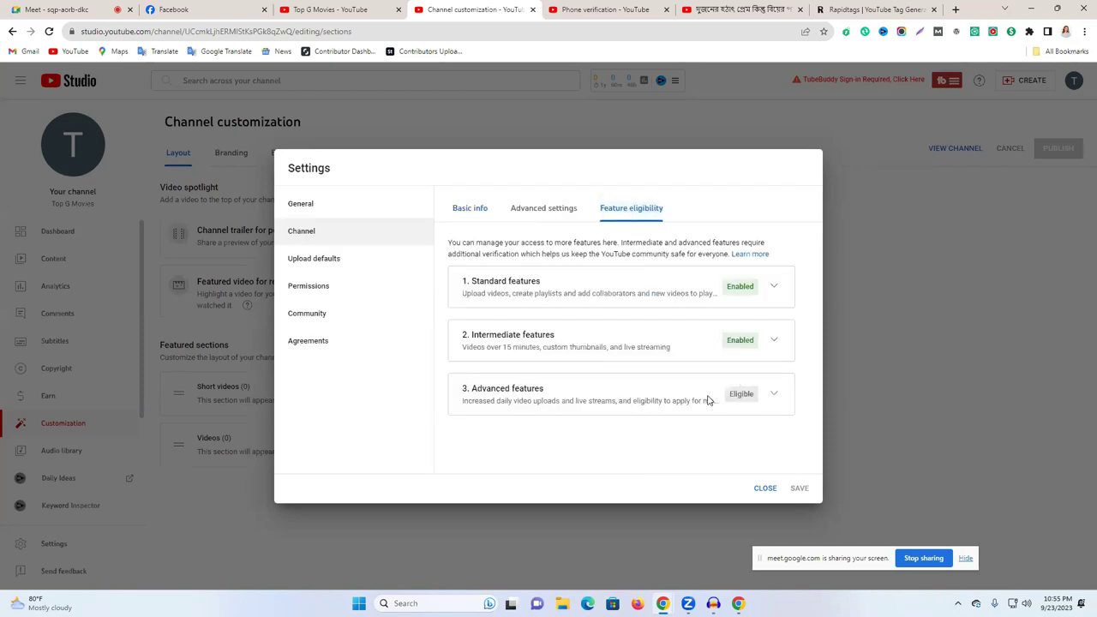
left_click(763, 393)
scroll(757, 394, "down", 2)
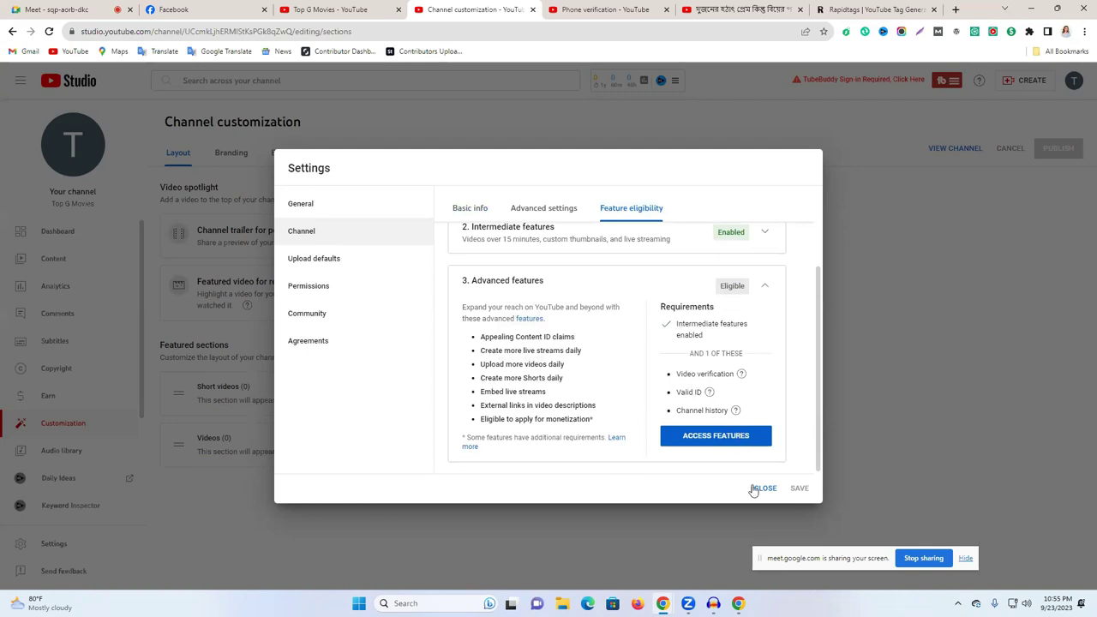
Open Upload defaults and focus the default Tags field
left_click(320, 270)
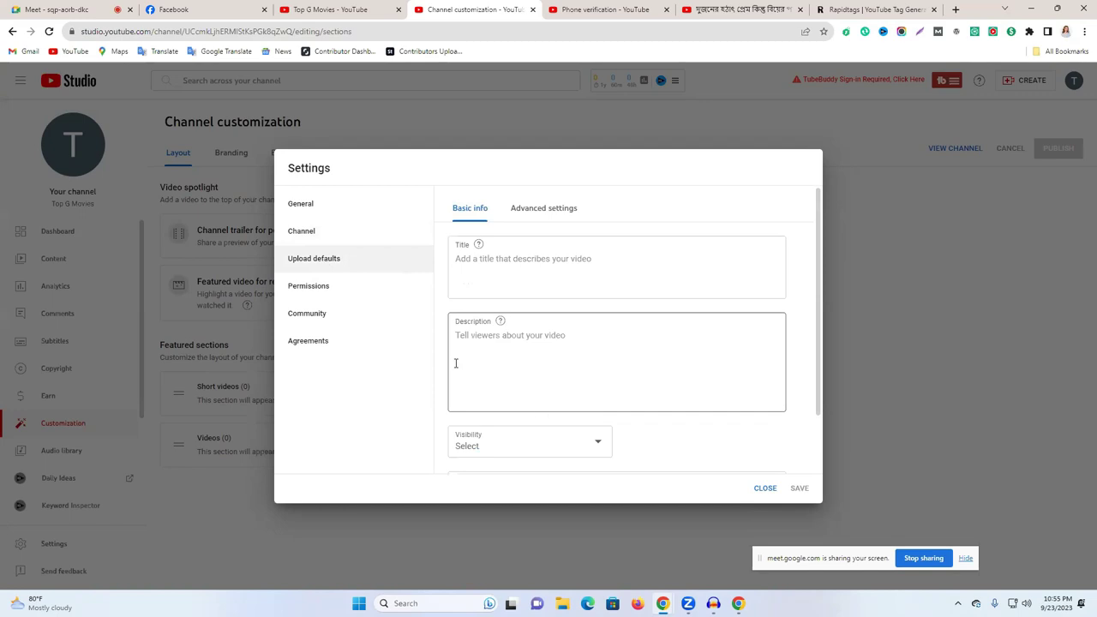
scroll(560, 379, "down", 1)
scroll(560, 380, "down", 1)
left_click(495, 436)
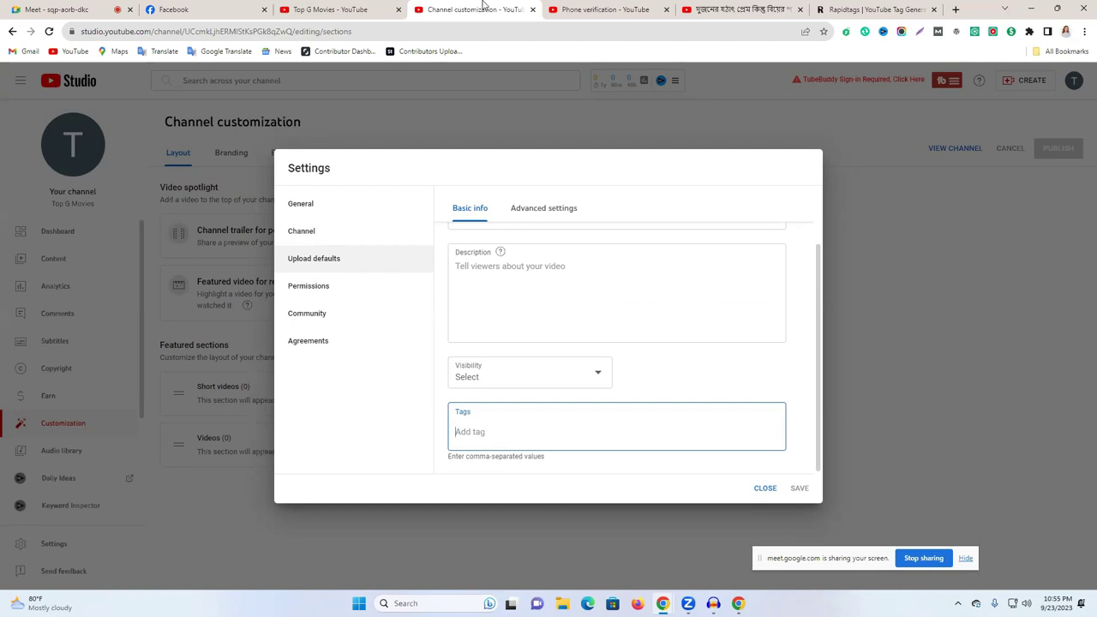
left_click(600, 10)
left_click(480, 10)
left_click(585, 9)
left_click(737, 8)
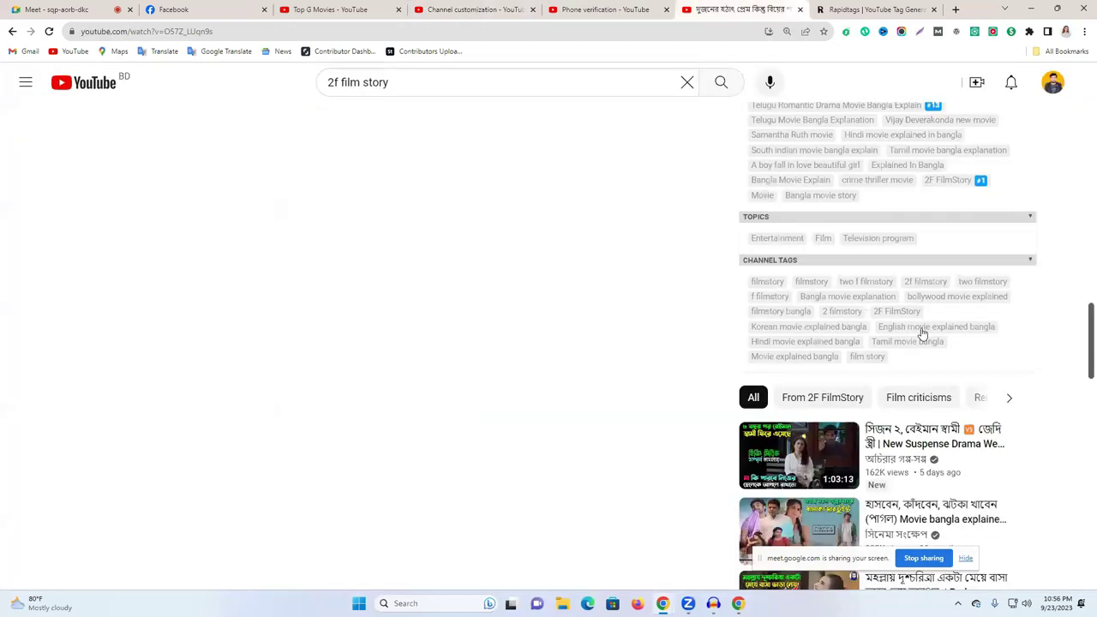
scroll(922, 332, "up", 2)
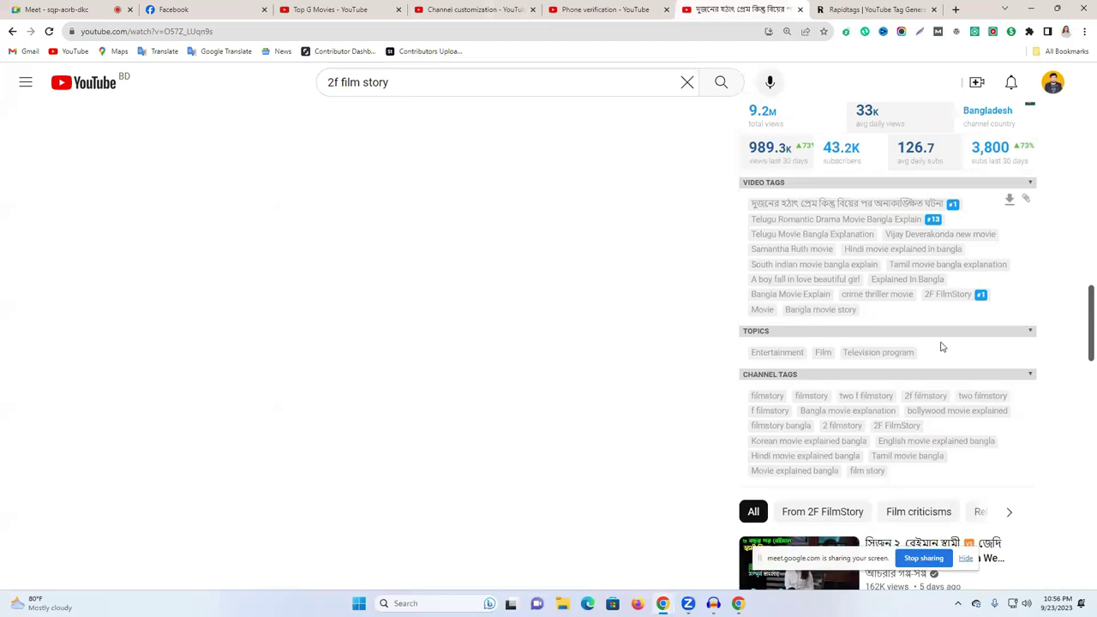
left_click(480, 9)
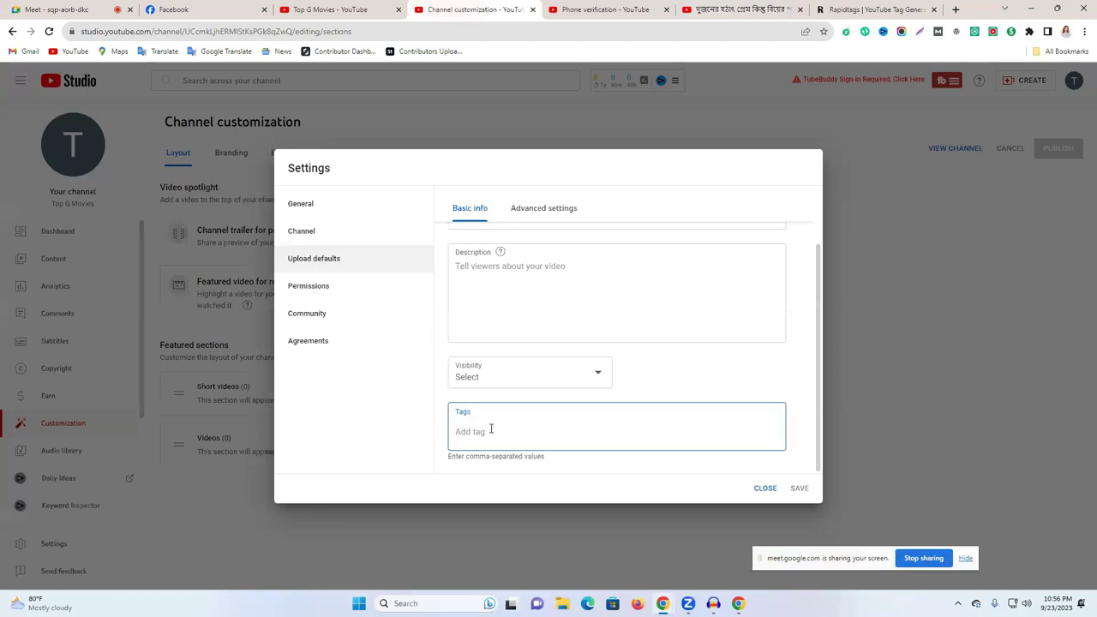
Set the Upload defaults visibility to Public
left_click(516, 377)
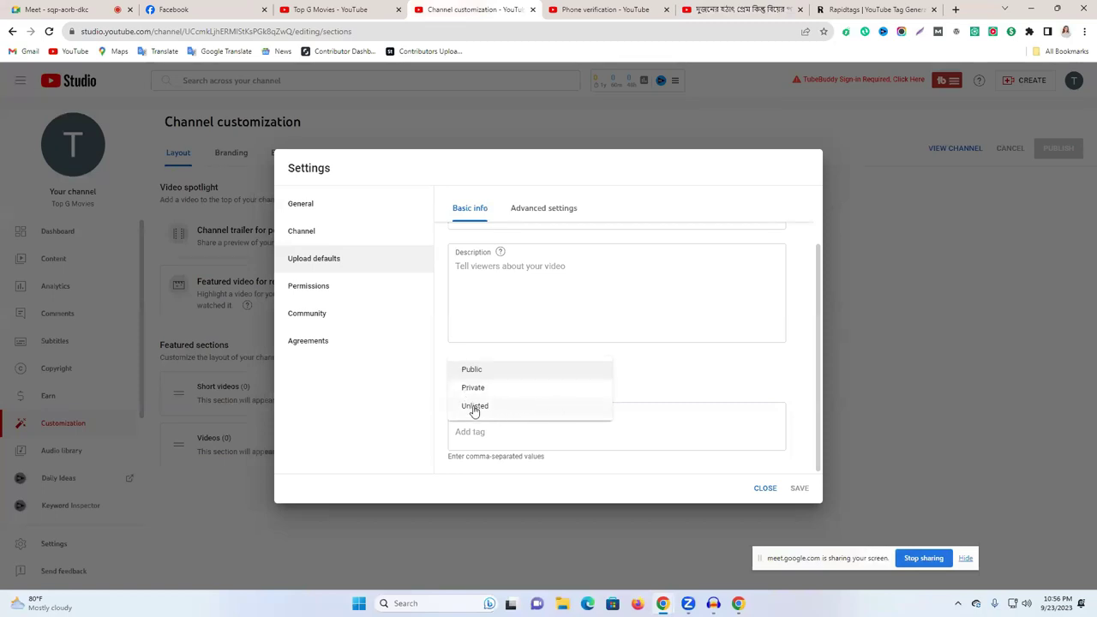
left_click(705, 384)
left_click(485, 380)
left_click(479, 371)
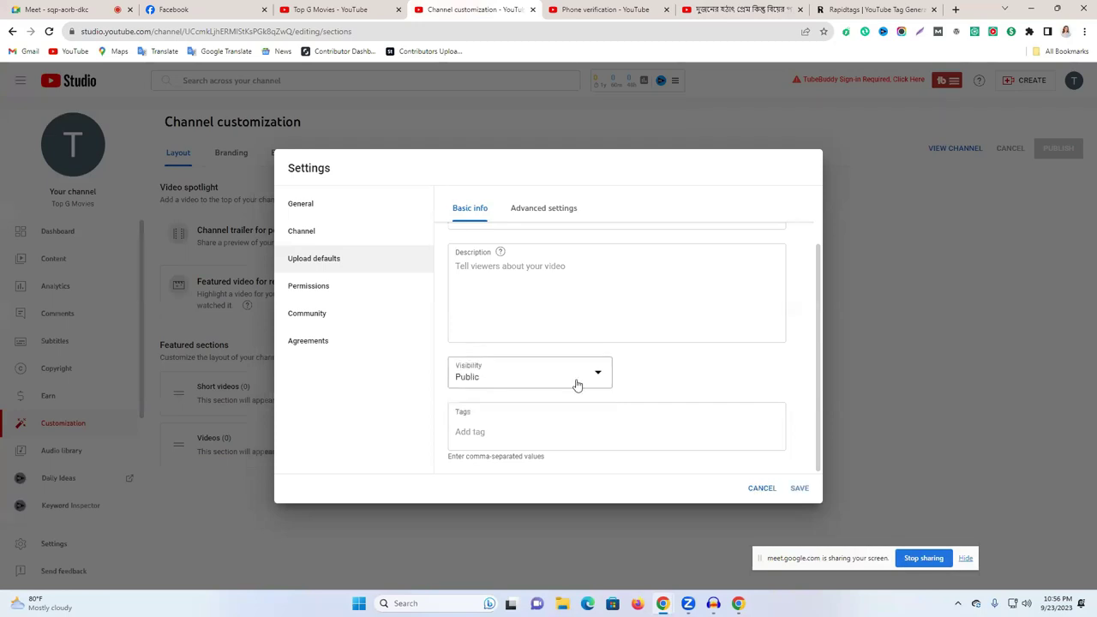
scroll(674, 374, "up", 2)
left_click(517, 327)
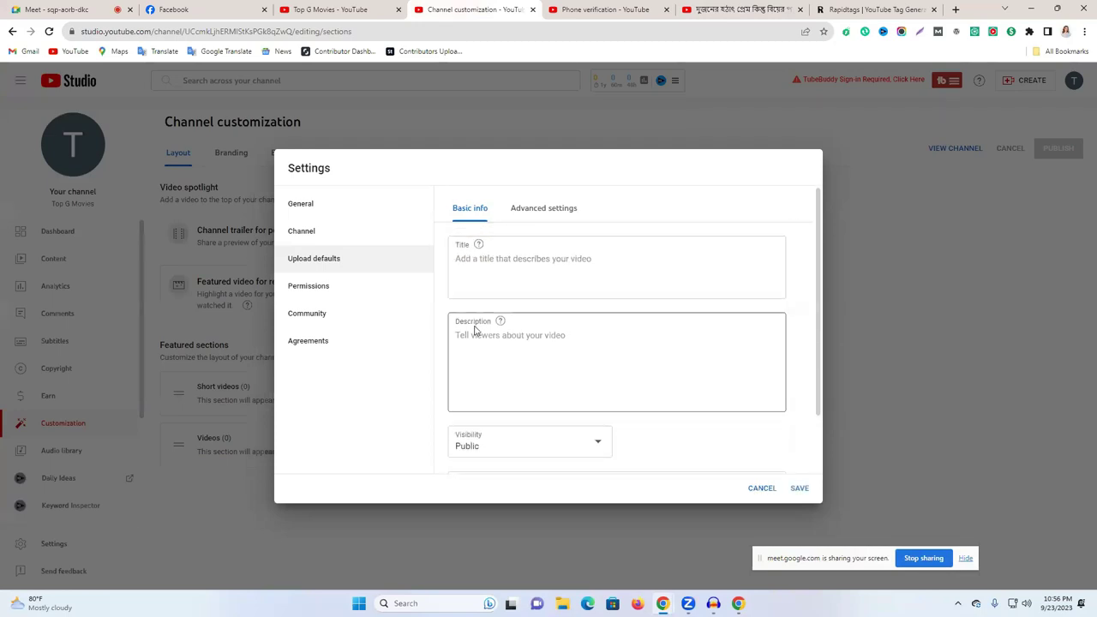
Glance at the Bengali video tab, ending on the phone verification page
left_click(627, 8)
left_click(738, 9)
left_click(558, 12)
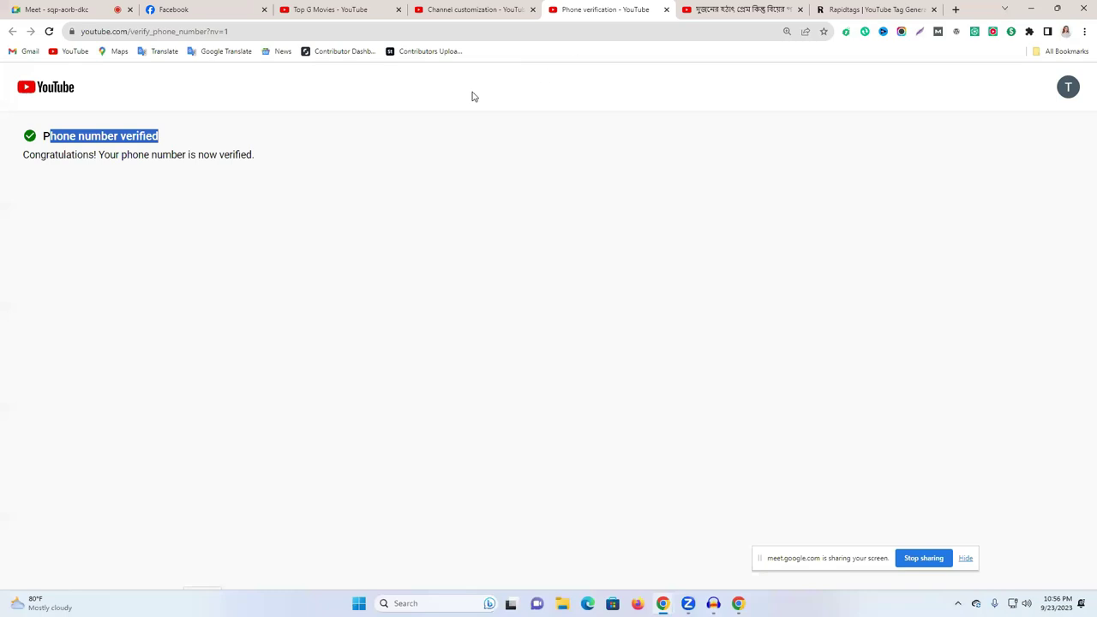
From the Top G Movies channel page, search YouTube for the freelancer's channel
left_click(145, 31)
left_click(724, 8)
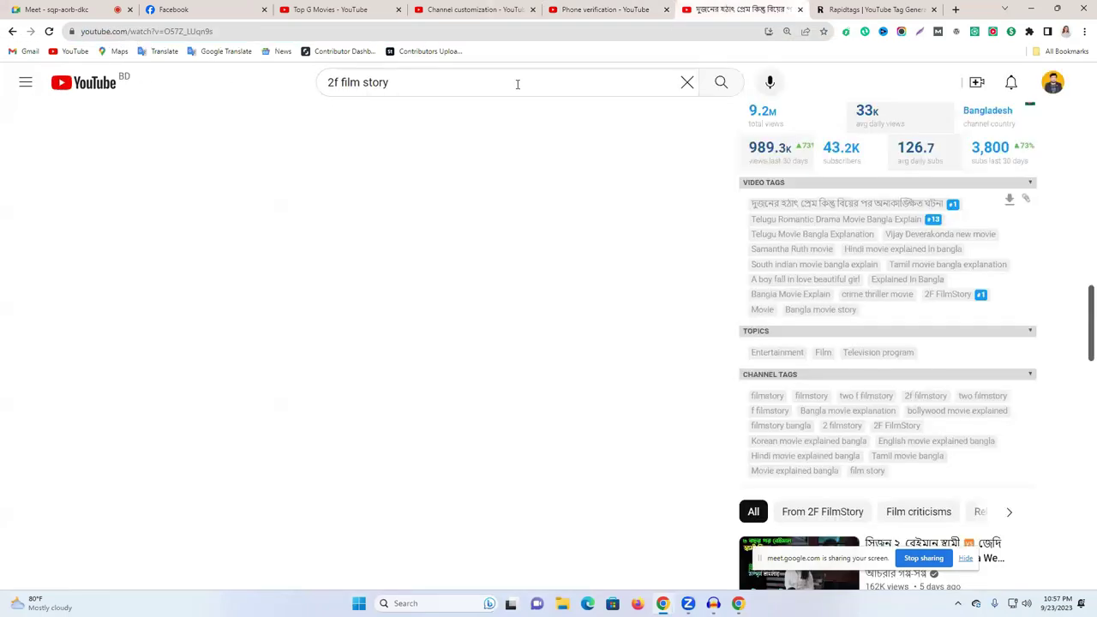
left_click(311, 8)
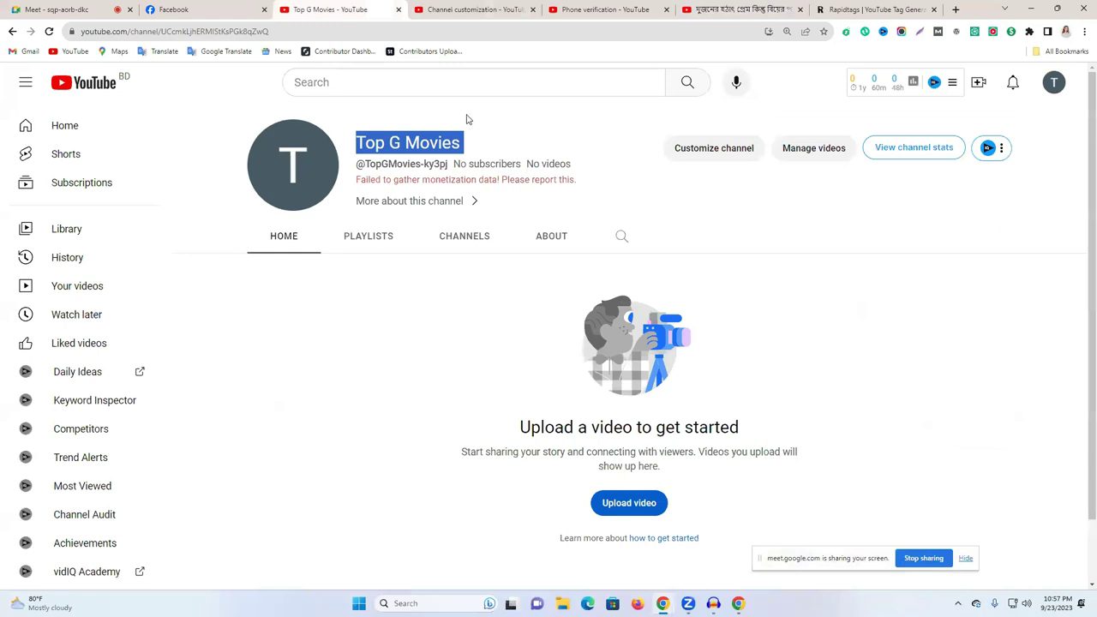
left_click(448, 82)
type("new")
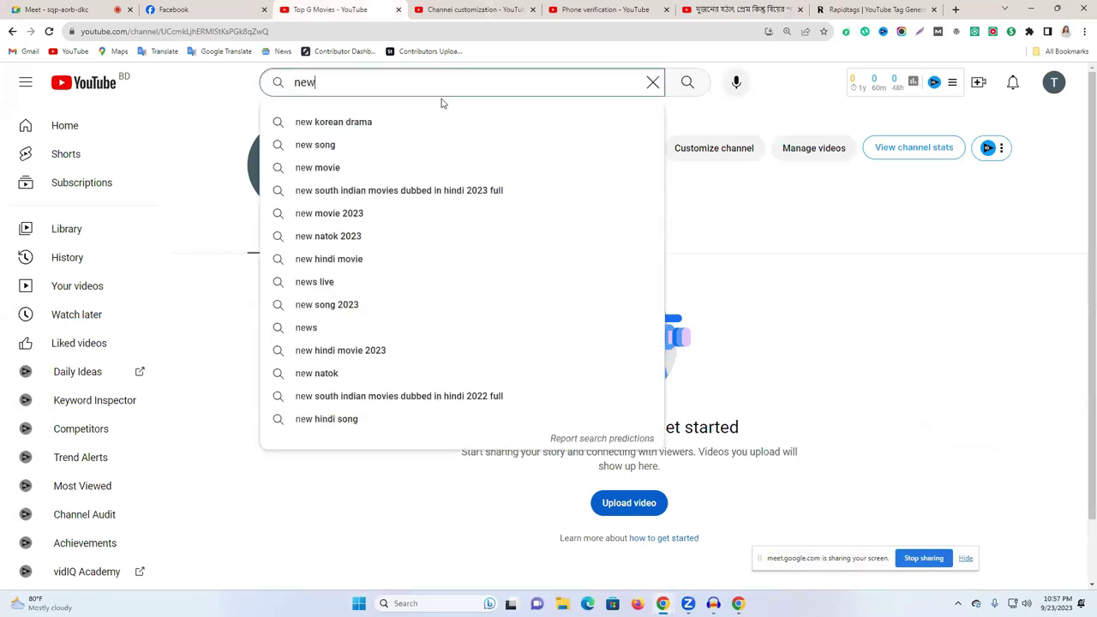
type(" life")
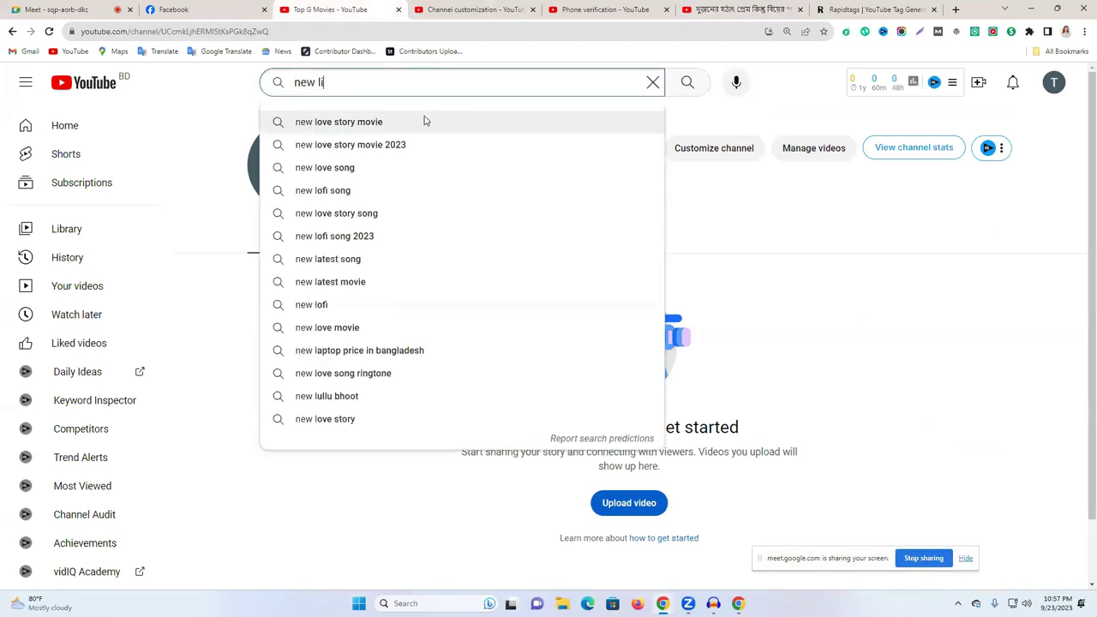
triple_click(371, 76)
type("free")
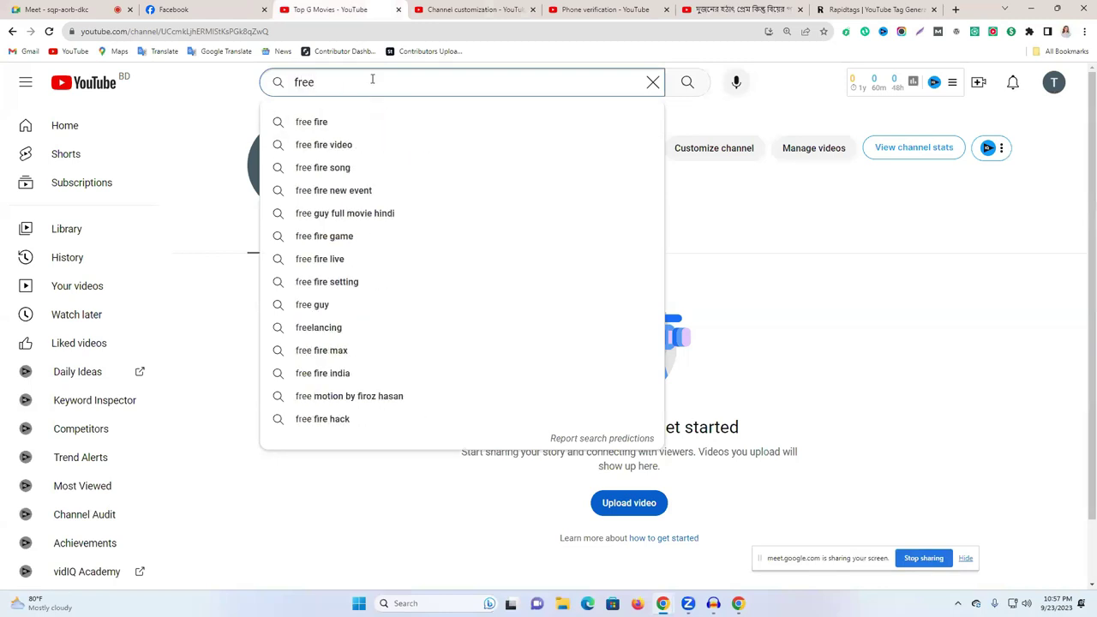
type("lancer")
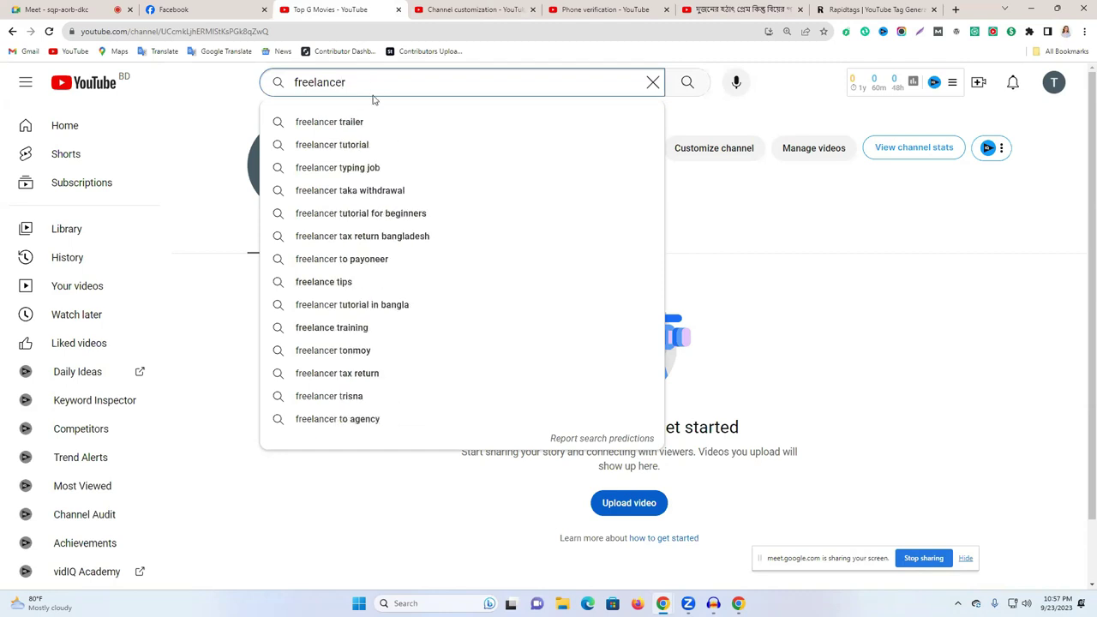
type(" traju")
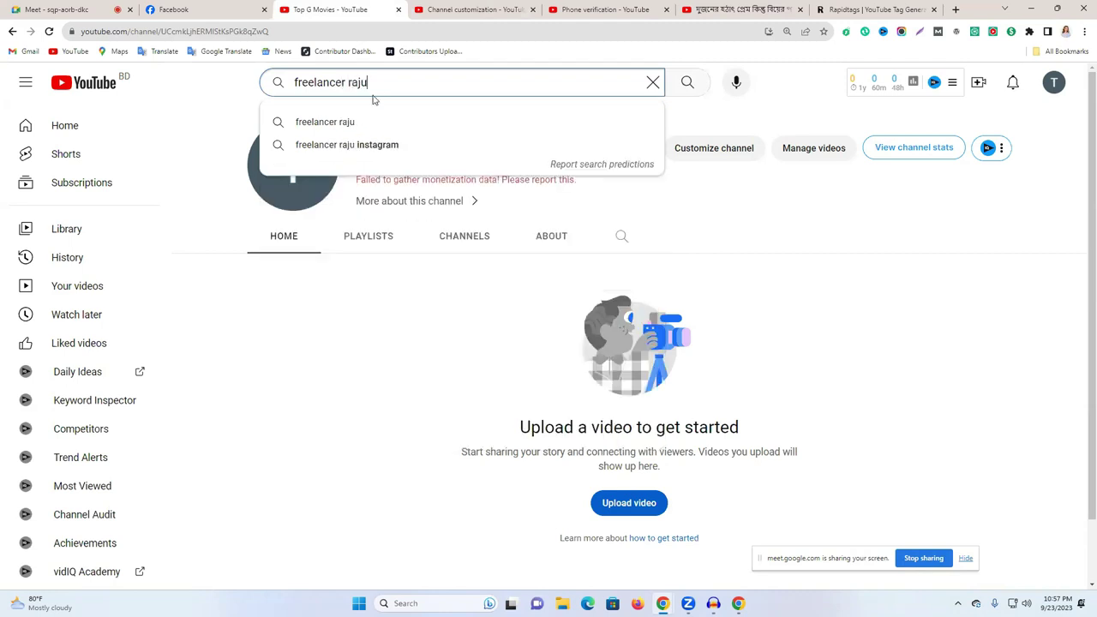
key("Return")
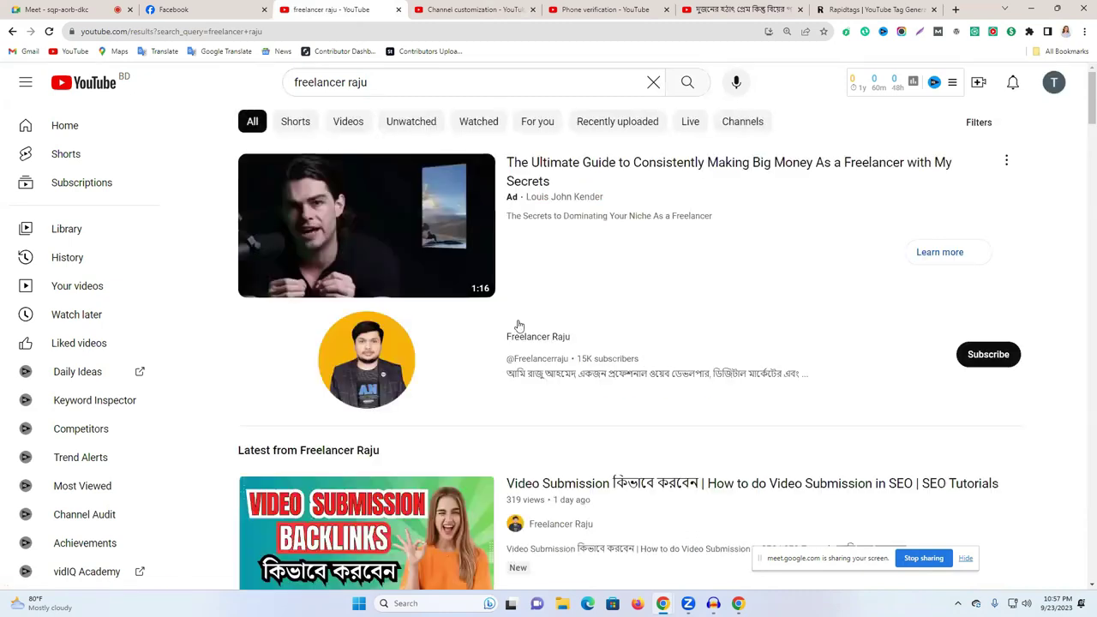
Open the freelancer's channel and its featured video's watch page
left_click(538, 342)
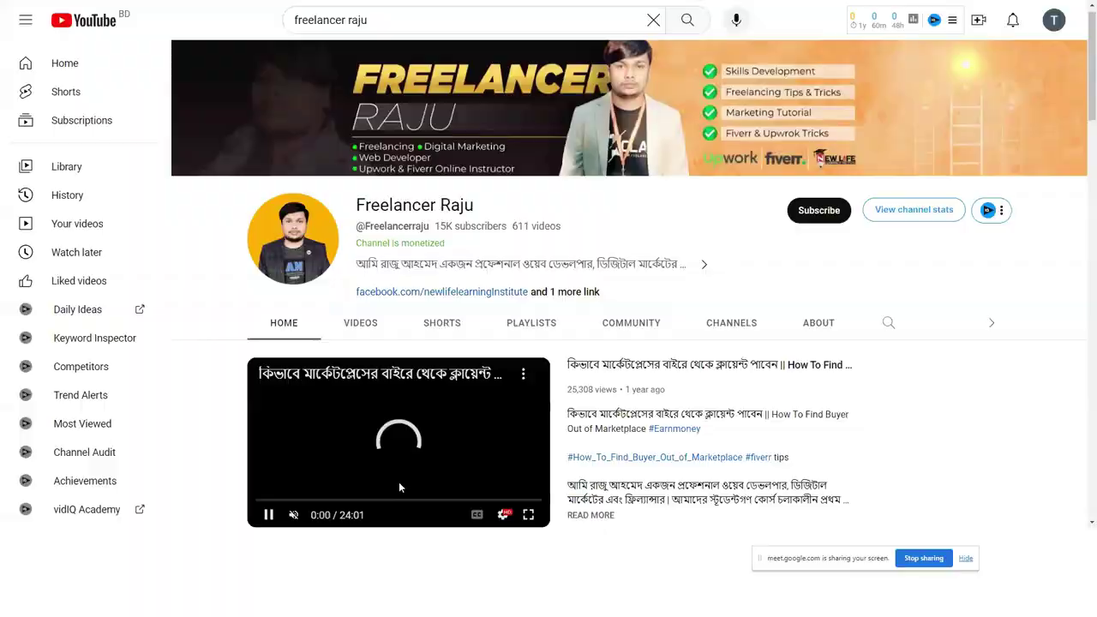
double_click(398, 482)
key("Escape")
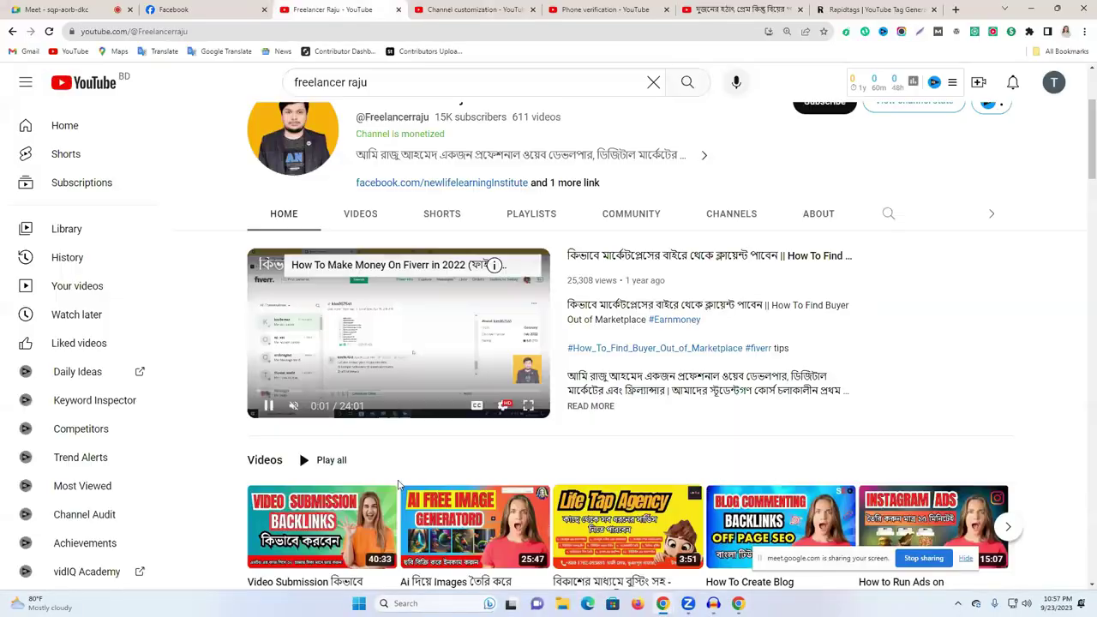
left_click(594, 410)
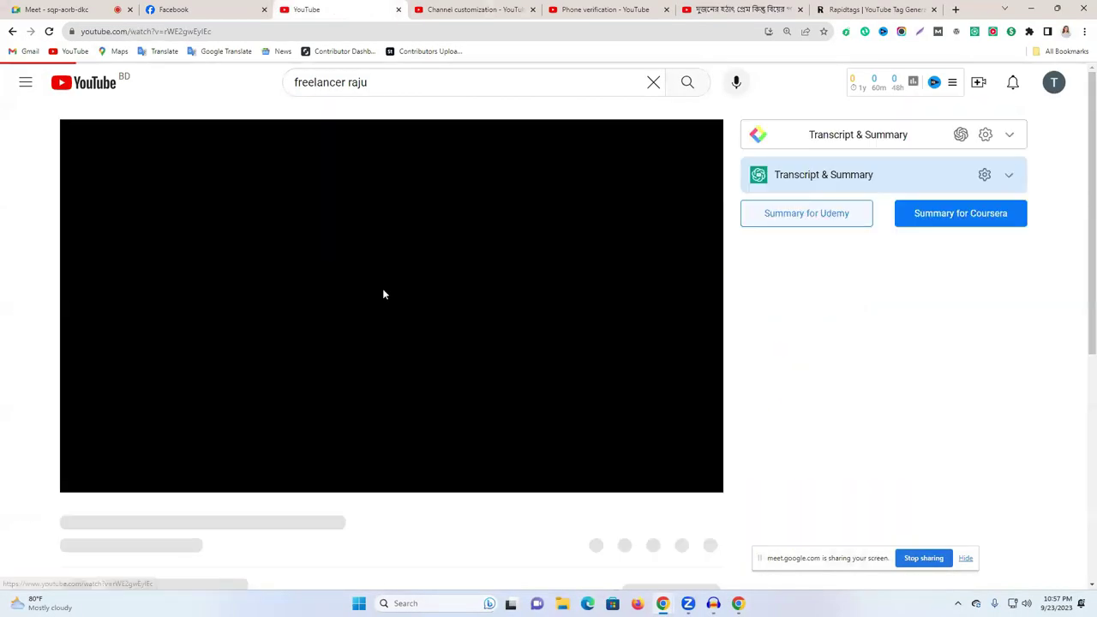
Pause the ad, then expand and select the video's full description
left_click(306, 323)
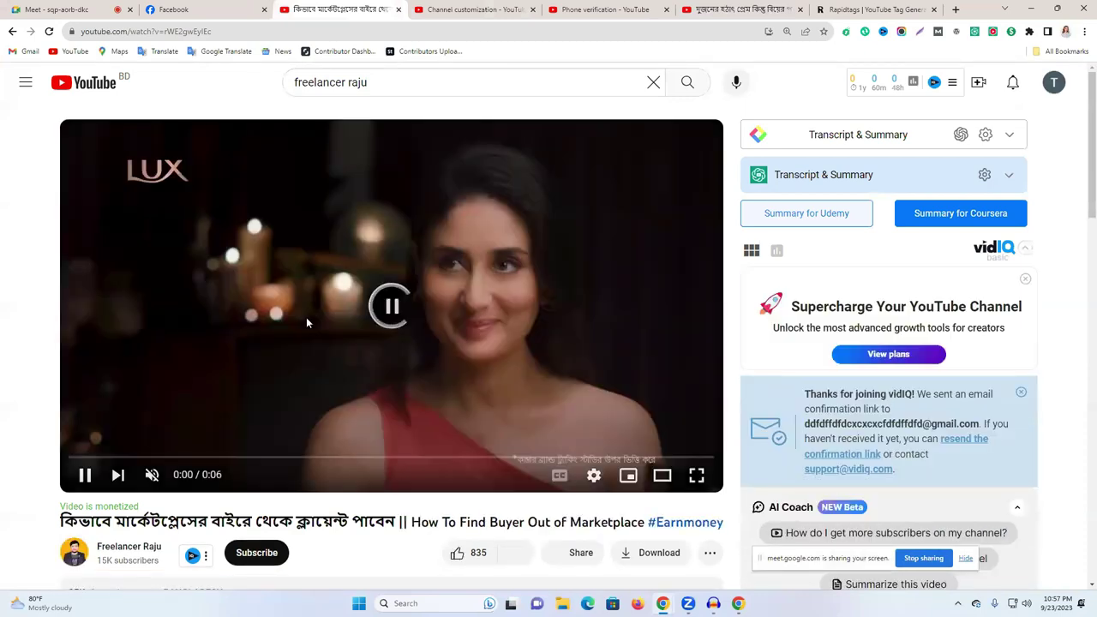
scroll(342, 428, "down", 2)
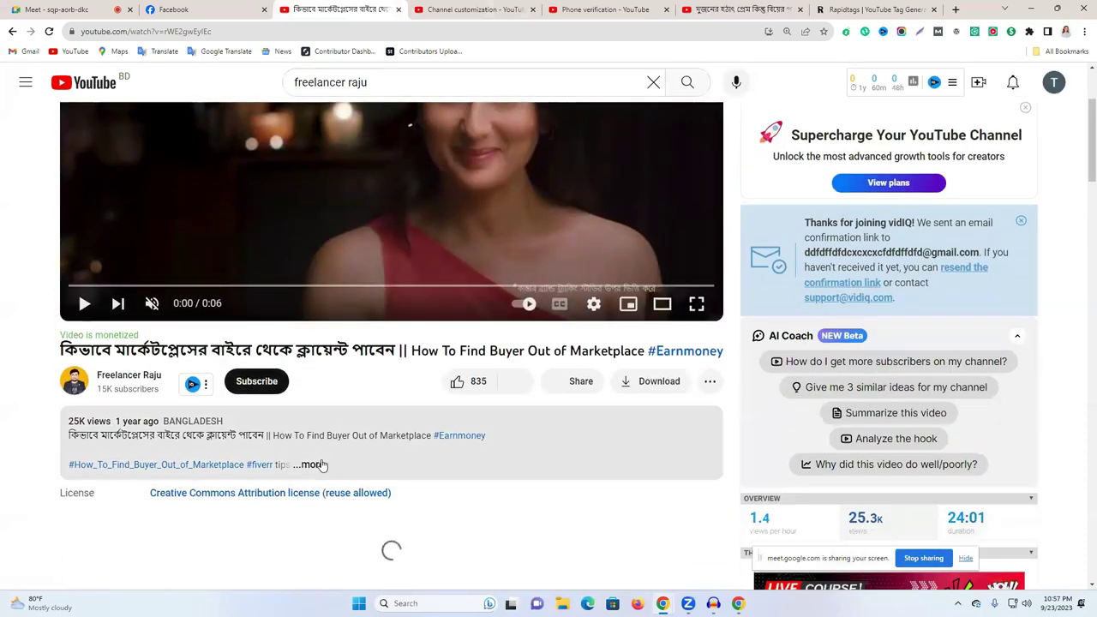
left_click(306, 464)
scroll(79, 249, "down", 3)
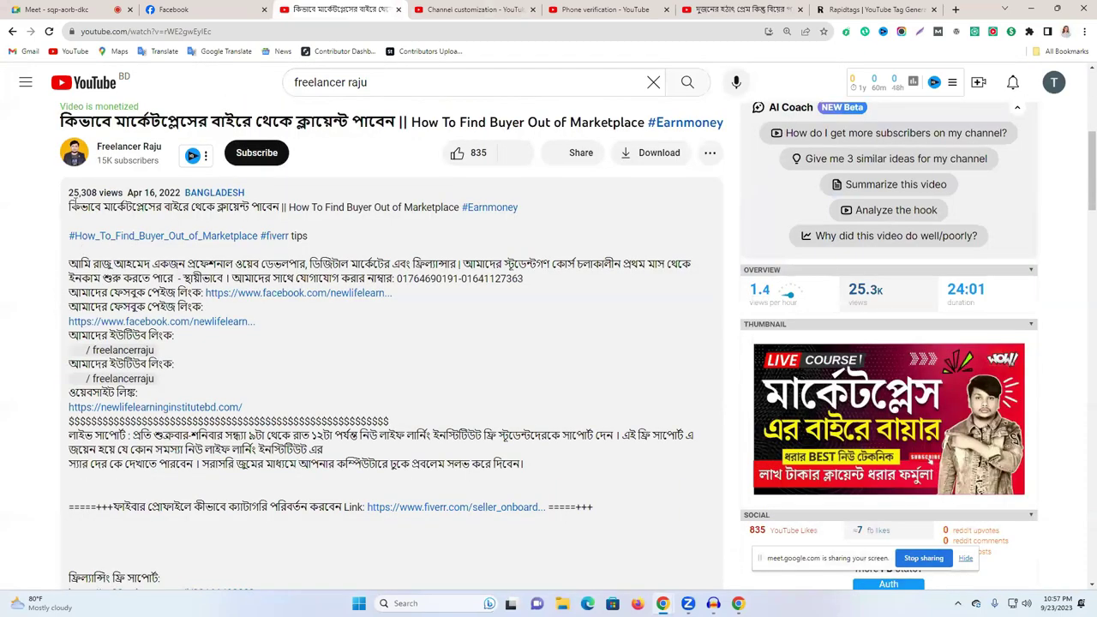
left_click_drag(70, 262, 288, 464)
scroll(322, 463, "down", 2)
scroll(377, 497, "down", 1)
left_click(377, 495, "shift")
scroll(371, 448, "down", 1)
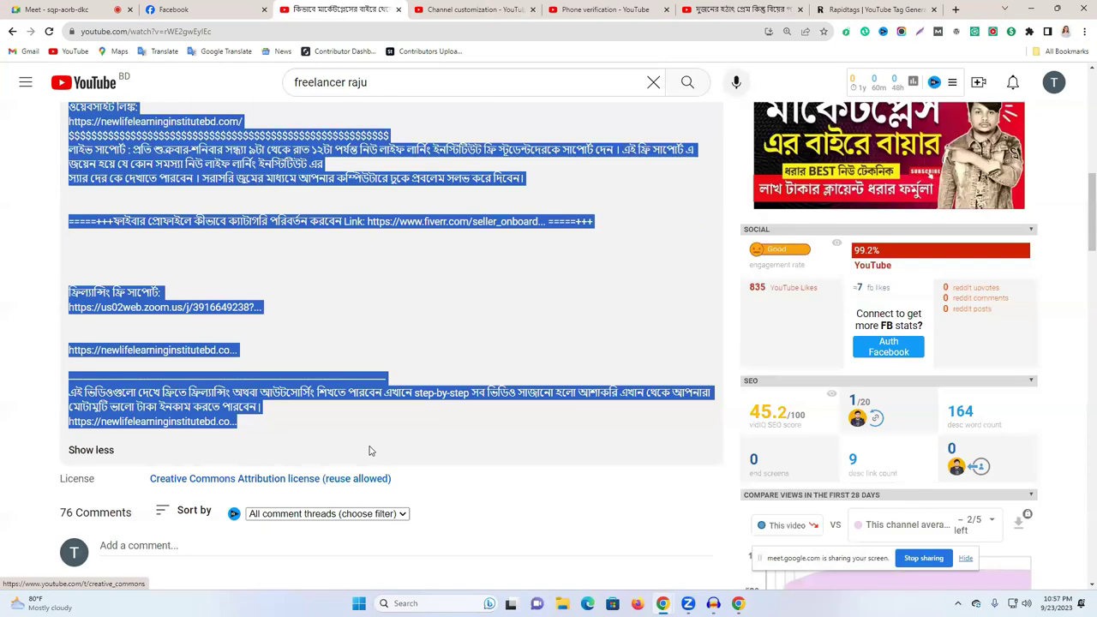
scroll(321, 446, "up", 4)
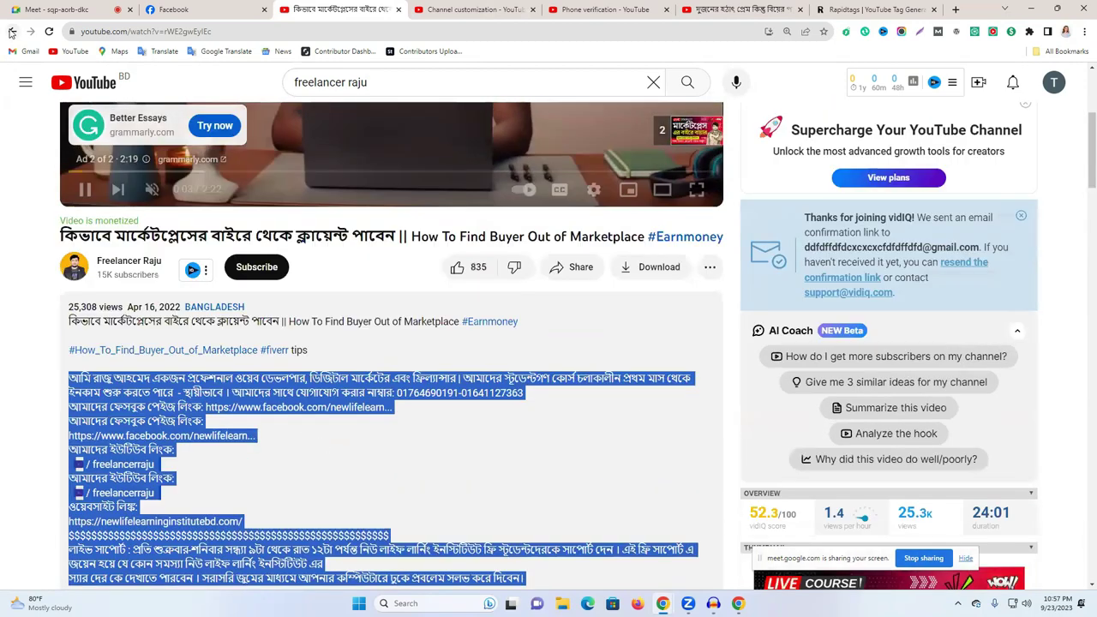
Read the Life Tap video's full description, then return to the default description field
left_click(12, 32)
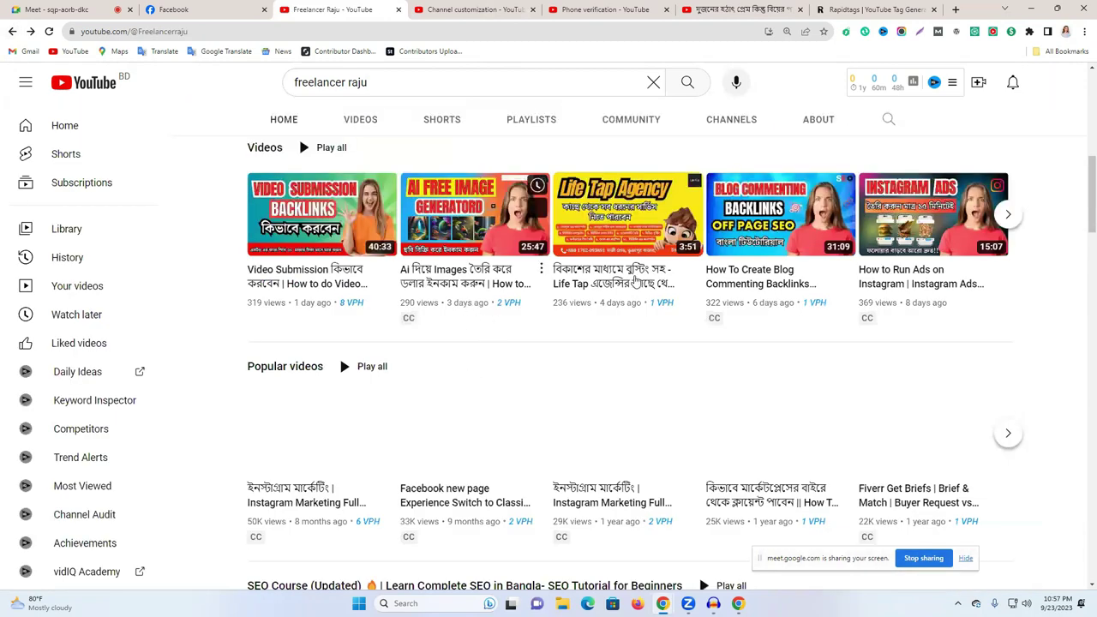
left_click(633, 274)
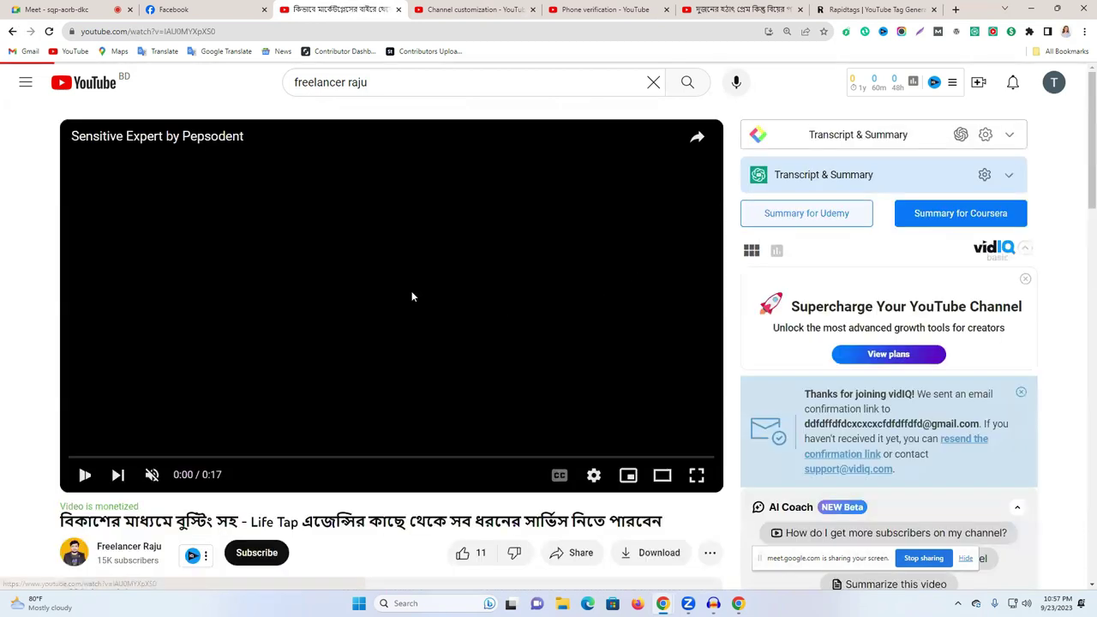
scroll(338, 514, "down", 2)
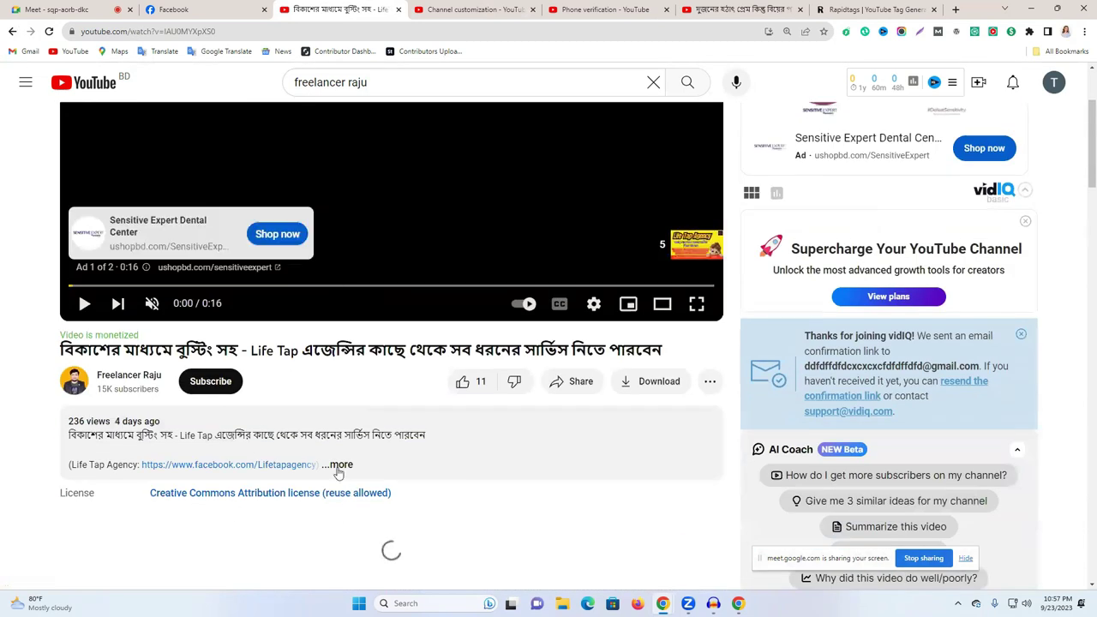
left_click(342, 463)
scroll(34, 354, "down", 2)
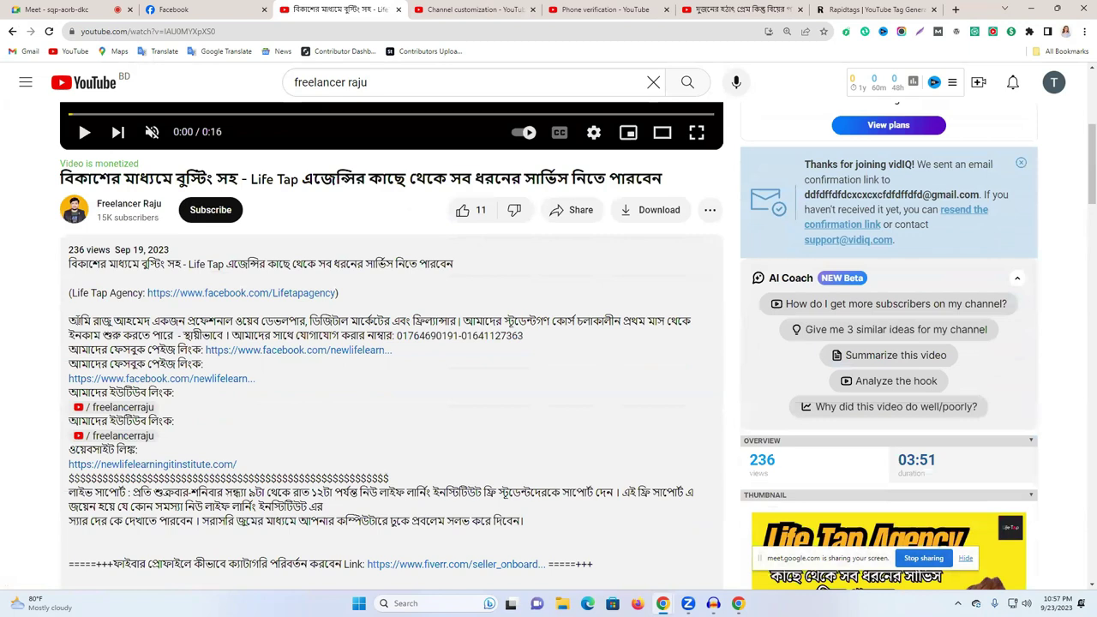
left_click_drag(70, 320, 257, 510)
scroll(257, 510, "down", 3)
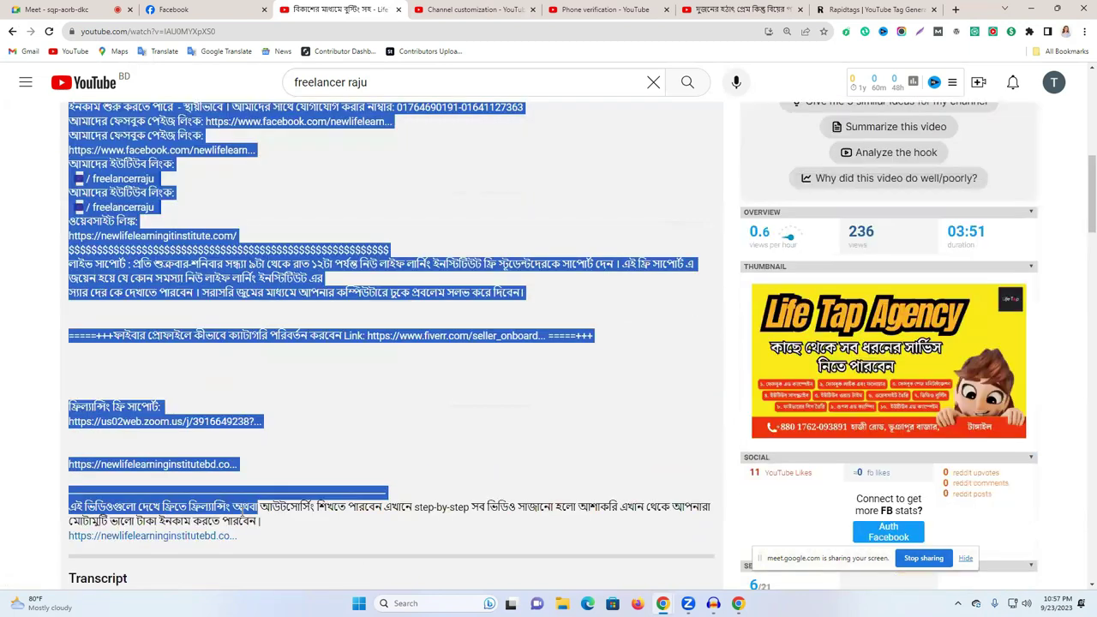
left_click(474, 9)
left_click(484, 354)
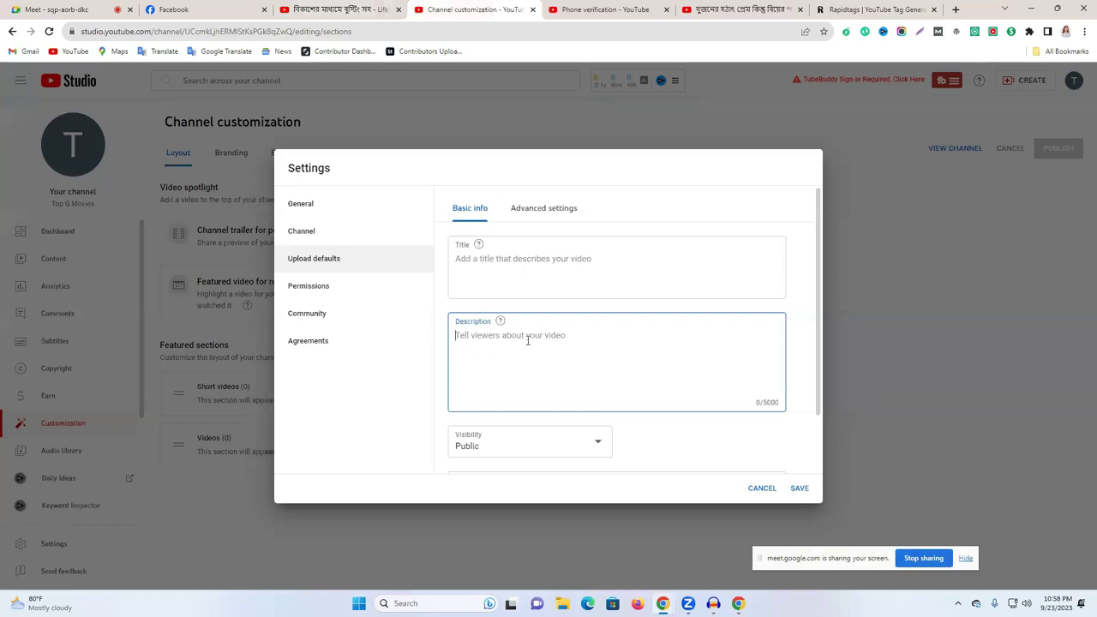
left_click(494, 263)
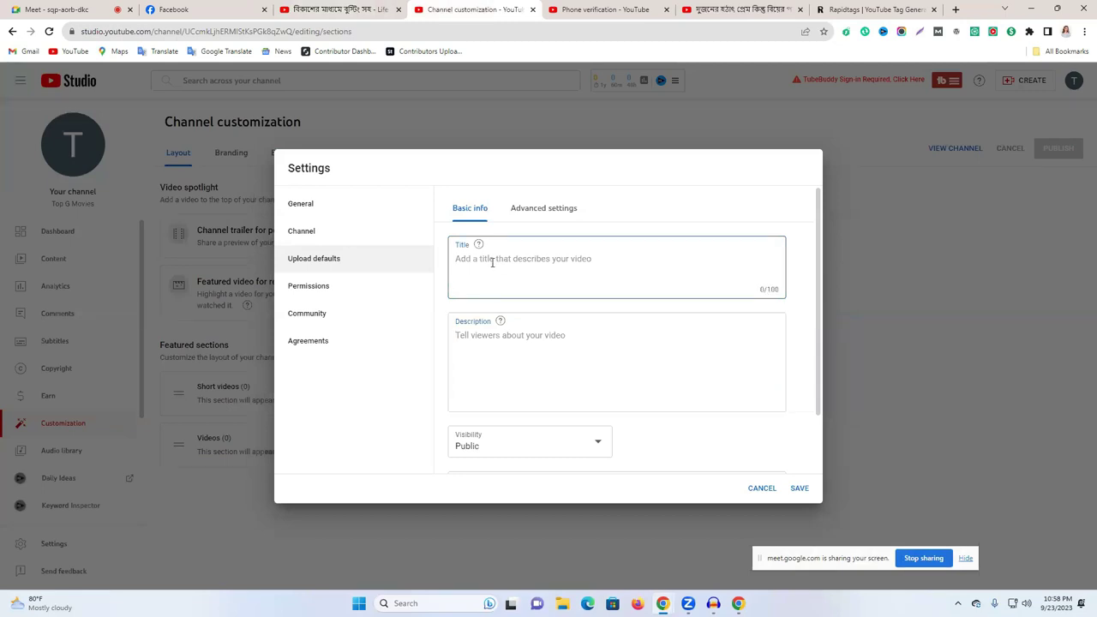
In upload defaults Advanced settings, keep the license at Standard YouTube License
left_click(521, 211)
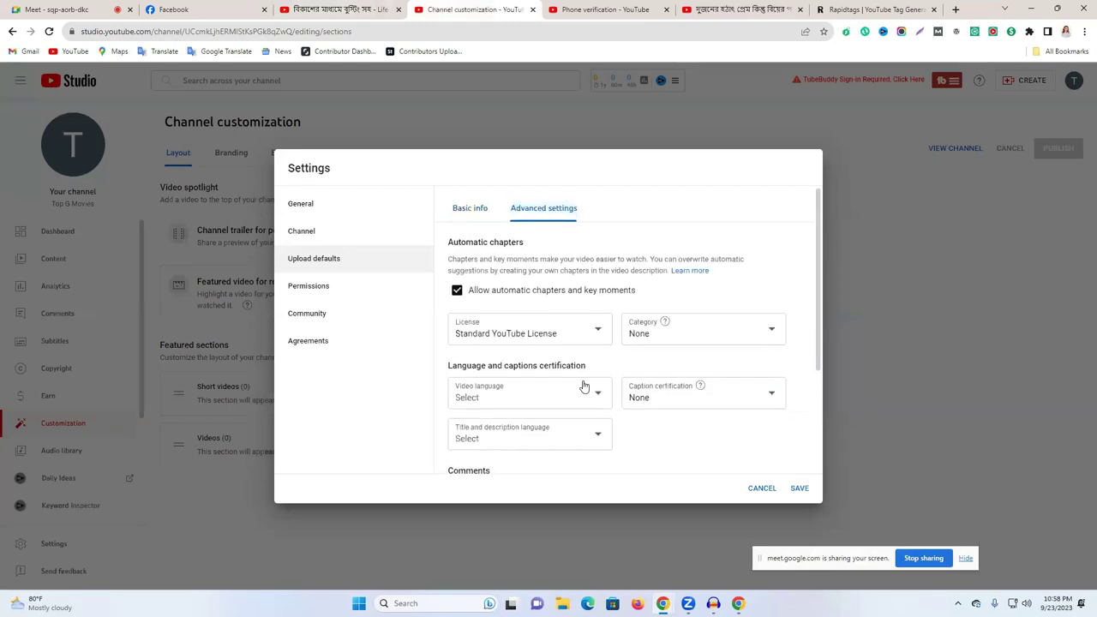
scroll(583, 386, "down", 2)
scroll(583, 386, "up", 3)
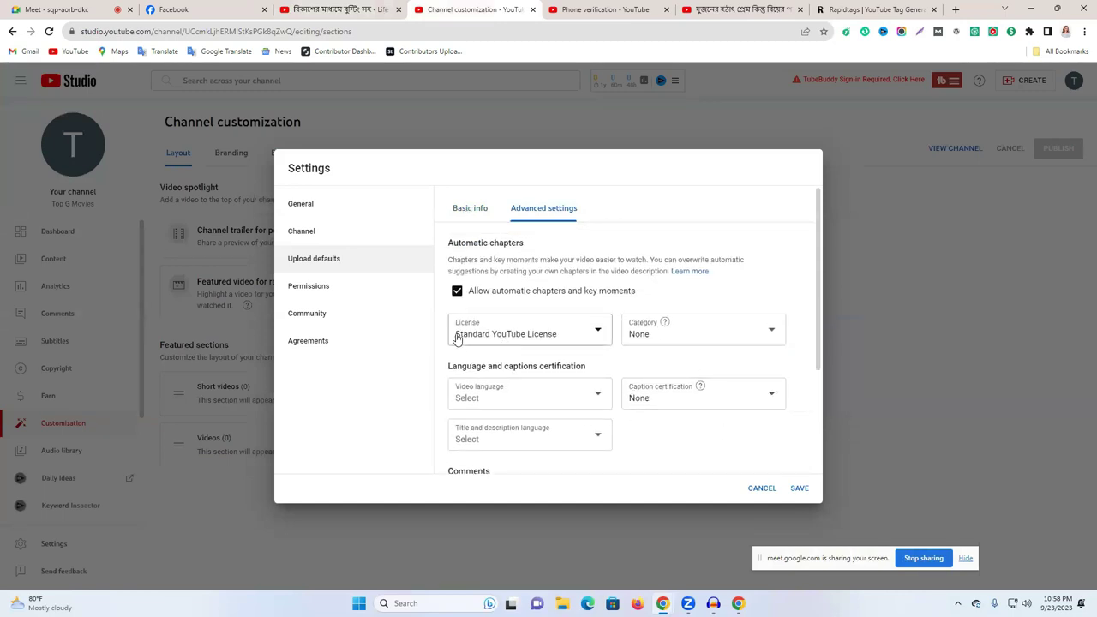
left_click(510, 340)
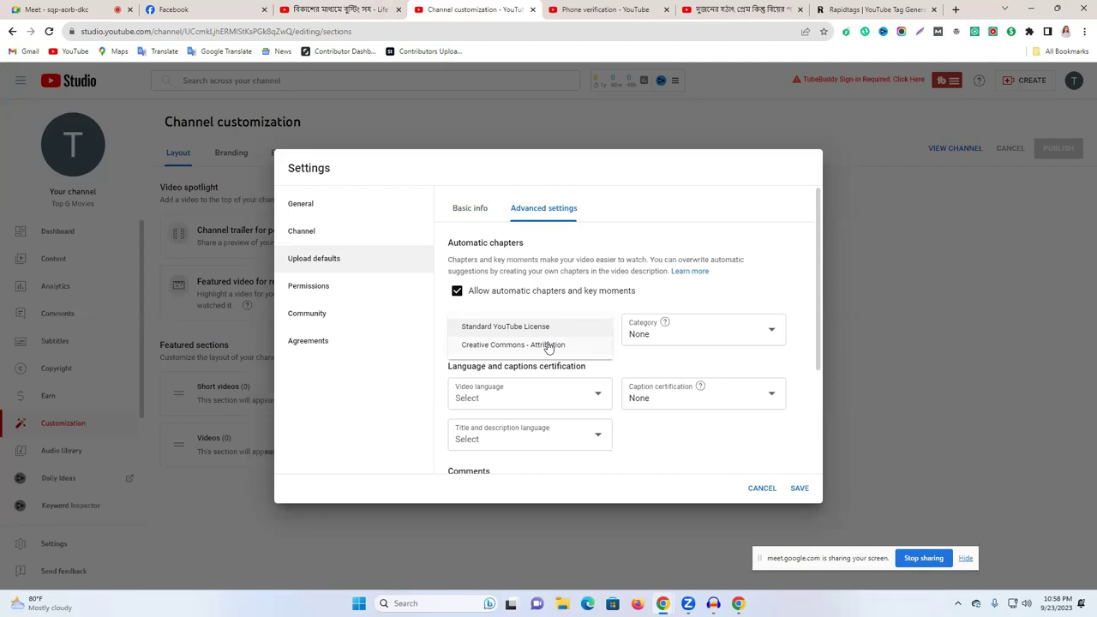
left_click(713, 225)
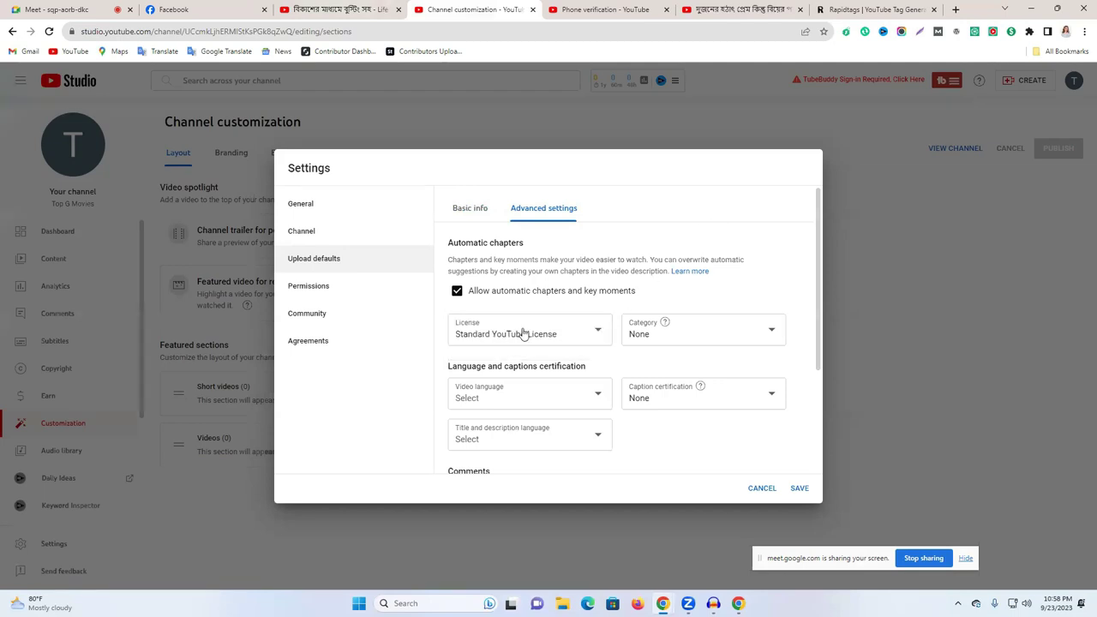
Choose Entertainment as default category, matching the reference video's Entertainment, Film and Television topics
left_click(679, 341)
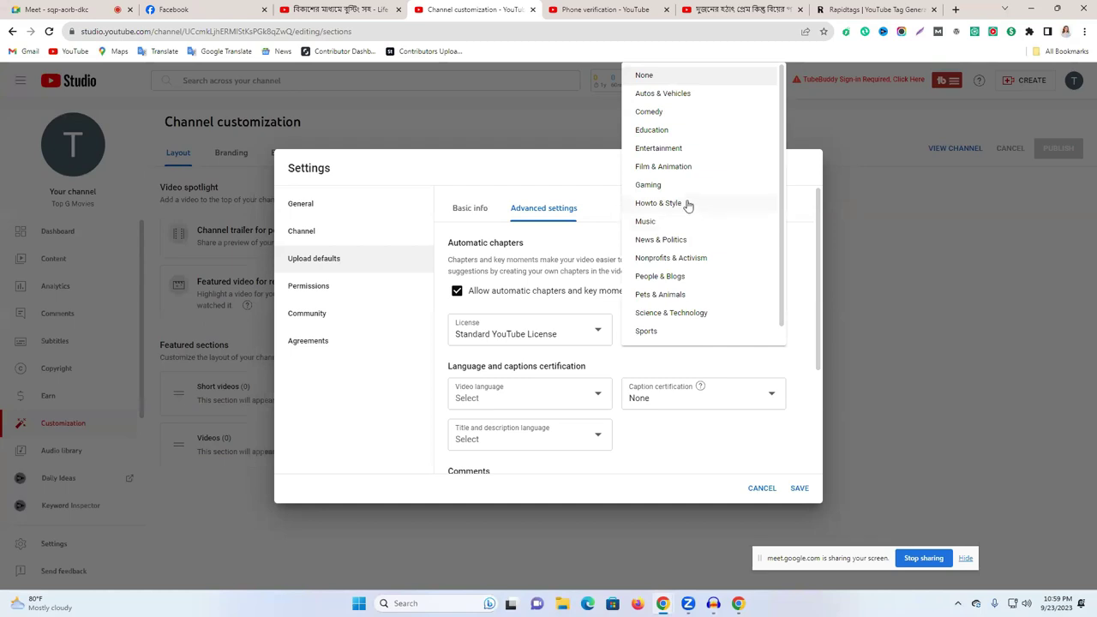
scroll(694, 274, "down", 1)
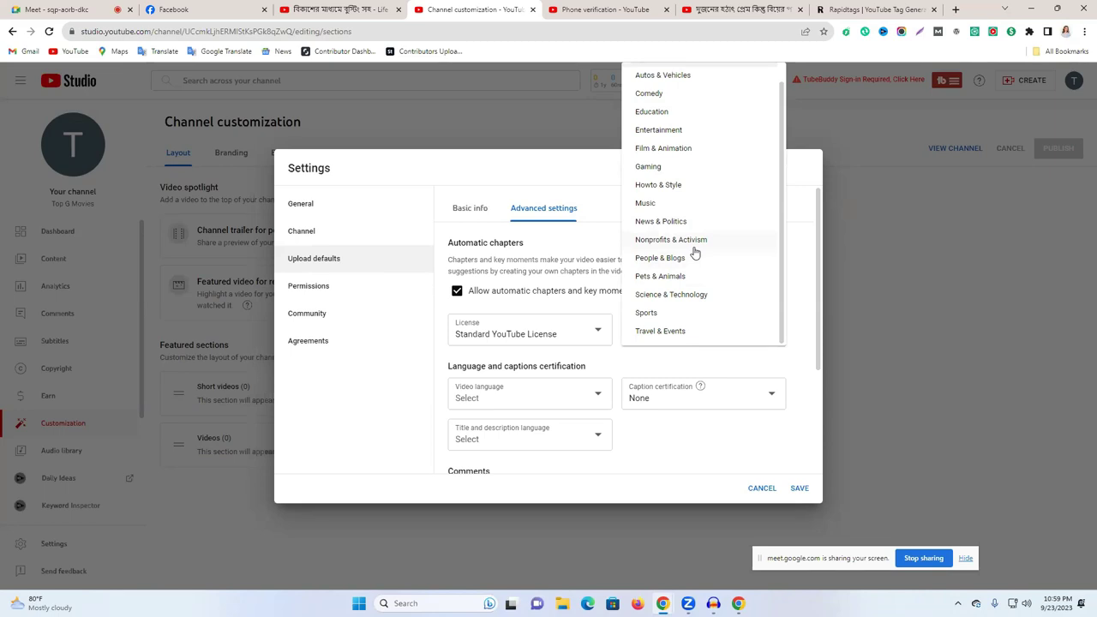
scroll(695, 252, "up", 1)
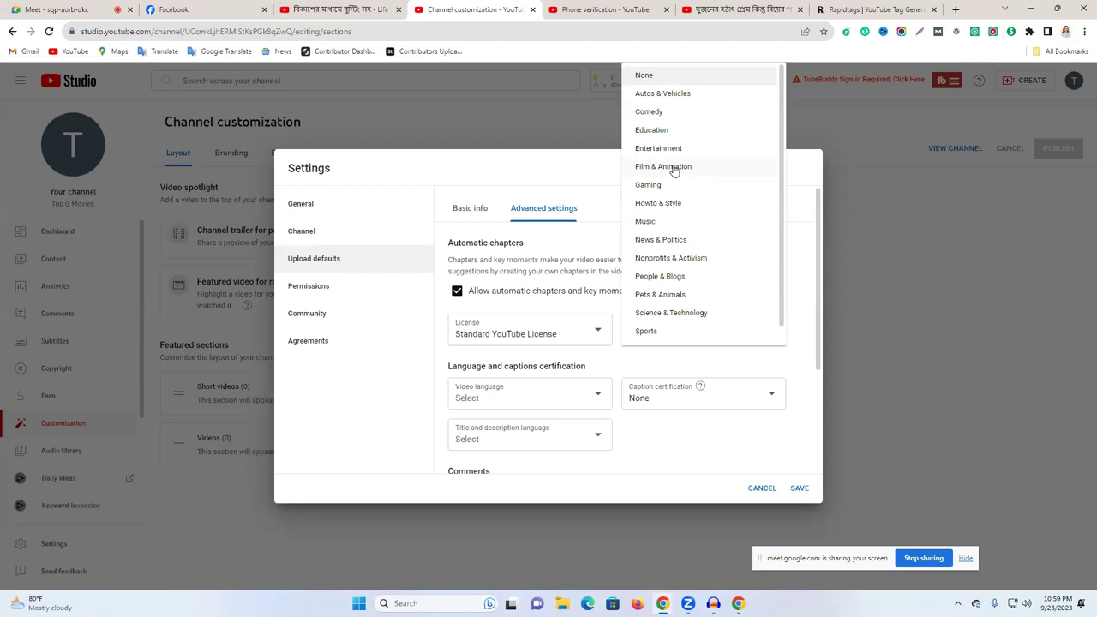
left_click(698, 9)
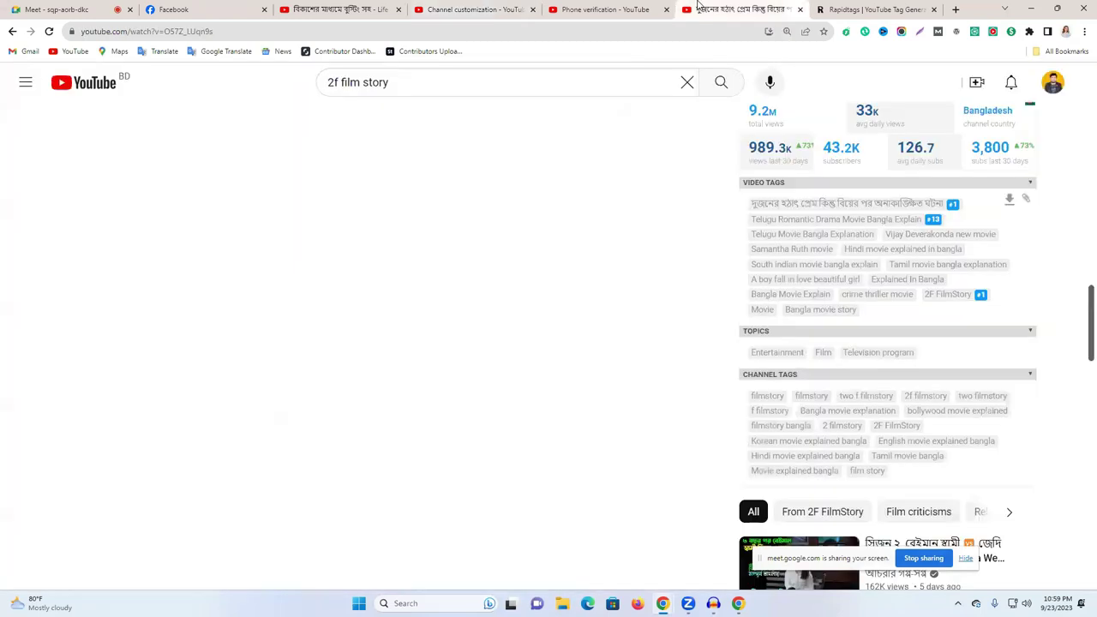
left_click_drag(745, 360, 765, 356)
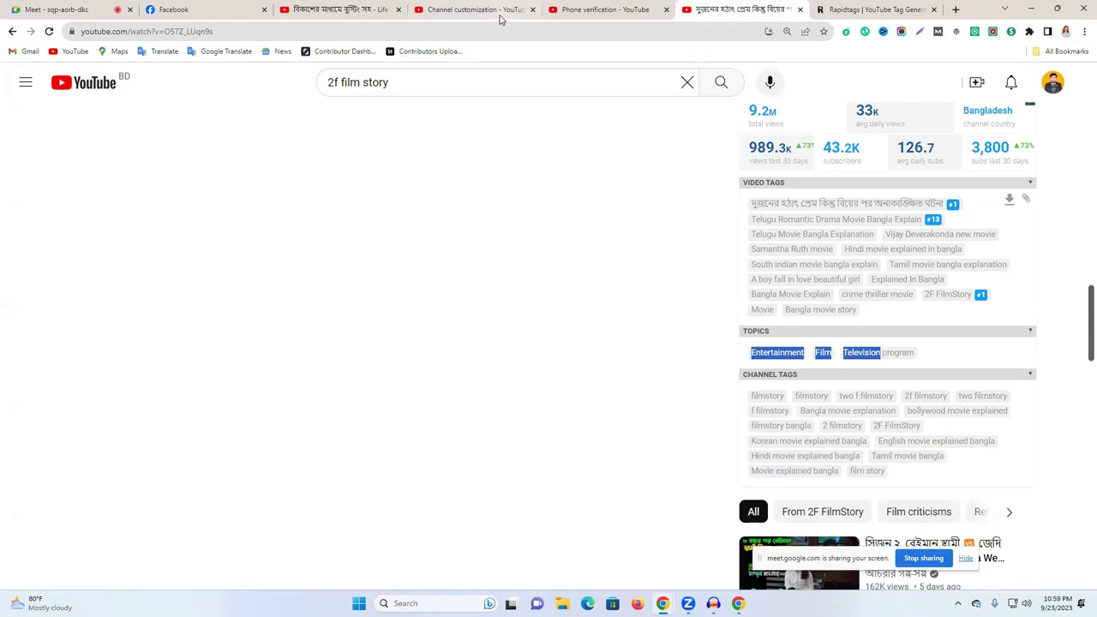
left_click(600, 10)
left_click(443, 8)
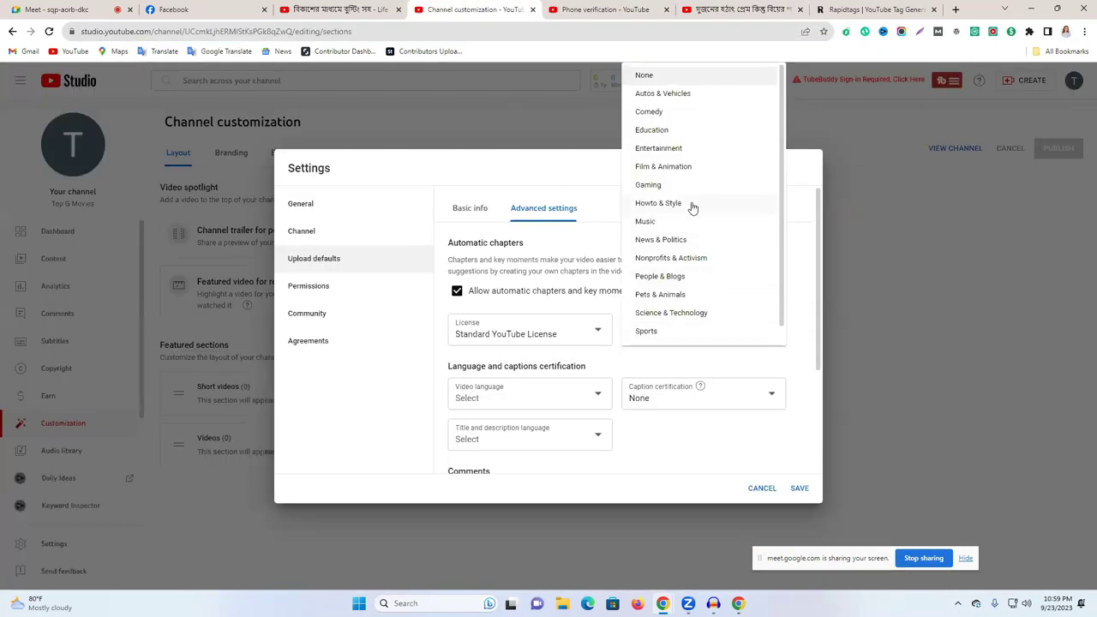
left_click(683, 148)
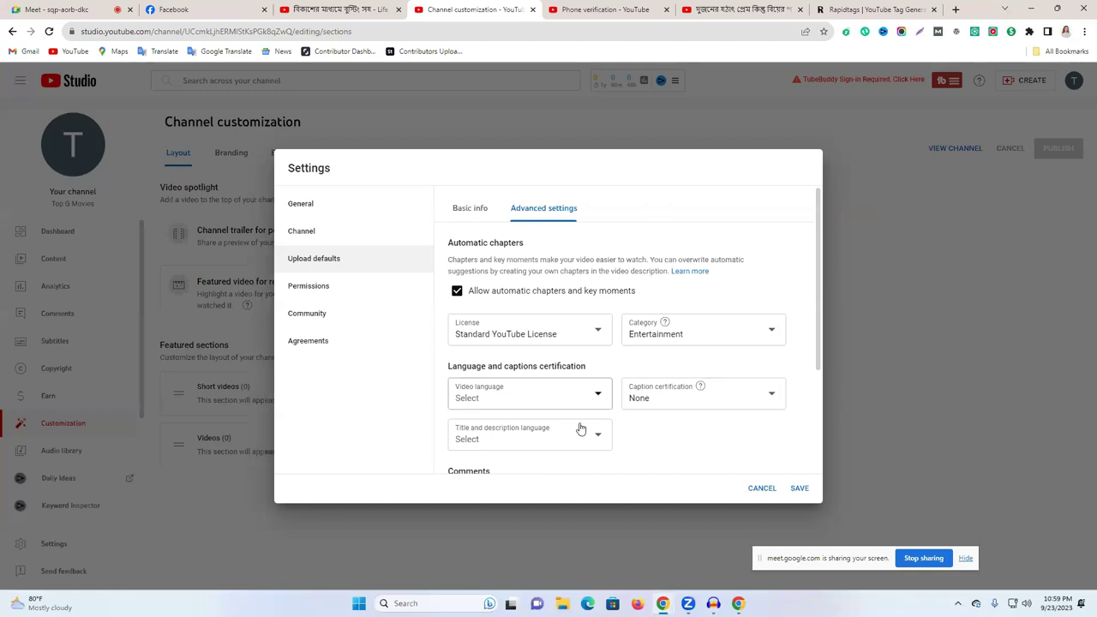
Leave the language fields unset, keep caption certification at None, and save upload defaults
scroll(505, 403, "down", 1)
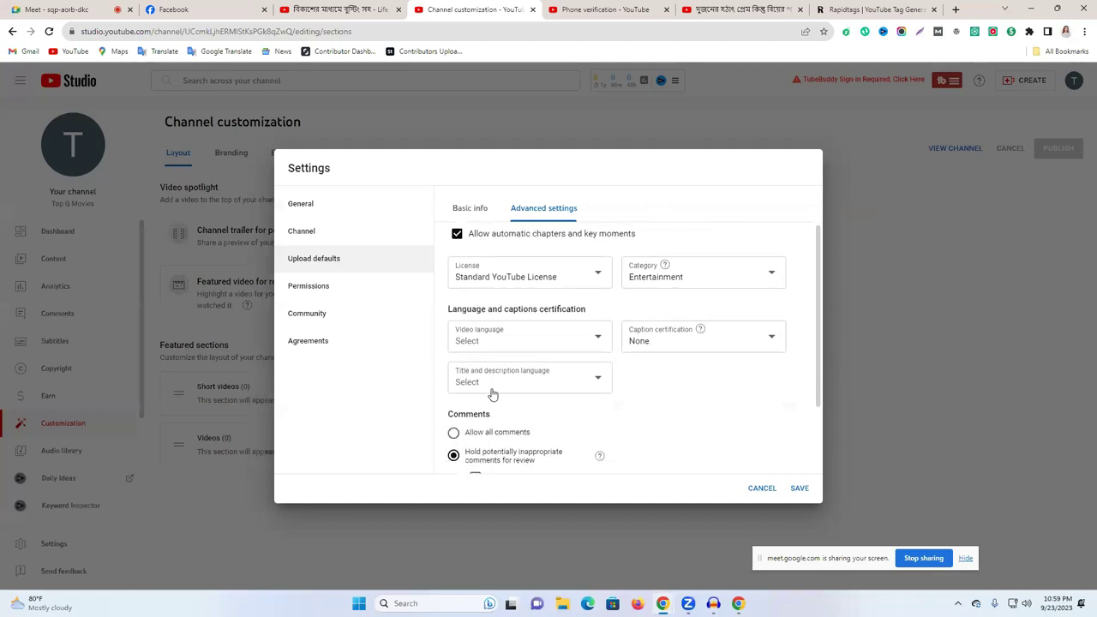
left_click(498, 340)
left_click(690, 343)
left_click(686, 340)
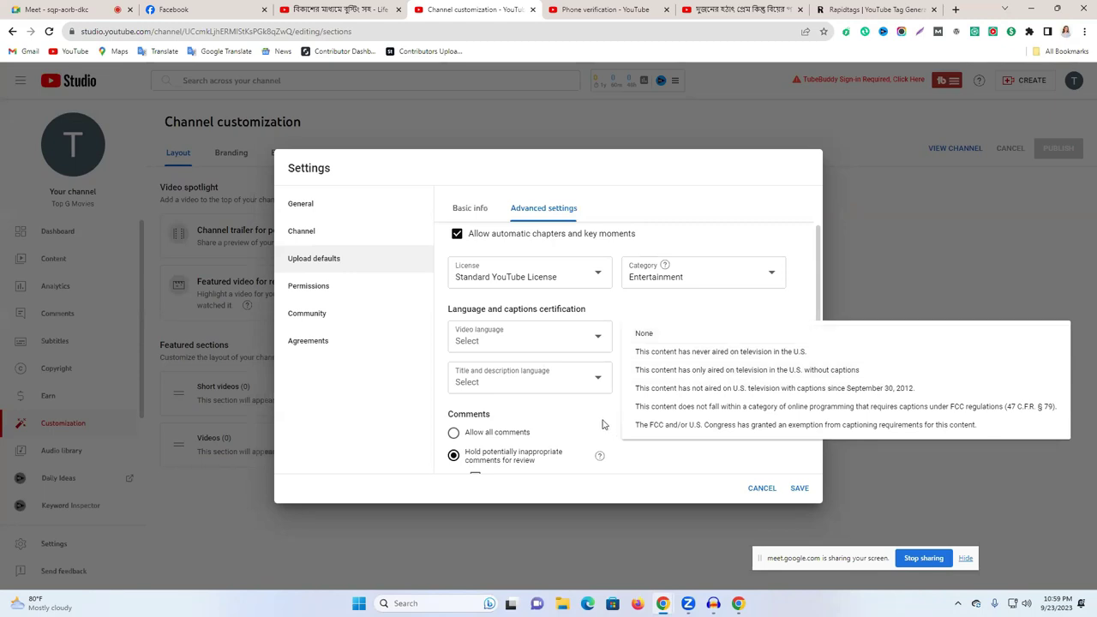
left_click(652, 335)
left_click(585, 390)
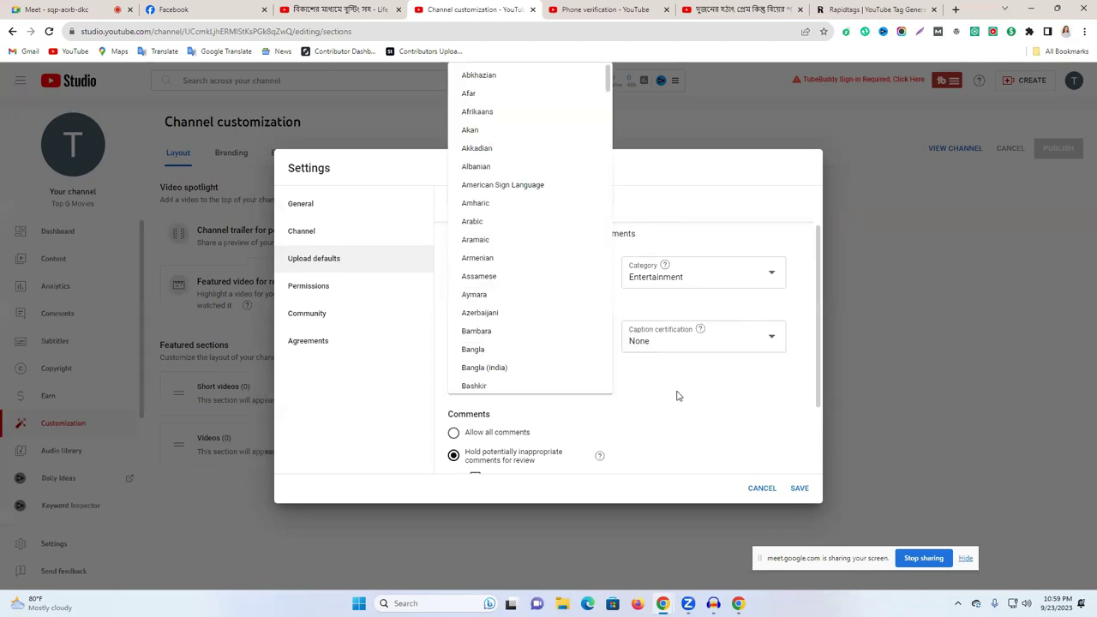
left_click(676, 395)
scroll(531, 370, "down", 2)
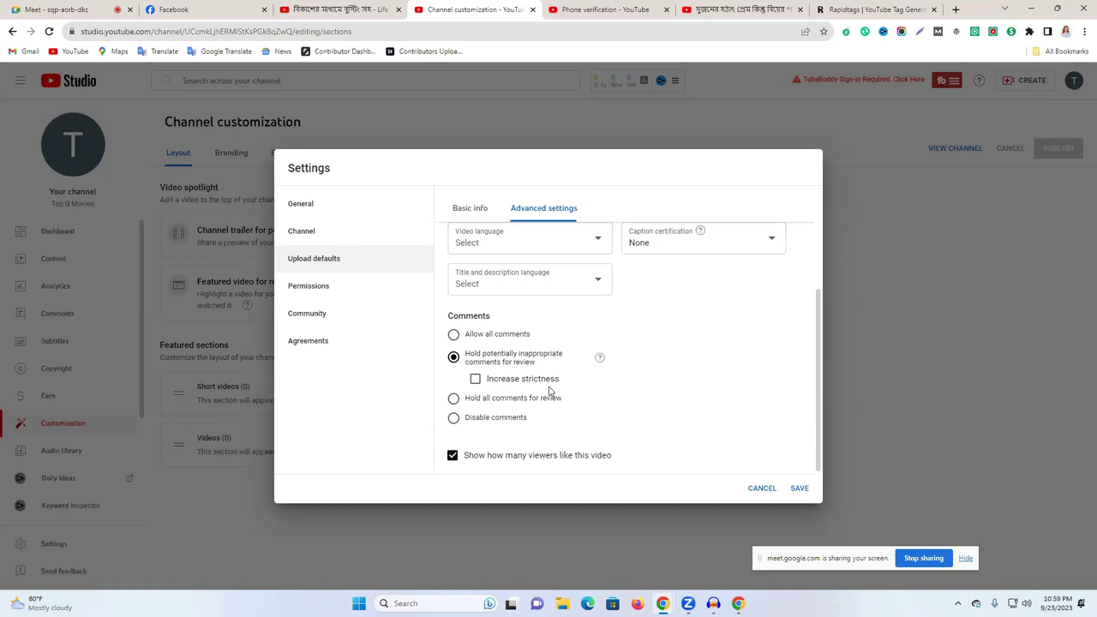
left_click(797, 489)
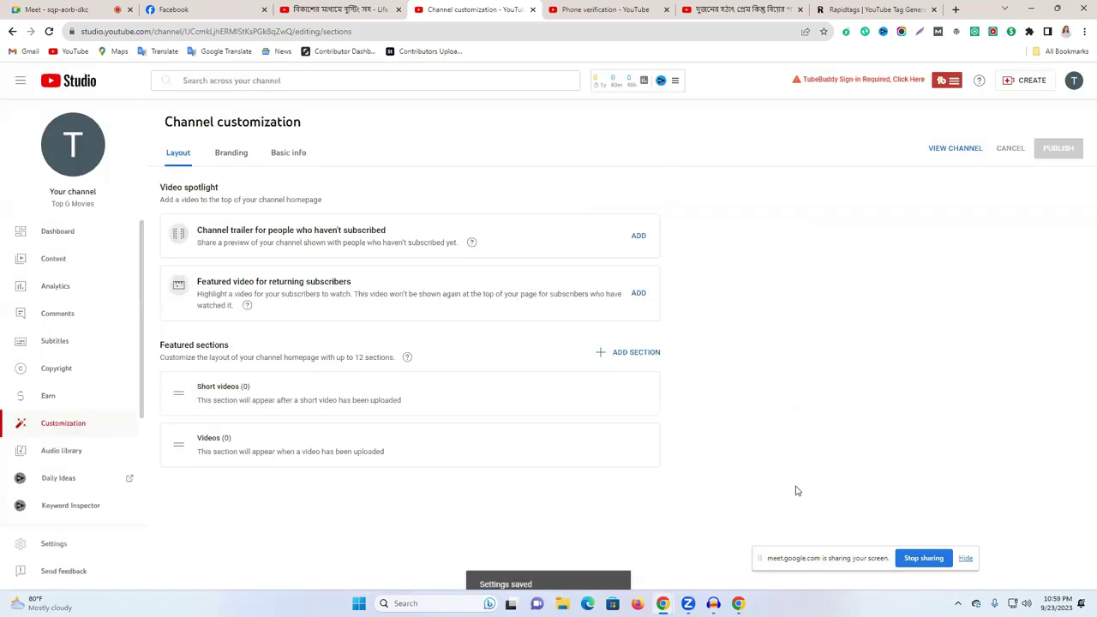
Reopen Settings > Upload defaults and review the Visibility options without changing them
left_click(62, 539)
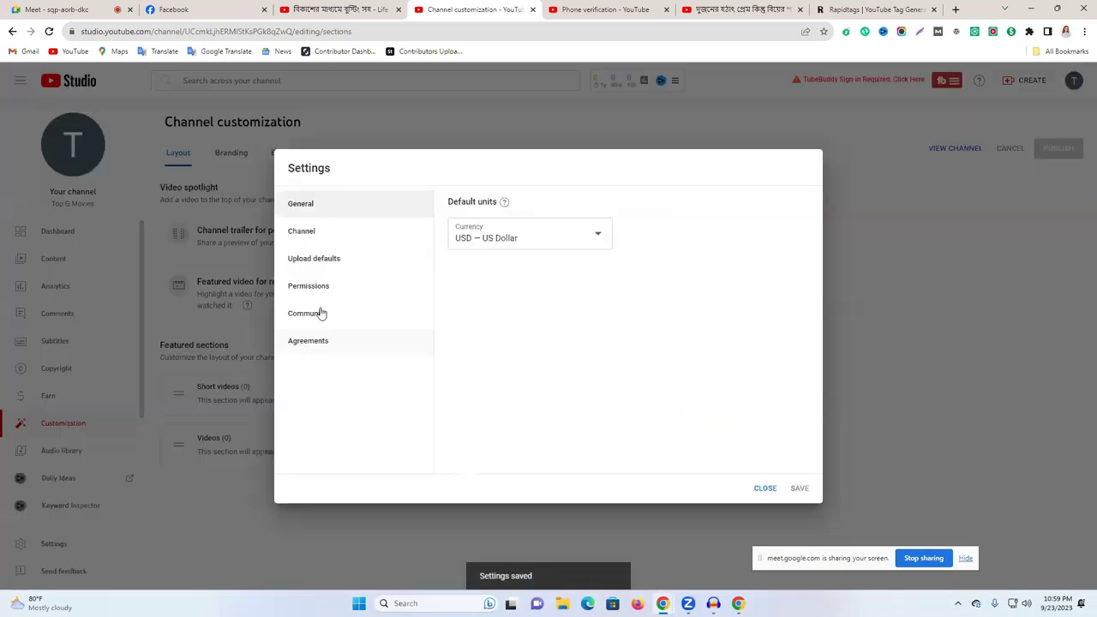
left_click(321, 258)
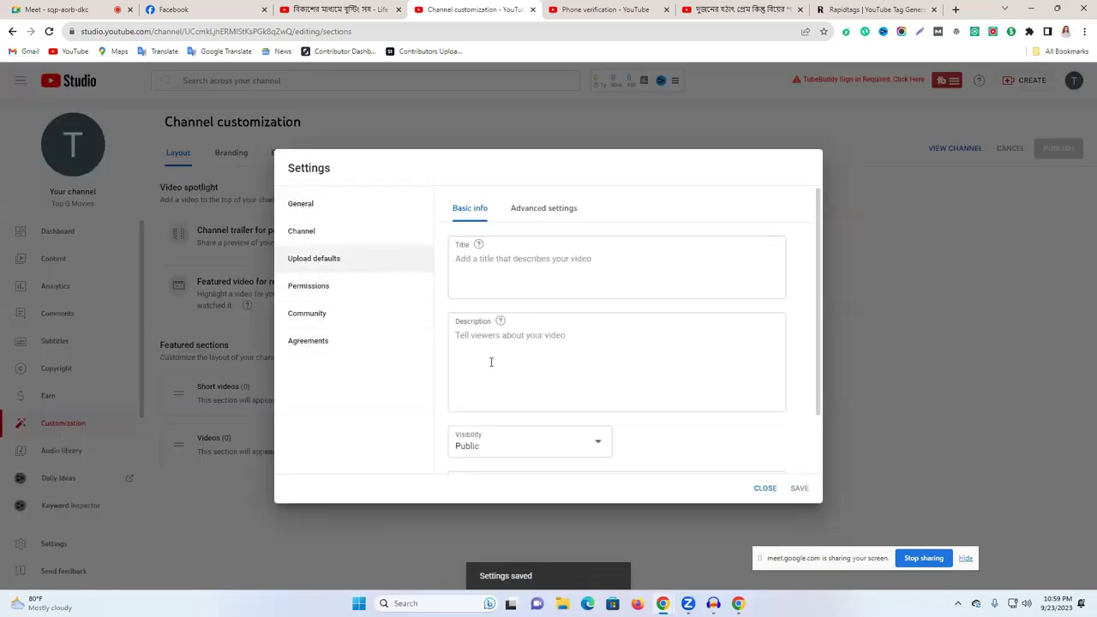
scroll(514, 377, "down", 2)
scroll(557, 347, "up", 2)
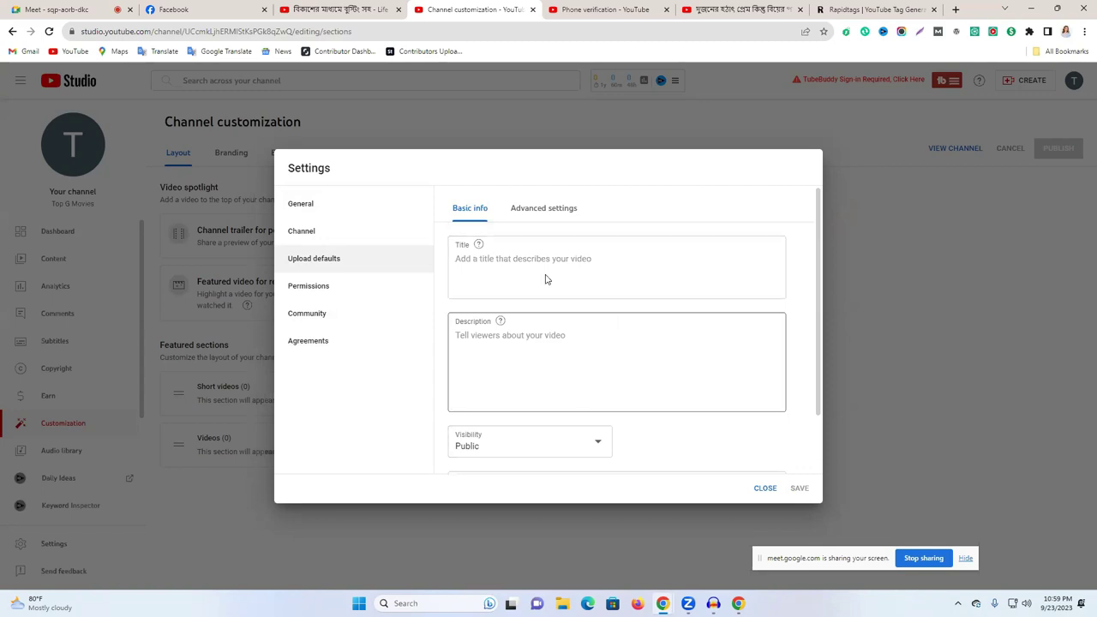
scroll(563, 314, "down", 2)
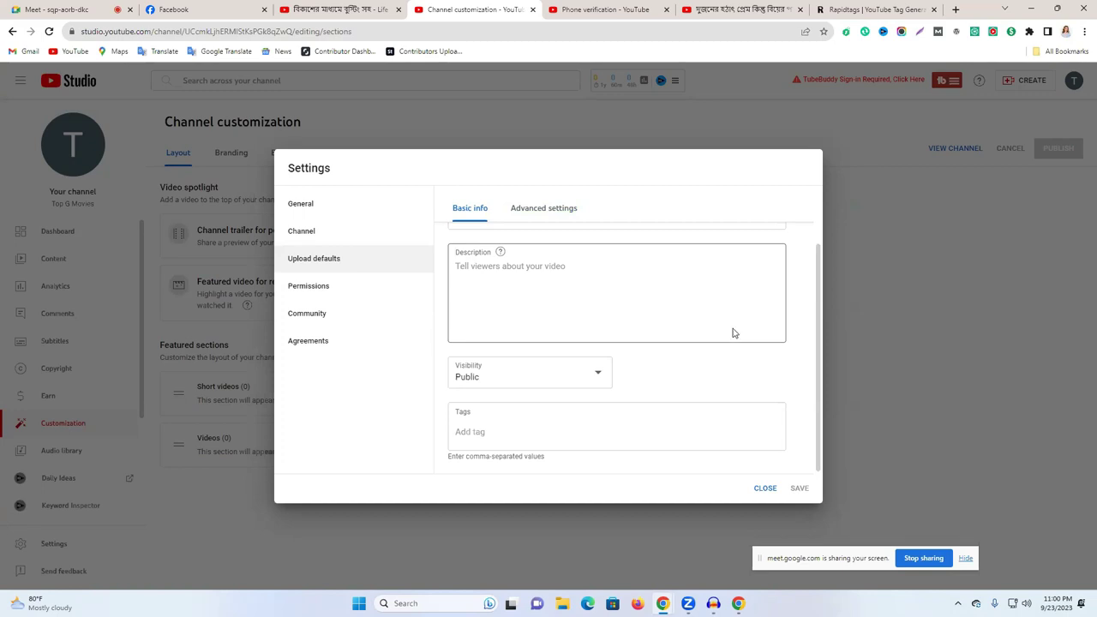
left_click(517, 384)
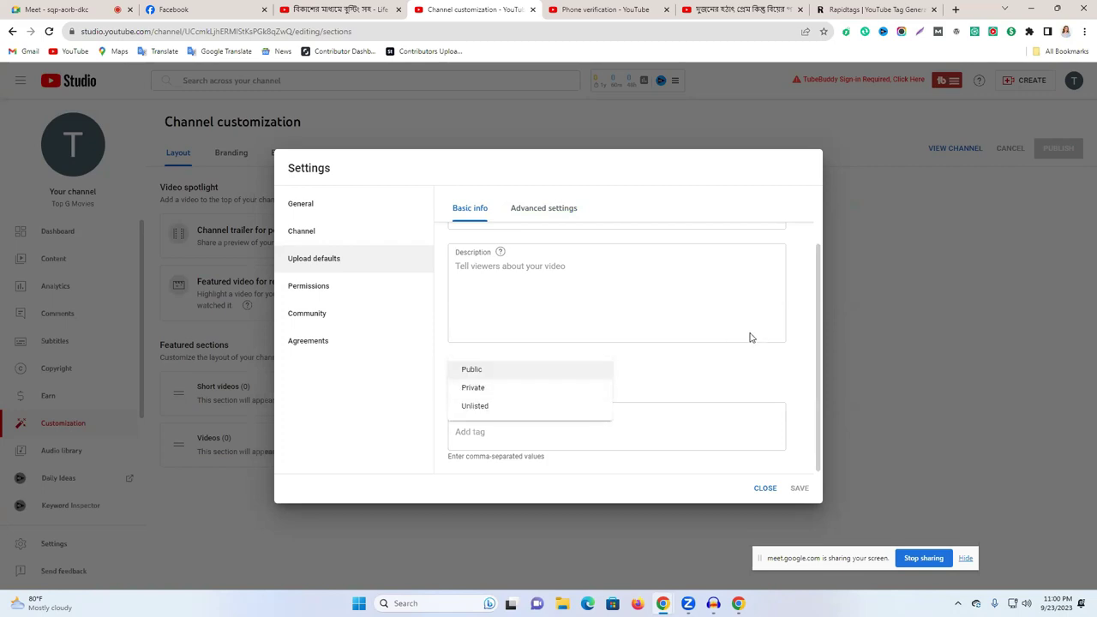
left_click(744, 365)
left_click(758, 8)
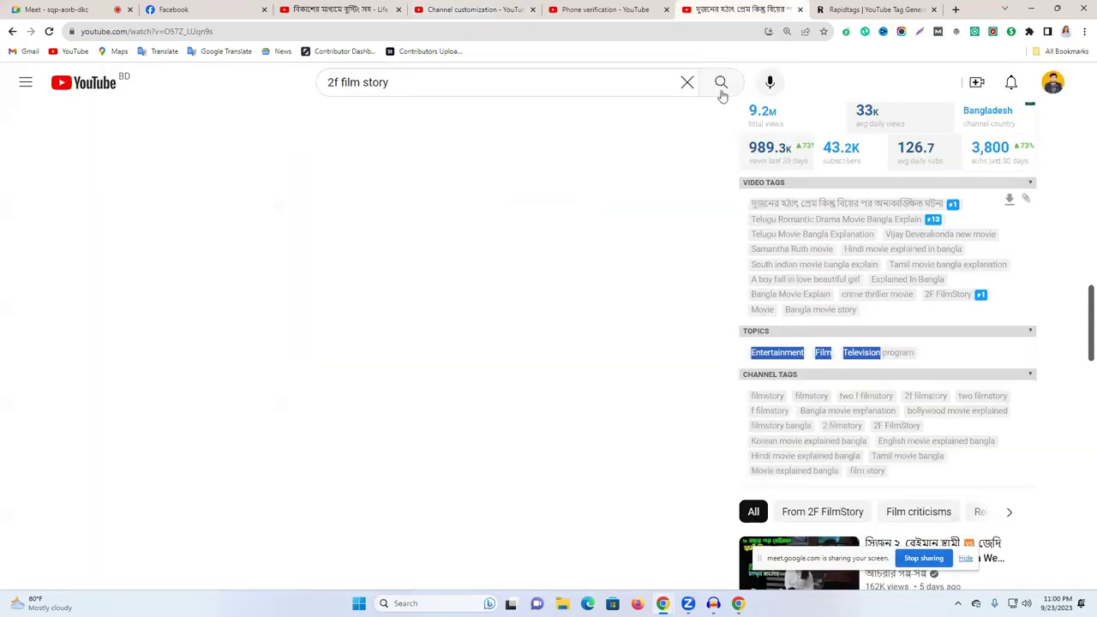
Scroll back up the reference video's watch page and bring up the account menu
scroll(666, 222, "up", 1)
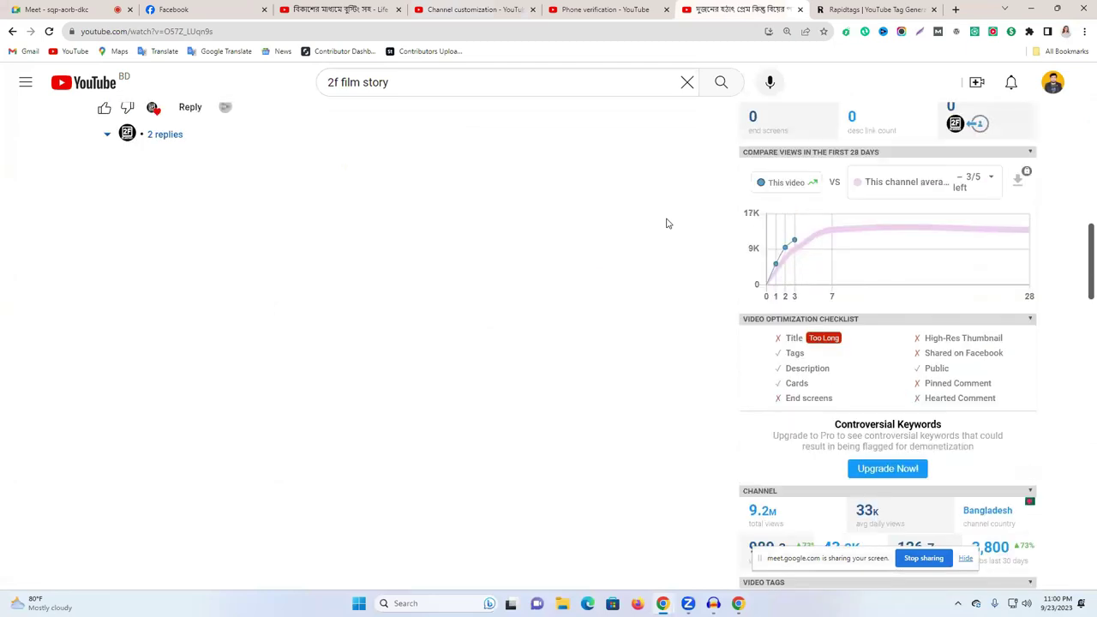
scroll(667, 223, "up", 2)
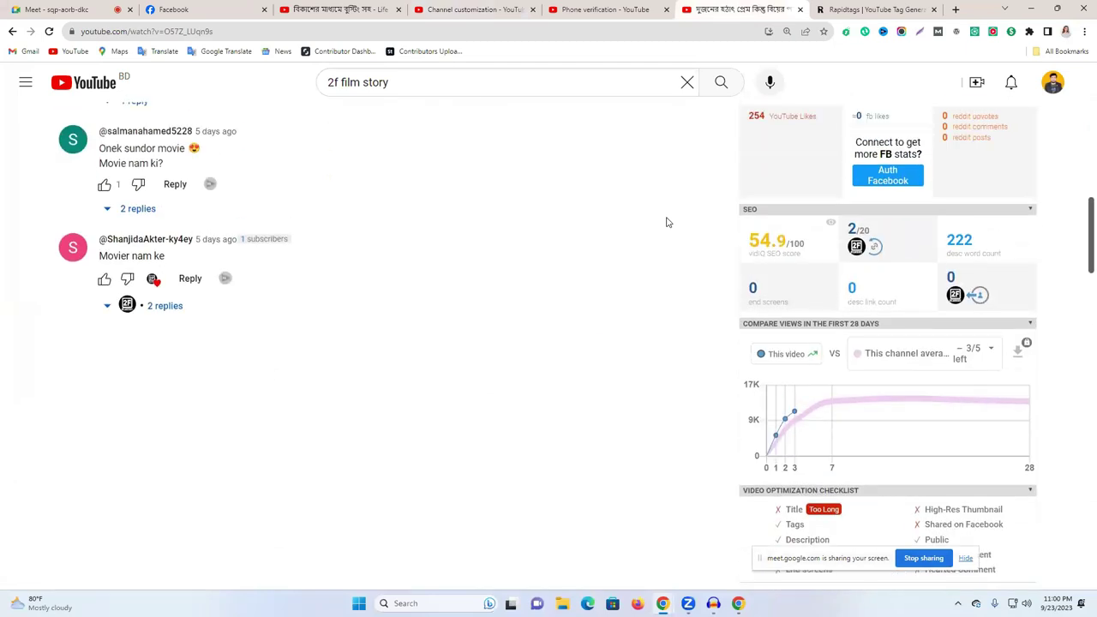
scroll(667, 223, "up", 5)
scroll(667, 222, "up", 4)
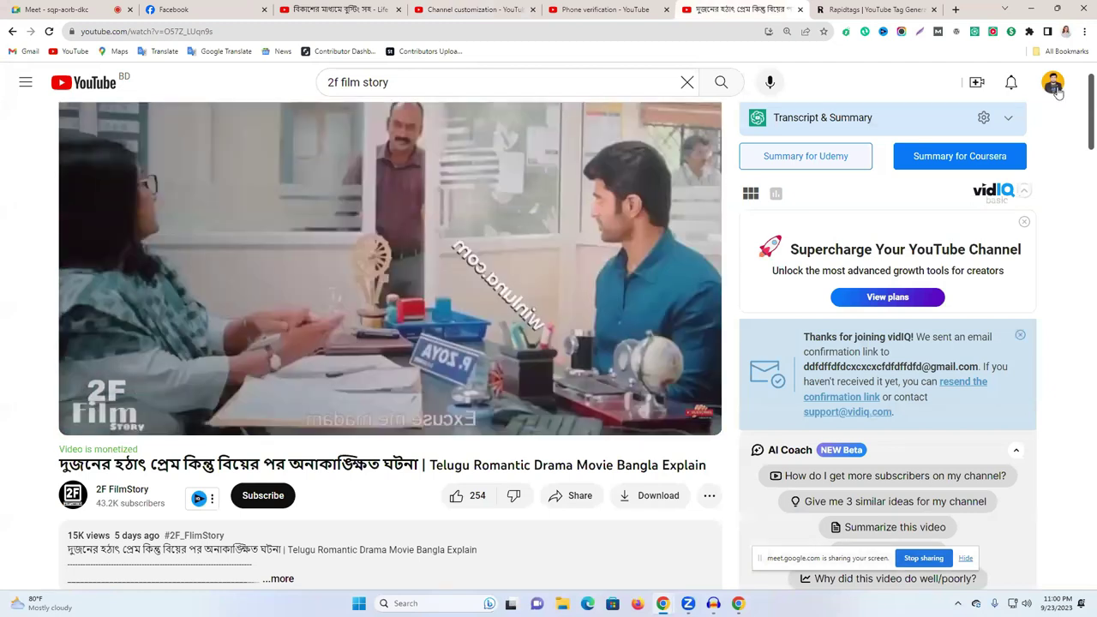
left_click(1054, 85)
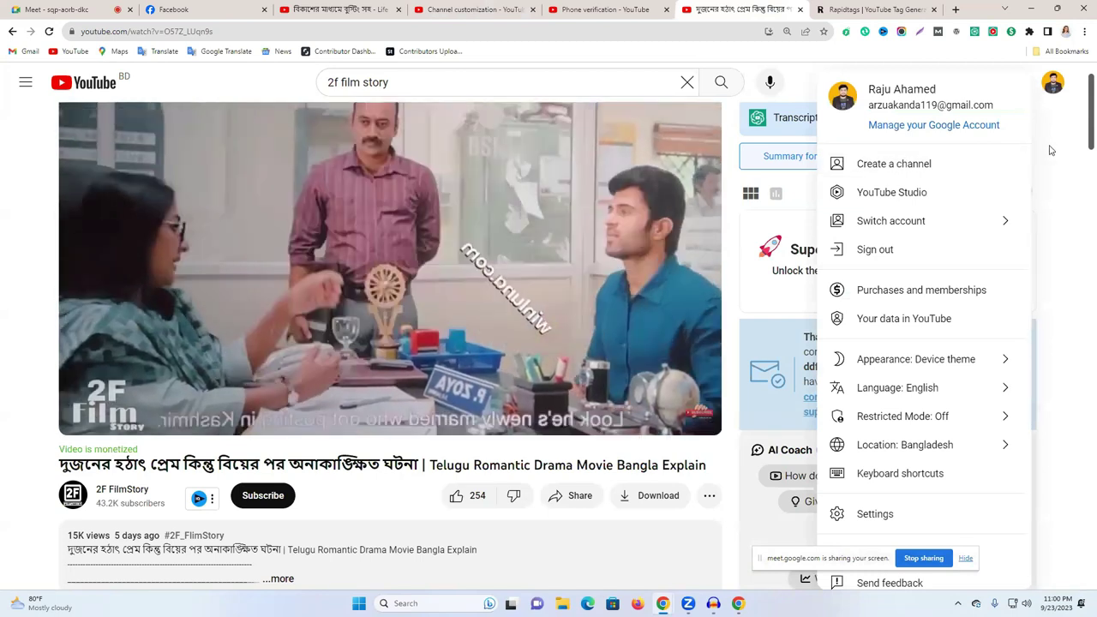
Return to the Studio upload defaults and expand the Visibility options
left_click(638, 9)
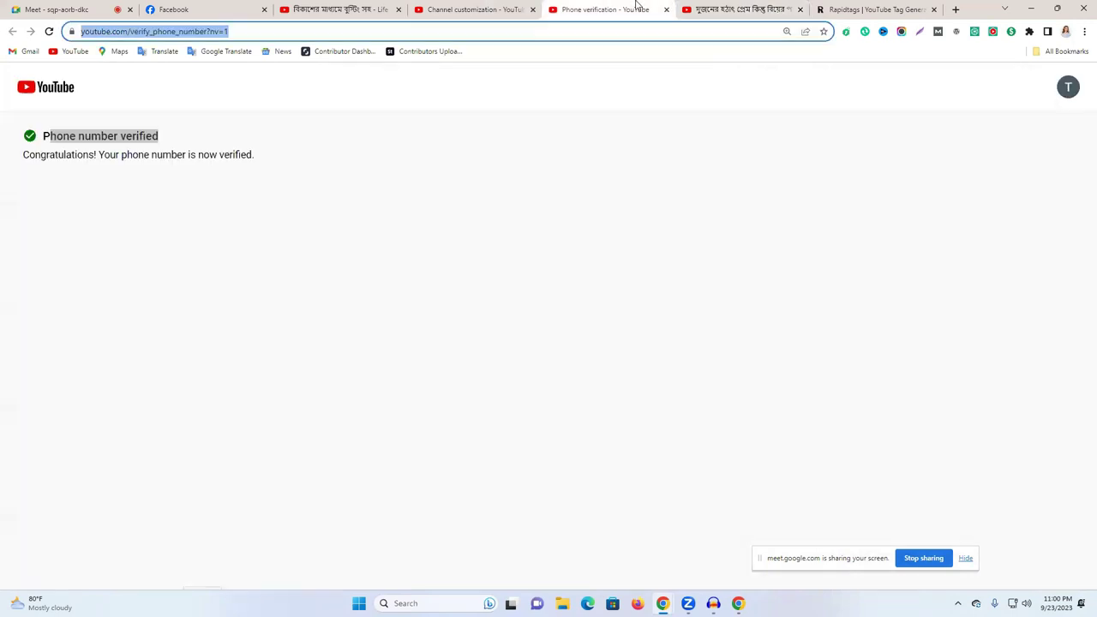
left_click(463, 9)
left_click(491, 382)
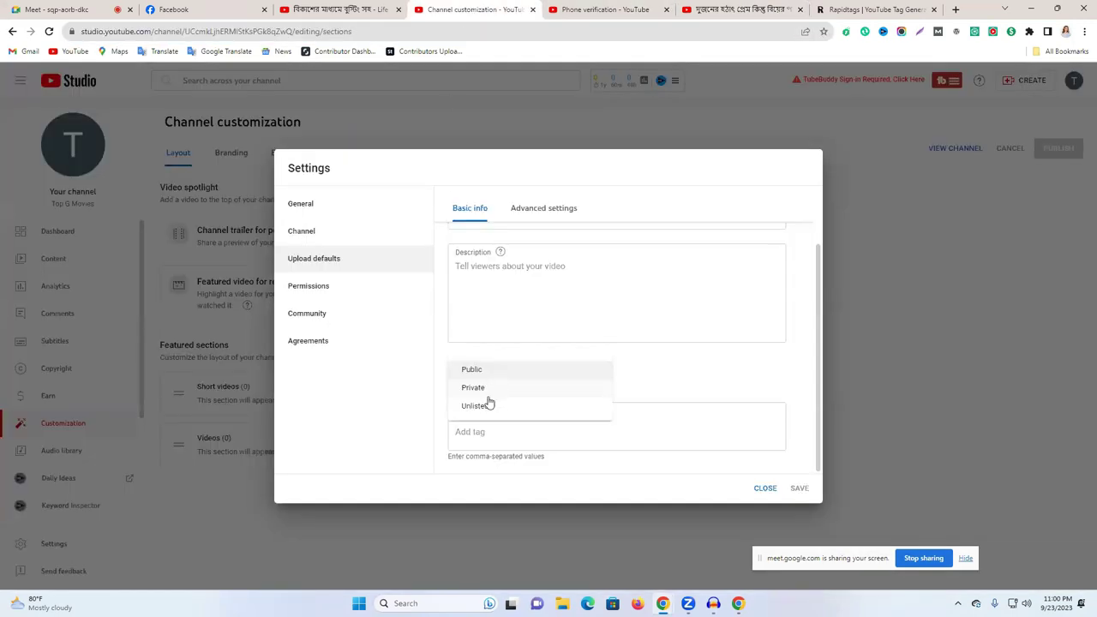
Set the default upload visibility to Unlisted, after briefly choosing Private, then view the phone verification tab
left_click(482, 385)
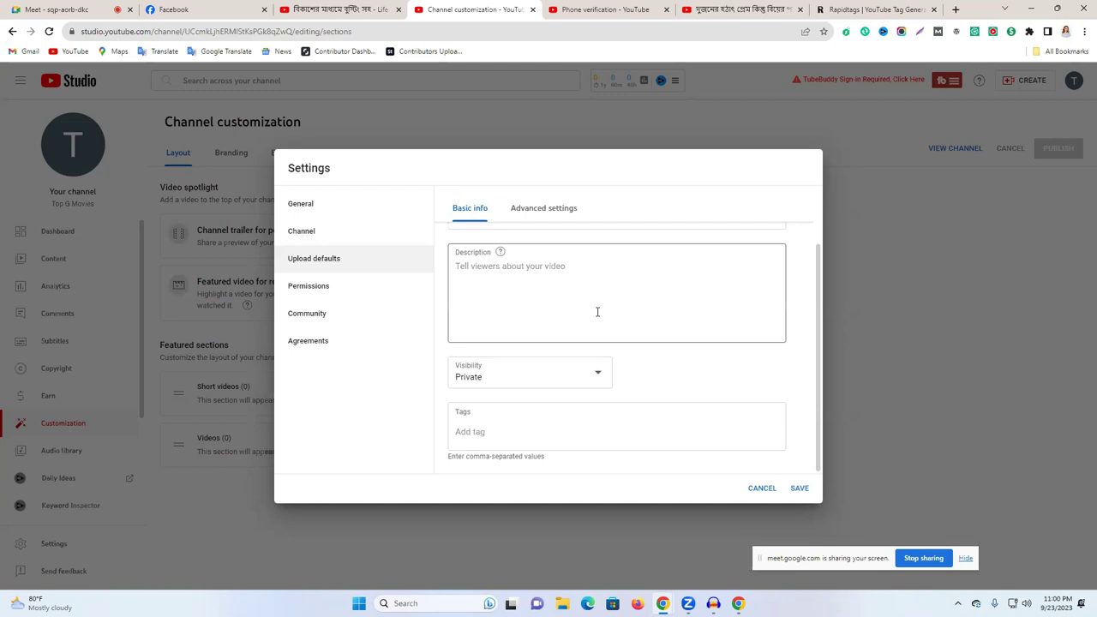
left_click(485, 384)
left_click(485, 405)
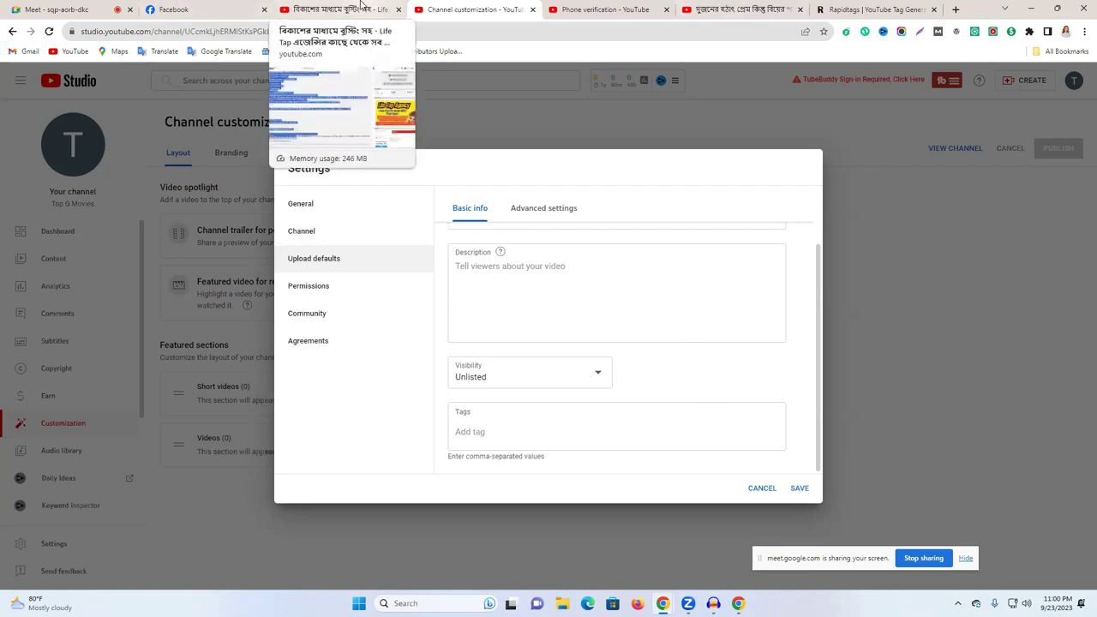
left_click(531, 374)
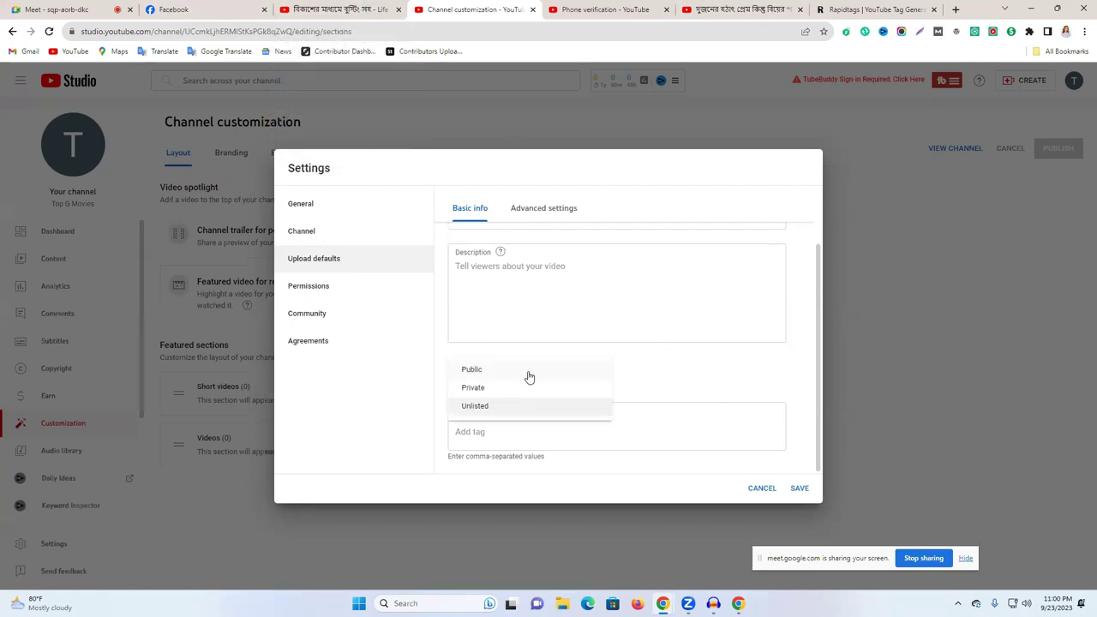
left_click(570, 10)
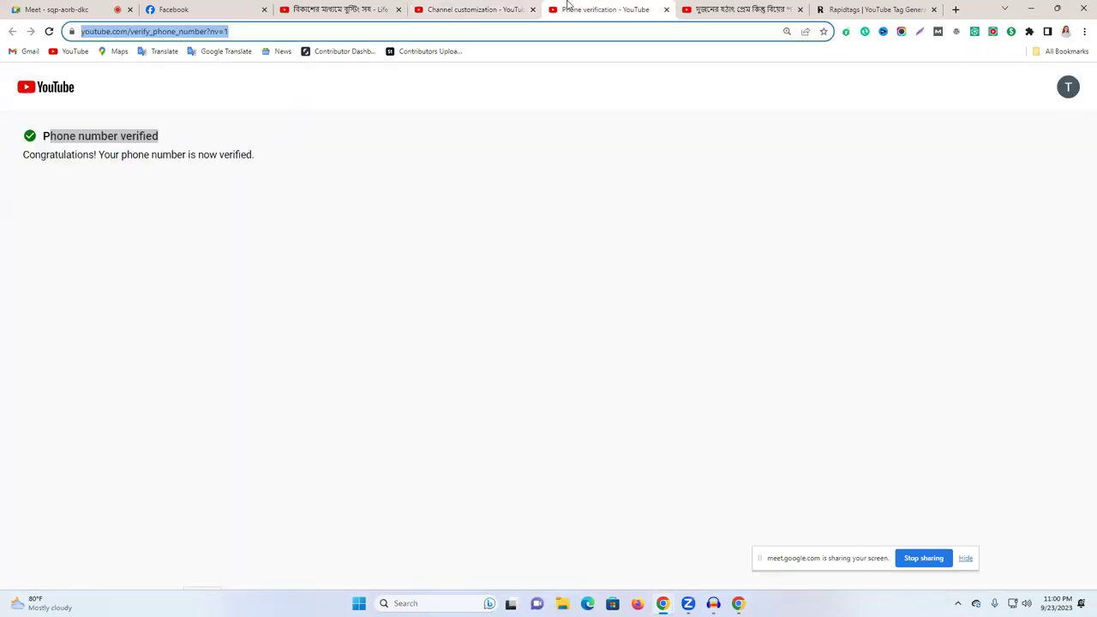
Close the account menu on the reference video tab and go back to Studio settings
left_click(736, 9)
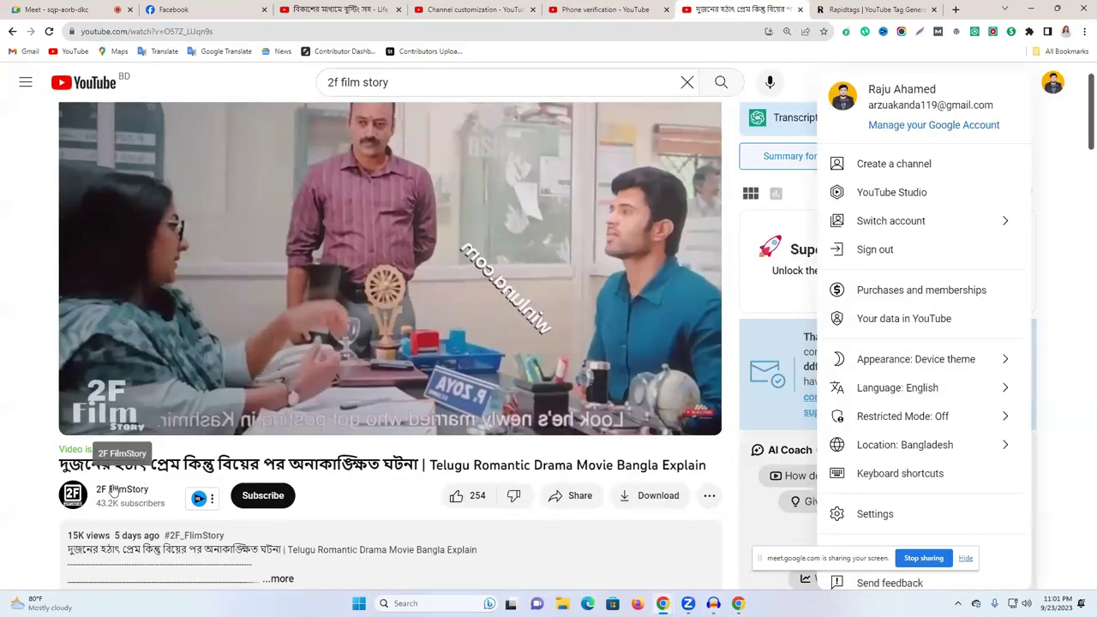
left_click(1067, 254)
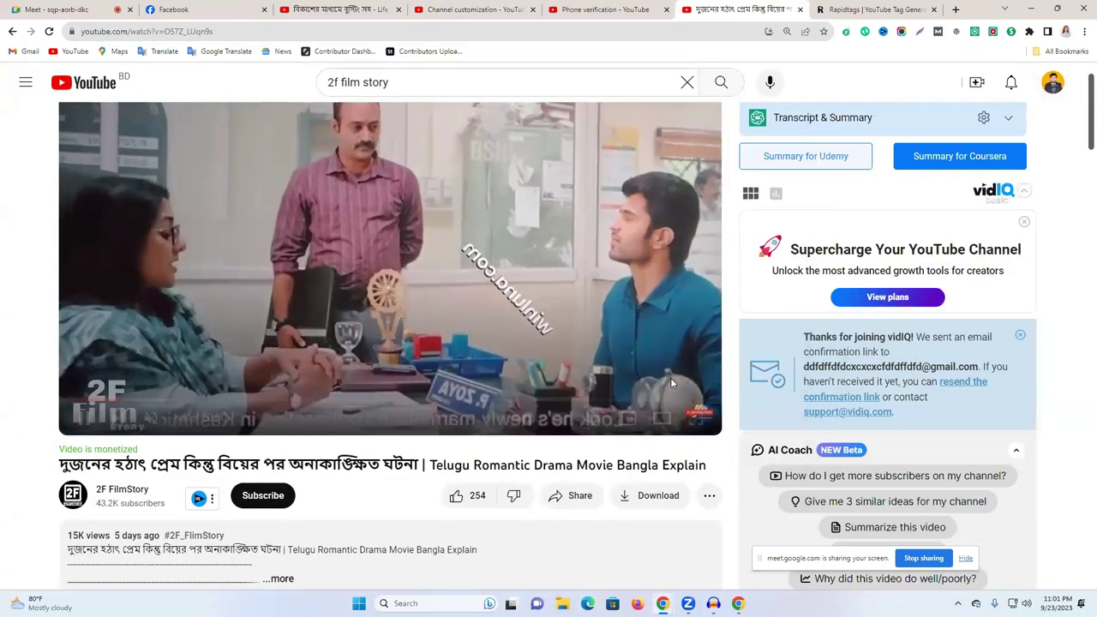
left_click(630, 6)
left_click(476, 10)
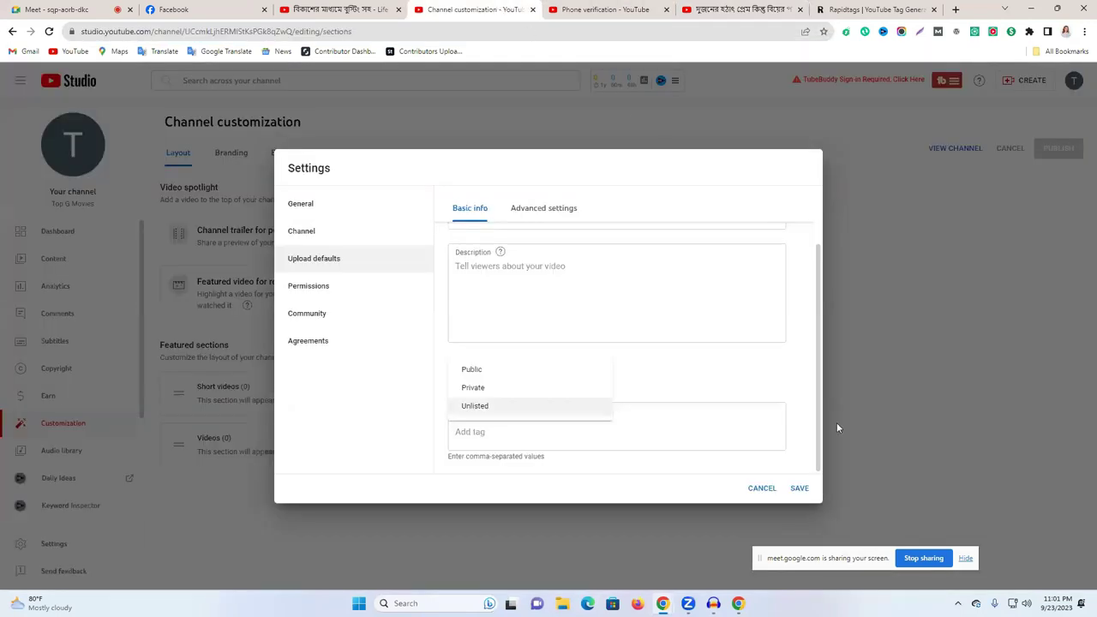
Check the Visibility options a few times, leaving the default at Unlisted
left_click(691, 370)
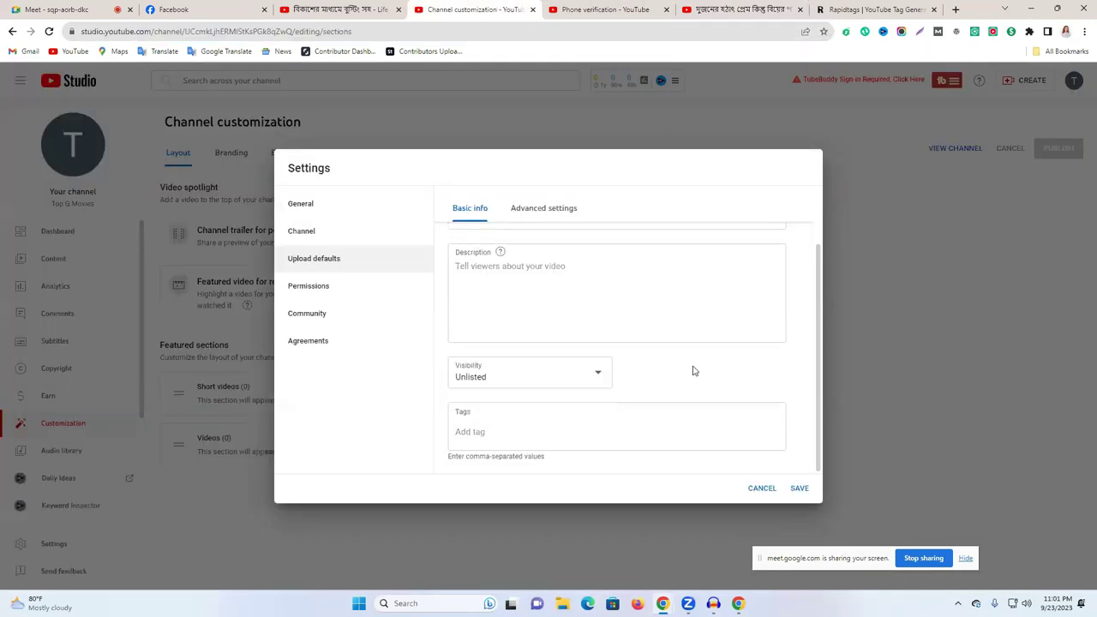
left_click(514, 377)
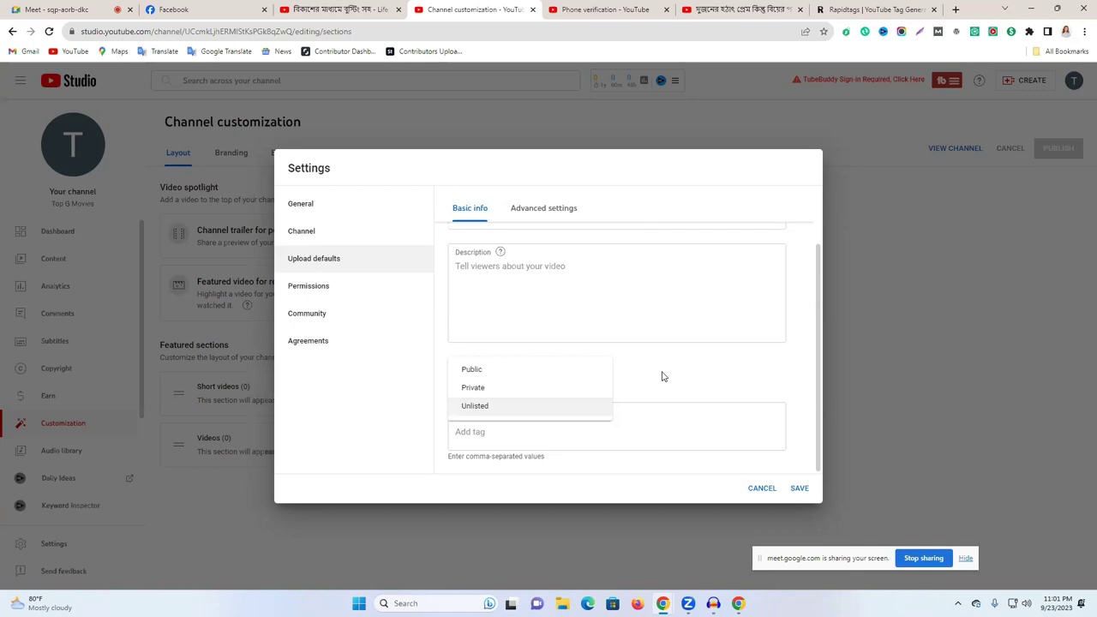
left_click(661, 376)
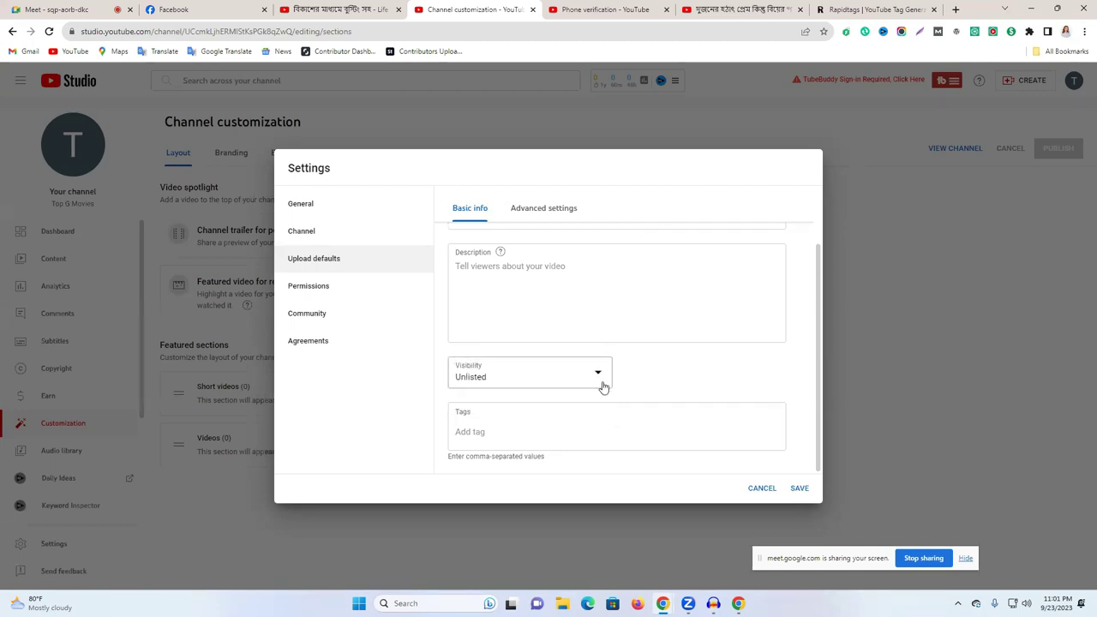
left_click(575, 380)
left_click(672, 376)
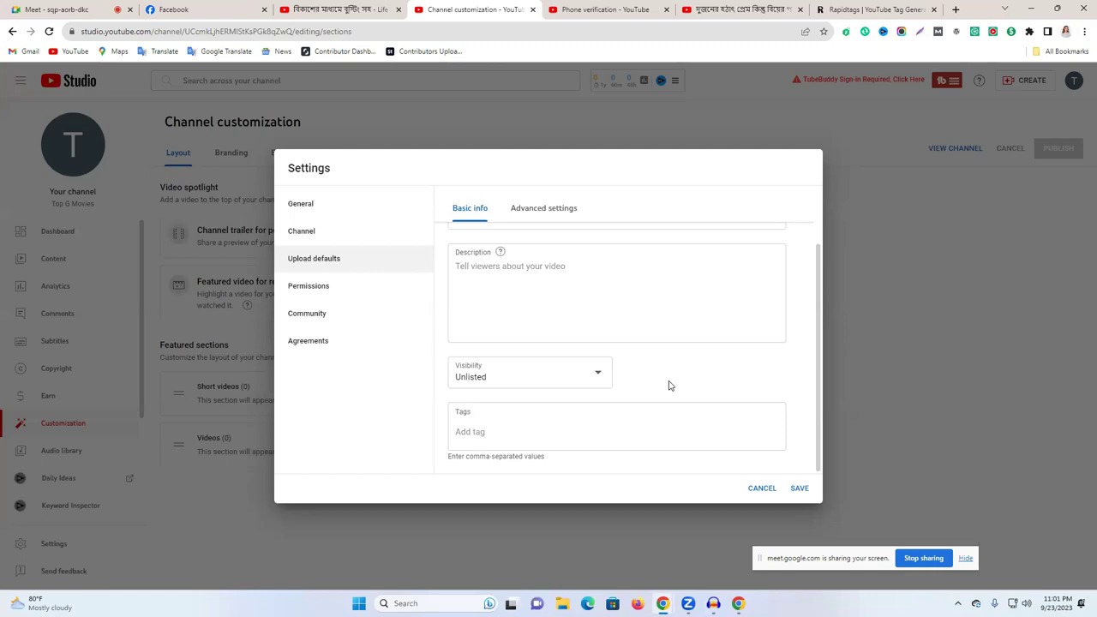
Change the default upload visibility to Public and go to the Permissions settings
left_click(514, 376)
left_click(492, 368)
left_click(375, 294)
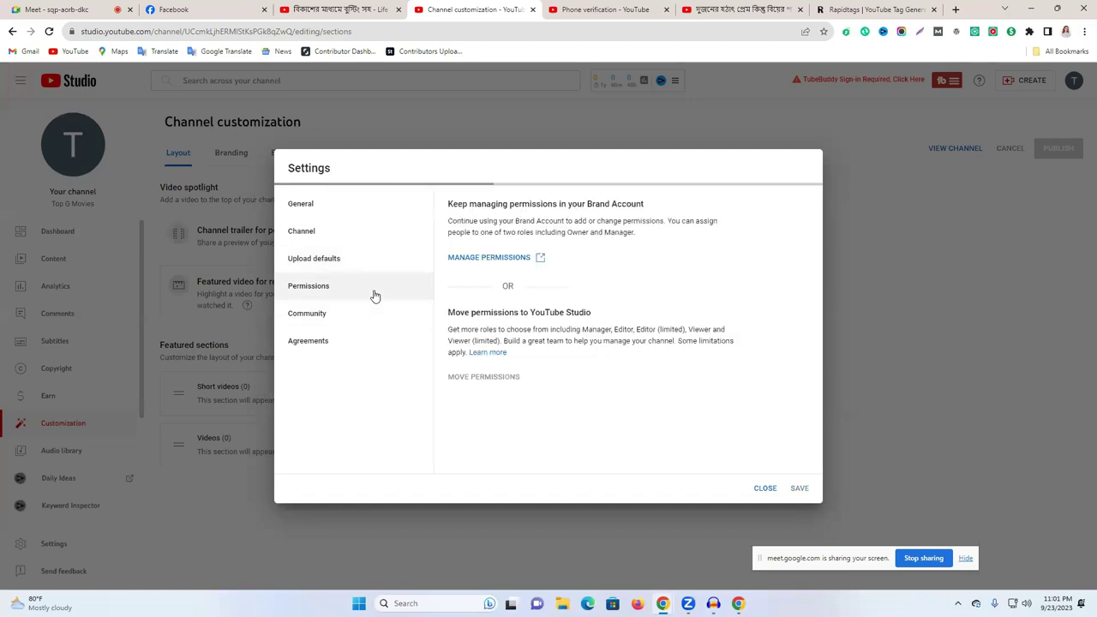
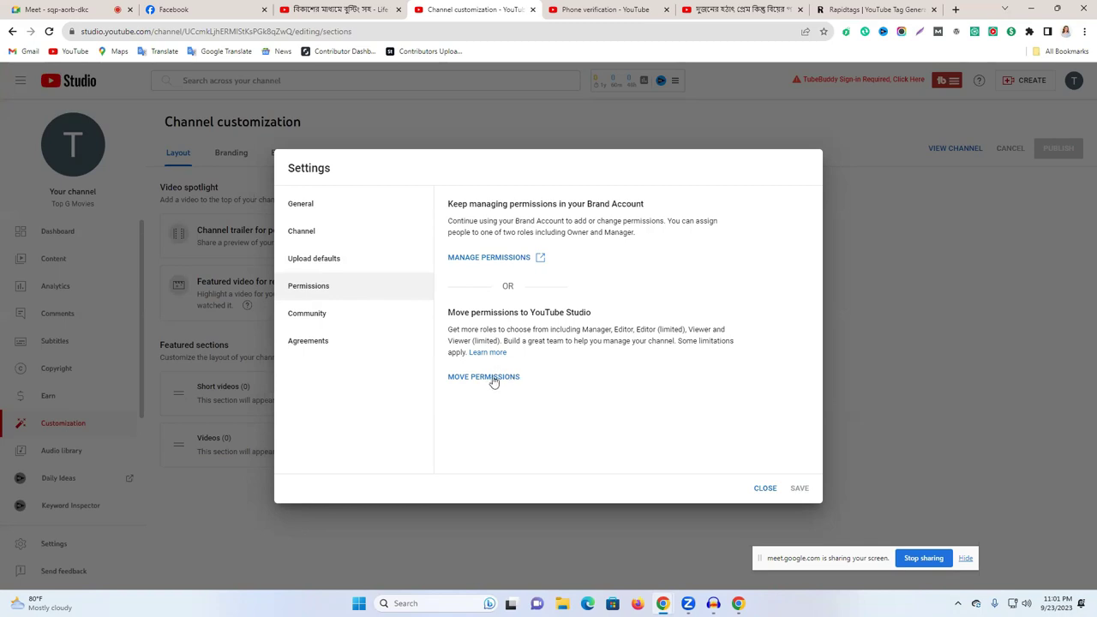
Open Manage Permissions for Top G Movies and confirm identity with the account password
left_click(480, 259)
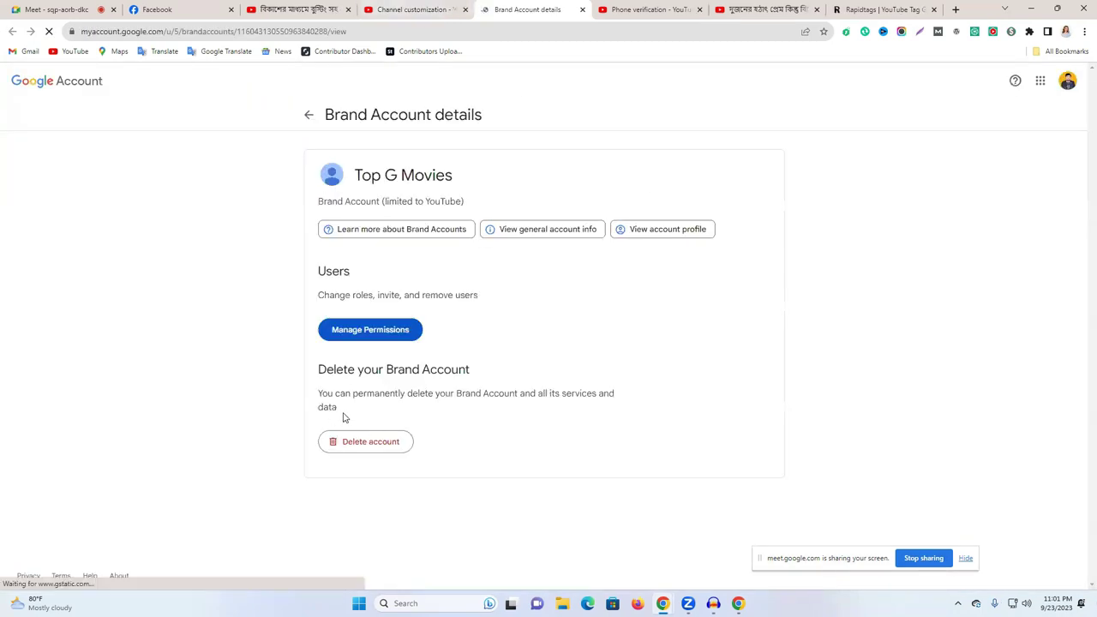
left_click(364, 332)
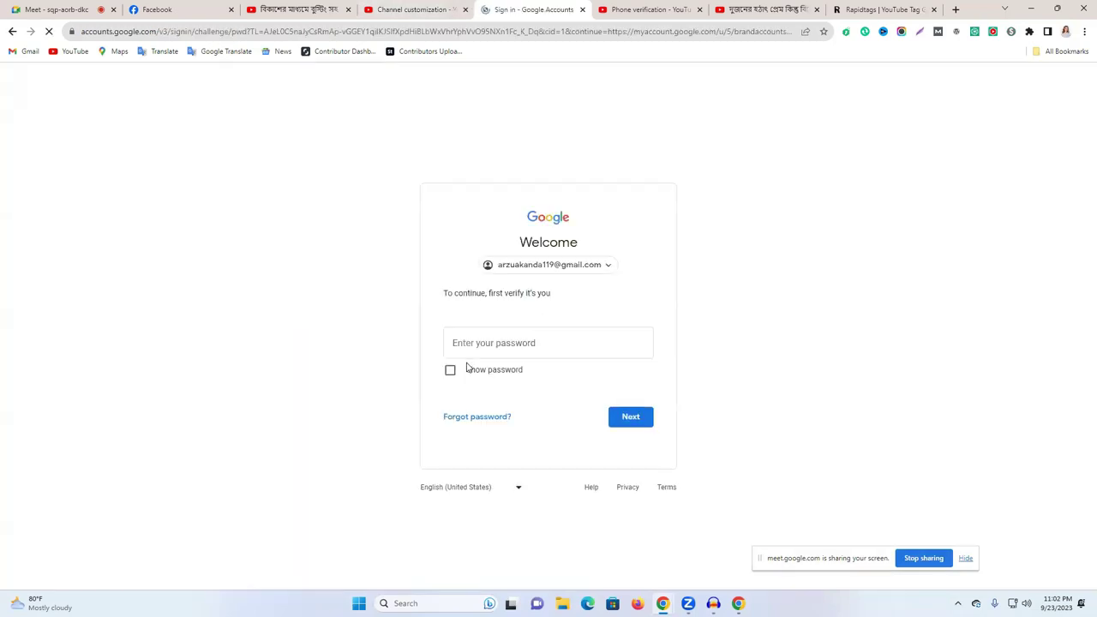
left_click(519, 355)
left_click(558, 385)
left_click(611, 409)
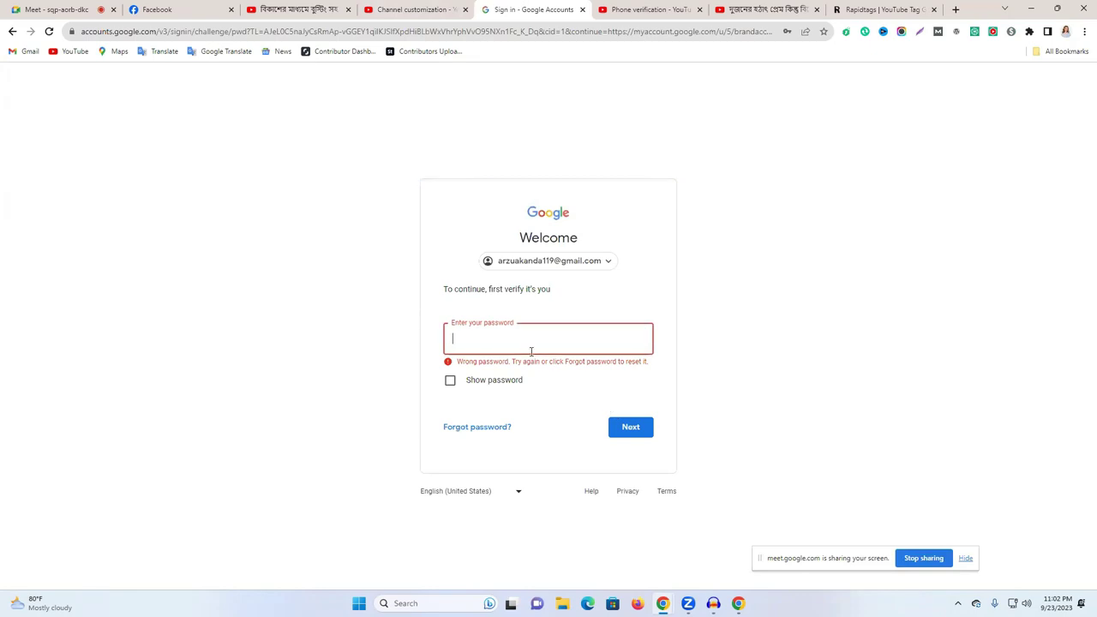
left_click(531, 351)
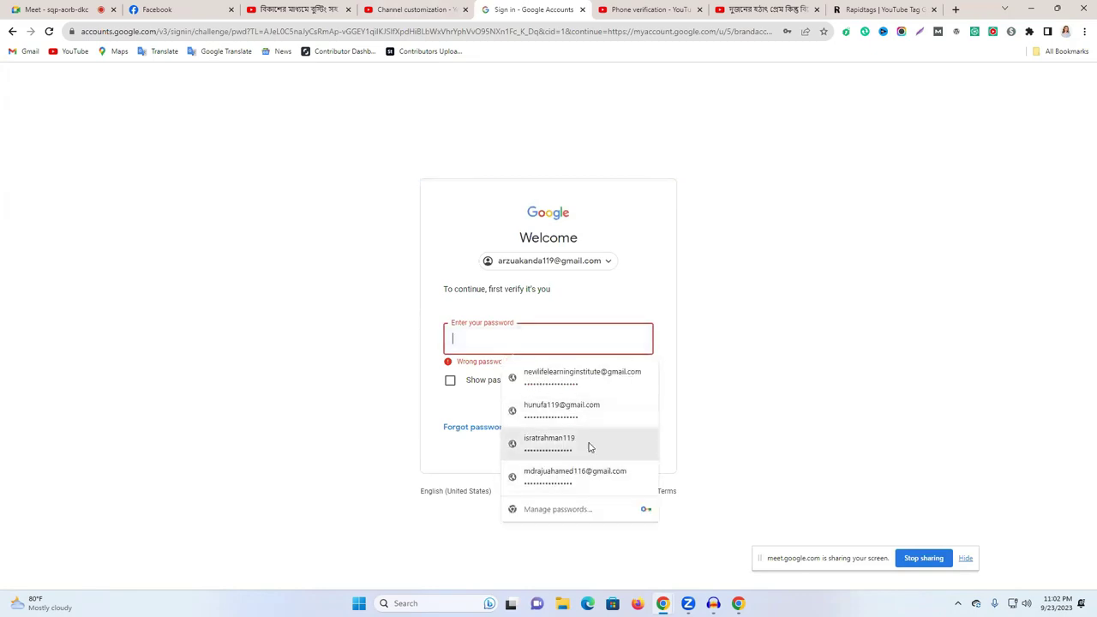
type("••")
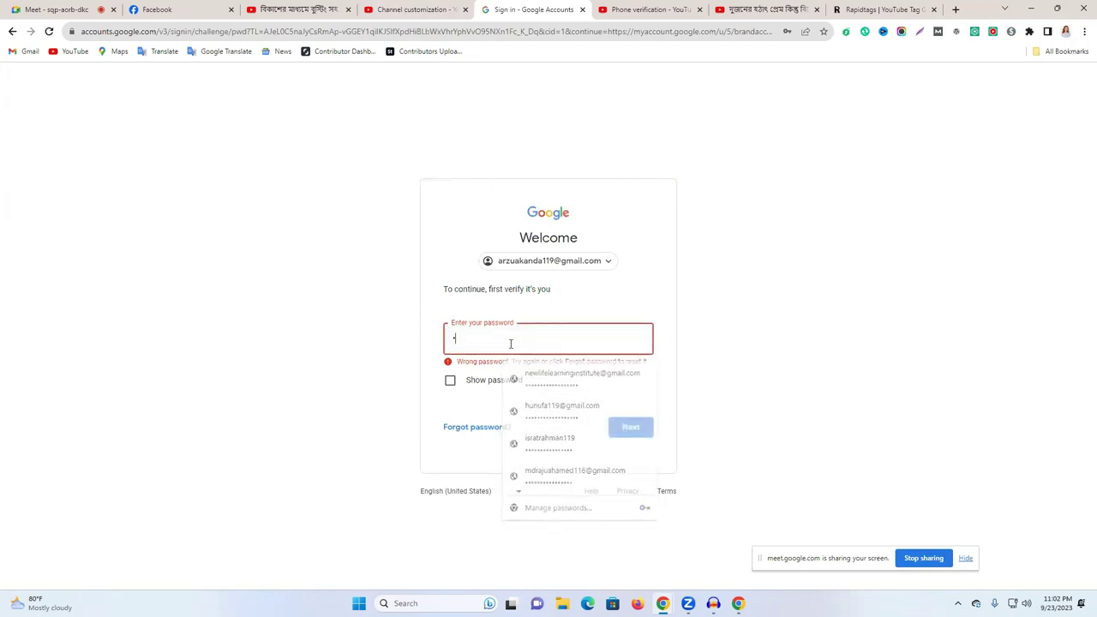
type("•••••••")
key("Return")
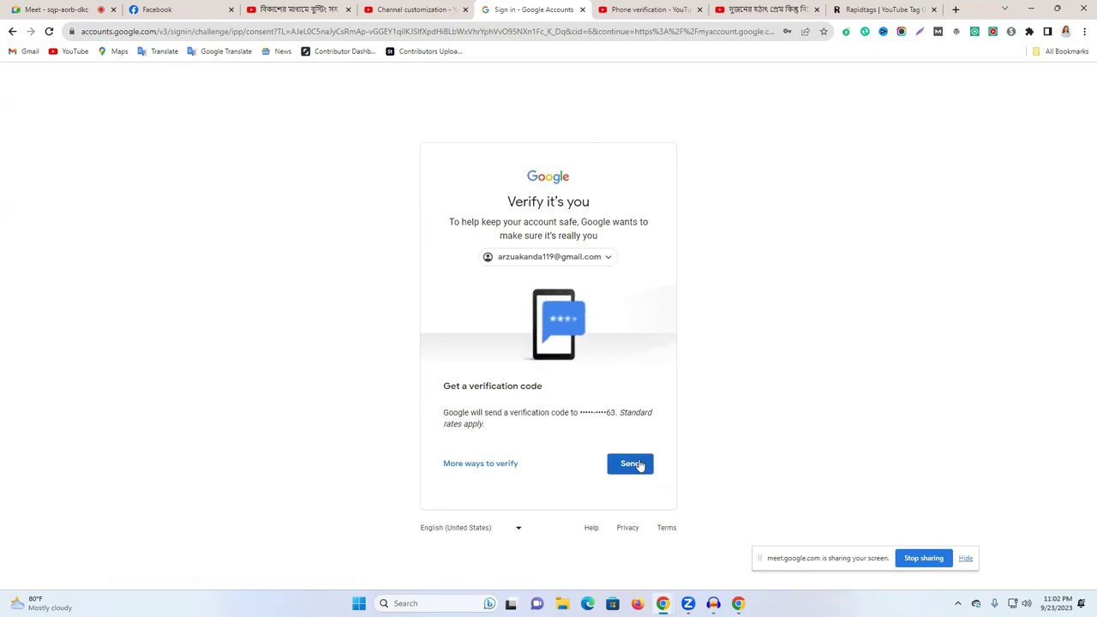
Finish identity verification with the 6-digit code sent by text message
left_click(638, 464)
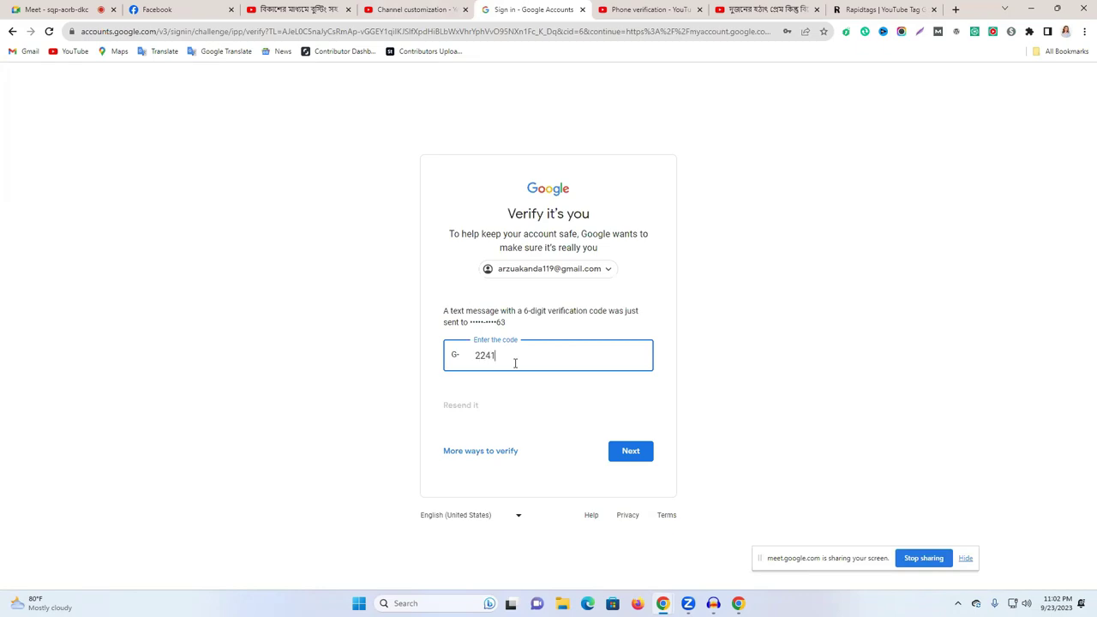
type("6")
left_click(633, 451)
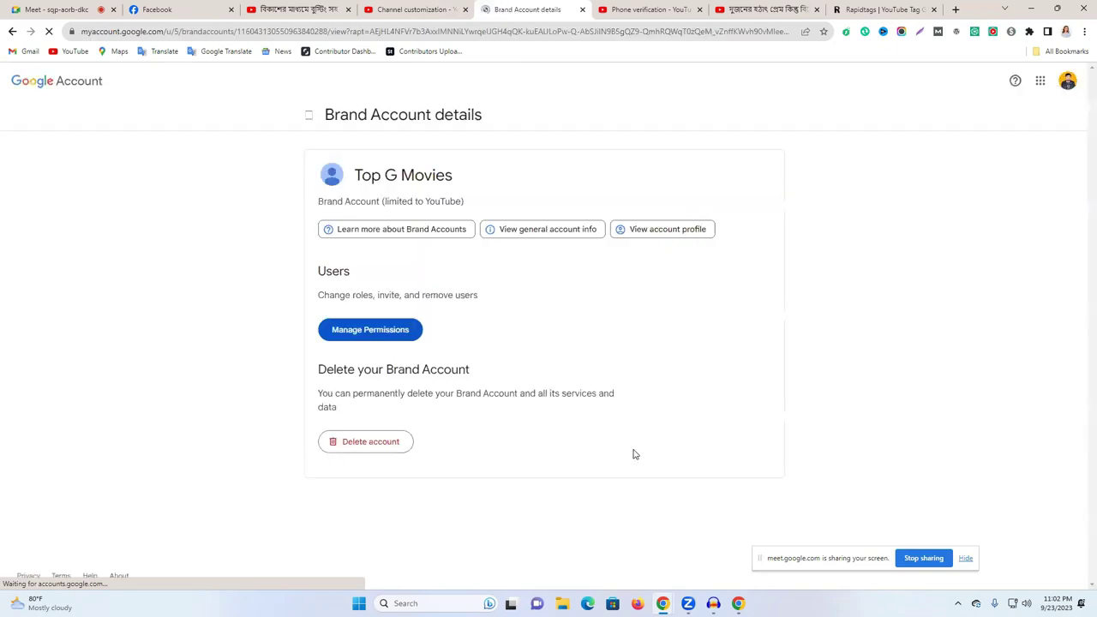
Start adding a new user to the Top G Movies account and enter the new user's e-mail address
left_click(340, 334)
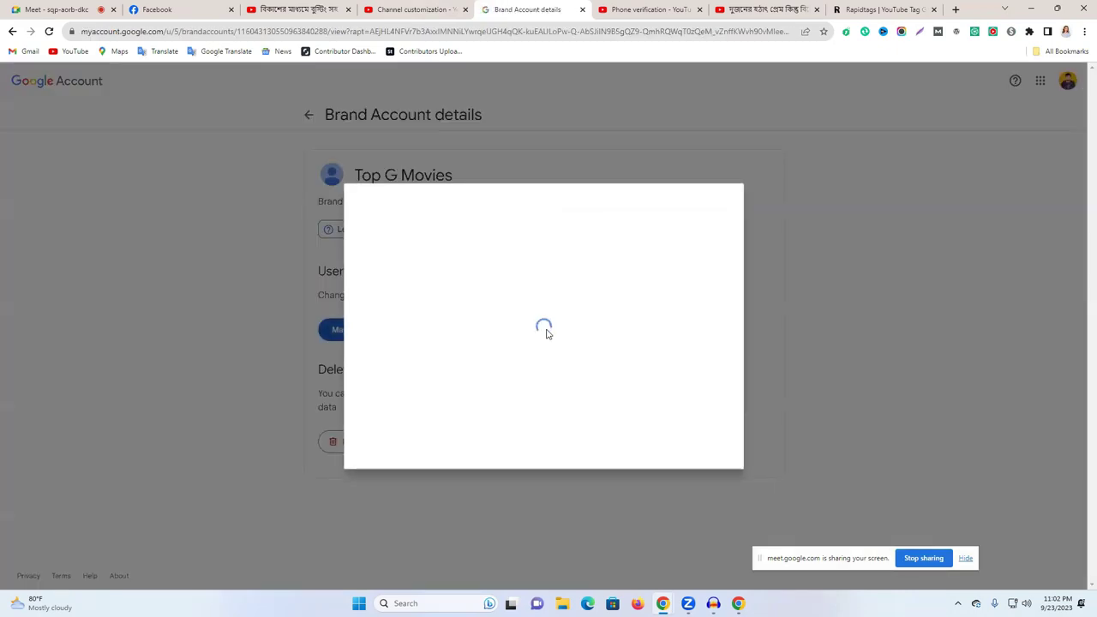
left_click(720, 208)
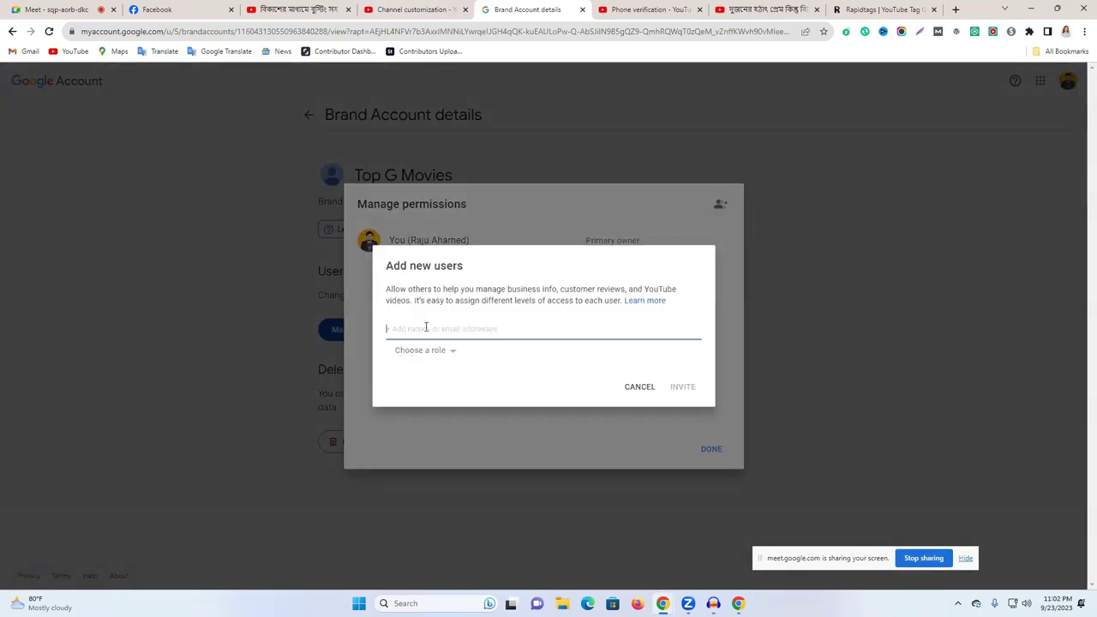
left_click(452, 352)
left_click(448, 332)
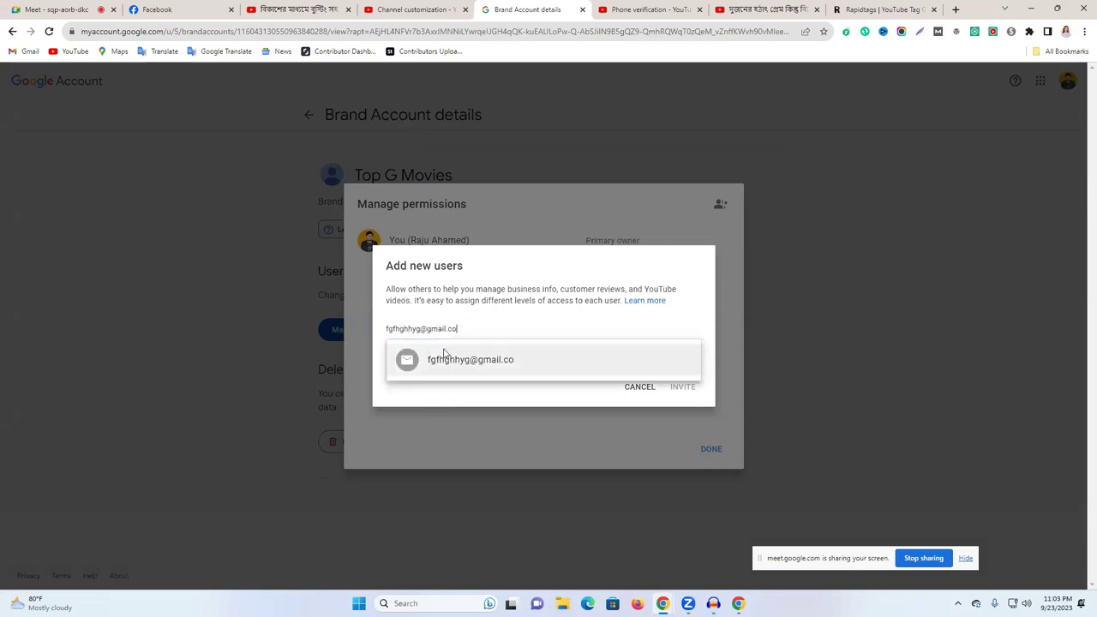
left_click(467, 363)
Pick the Manager role, then cancel the invite and close the Brand Account page
left_click(447, 348)
left_click(410, 387)
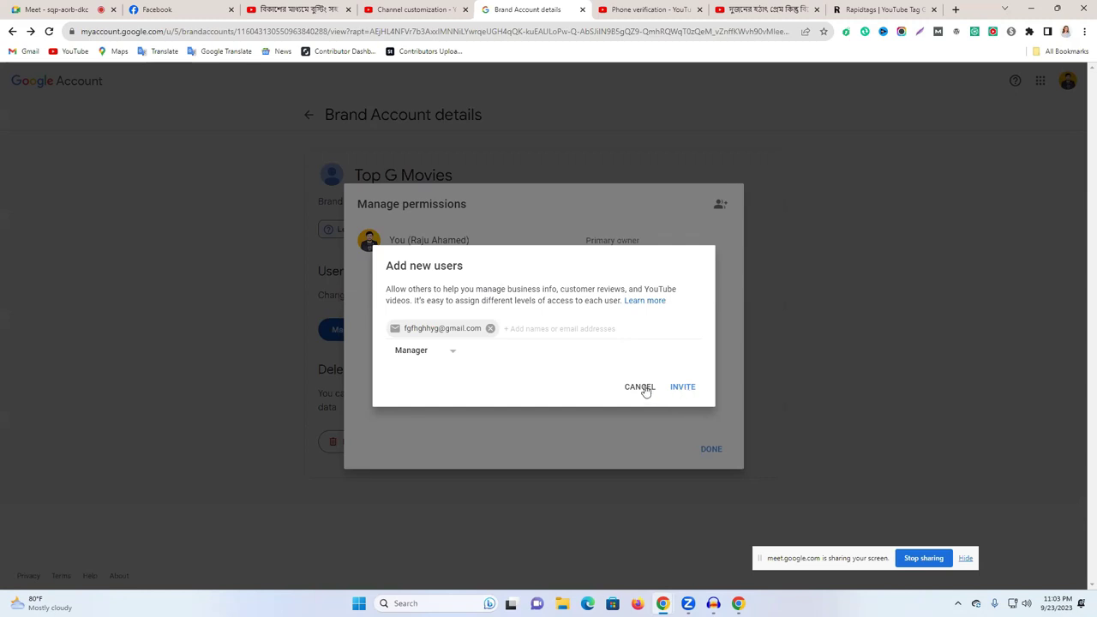
left_click(643, 389)
left_click(711, 449)
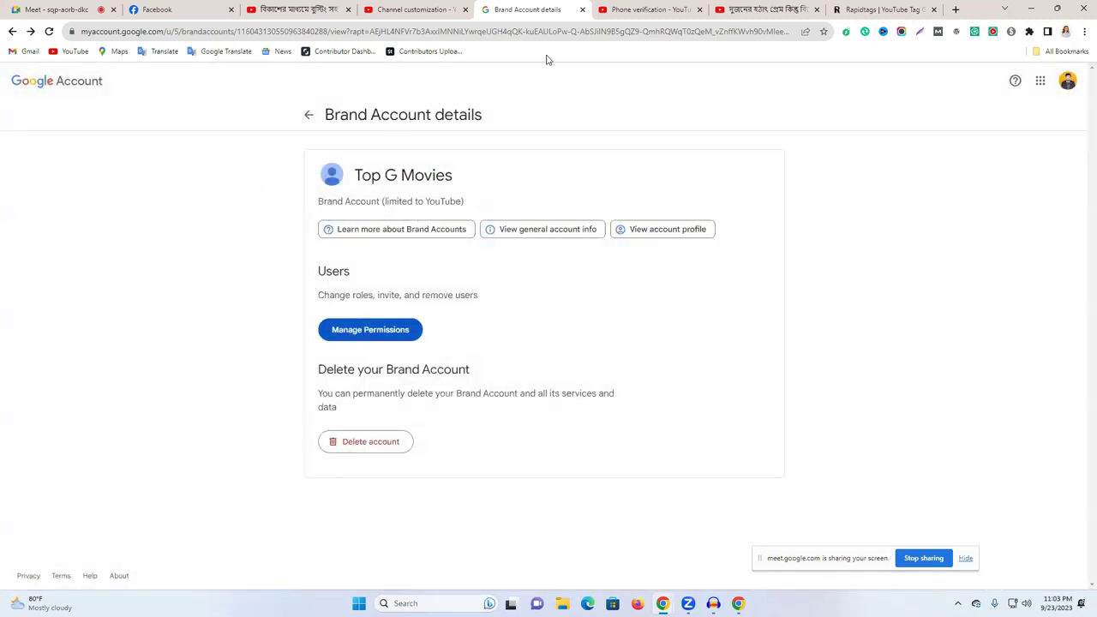
left_click(581, 11)
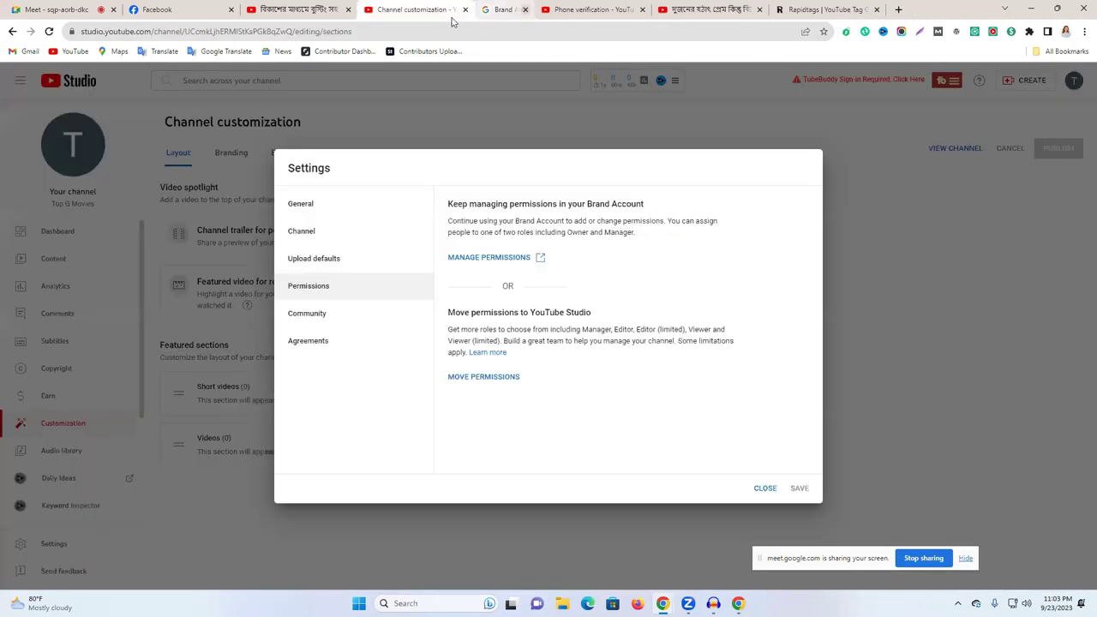
Look through the Community and Agreements channel settings, then close Settings
left_click(317, 312)
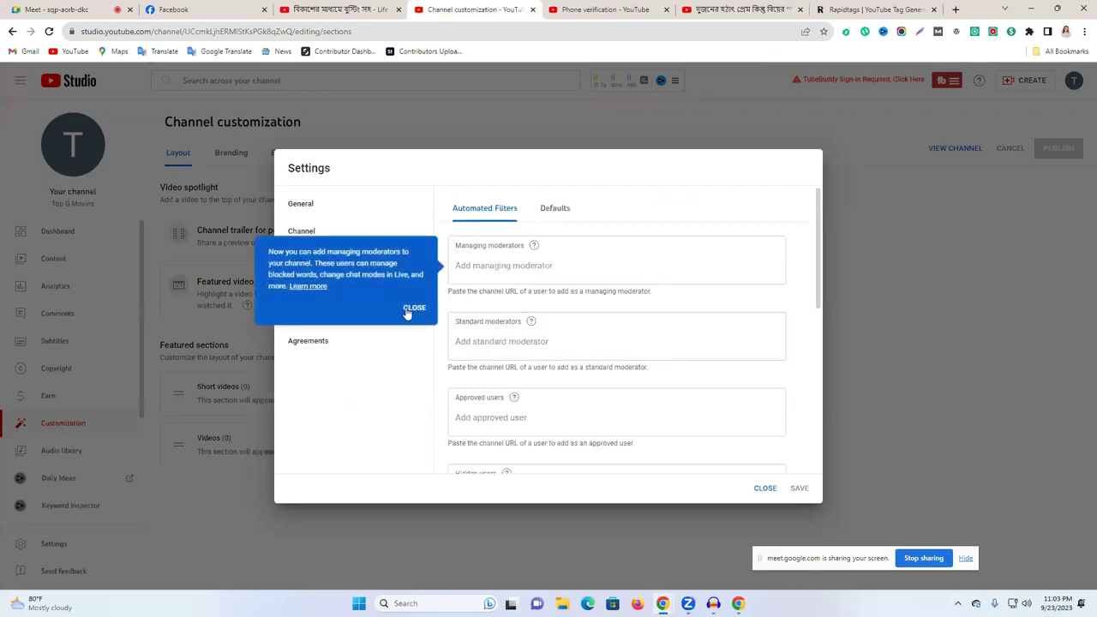
left_click(414, 308)
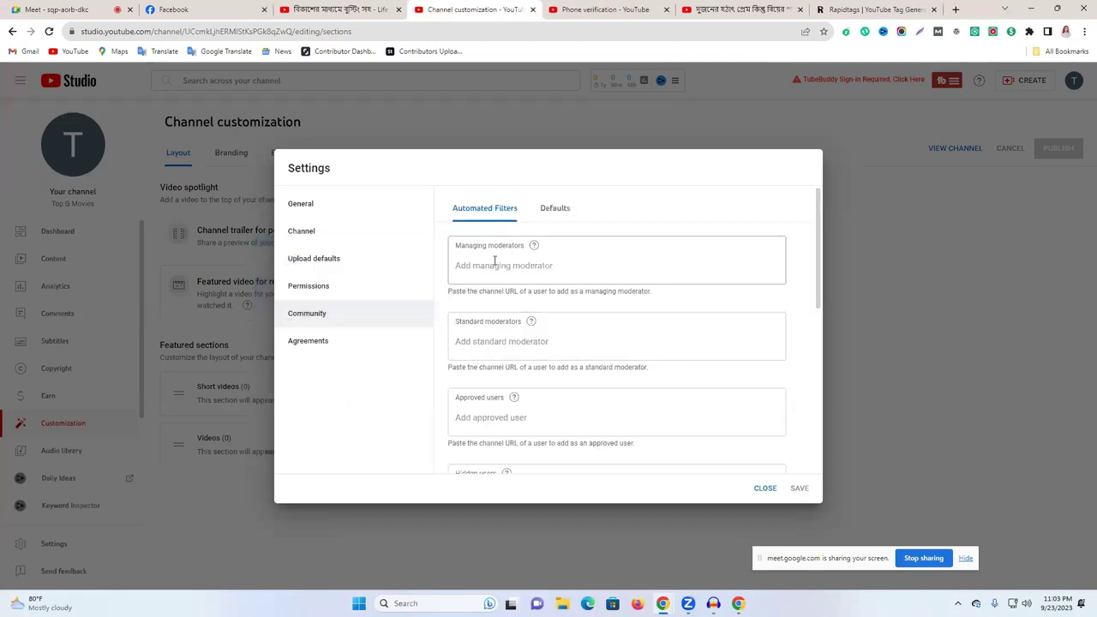
left_click(313, 342)
left_click(764, 488)
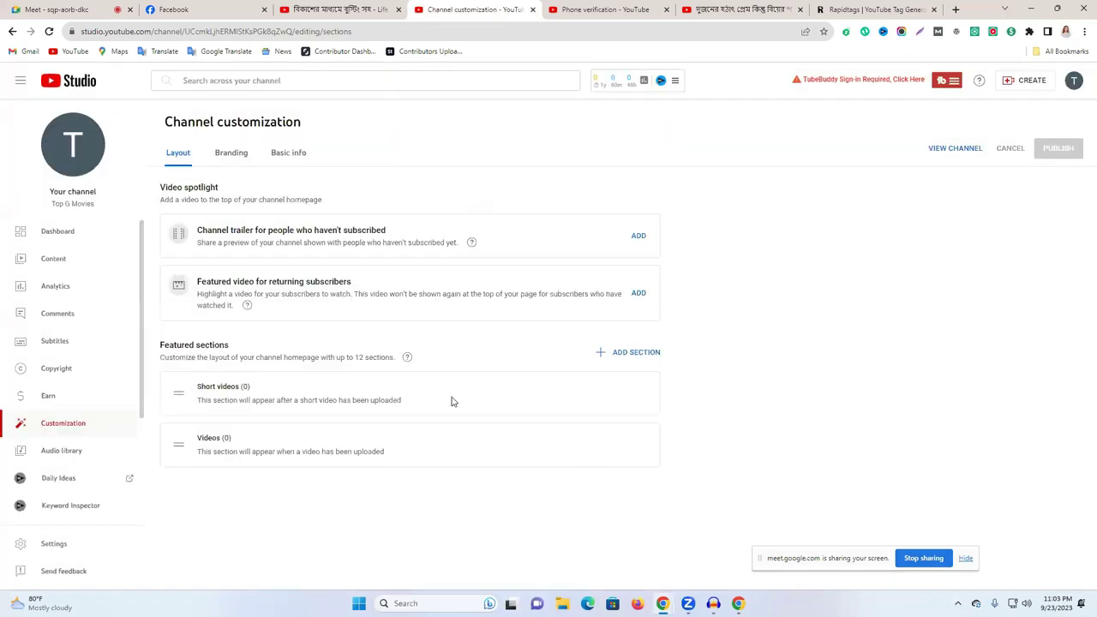
left_click(52, 549)
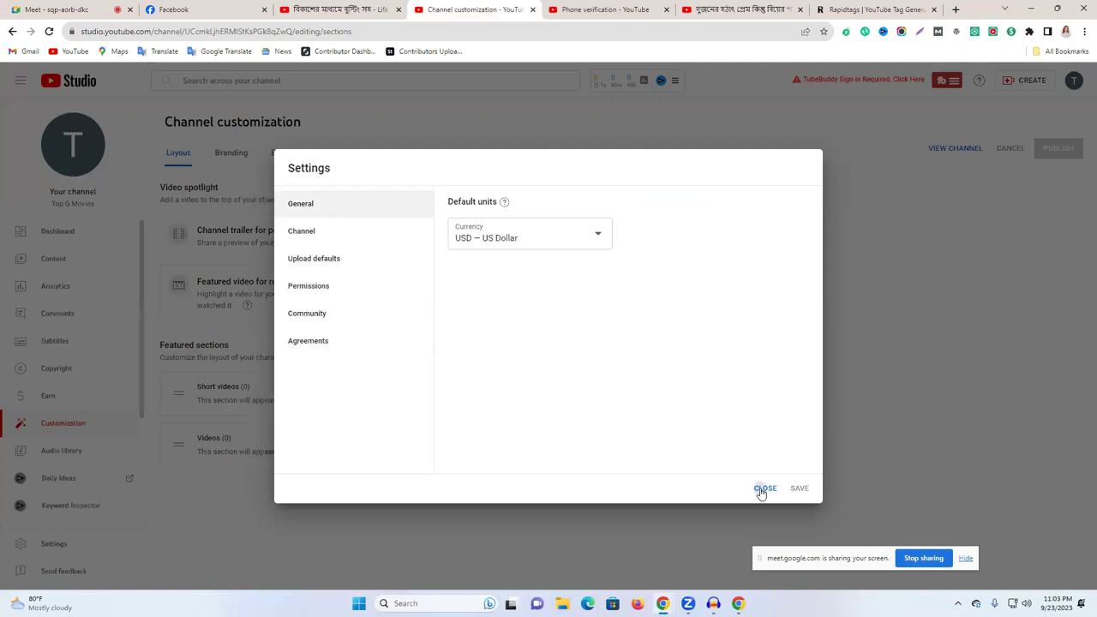
left_click(764, 488)
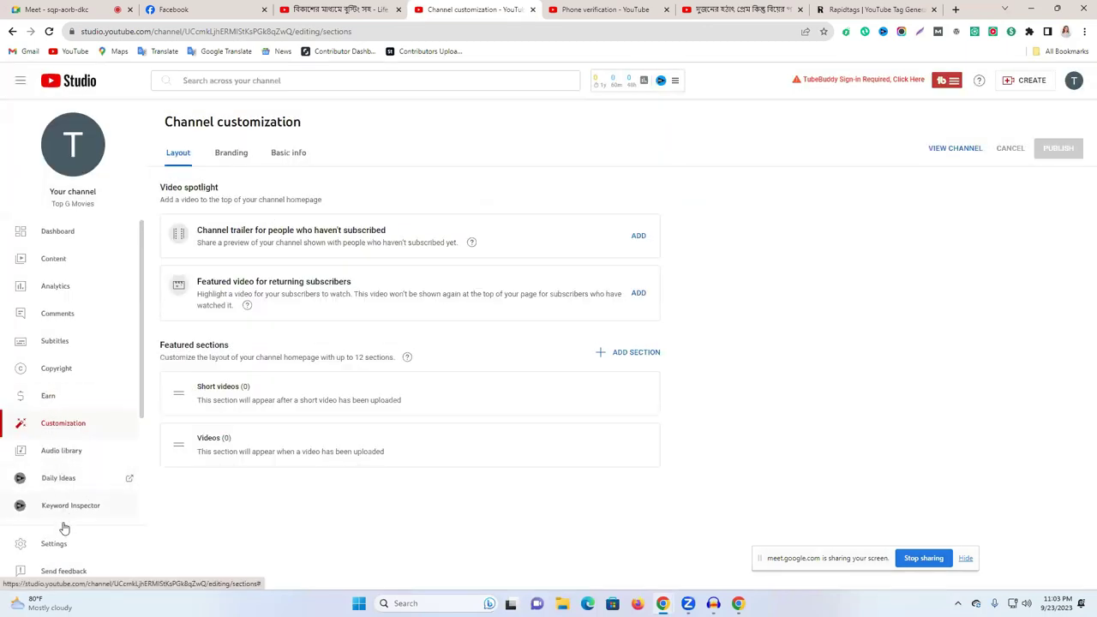
Return to Channel customization, then switch to the YouTube watch page
left_click(54, 430)
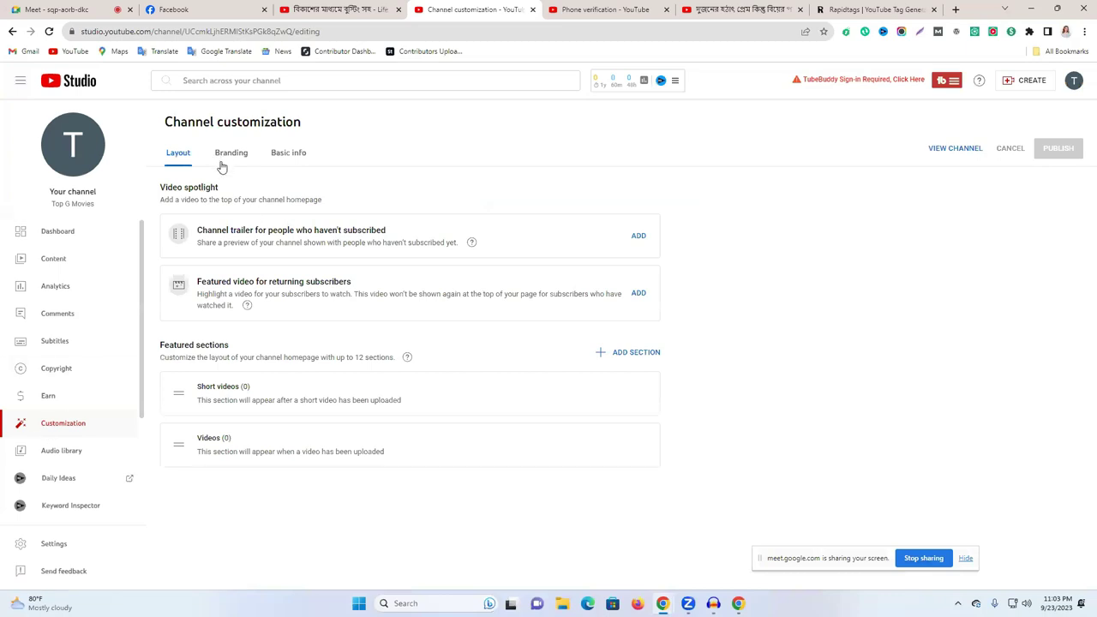
left_click(338, 9)
scroll(327, 210, "up", 10)
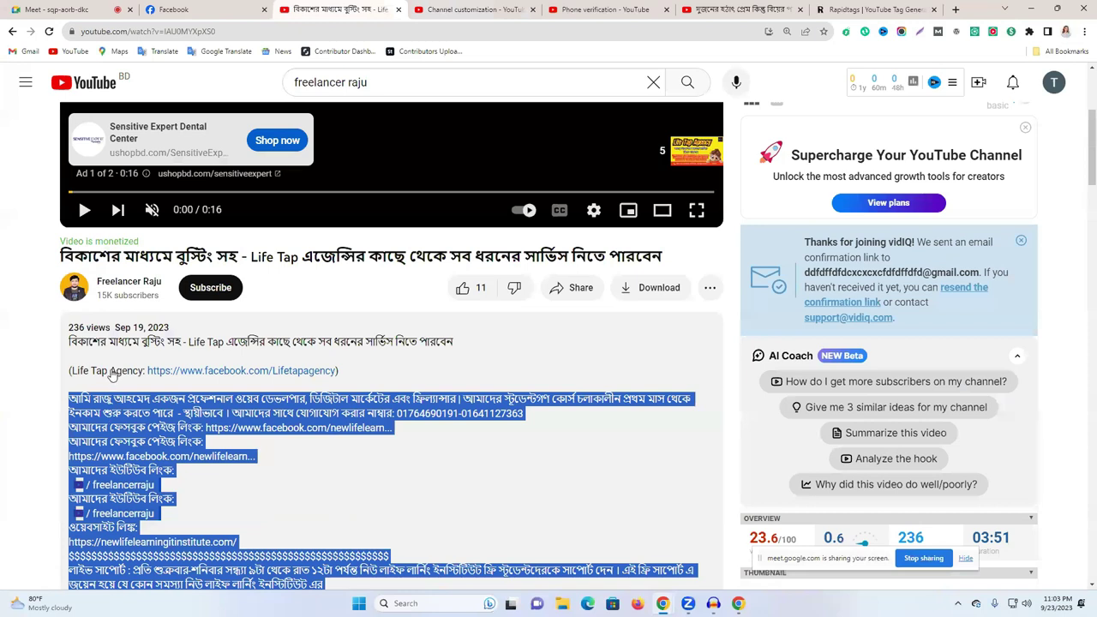
Open the Freelancer Raju channel and scroll through its video rows for reference
scroll(110, 377, "up", 1)
left_click(125, 344)
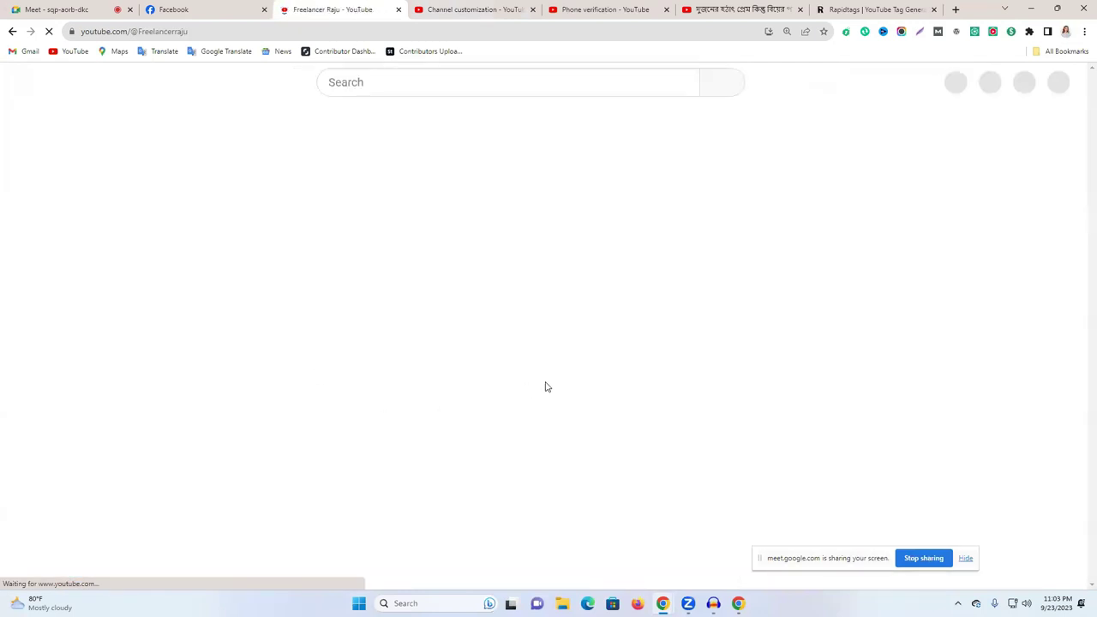
scroll(412, 478, "down", 1)
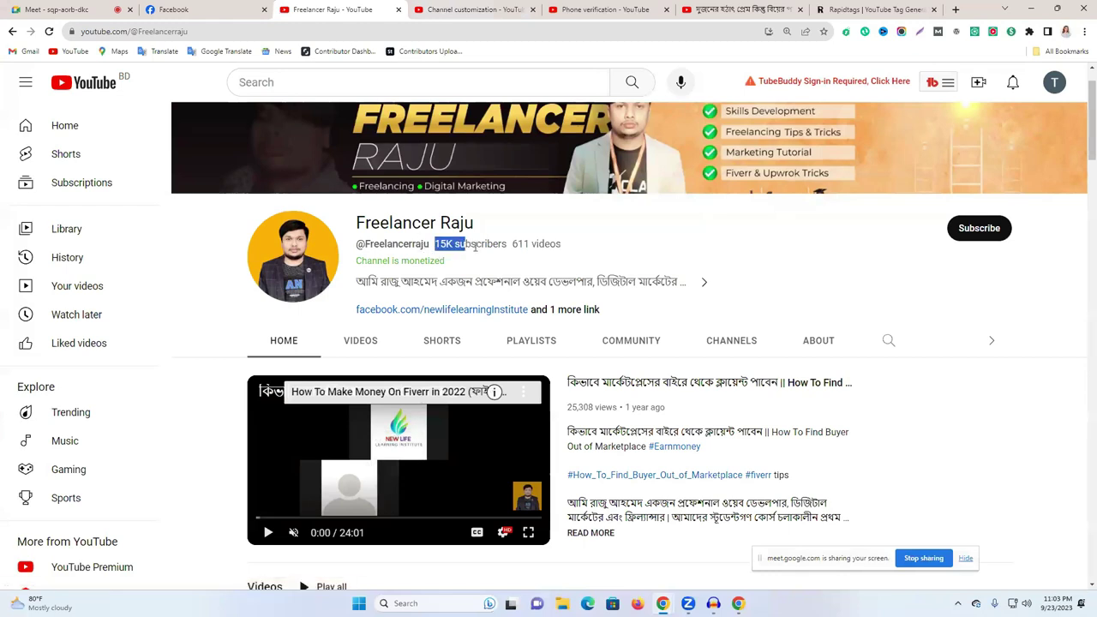
scroll(332, 252, "down", 2)
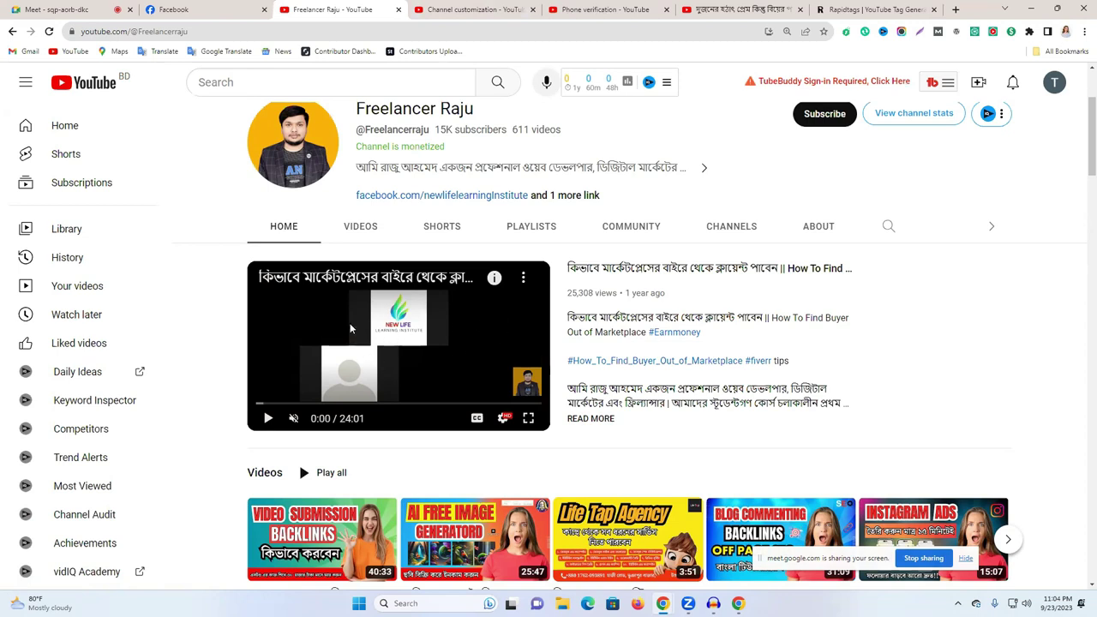
key("ctrl+Tab")
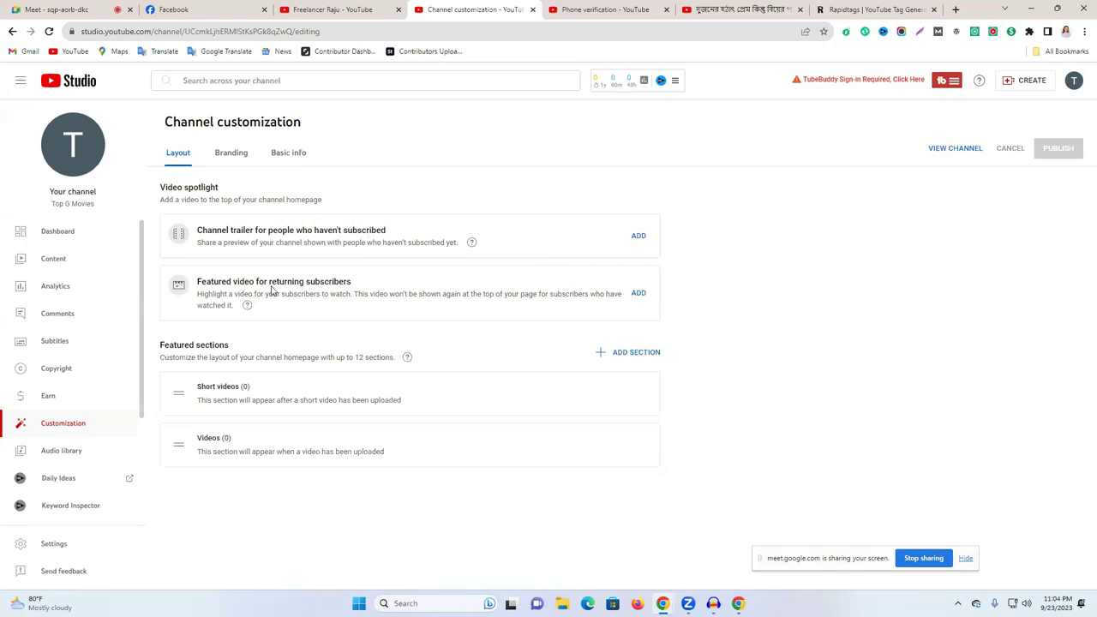
left_click(337, 10)
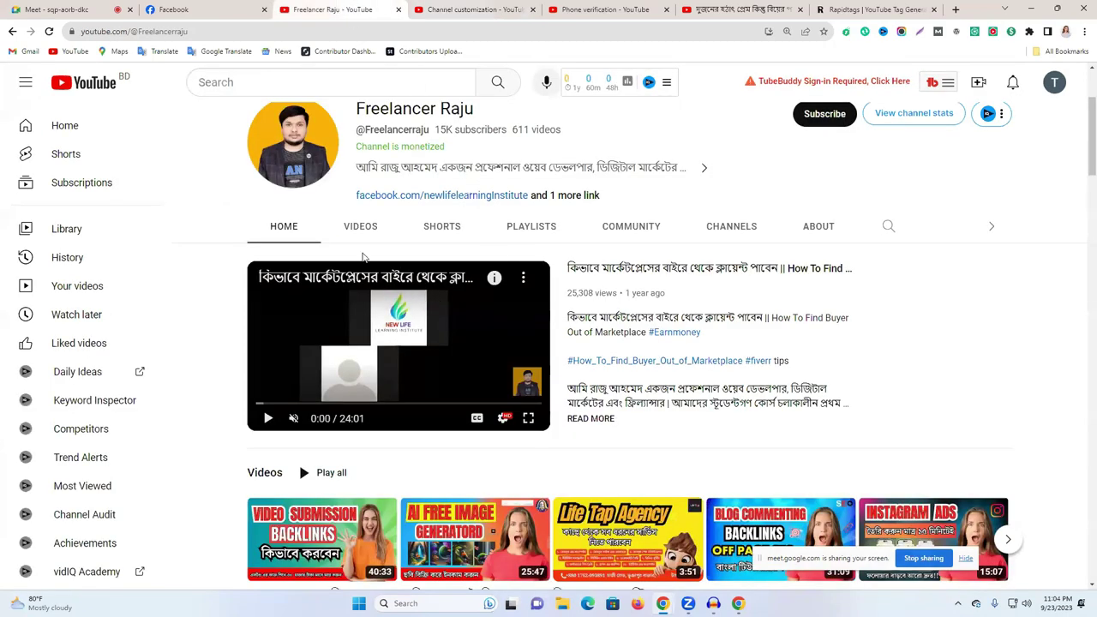
left_click(444, 8)
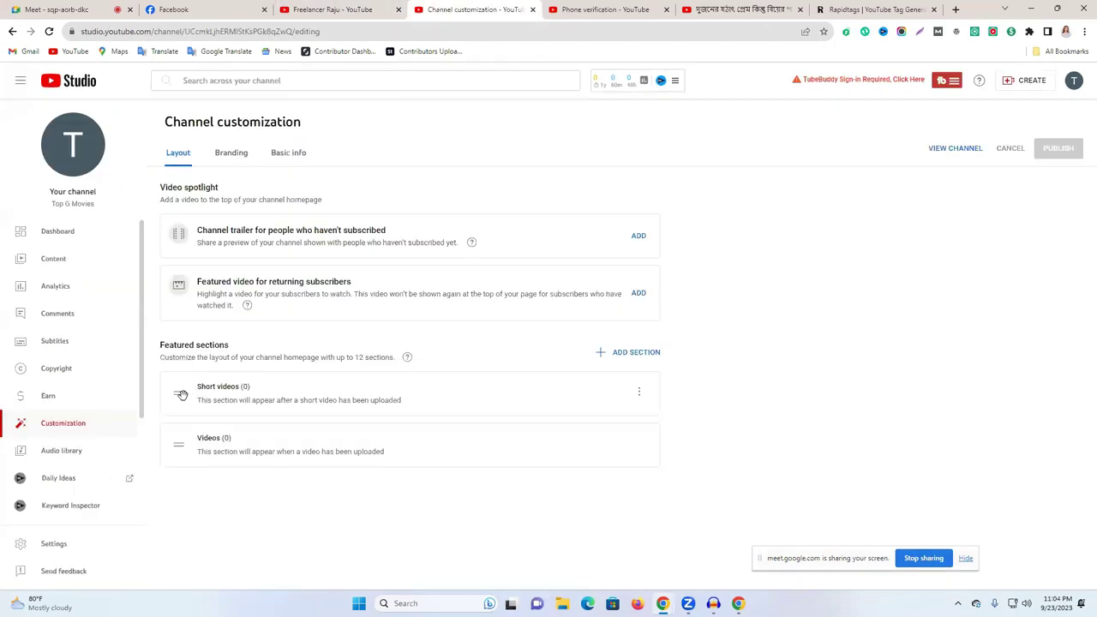
left_click(373, 8)
scroll(343, 368, "down", 3)
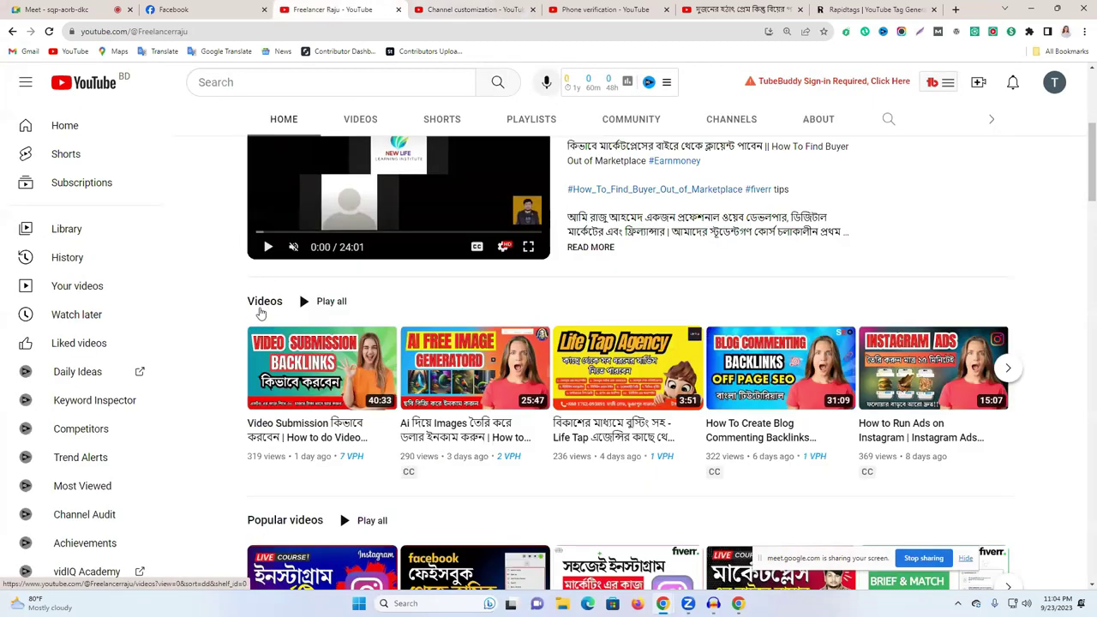
scroll(257, 403, "down", 2)
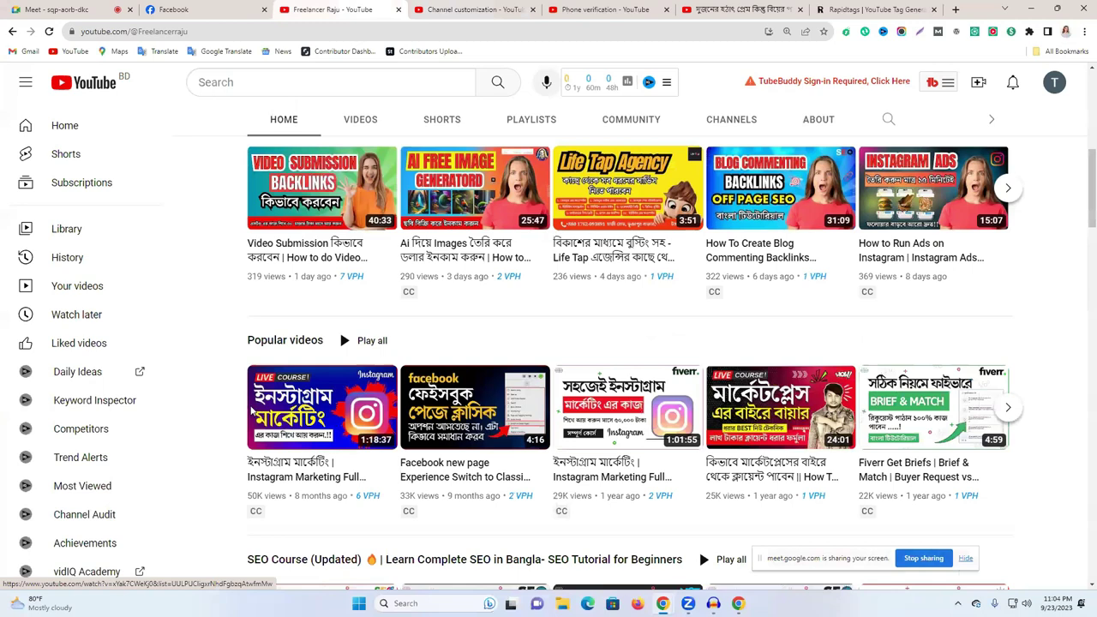
scroll(251, 413, "down", 6)
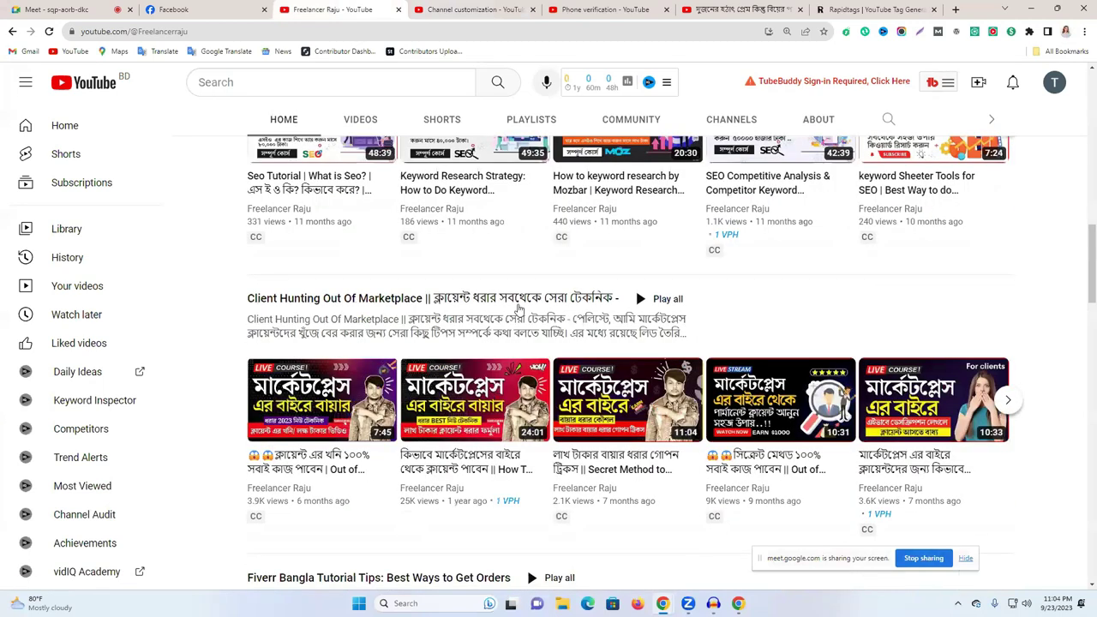
scroll(513, 360, "down", 2)
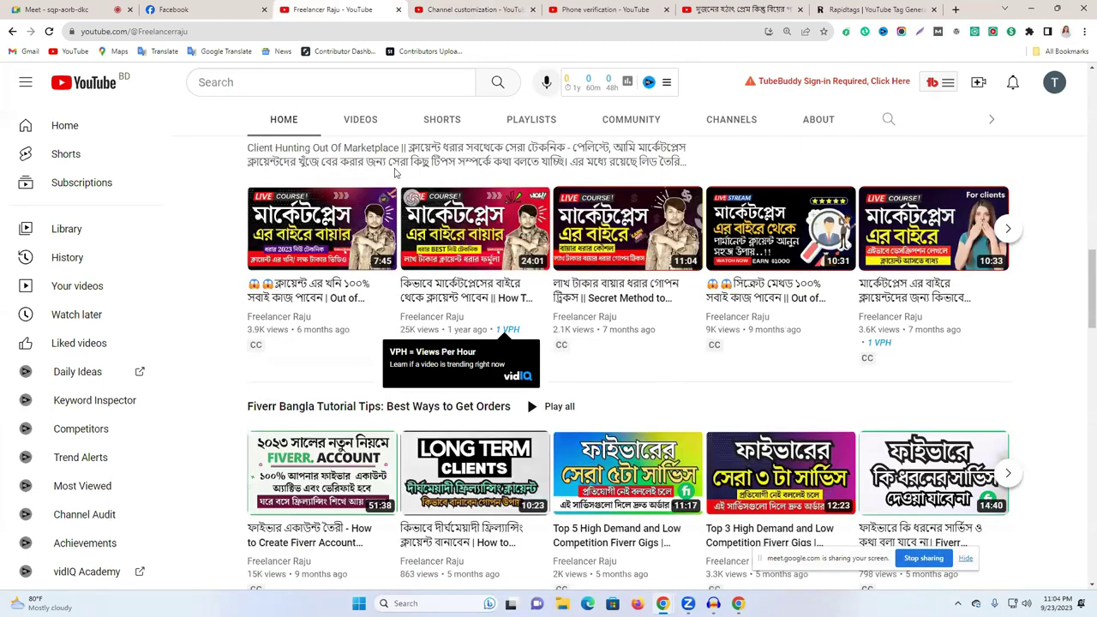
Try reordering the Short videos featured section, ending on the channel customization tab
key("ctrl+Tab")
mouse_move(178, 392)
left_mouse_down()
mouse_move(179, 445)
mouse_move(174, 386)
left_mouse_up()
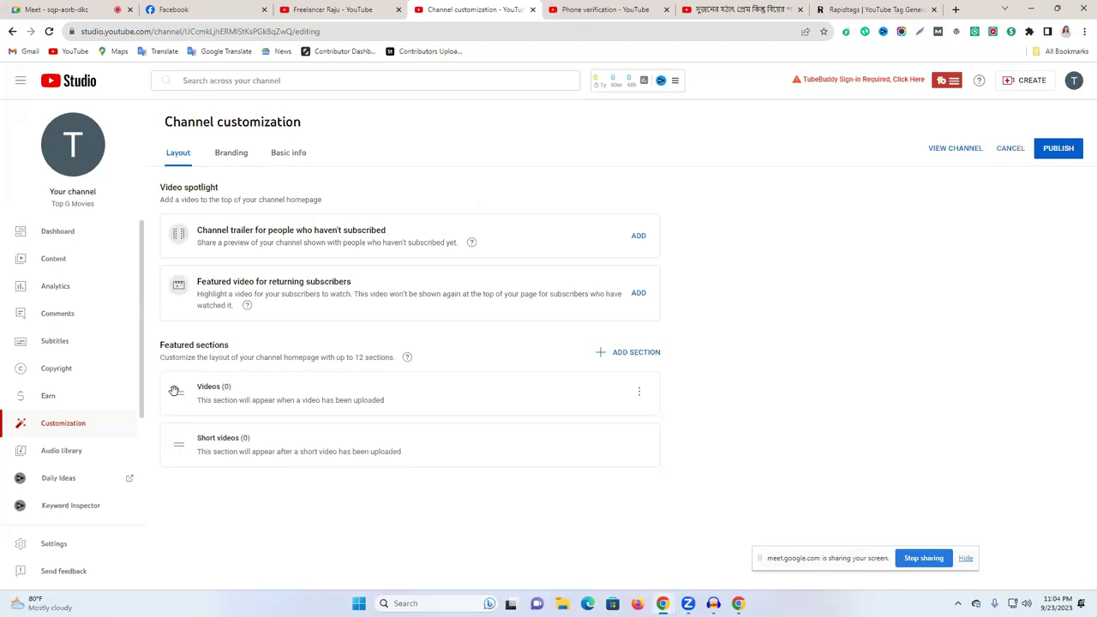
left_click(349, 7)
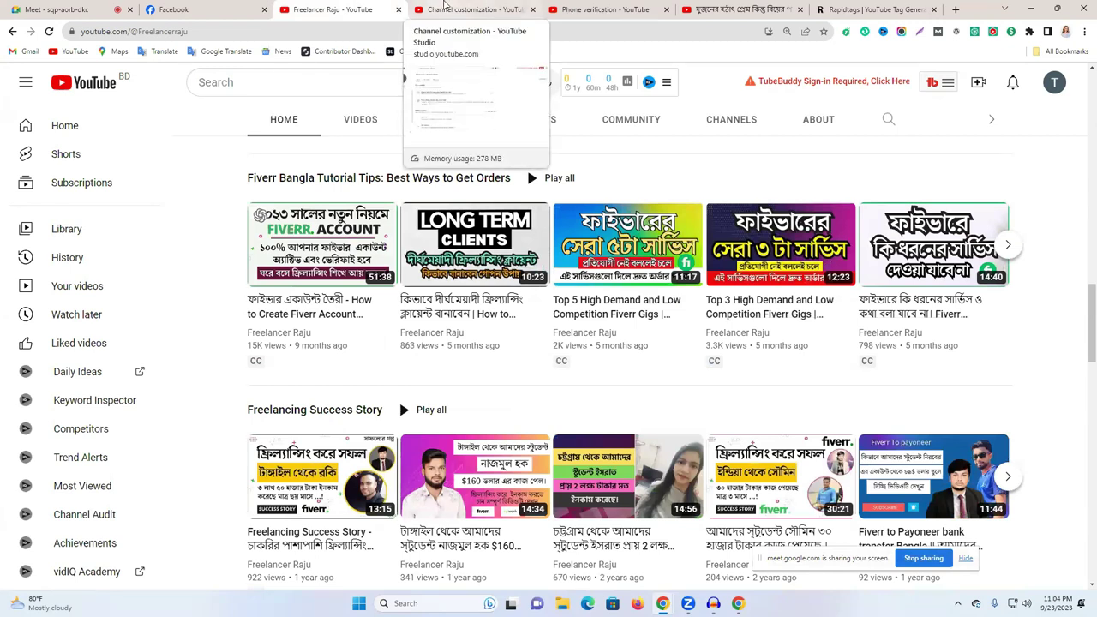
left_click(444, 8)
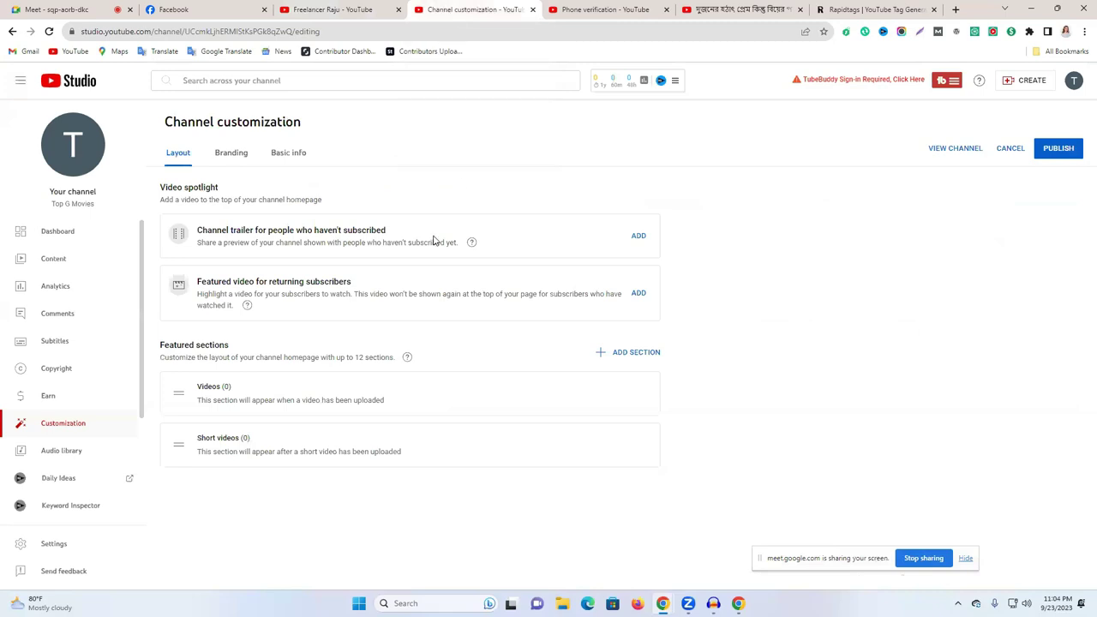
Go from Branding to Basic info and select the whole Top G Movies channel name
left_click(233, 152)
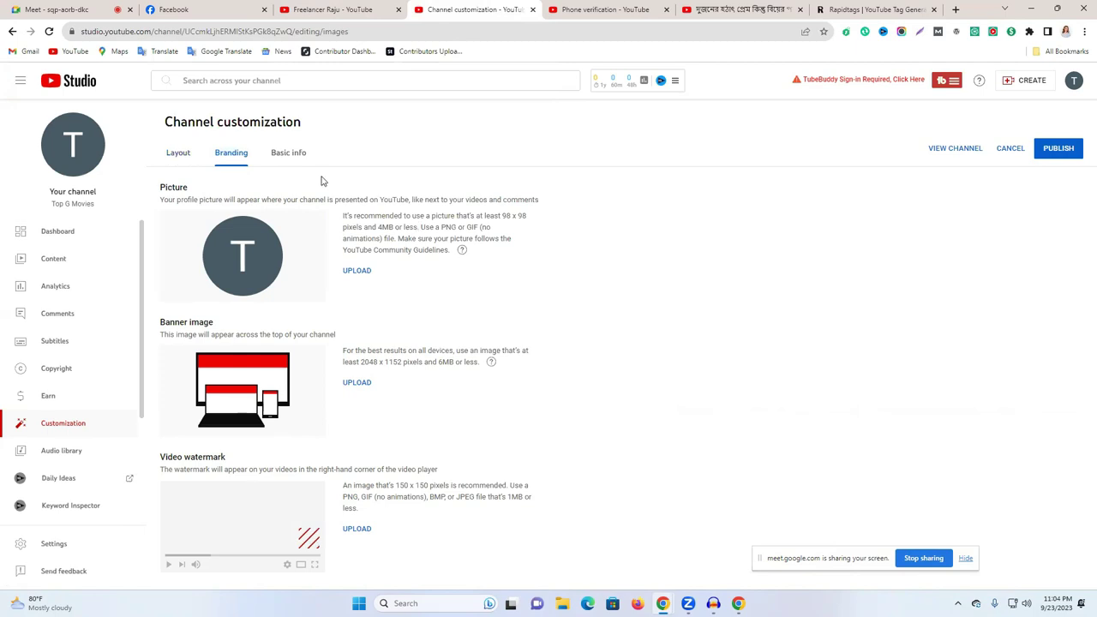
left_click(288, 154)
left_click(204, 417)
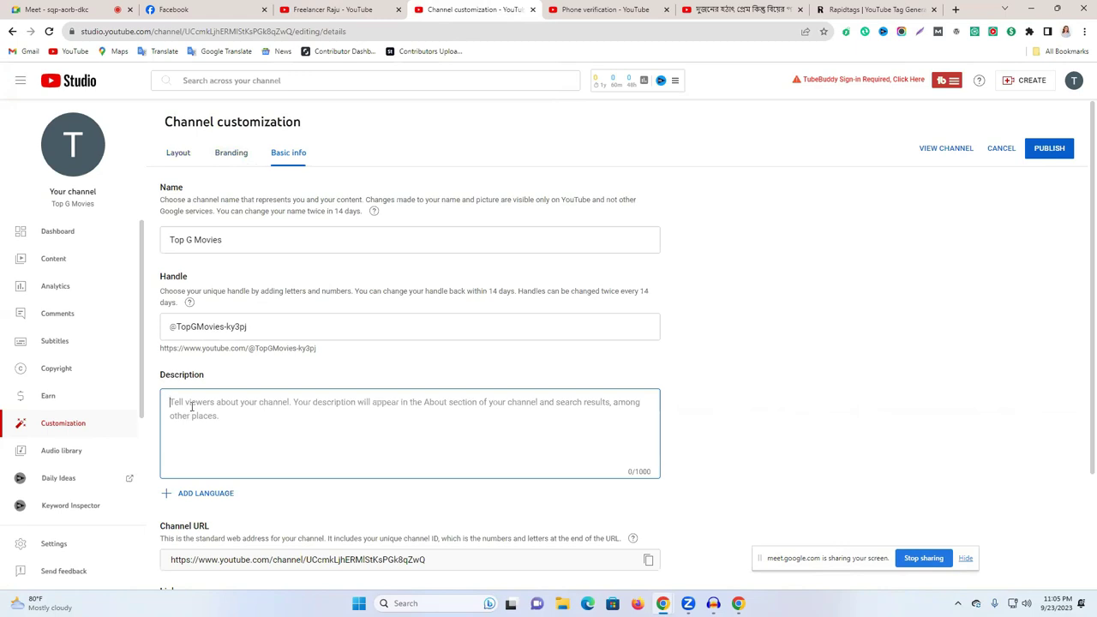
left_click(206, 243)
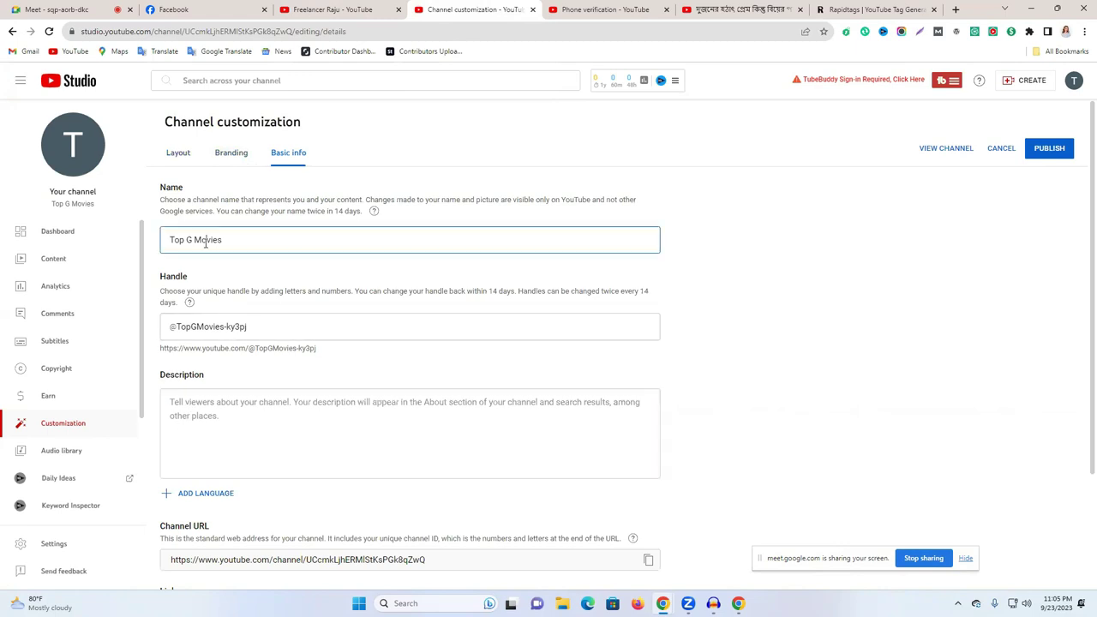
key("ctrl+a")
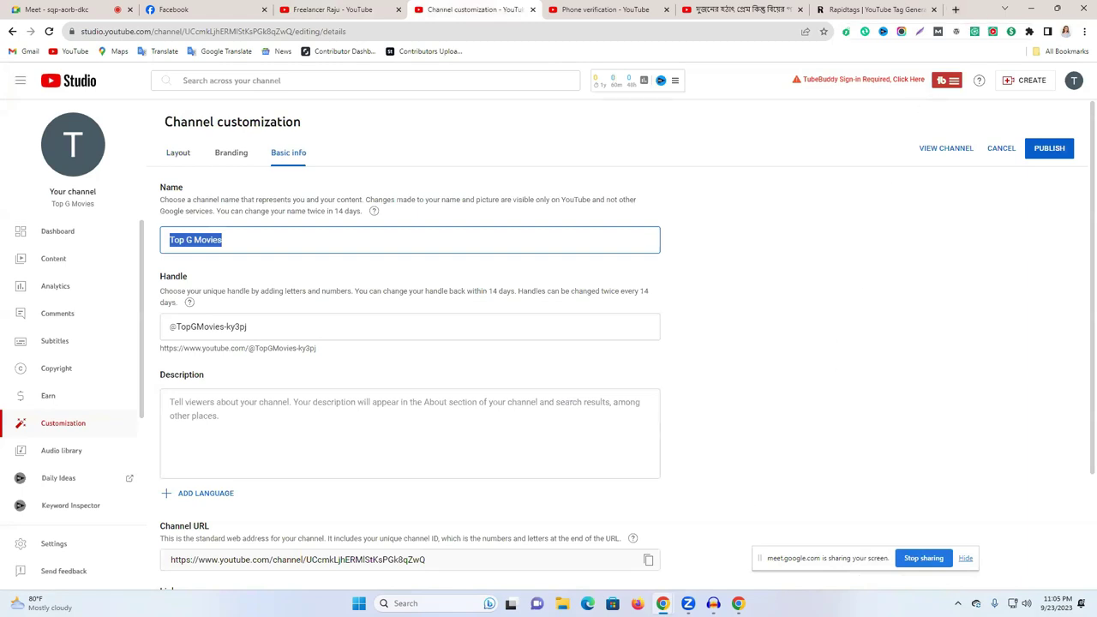
Generate a vidIQ YouTube description for 'movies explain channel'
mouse_move(664, 600)
left_click(724, 547)
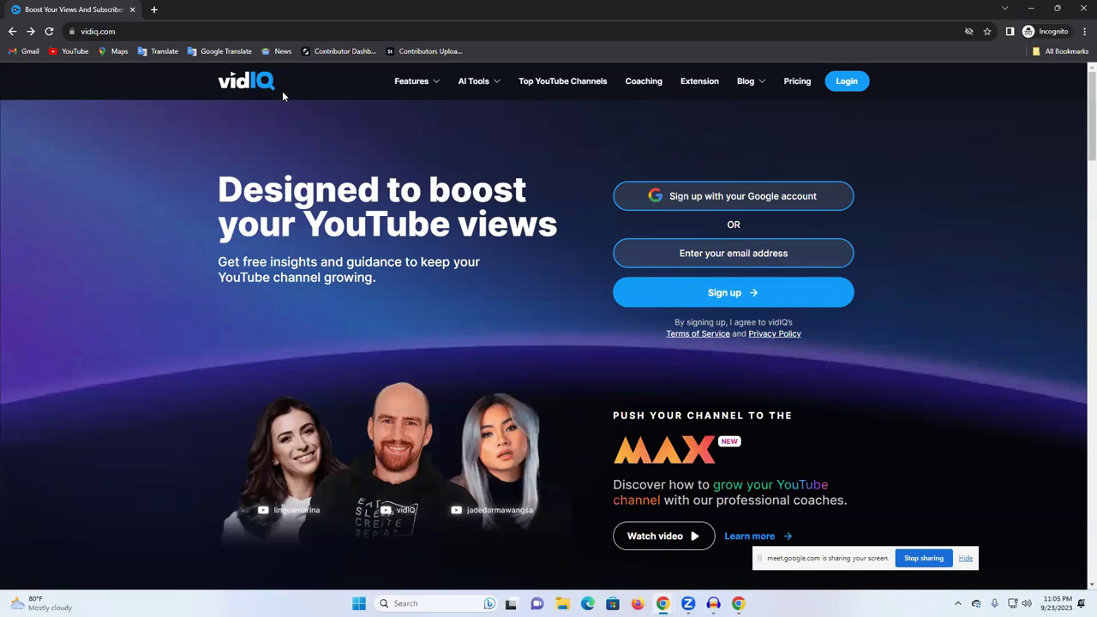
mouse_move(473, 80)
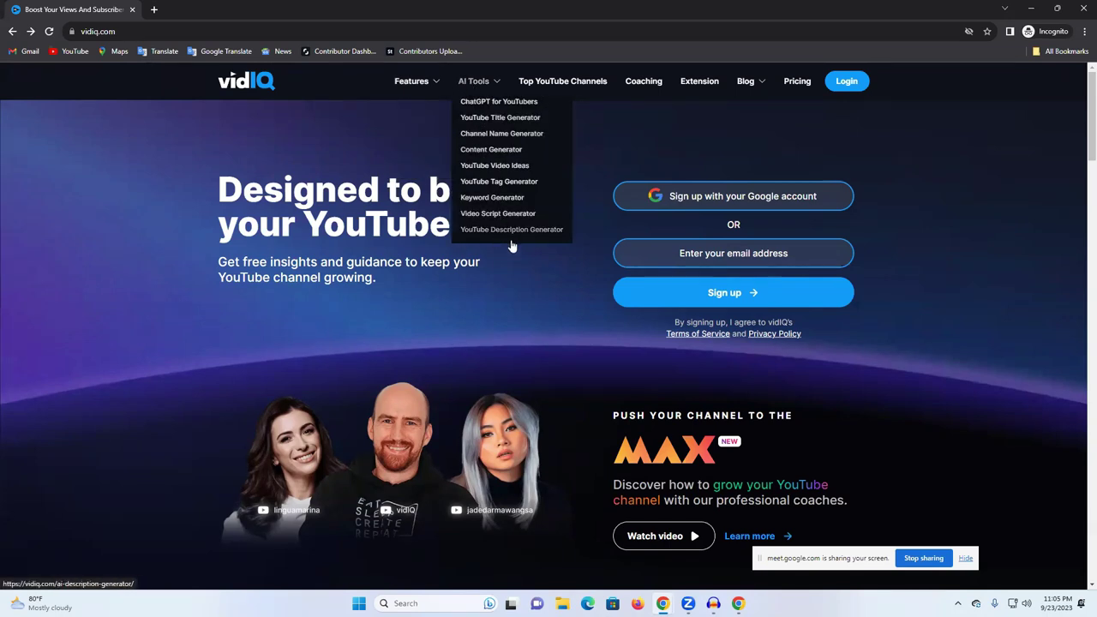
left_click(541, 234)
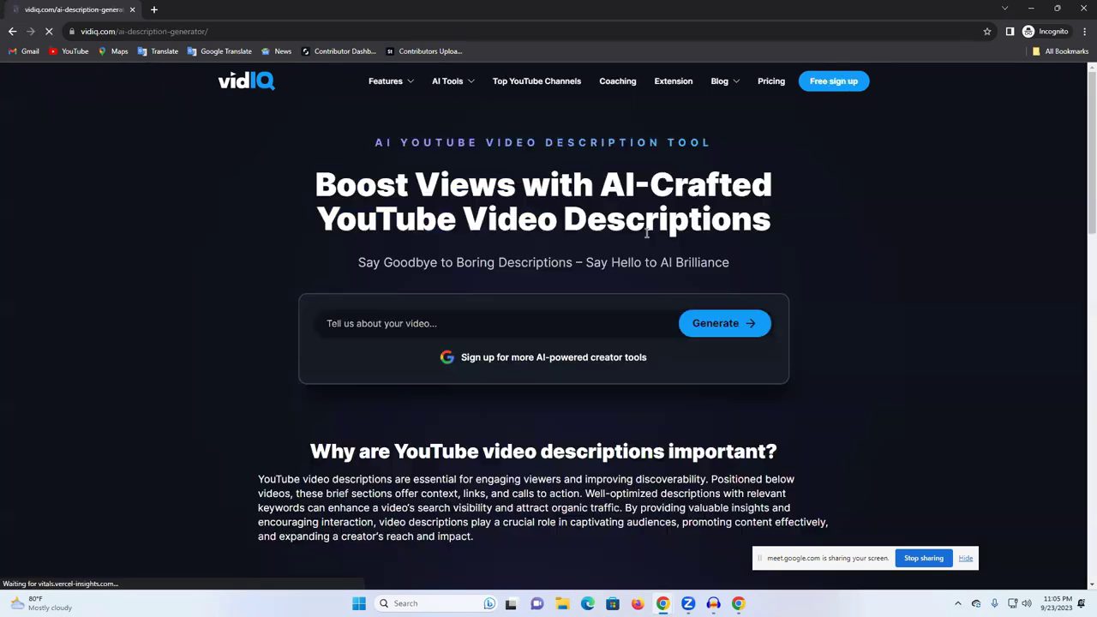
left_click(414, 324)
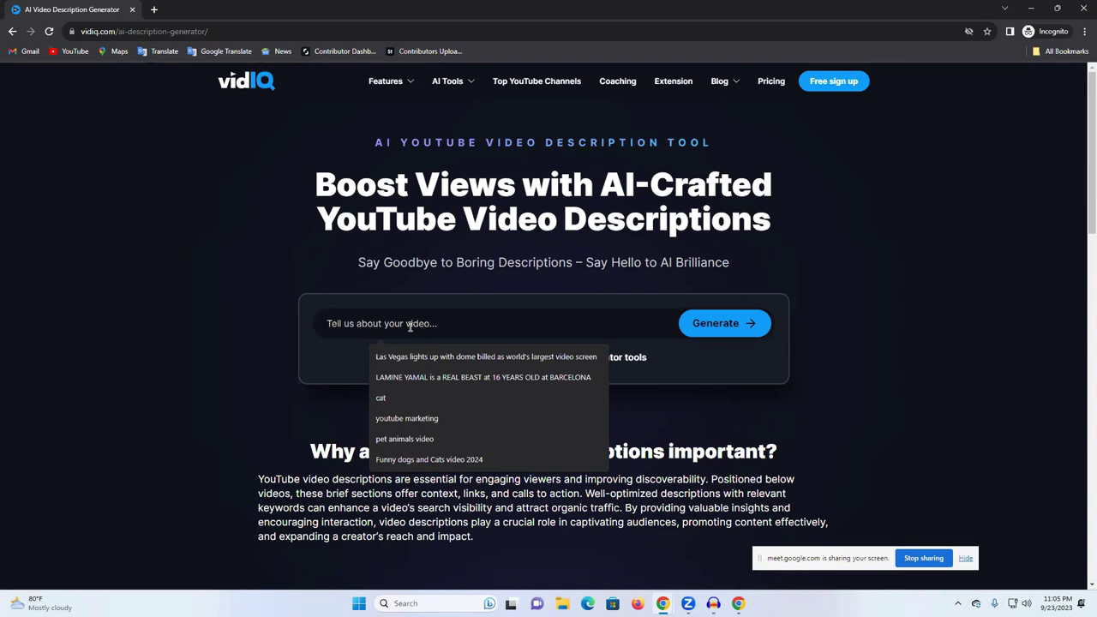
type("movies explain channel")
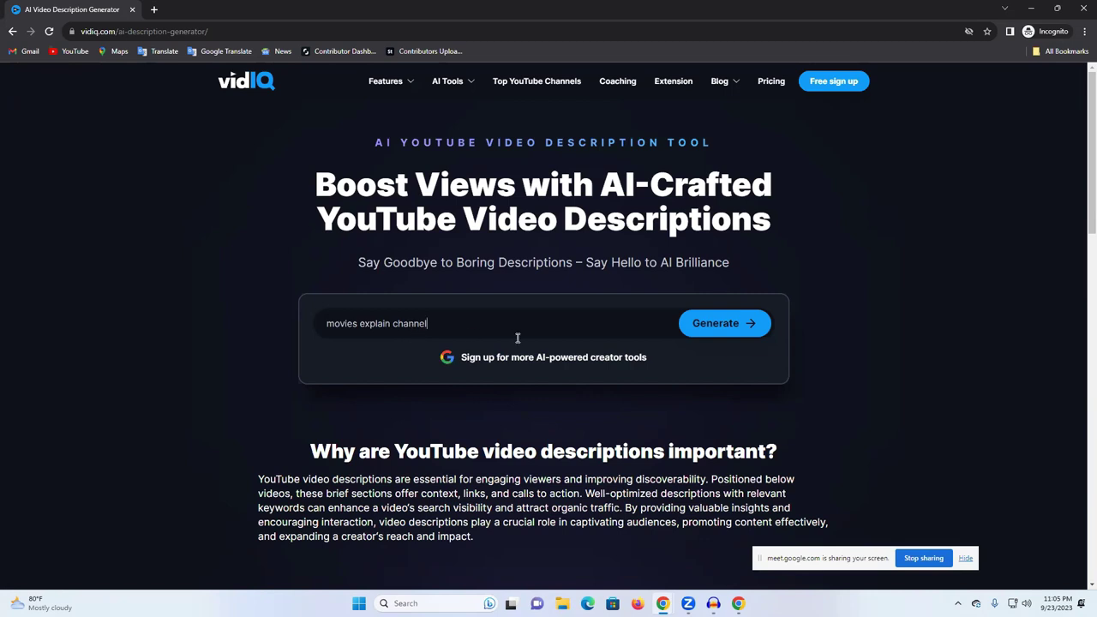
left_click(737, 326)
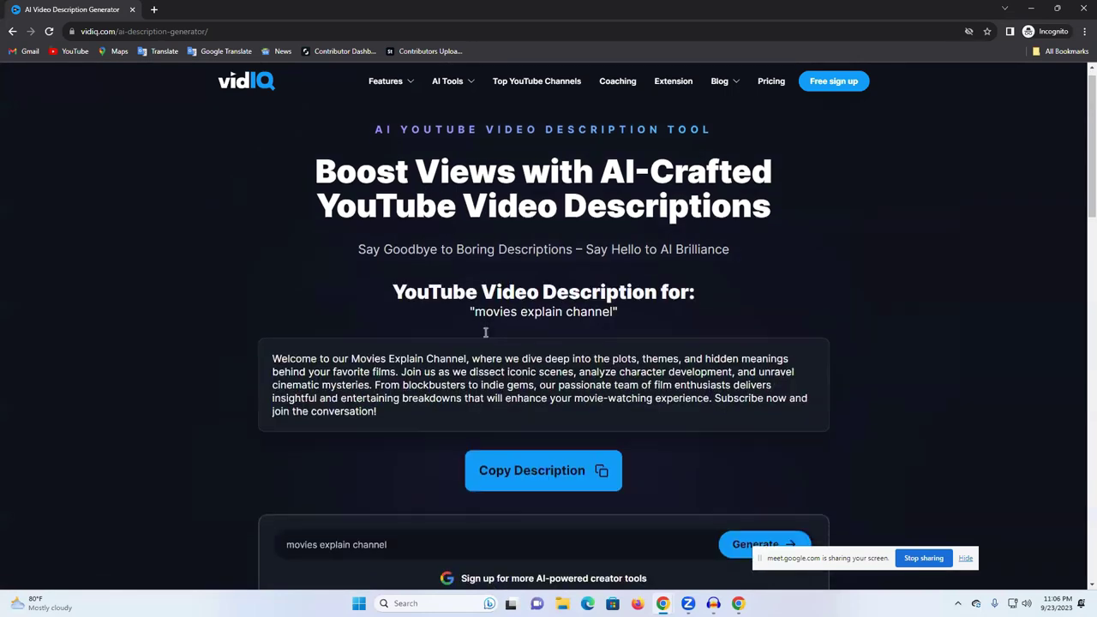
Paste the generated description into the Studio channel description and publish it
left_click(553, 438)
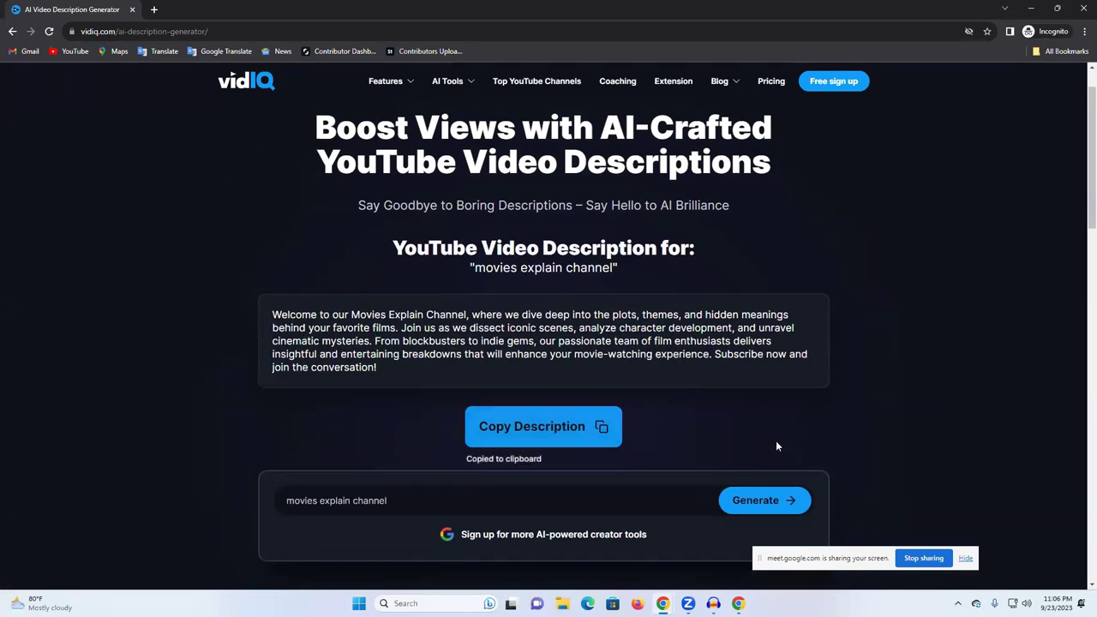
mouse_move(663, 603)
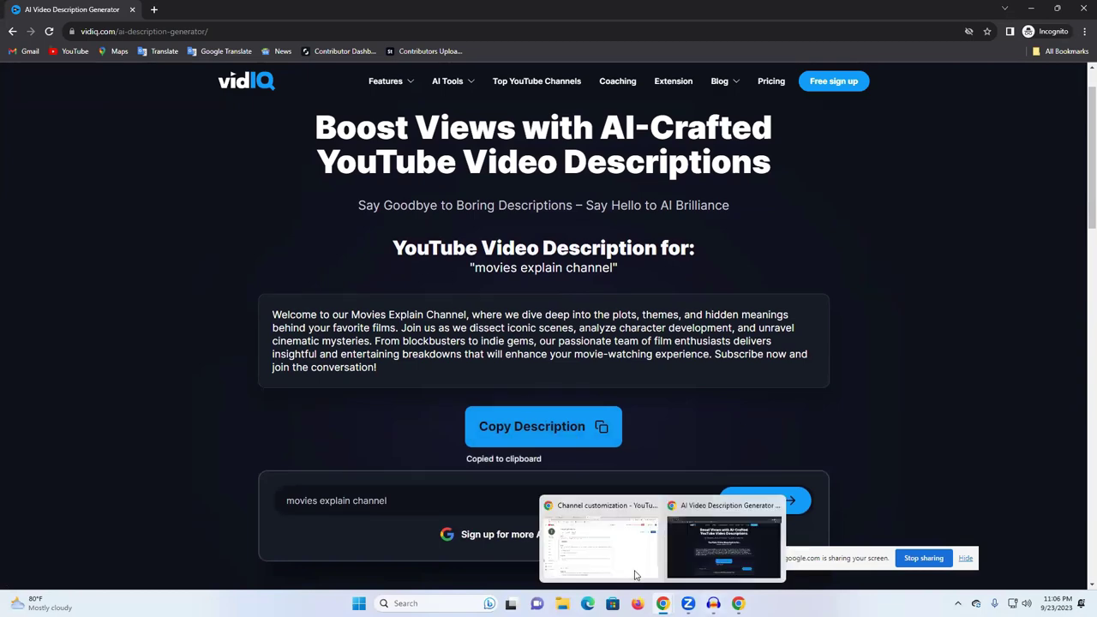
left_click(652, 573)
left_click(245, 415)
key("ctrl+v")
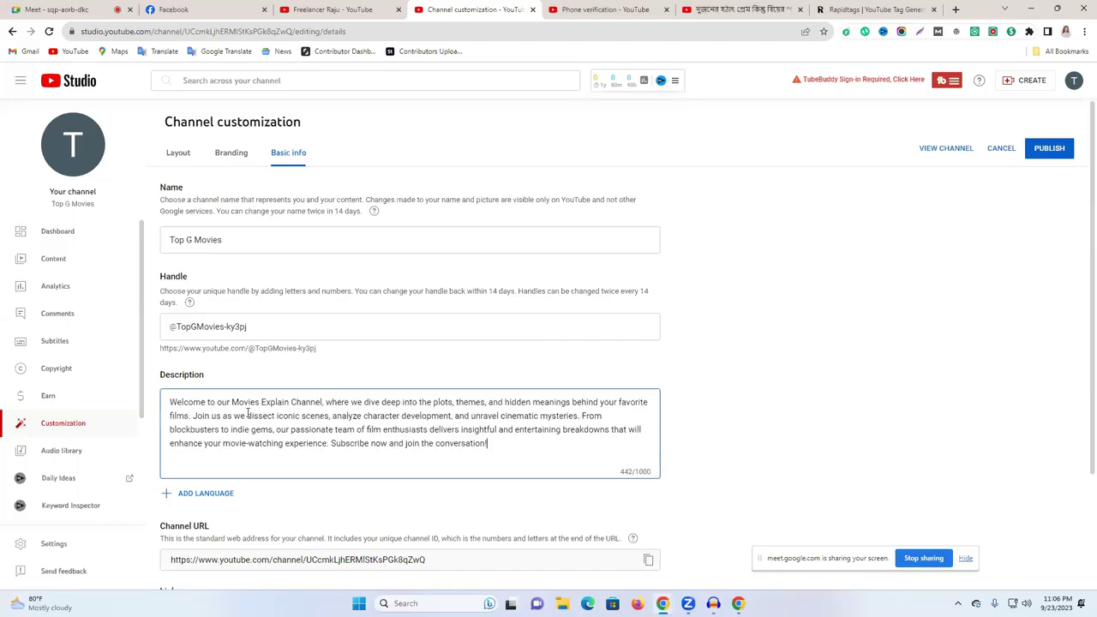
scroll(350, 372, "down", 2)
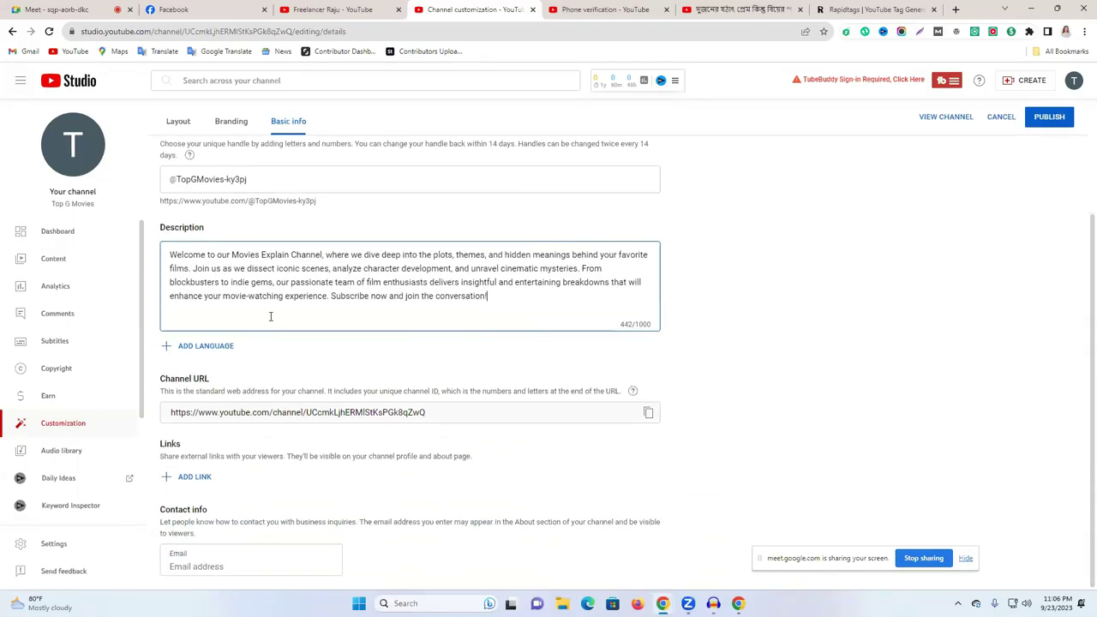
left_click(1045, 118)
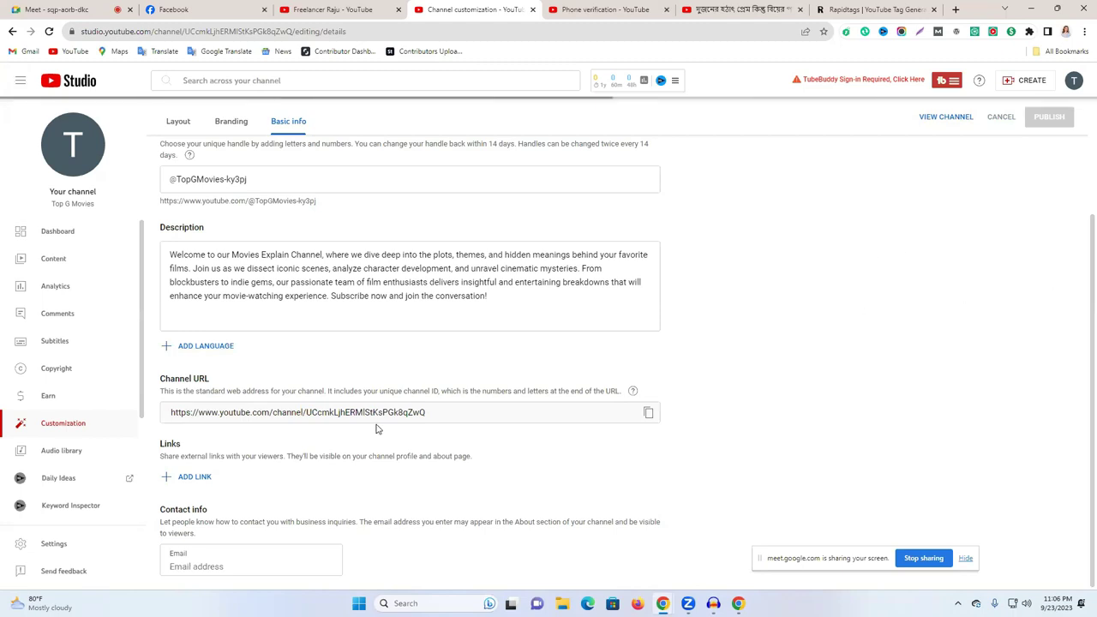
left_click(204, 566)
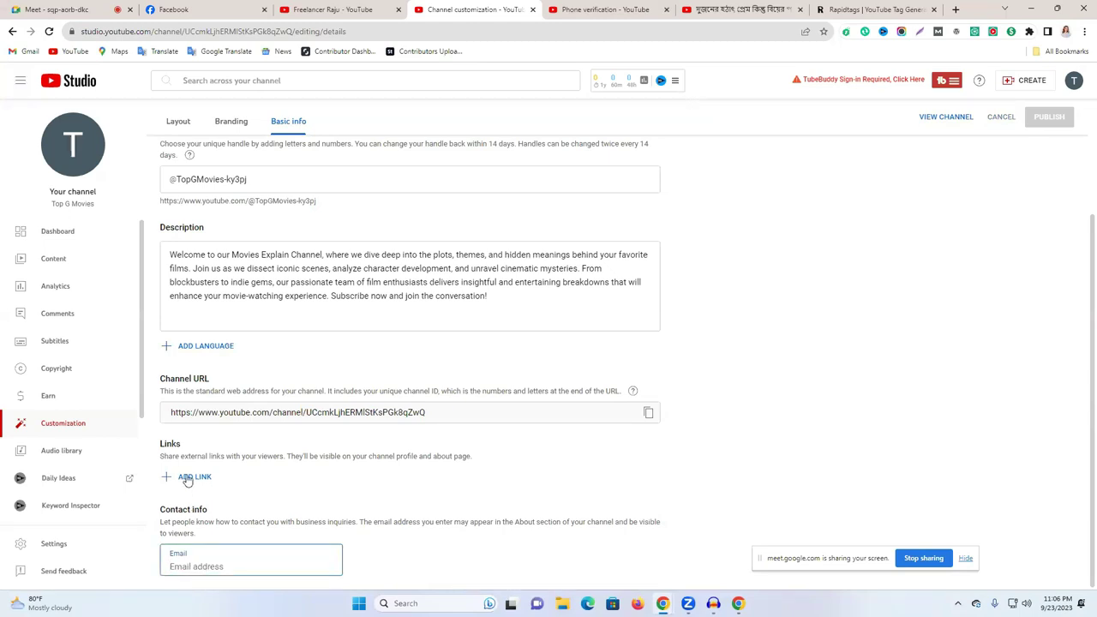
Check the 2F FilmStory channel's About details, selecting its contact email and Facebook links
left_click(300, 9)
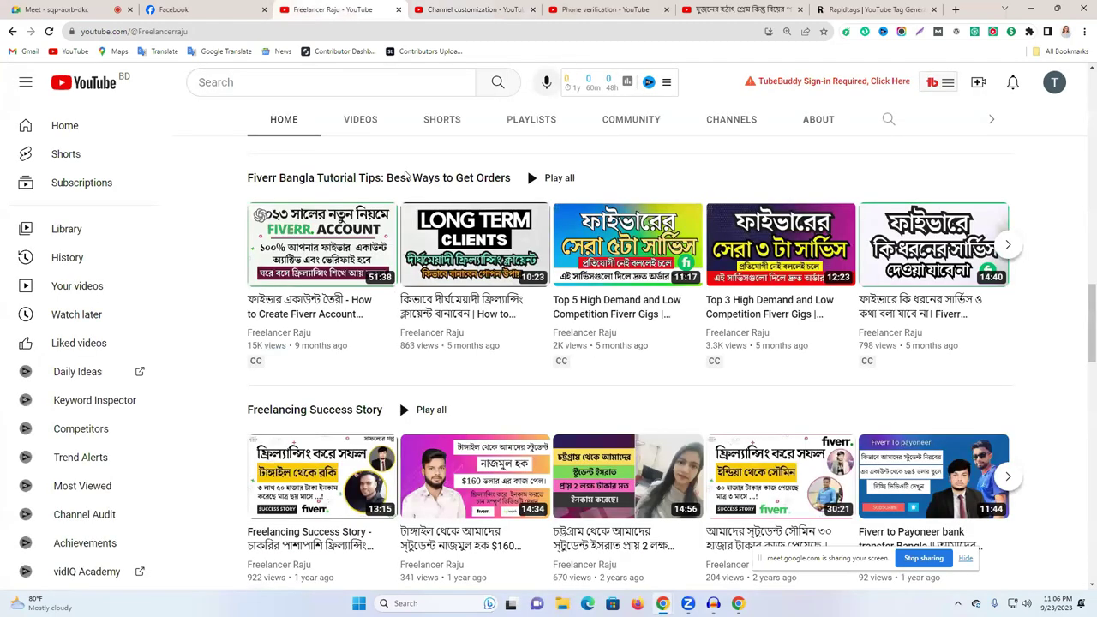
scroll(523, 324, "down", 5)
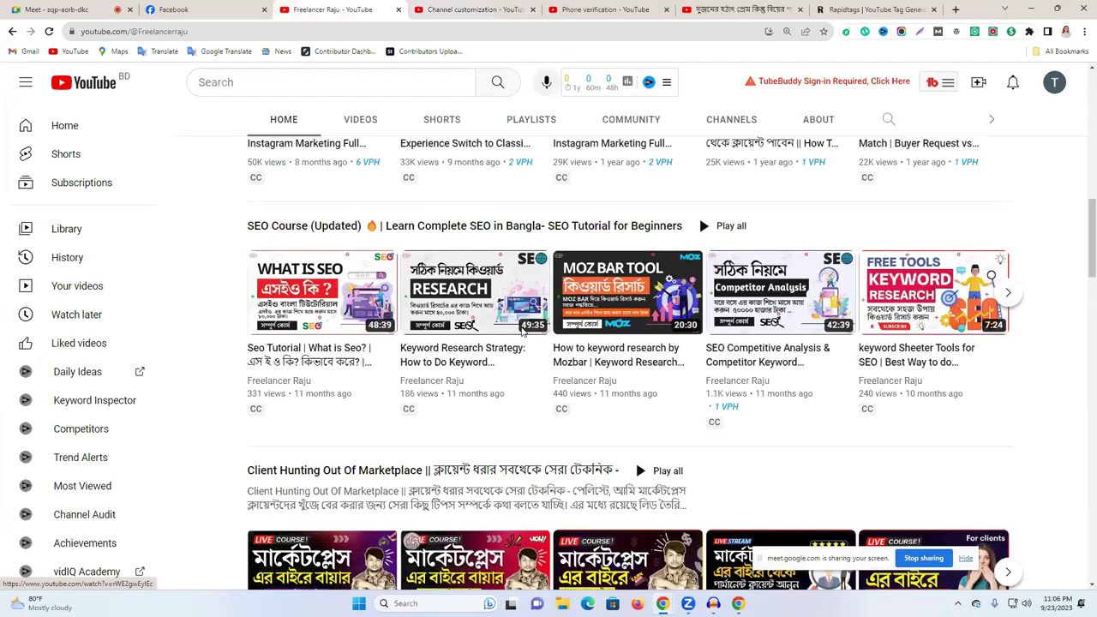
scroll(471, 370, "up", 10)
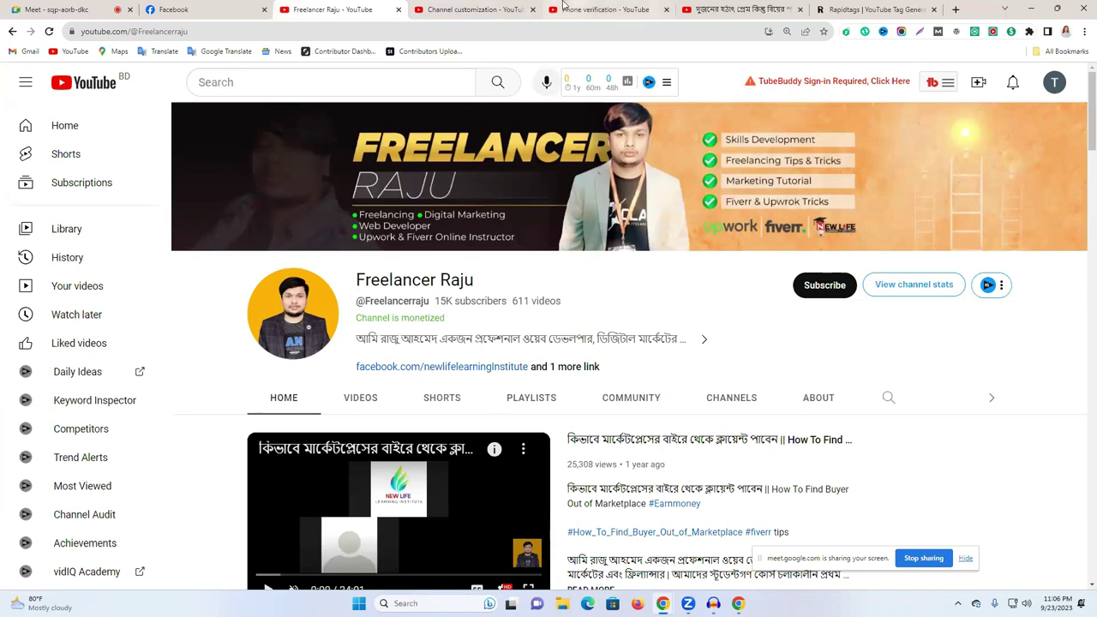
left_click(515, 9)
left_click(588, 7)
left_click(739, 9)
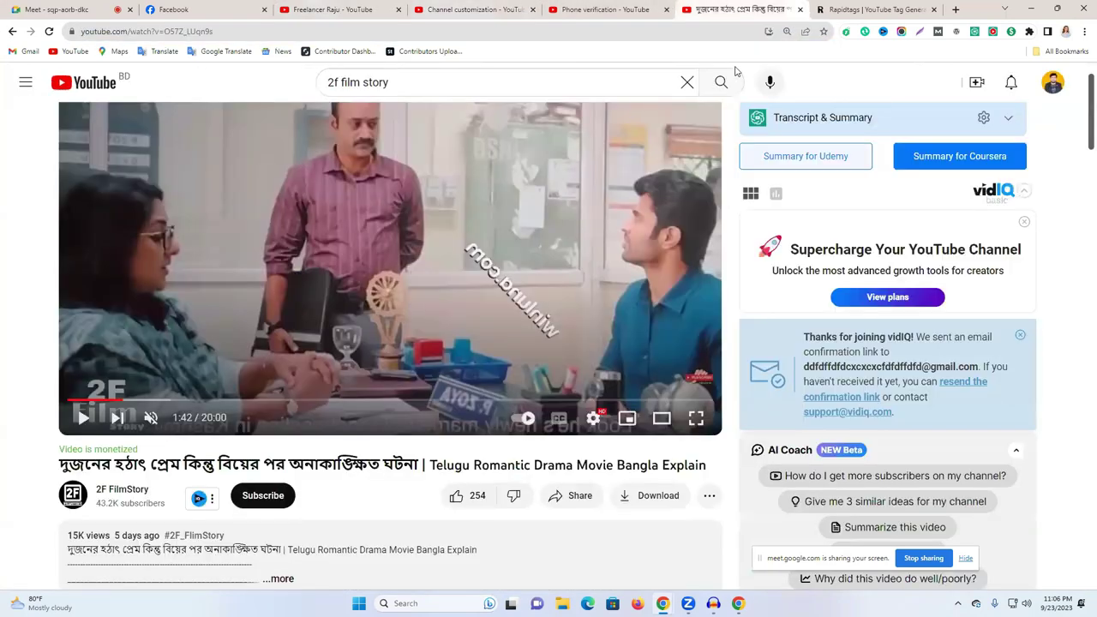
left_click(116, 490)
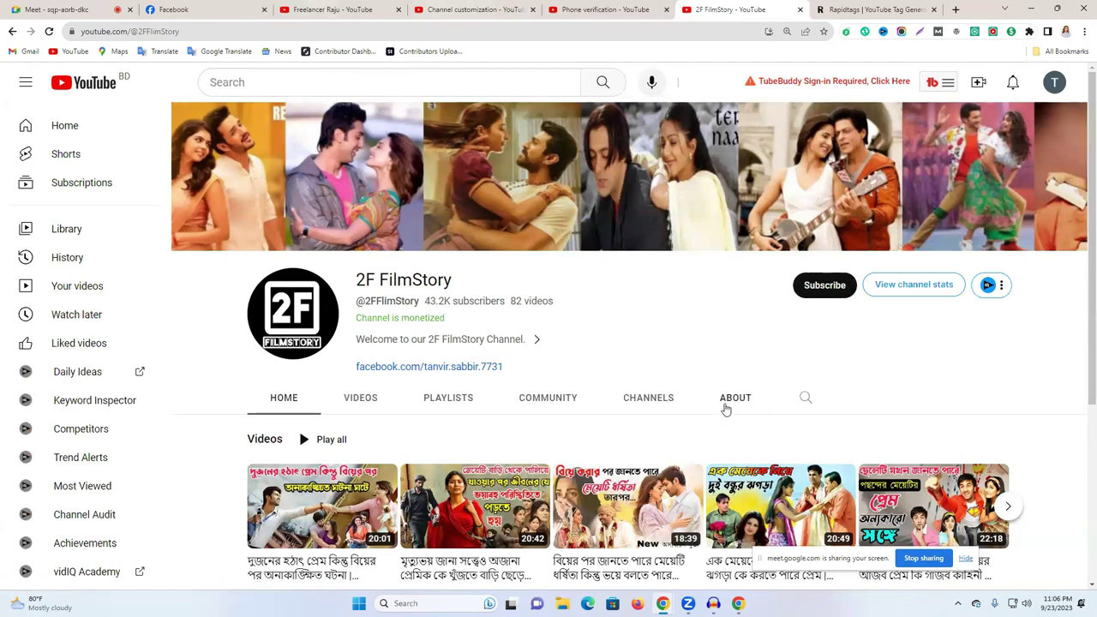
left_click(725, 397)
scroll(420, 323, "down", 3)
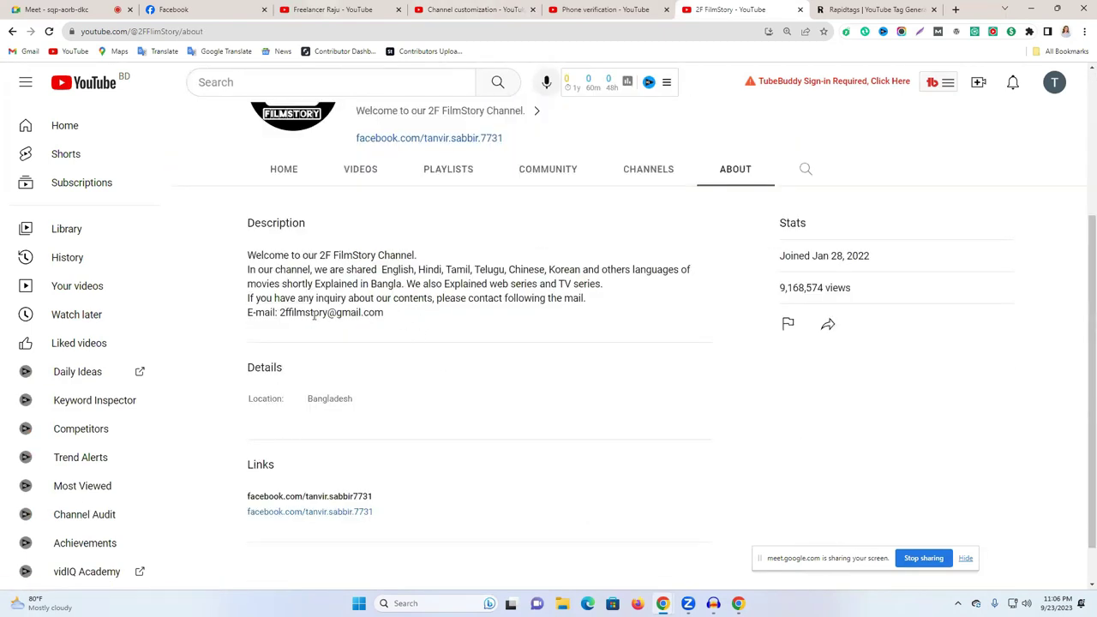
left_click_drag(280, 312, 409, 315)
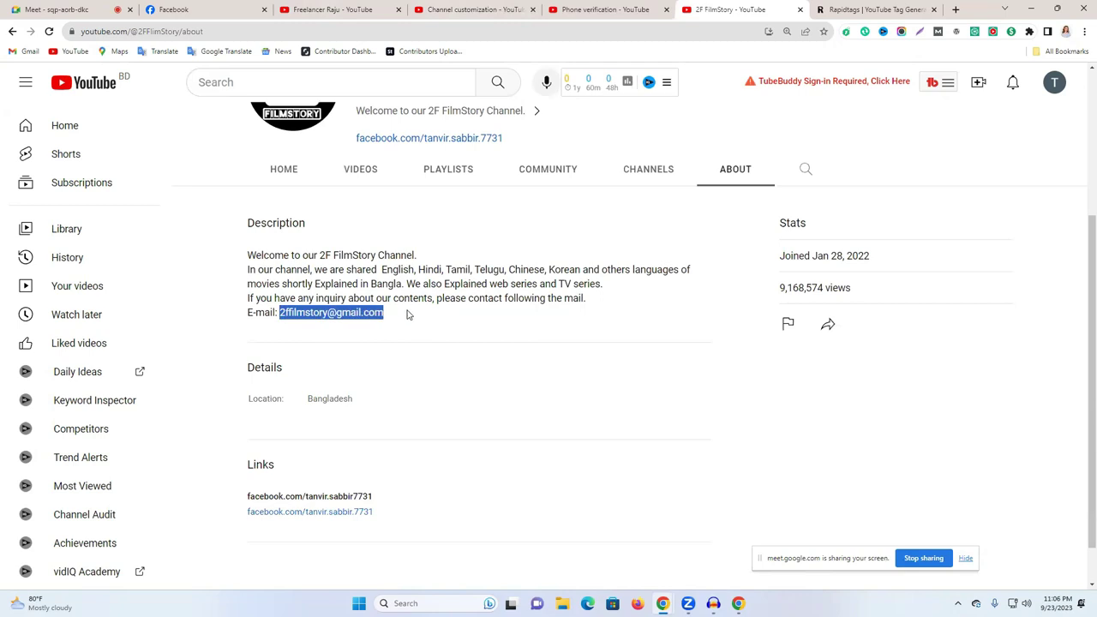
left_click_drag(246, 467, 243, 490)
left_click(454, 502)
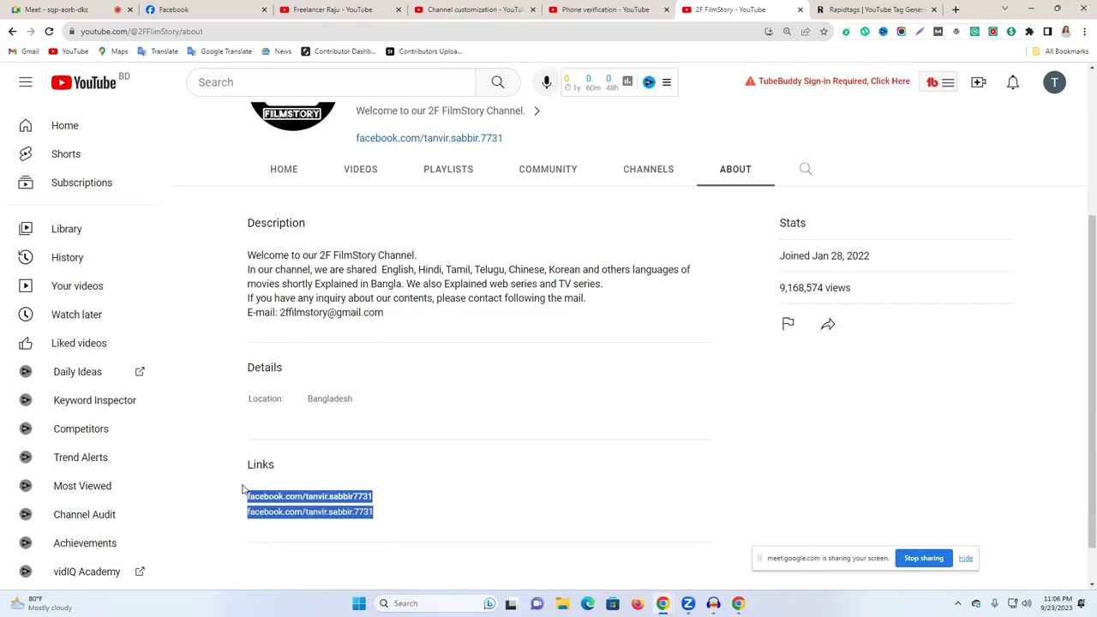
left_click(516, 487)
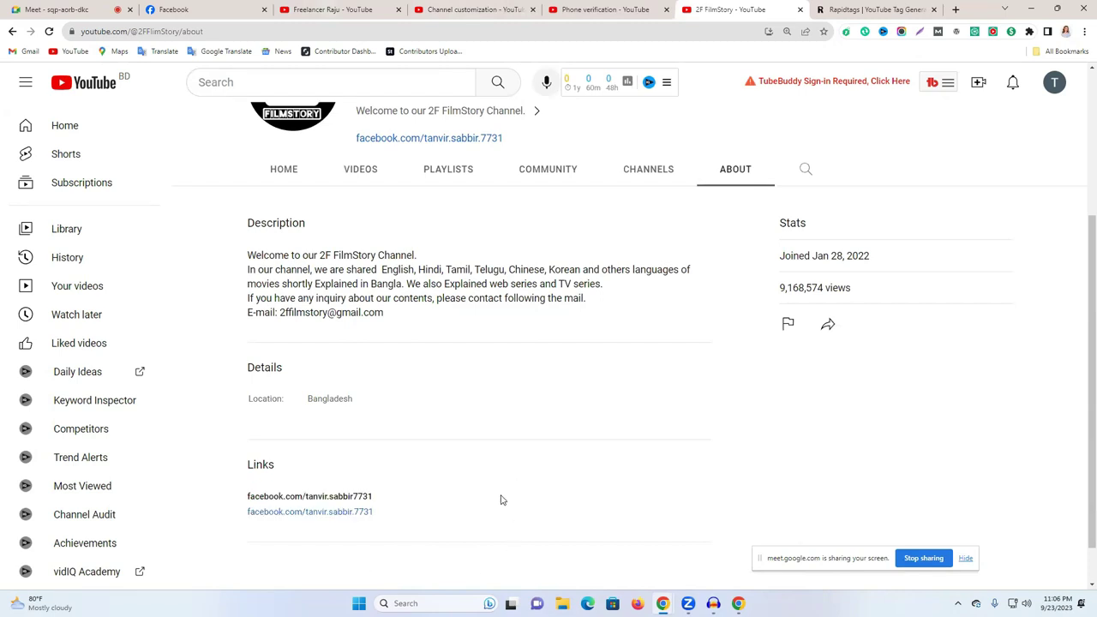
Add a new external link entry in the channel's Basic info
left_click(600, 9)
left_click(475, 9)
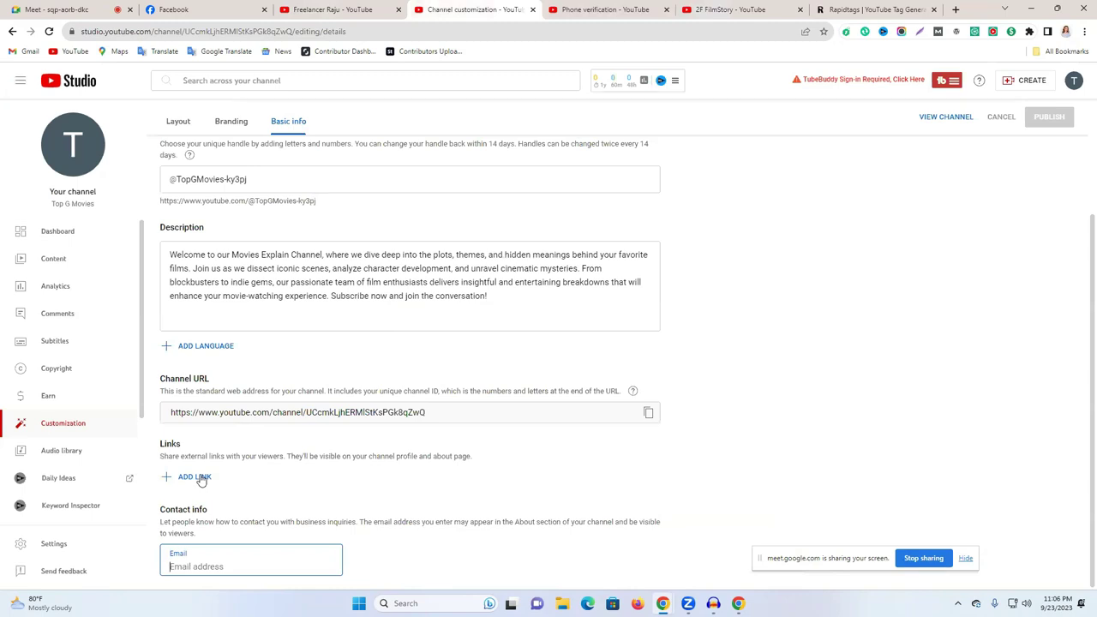
left_click(601, 9)
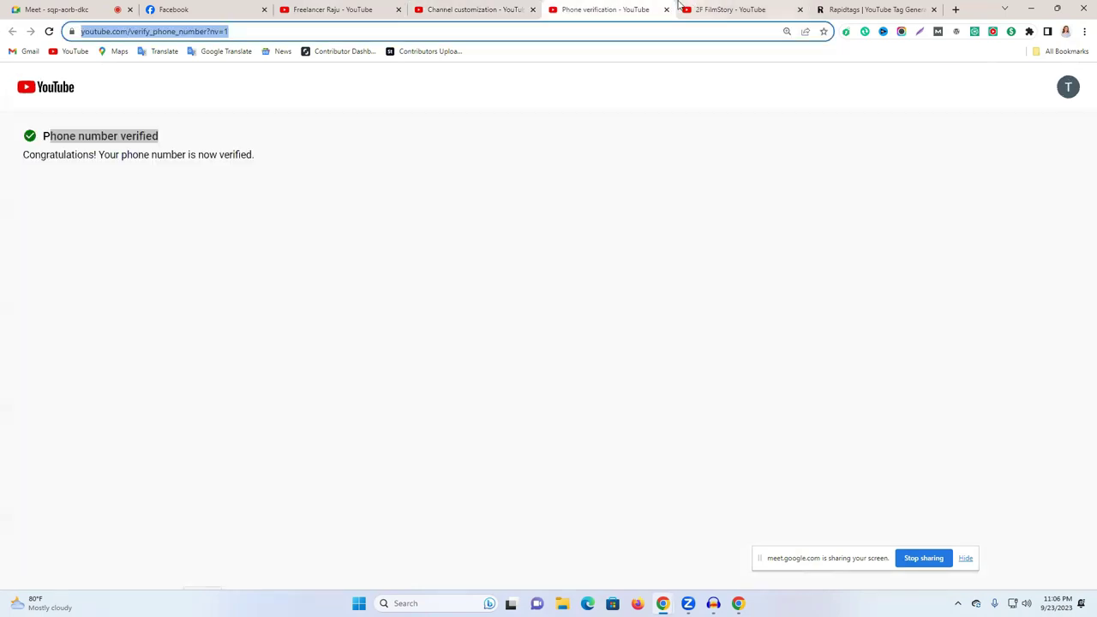
left_click(476, 9)
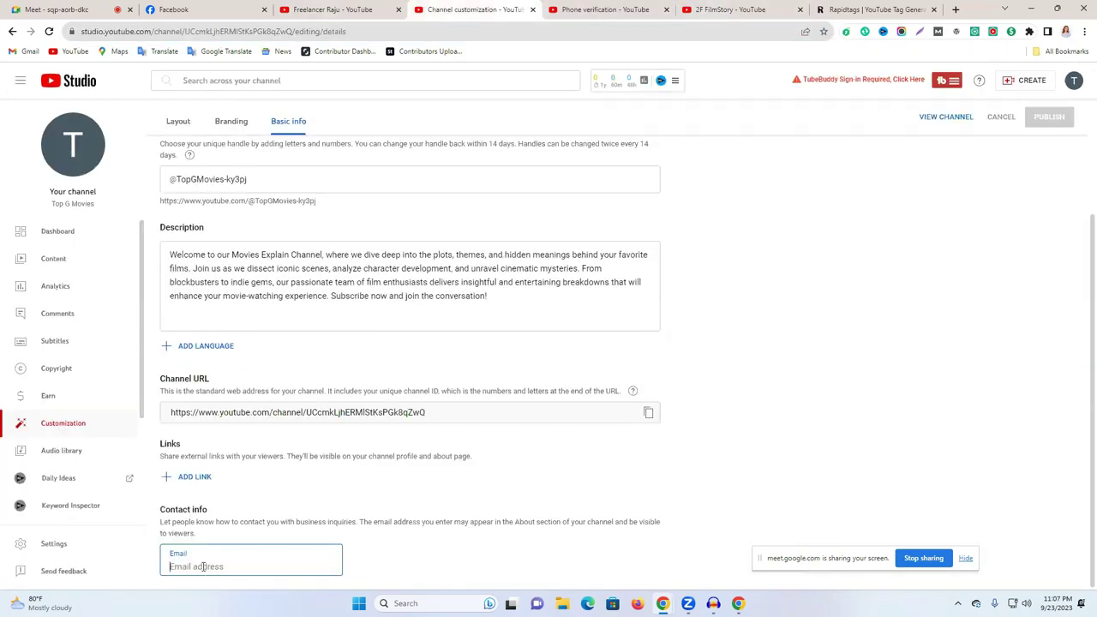
left_click(184, 477)
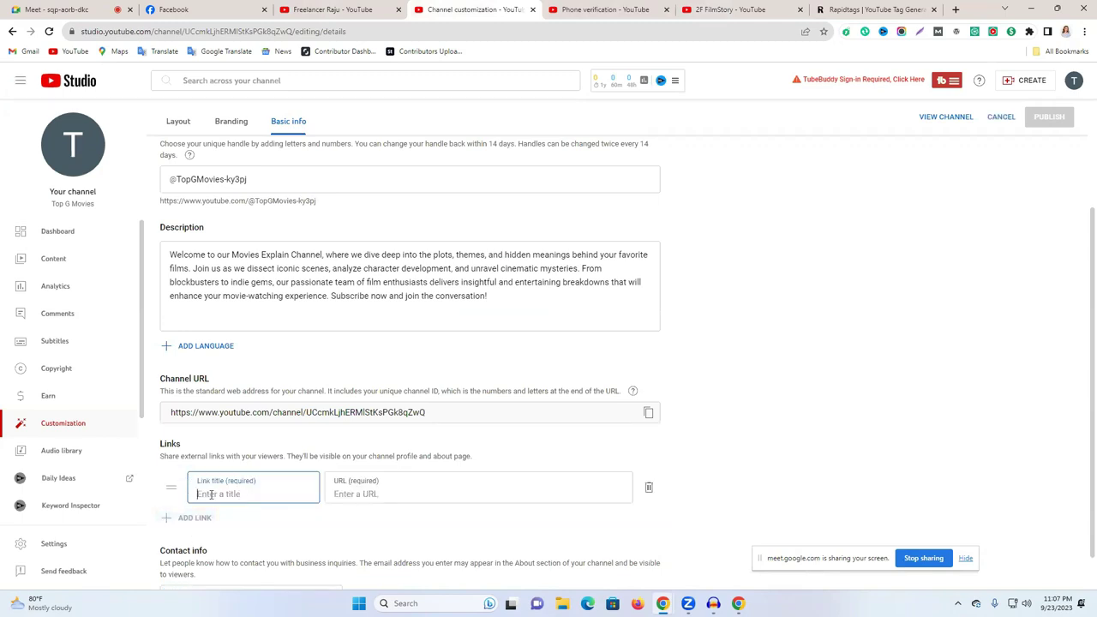
Browse the 2F FilmStory About page and an AI Masterclass creator's channel, then return to customization
left_click(610, 9)
left_click(703, 10)
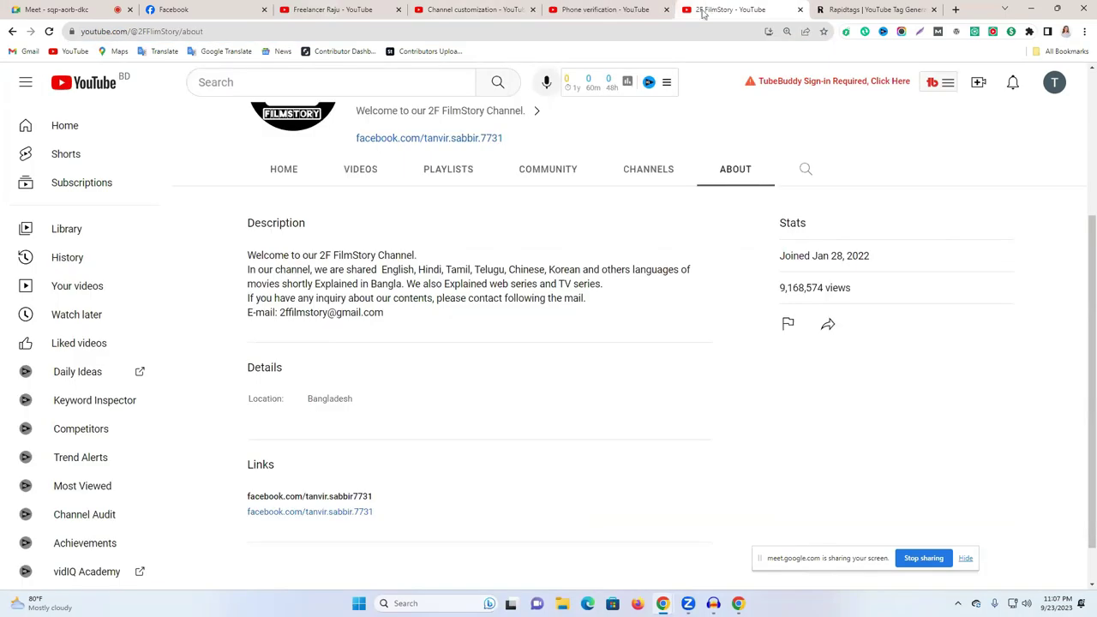
scroll(478, 211, "up", 3)
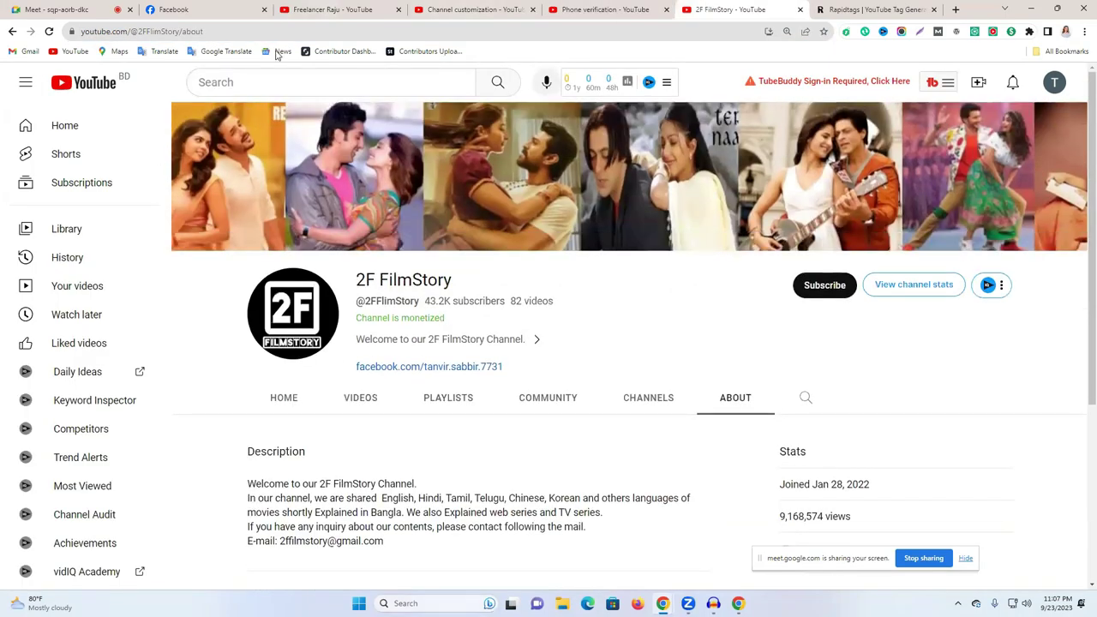
left_click(275, 79)
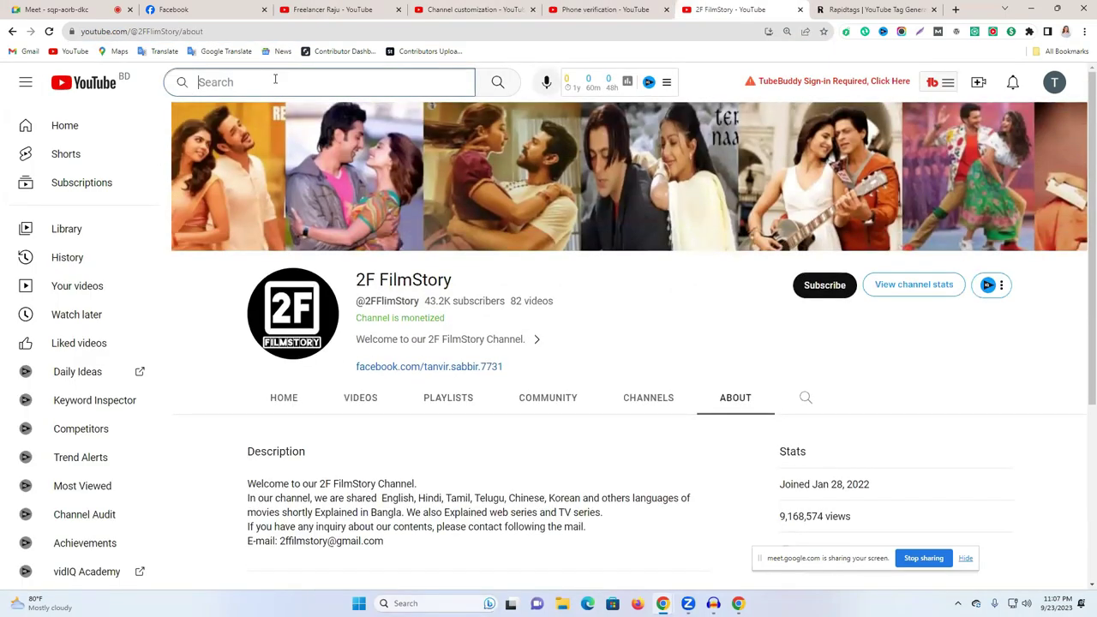
left_click(60, 90)
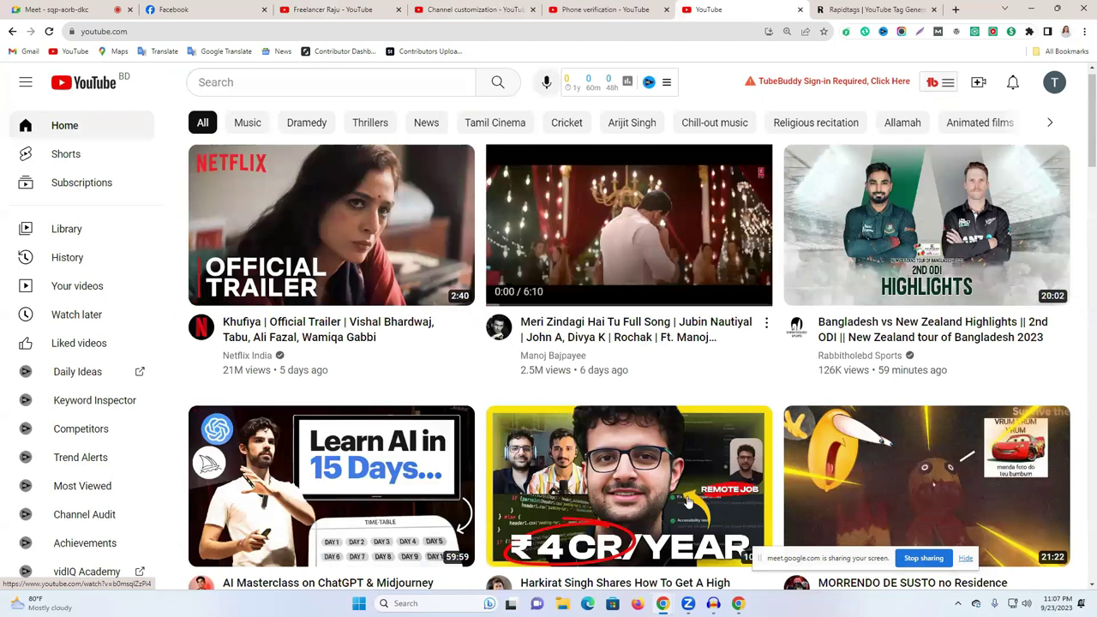
scroll(685, 501, "down", 3)
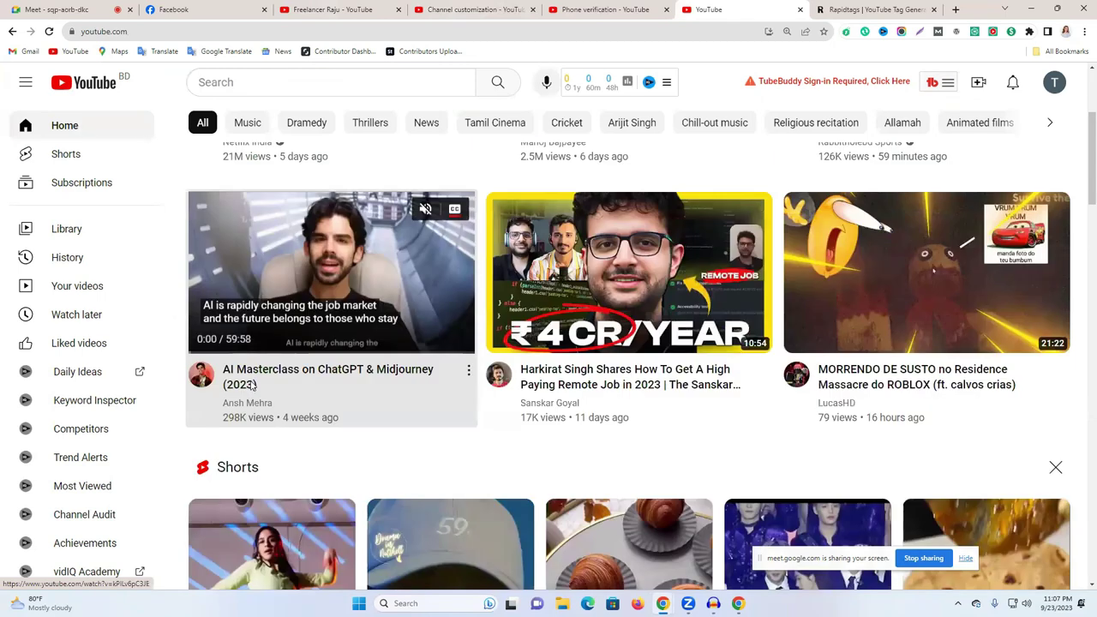
left_click(305, 368)
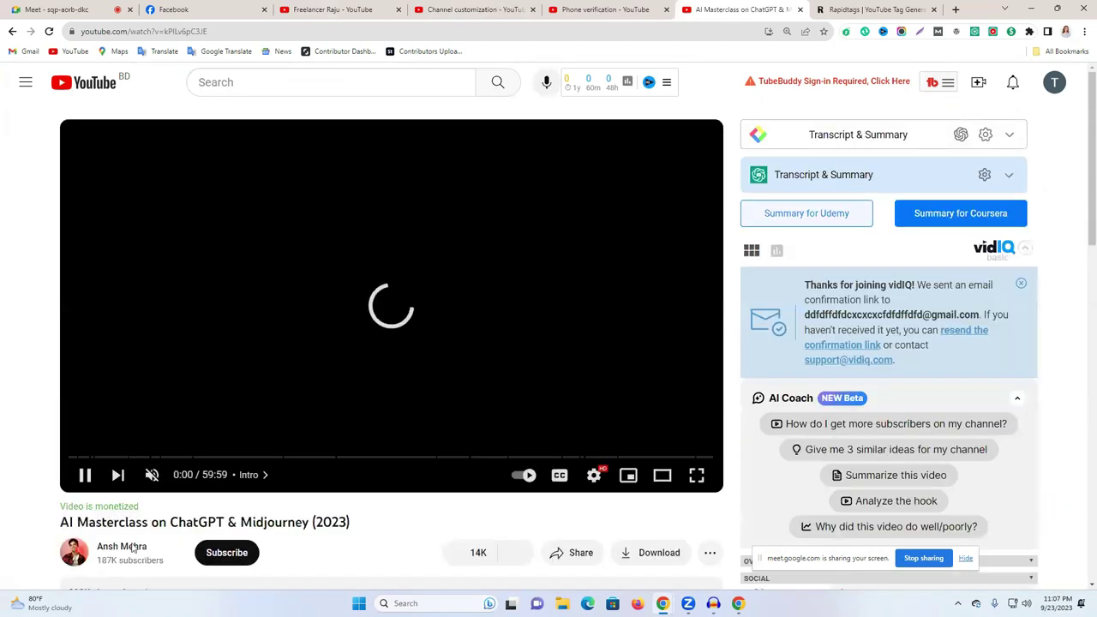
left_click(129, 546)
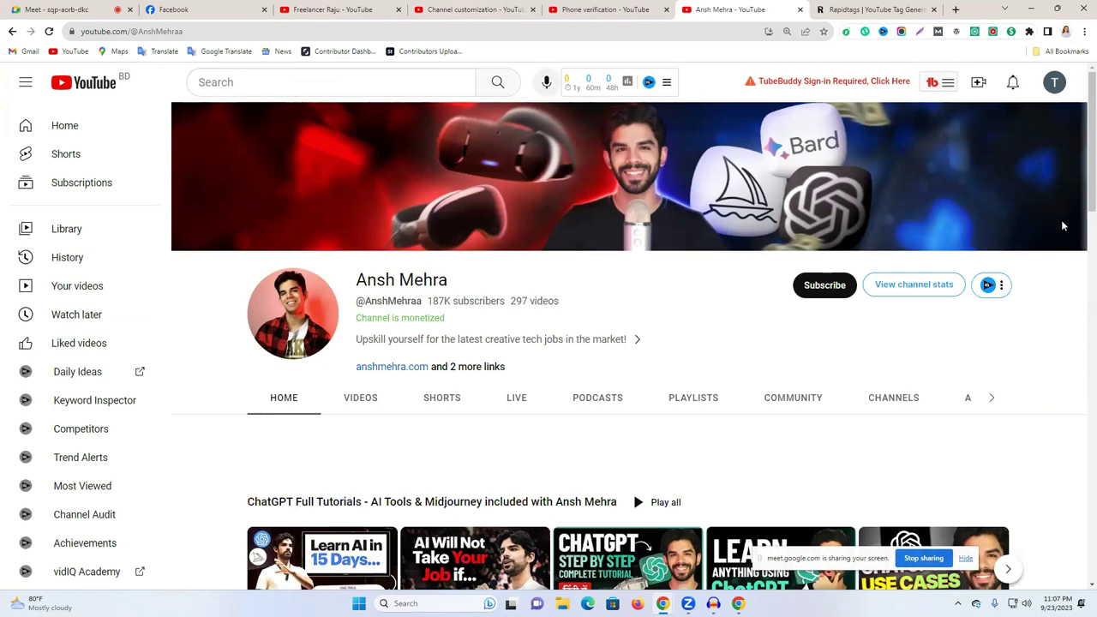
left_click(467, 10)
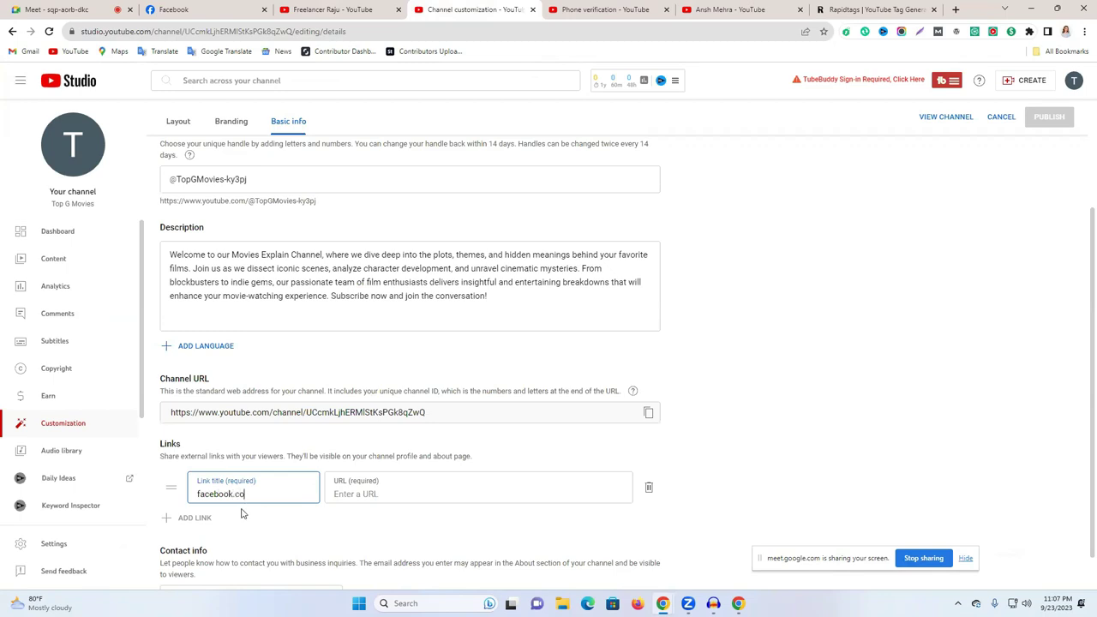
Finish the link title as 'facebook.com' and copy the Facebook profile's web address
type("m")
left_click(391, 497)
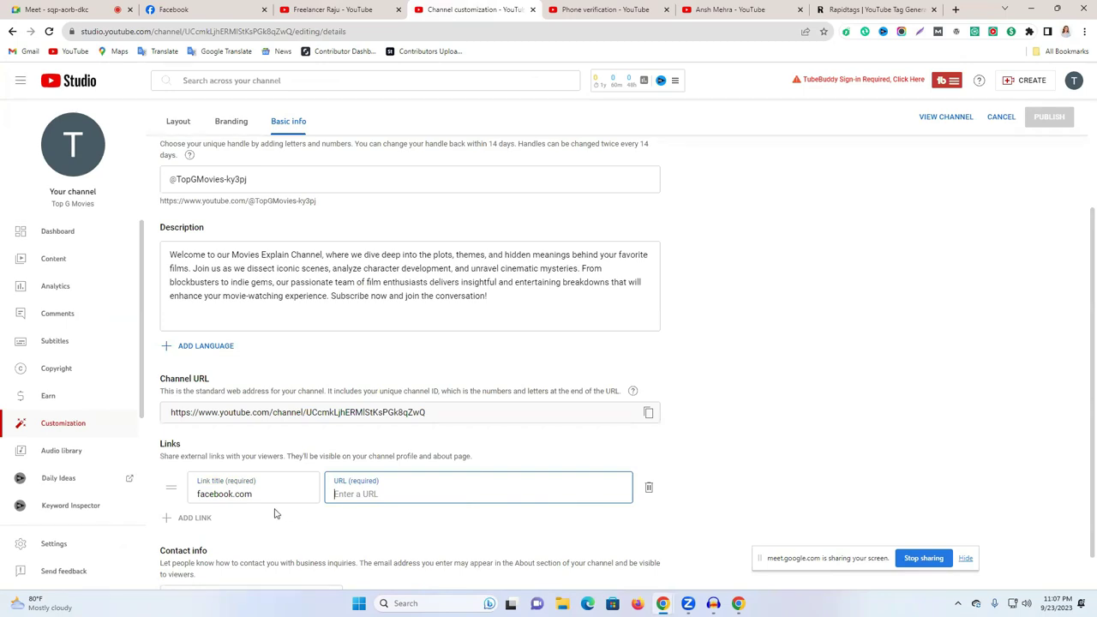
left_click(197, 8)
left_click(196, 32)
key("ctrl+c")
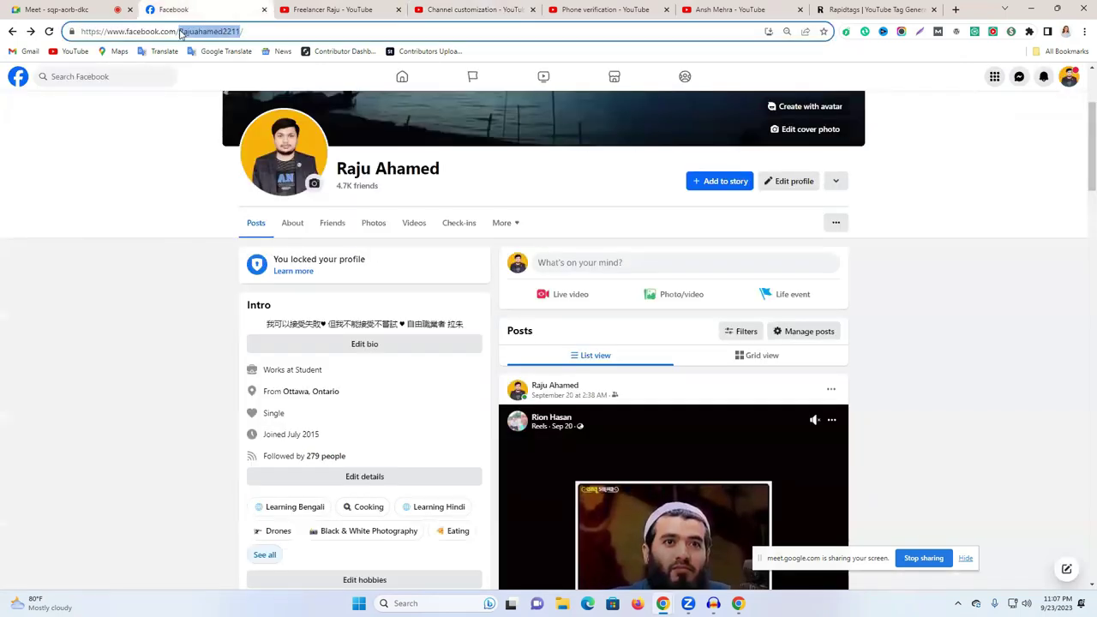
right_click(195, 35)
left_click(214, 95)
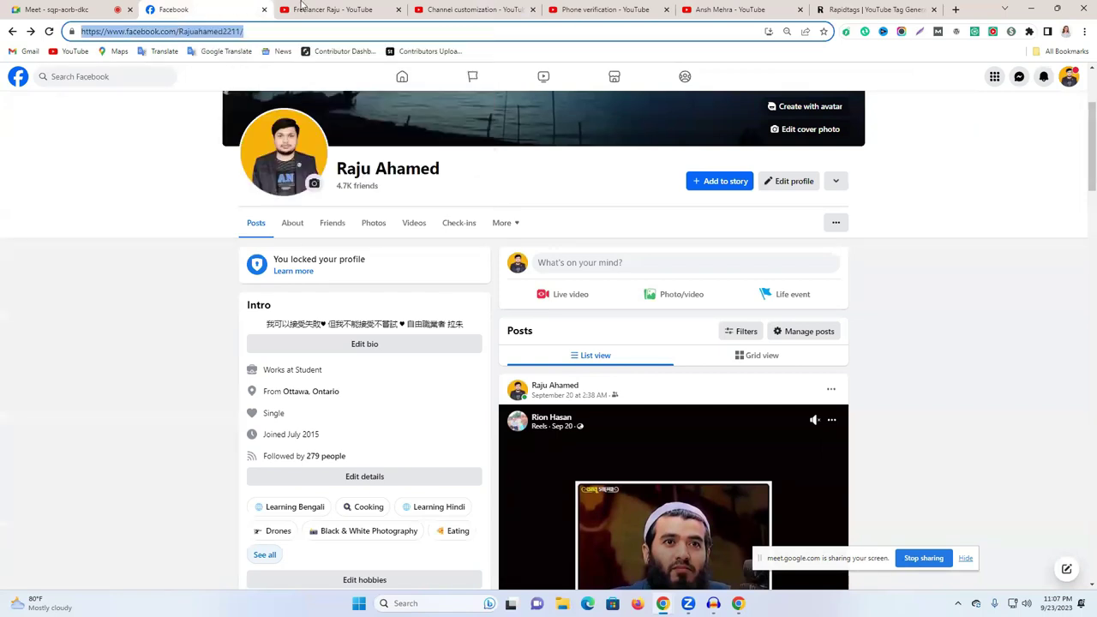
Paste the Facebook profile address into the new link's URL field
left_click(333, 9)
left_click(501, 8)
left_click(197, 9)
left_click(333, 9)
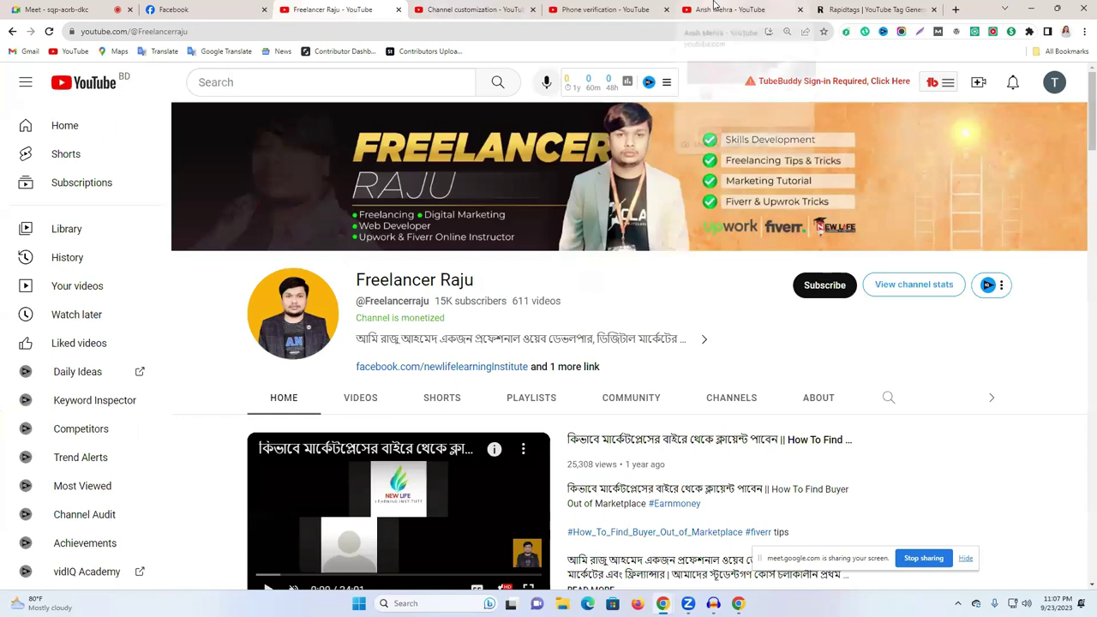
left_click(729, 9)
left_click(505, 10)
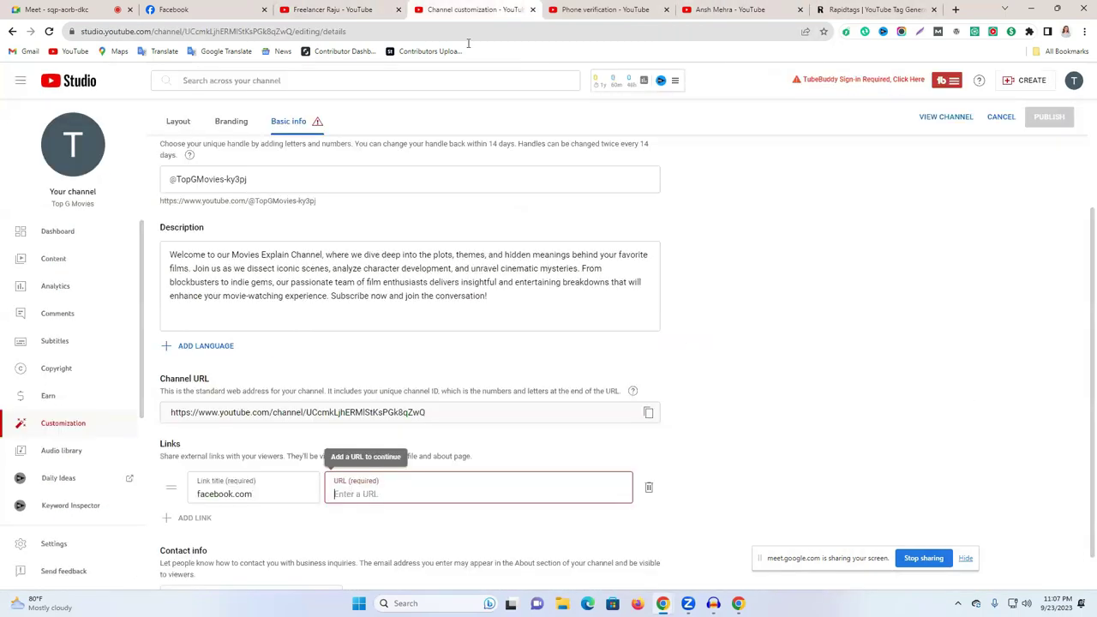
key("ctrl+v")
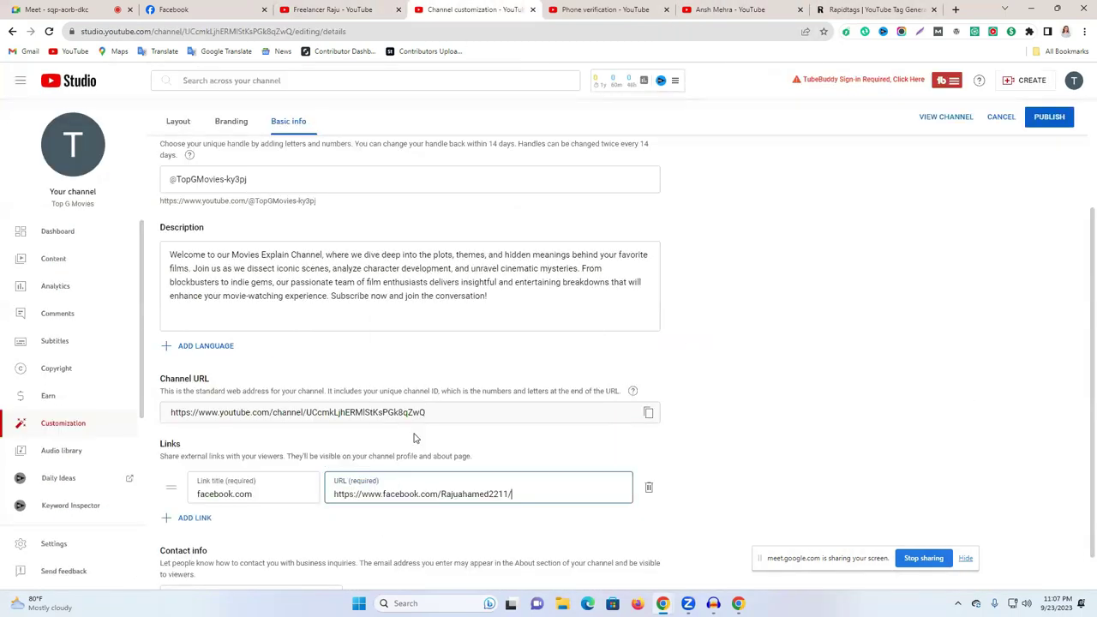
scroll(480, 498, "down", 1)
left_click(227, 568)
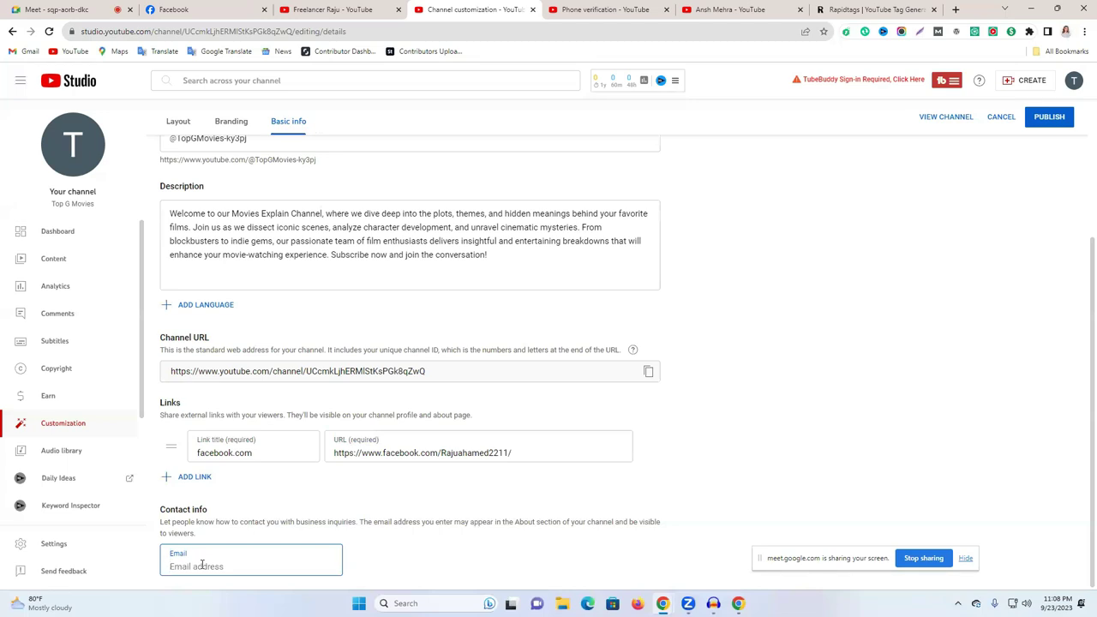
Open the channel Branding settings, then start a new browser tab
left_click(219, 120)
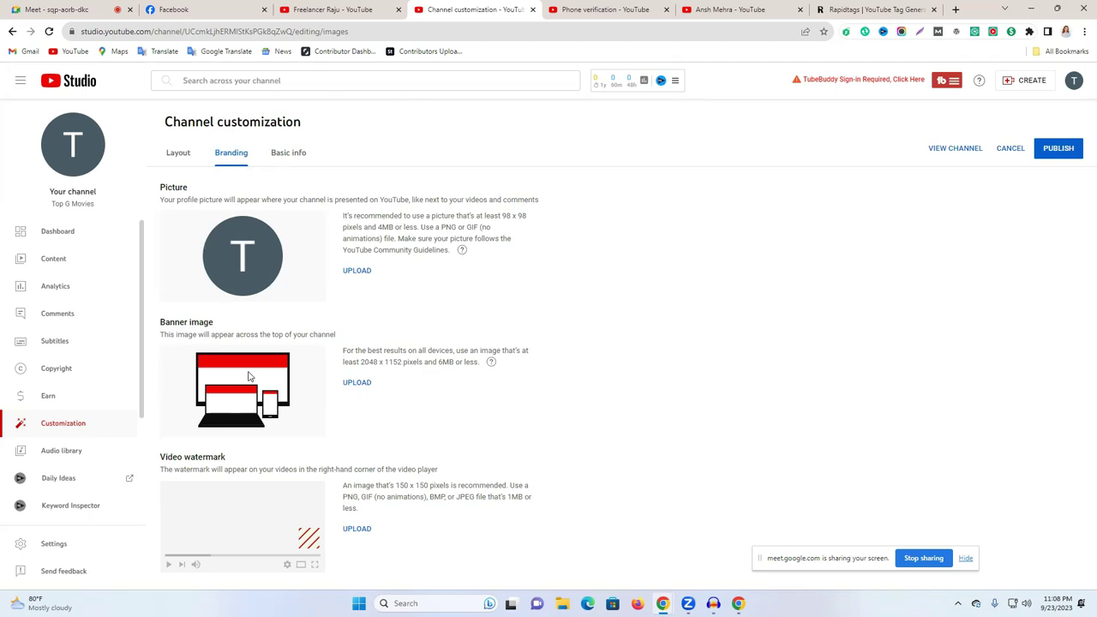
left_click(736, 9)
left_click(955, 10)
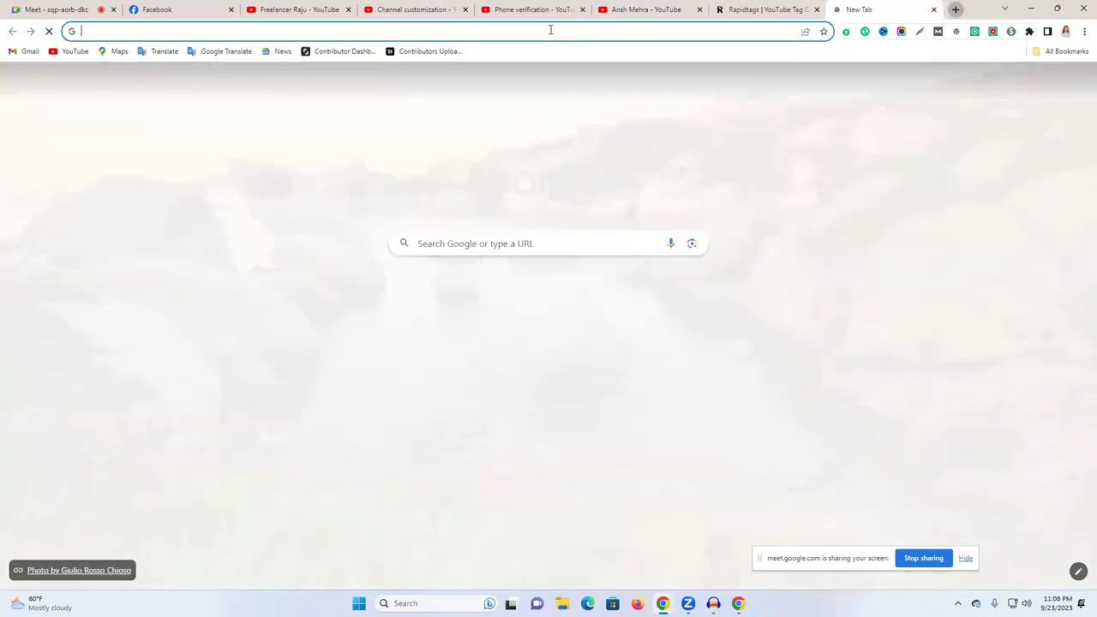
Go to Canva and search its templates for 'logo'
type("canva.com")
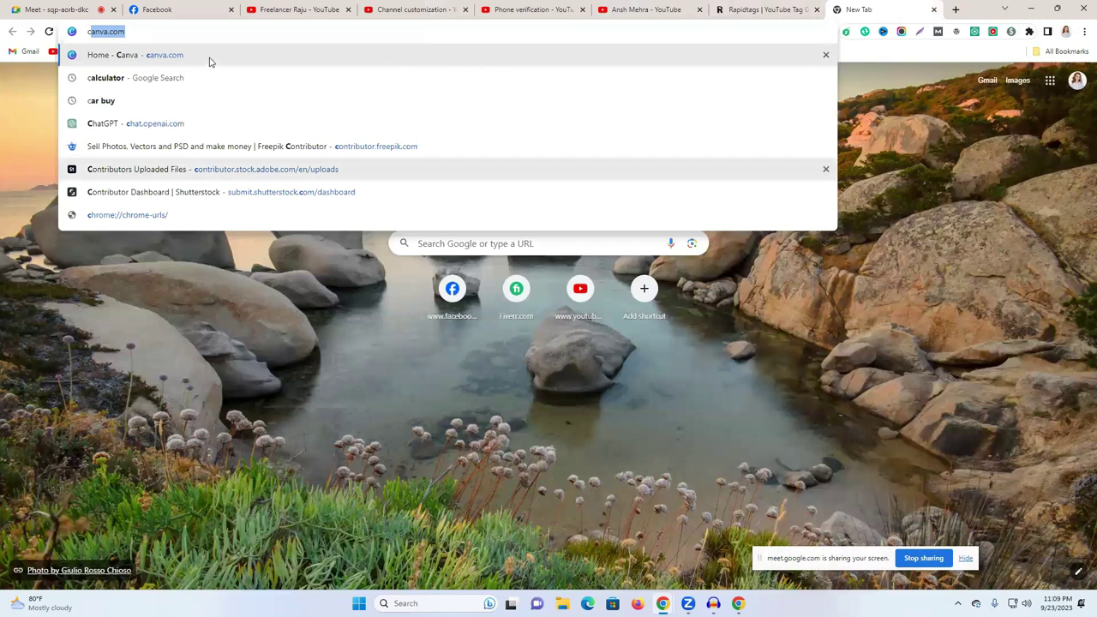
key("Return")
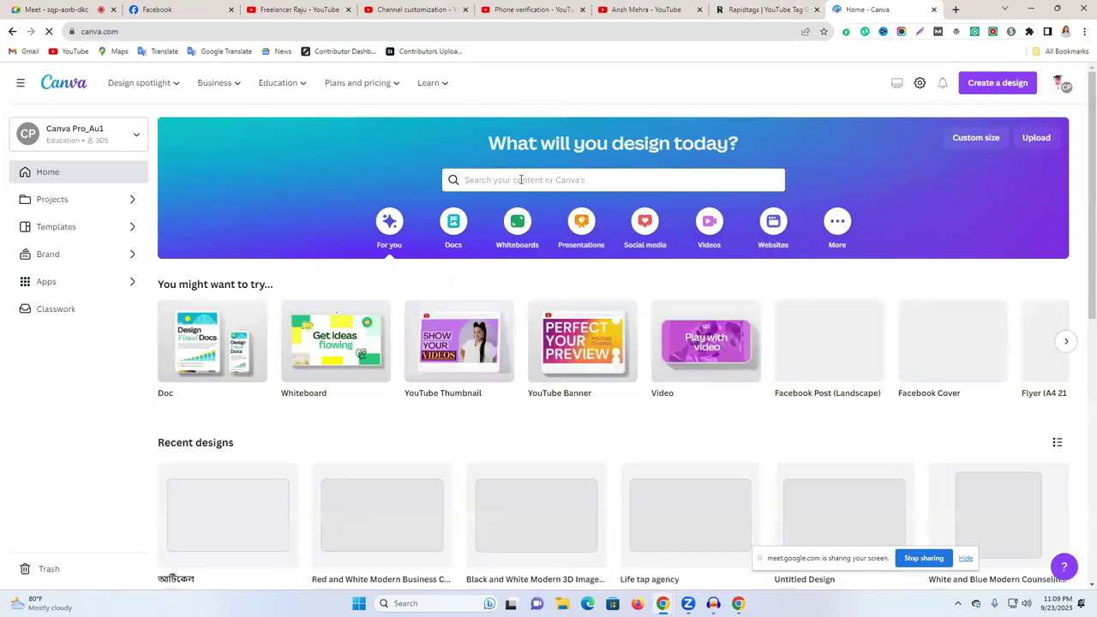
left_click(520, 179)
type("lo")
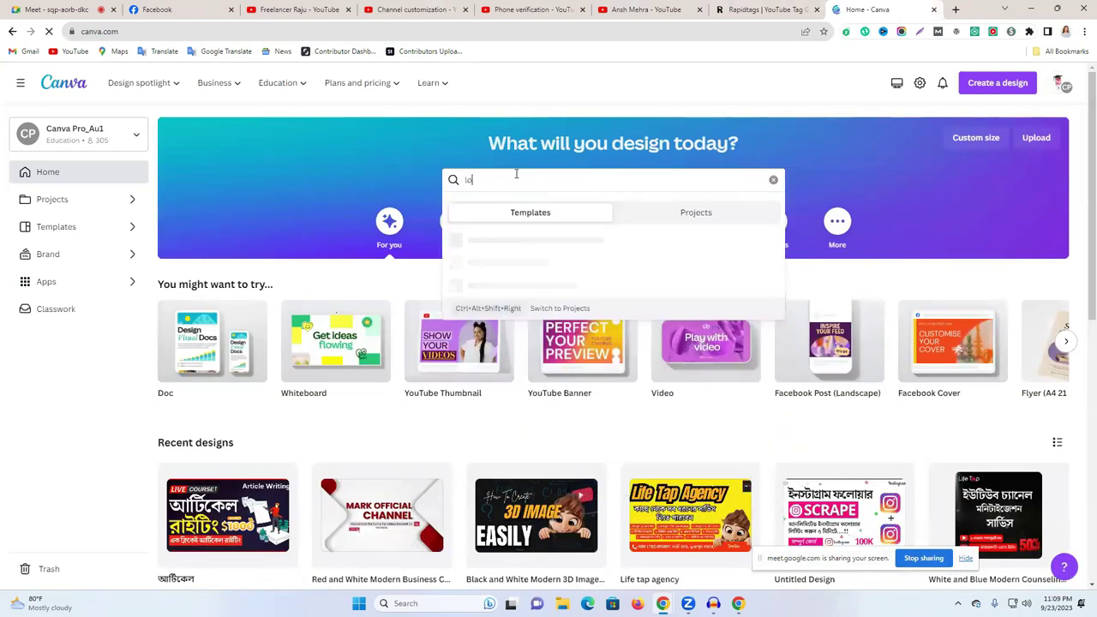
type("go")
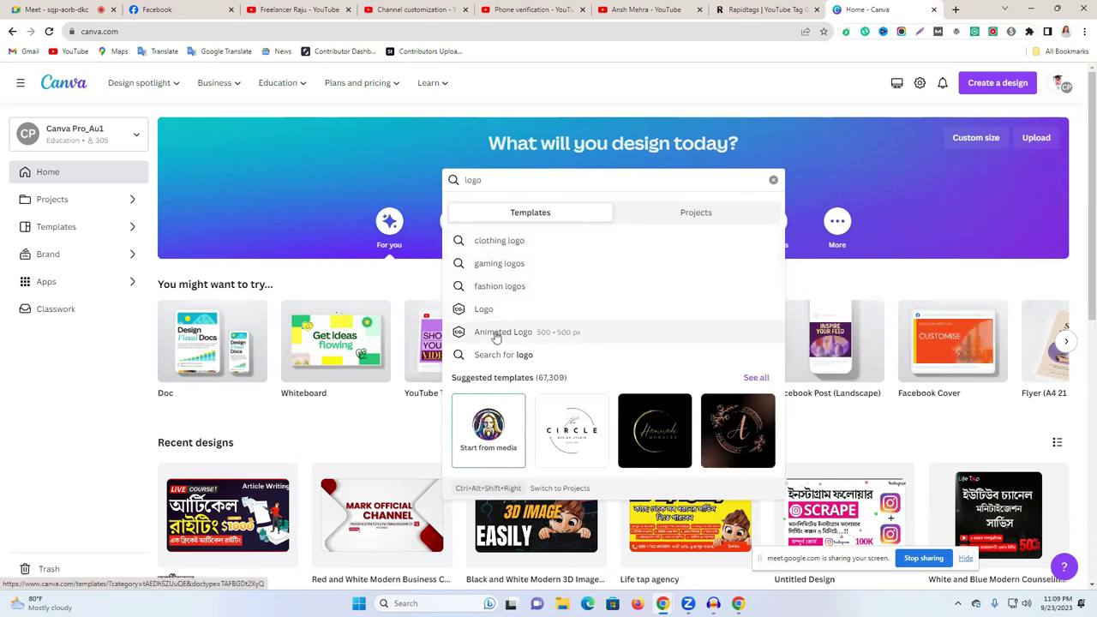
left_click(520, 310)
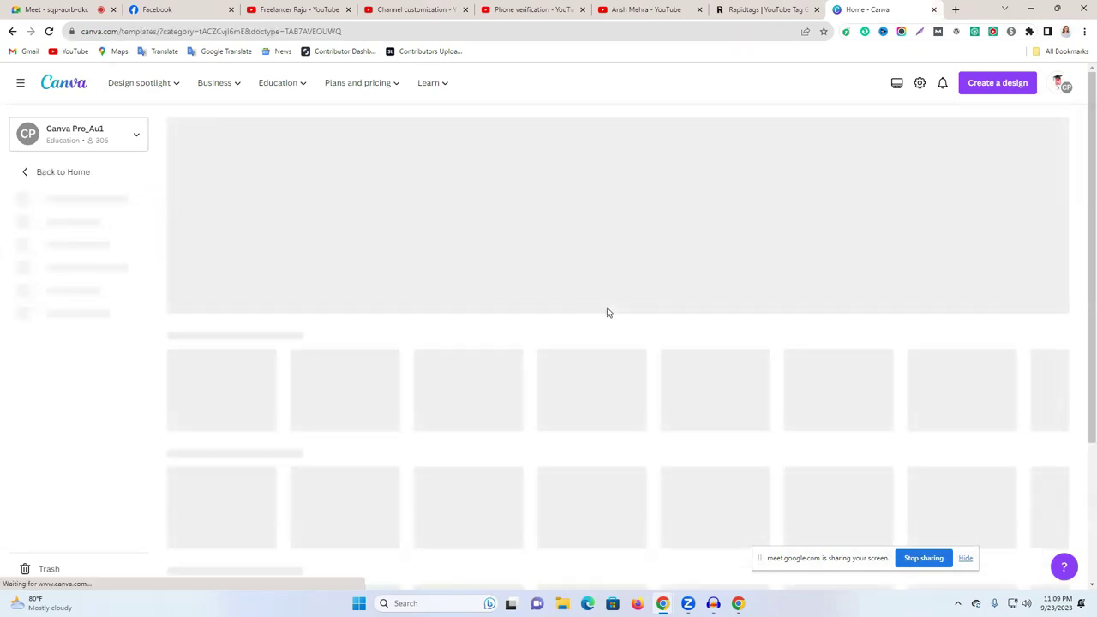
Start a blank logo design, browse the Logo templates, and open the template search
scroll(420, 404, "down", 2)
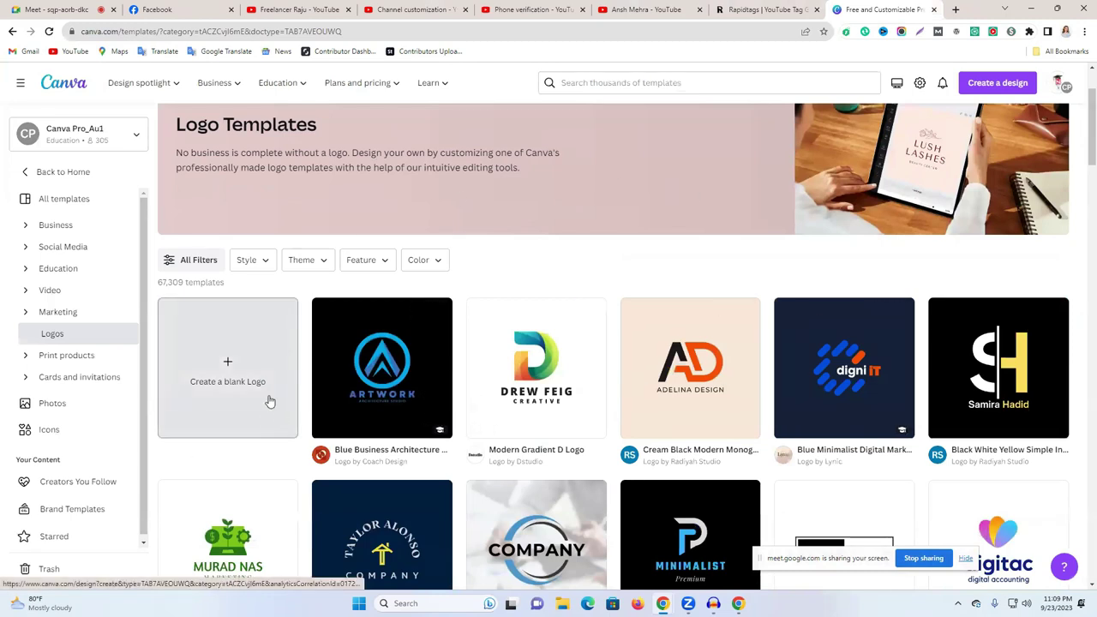
scroll(270, 402, "down", 1)
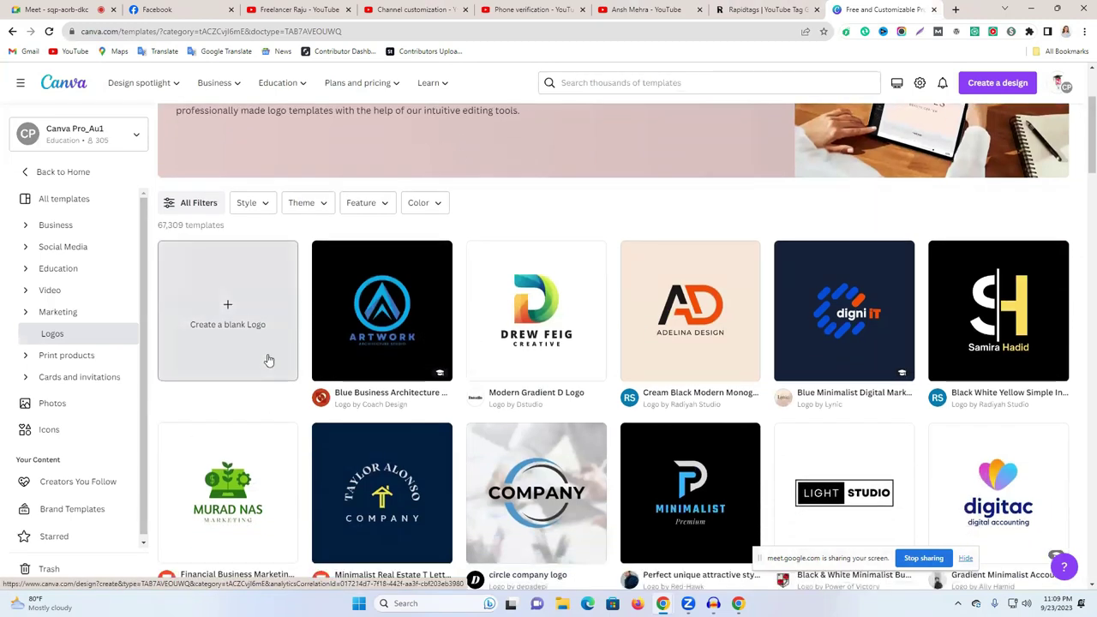
left_click(269, 360)
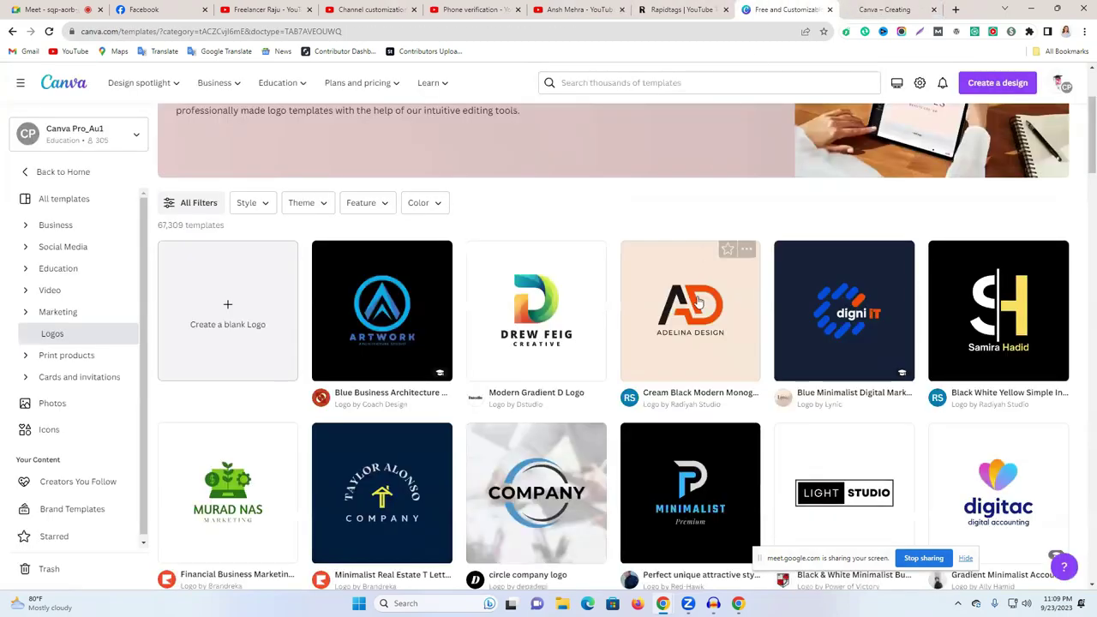
scroll(699, 301, "down", 6)
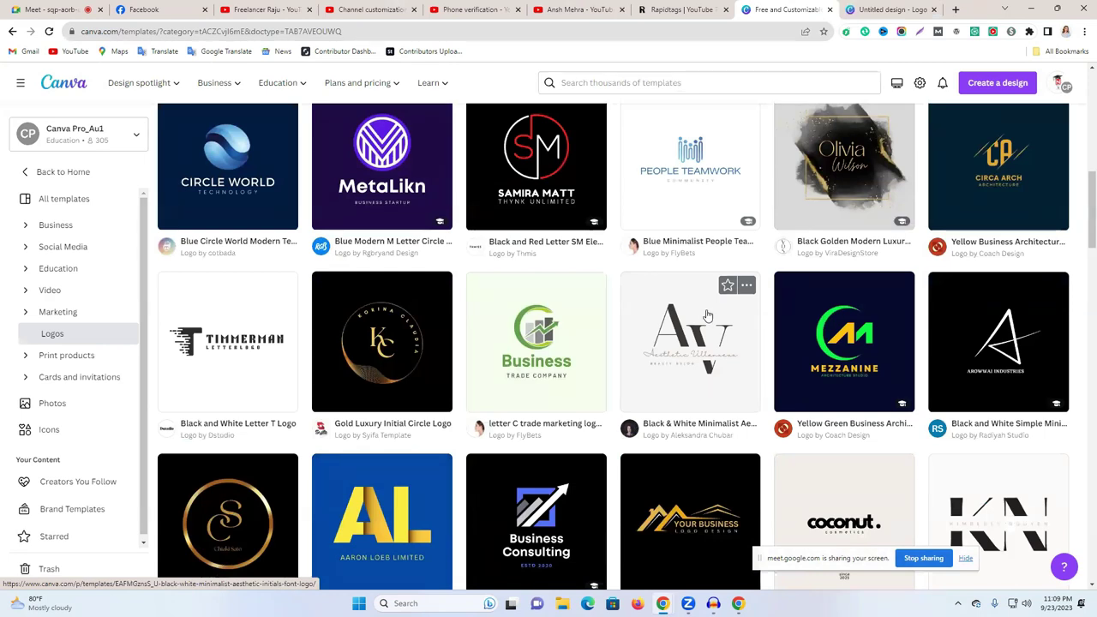
scroll(704, 321, "down", 2)
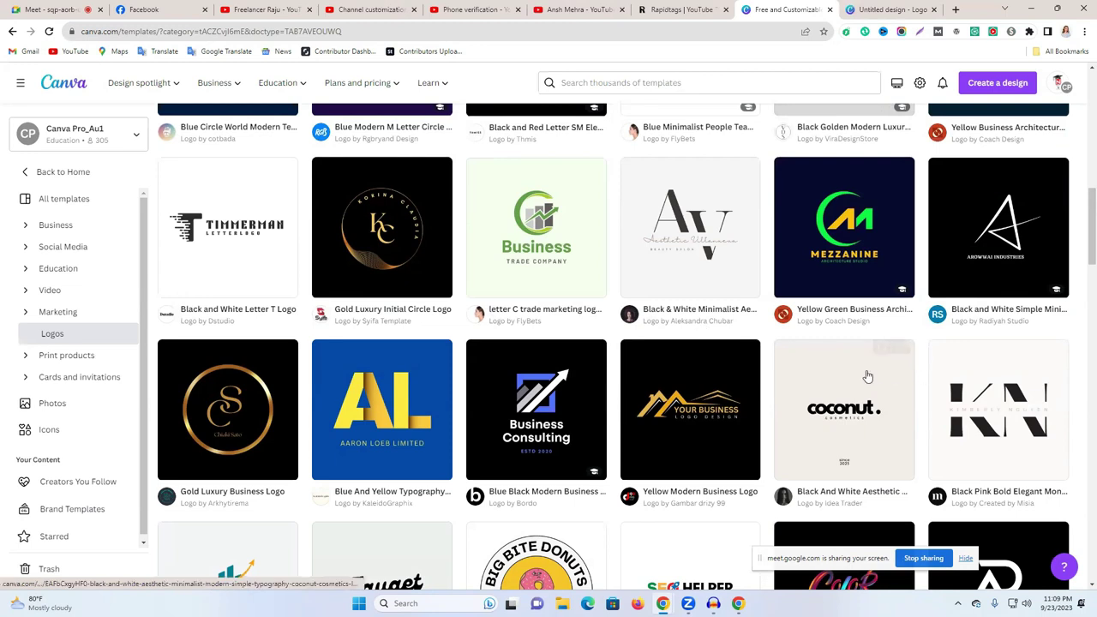
scroll(510, 375, "down", 1)
scroll(510, 374, "down", 3)
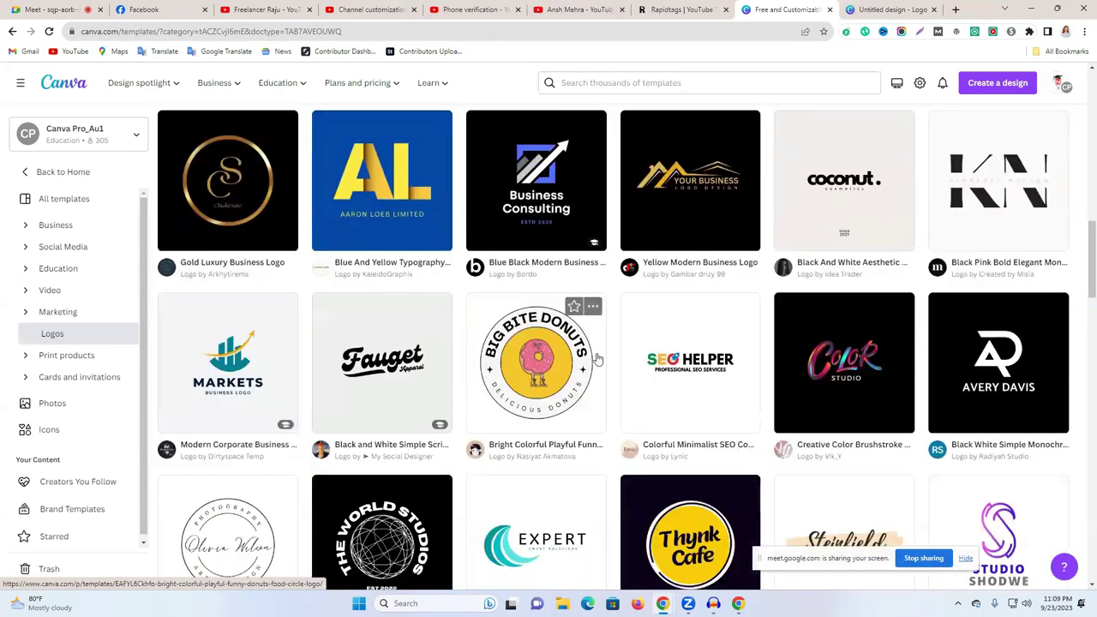
scroll(836, 399, "down", 2)
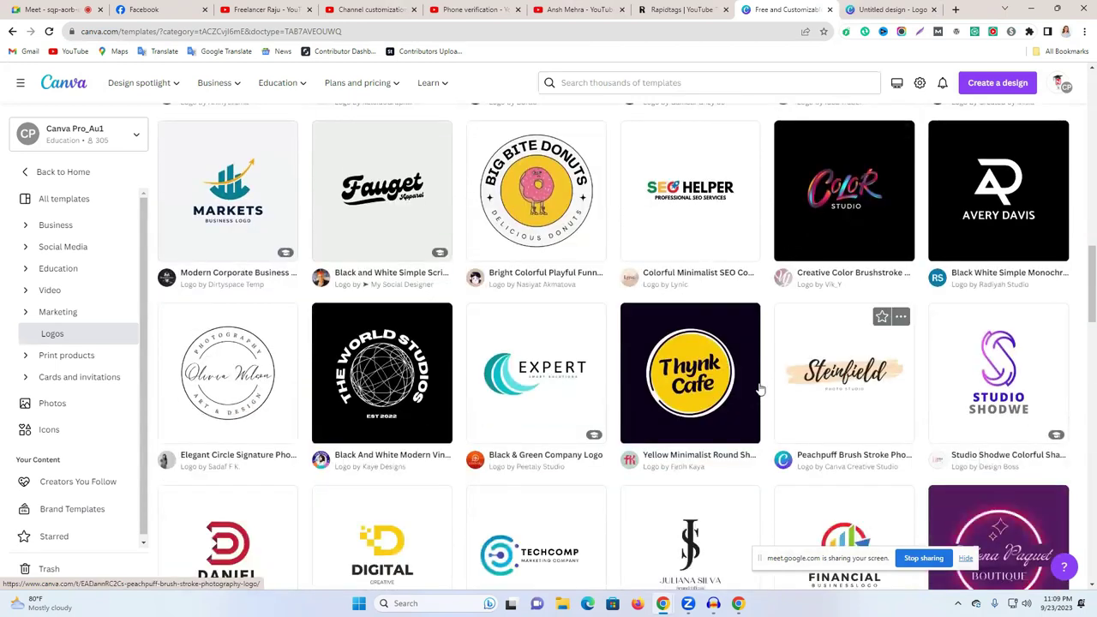
scroll(549, 331, "down", 10)
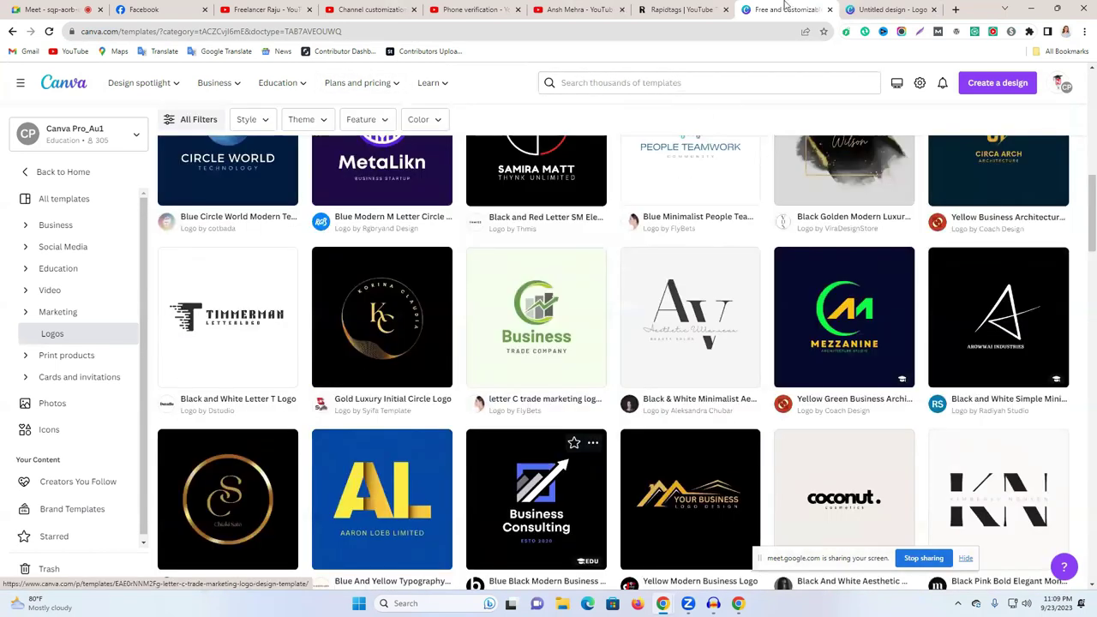
scroll(190, 190, "up", 1)
key("ctrl+Tab")
left_click(160, 115)
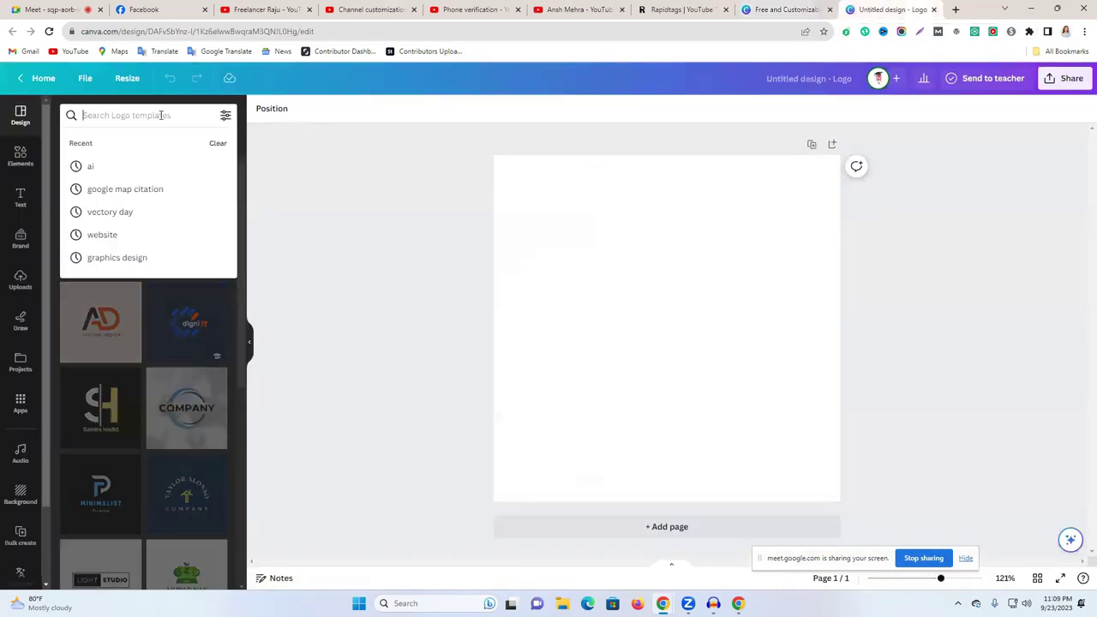
Search the logo templates for 'top g'
left_click(397, 231)
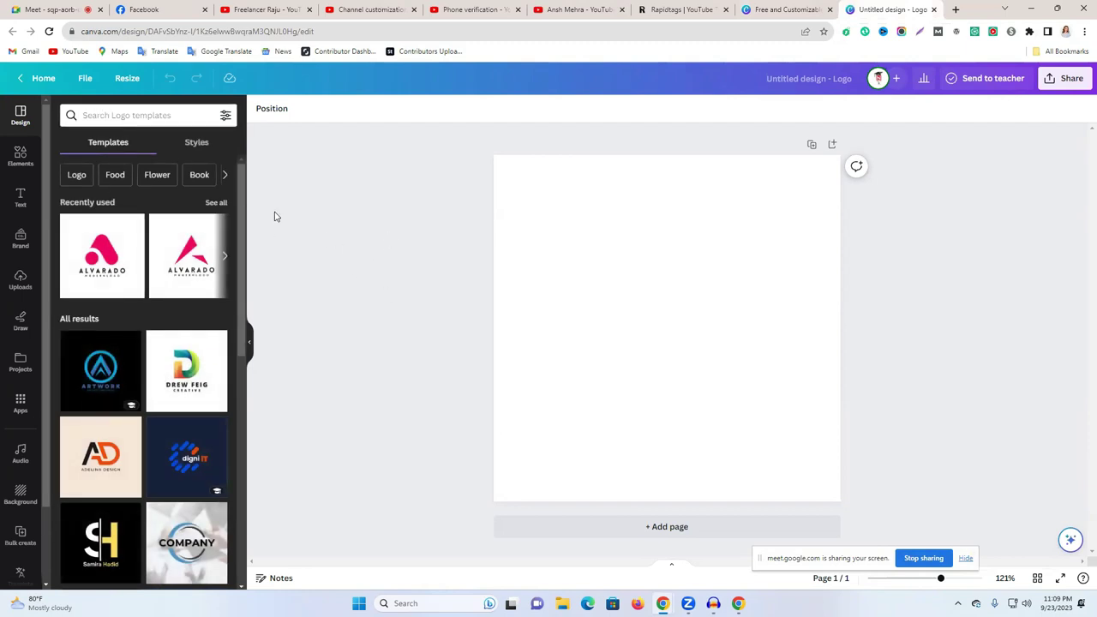
left_click(144, 114)
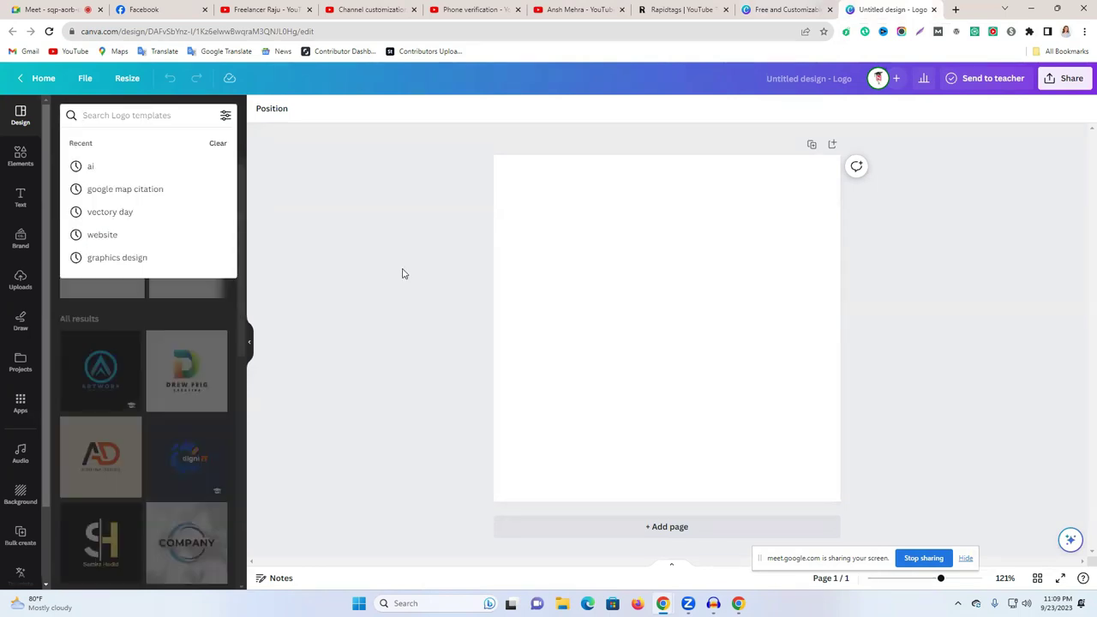
left_click(399, 256)
left_click(111, 115)
left_click(351, 249)
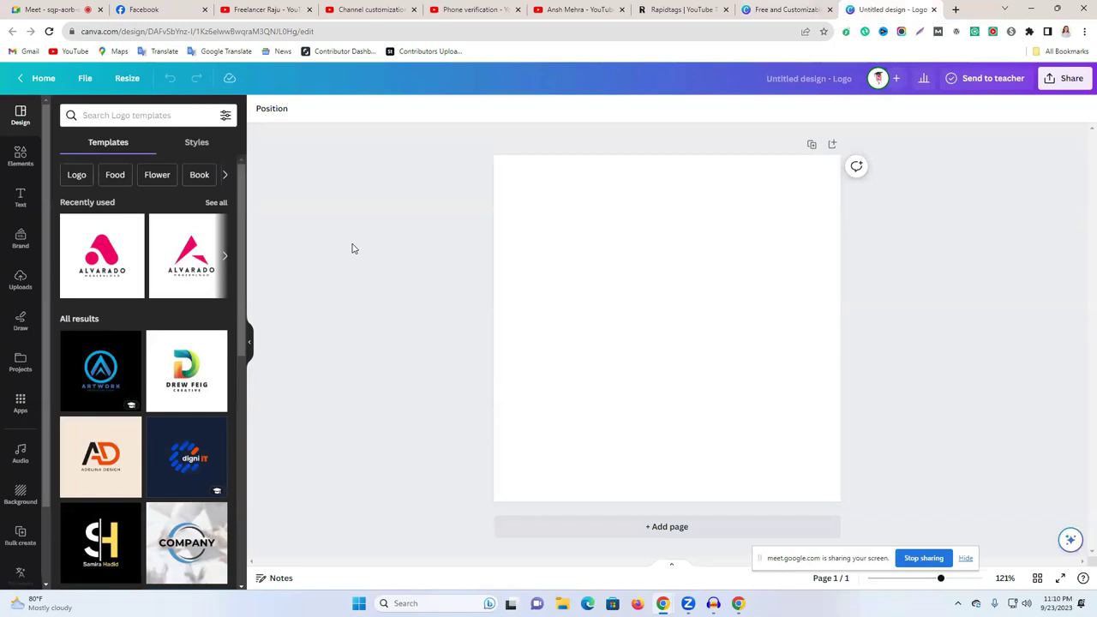
left_click(155, 115)
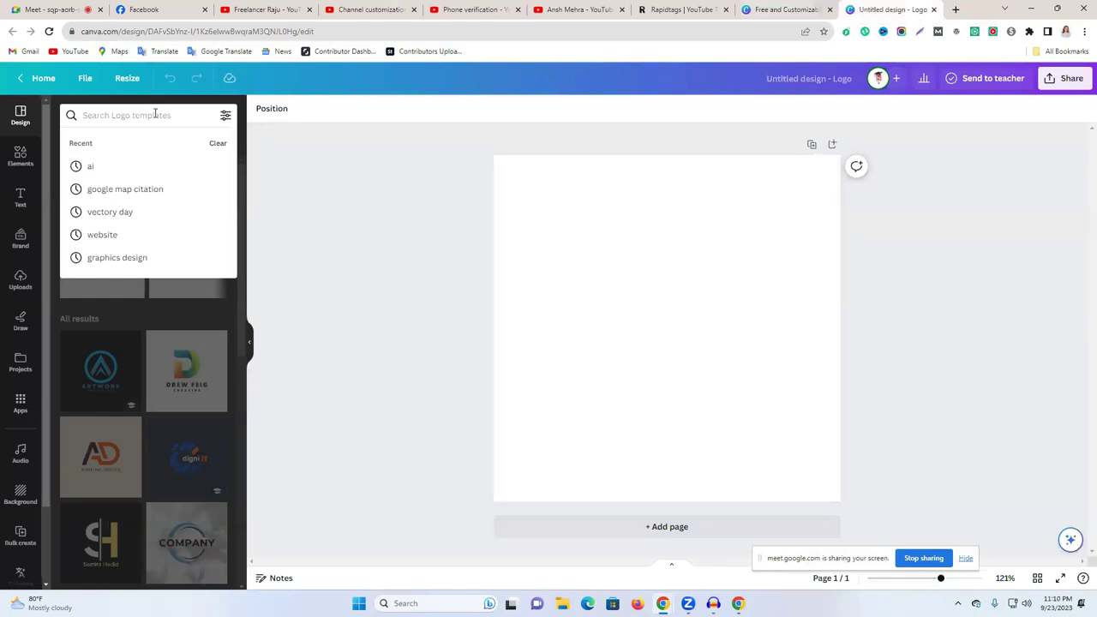
type("top g")
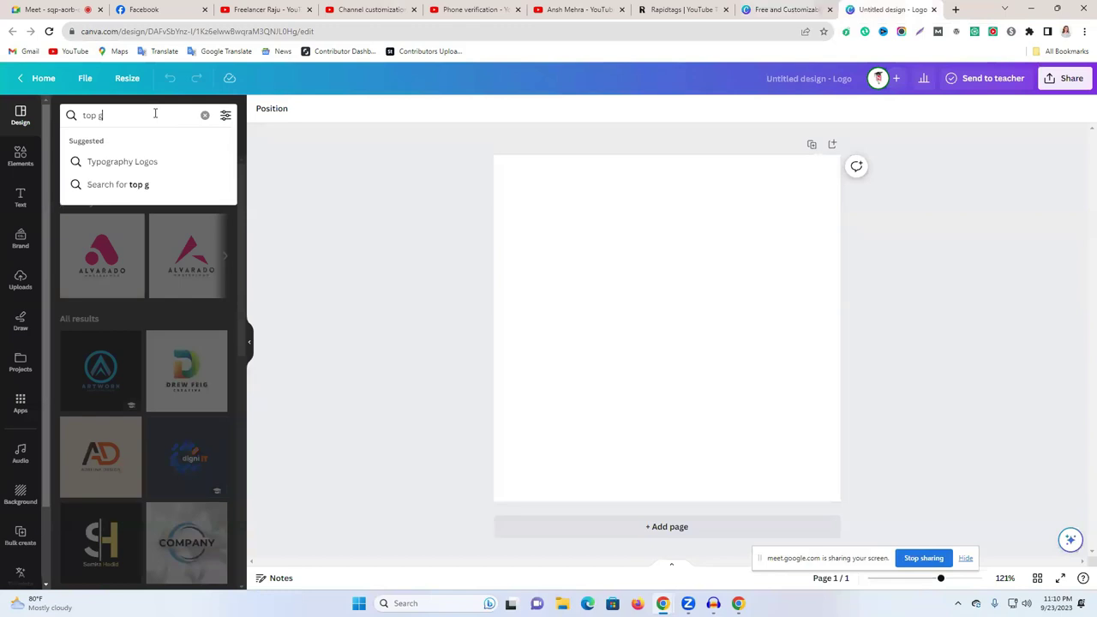
key("Return")
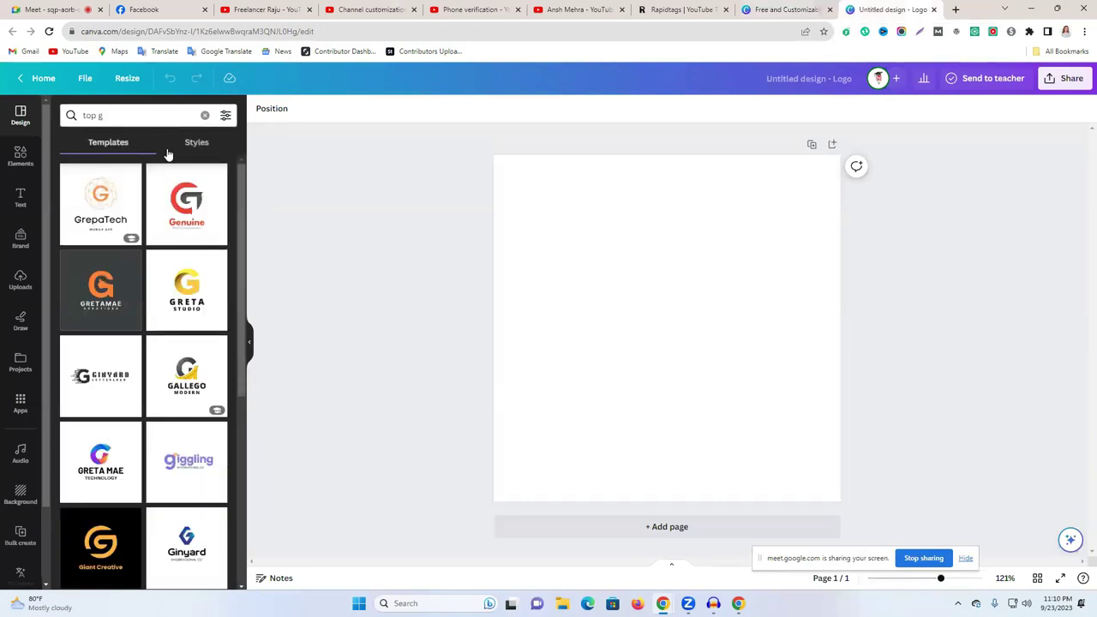
Scroll the results and apply the Giggling crowned-shield G template to the blank page
scroll(204, 202, "down", 2)
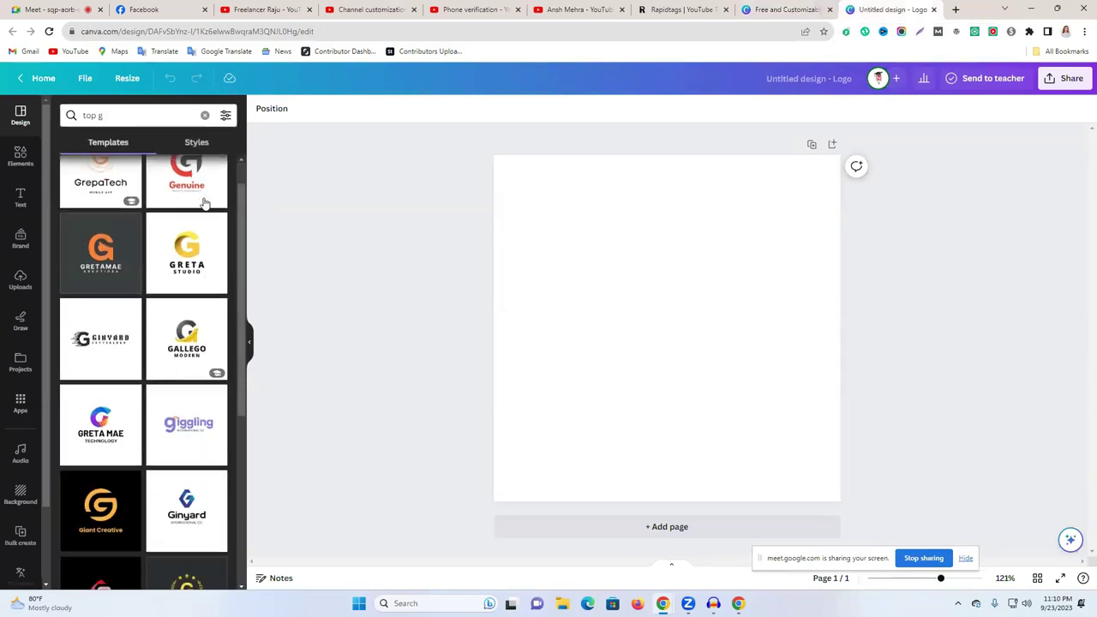
scroll(206, 204, "down", 3)
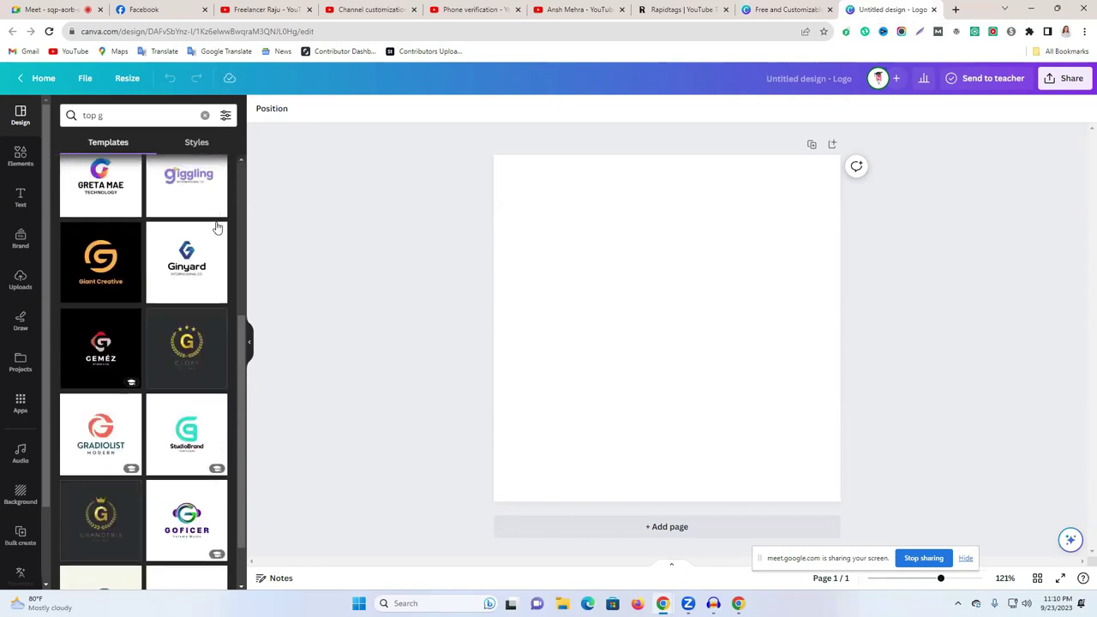
scroll(192, 261, "down", 2)
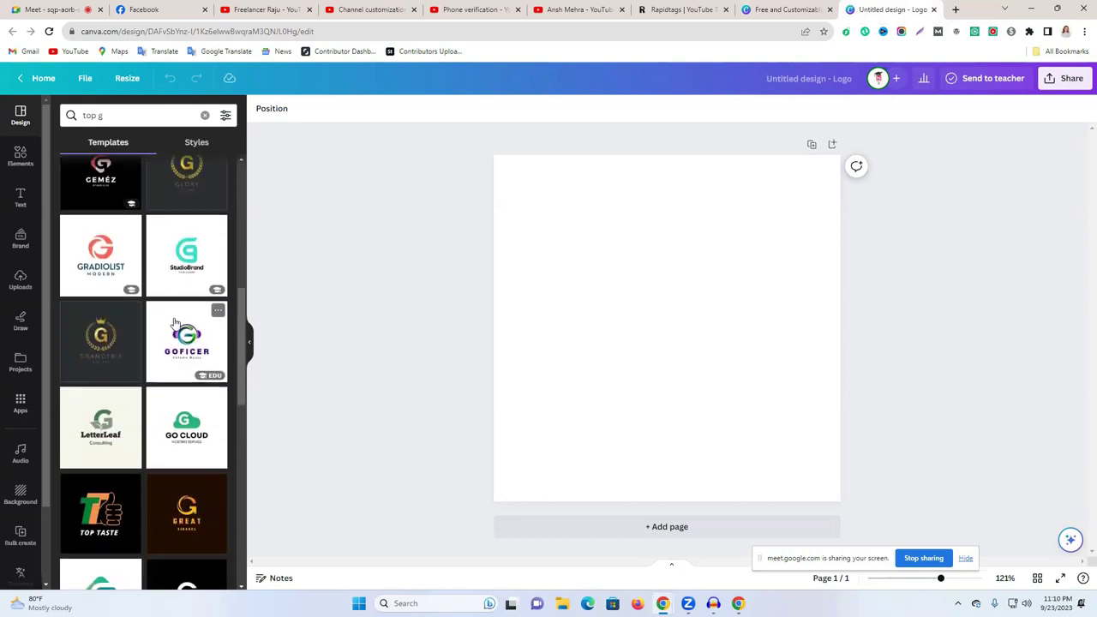
scroll(174, 322, "down", 2)
scroll(174, 322, "down", 2)
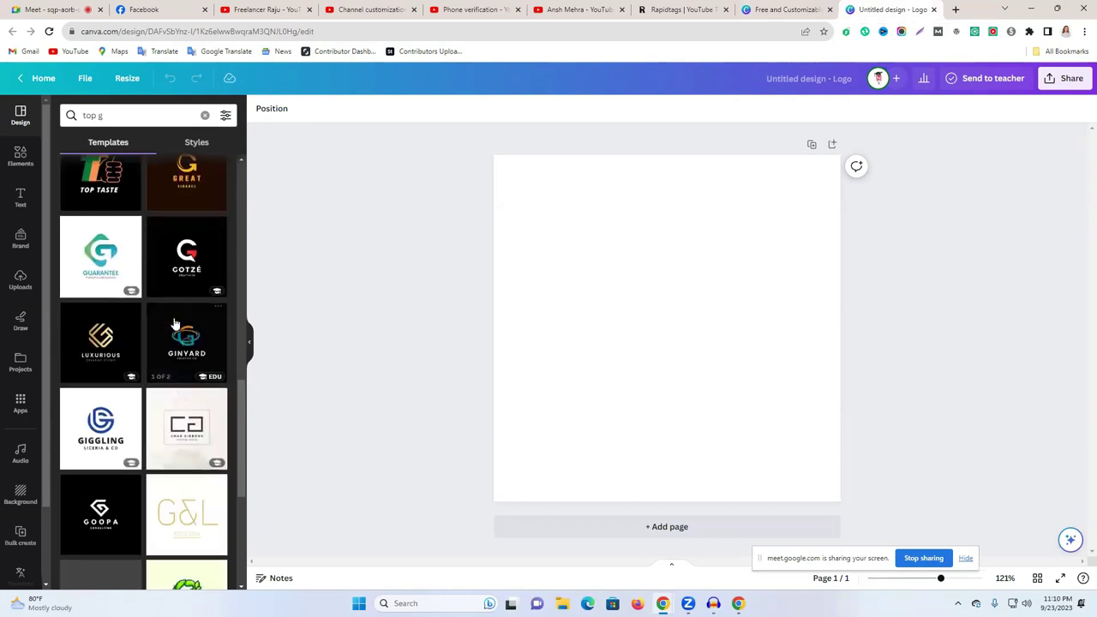
scroll(174, 322, "down", 2)
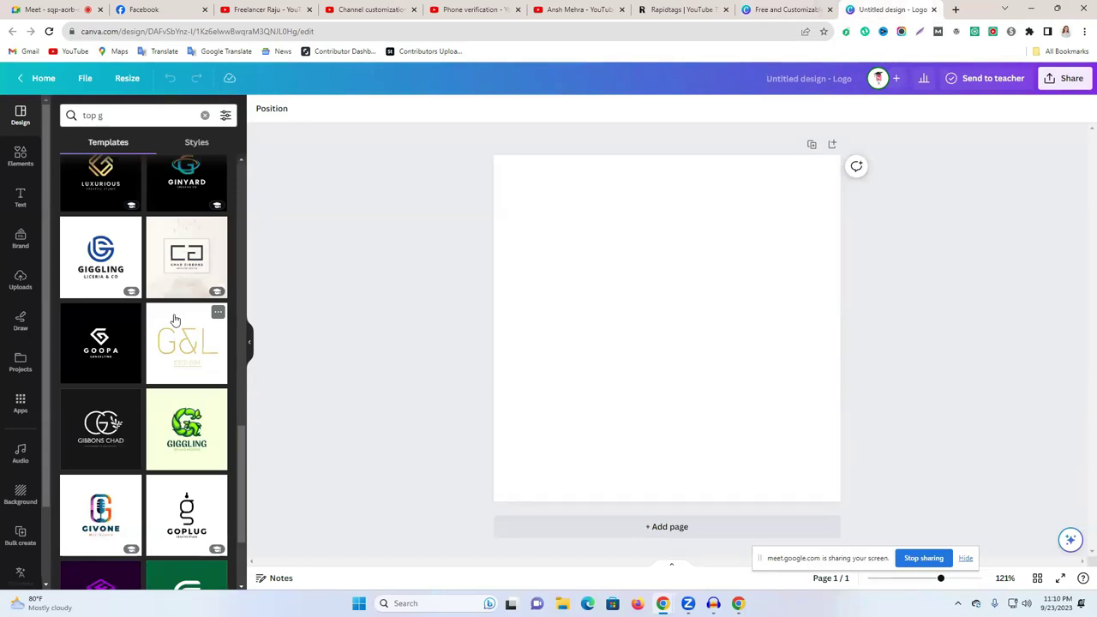
scroll(174, 320, "down", 4)
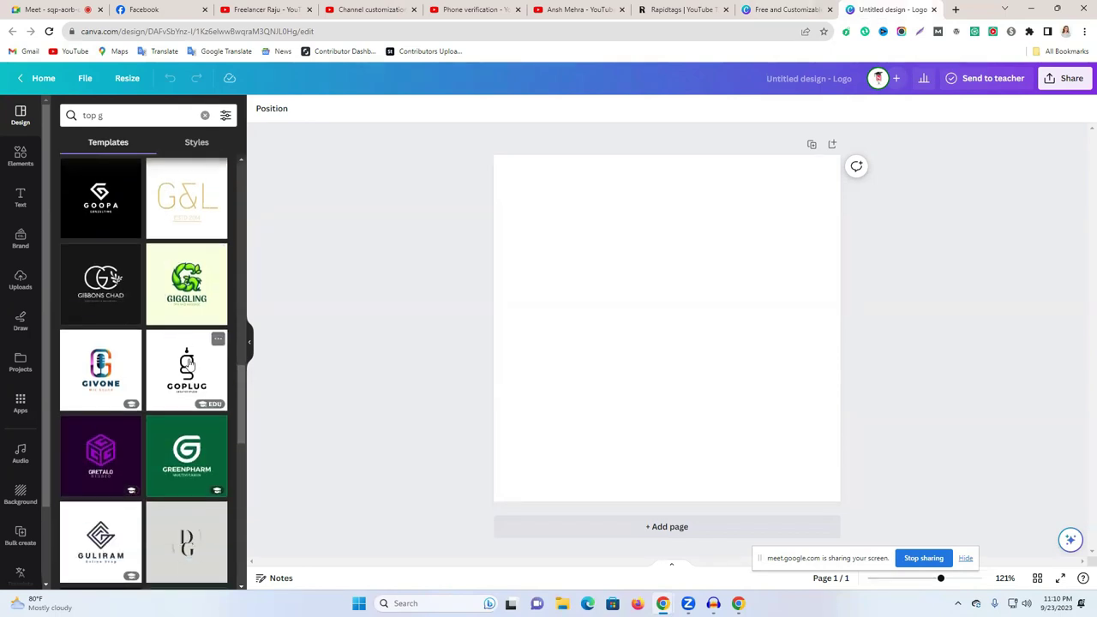
scroll(189, 366, "down", 2)
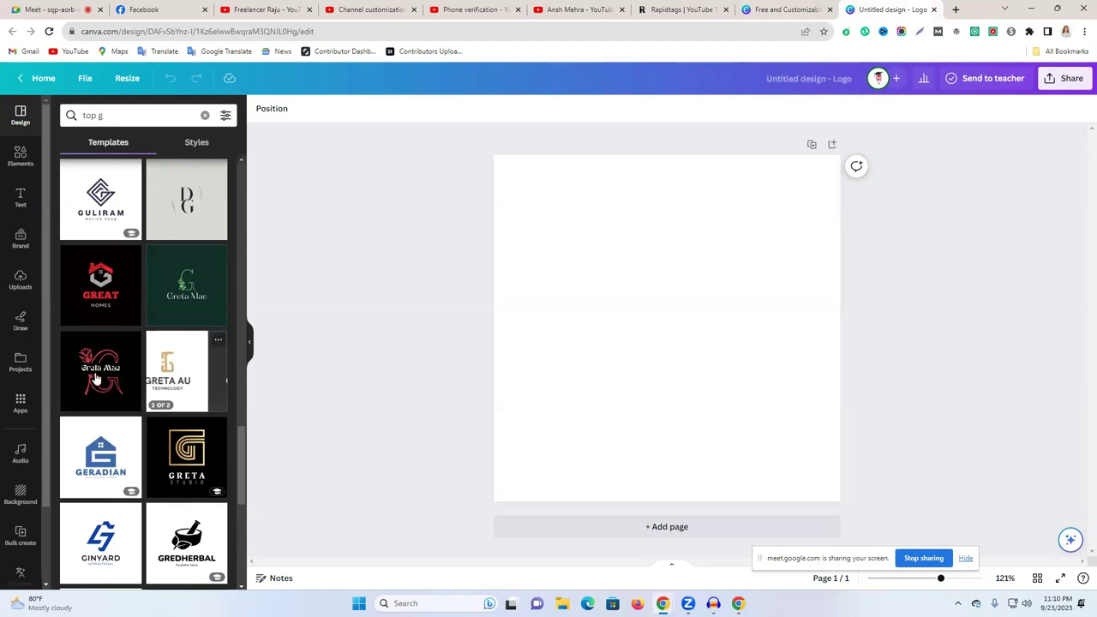
scroll(183, 472, "down", 2)
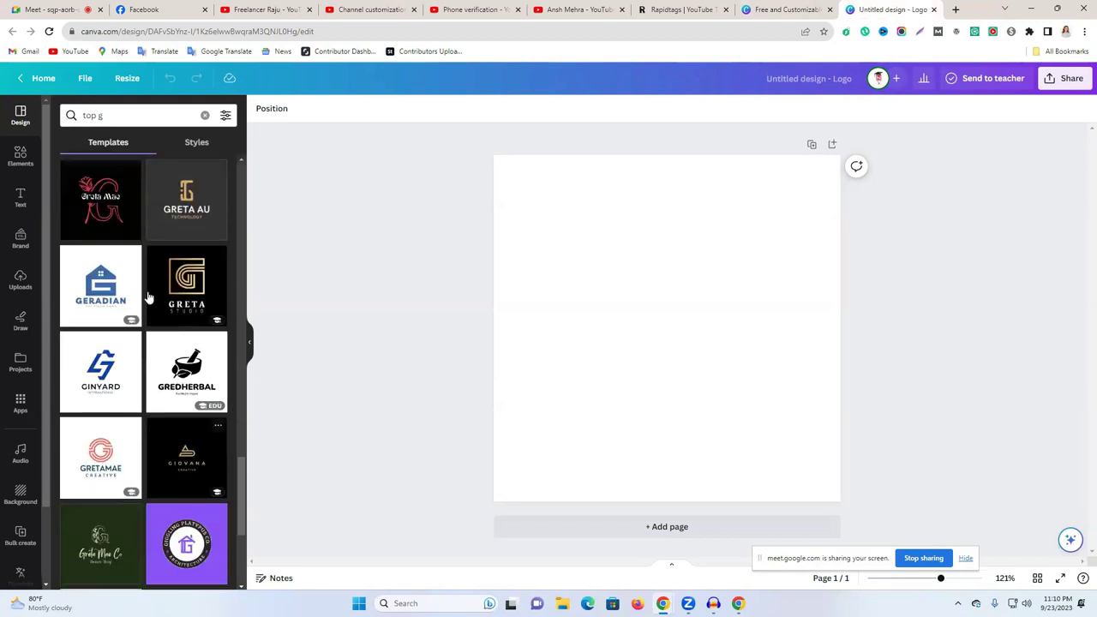
scroll(122, 306, "down", 3)
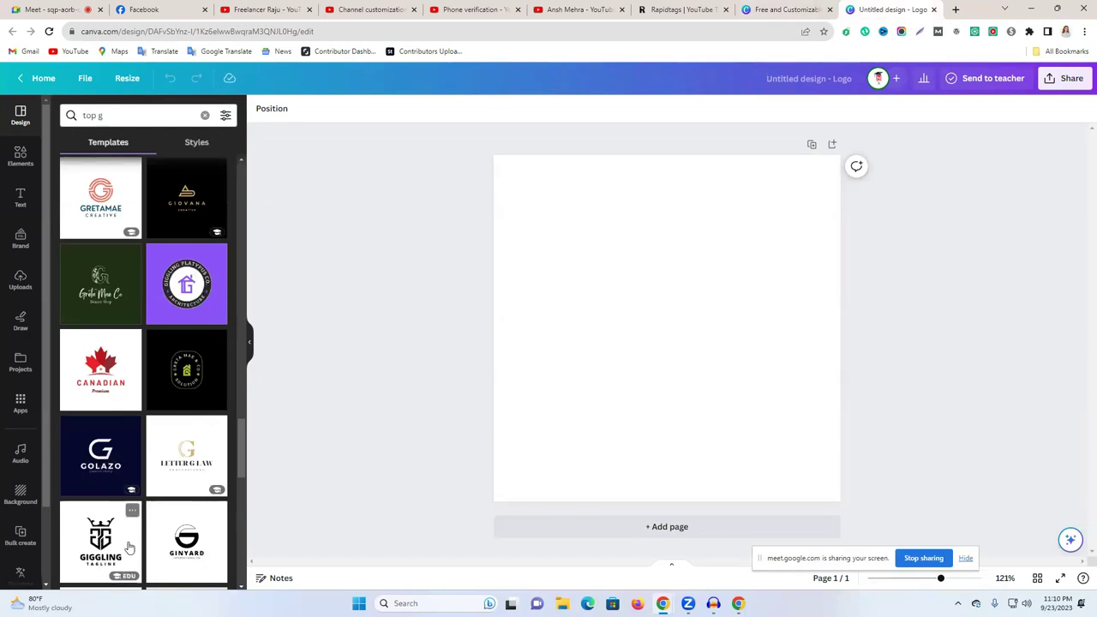
left_click(102, 540)
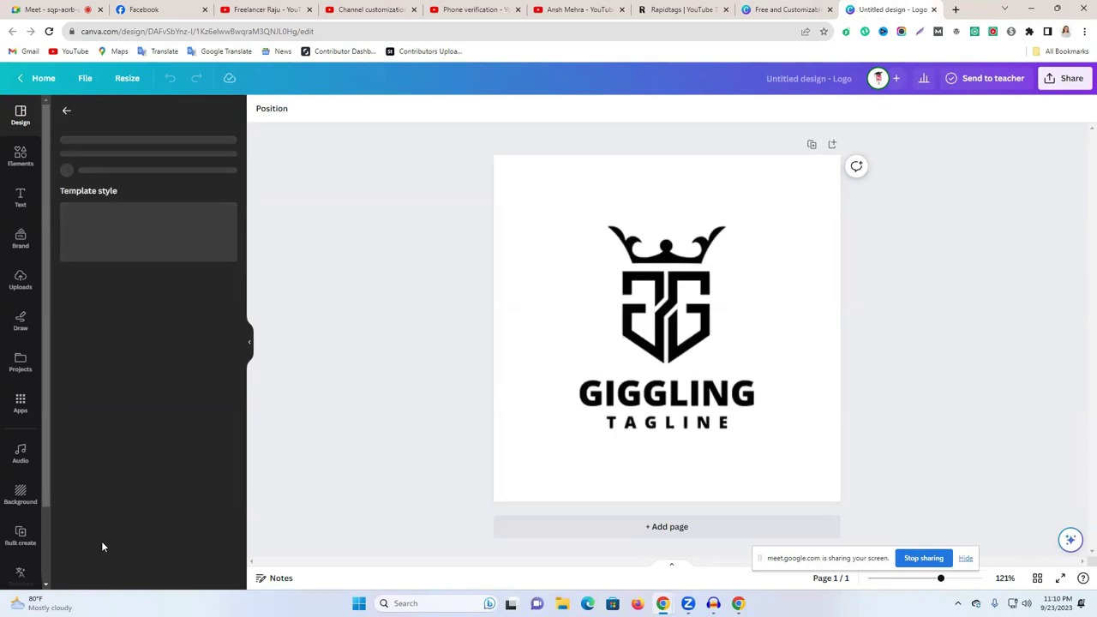
Select the crowned G emblem, then the GIGGLING text, then go to the YouTube channel page
left_click(701, 295)
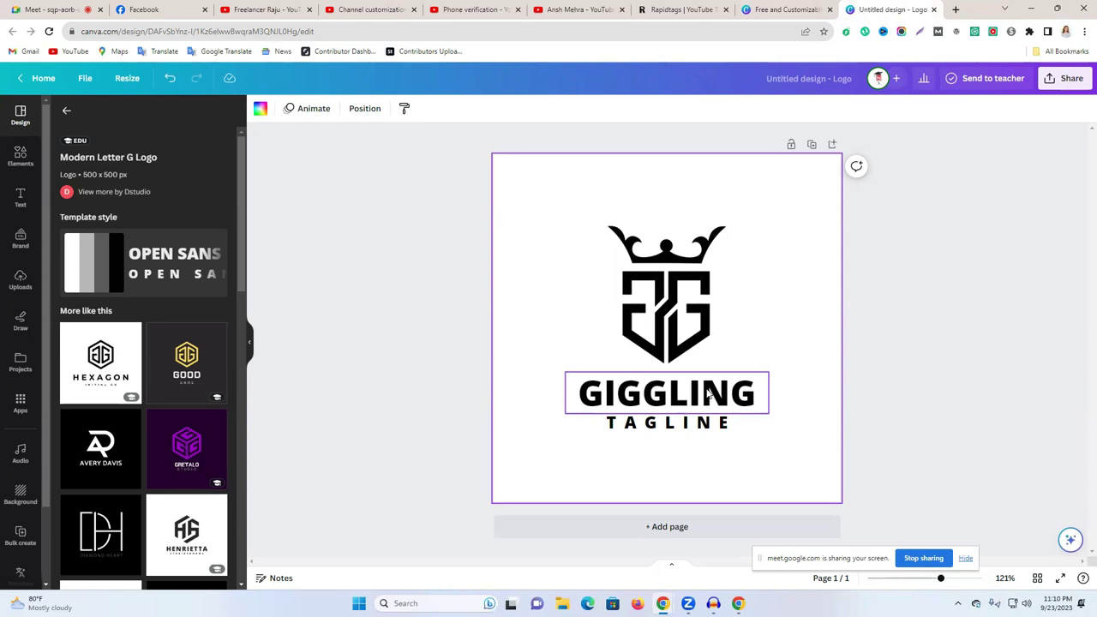
left_click(708, 394)
left_click(708, 394)
left_click(266, 10)
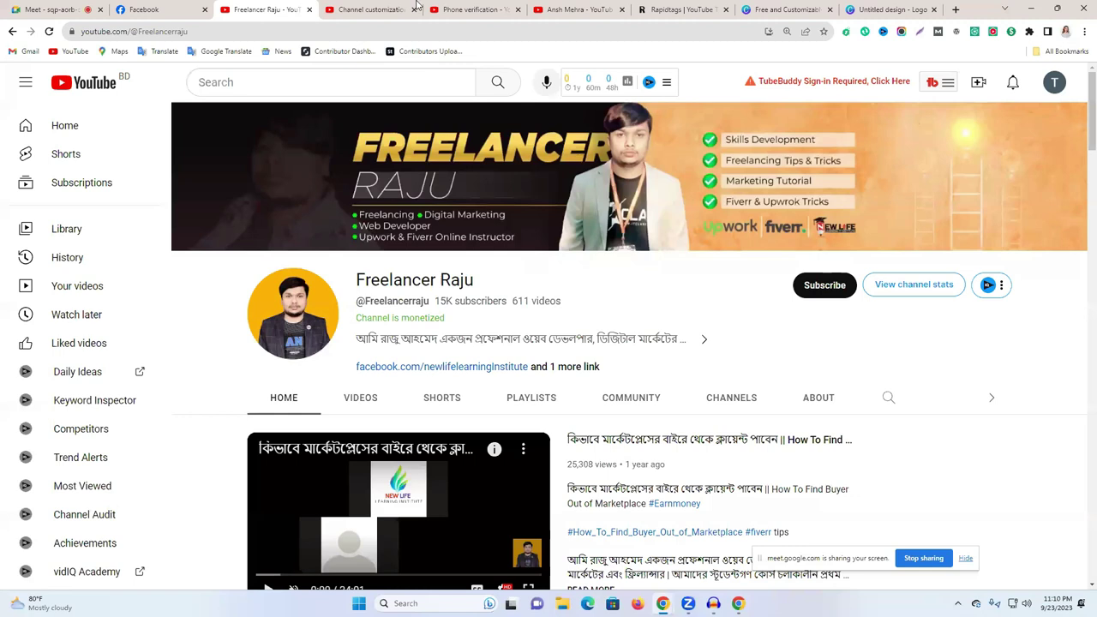
Copy the channel name Top G Movies from channel customization and return to the Canva design
key("ctrl+Tab")
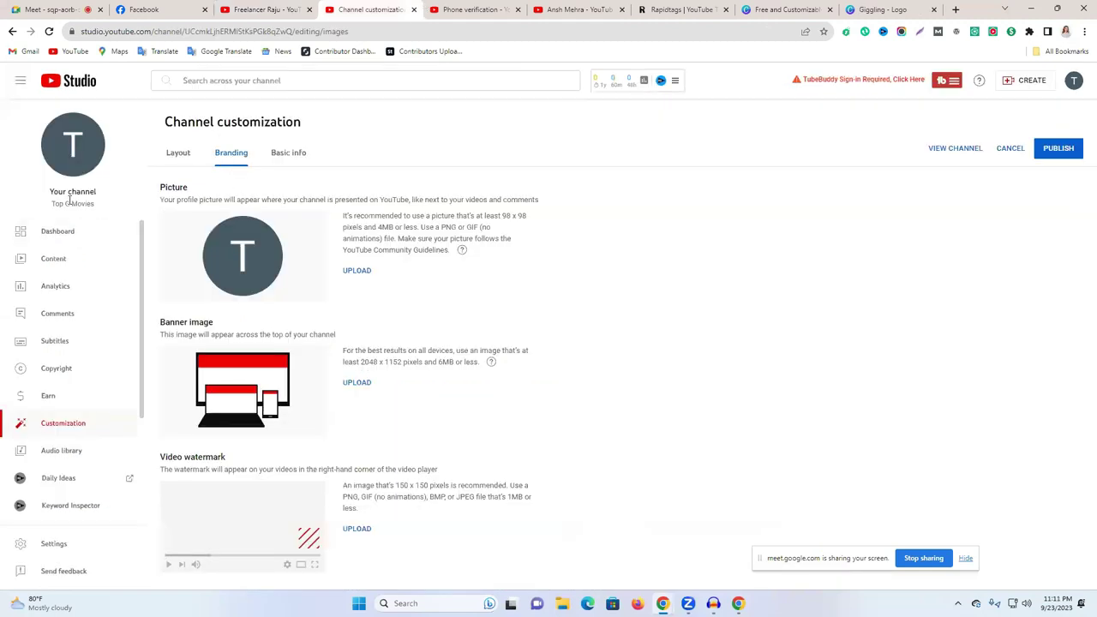
left_click_drag(52, 203, 96, 207)
key("ctrl+c")
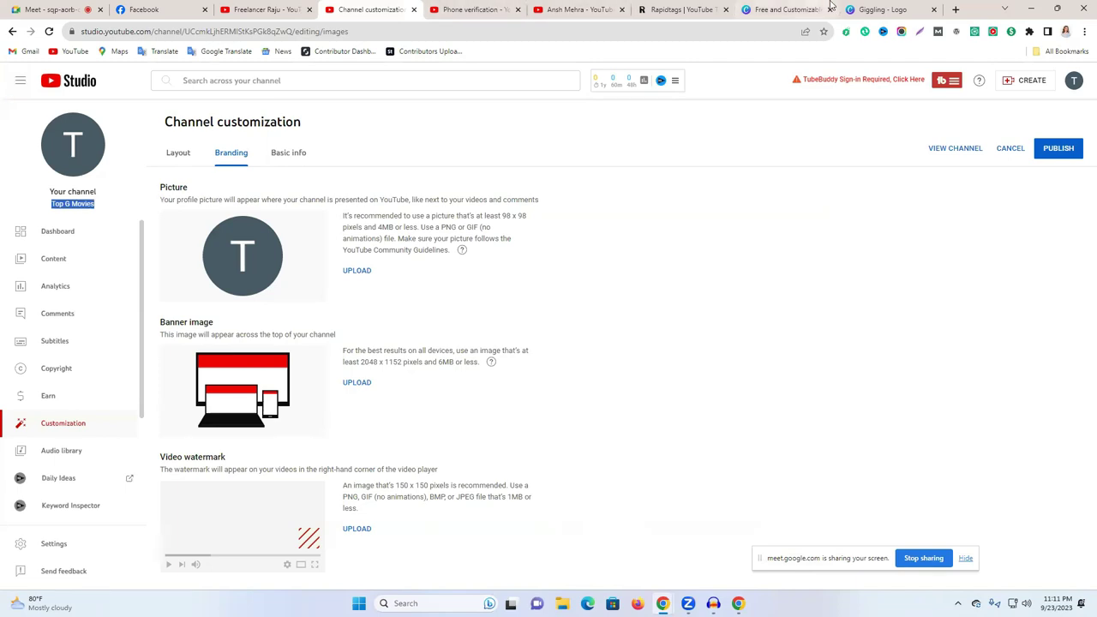
left_click(784, 10)
left_click(876, 9)
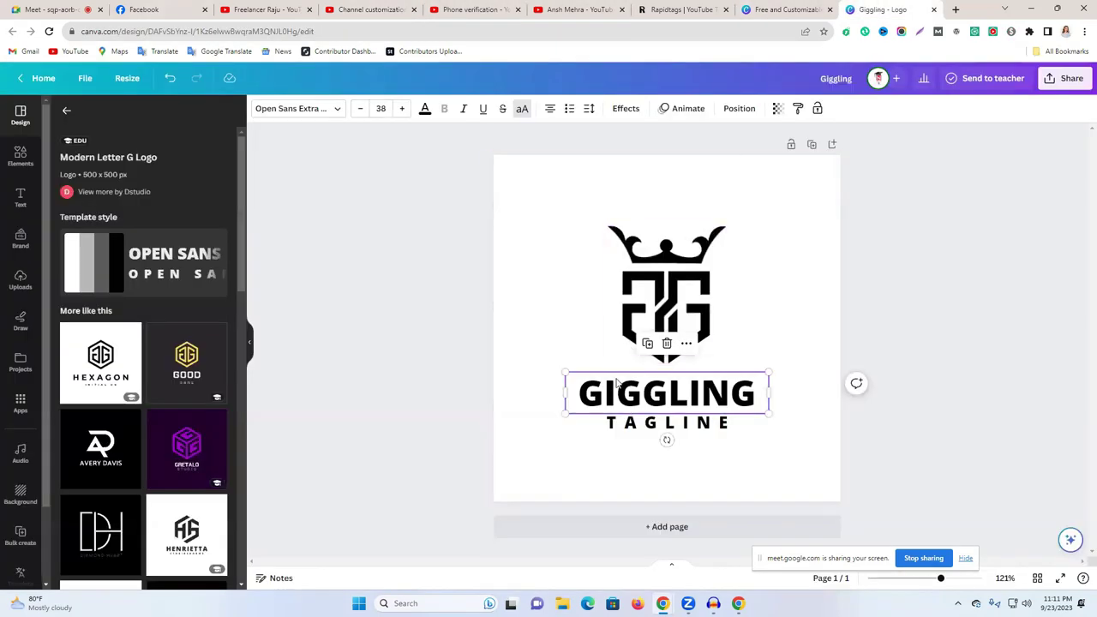
Replace GIGGLING with the pasted TOP G MOVIES and widen the box to one line
double_click(615, 384)
key("ctrl+v")
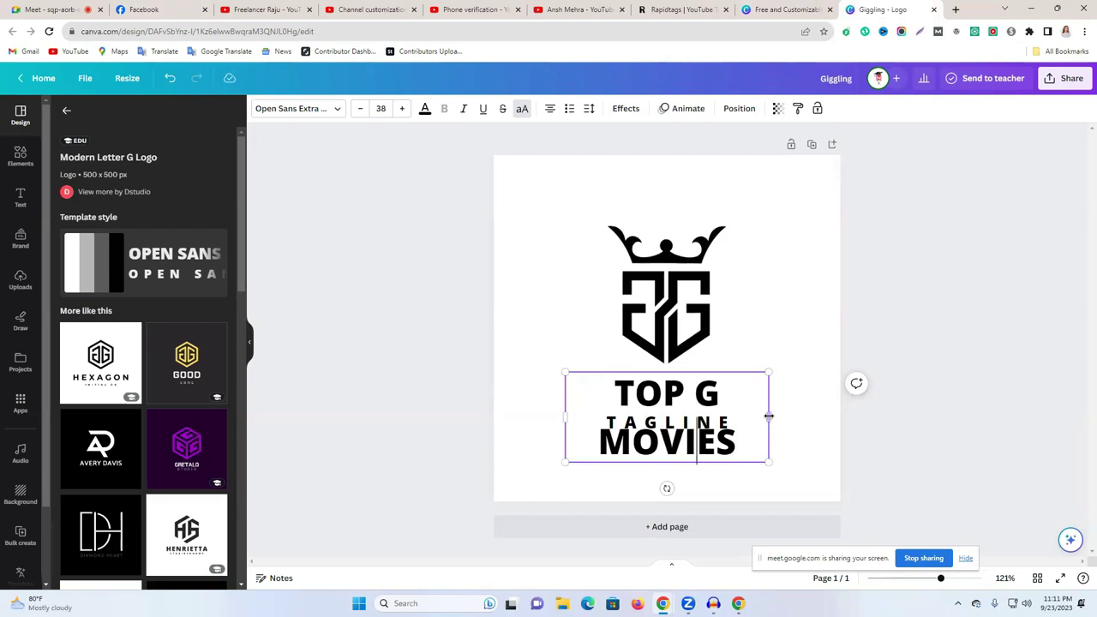
left_click_drag(769, 417, 826, 403)
left_click(862, 404)
Move TOP G MOVIES under the emblem, drag TAGLINE off the page, and centre the caption
mouse_move(735, 390)
left_mouse_down()
mouse_move(702, 385)
mouse_move(716, 389)
left_mouse_up()
left_click_drag(700, 428, 1081, 422)
left_click(712, 397)
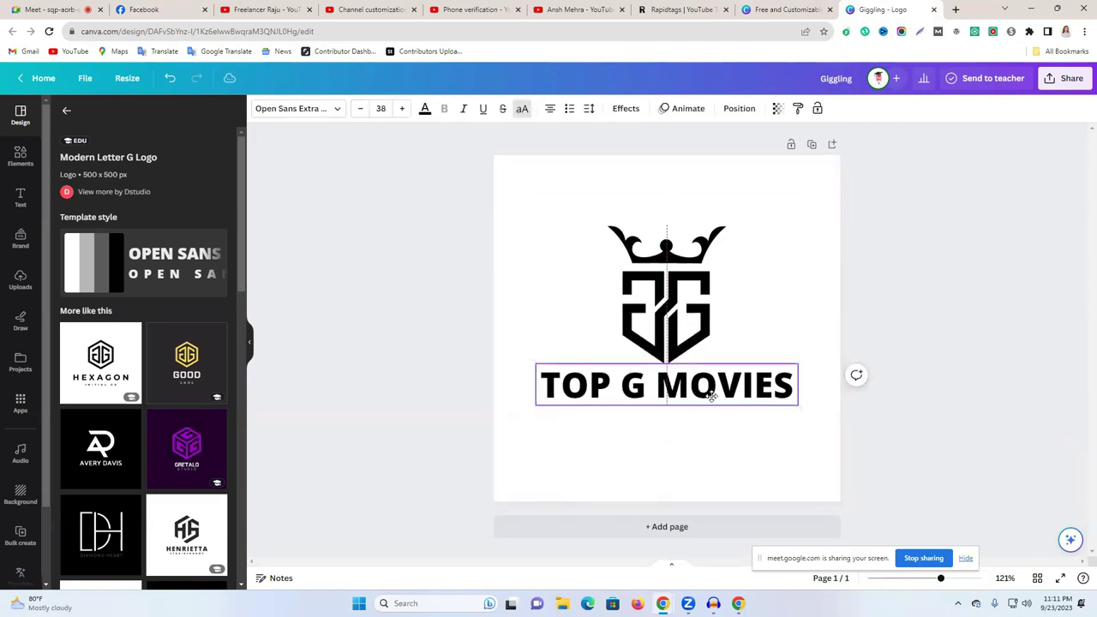
left_click_drag(709, 396, 716, 397)
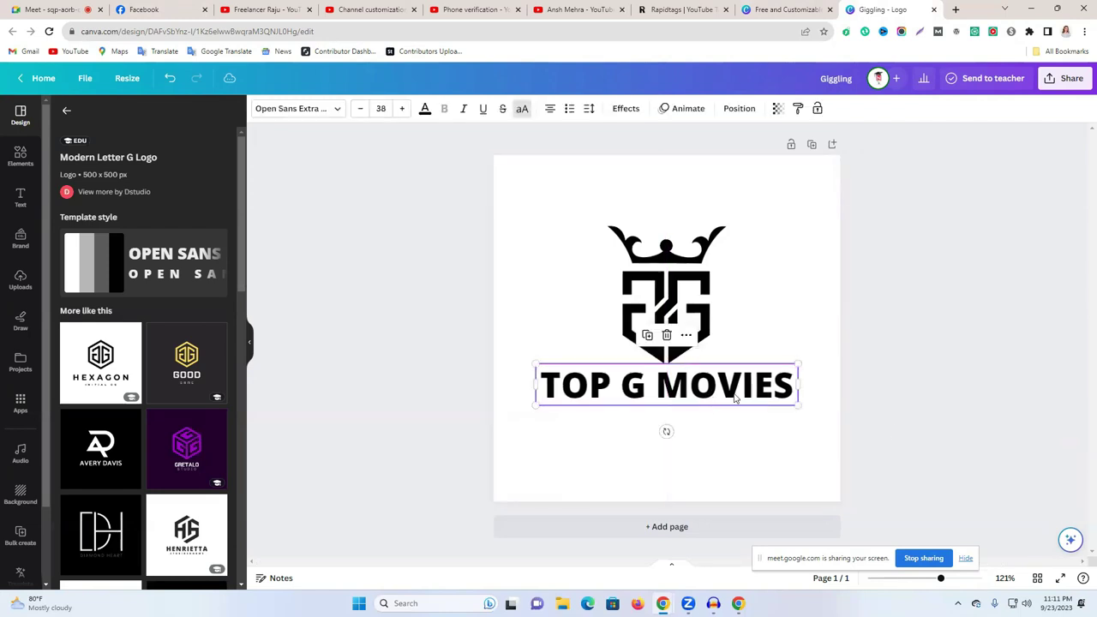
left_click(911, 316)
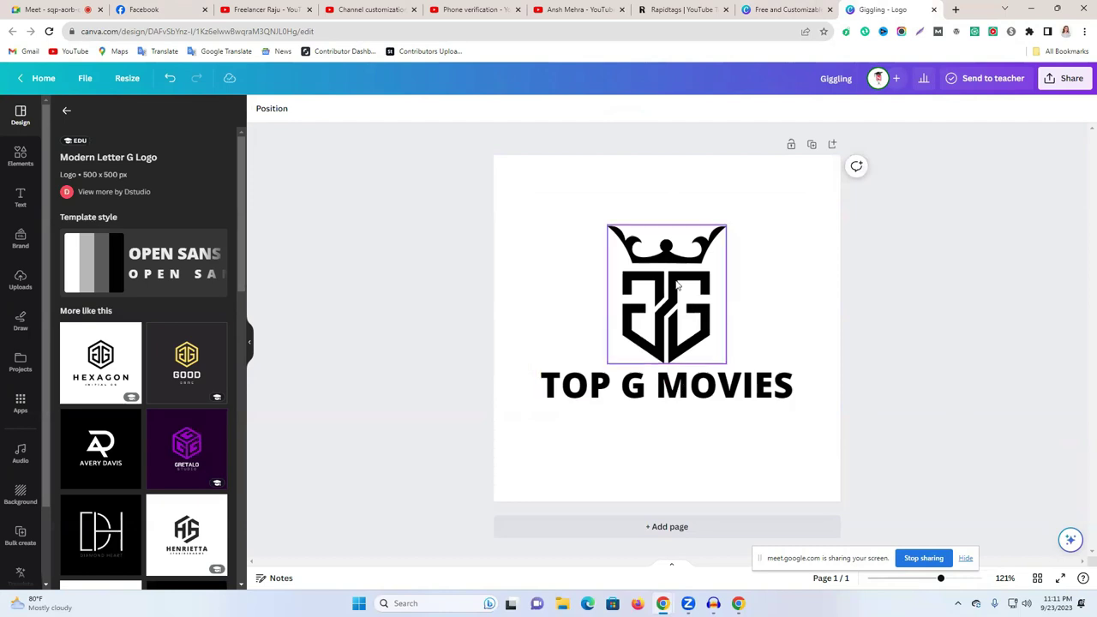
left_click(694, 395)
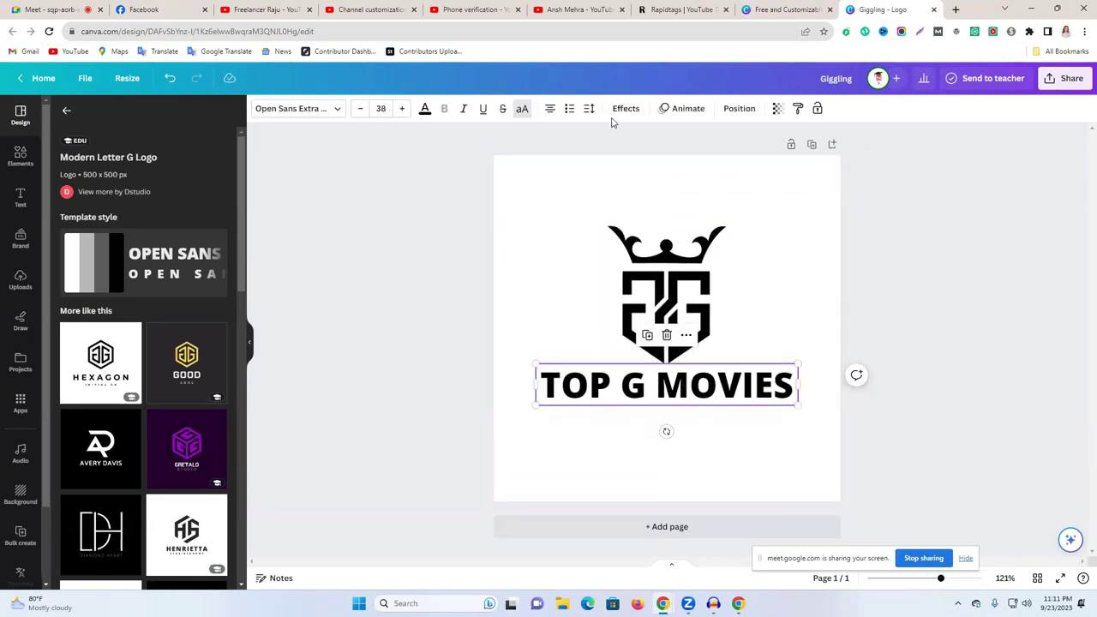
left_click(626, 108)
left_click(203, 273)
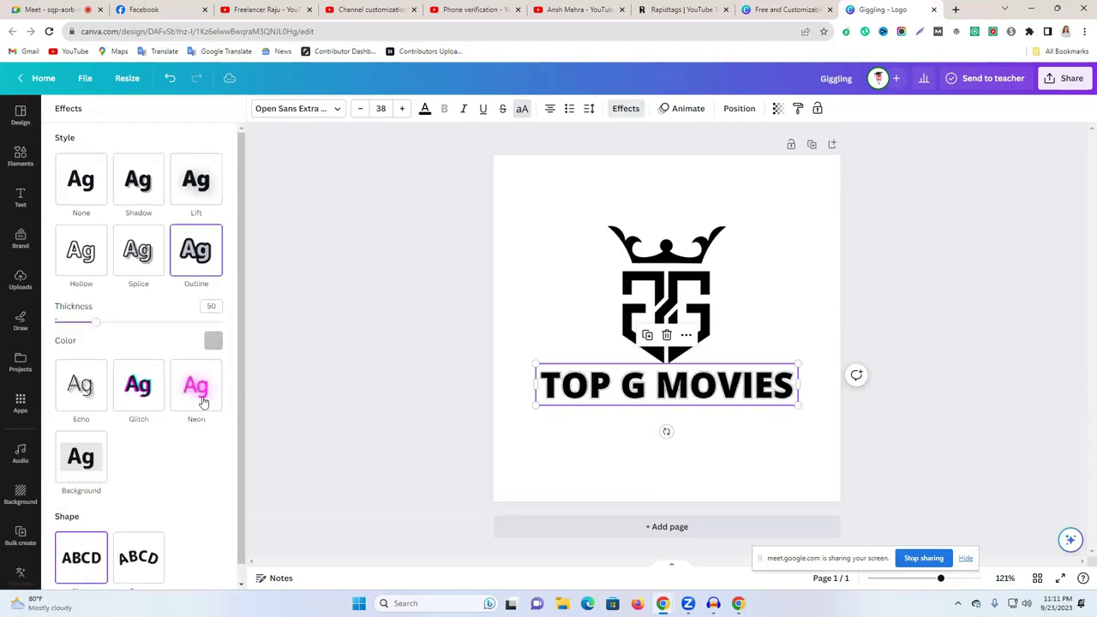
left_click(213, 340)
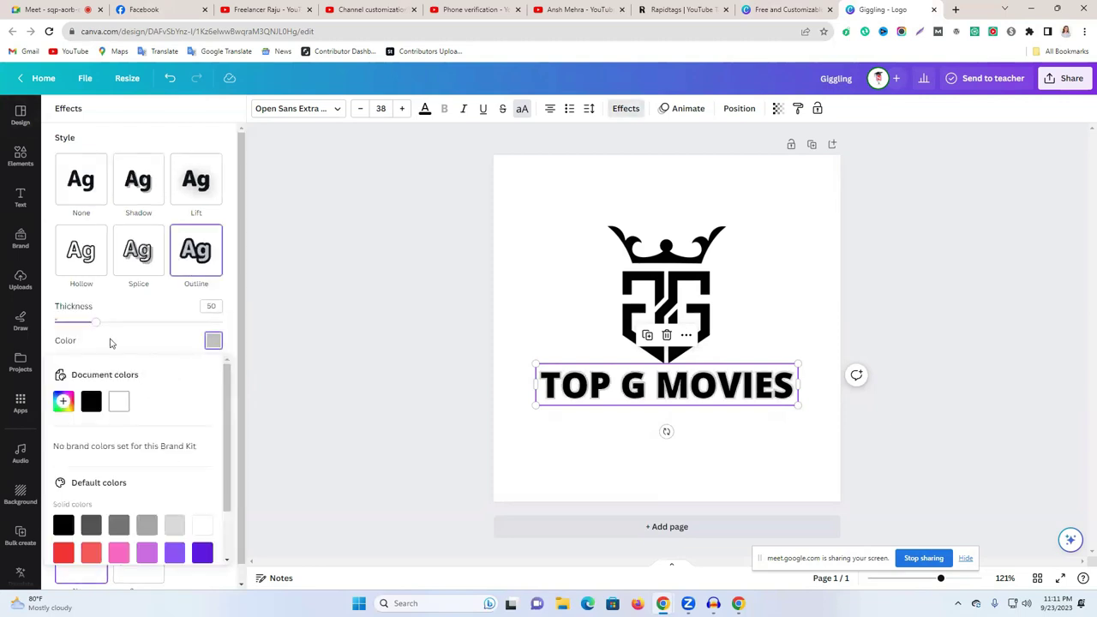
mouse_move(95, 322)
left_mouse_down()
mouse_move(214, 324)
mouse_move(39, 326)
mouse_move(92, 325)
left_mouse_up()
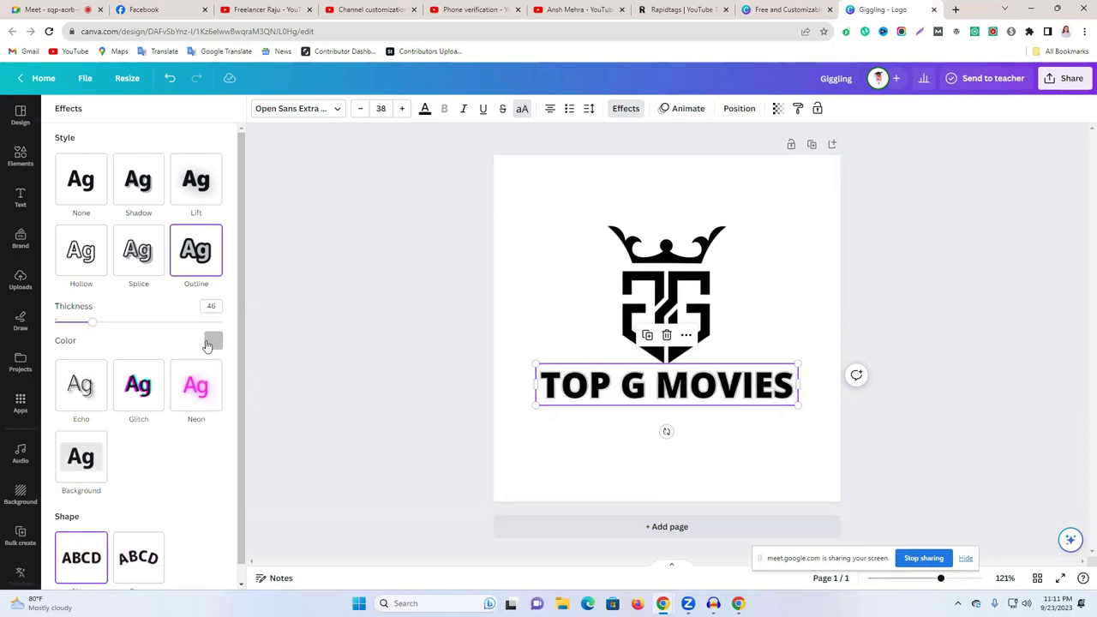
left_click(212, 341)
left_click(63, 401)
left_click_drag(171, 428, 208, 412)
left_click_drag(66, 499, 222, 497)
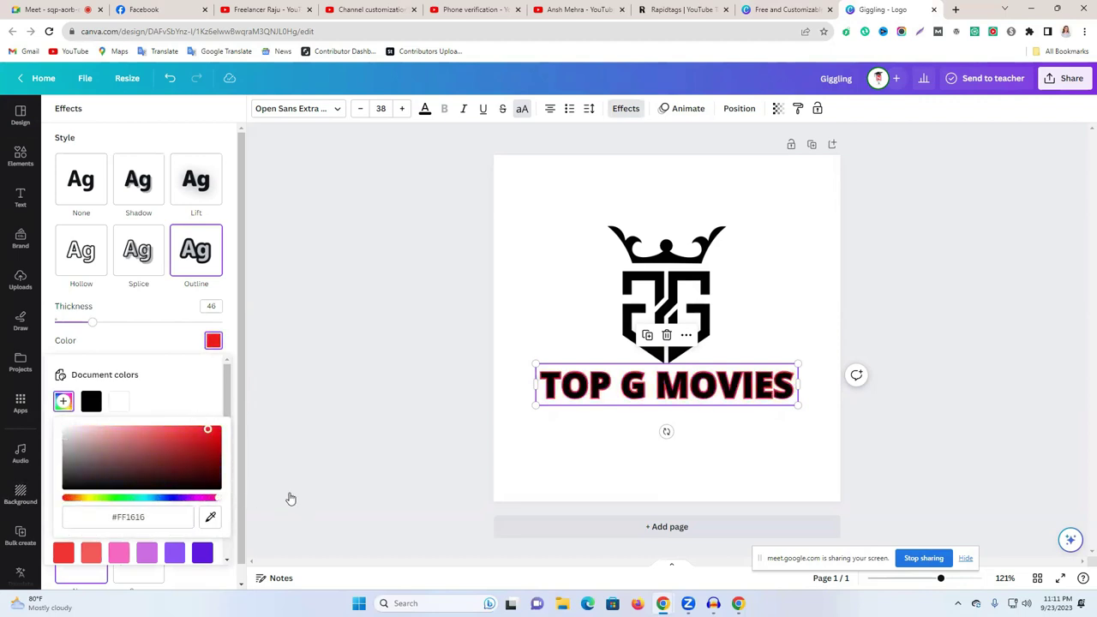
key("Escape")
key("Escape")
left_click(665, 421)
left_click(663, 400)
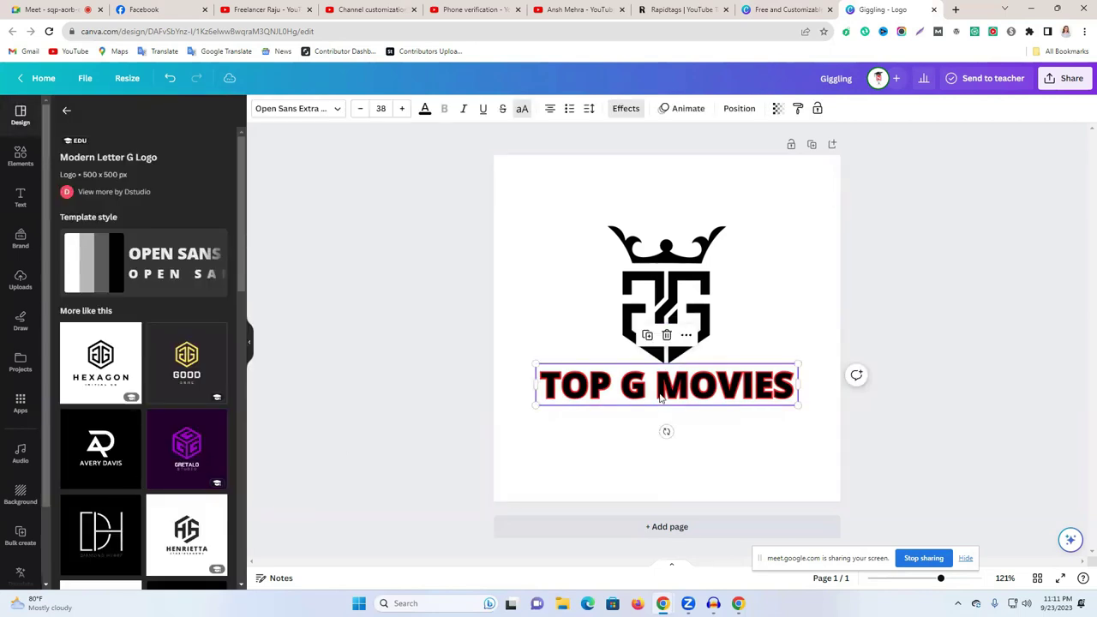
left_click(625, 108)
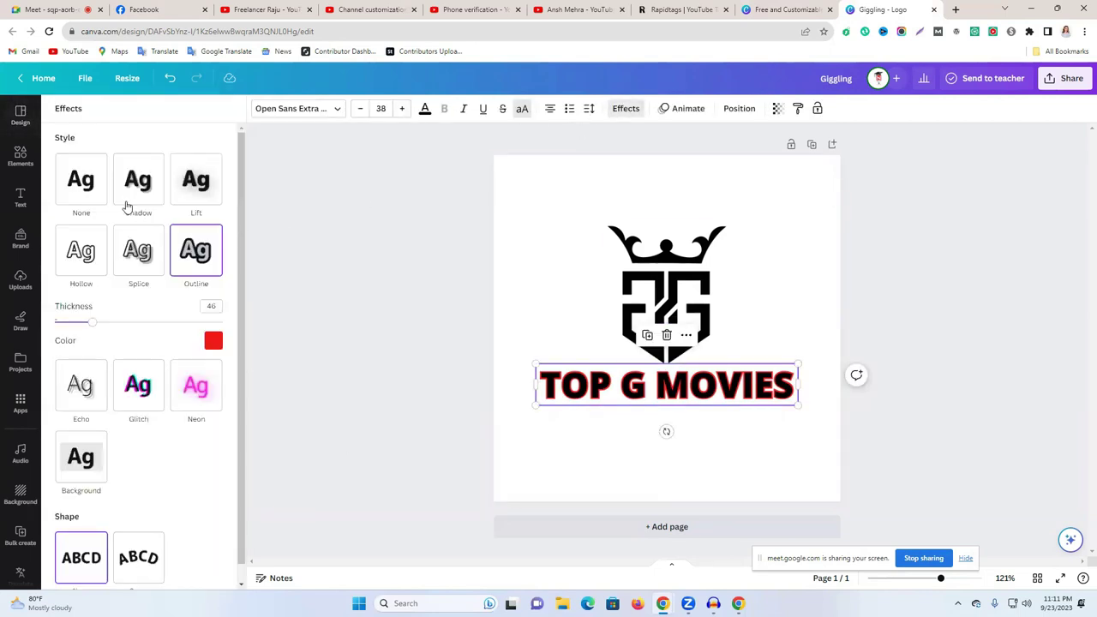
left_click(190, 193)
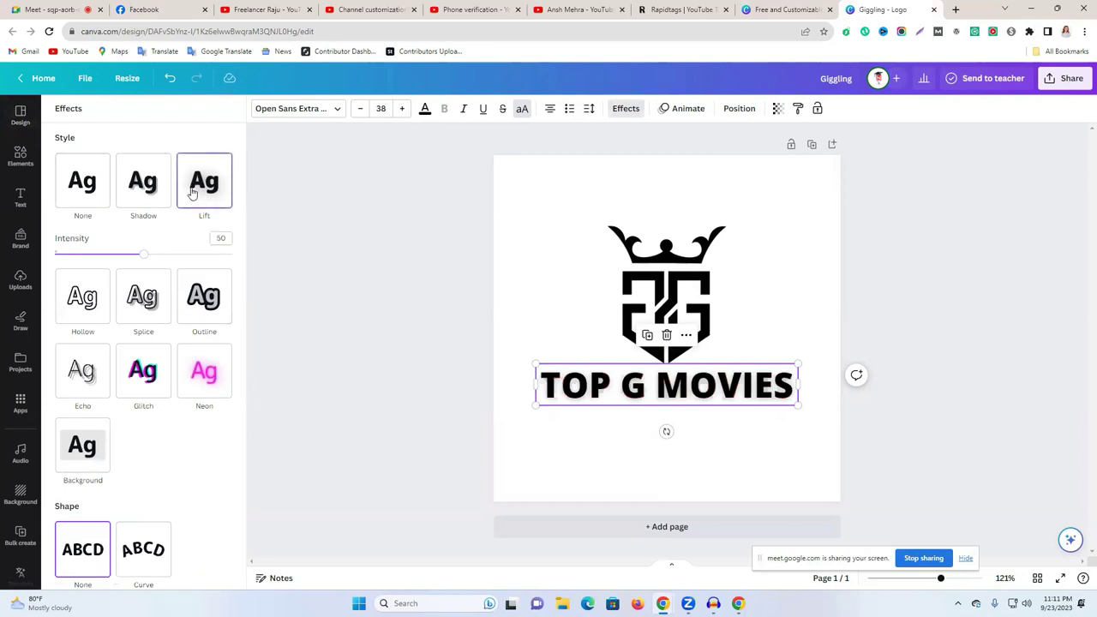
left_click(83, 190)
left_click(397, 278)
left_click(619, 379)
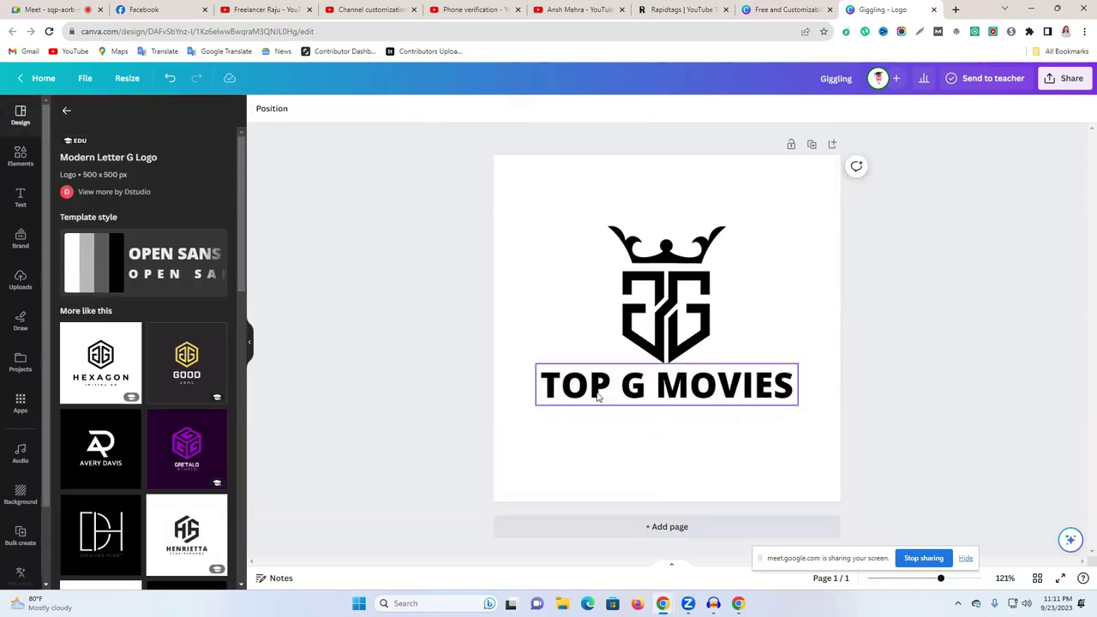
left_click(494, 353)
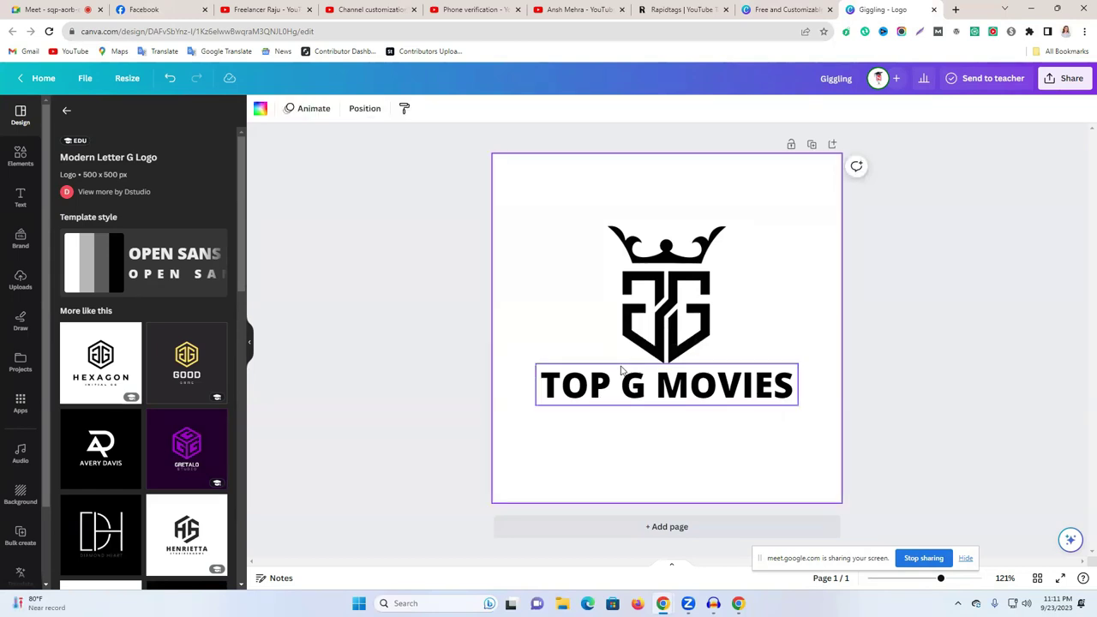
Nudge the TOP G MOVIES caption up along the centre line
left_click(622, 380)
left_click(467, 350)
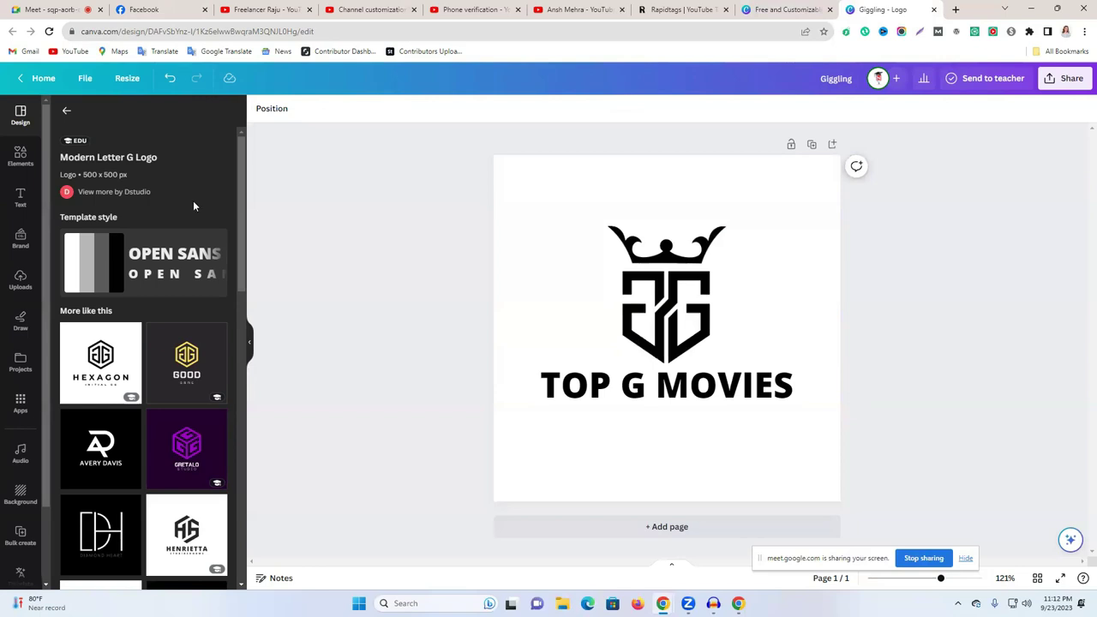
left_click_drag(735, 406, 734, 405)
left_click(923, 373)
Duplicate the caption below and delete TOP G from the copy, leaving MOVIES
left_click(677, 396)
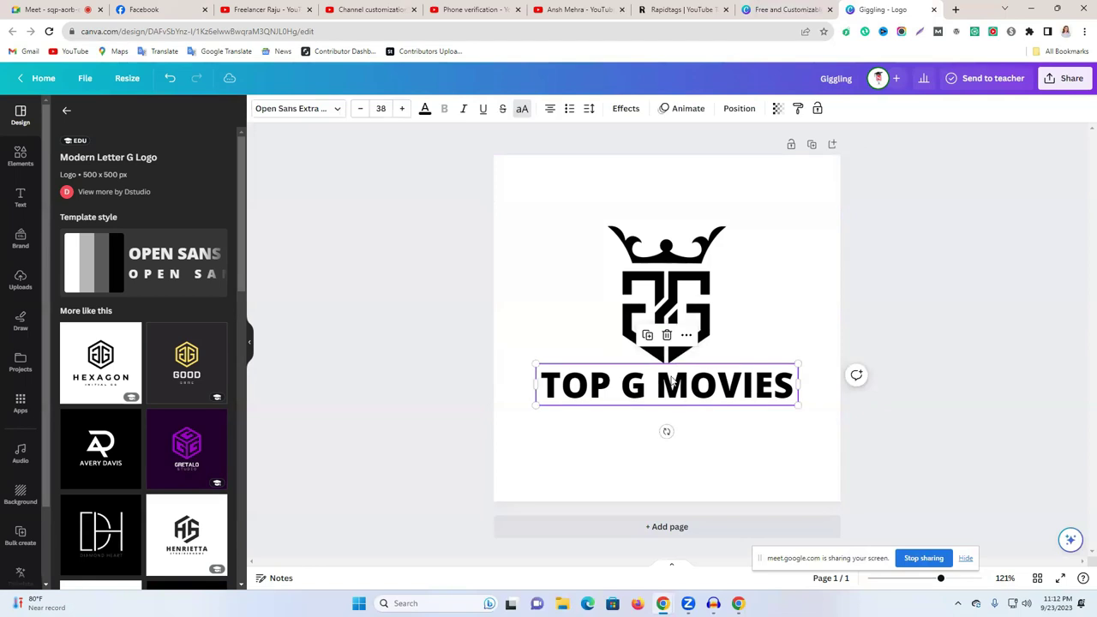
left_click_drag(668, 397, 543, 452)
left_click(652, 451)
left_click(651, 451)
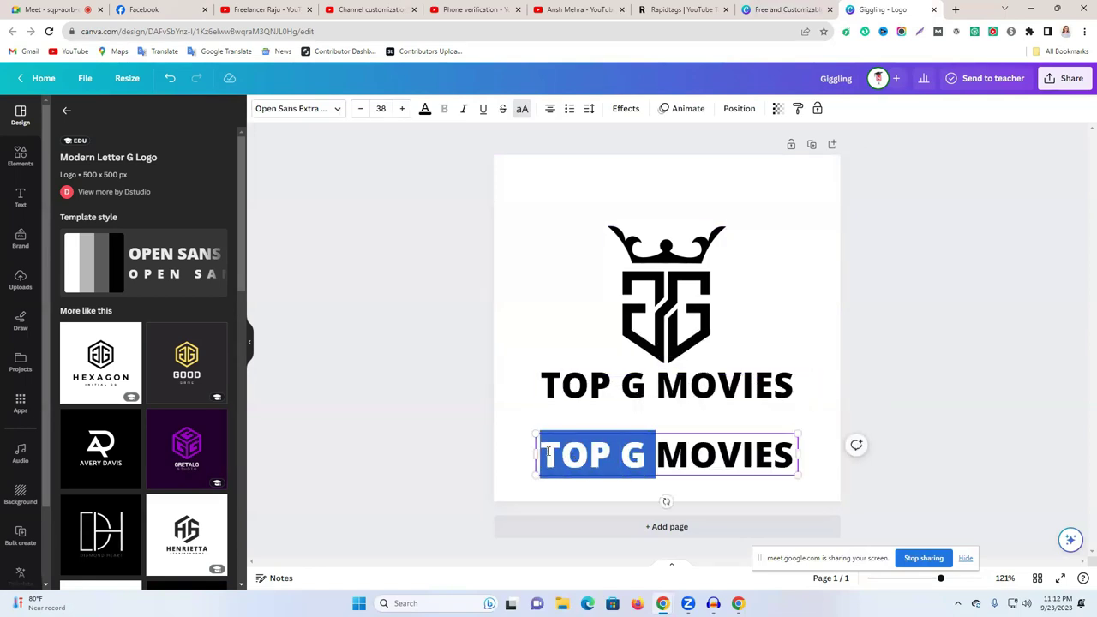
key("BackSpace")
Delete MOVIES from the upper caption and stack the MOVIES line just below TOP G
left_click(692, 399)
left_click(691, 387)
left_click_drag(689, 388, 797, 387)
key("BackSpace")
left_click(936, 413)
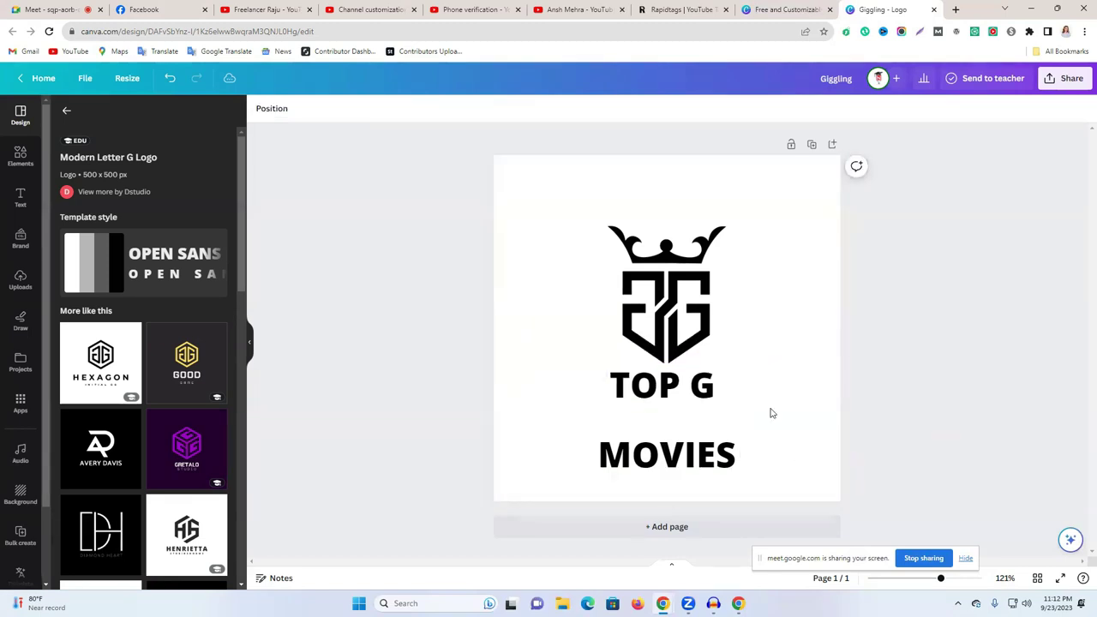
left_click(655, 401)
left_click_drag(656, 401, 660, 396)
left_click_drag(673, 463, 675, 428)
Set MOVIES in a narrow condensed font
left_click(314, 112)
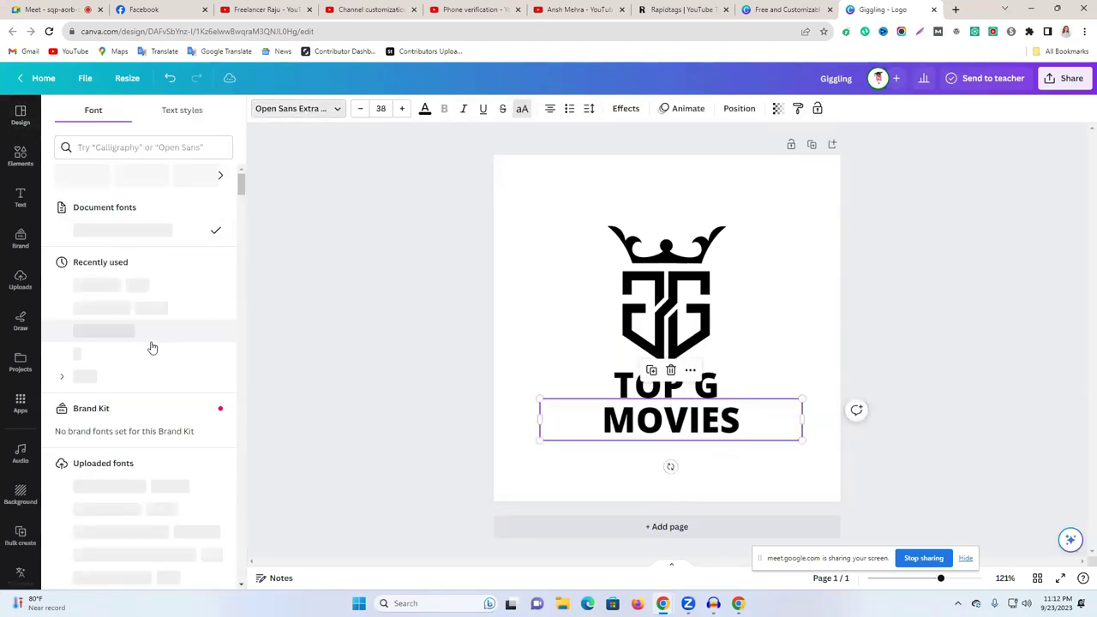
left_click(117, 374)
scroll(129, 415, "down", 2)
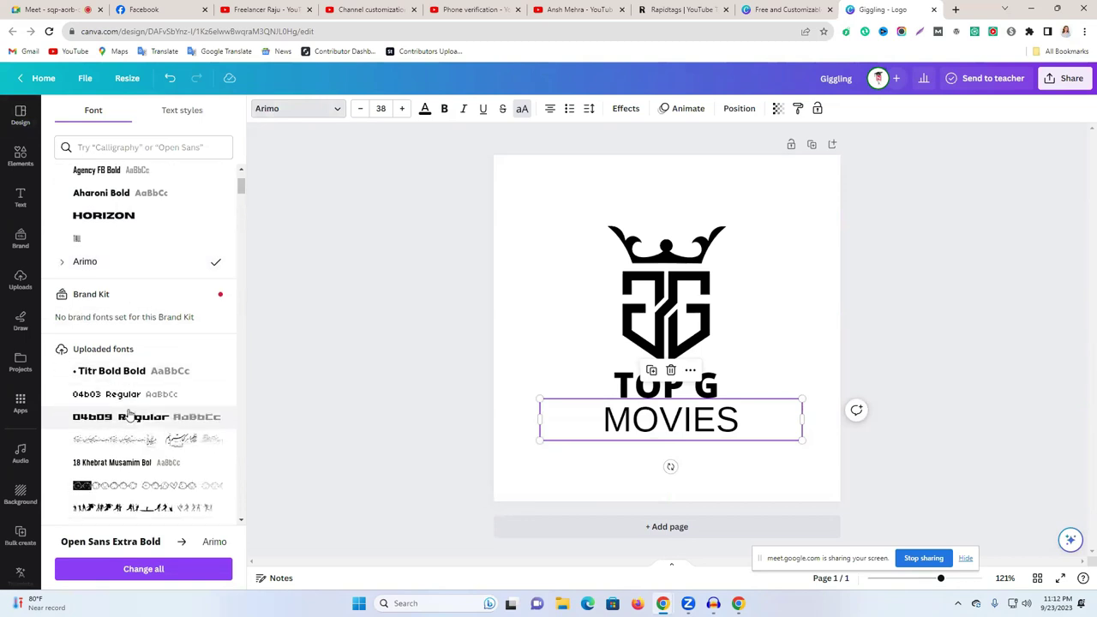
scroll(128, 415, "down", 1)
left_click(130, 409)
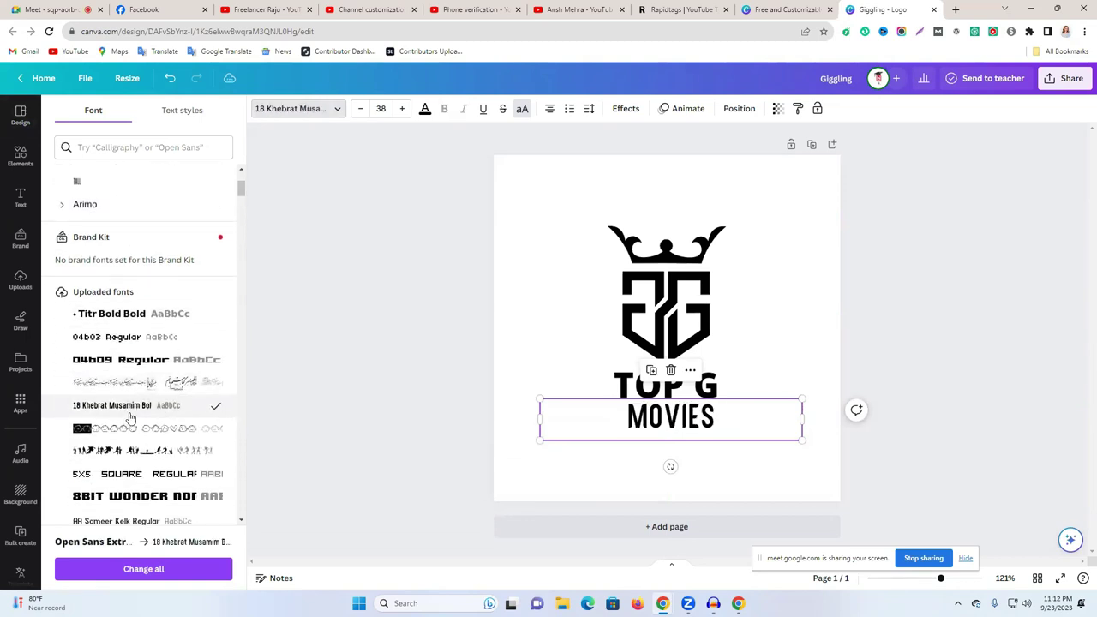
left_click(946, 340)
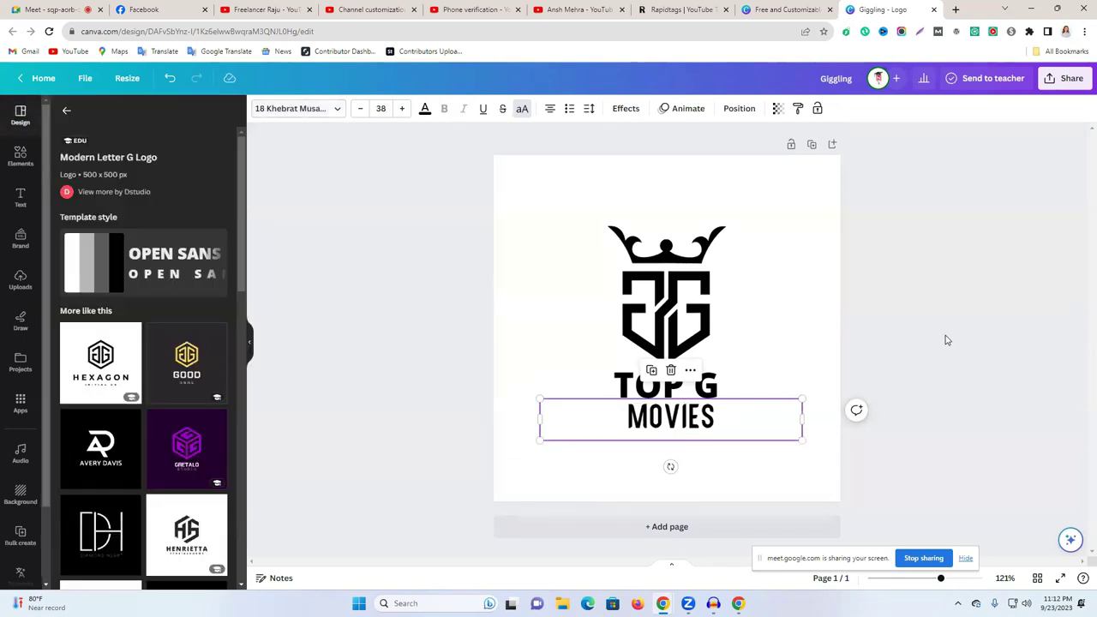
Spread the letters of MOVIES out to letter spacing 362
left_click(668, 421)
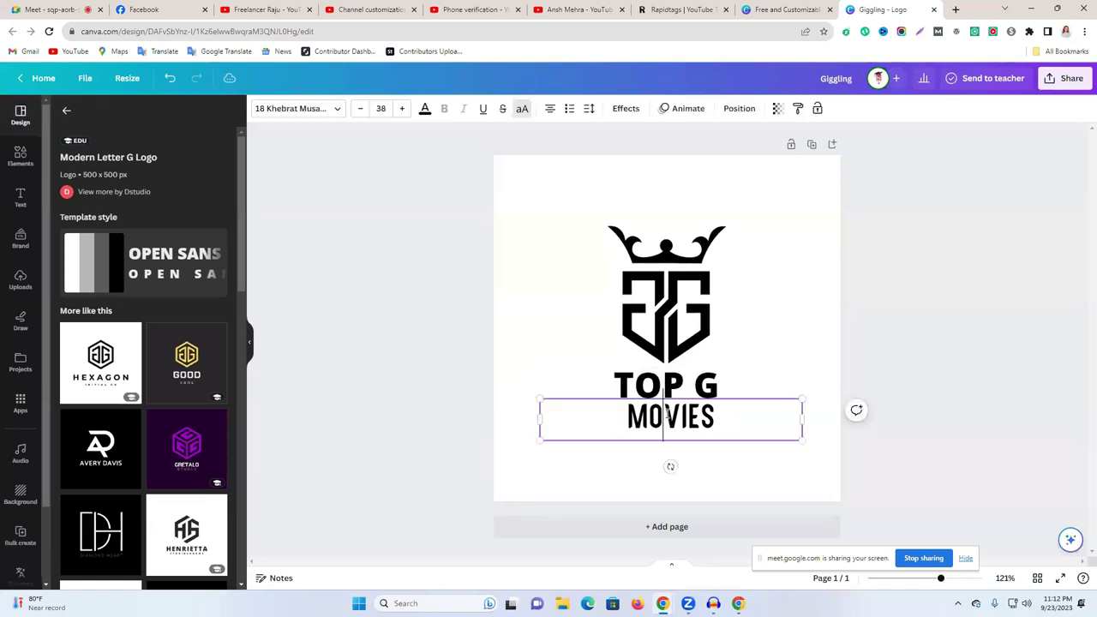
left_click(588, 108)
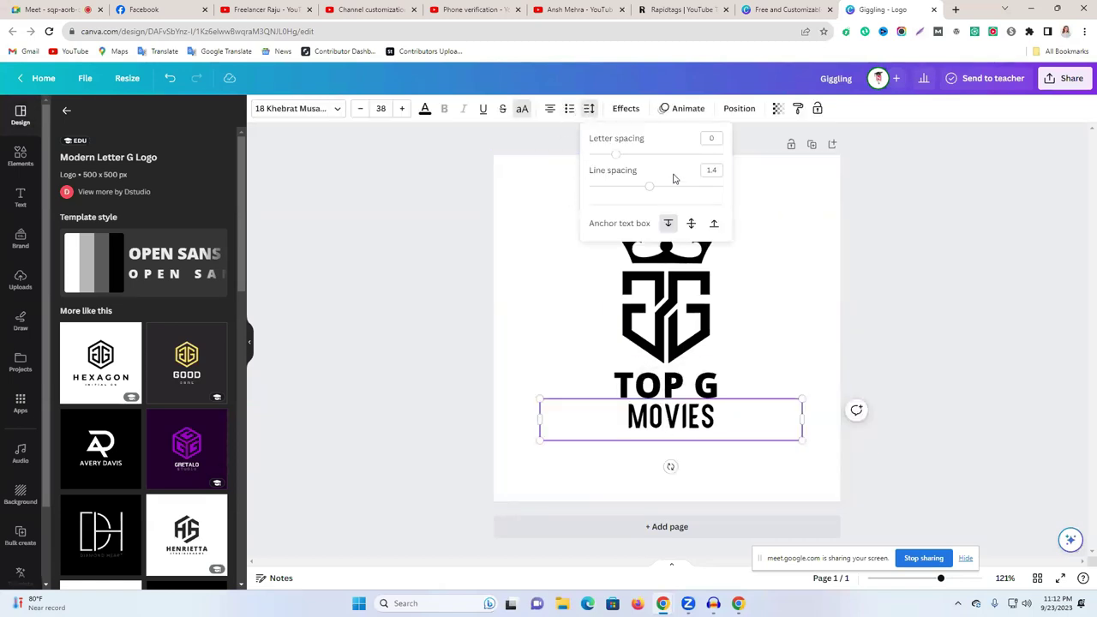
left_click_drag(617, 153, 676, 159)
left_click(999, 264)
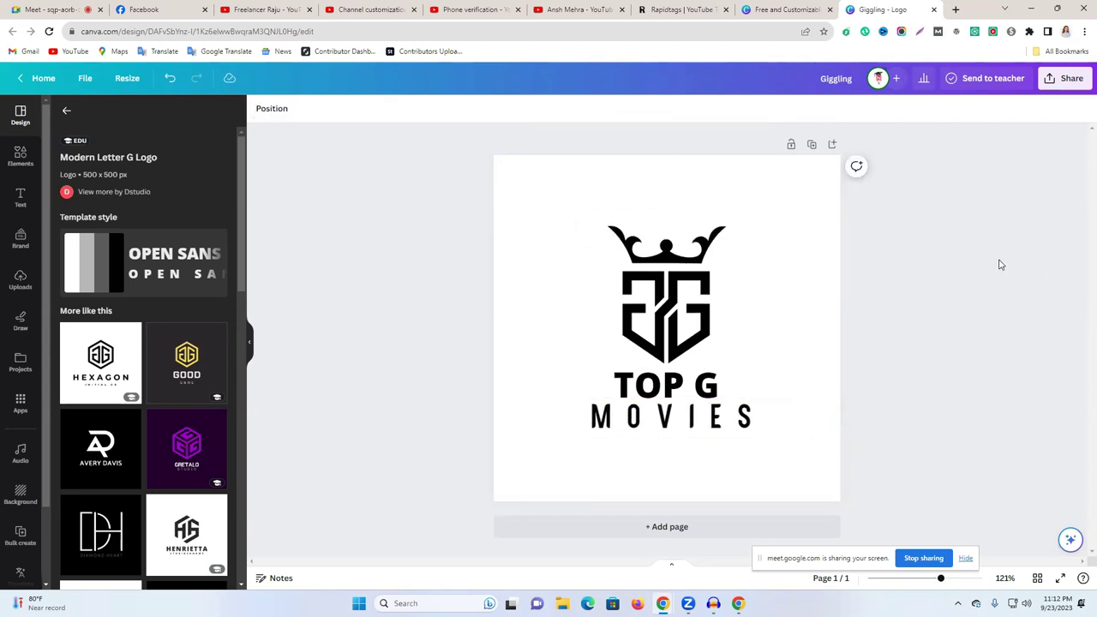
left_click(732, 382)
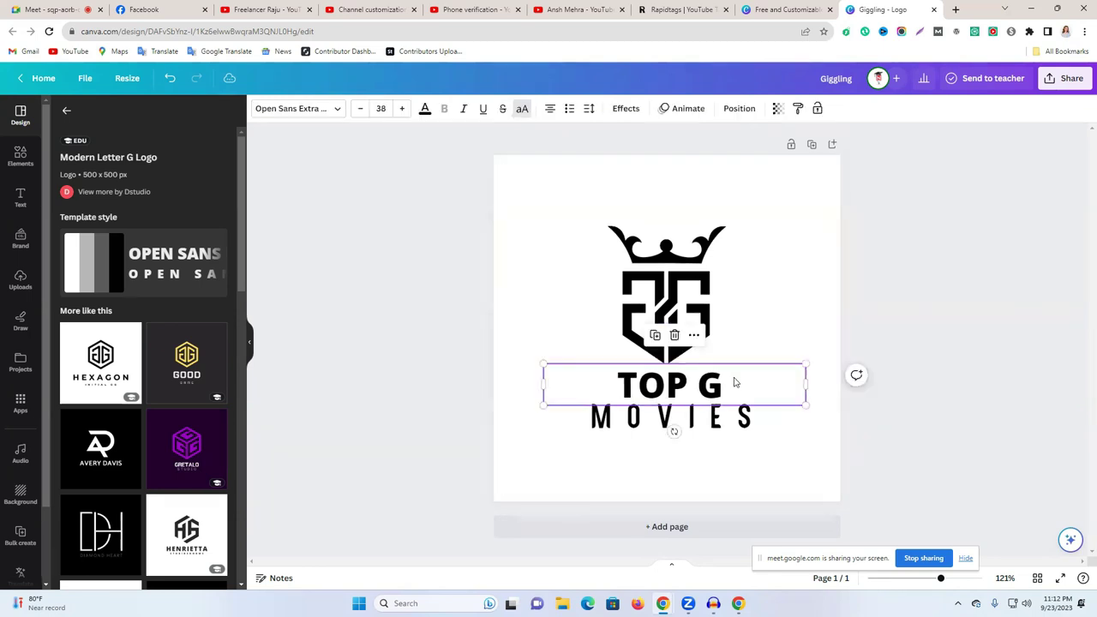
left_click(913, 293)
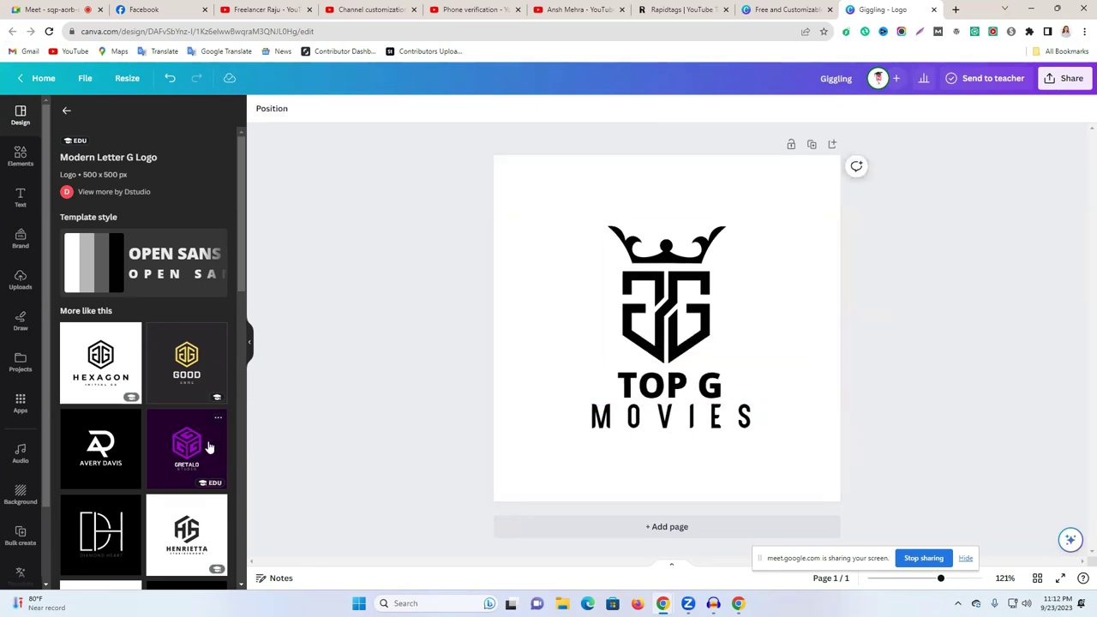
Add a second page holding the dark blue Golazo G-letter template and drag its G graphic up
left_click(66, 109)
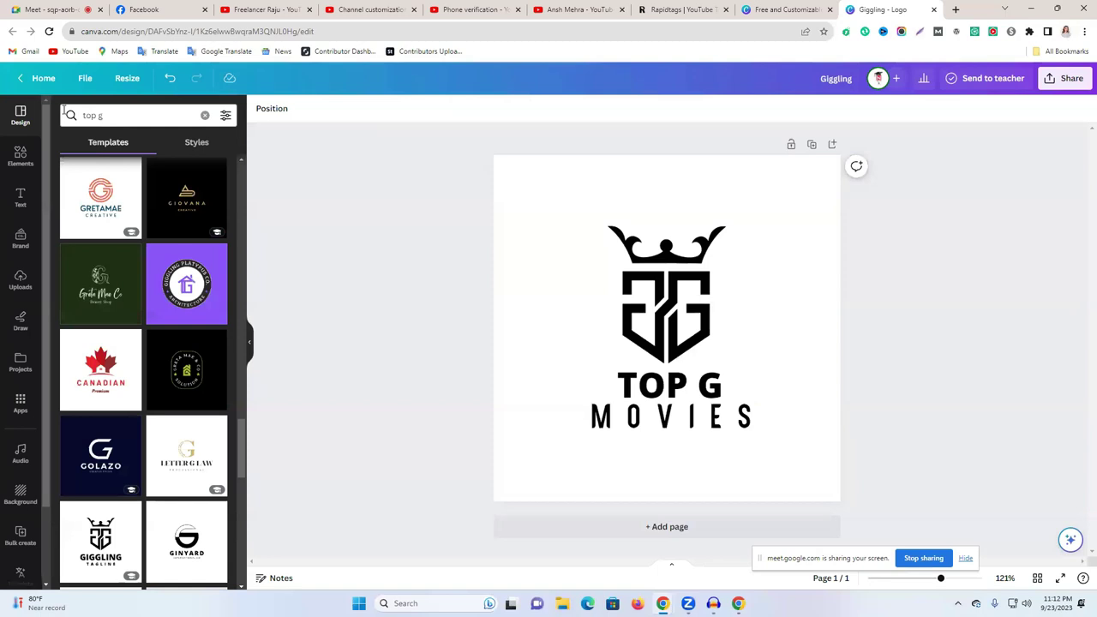
left_click(556, 529)
scroll(176, 510, "down", 2)
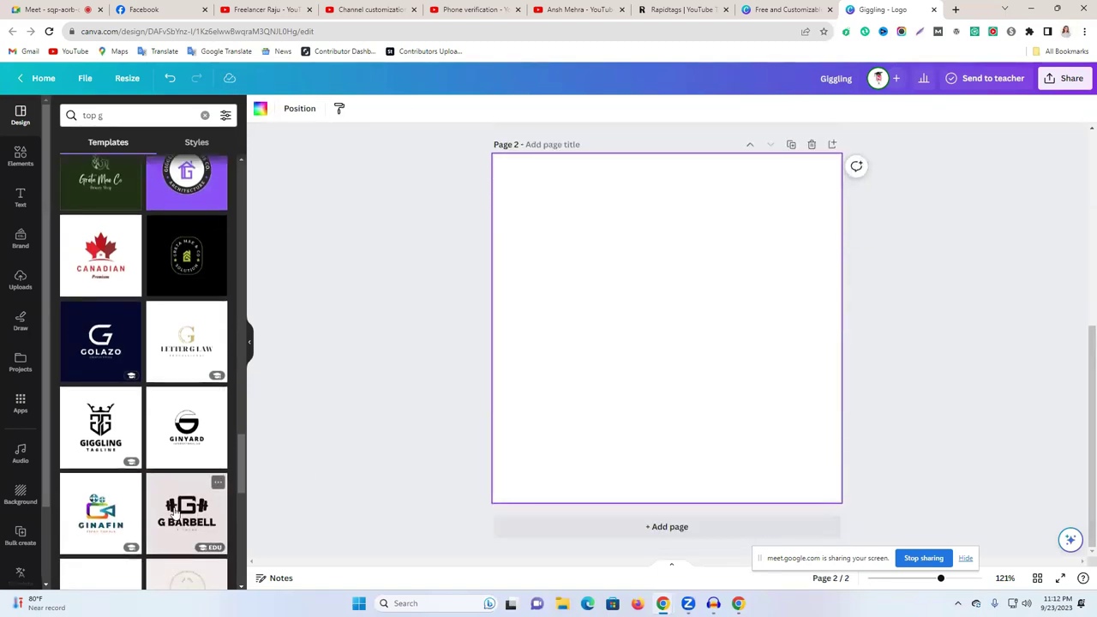
scroll(175, 511, "down", 3)
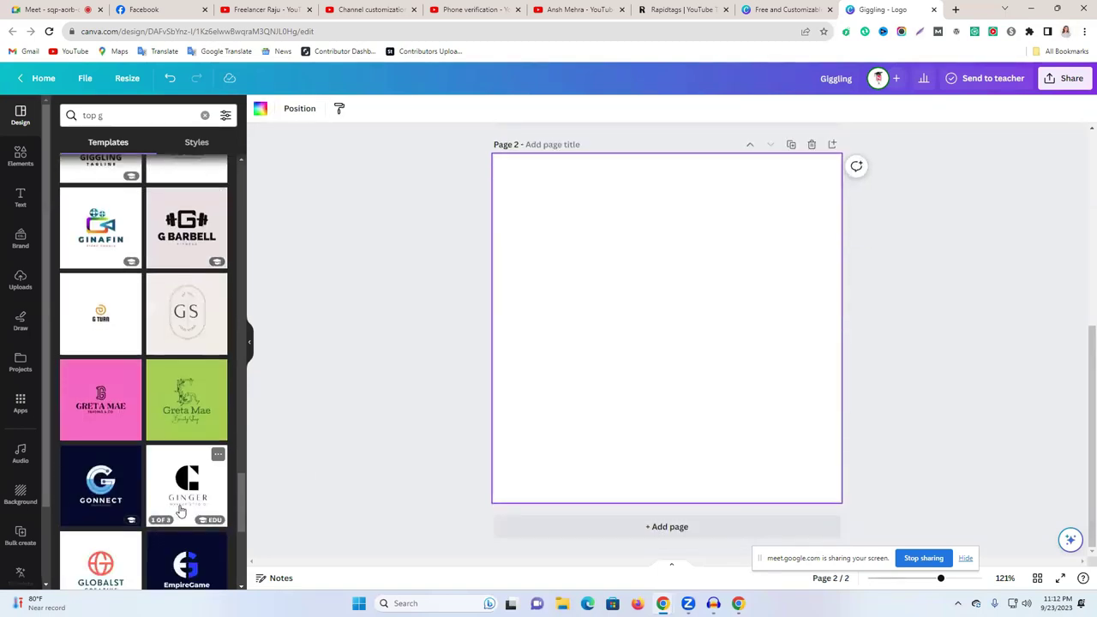
scroll(180, 510, "down", 2)
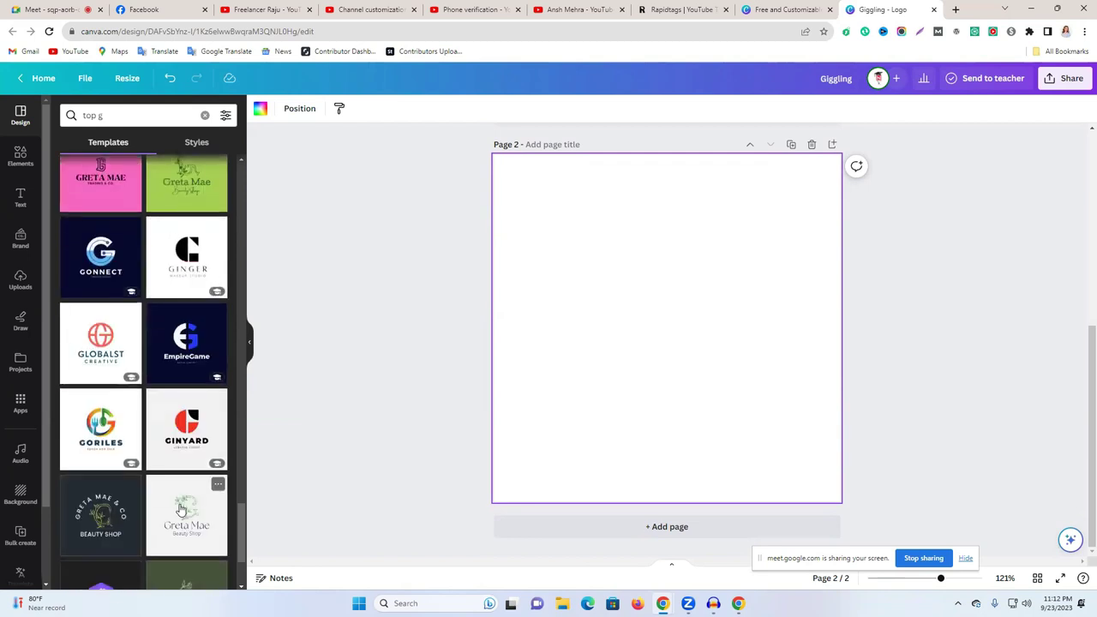
scroll(181, 510, "down", 2)
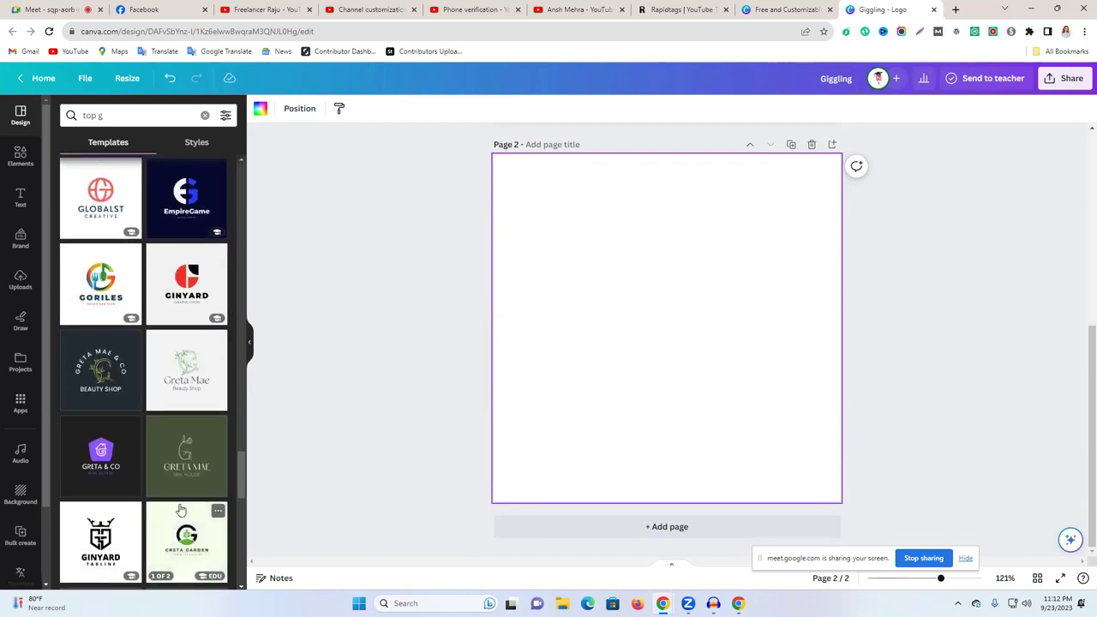
scroll(180, 510, "down", 3)
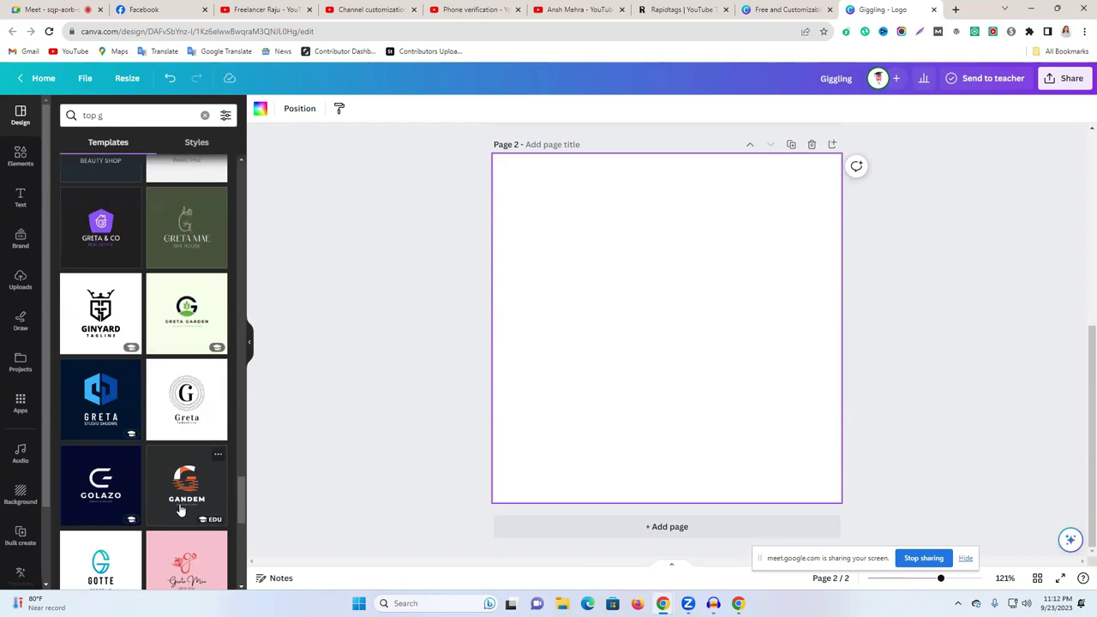
left_click(105, 478)
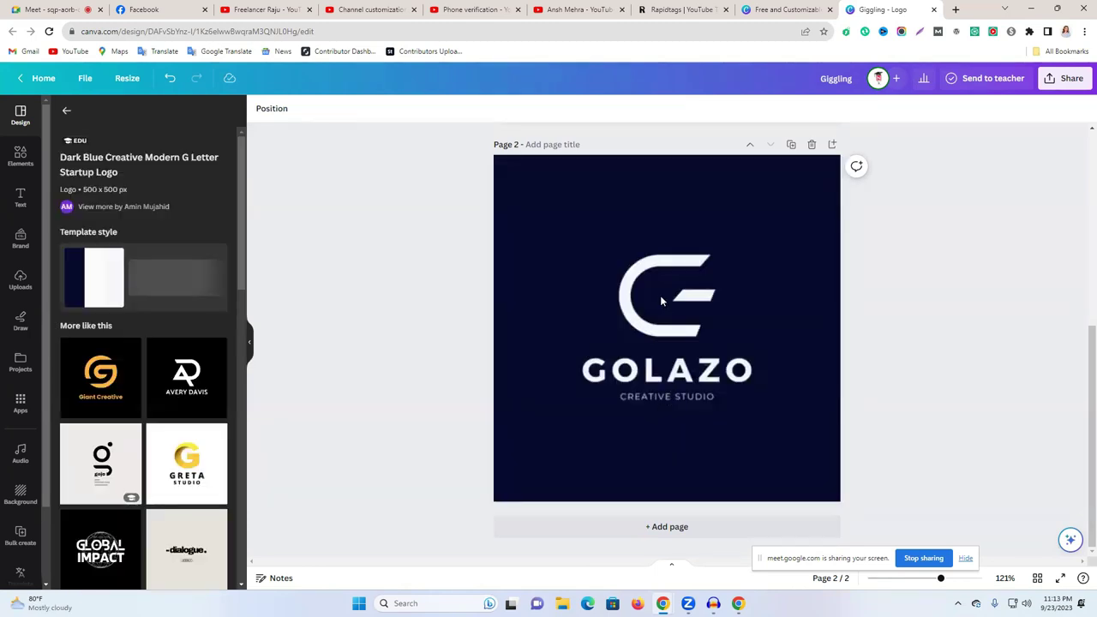
left_click_drag(662, 293, 754, 273)
scroll(703, 296, "up", 3)
Delete the G from TOP G, leaving TOP, and nudge it slightly left
left_click(685, 233)
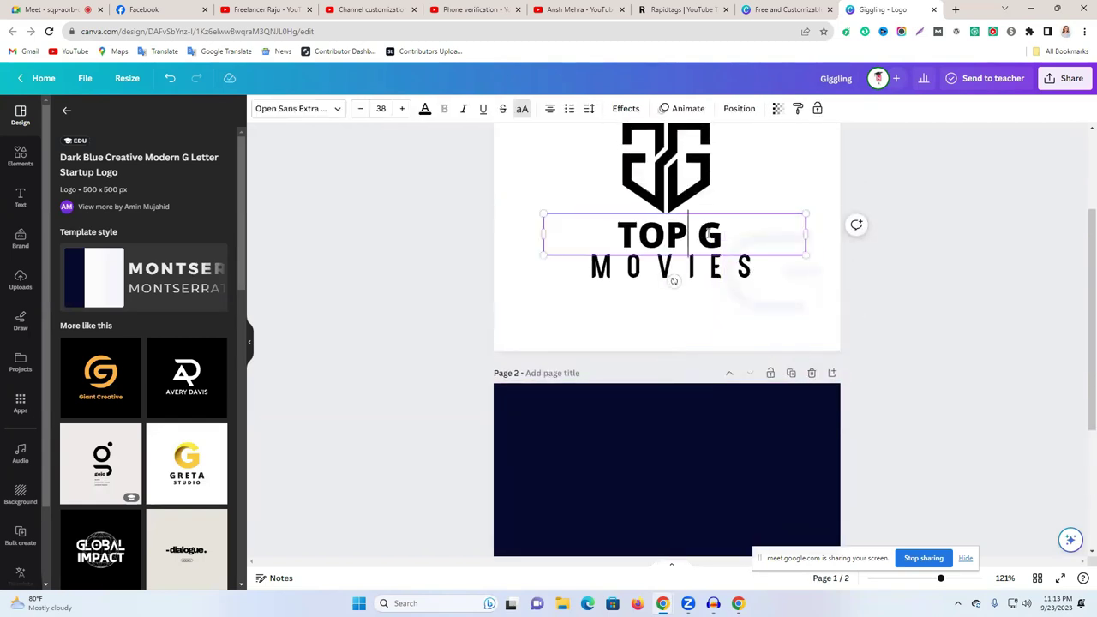
double_click(713, 232)
key("BackSpace")
left_click(954, 239)
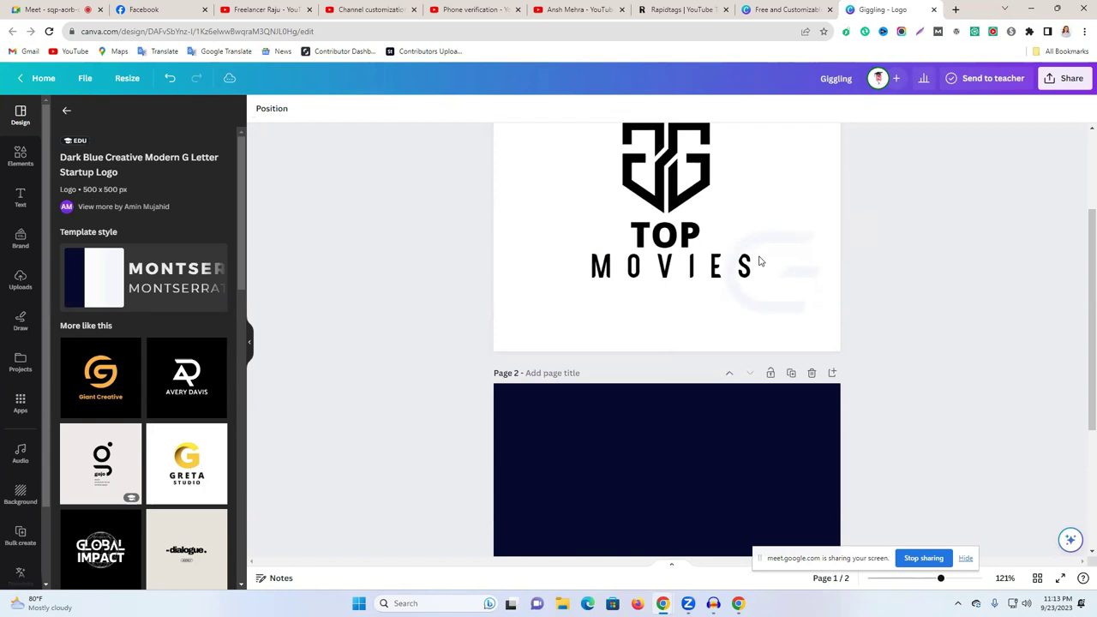
left_click_drag(666, 234, 651, 233)
Recolour the Golazo G mark dark navy and shrink it to sit beside TOP
left_click(802, 286)
left_click(392, 108)
left_click(127, 177)
left_click(929, 314)
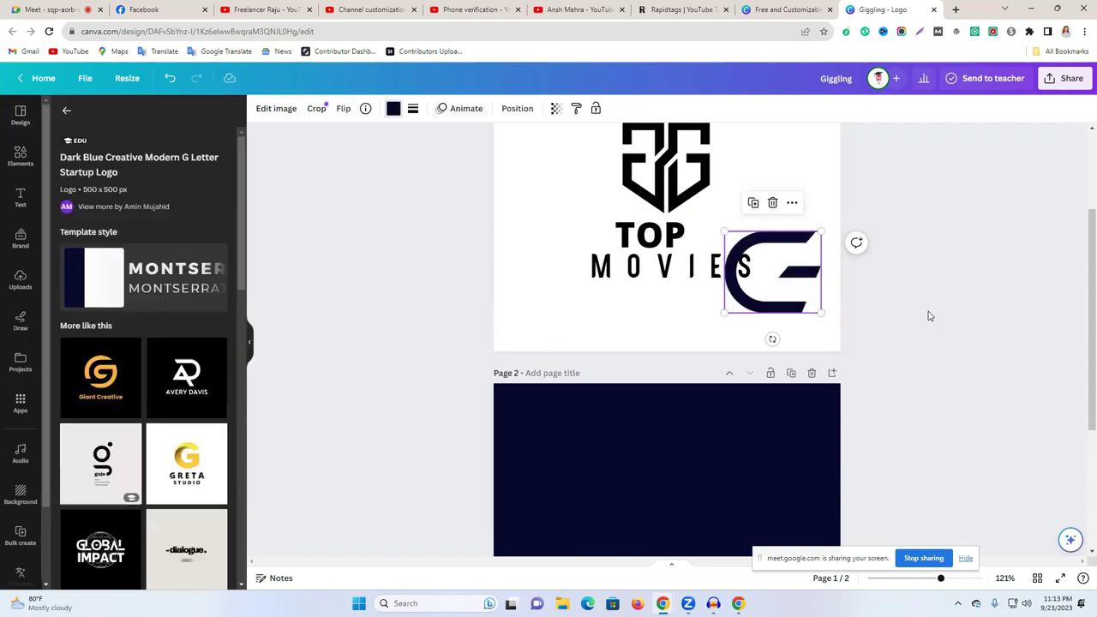
left_click_drag(781, 277, 768, 211)
left_click_drag(808, 167, 704, 234)
left_click(1001, 301)
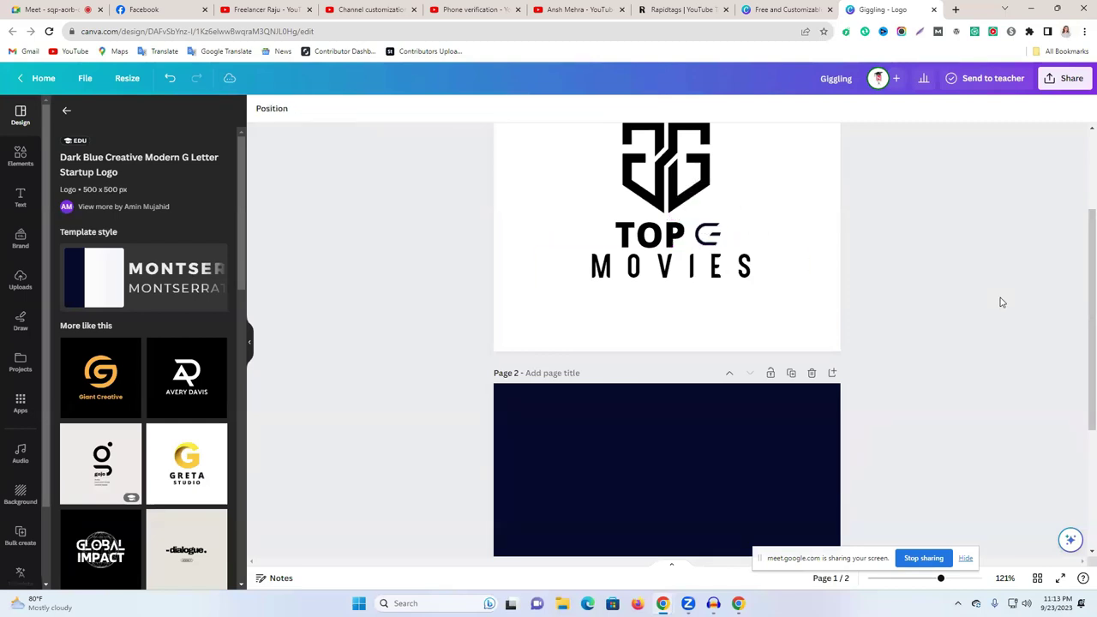
Adjust the G mark's position beside TOP and shift MOVIES slightly
scroll(942, 328, "up", 1)
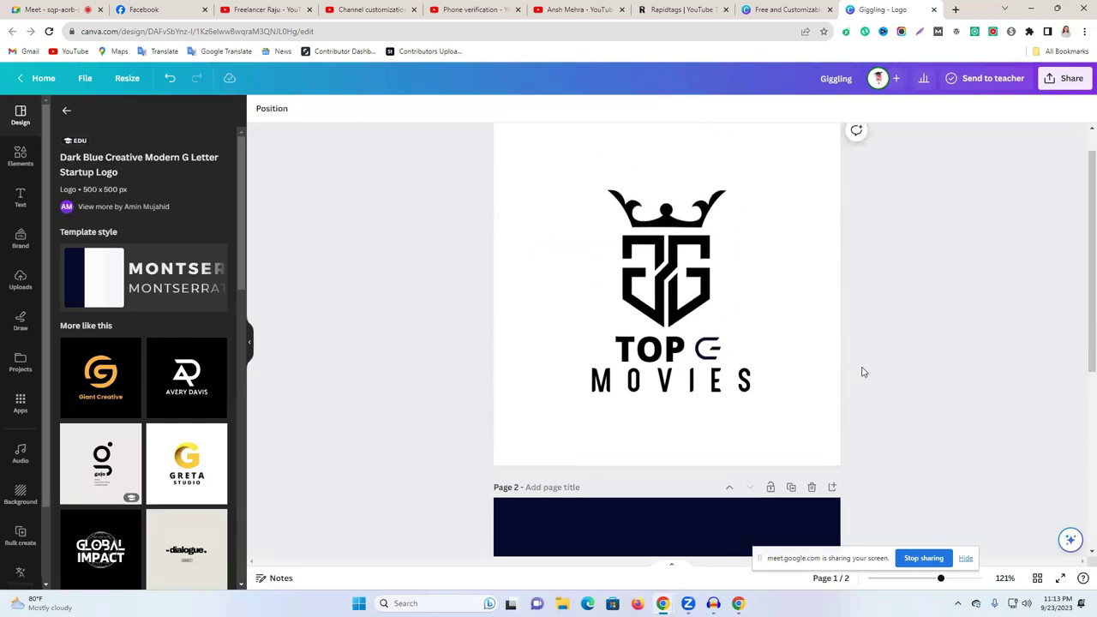
left_click(617, 358)
left_click_drag(706, 348, 724, 345)
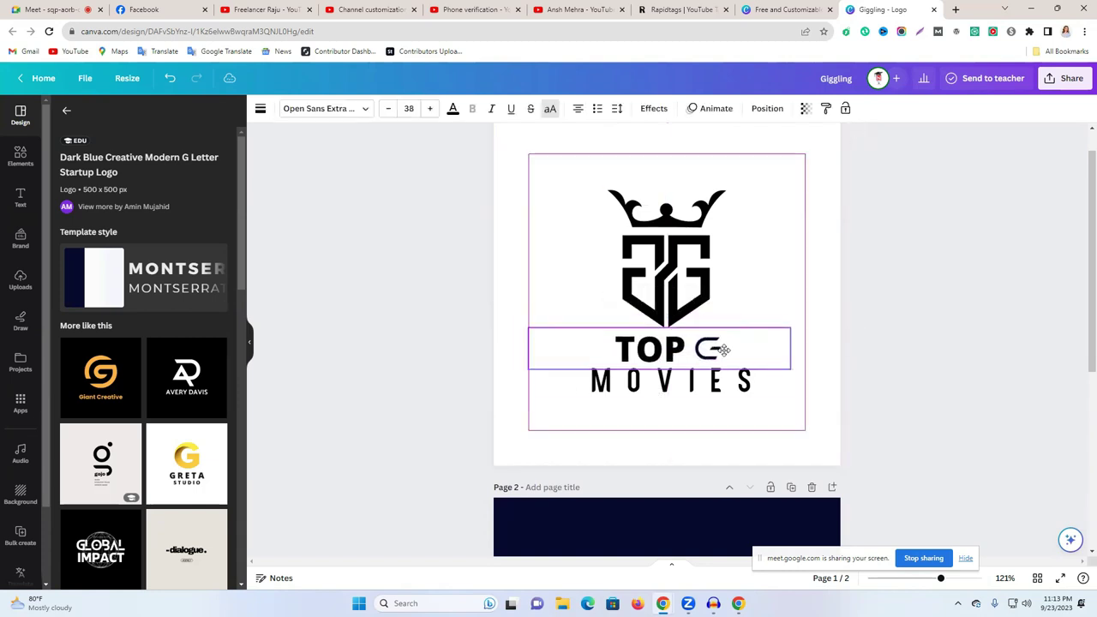
left_click(697, 383)
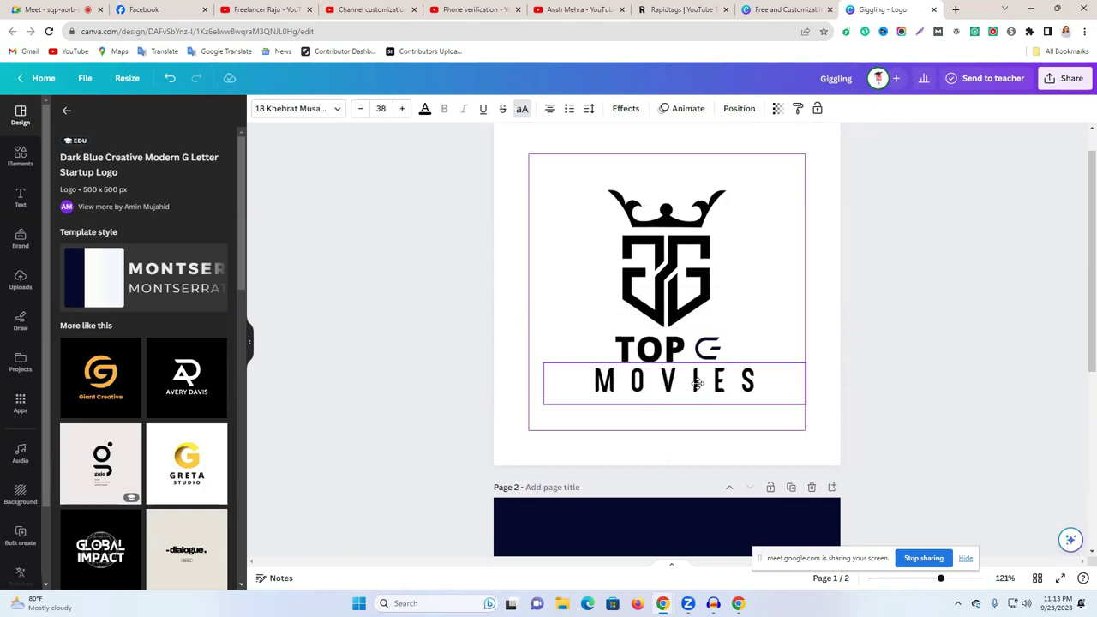
left_click(883, 342)
left_click(720, 385)
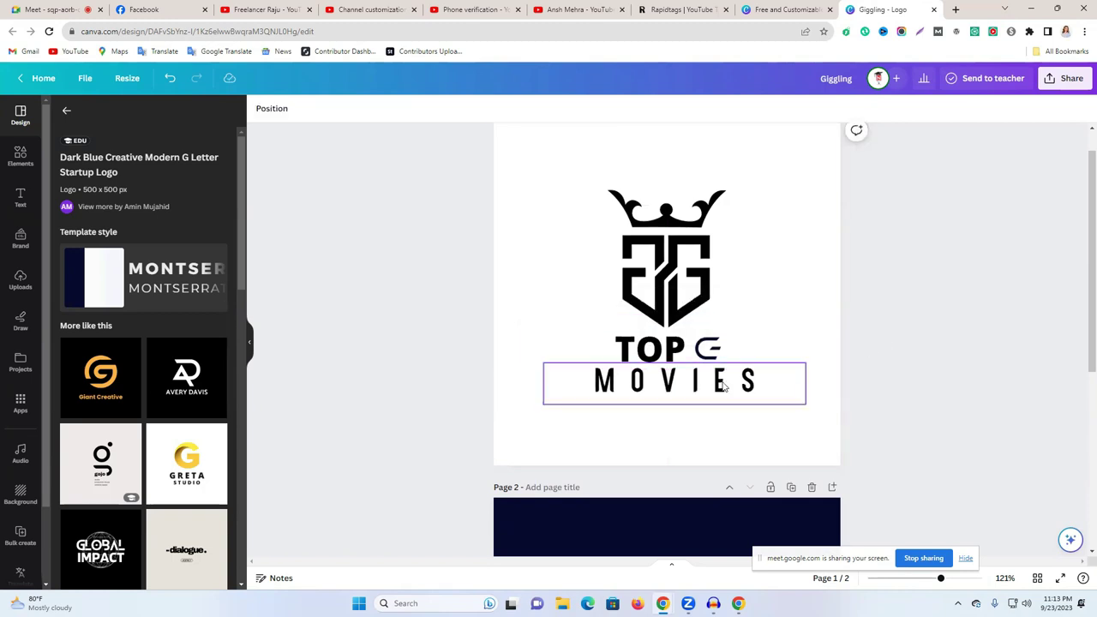
left_click_drag(704, 386, 702, 384)
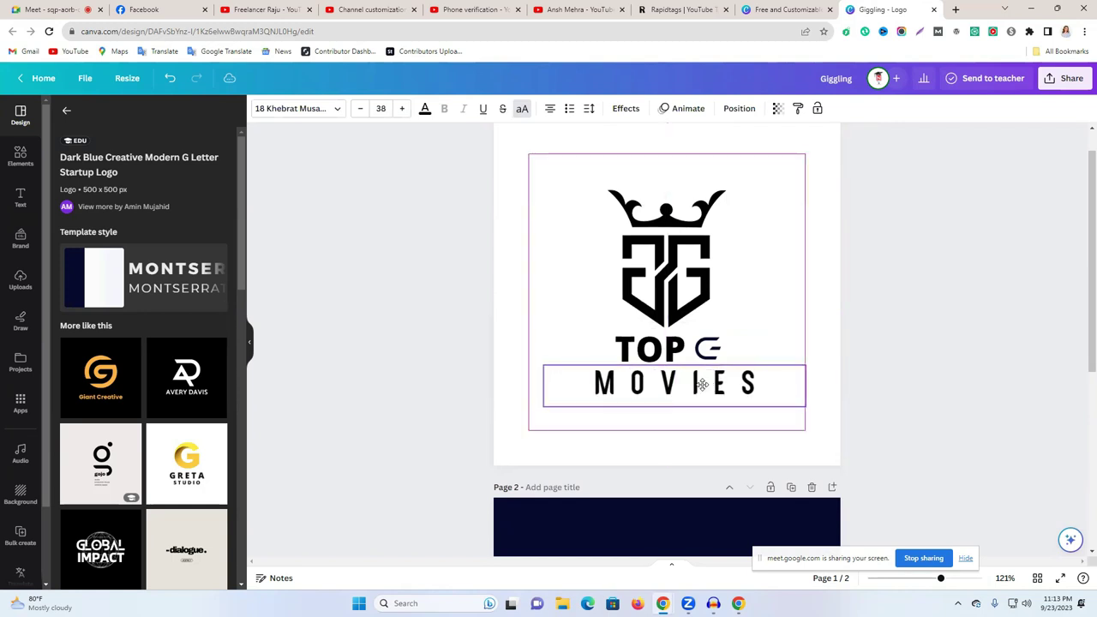
left_click(858, 339)
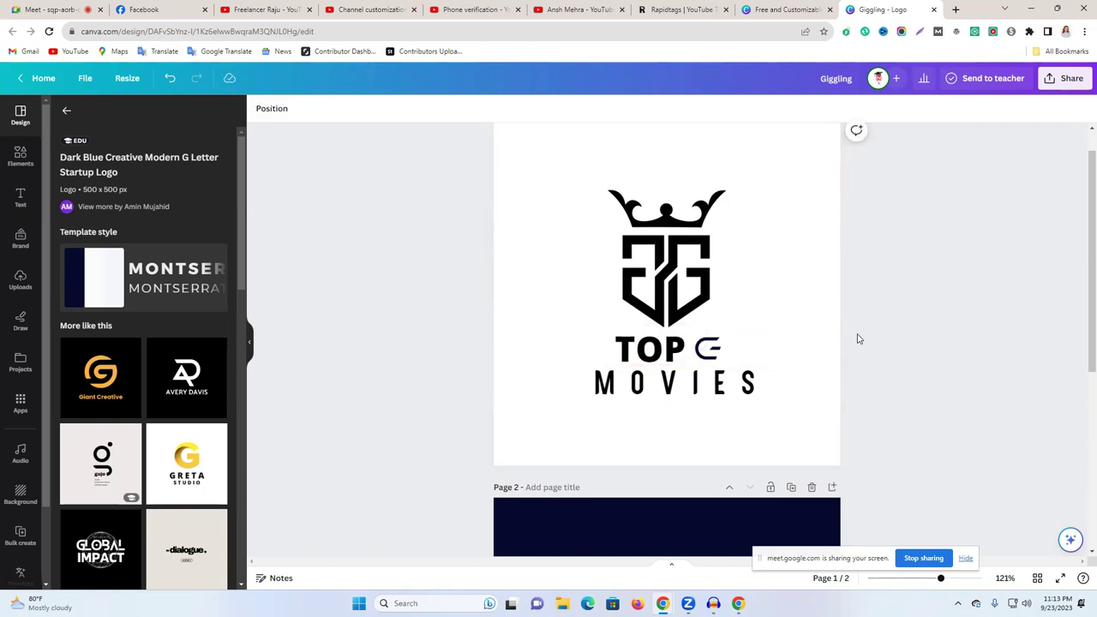
Scale the TOP G line down slightly and centre it under the shield
left_click(704, 344)
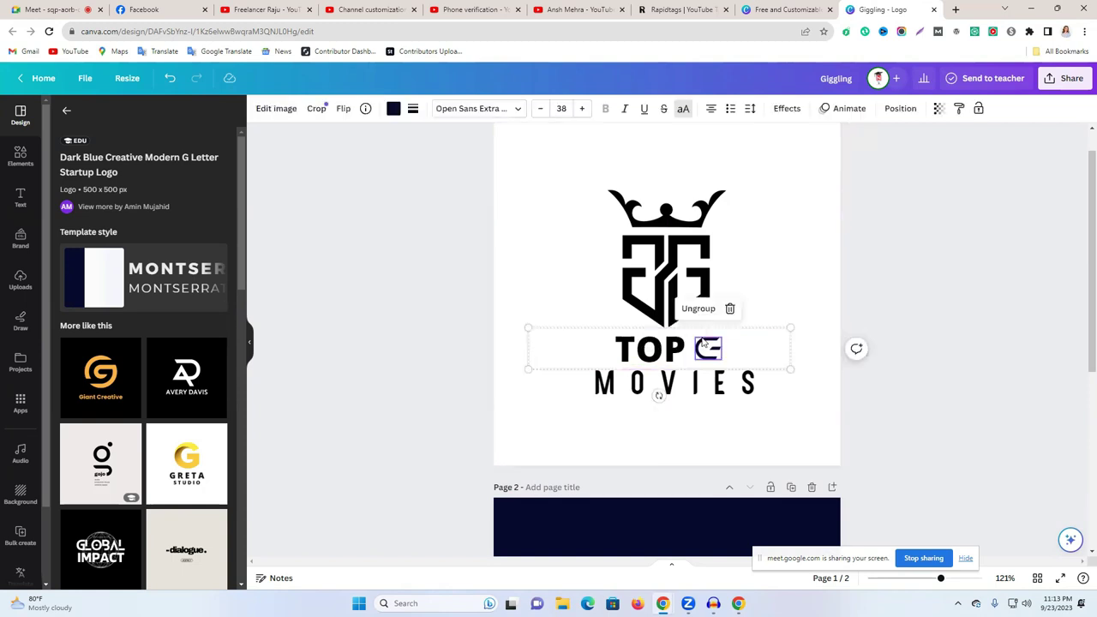
left_click_drag(530, 329, 557, 334)
left_click_drag(713, 360, 708, 359)
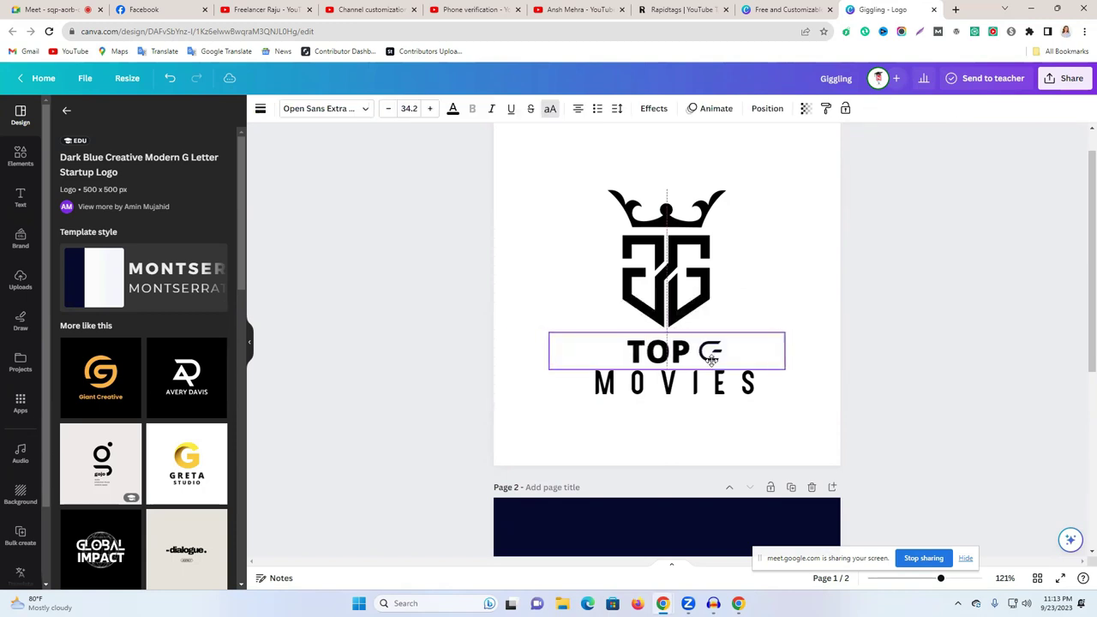
left_click(932, 321)
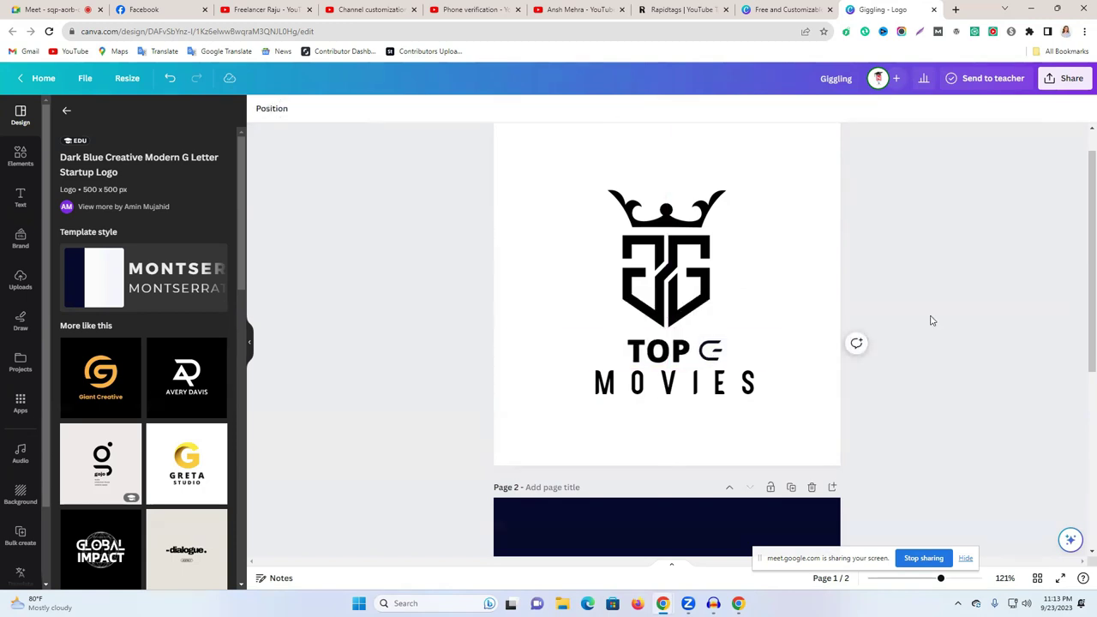
Delete the blank second page and group the shield with both text lines
left_click(812, 487)
left_click_drag(724, 455, 591, 210)
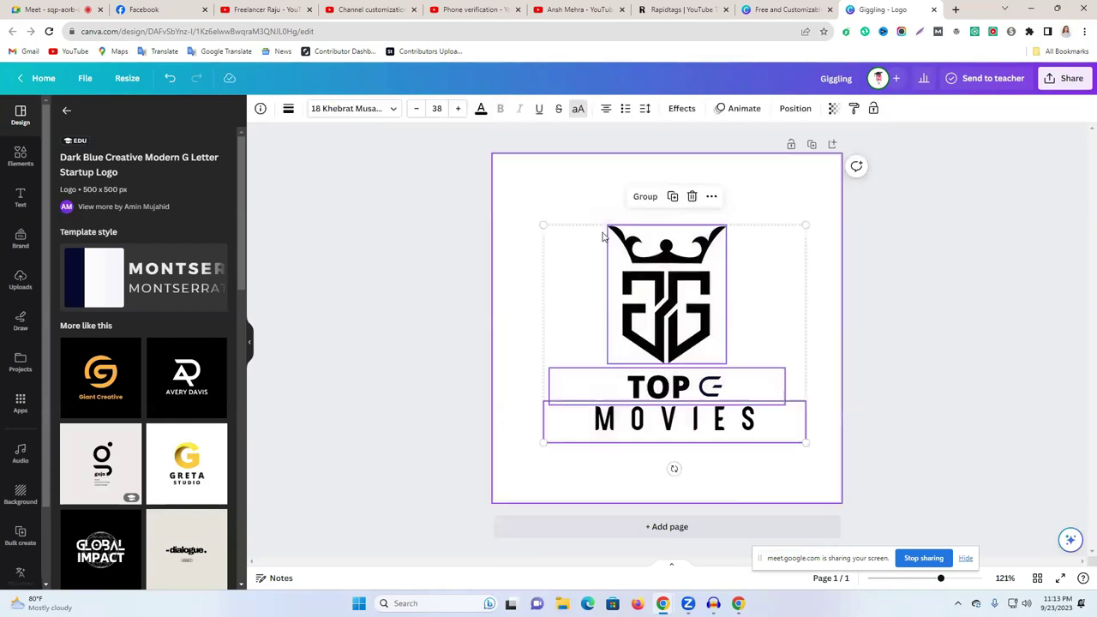
left_click(644, 196)
left_click_drag(656, 302, 654, 290)
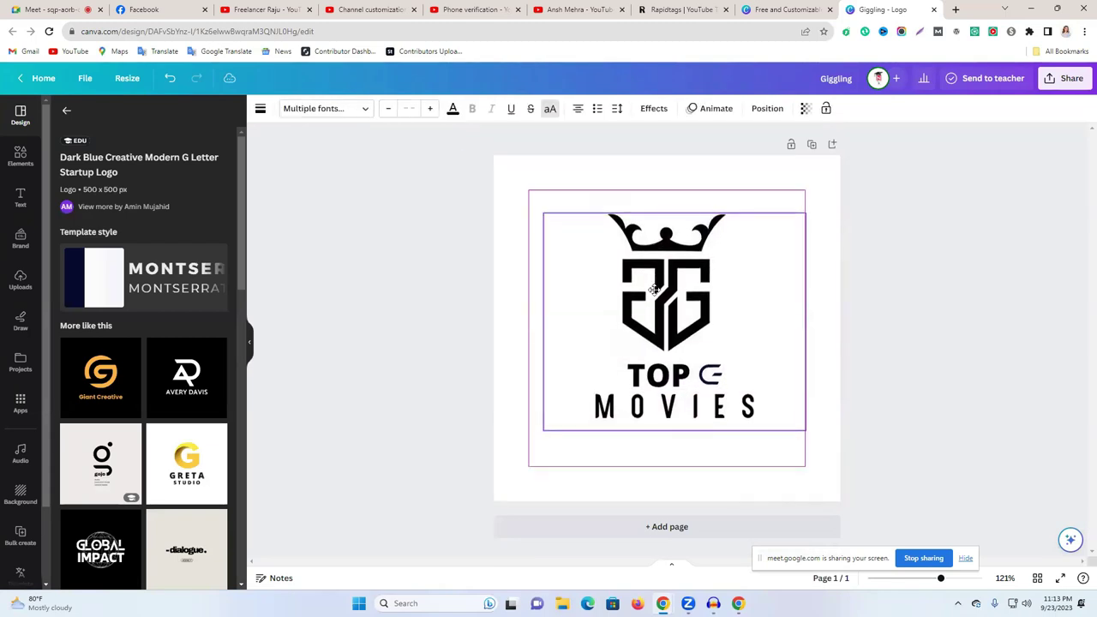
left_click(914, 292)
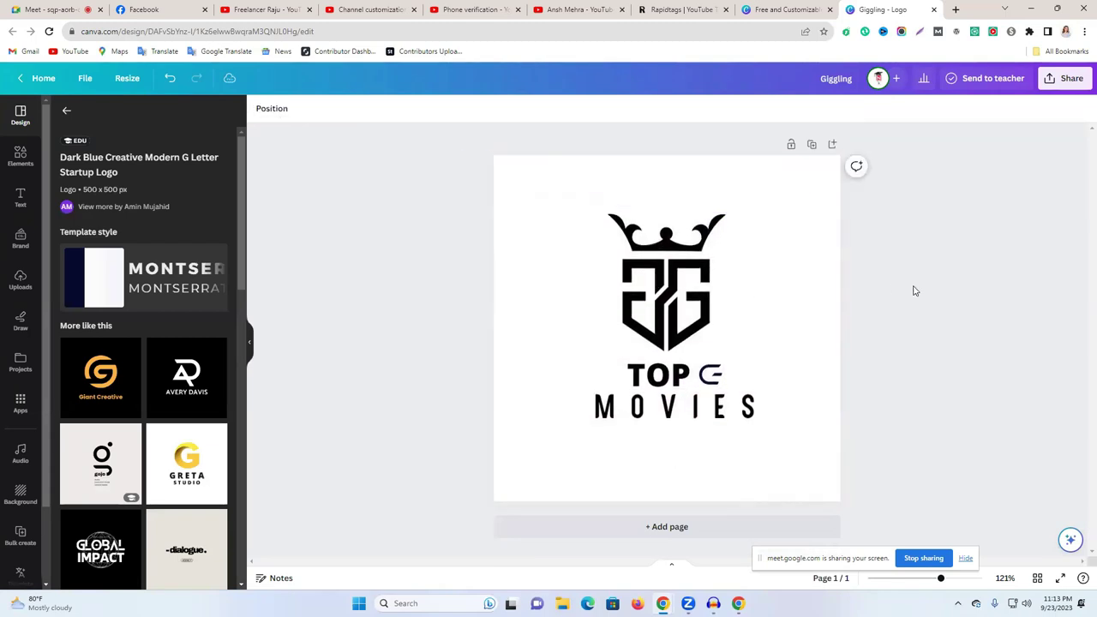
Open the Share download settings for the logo, then go to the YouTube channel tab
left_click(1049, 80)
left_click(1078, 78)
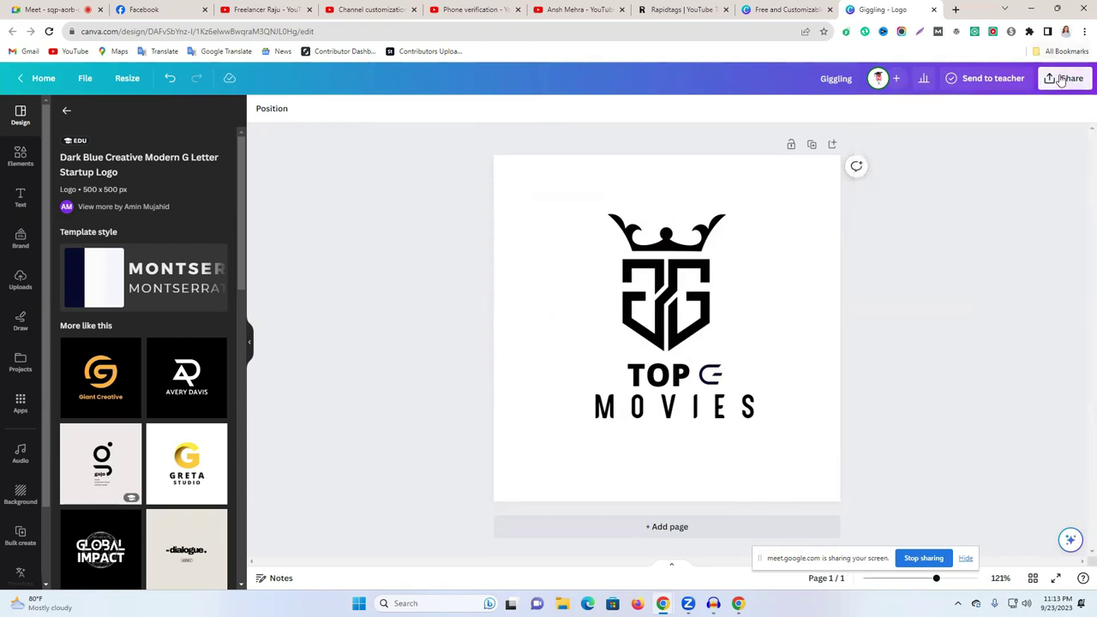
left_click(1061, 79)
left_click(909, 369)
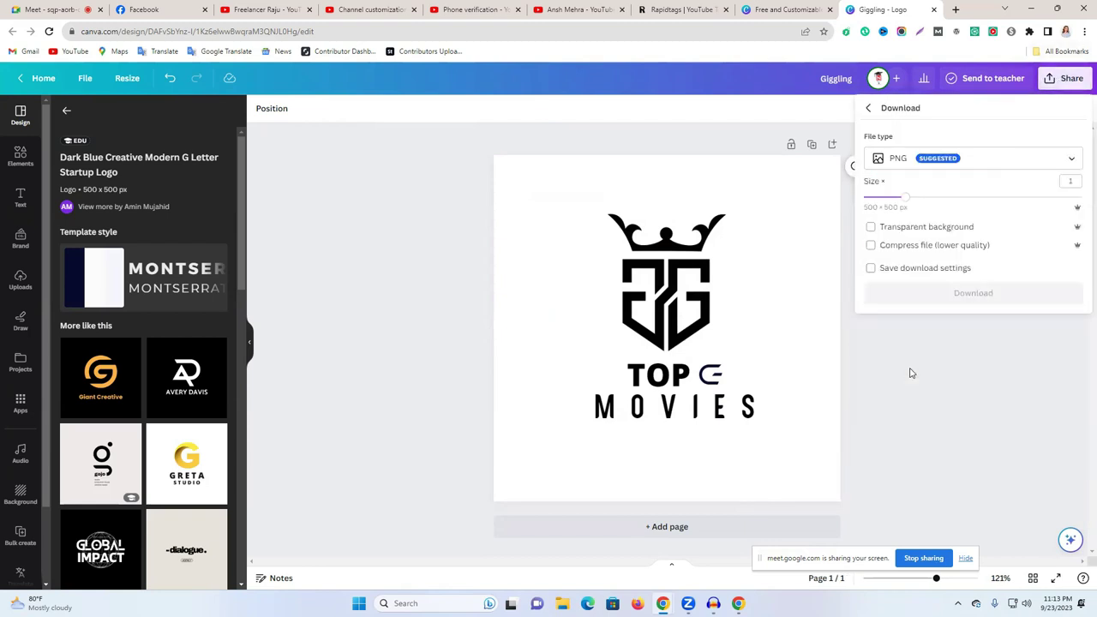
left_click(471, 10)
left_click(576, 10)
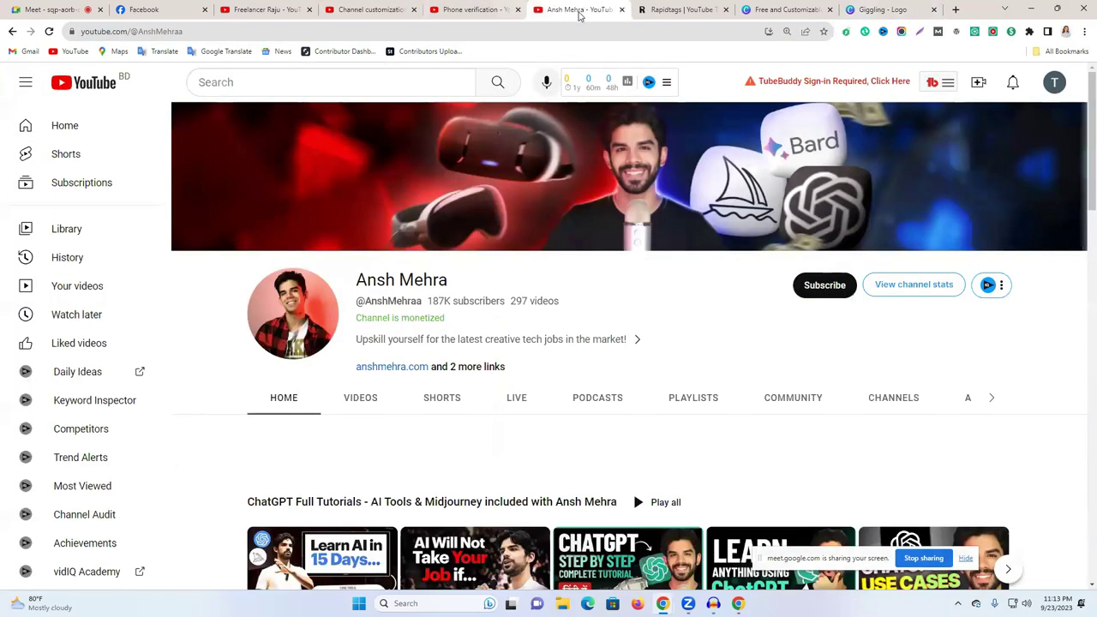
Search YouTube for 'movie explained love story' from the search suggestions
left_click(394, 10)
left_click(467, 9)
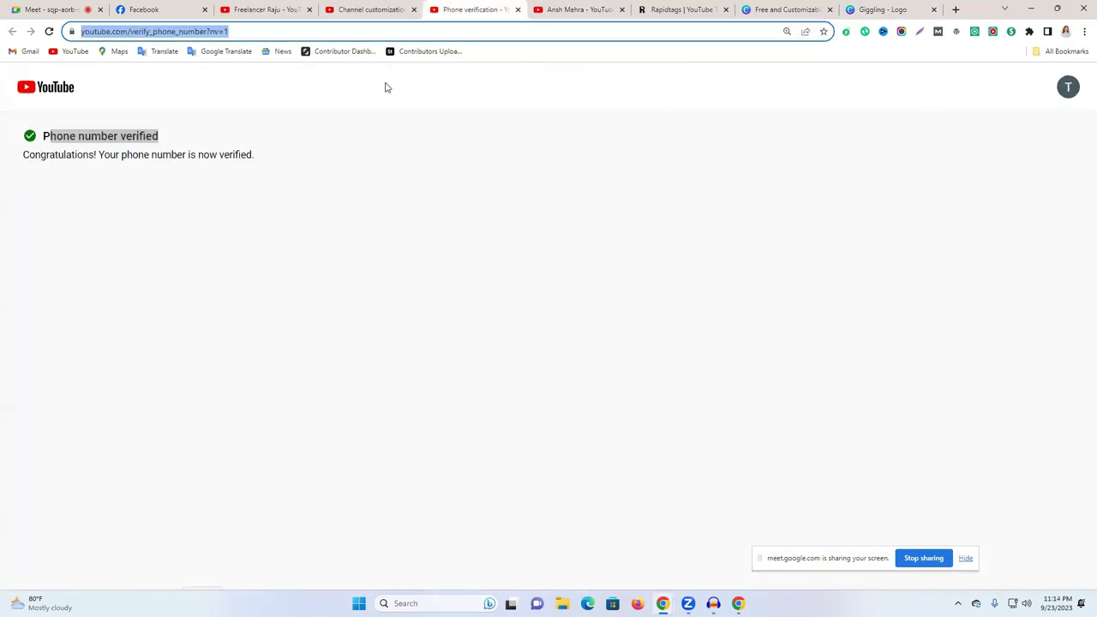
left_click(586, 9)
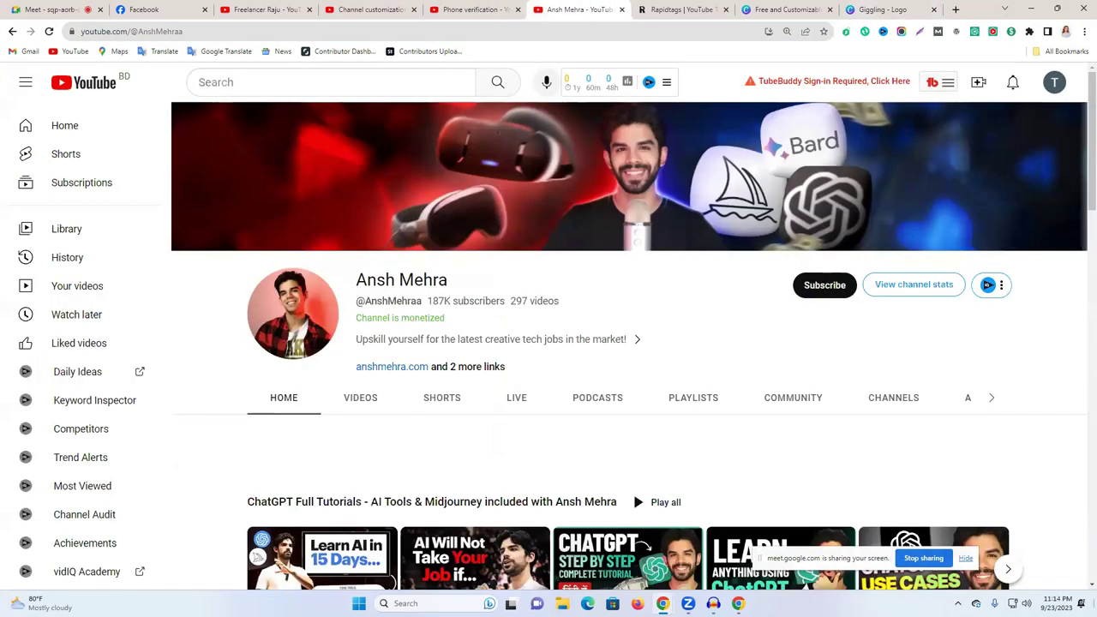
left_click(222, 78)
type("ch")
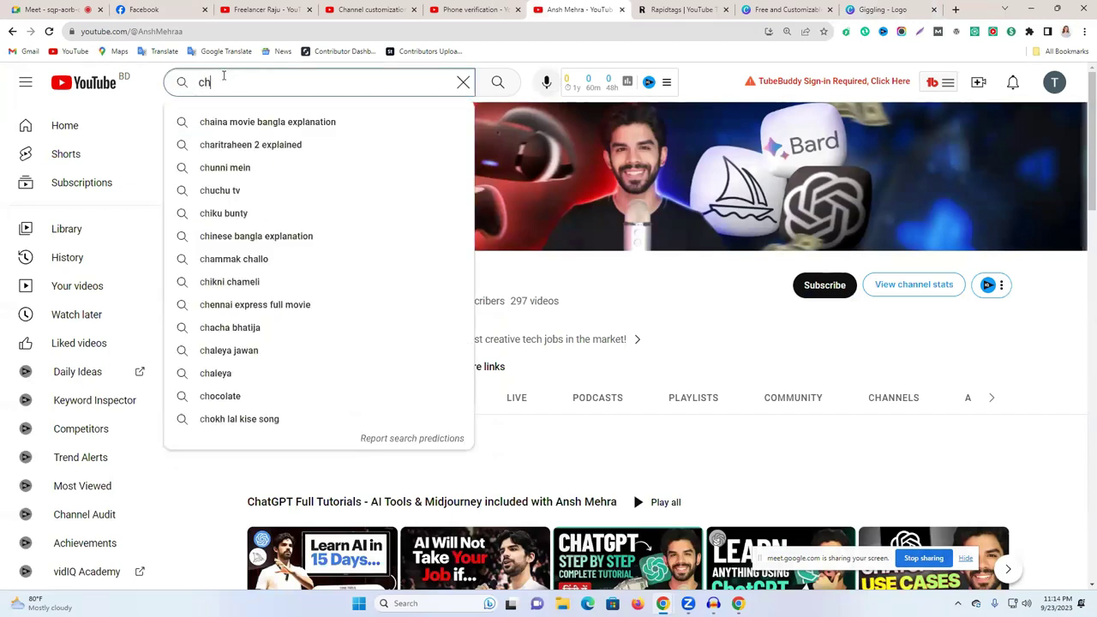
type("m")
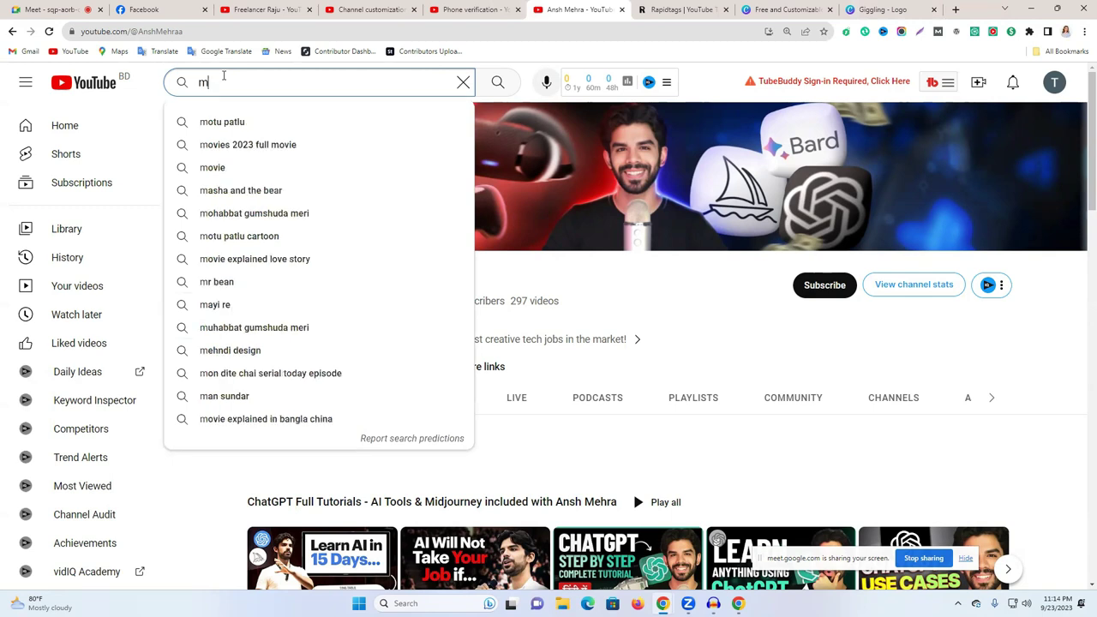
type("ovie explained love story")
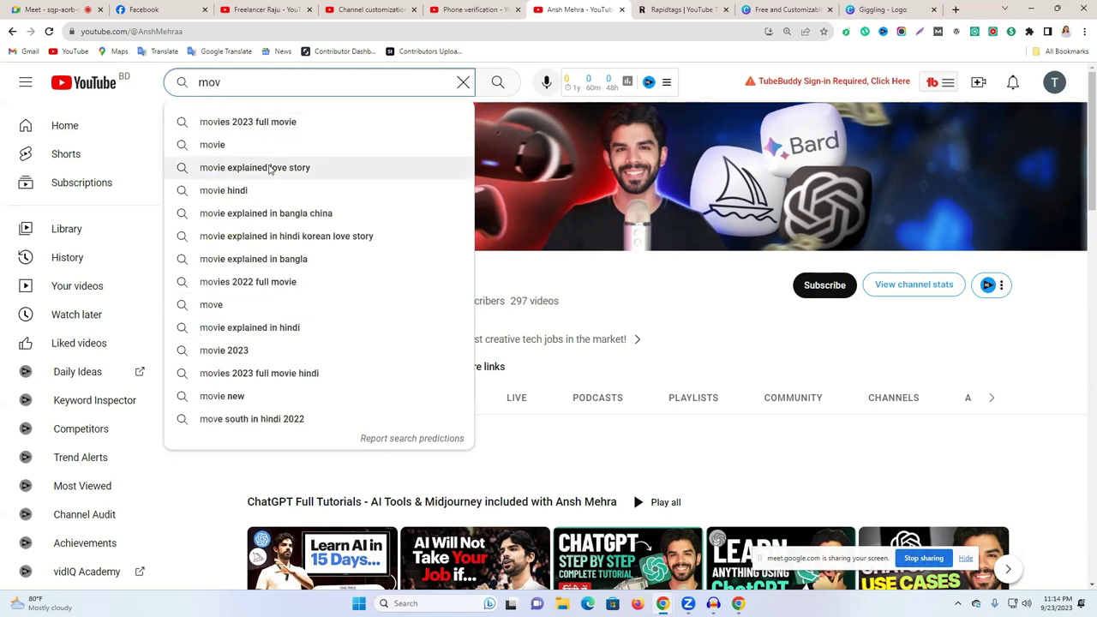
left_click(270, 169)
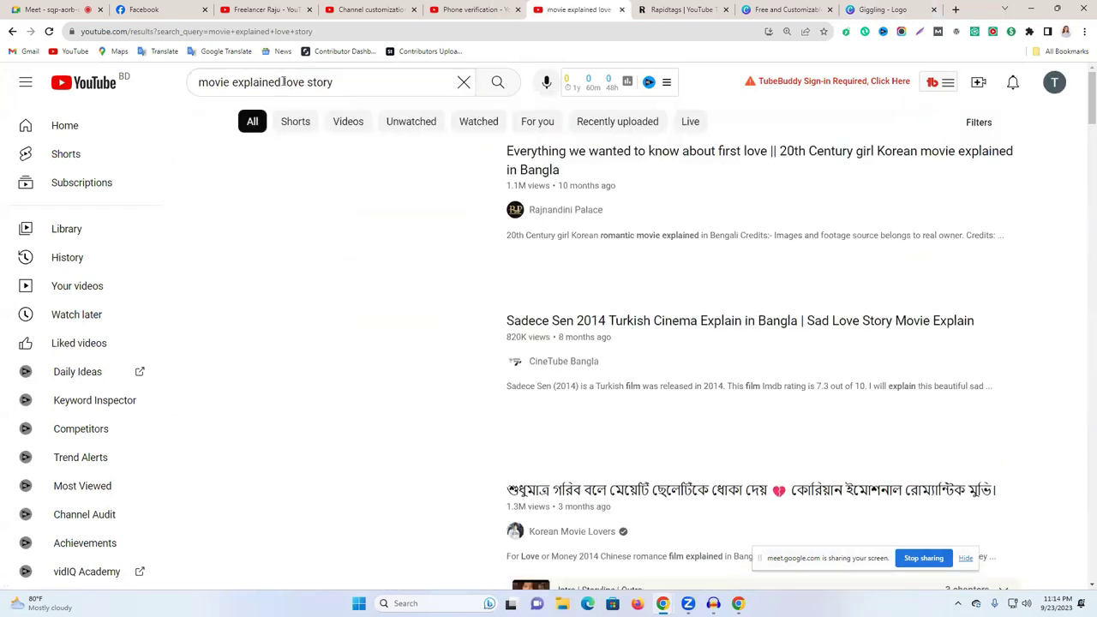
Delete 'love story' from the query and search for 'movie explained'
left_click(283, 82)
left_click_drag(282, 82, 351, 82)
key("BackSpace")
key("Return")
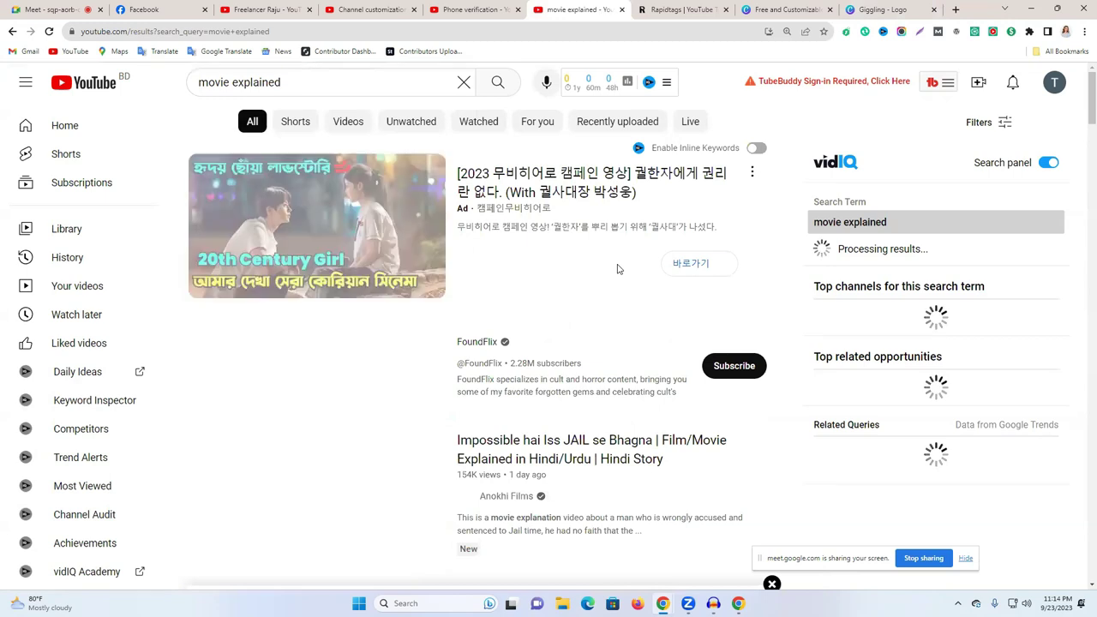
Scroll down through the 'movie explained' videos to the Shorts shelf
scroll(469, 392, "down", 2)
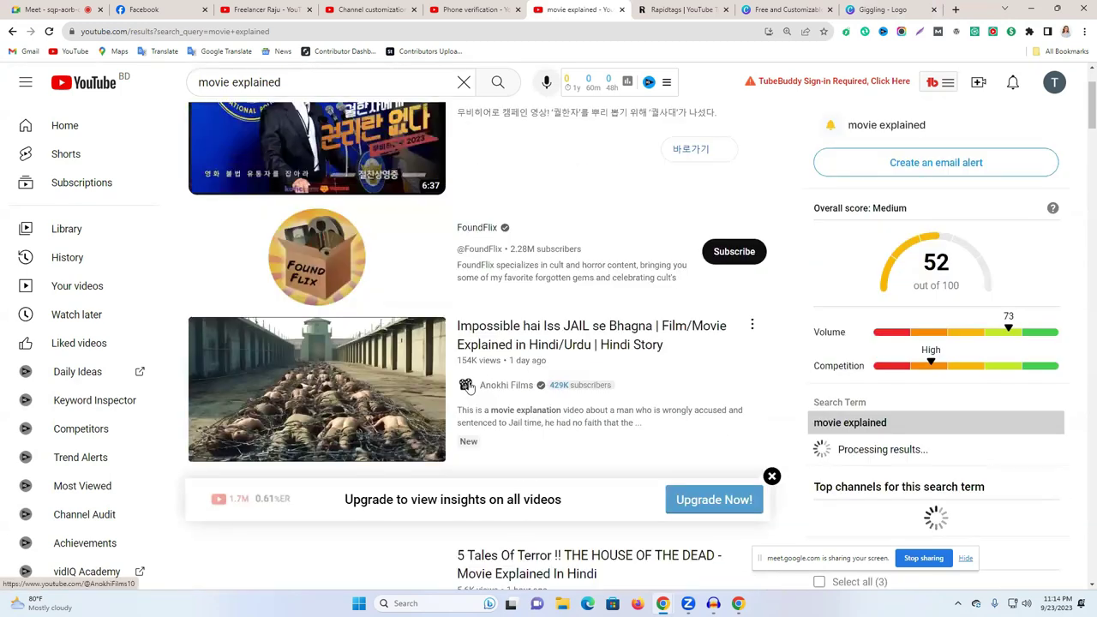
scroll(469, 393, "down", 3)
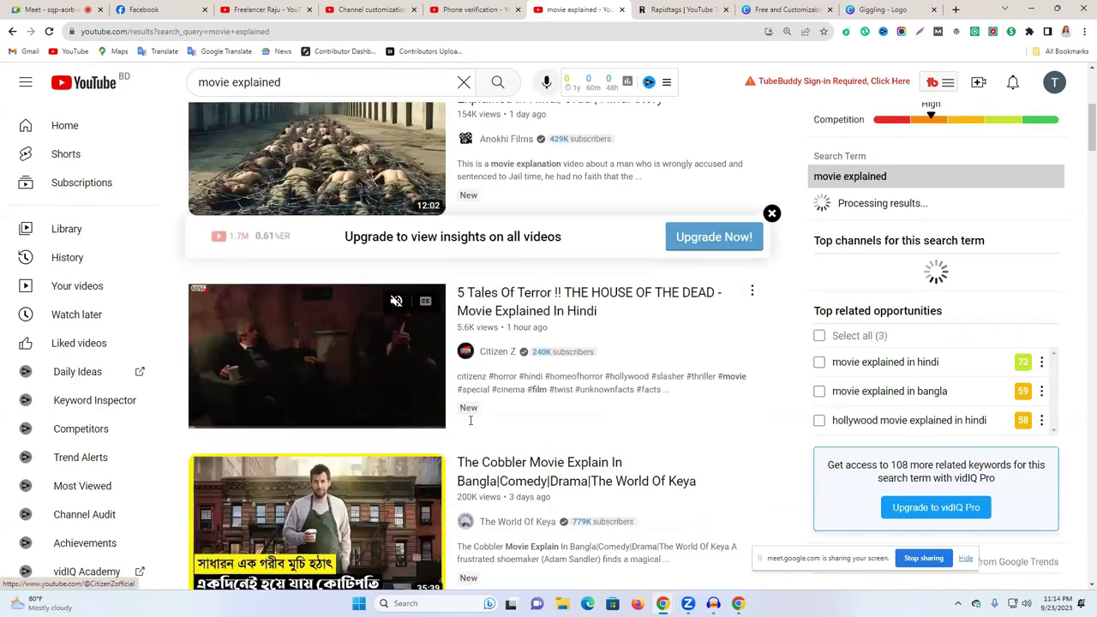
scroll(471, 377, "down", 4)
scroll(499, 390, "down", 4)
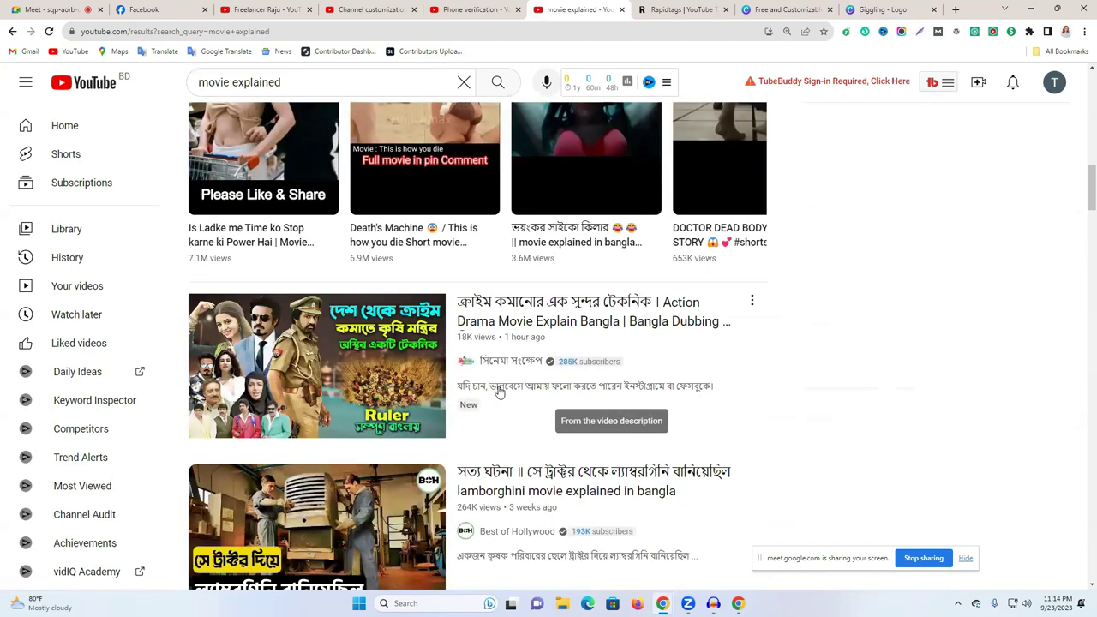
scroll(489, 404, "down", 2)
scroll(485, 291, "down", 5)
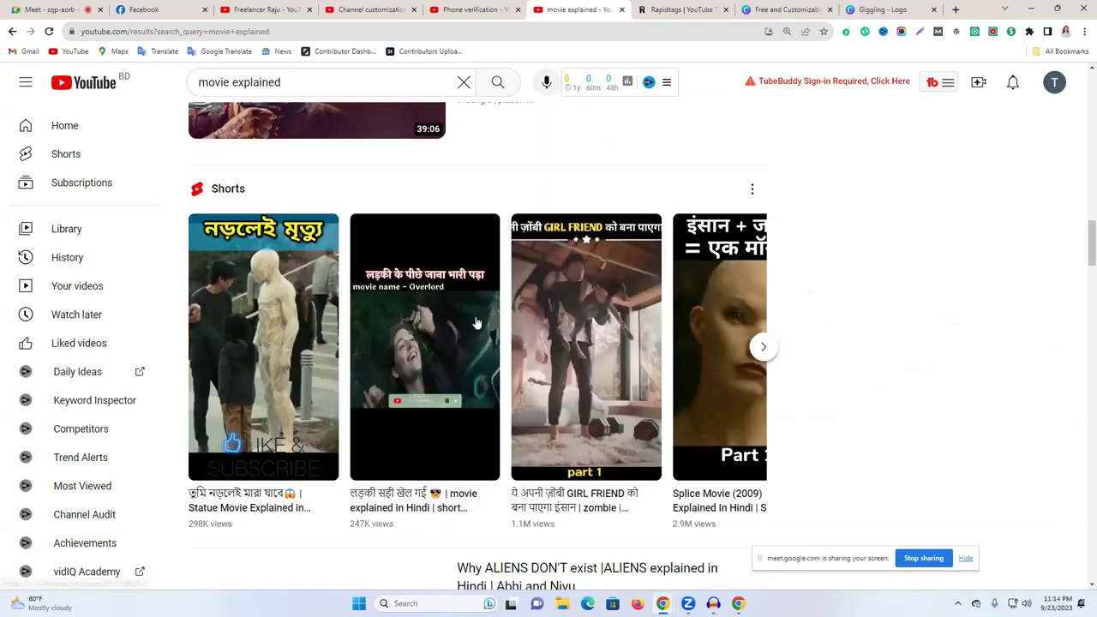
scroll(477, 322, "down", 3)
scroll(477, 320, "down", 5)
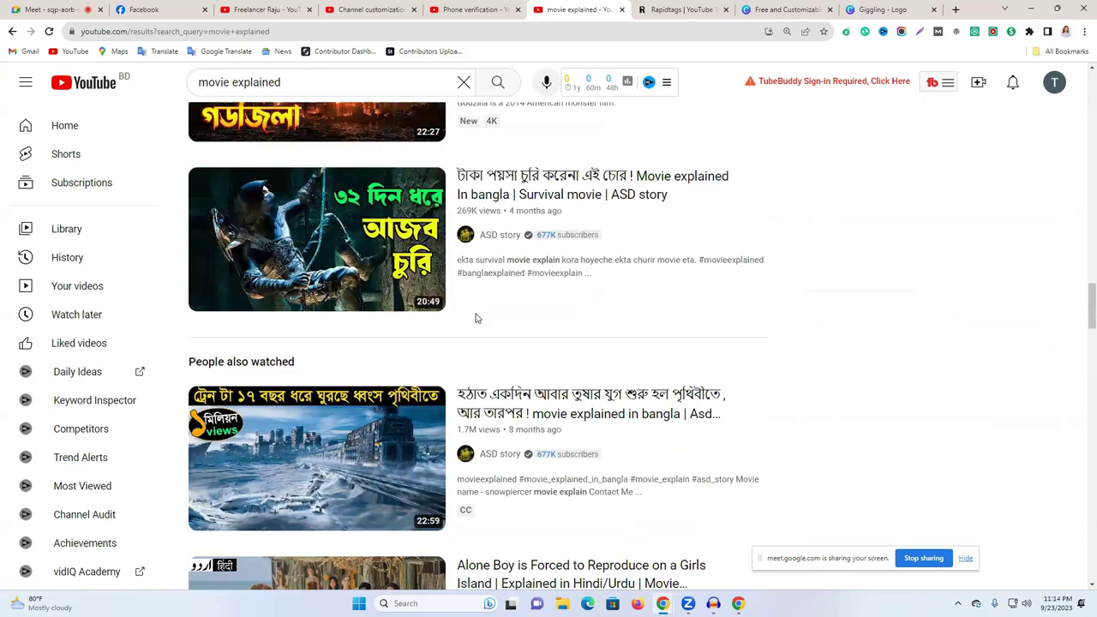
scroll(477, 318, "down", 3)
scroll(477, 318, "down", 5)
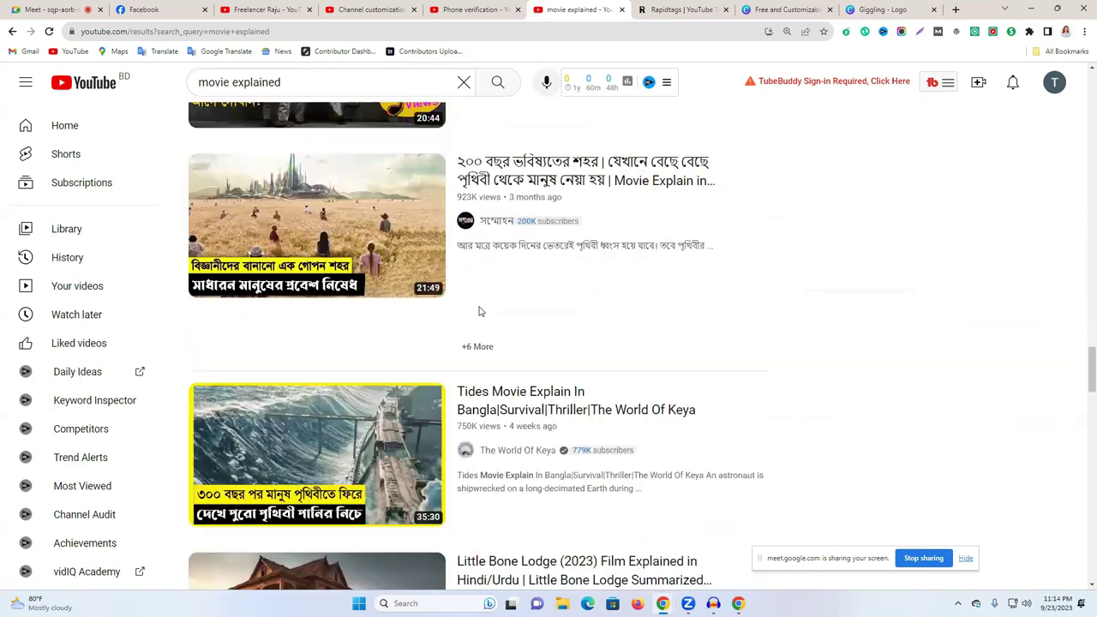
scroll(479, 312, "down", 6)
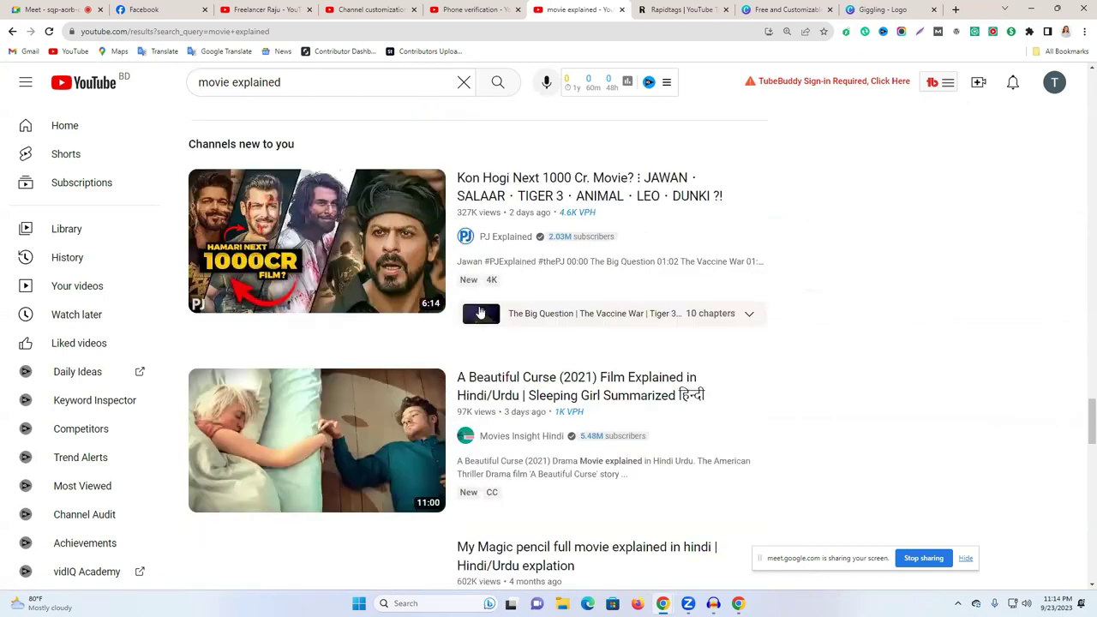
scroll(480, 312, "down", 6)
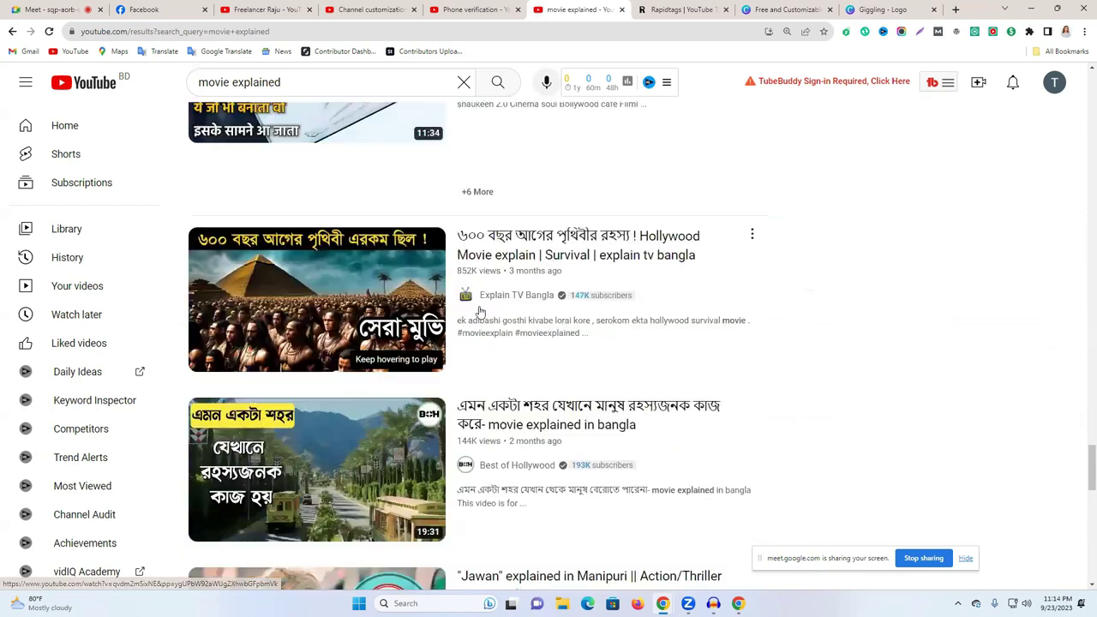
scroll(481, 458, "down", 3)
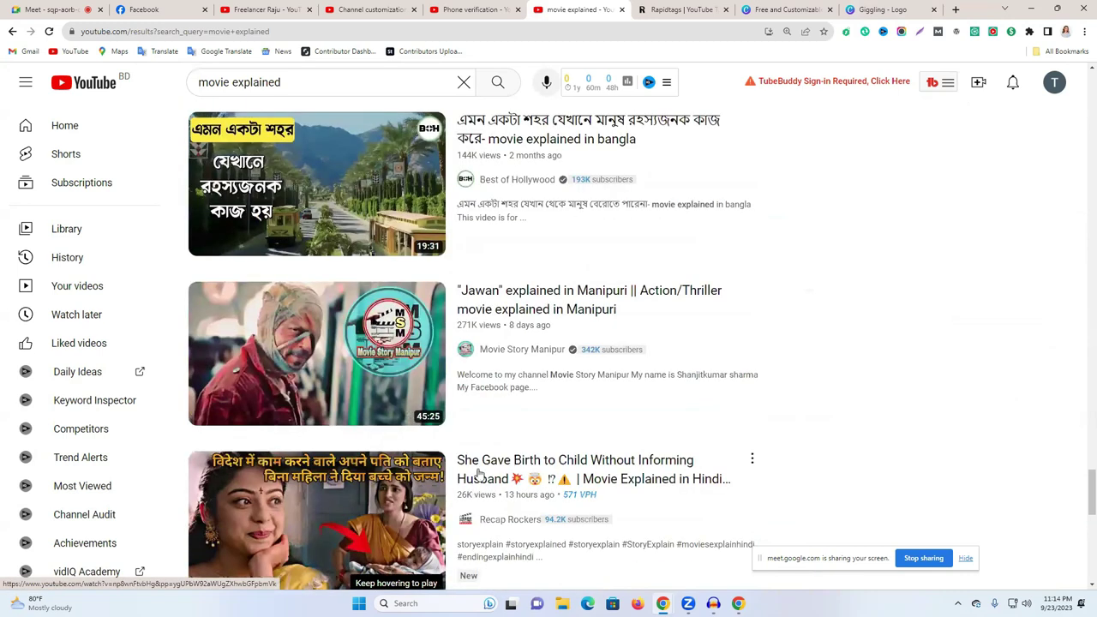
scroll(481, 457, "down", 2)
scroll(482, 458, "down", 4)
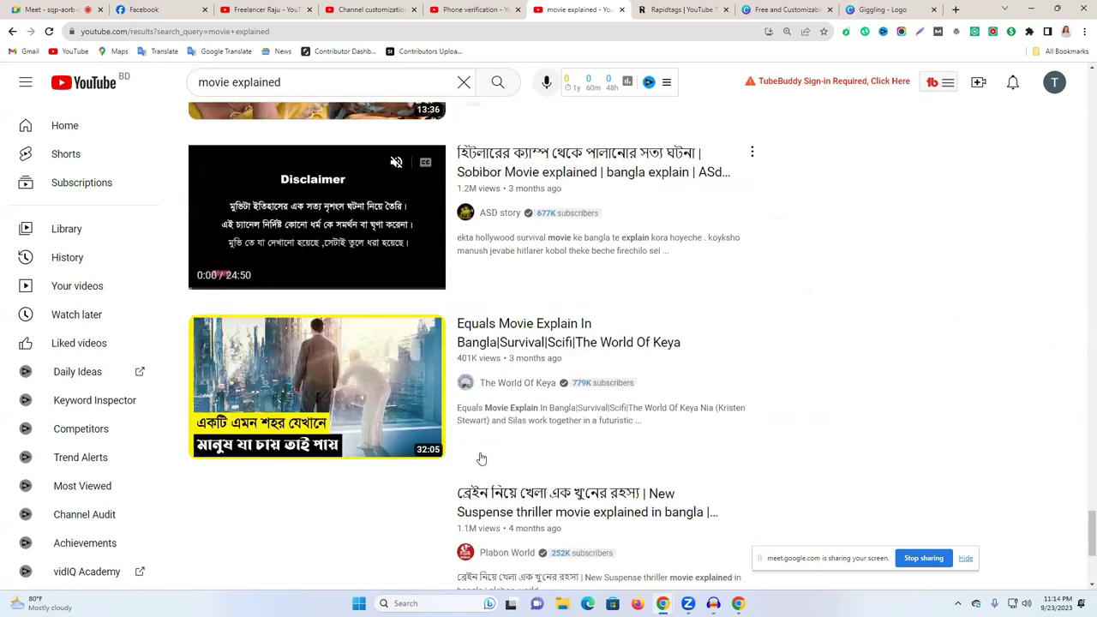
scroll(473, 366, "down", 3)
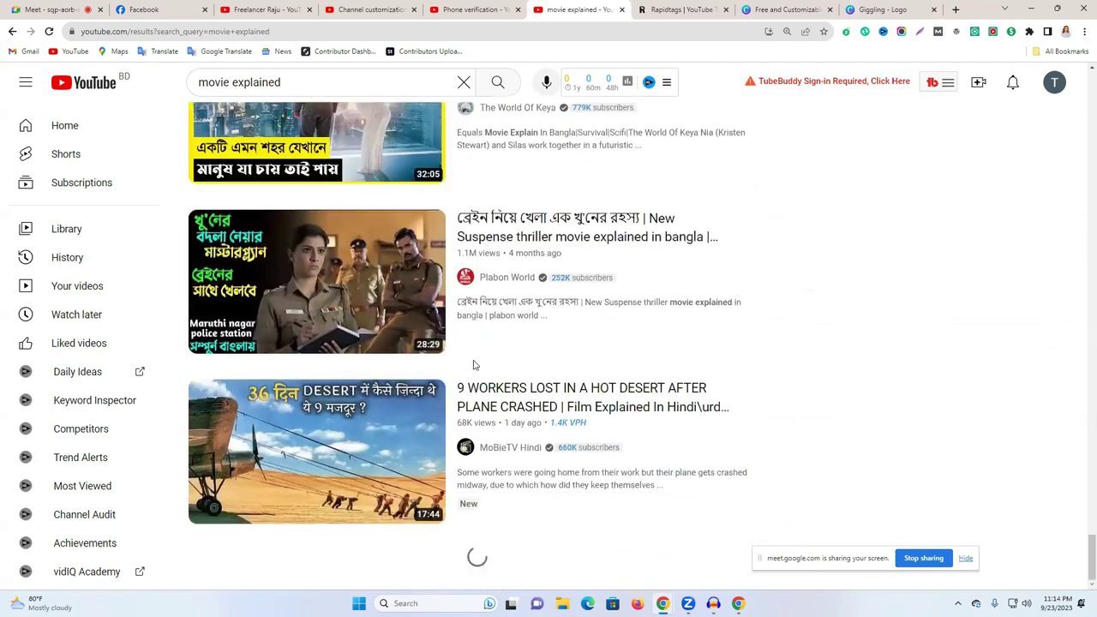
scroll(548, 351, "down", 3)
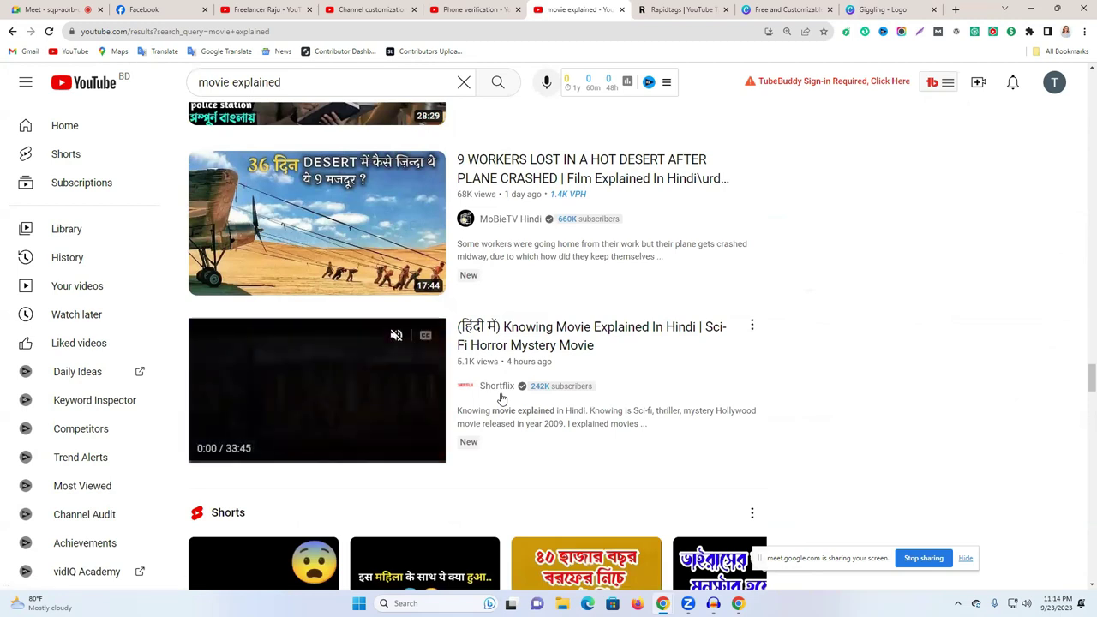
scroll(503, 407, "down", 6)
scroll(504, 397, "down", 2)
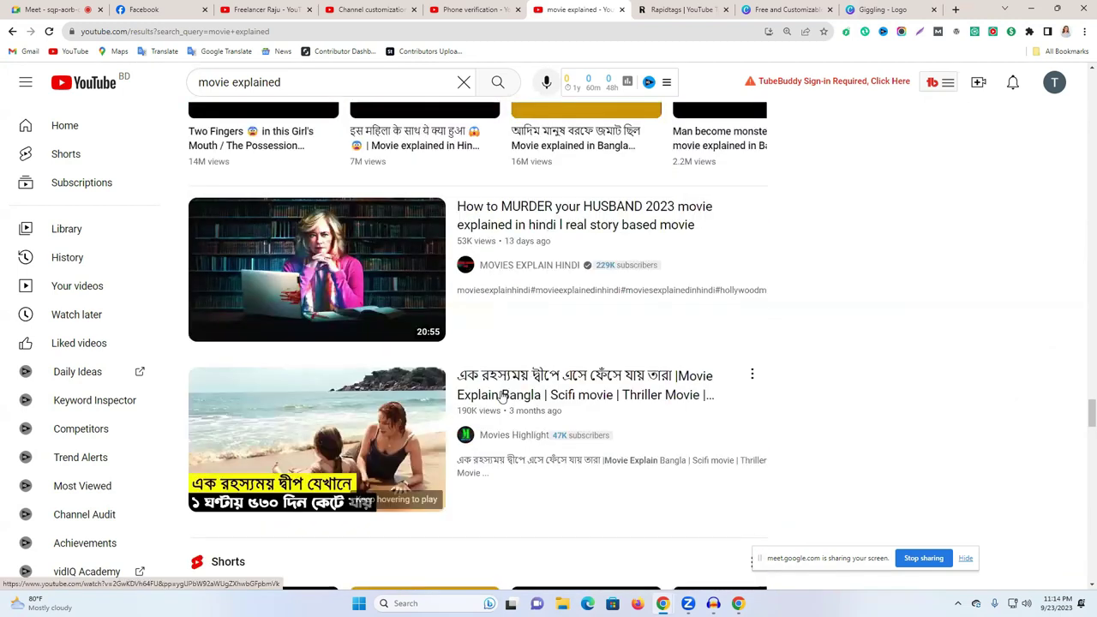
scroll(510, 433, "down", 3)
scroll(510, 429, "down", 2)
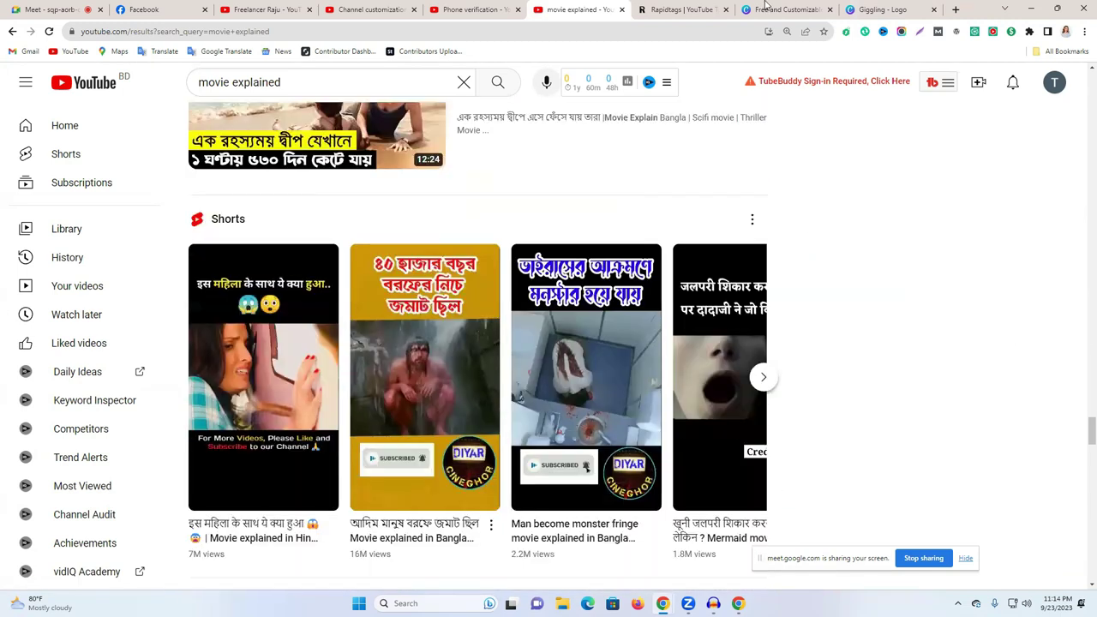
left_click(782, 10)
Close the download settings and add a blank second page to the logo design
left_click(870, 9)
left_click(402, 215)
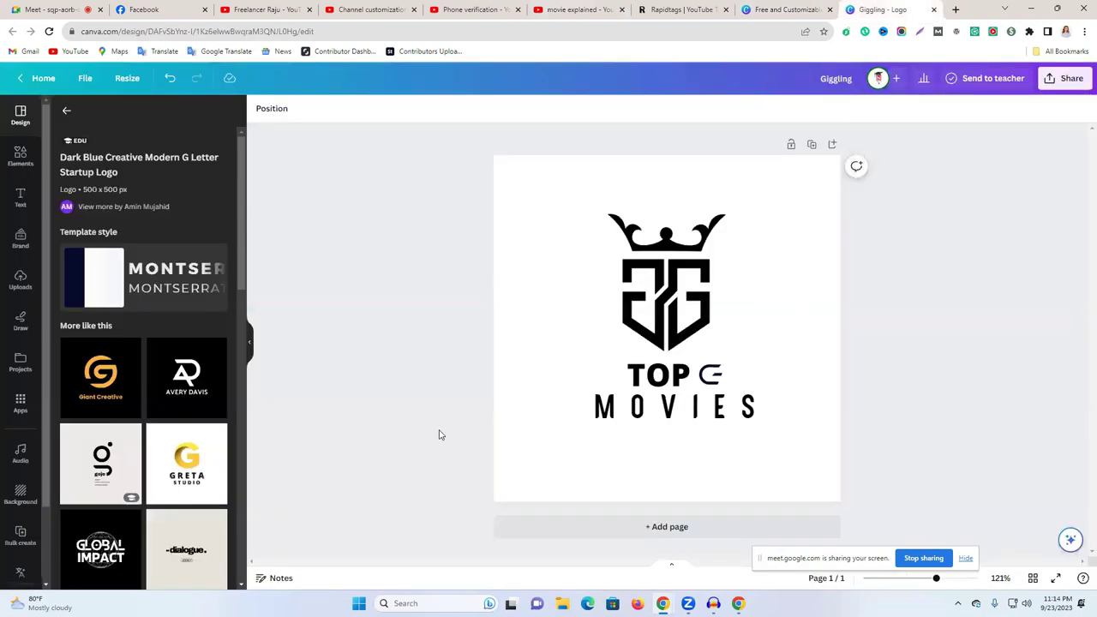
left_click(571, 521)
Go back from the template details to the 'top g' template search results
left_click(21, 156)
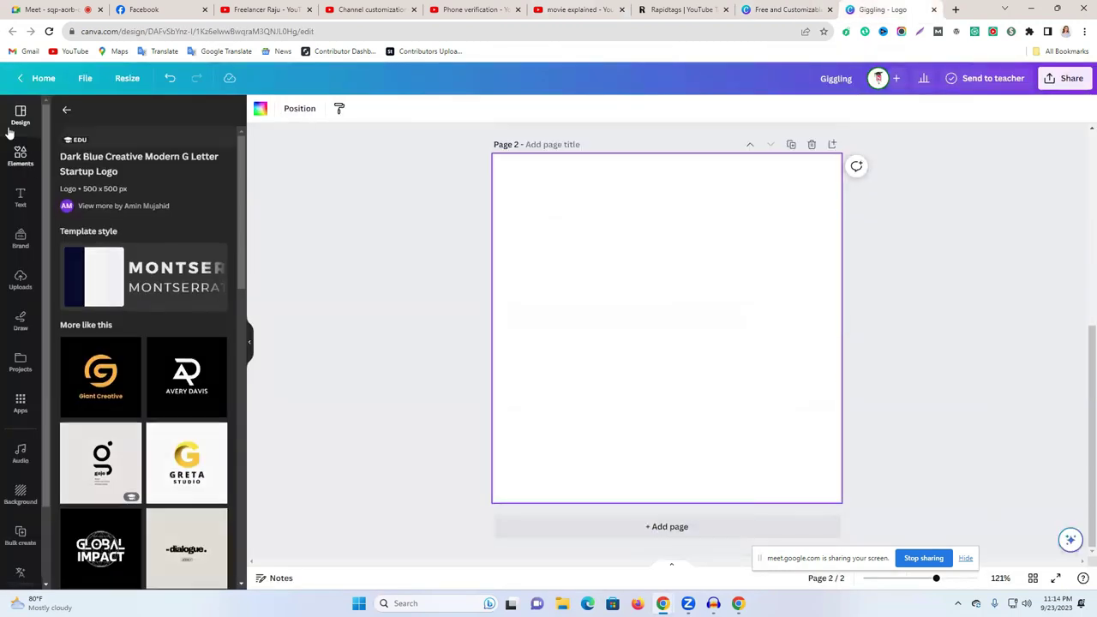
left_click(21, 116)
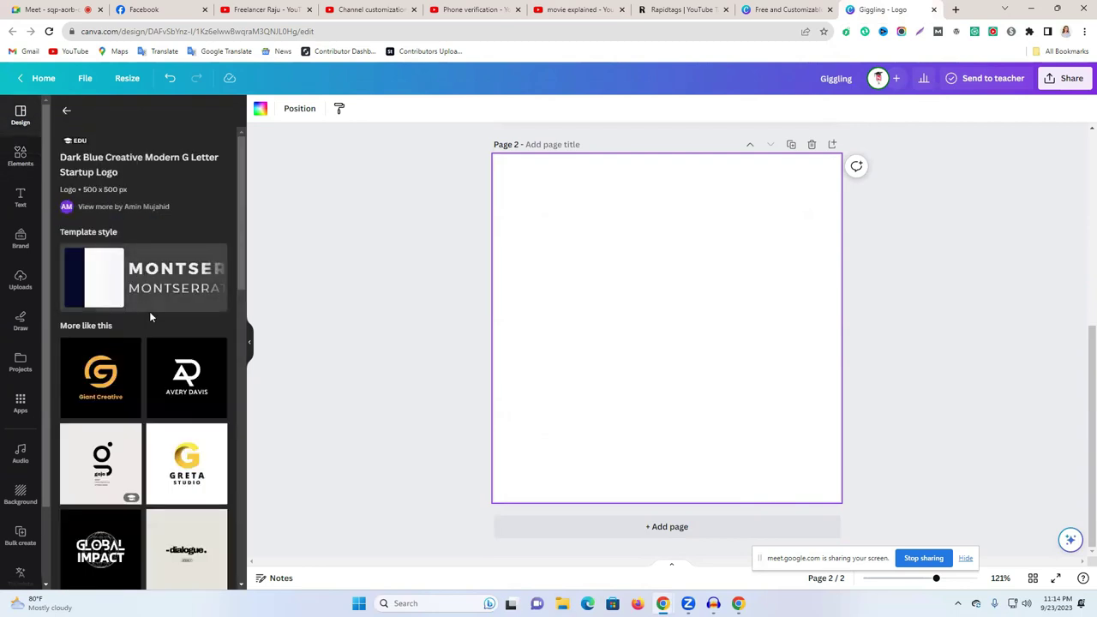
scroll(150, 311, "down", 10)
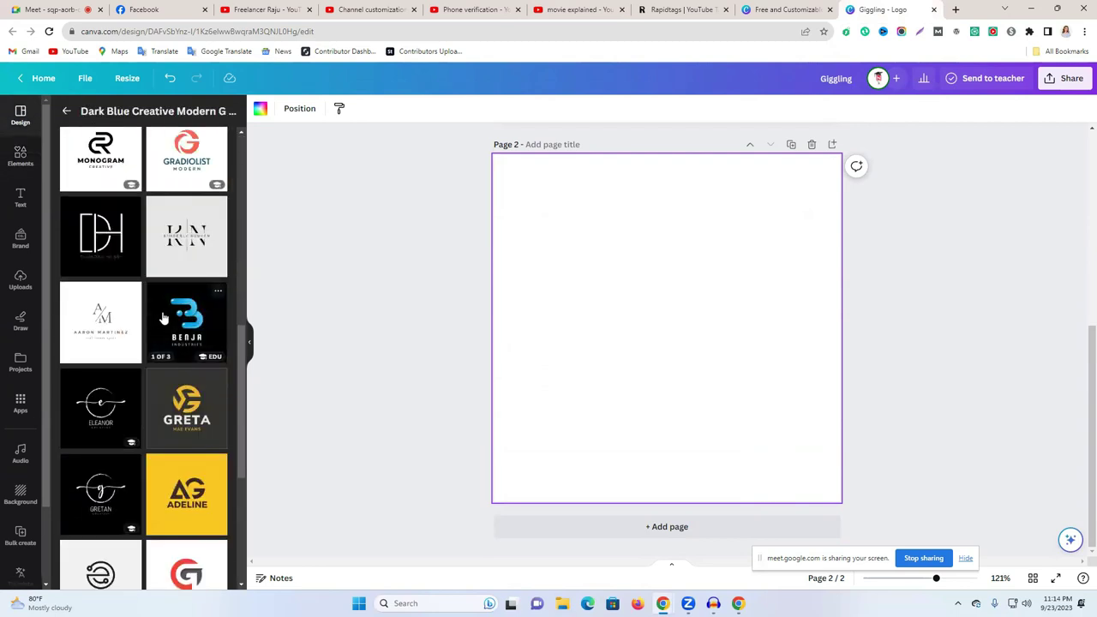
scroll(163, 318, "down", 4)
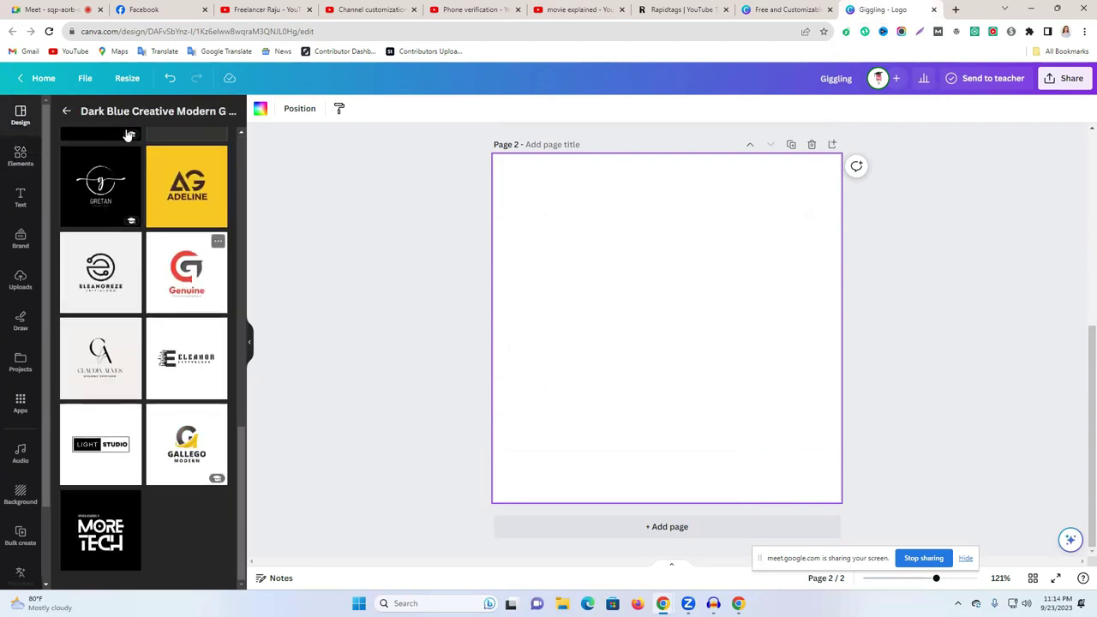
left_click(69, 112)
scroll(163, 365, "down", 10)
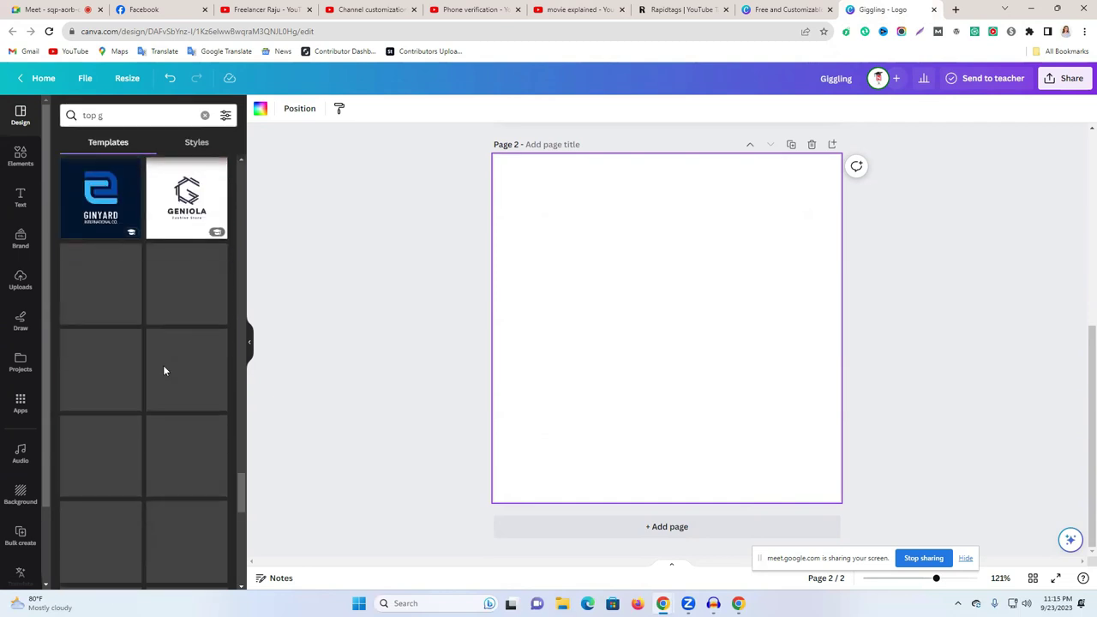
left_click(568, 8)
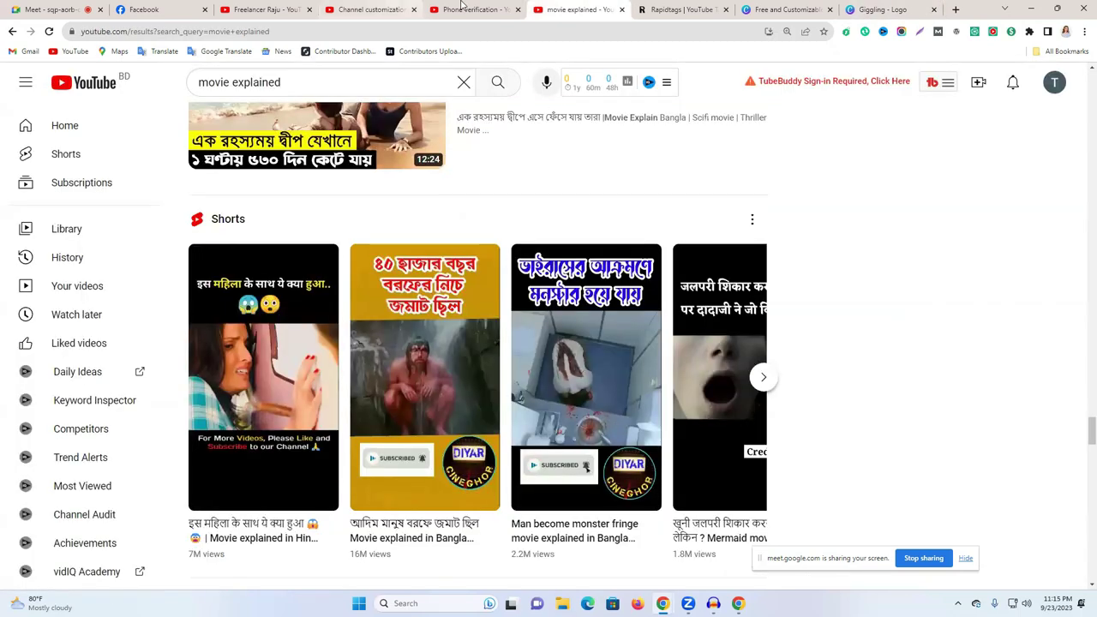
Look over the phone verification, channel customization and channel tabs, then scroll up the 'movie explained' results
left_click(464, 9)
left_click(353, 7)
left_click(265, 9)
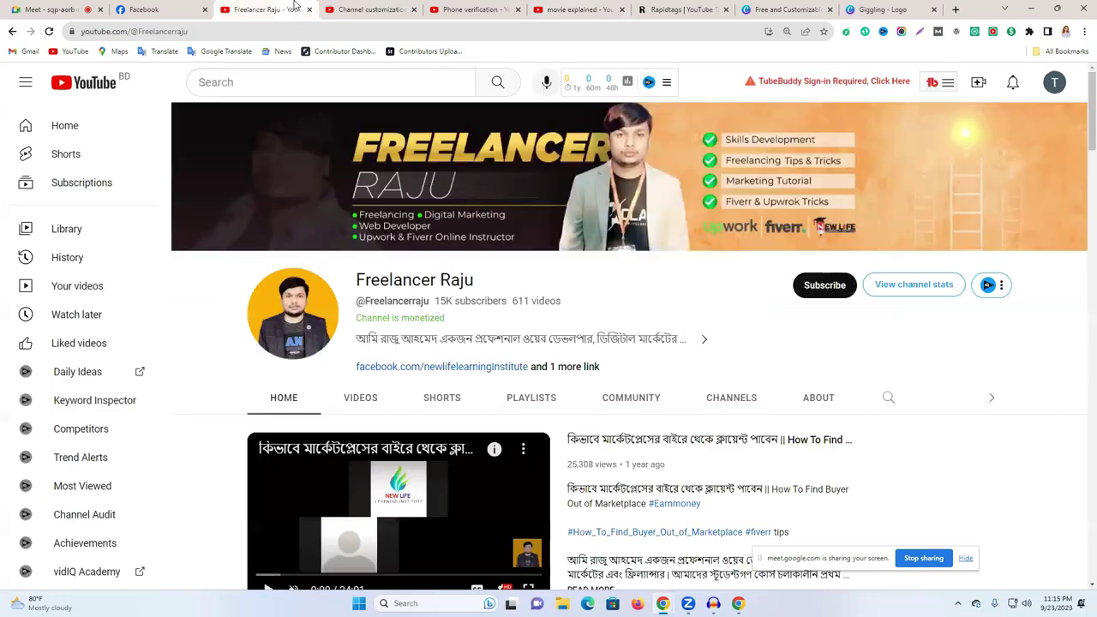
left_click(356, 9)
left_click(467, 10)
left_click(569, 9)
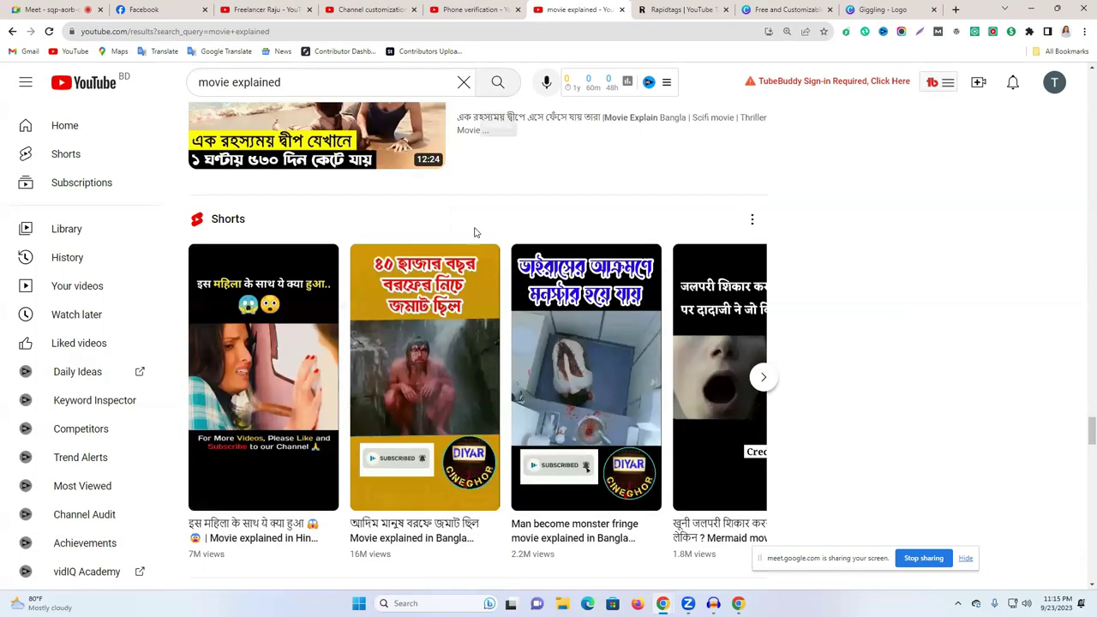
scroll(430, 382, "up", 2)
scroll(411, 412, "up", 3)
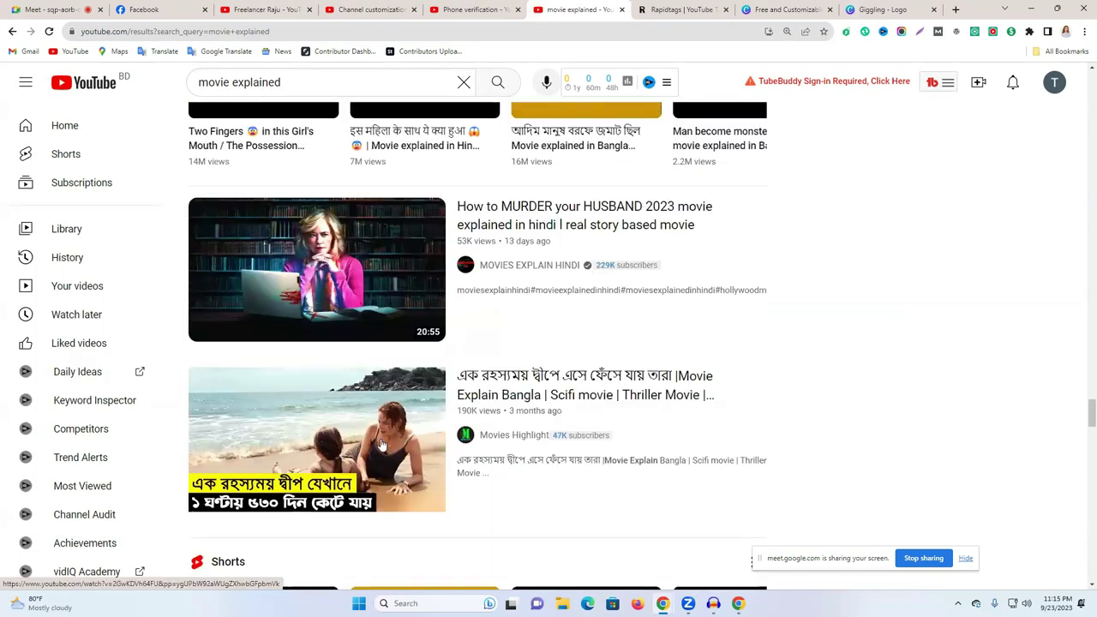
scroll(360, 441, "up", 8)
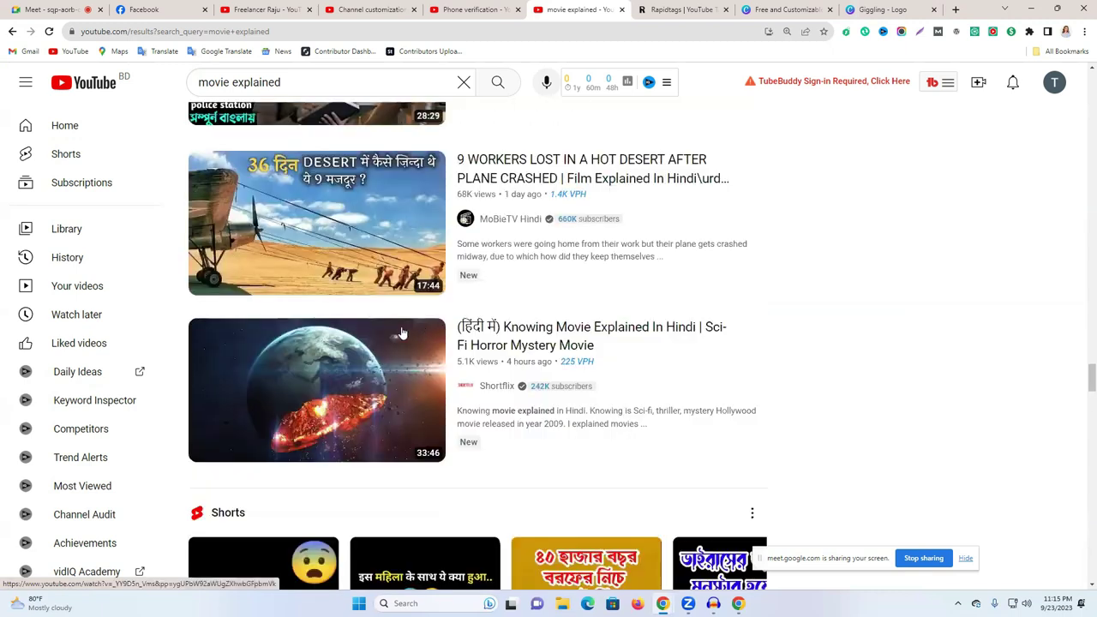
scroll(382, 318, "up", 5)
scroll(360, 434, "up", 1)
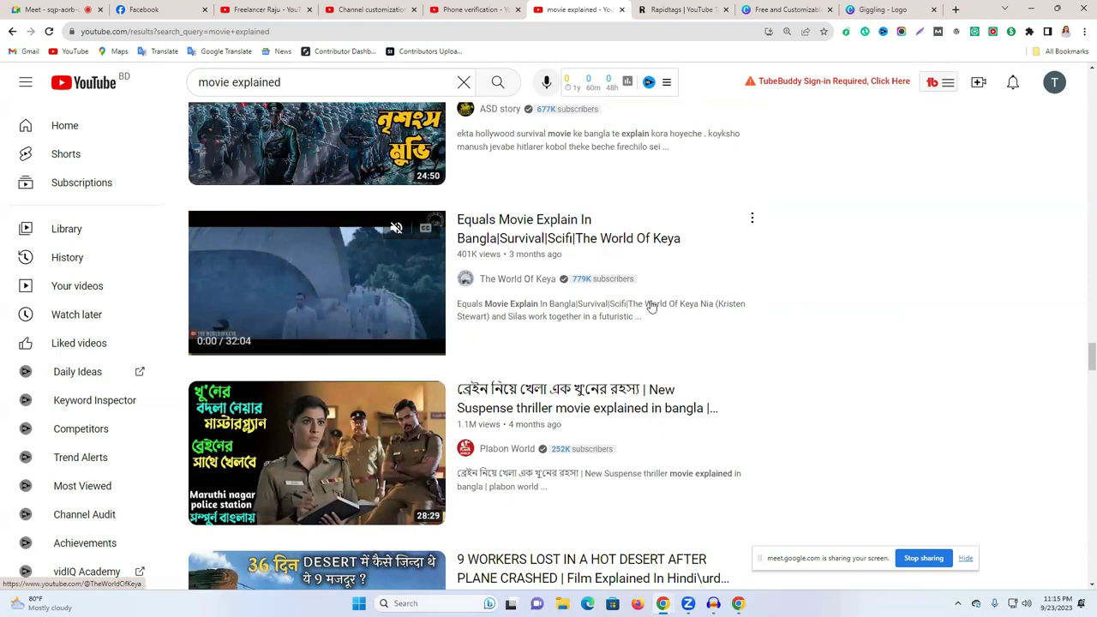
Check the channel branding and channel pages, then return to the Canva logo templates
left_click(379, 8)
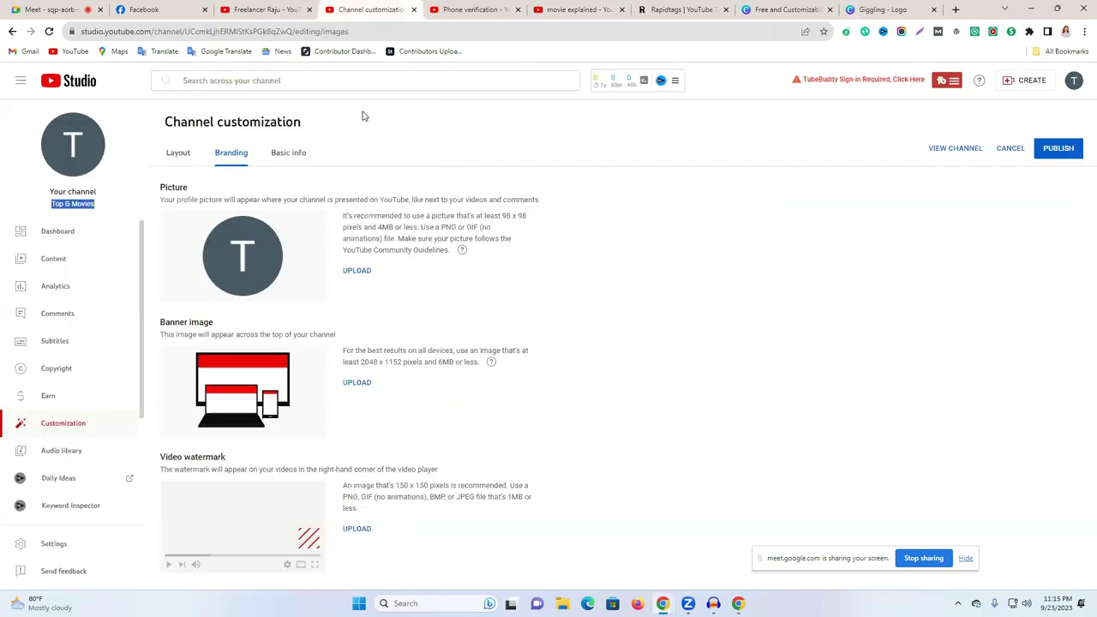
left_click(265, 9)
left_click(574, 7)
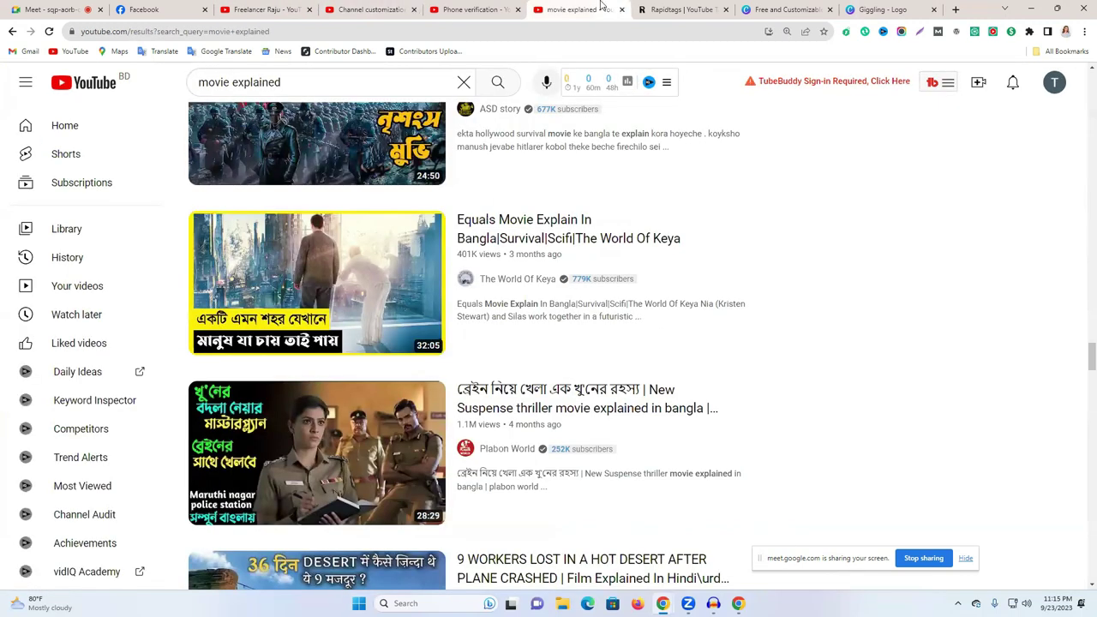
left_click(814, 7)
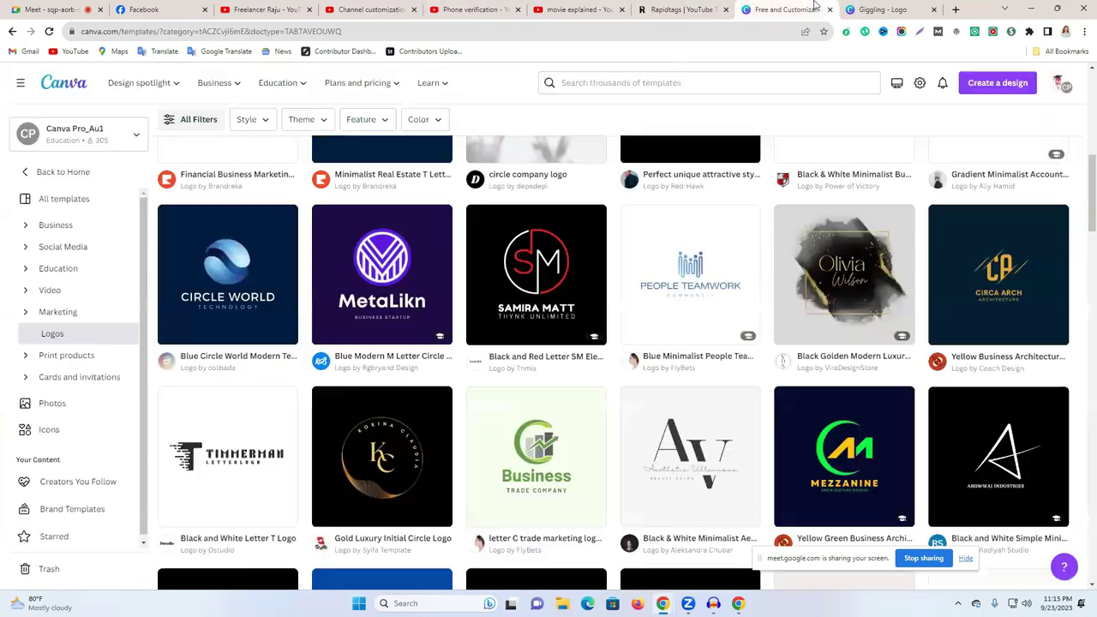
Apply the GO Green leaf logo template to page 2
left_click(857, 8)
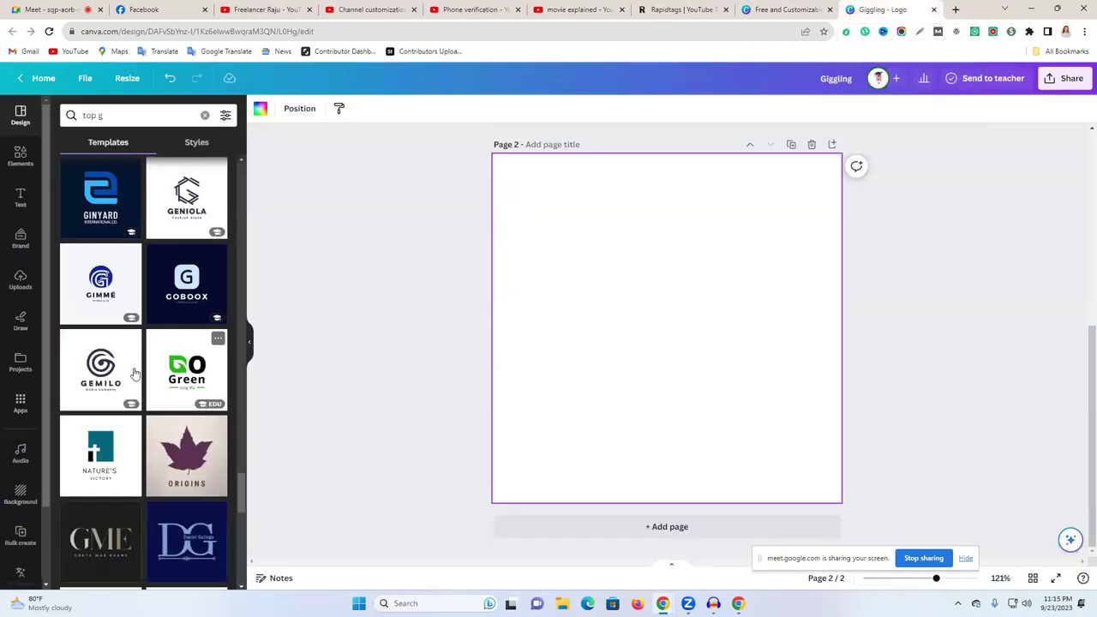
scroll(167, 342, "down", 1)
left_click(187, 317)
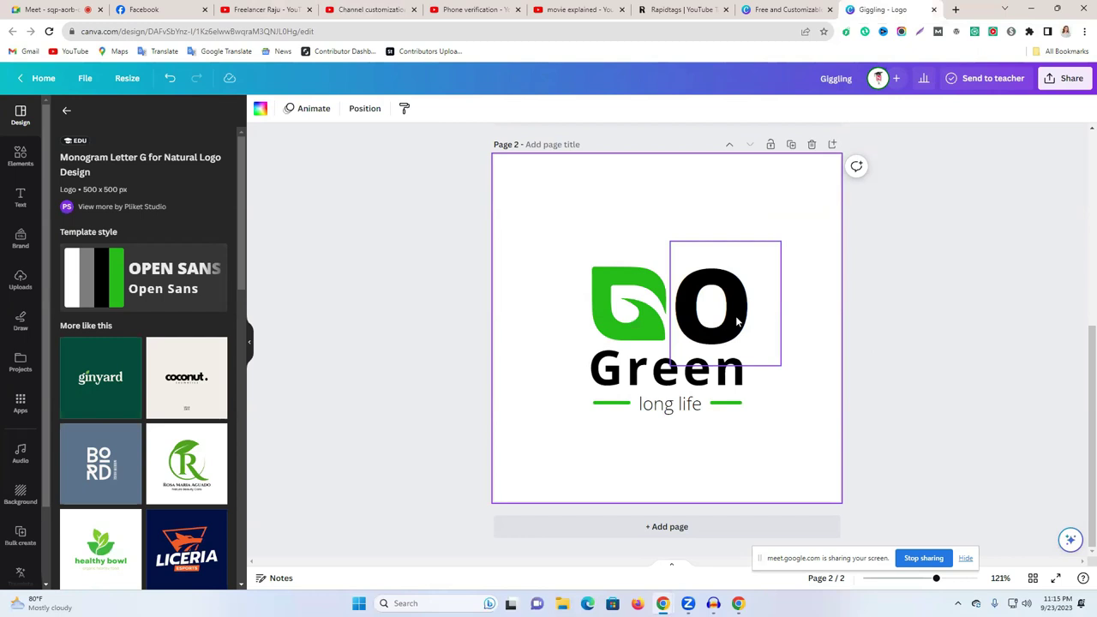
scroll(737, 321, "up", 3)
scroll(737, 321, "down", 2)
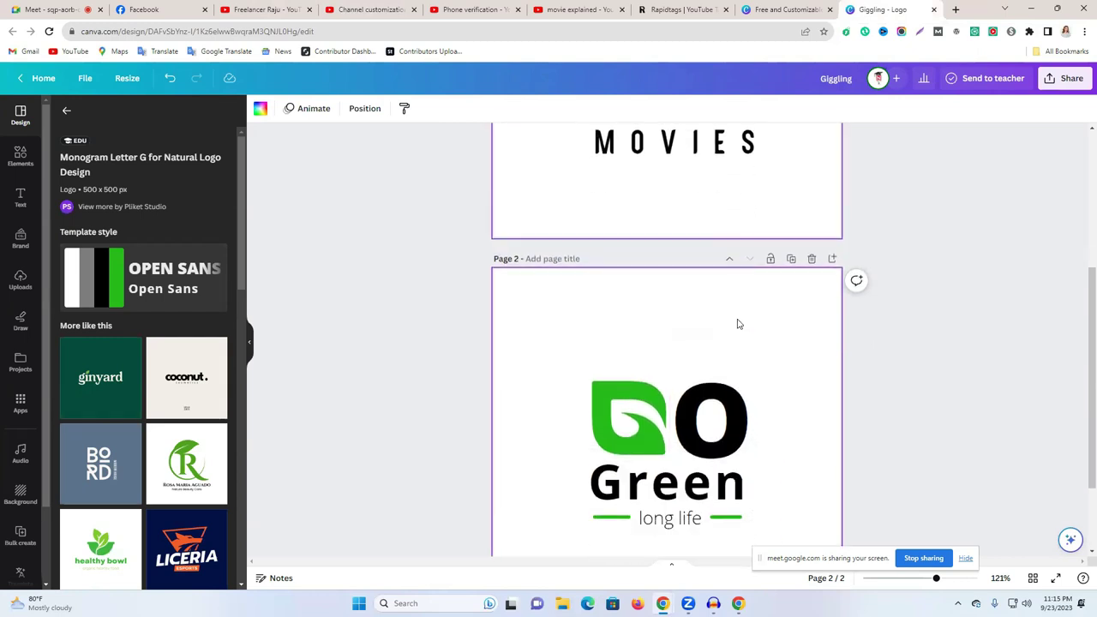
Change the letter O in the logo to T
double_click(705, 420)
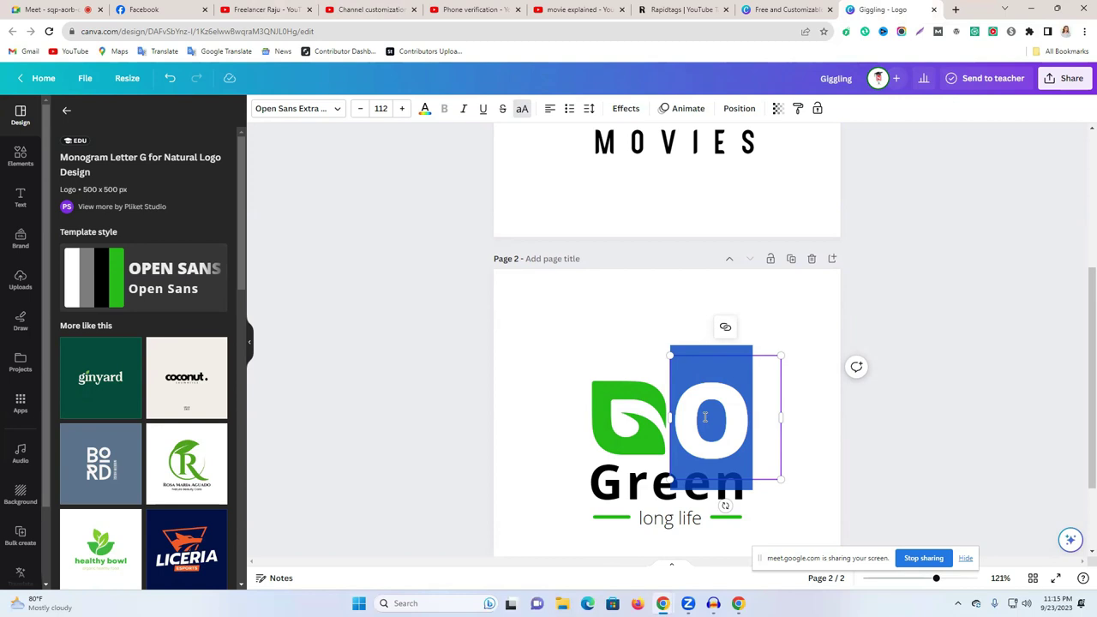
type("T")
left_click(857, 448)
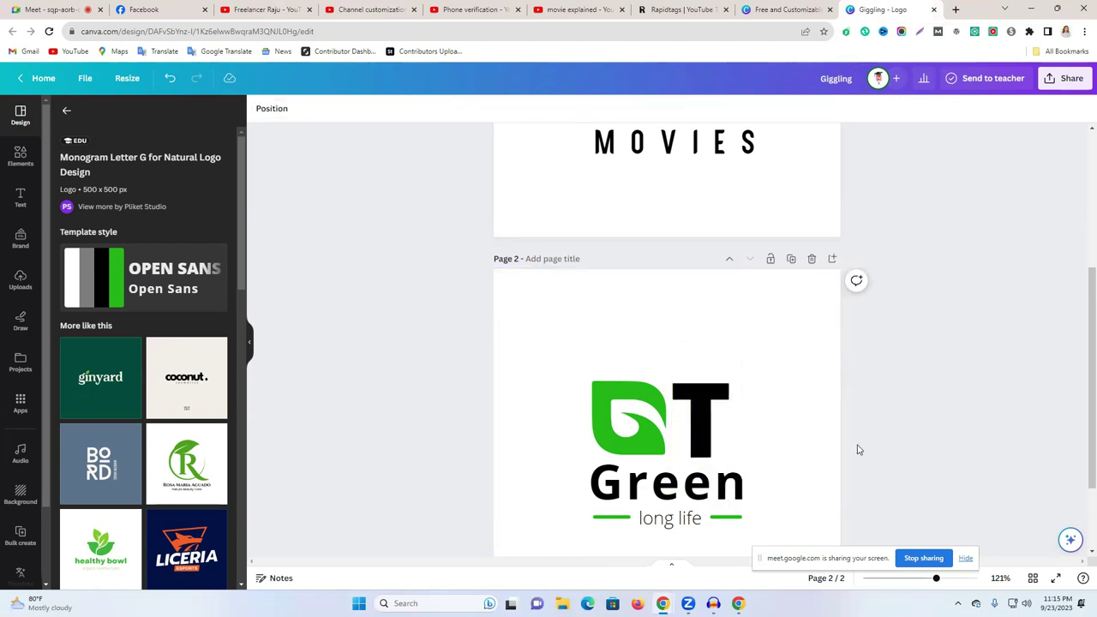
left_click(605, 434)
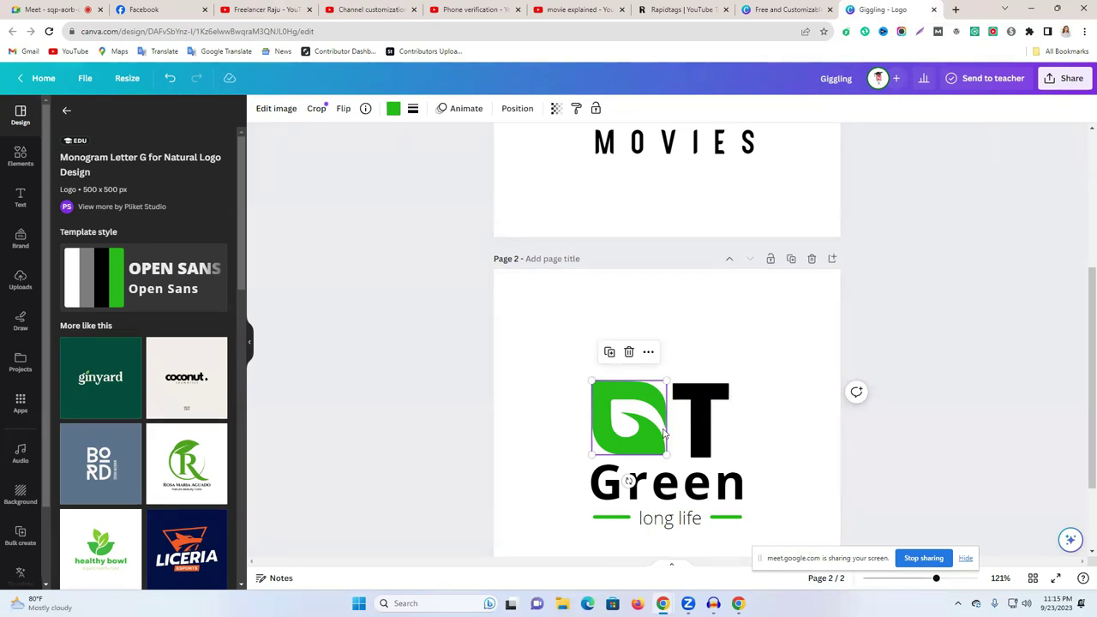
Extend the T to 'TOP', widen its box to one line and shrink it small
double_click(691, 420)
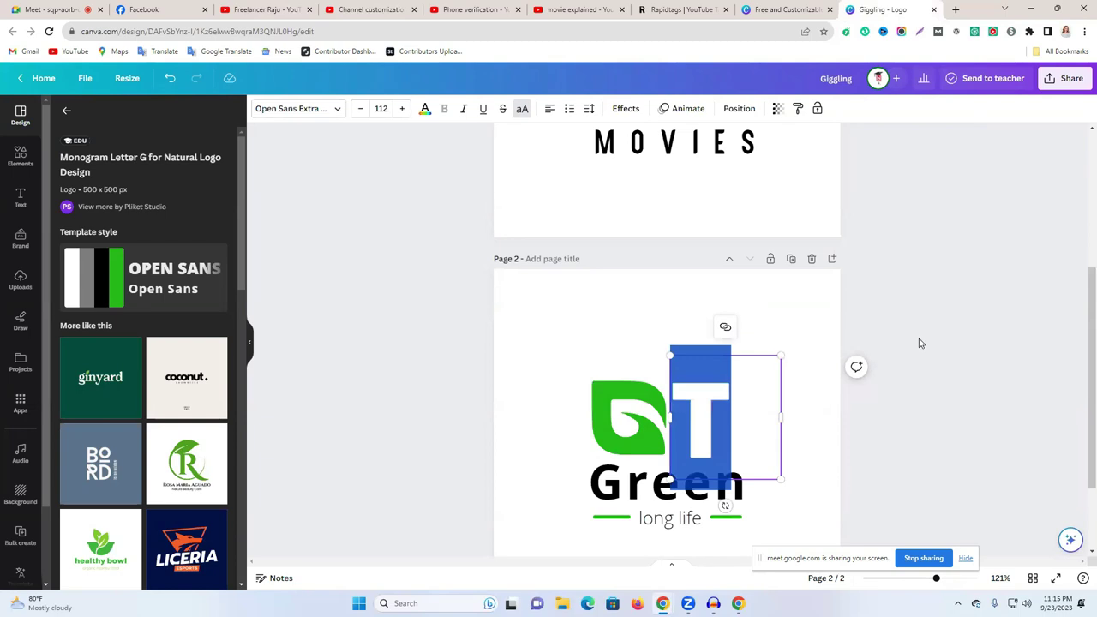
scroll(920, 342, "up", 1)
scroll(917, 340, "down", 1)
scroll(914, 341, "up", 1)
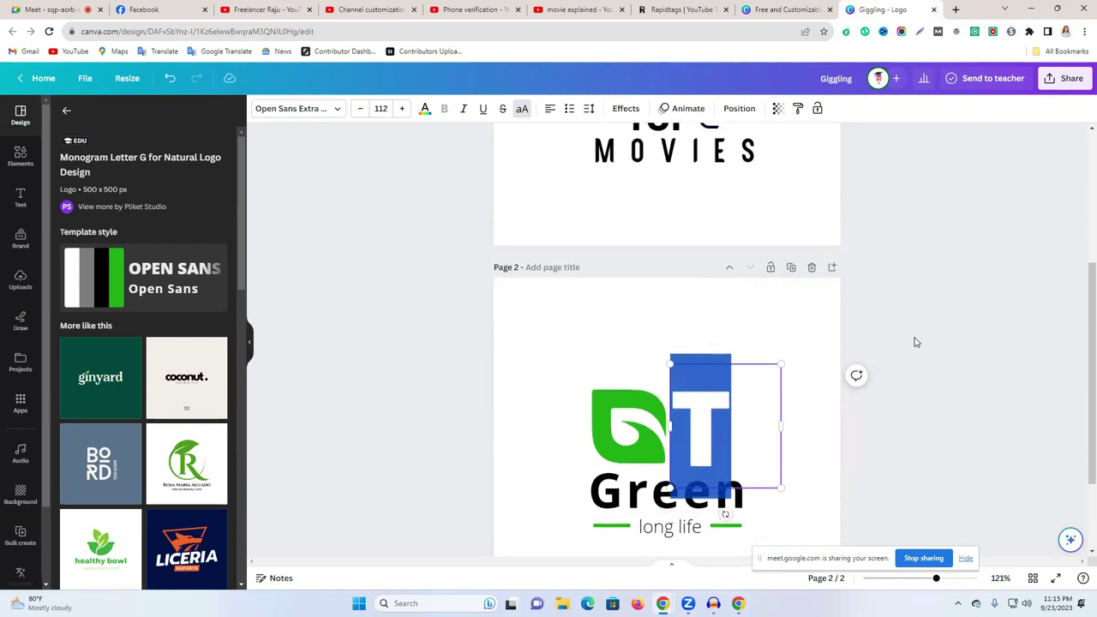
scroll(915, 342, "up", 2)
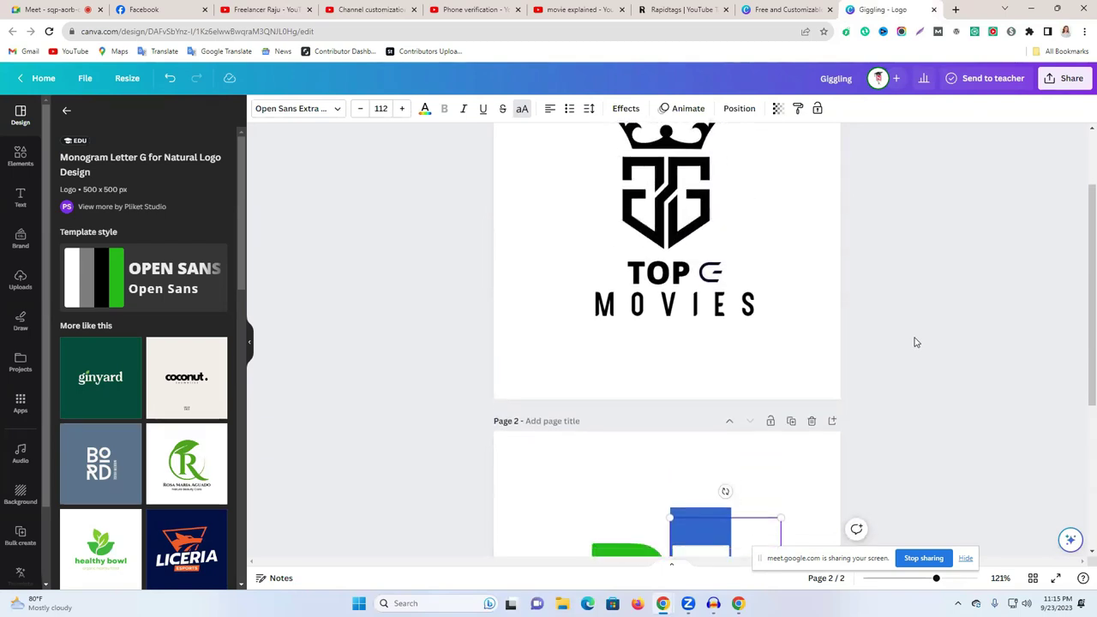
scroll(915, 341, "down", 5)
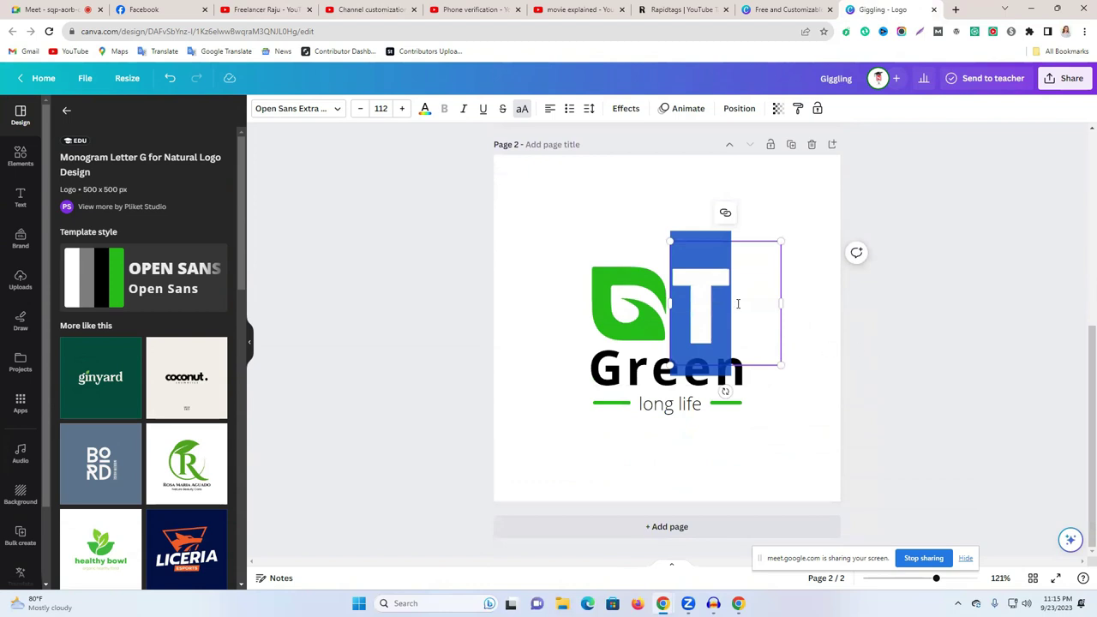
left_click(737, 302)
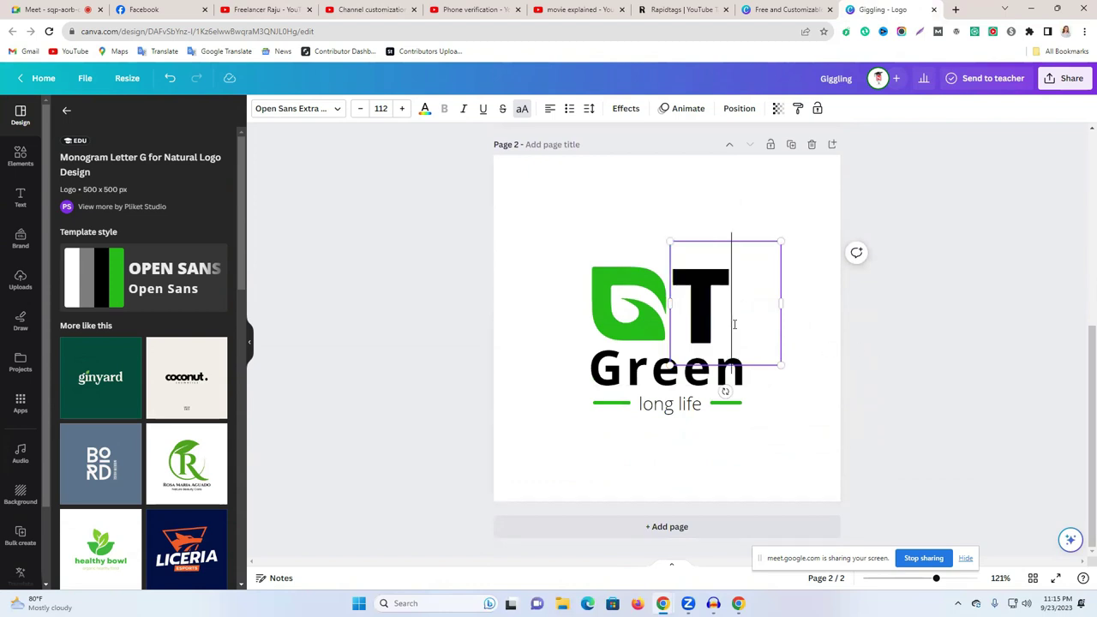
type("OP")
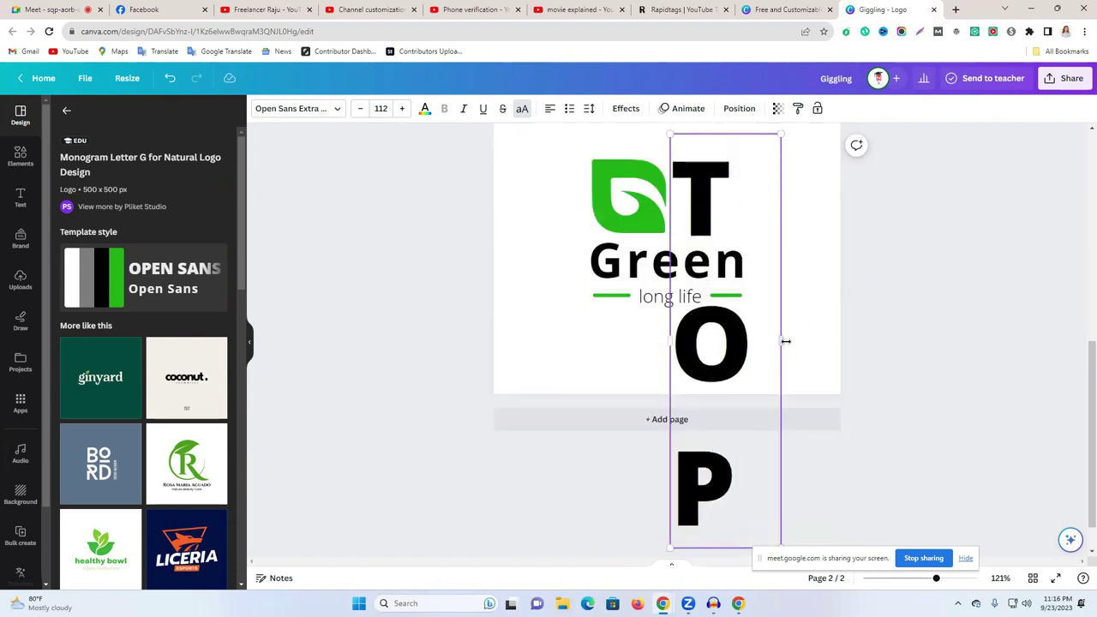
left_click_drag(780, 341, 893, 301)
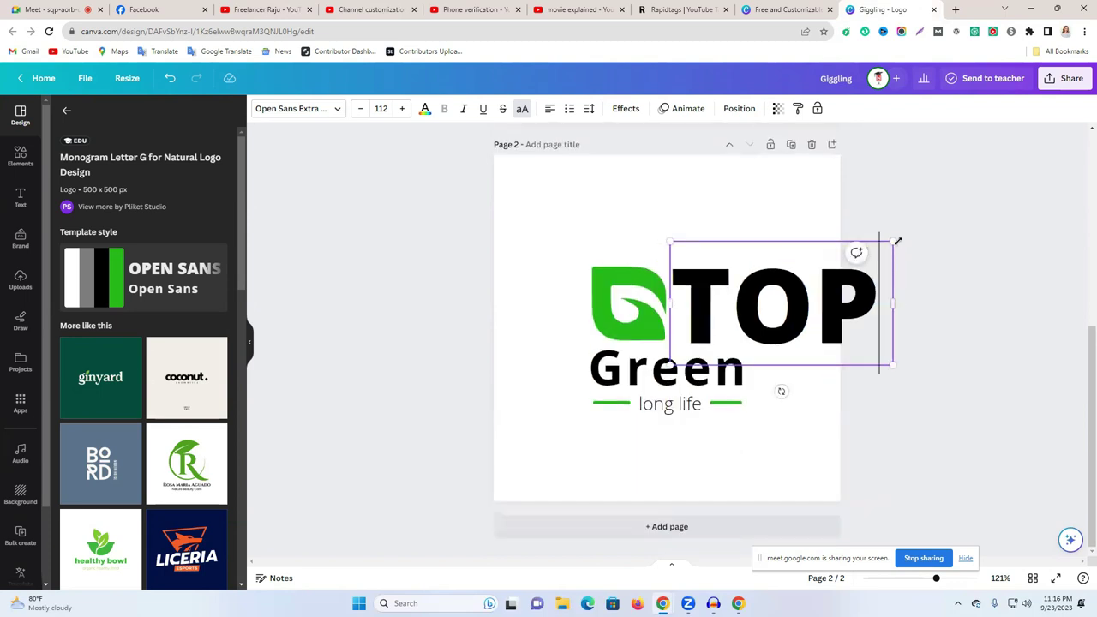
left_click_drag(893, 241, 684, 430)
Move Green below 'long life' and place TOP beside the green leaf
left_click(675, 349)
left_click(684, 367)
left_click_drag(683, 355, 691, 329)
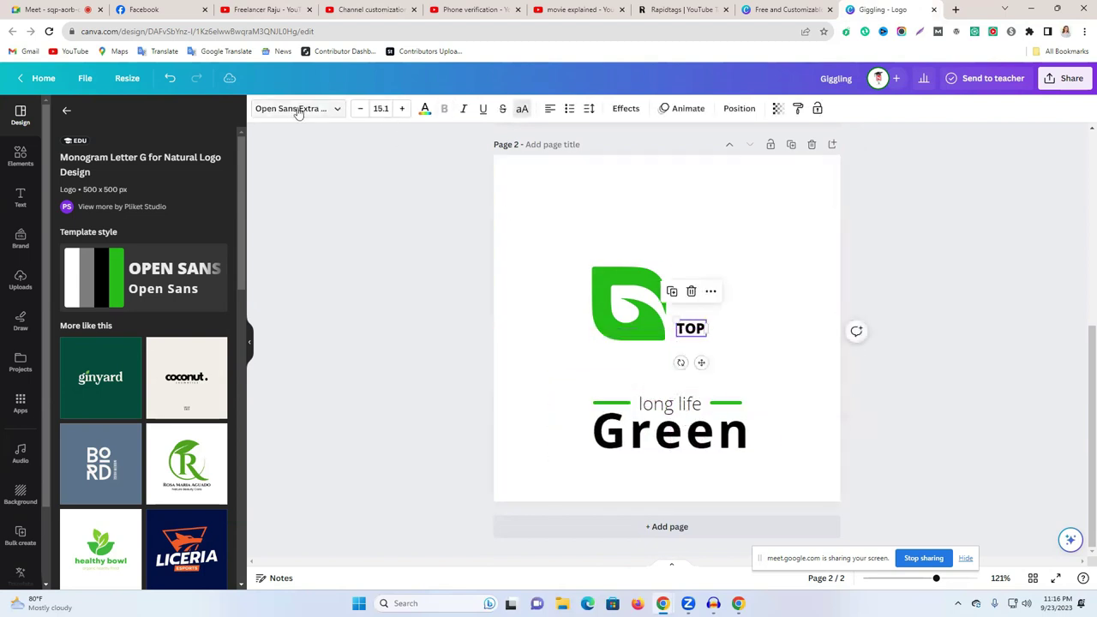
Change the TOP word's font to Aikya
left_click(295, 108)
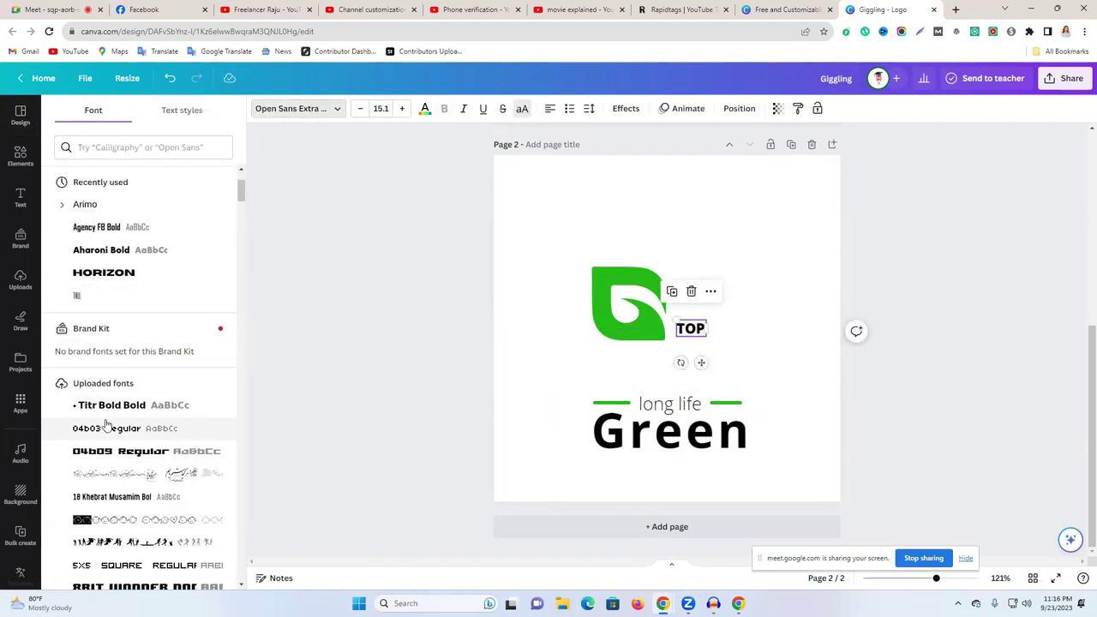
scroll(171, 421, "down", 3)
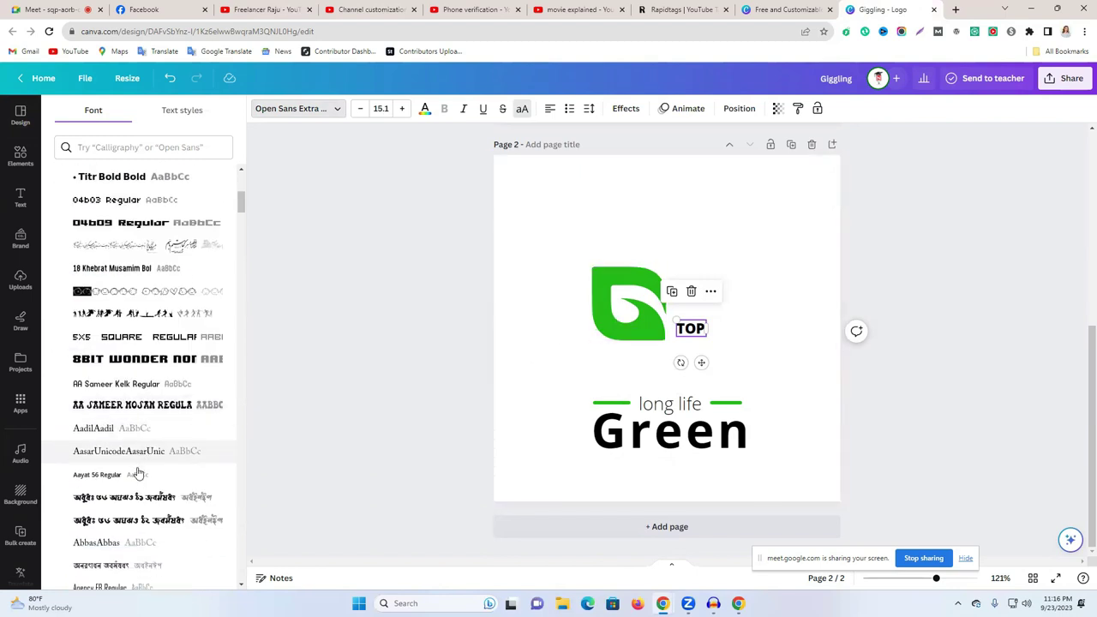
left_click(143, 429)
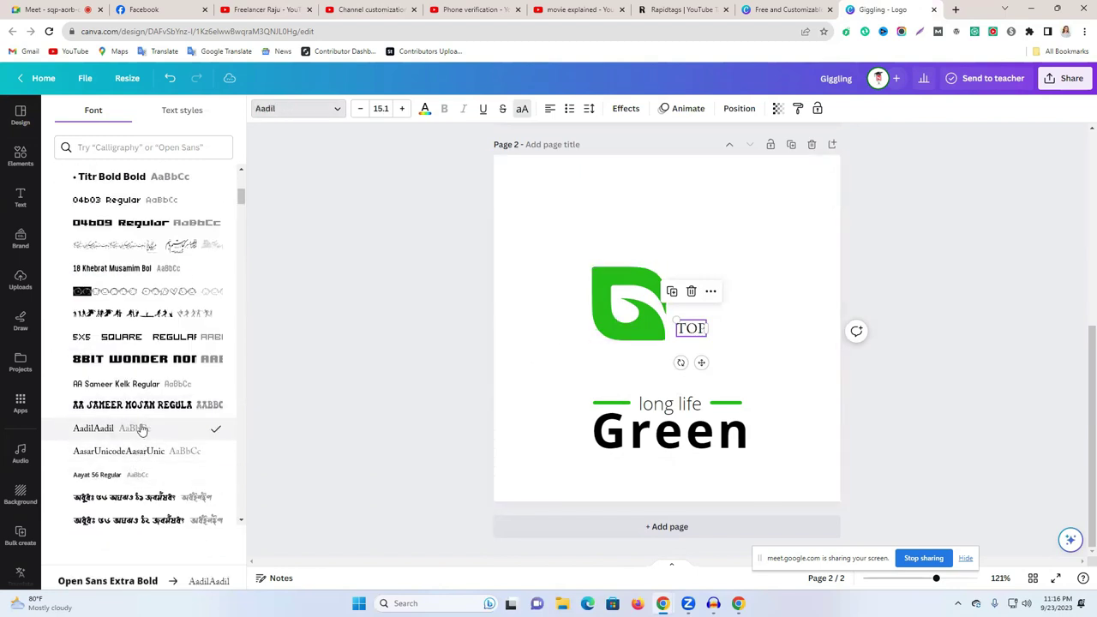
scroll(140, 428, "down", 5)
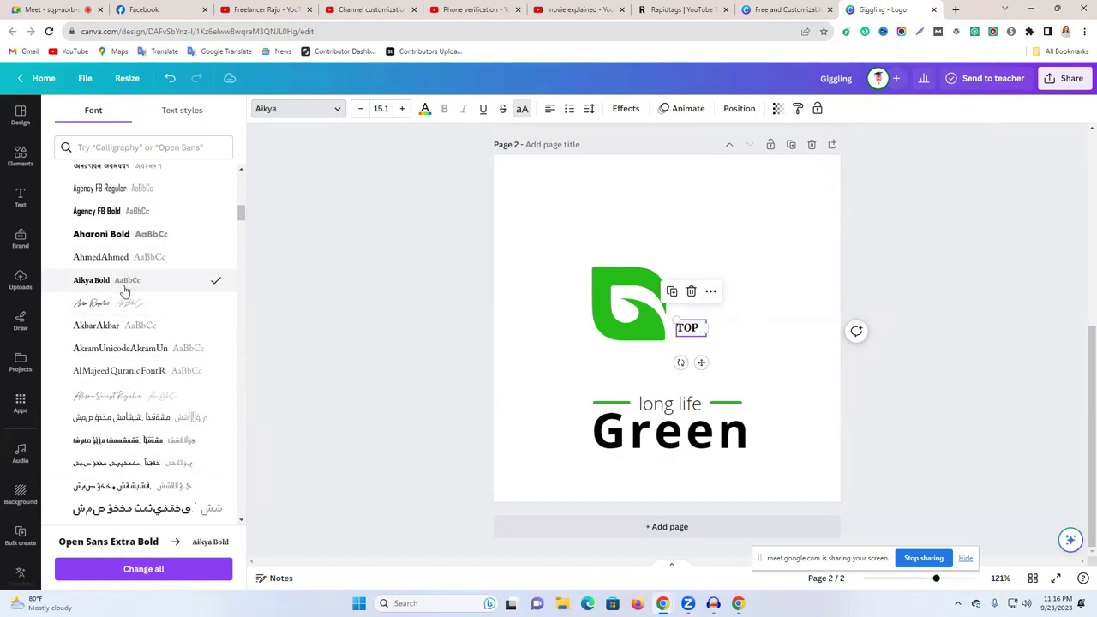
left_click(752, 337)
Move TOP onto the green leaf and make it white
left_click_drag(698, 333, 655, 333)
left_click(730, 334)
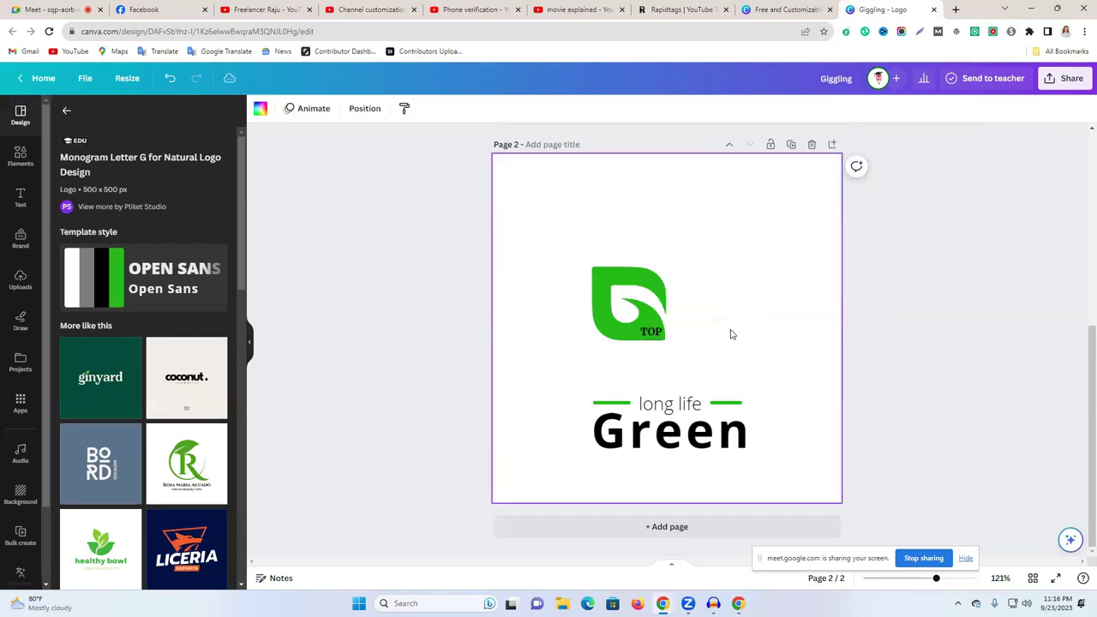
left_click(659, 333)
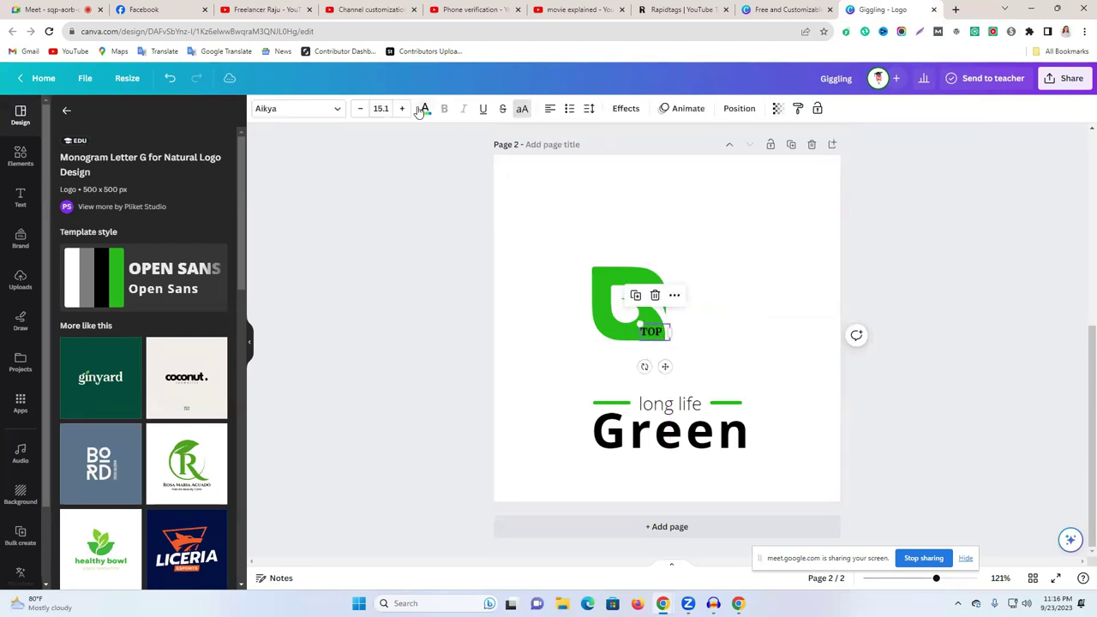
left_click(423, 109)
left_click(220, 178)
left_click(312, 261)
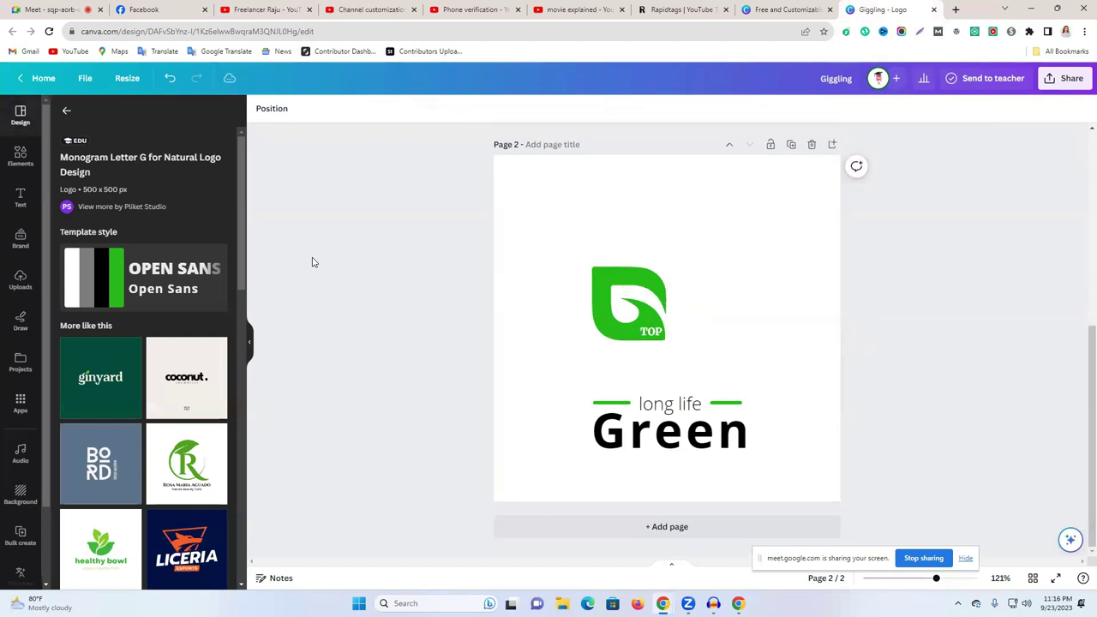
left_click_drag(645, 331, 623, 305)
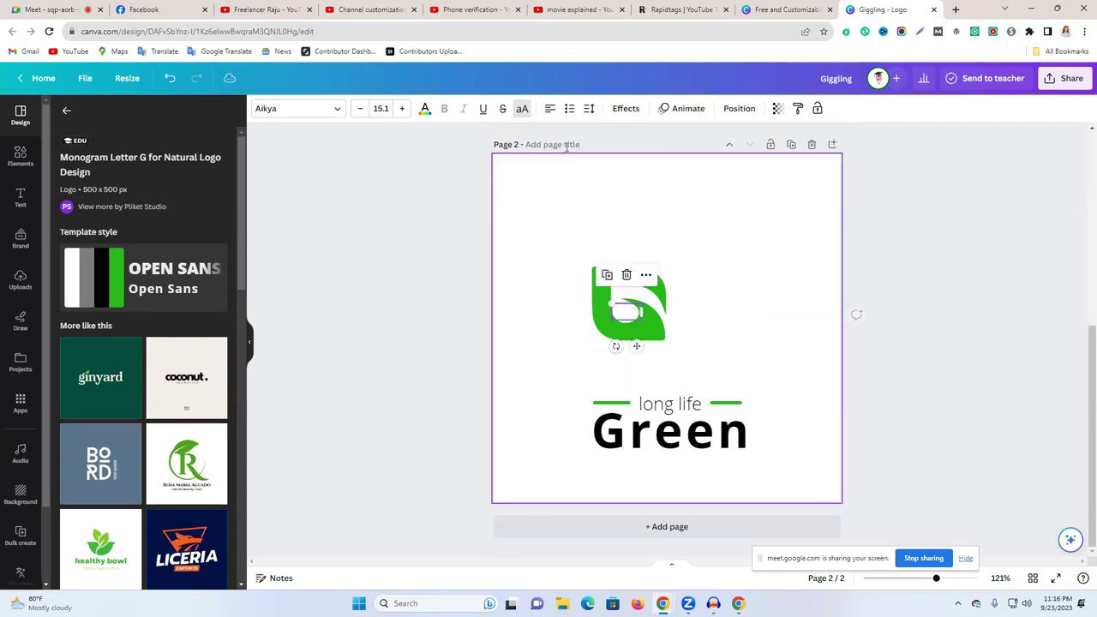
Recolour the TOP text inside the leaf black
left_click(424, 108)
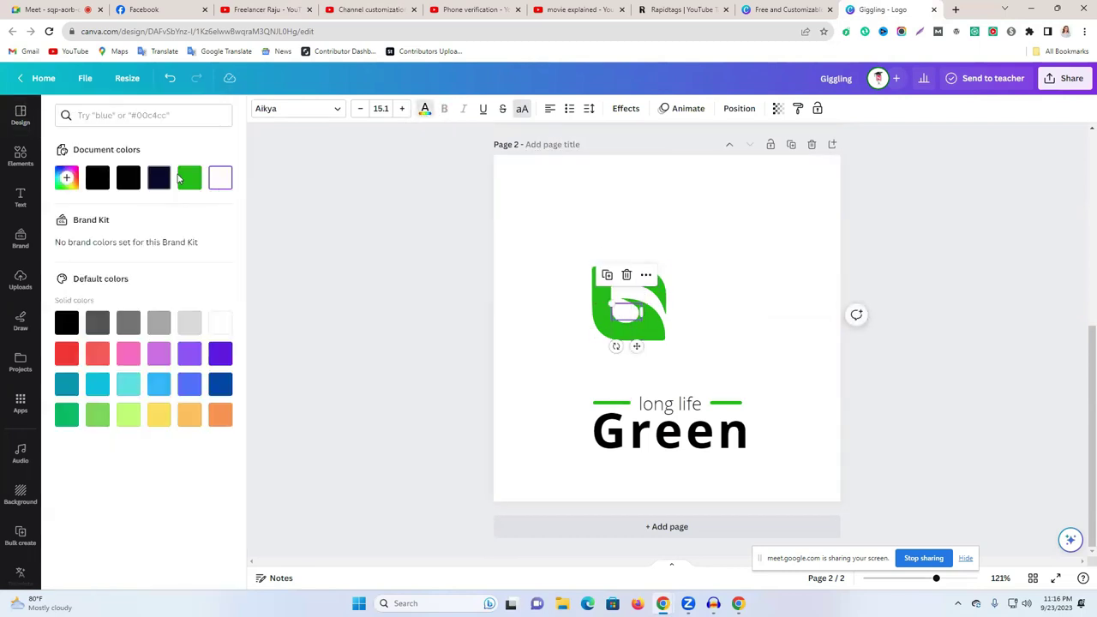
left_click(97, 178)
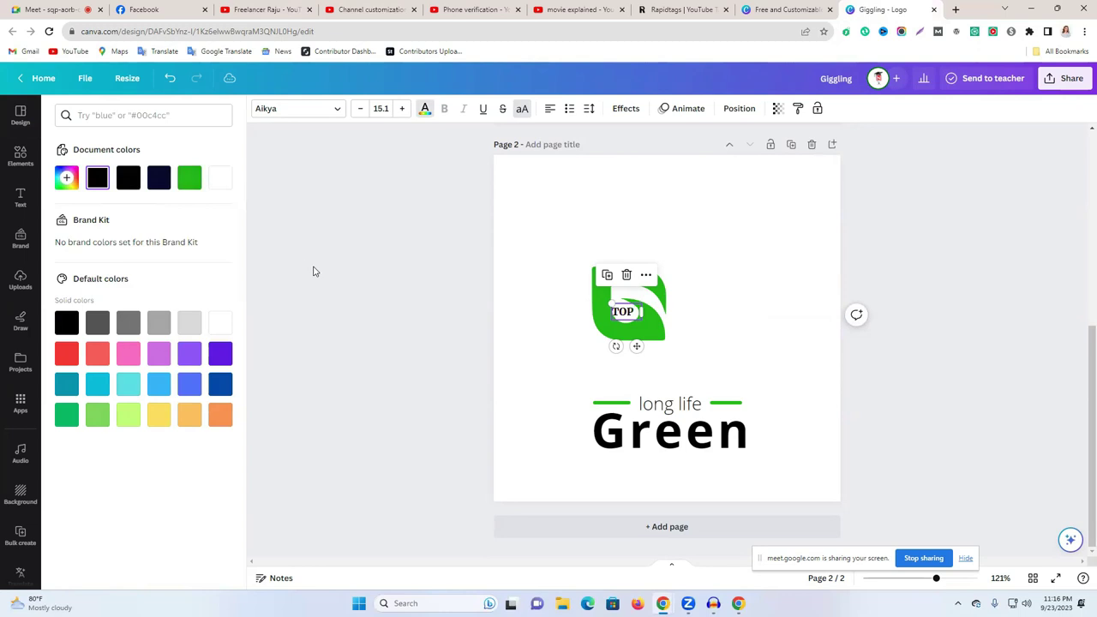
left_click(352, 274)
left_click(623, 310)
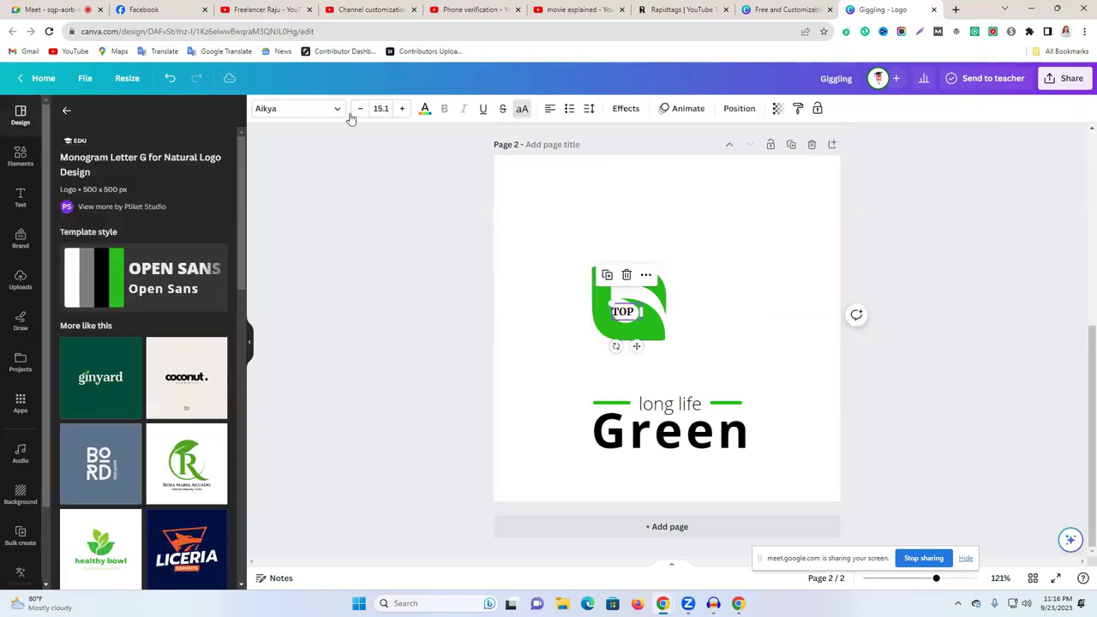
left_click(313, 115)
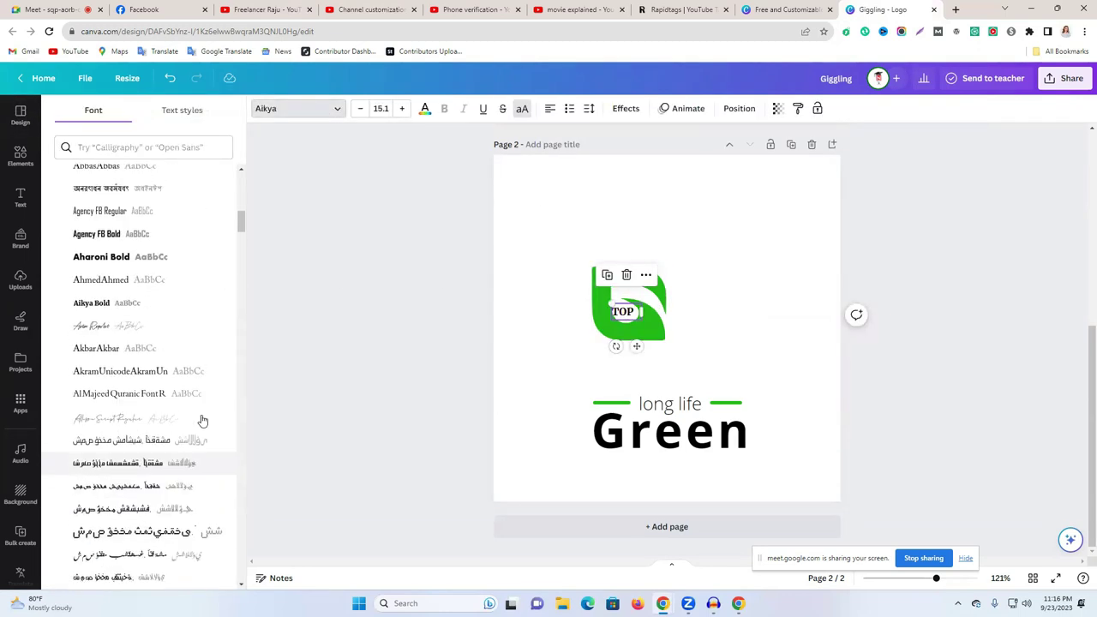
left_click(21, 115)
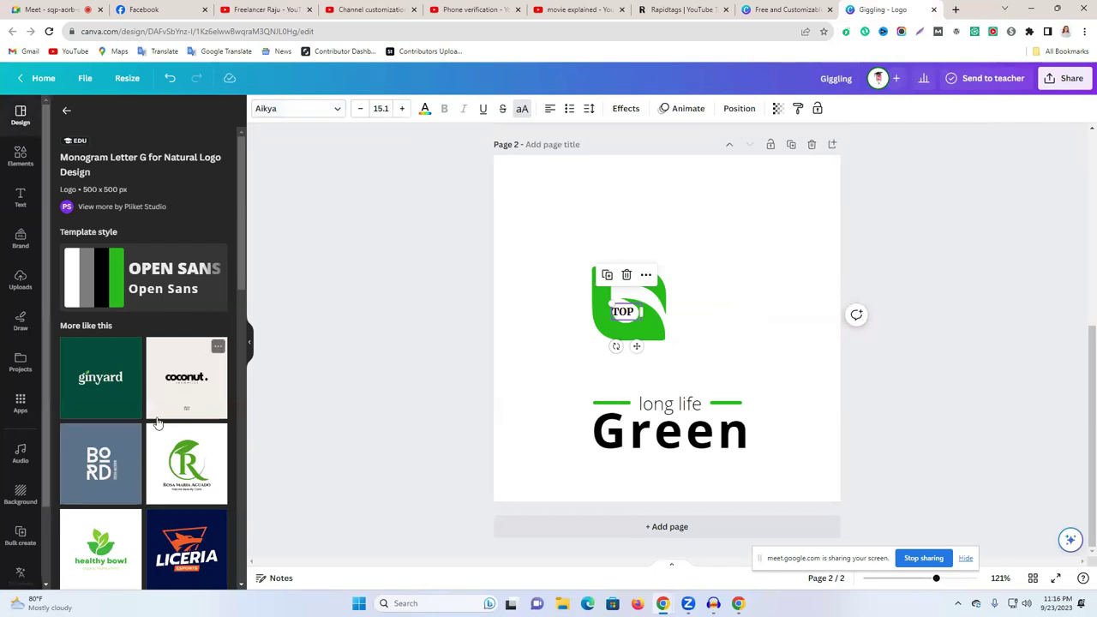
scroll(158, 422, "down", 2)
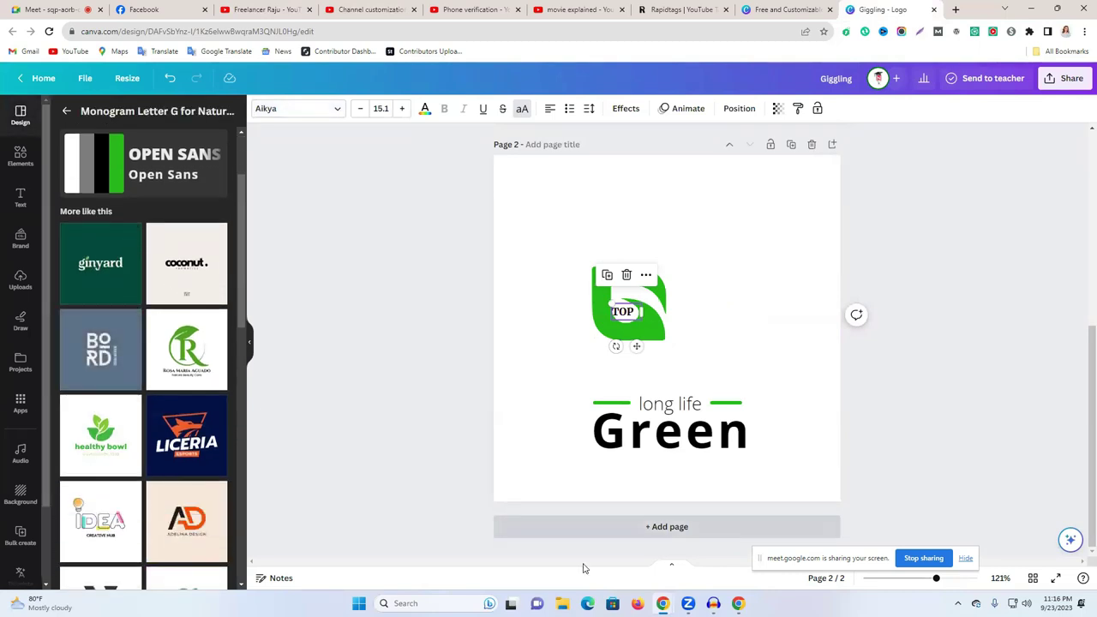
Add a third page with the Victory logo template and retype VICTORY as TOP
left_click(582, 526)
scroll(177, 468, "down", 3)
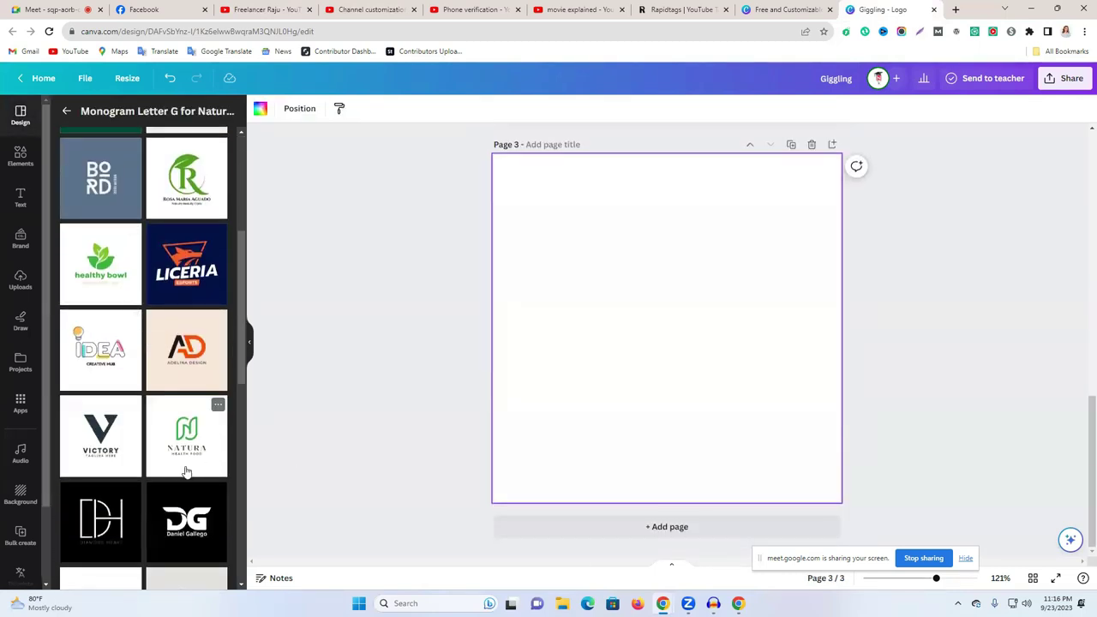
left_click(118, 458)
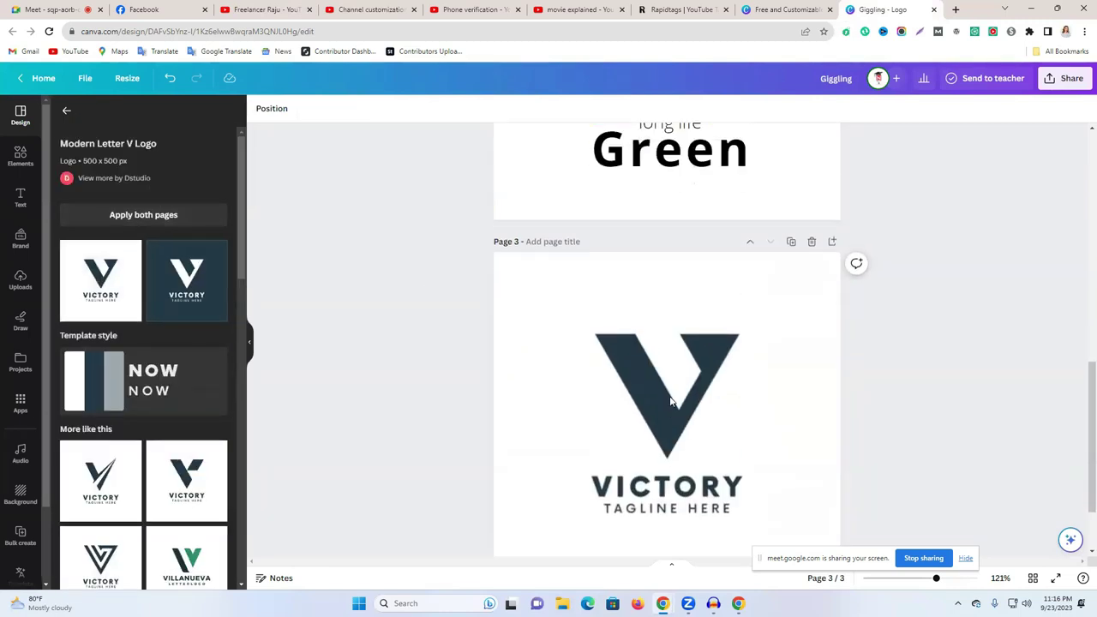
left_click(644, 396)
left_click(642, 389)
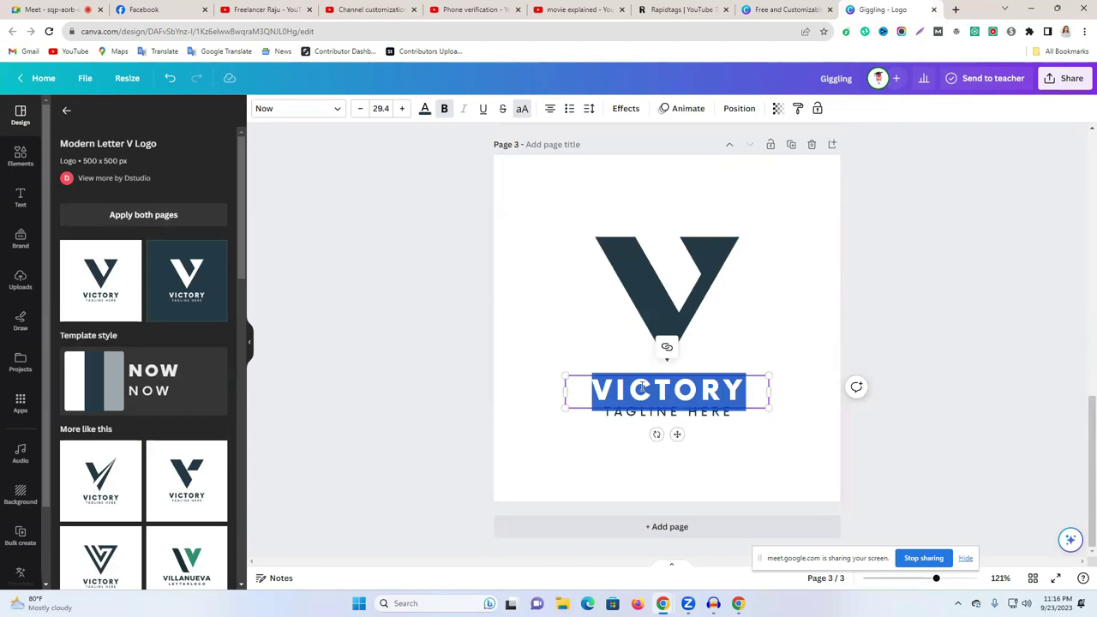
type("TOP")
left_click(899, 349)
Move the bold TOP beside the leaf on page 2 and drag the small TOP off
left_click_drag(719, 383, 746, 157)
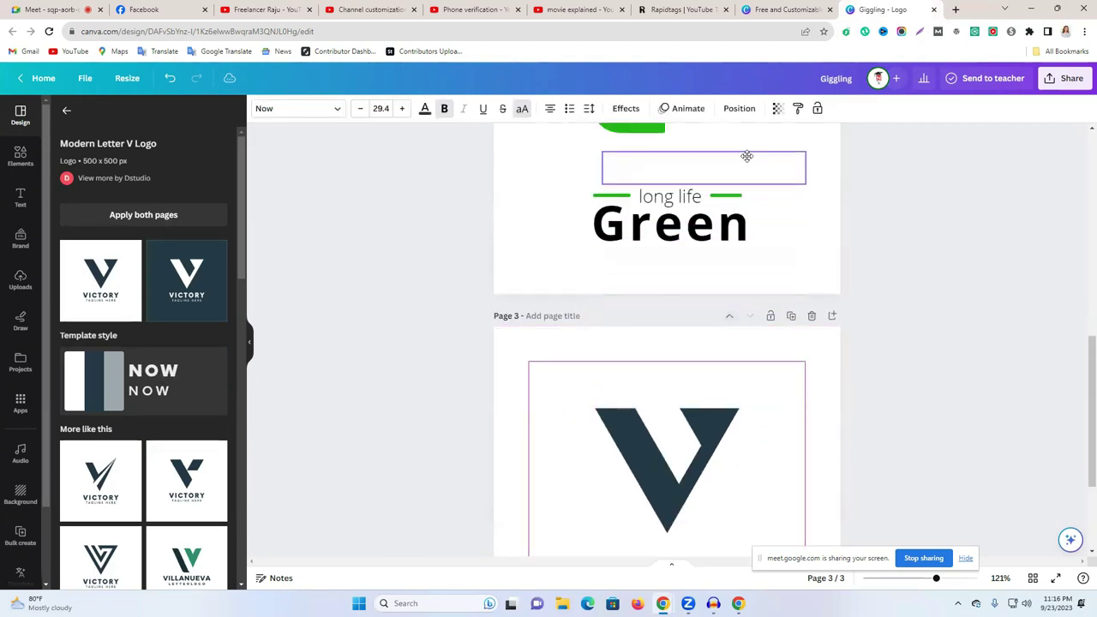
left_click(623, 264)
left_click_drag(623, 274, 336, 285)
left_click_drag(696, 341, 694, 291)
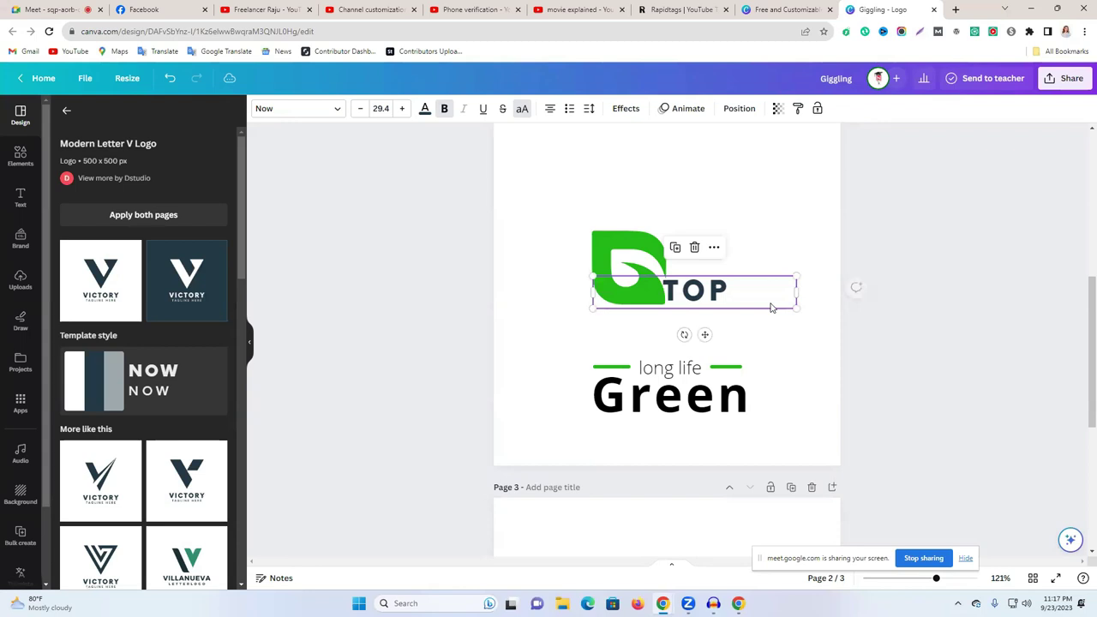
Try Hollow and Splice effects on TOP, adjusting splice direction and green colour
left_click(931, 276)
left_click(718, 298)
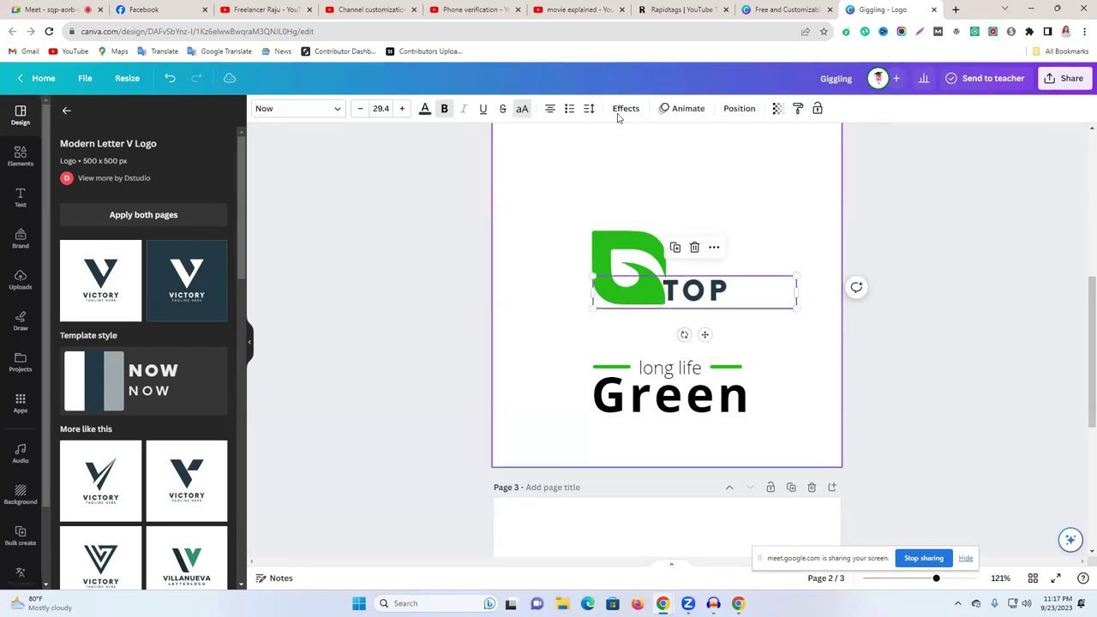
left_click(627, 110)
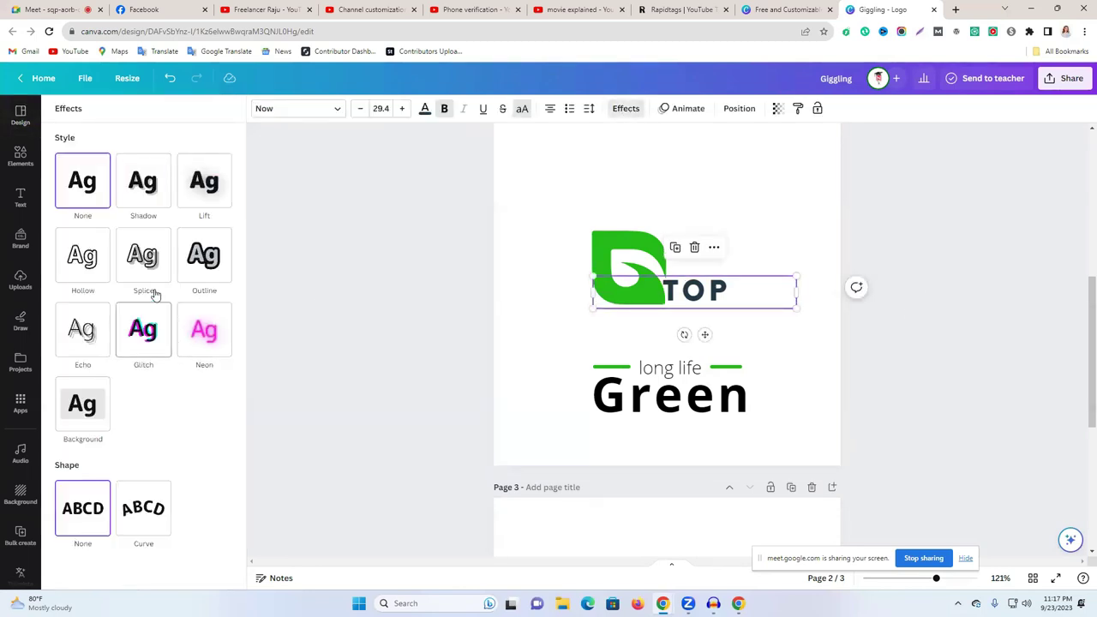
left_click(106, 267)
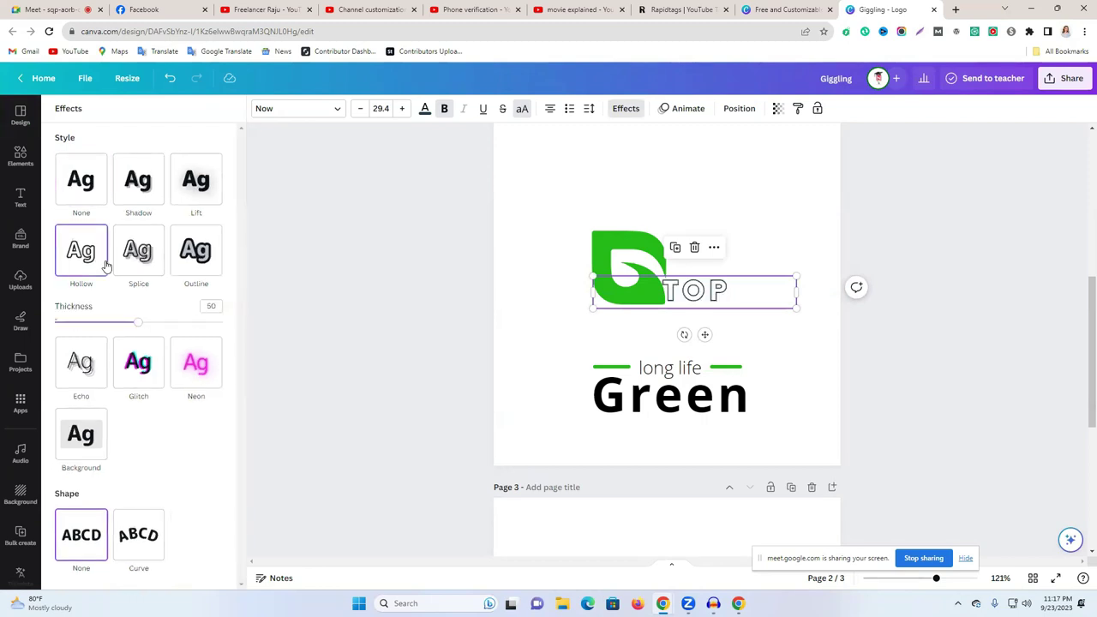
left_click(137, 261)
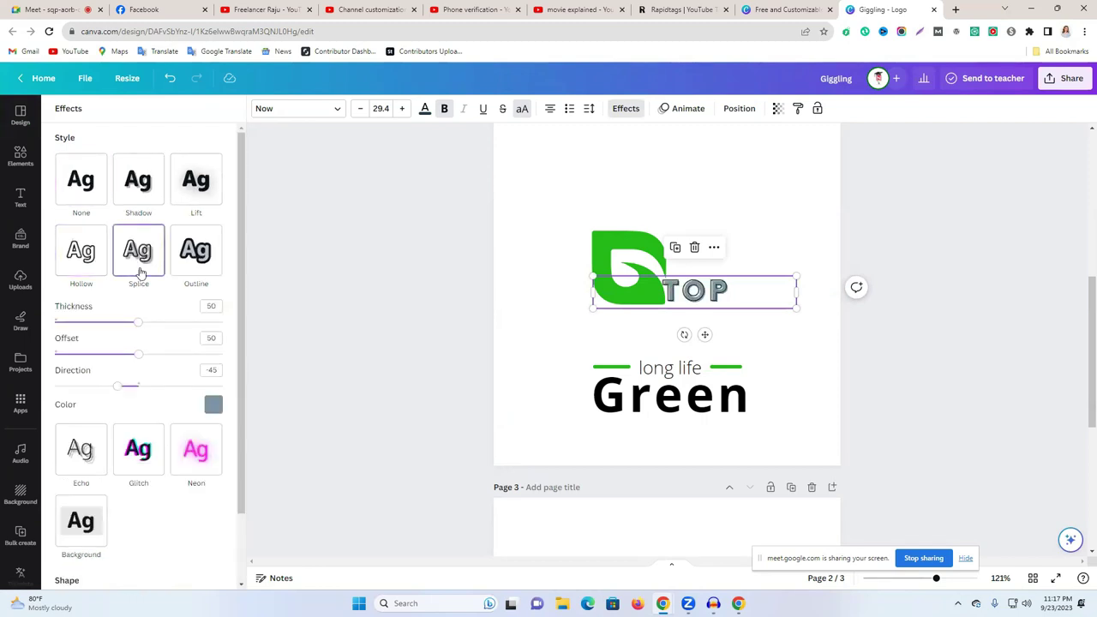
left_click_drag(118, 385, 68, 353)
left_click(212, 403)
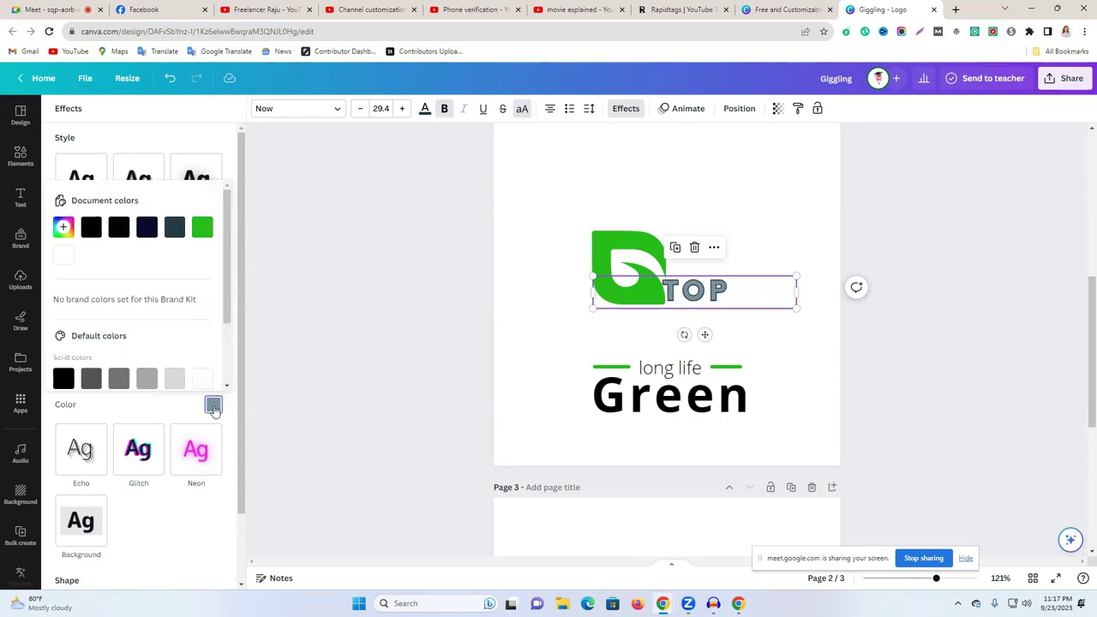
left_click(202, 226)
left_click(411, 280)
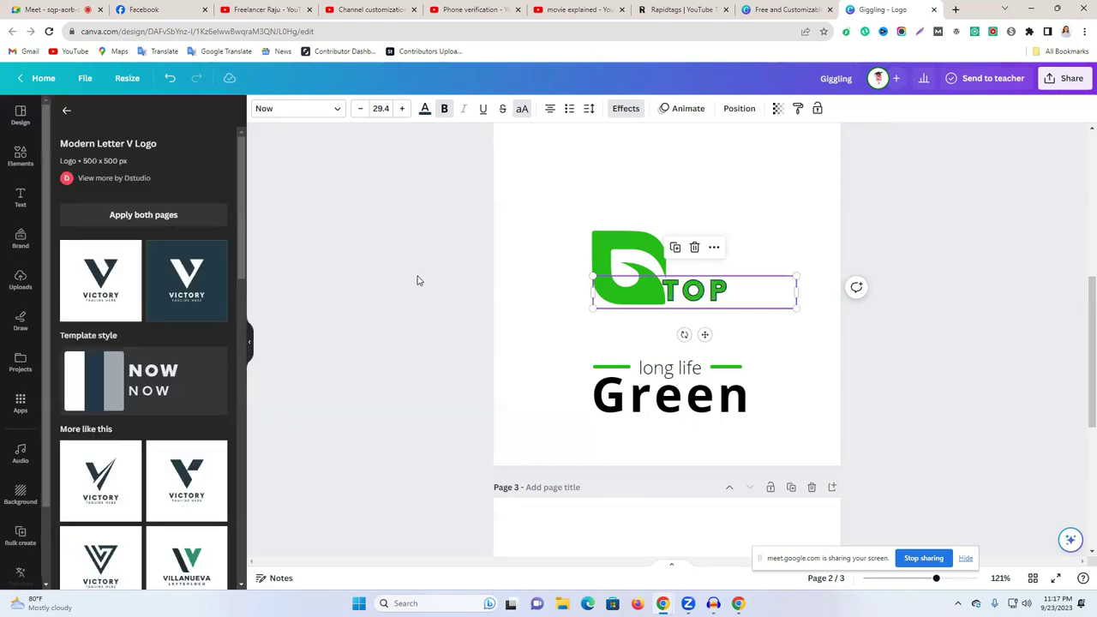
Apply the Outline text effect to the TOP word
left_click(680, 295)
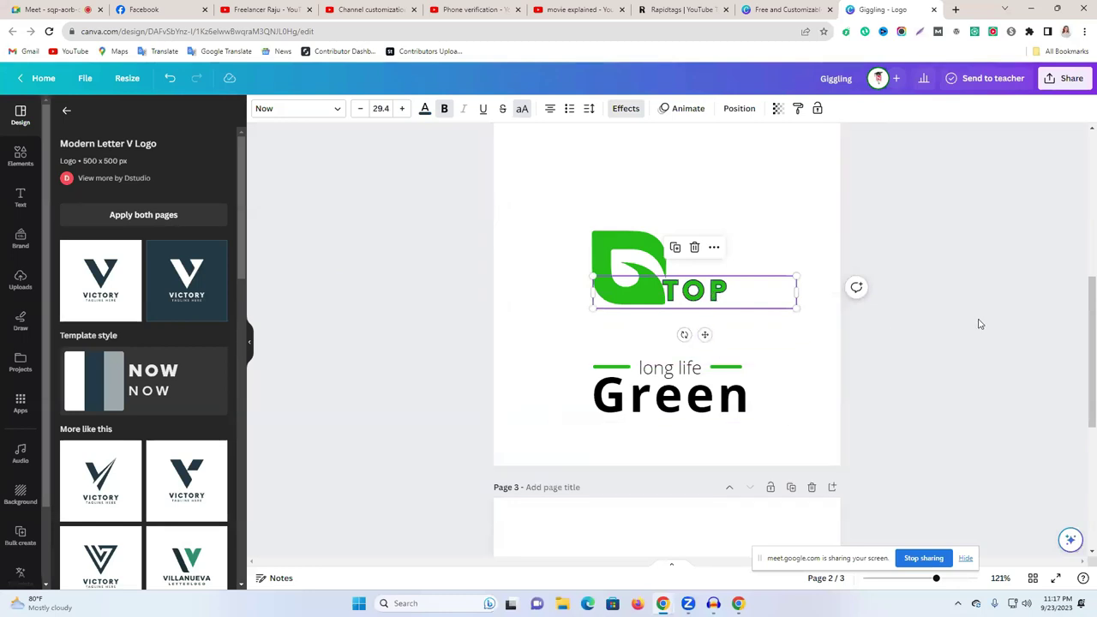
left_click(995, 239)
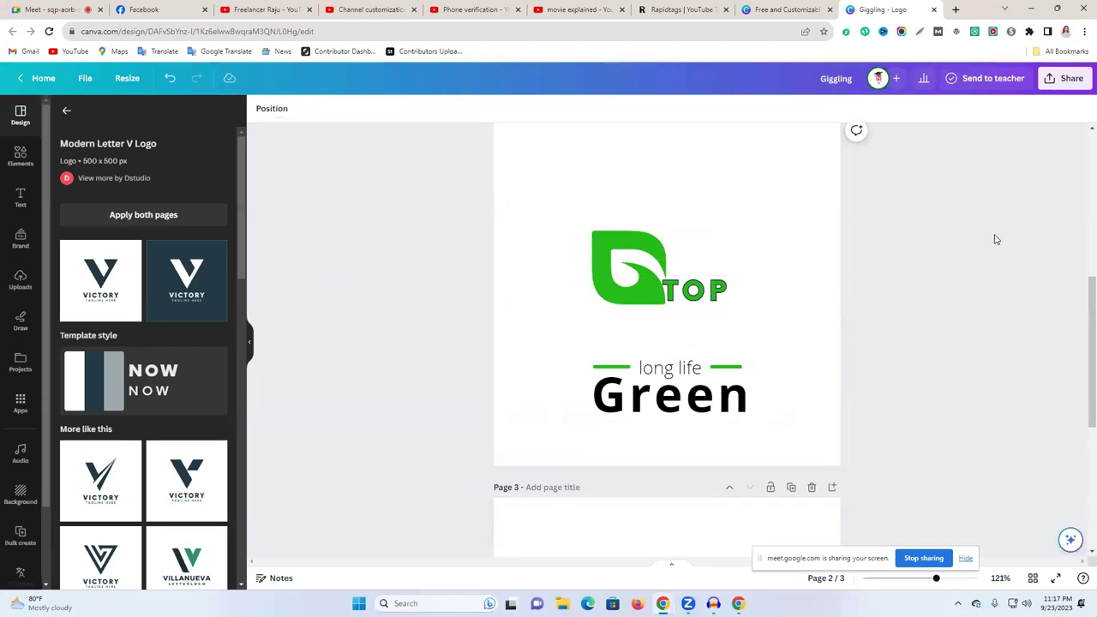
left_click(680, 291)
left_click(625, 109)
left_click(202, 252)
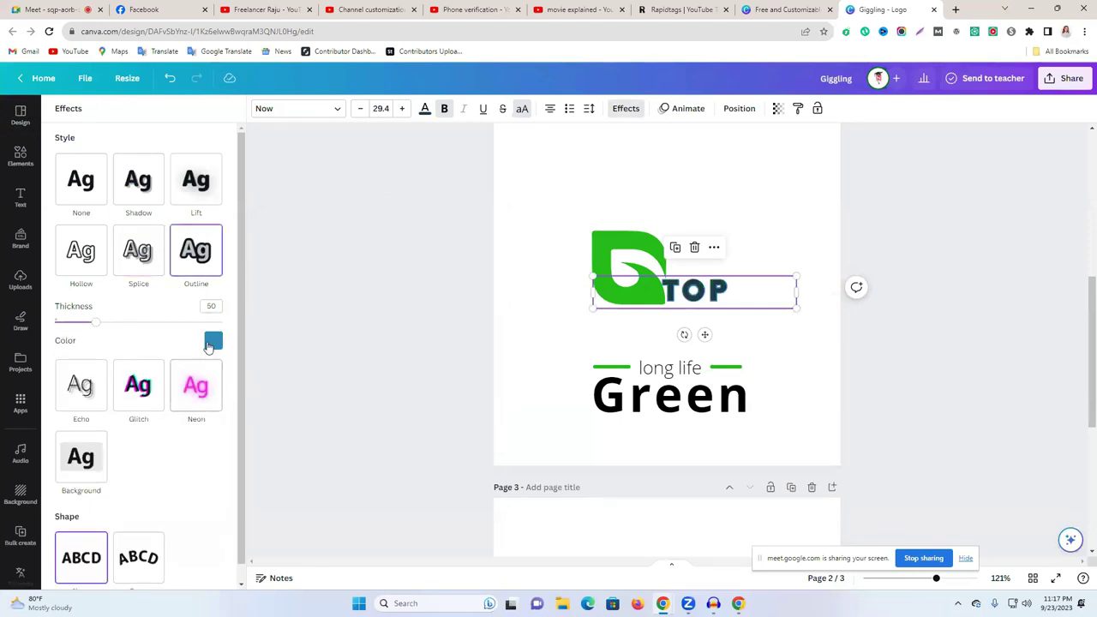
Colour the TOP letters with the green document colour
left_click(213, 340)
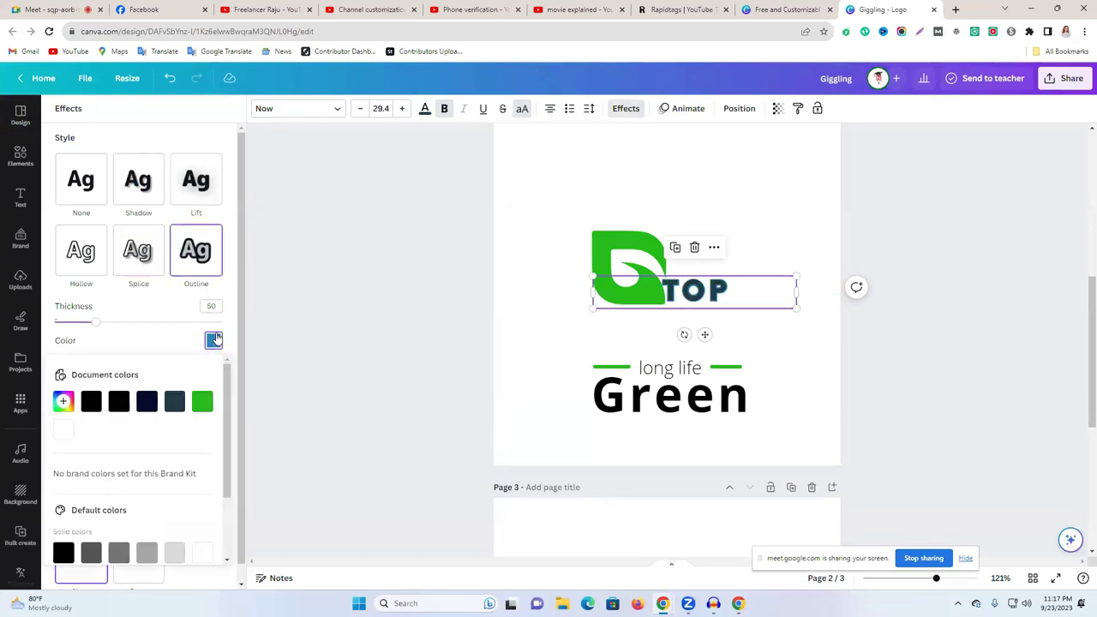
left_click(424, 110)
left_click(222, 178)
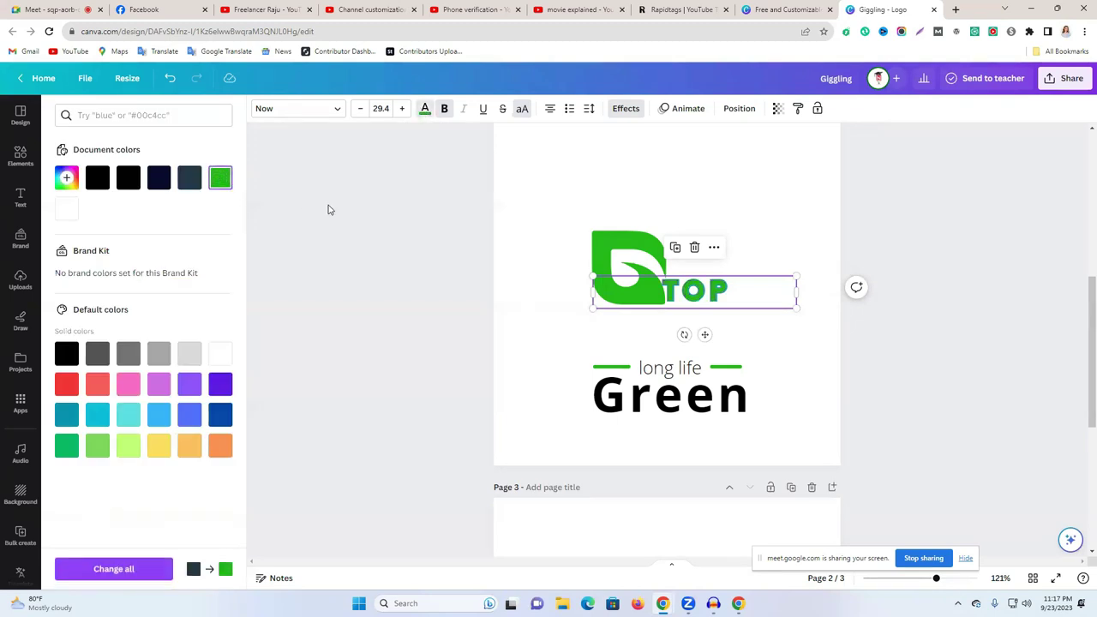
left_click(328, 208)
Give TOP a dark outline effect and make the outline thinner
left_click(654, 294)
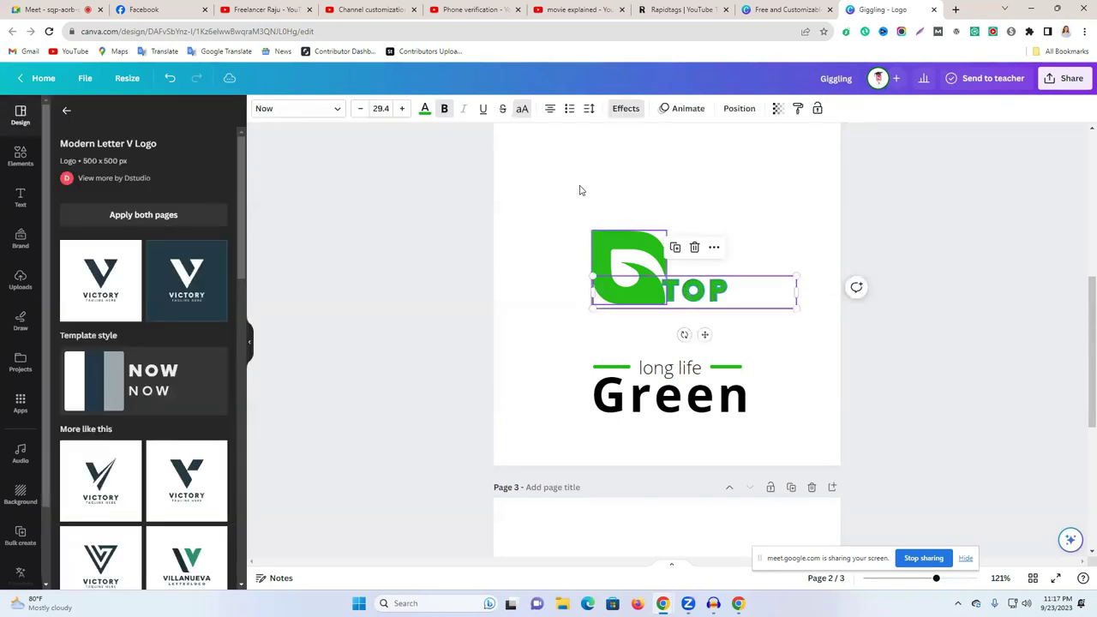
left_click(625, 109)
left_click(212, 340)
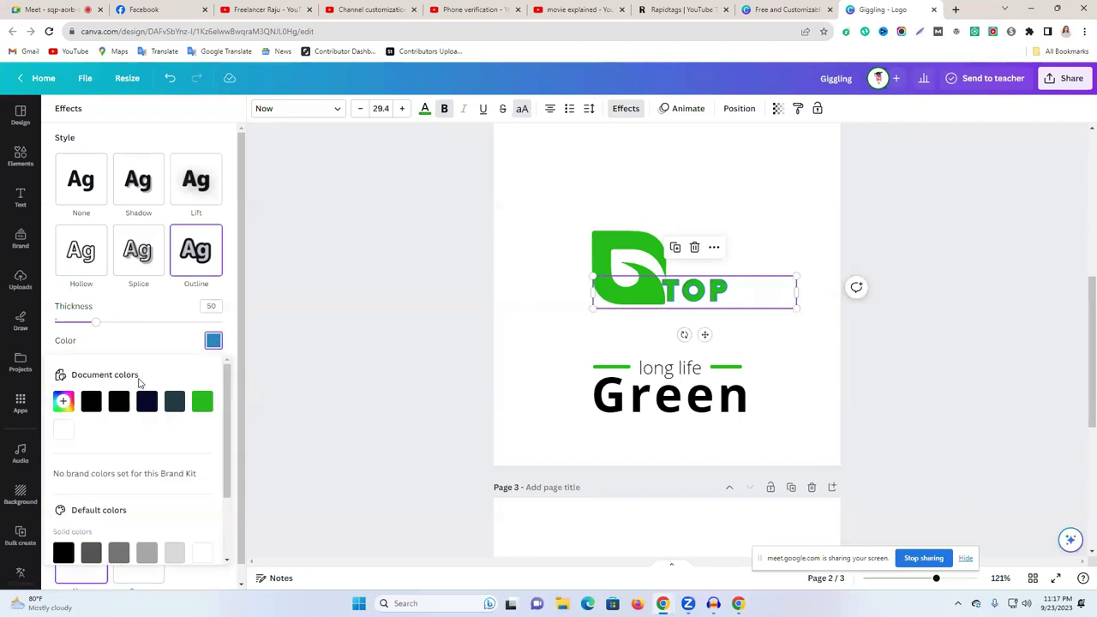
left_click(118, 403)
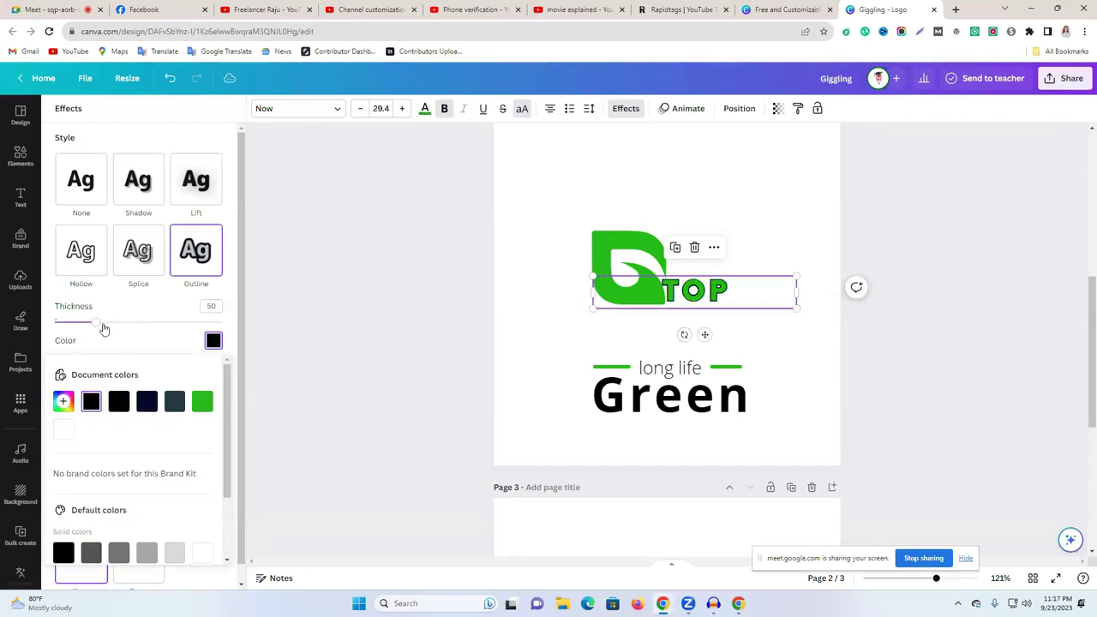
mouse_move(92, 326)
left_mouse_down()
mouse_move(59, 320)
mouse_move(72, 323)
left_mouse_up()
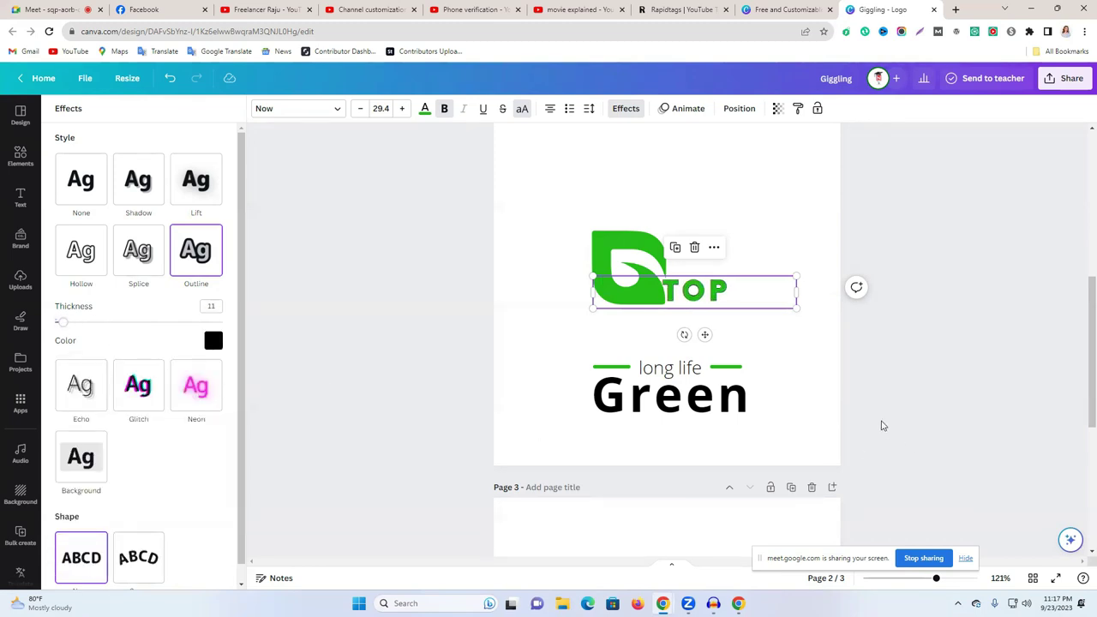
left_click(887, 395)
Reselect TOP and make its outline thicker
left_click_drag(695, 296, 696, 301)
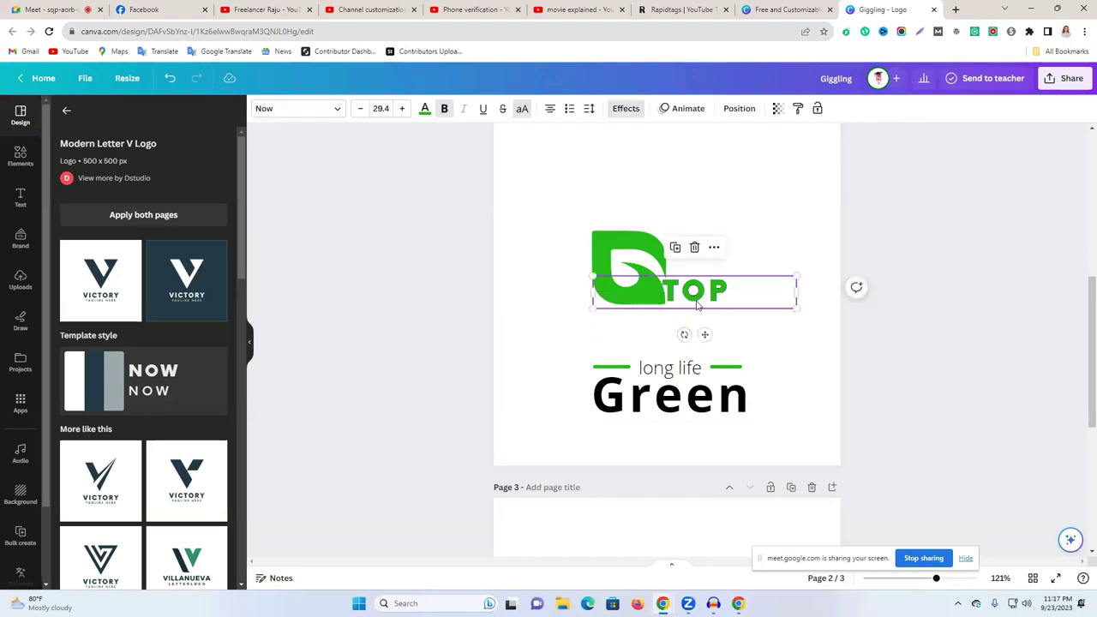
left_click(698, 306)
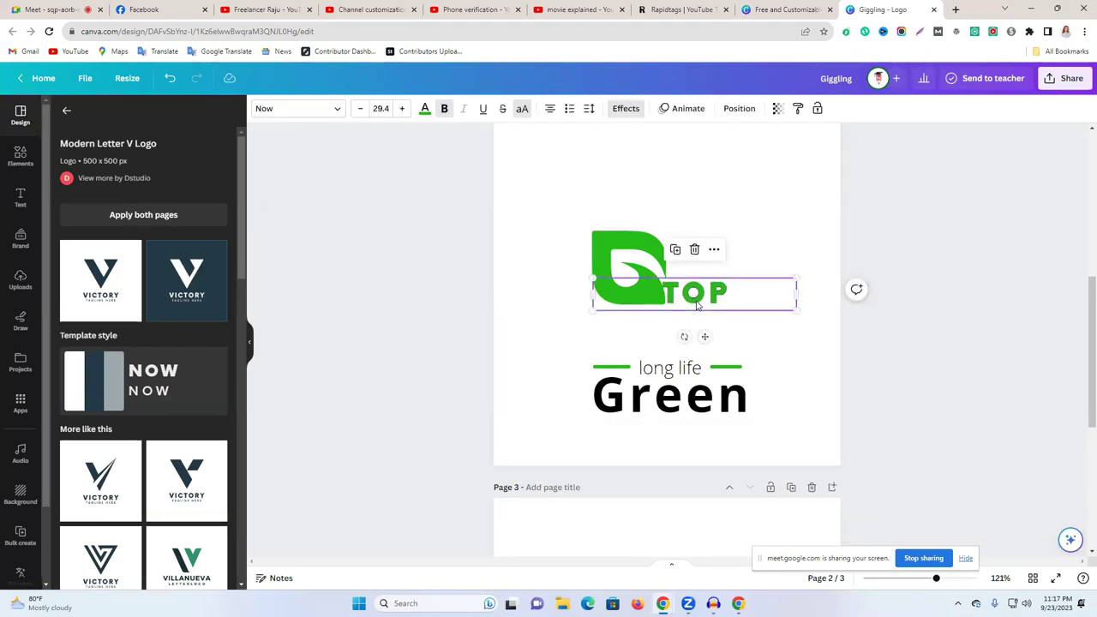
left_click(888, 244)
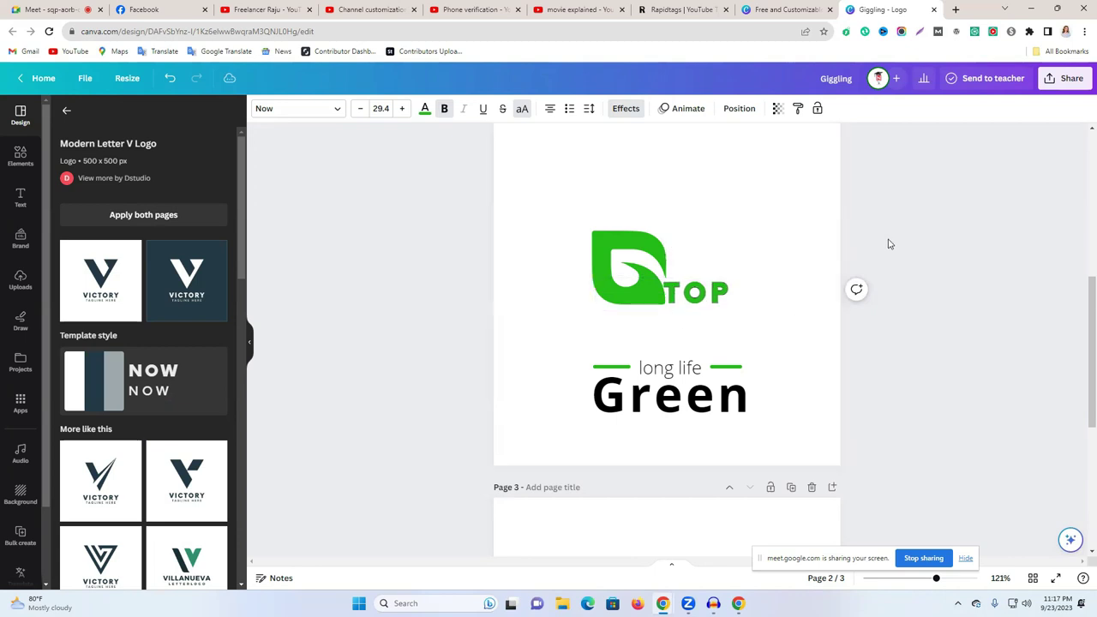
left_click(888, 243)
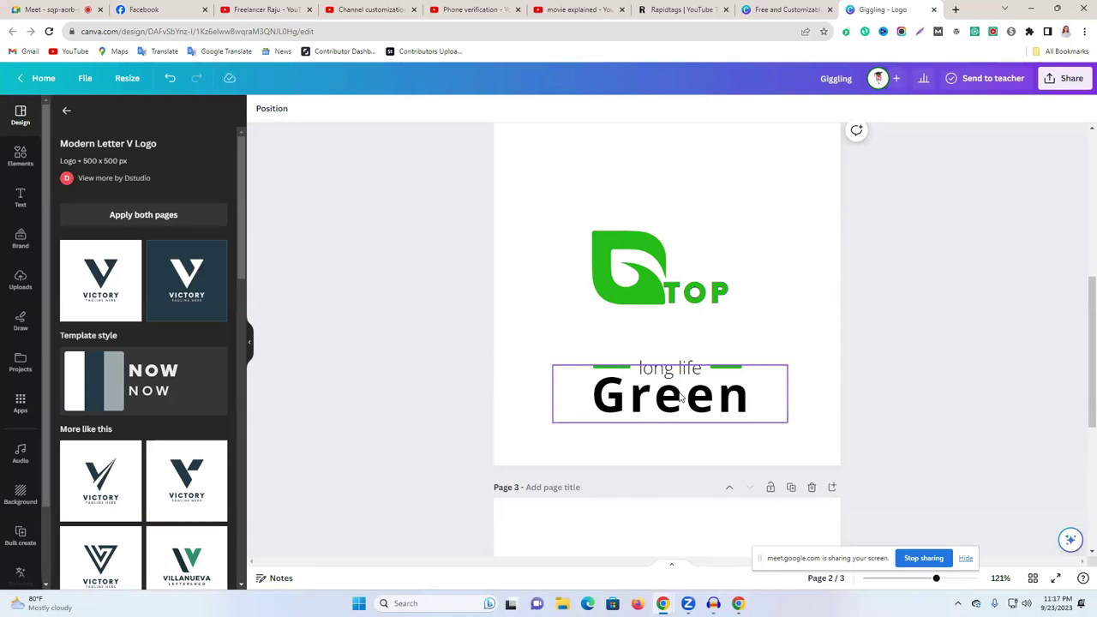
left_click(695, 299)
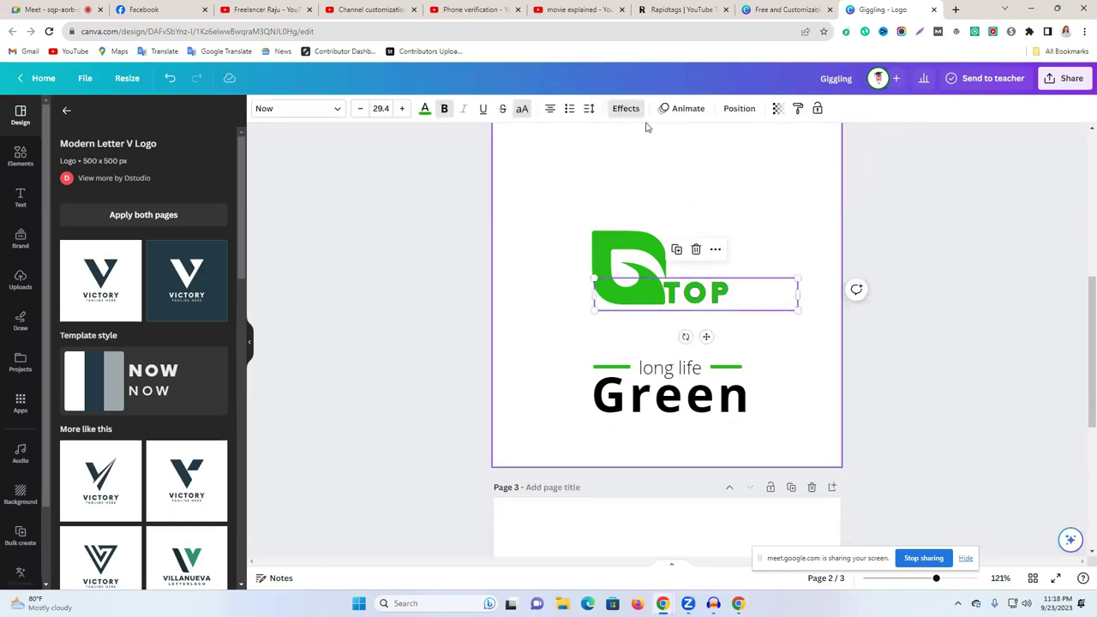
left_click(626, 108)
left_click_drag(60, 325, 77, 341)
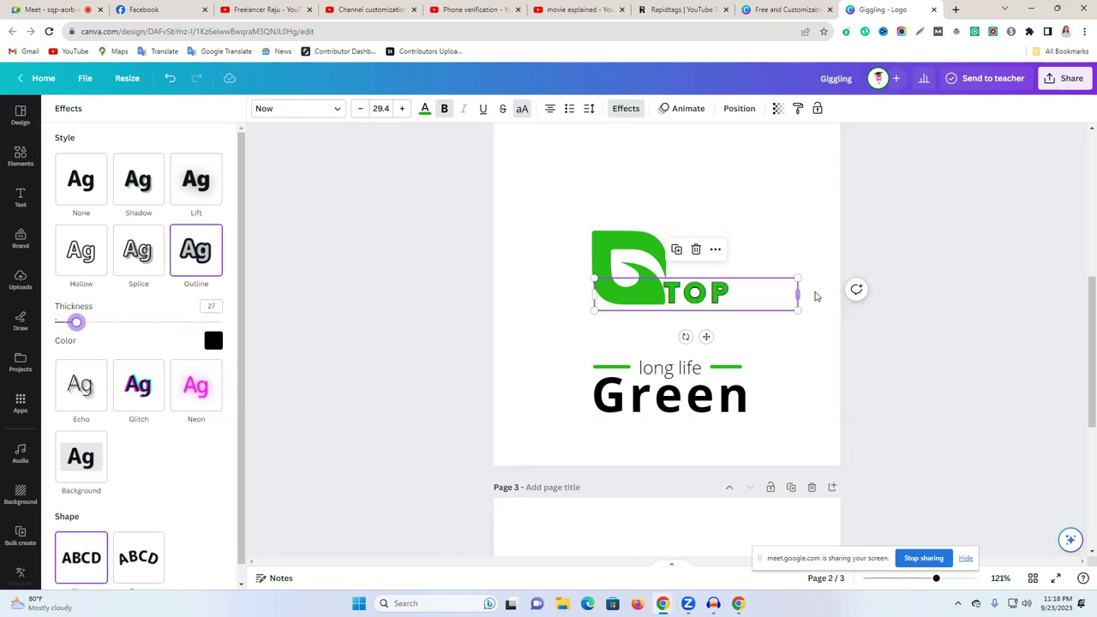
left_click(894, 264)
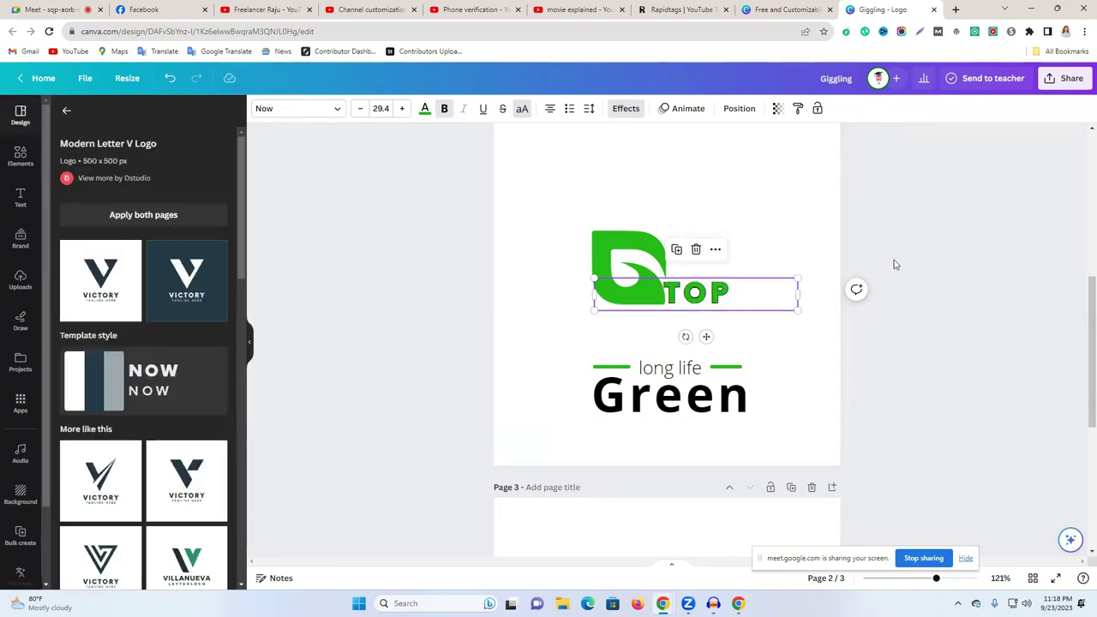
Set TOP's text effect to None, removing the outline
left_click(701, 291)
left_click(625, 108)
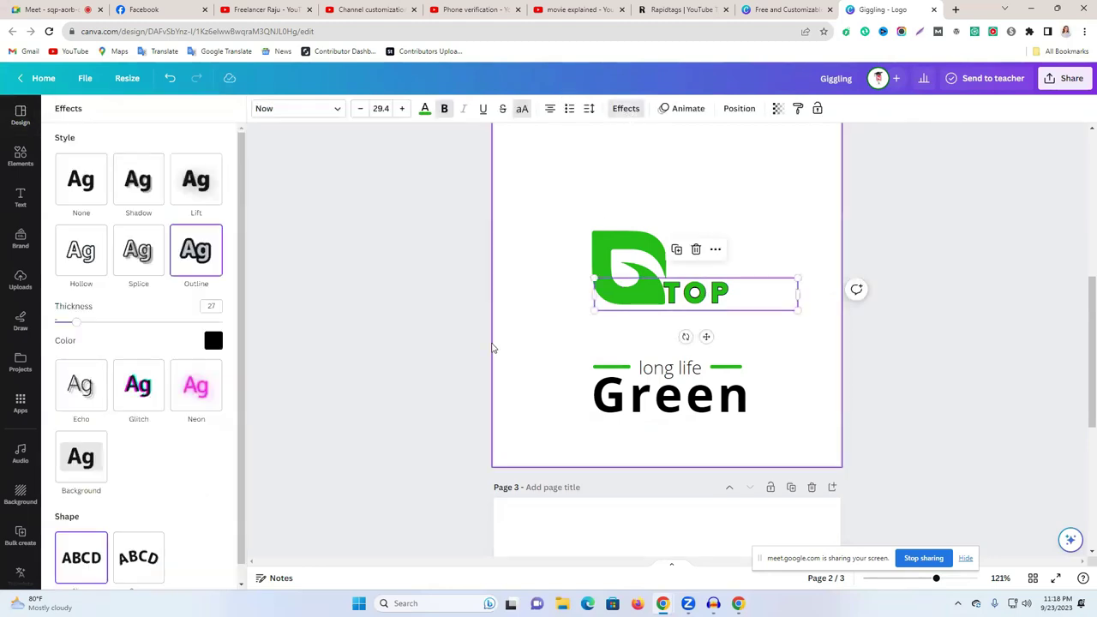
left_click(85, 175)
left_click(691, 300)
left_click(467, 294)
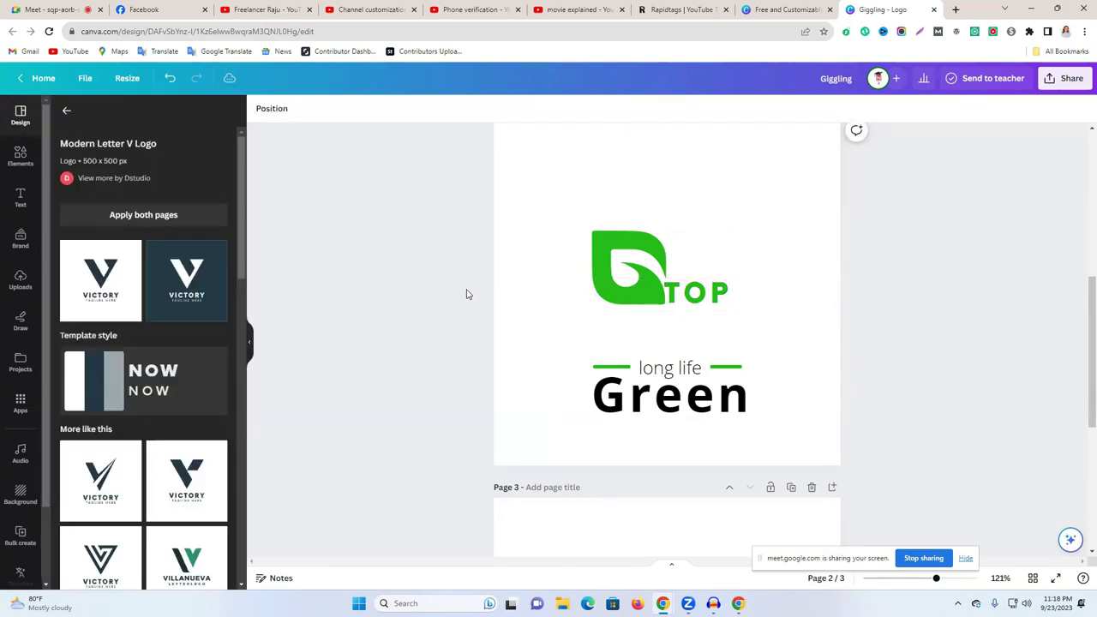
Duplicate the TOP text and delete the T and P so only O remains
left_click(713, 293)
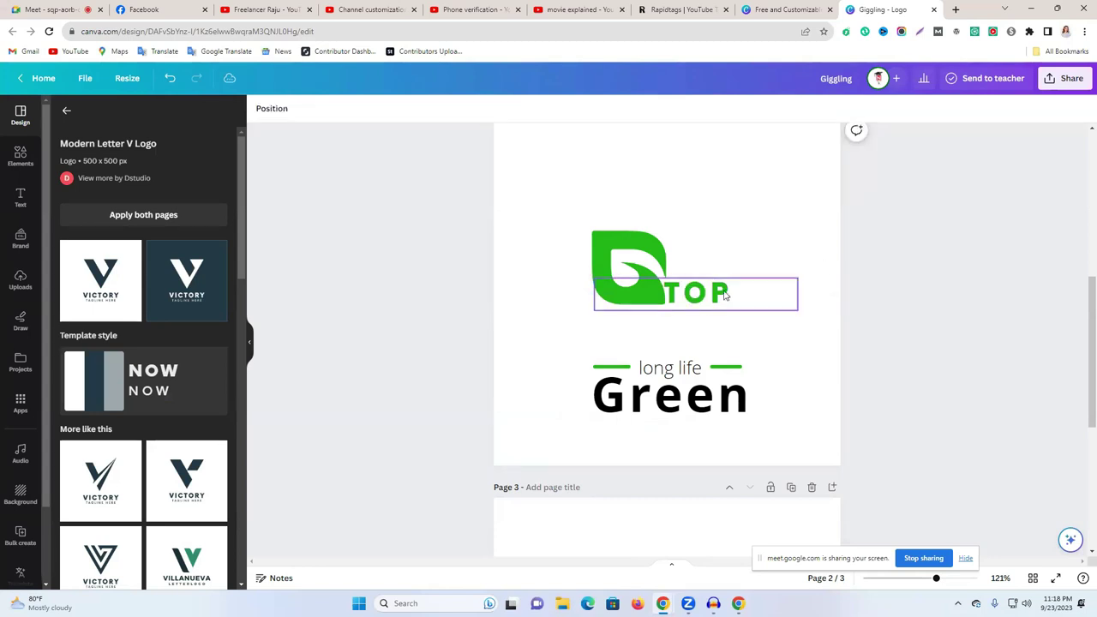
left_click(676, 248)
mouse_move(719, 308)
left_mouse_down()
mouse_move(743, 333)
mouse_move(755, 323)
mouse_move(697, 325)
mouse_move(724, 310)
mouse_move(717, 318)
left_mouse_up()
double_click(748, 327)
left_click(762, 324)
key("BackSpace")
key("BackSpace")
left_click(1006, 294)
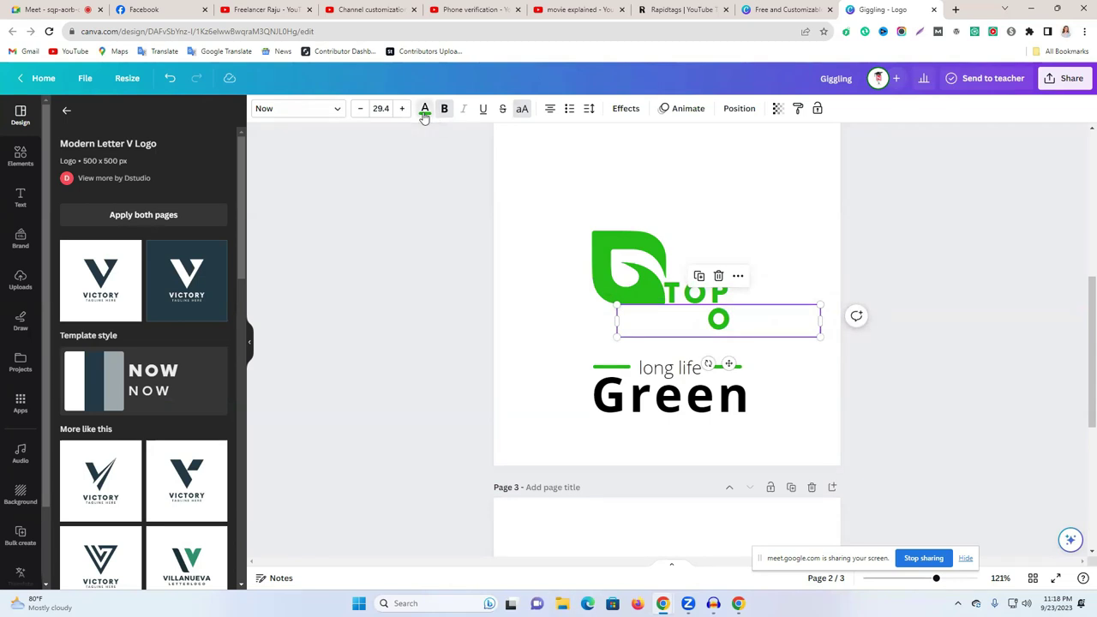
Make the O coral red, shrink it to 14.7, and place it over TOP's O
left_click(424, 110)
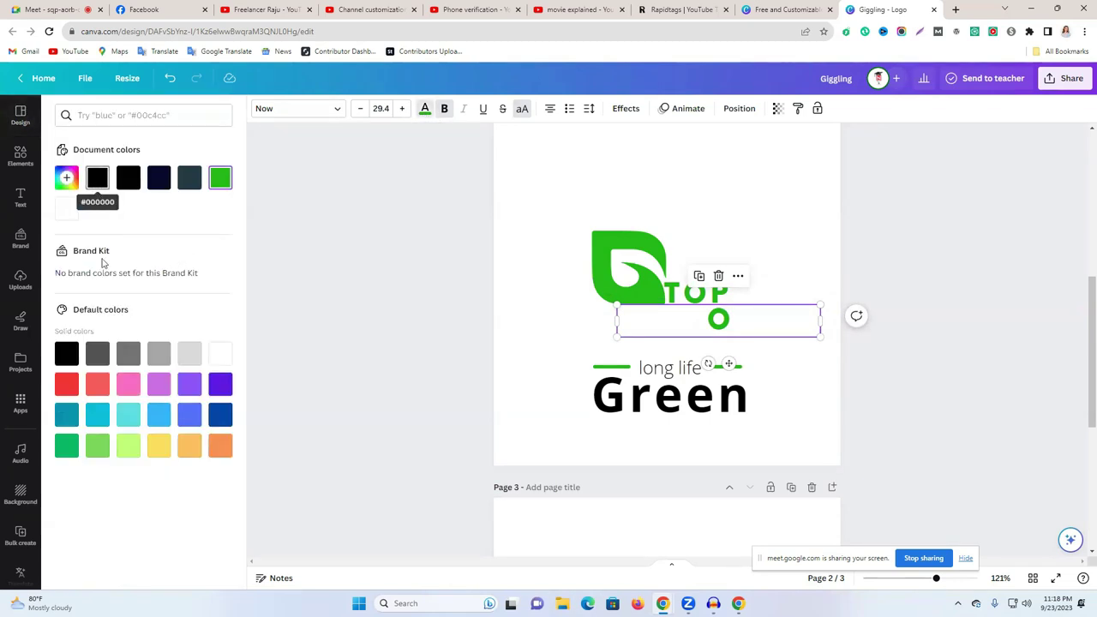
left_click(98, 384)
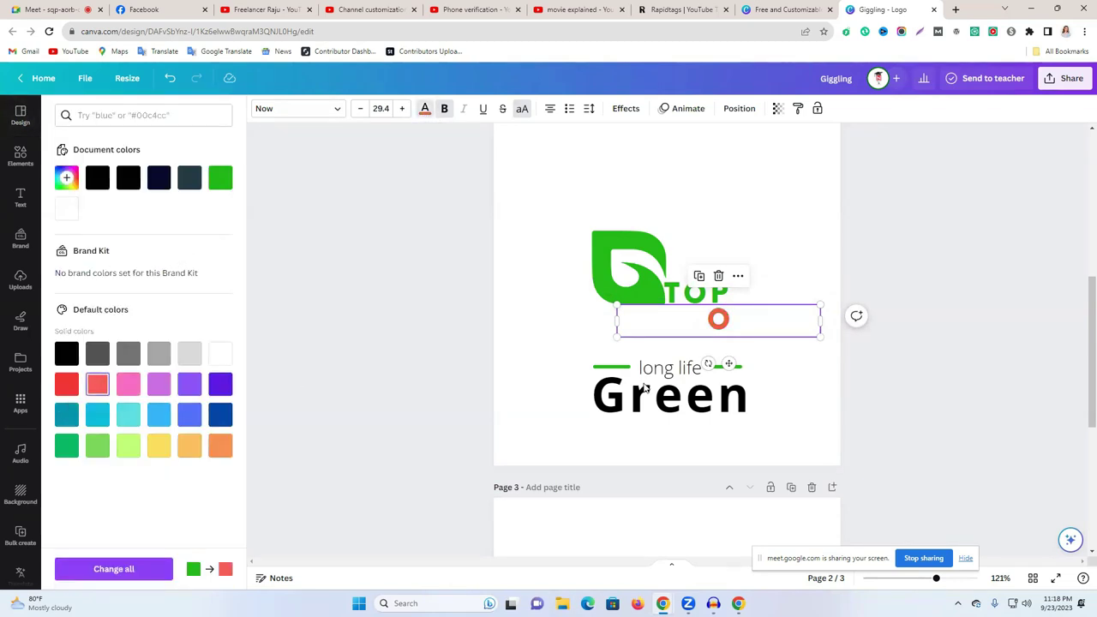
left_click_drag(822, 337, 706, 330)
left_click(934, 325)
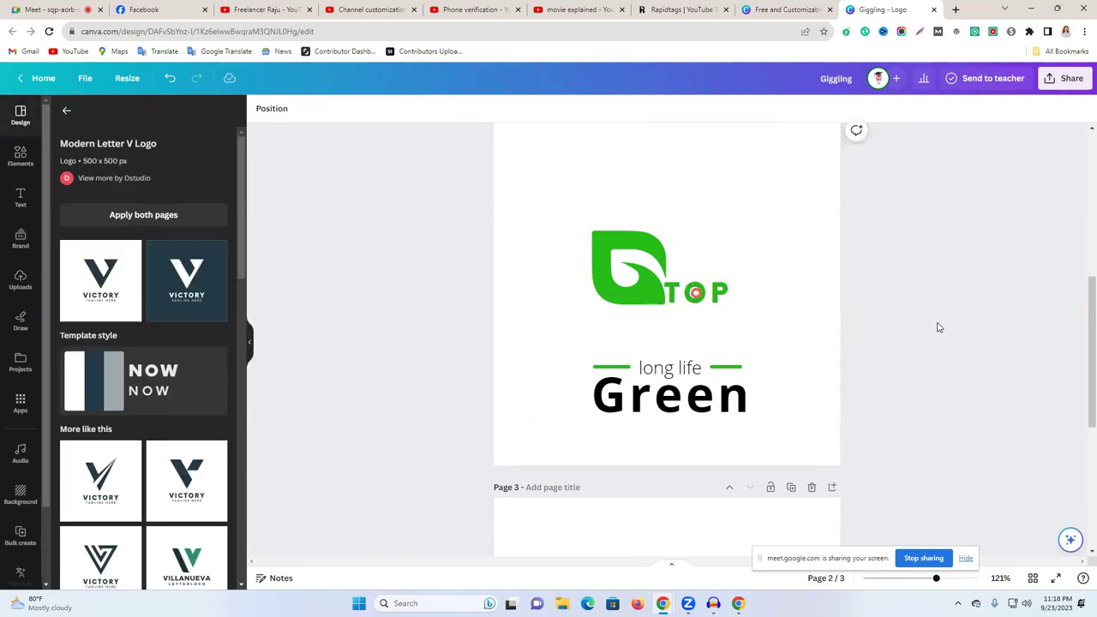
left_click(695, 293)
left_click_drag(695, 294, 695, 293)
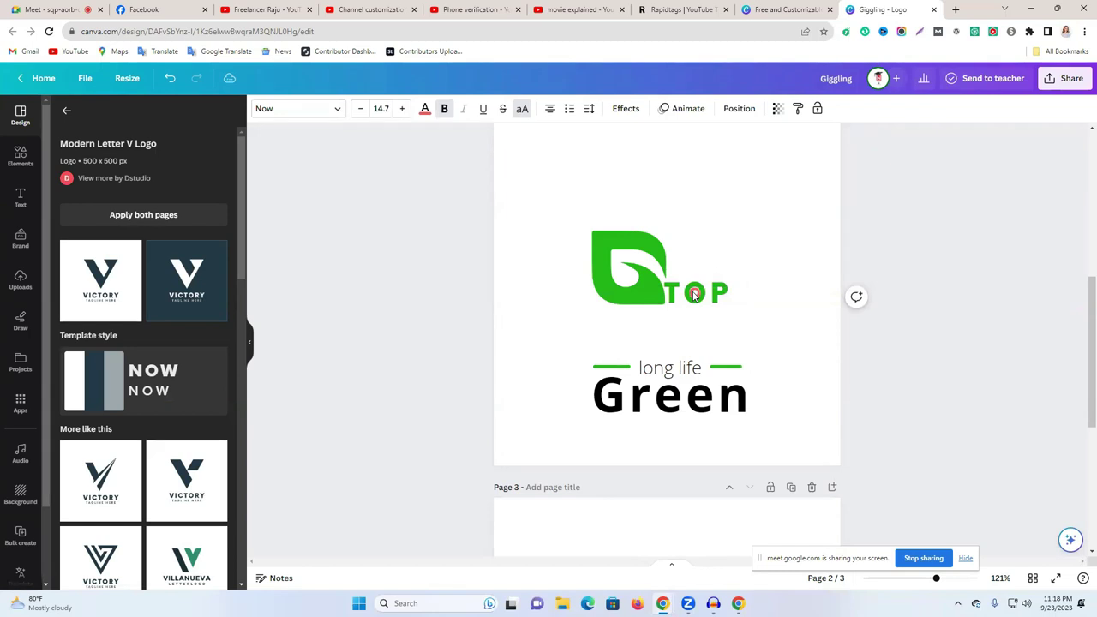
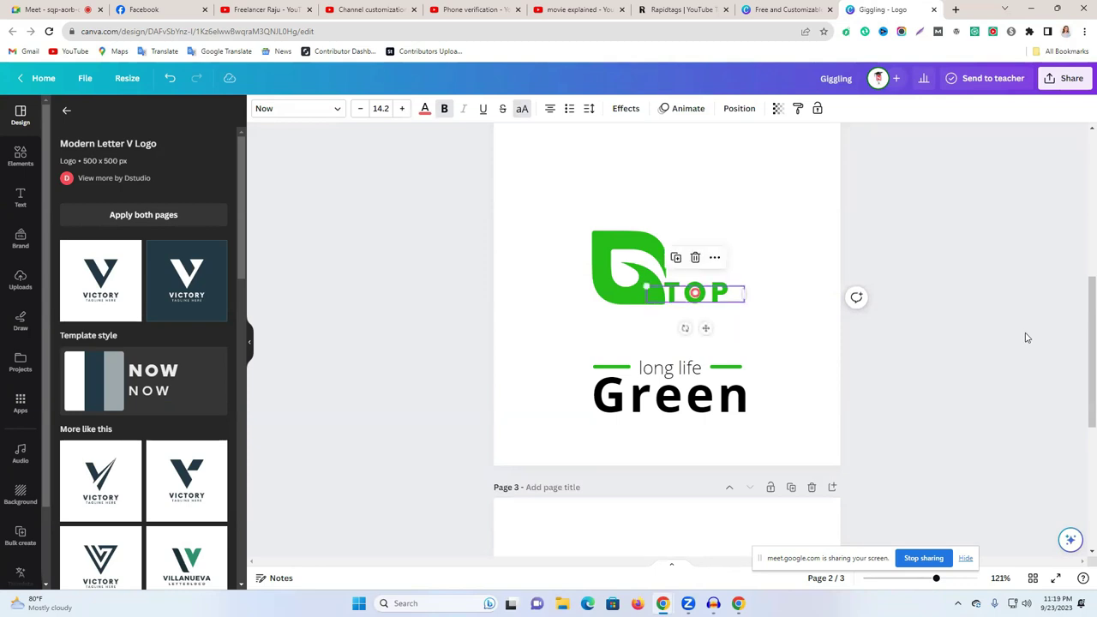
Narrow the TOP text box slightly and shift TOP a little to the left
left_click(998, 323)
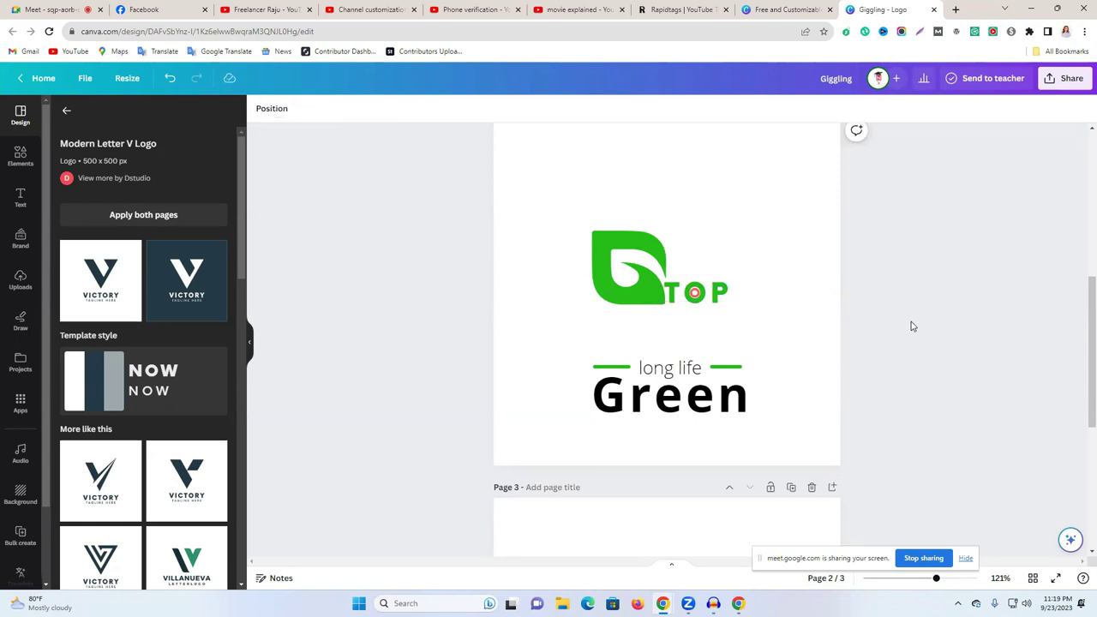
left_click(694, 295)
left_click_drag(650, 300, 655, 298)
left_click_drag(710, 325, 705, 326)
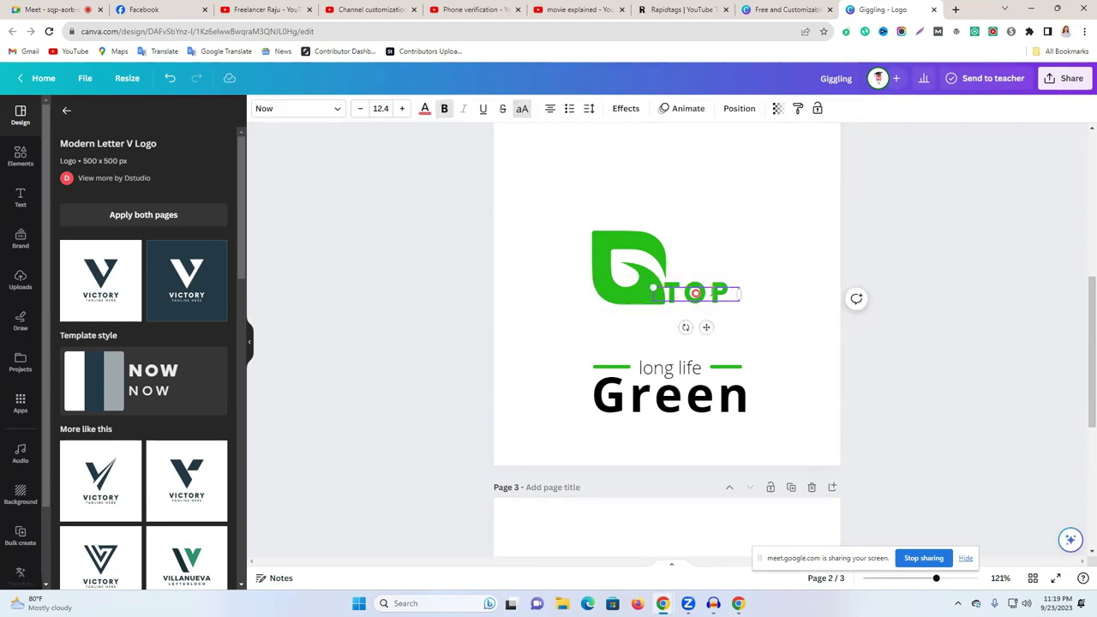
left_click(757, 297)
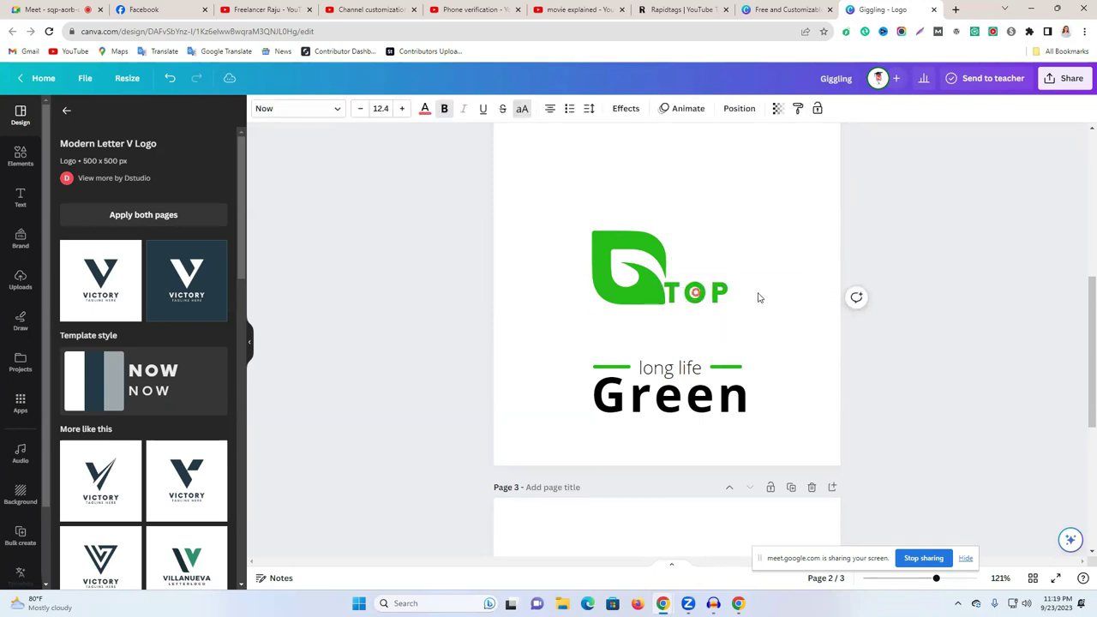
left_click(909, 268)
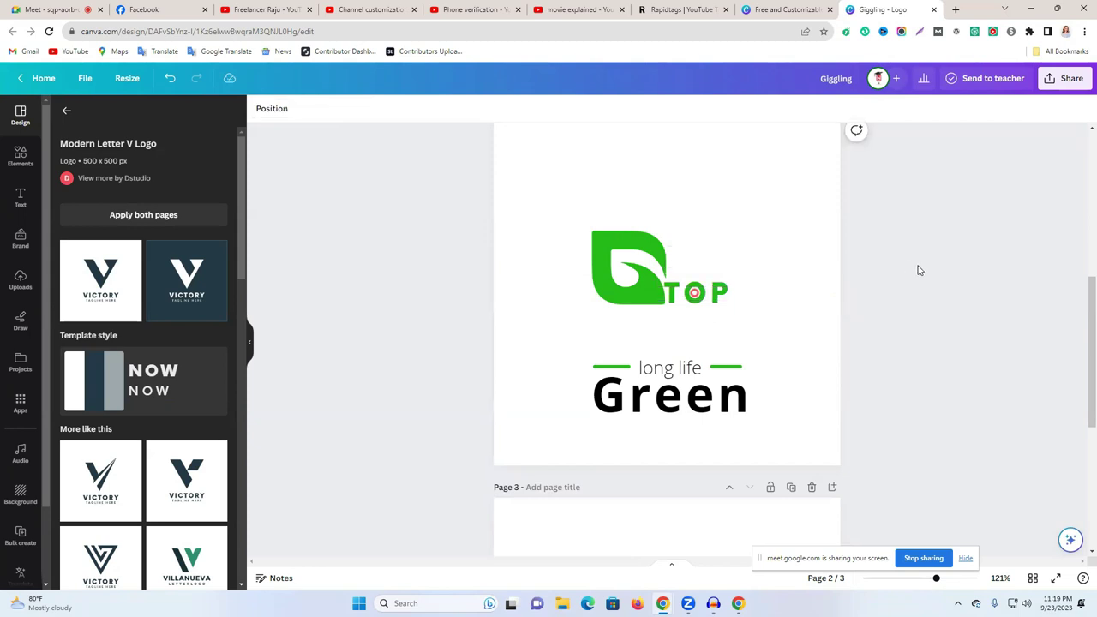
Turn the red dot in TOP black using the black text colour swatch
left_click(696, 295)
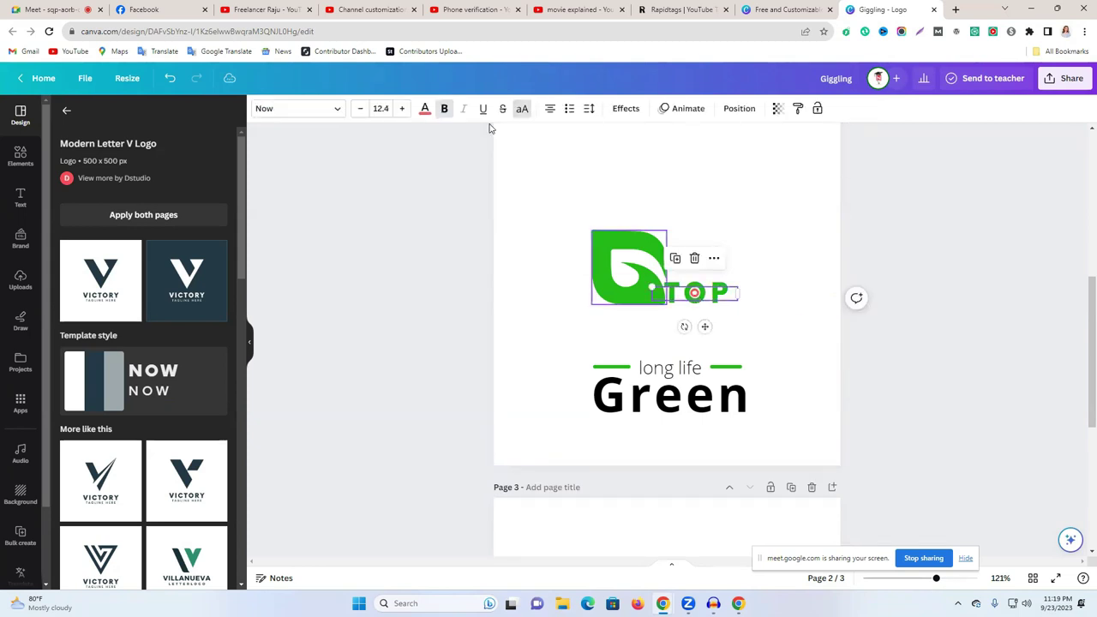
left_click(424, 108)
left_click(128, 181)
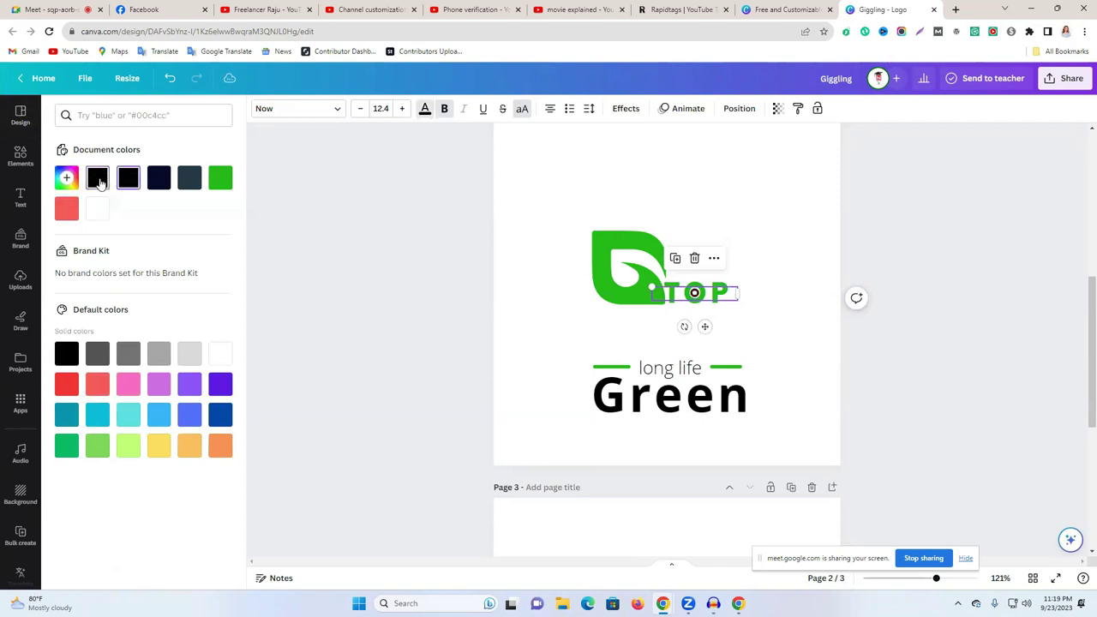
left_click(875, 343)
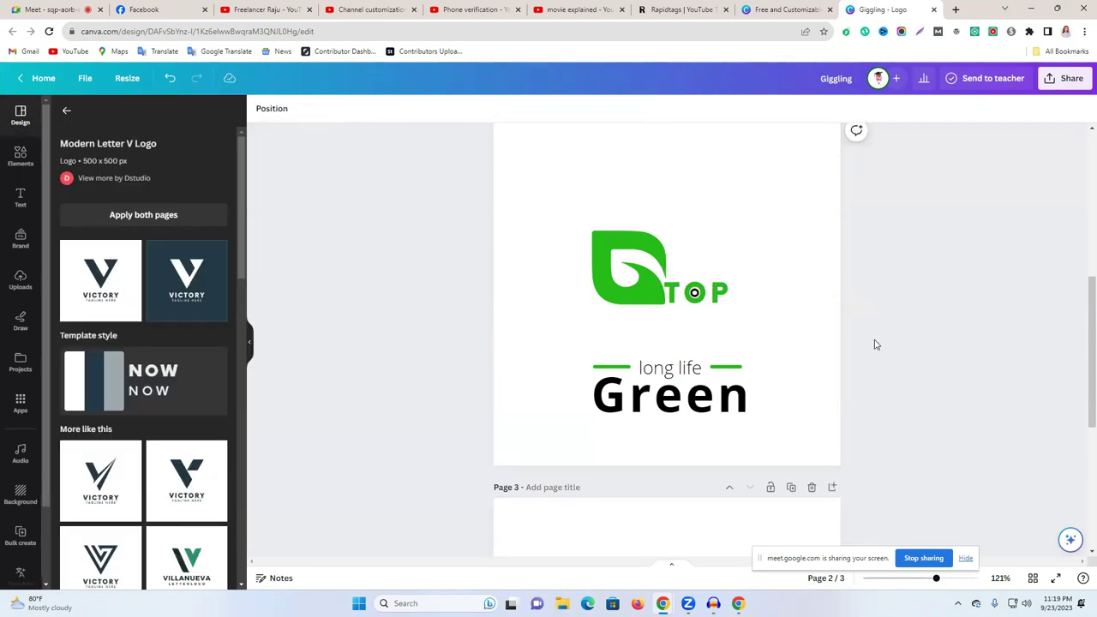
Give TOP the Hollow effect with thickness set to 100
left_click(696, 294)
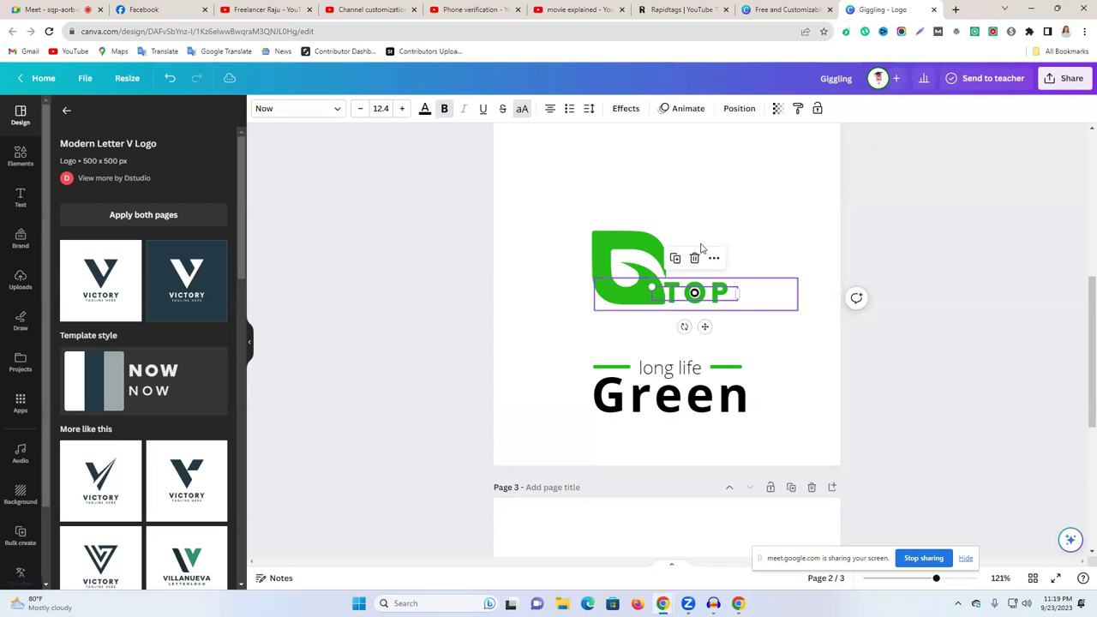
left_click(625, 108)
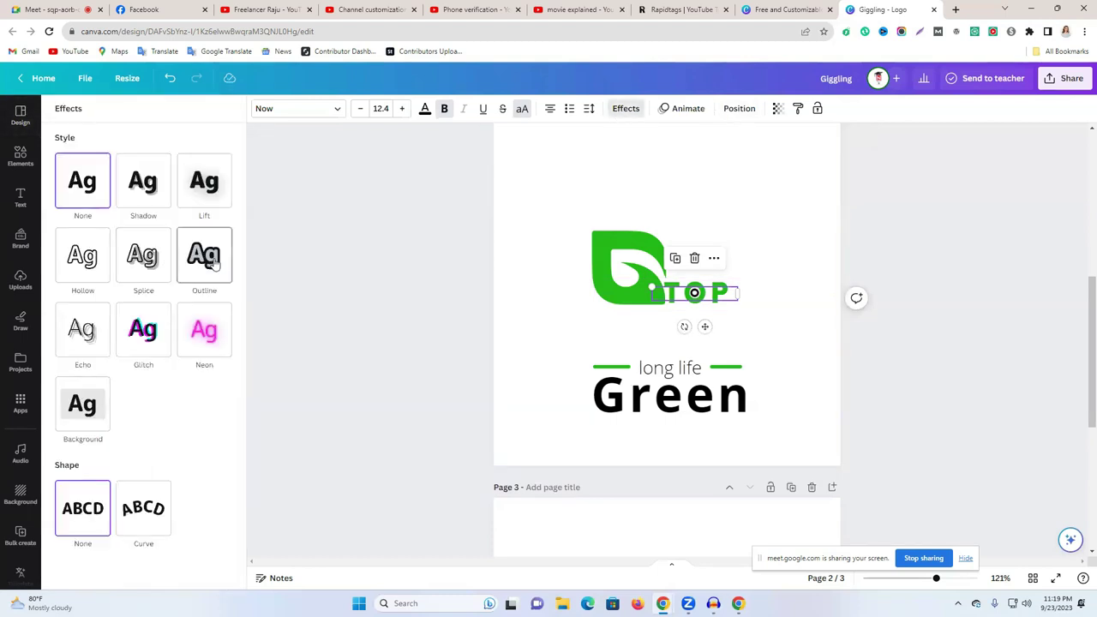
left_click(96, 274)
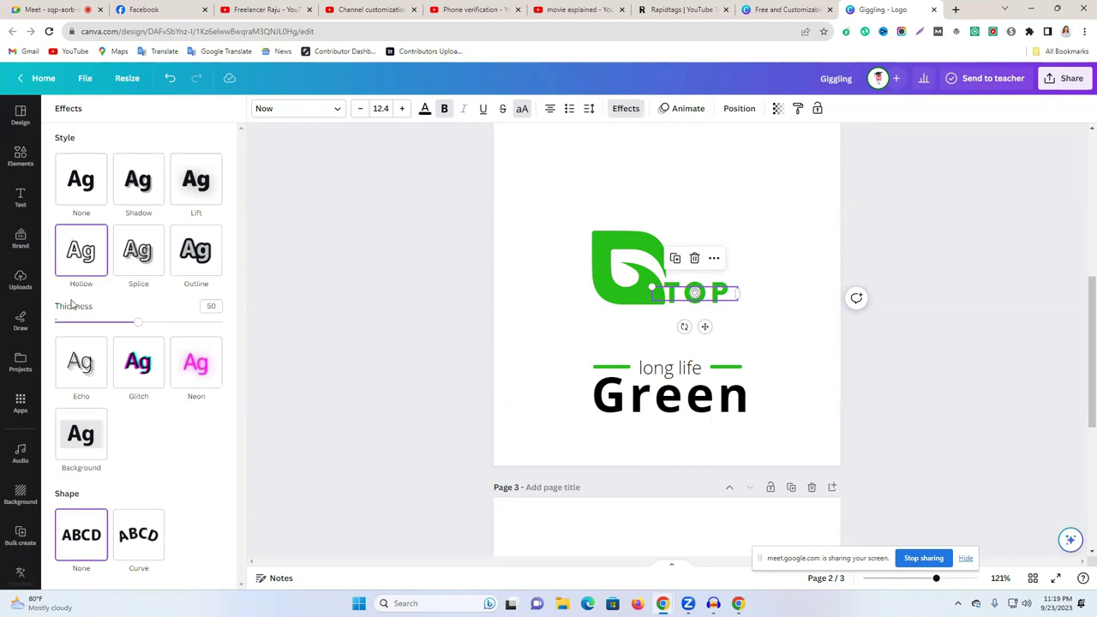
left_click_drag(161, 331, 264, 333)
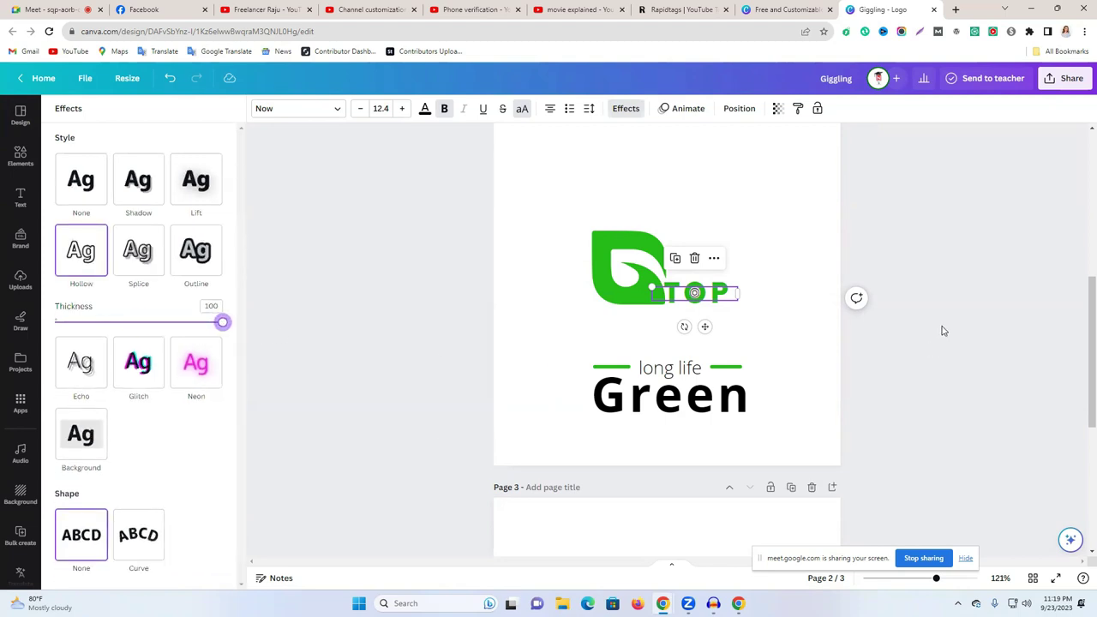
left_click(947, 327)
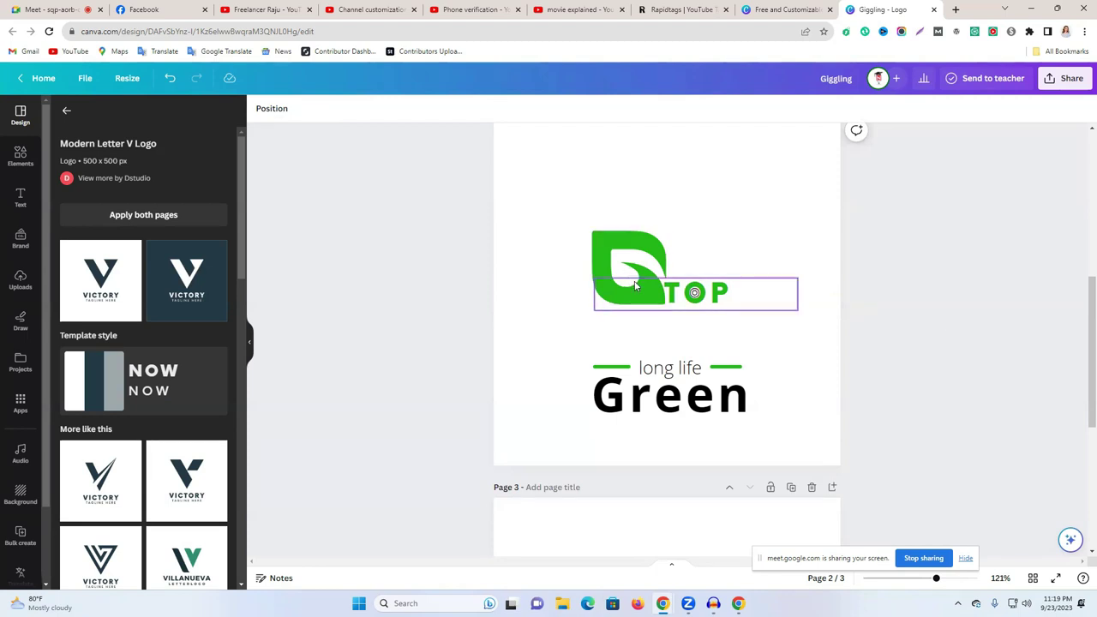
left_click(710, 295)
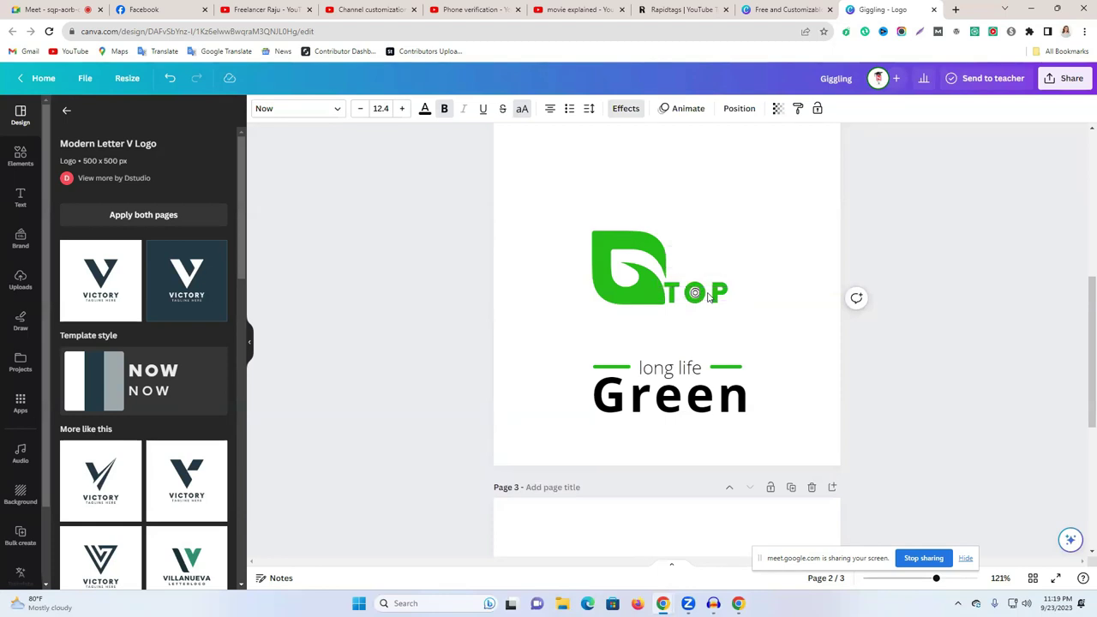
left_click(971, 287)
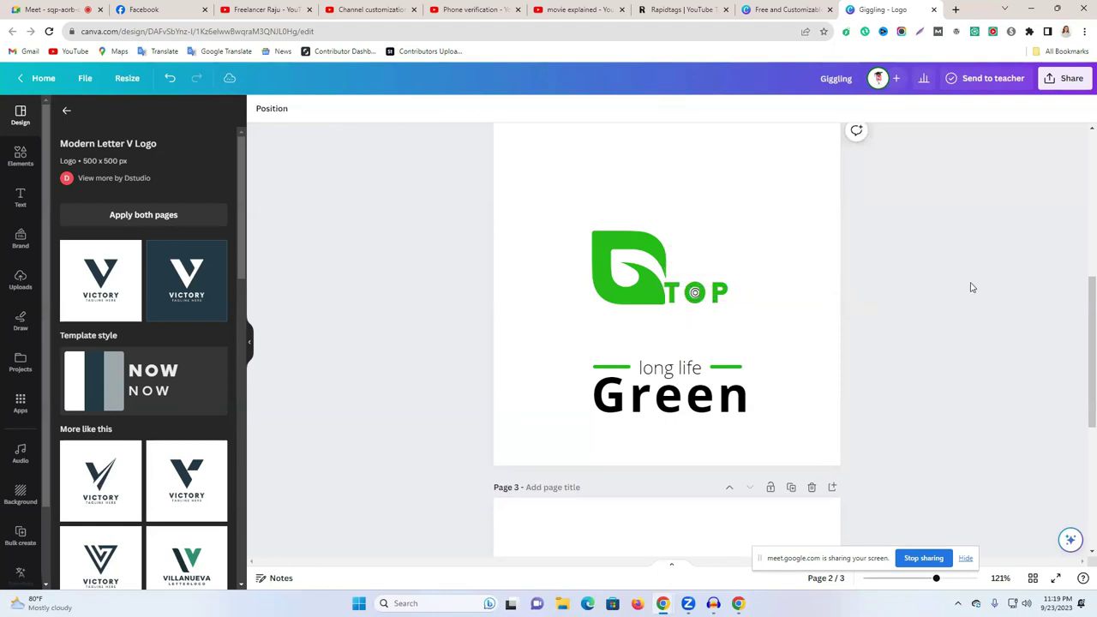
left_click(701, 399)
Drag the Green text off the page and copy the word MOVIES from page 1
left_click_drag(701, 398, 370, 394)
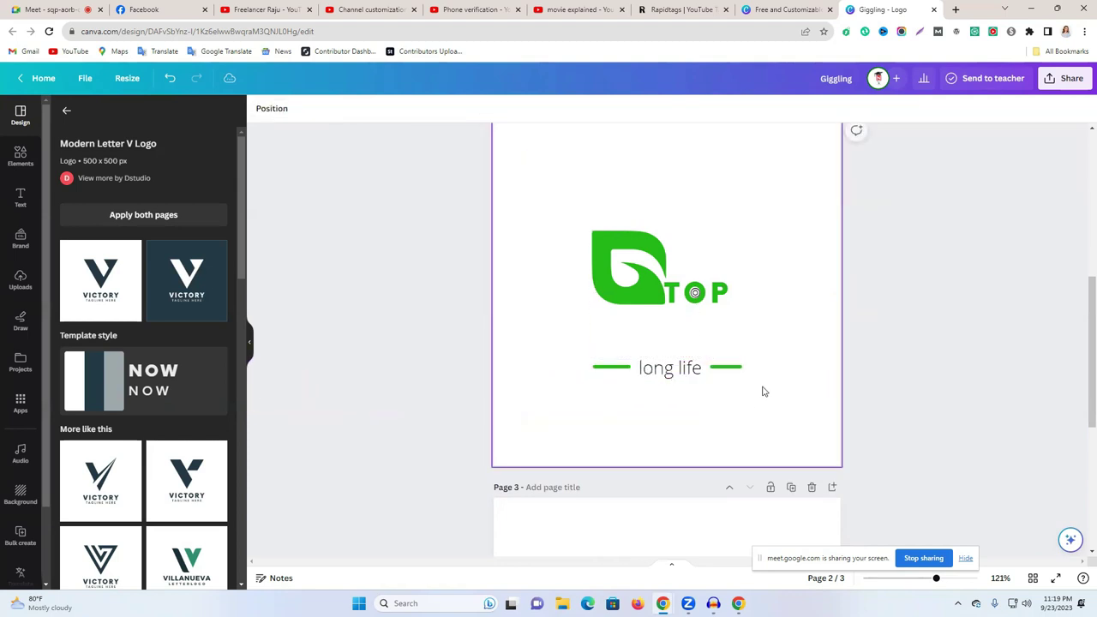
scroll(685, 300, "up", 3)
double_click(656, 228)
right_click(652, 225)
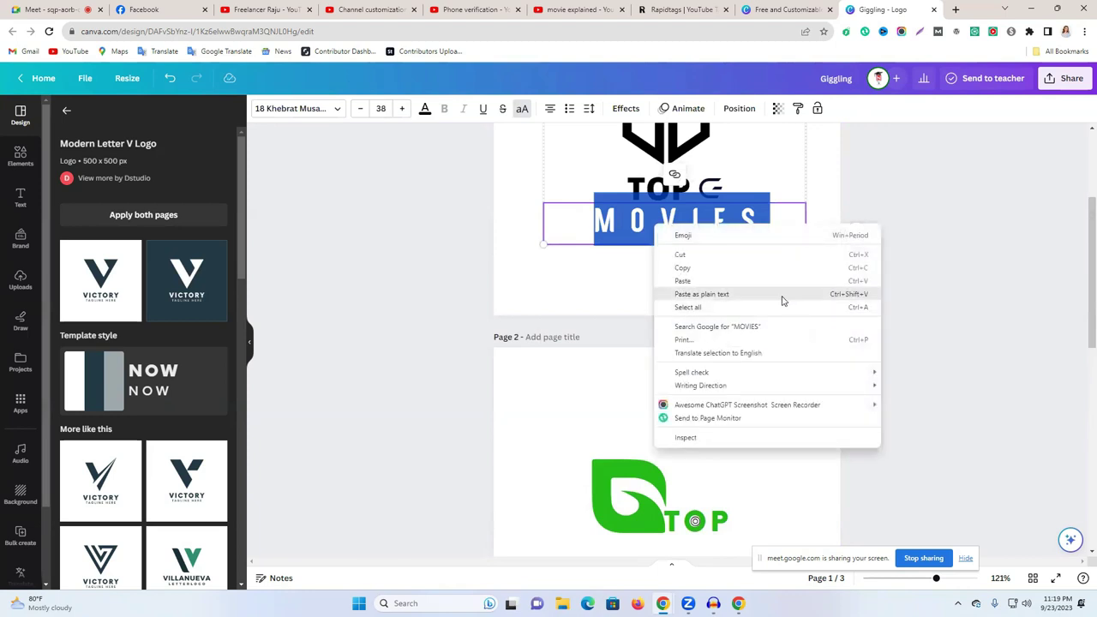
left_click(763, 269)
Paste Movies in place of the long life tagline on page 2
left_click(919, 406)
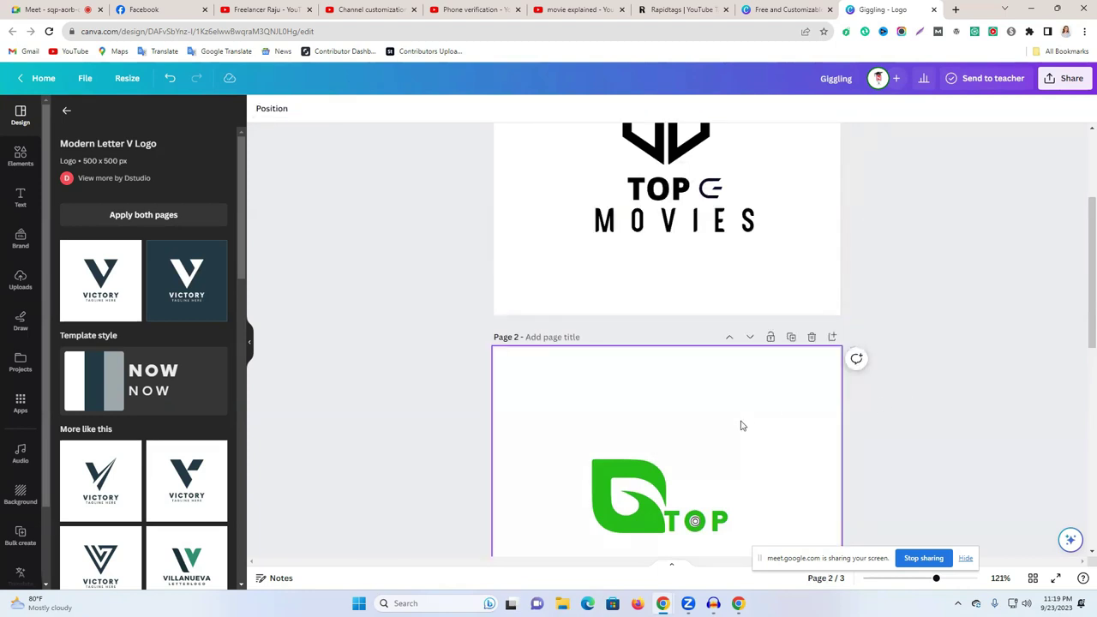
scroll(742, 420, "down", 2)
double_click(665, 485)
key("ctrl+v")
Move Movies up above TOP beside the leaf and enlarge it slightly
left_click(852, 451)
left_click(663, 469)
left_click_drag(663, 466, 683, 385)
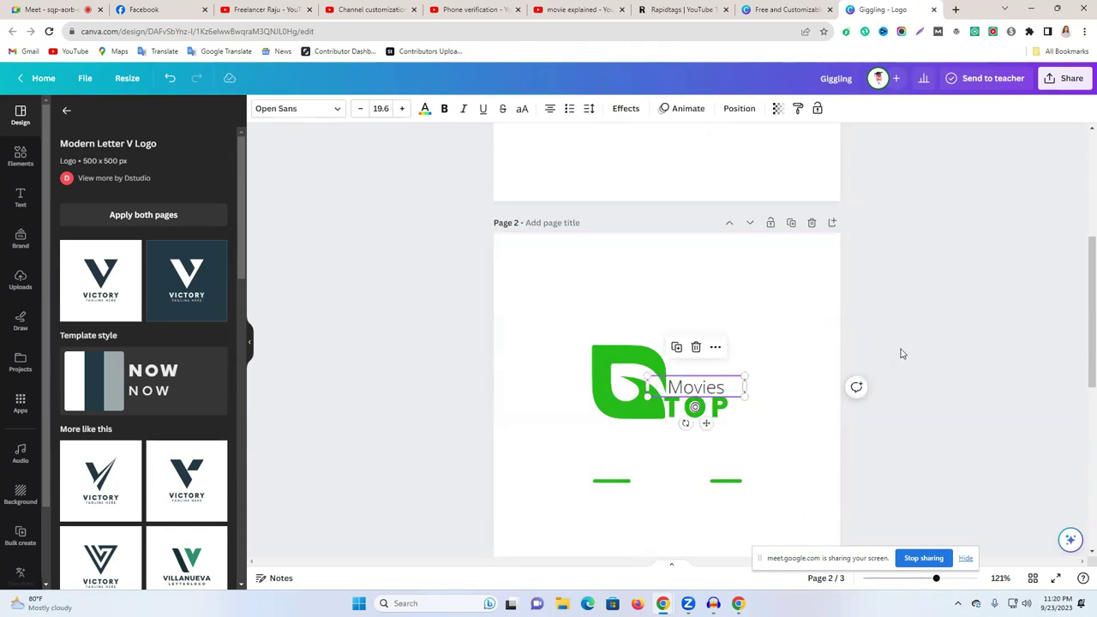
left_click(901, 353)
left_click(717, 387)
left_click(814, 373)
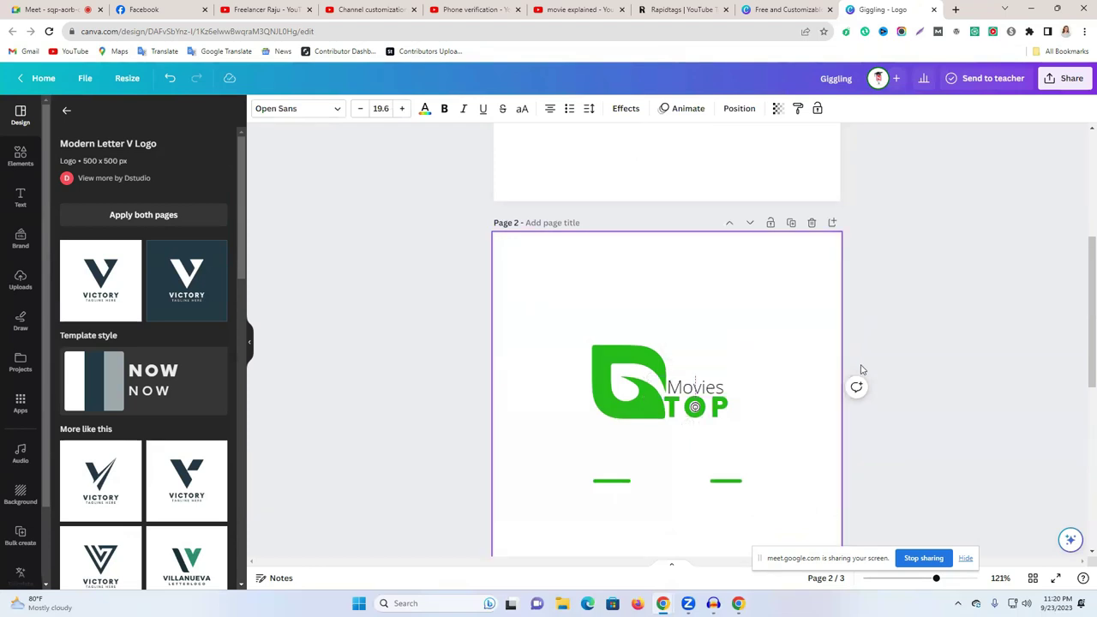
left_click(908, 325)
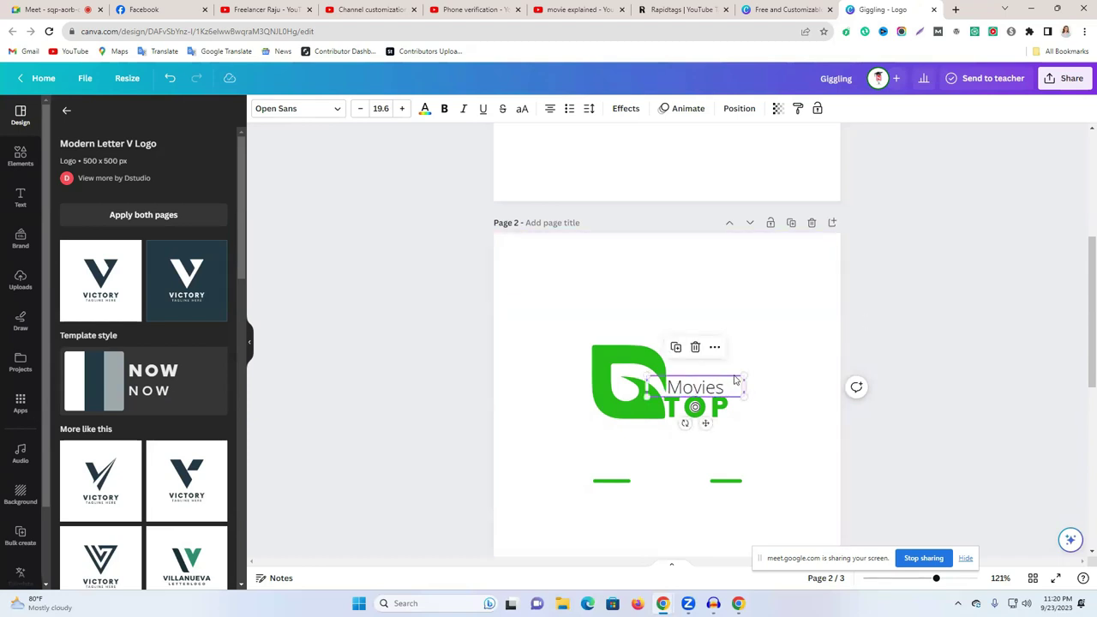
left_click_drag(742, 369, 747, 370)
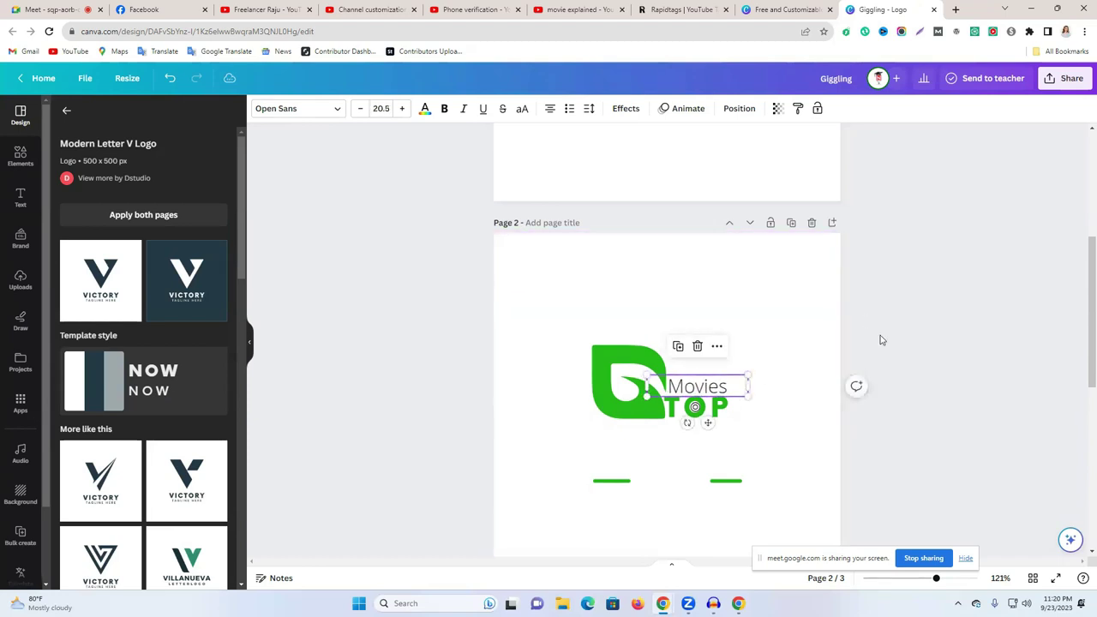
left_click(879, 338)
Try moving the right green line up under TOP, then undo that move
left_click_drag(719, 485, 689, 421)
left_click(865, 352)
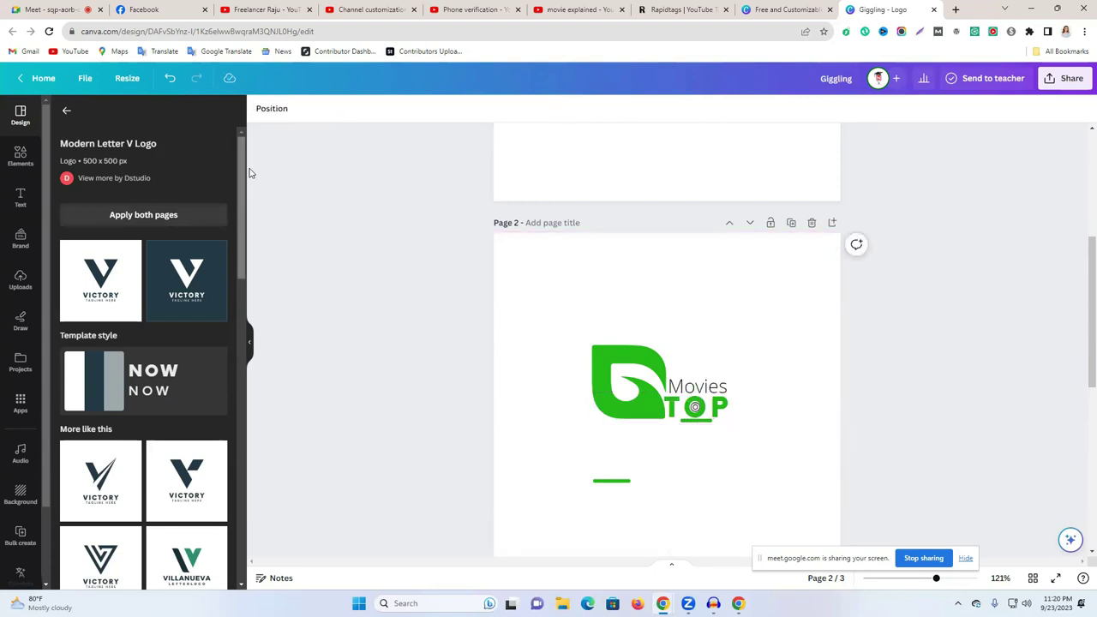
left_click(169, 78)
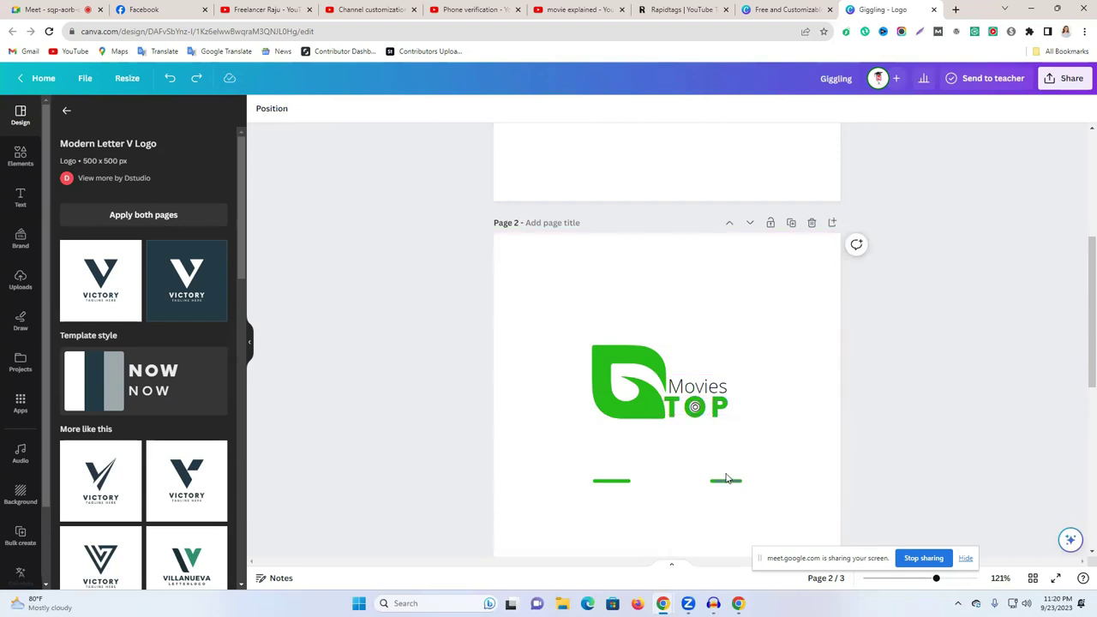
After trying green, pink and red, colour Movies dark slate
left_click(698, 387)
left_click(424, 109)
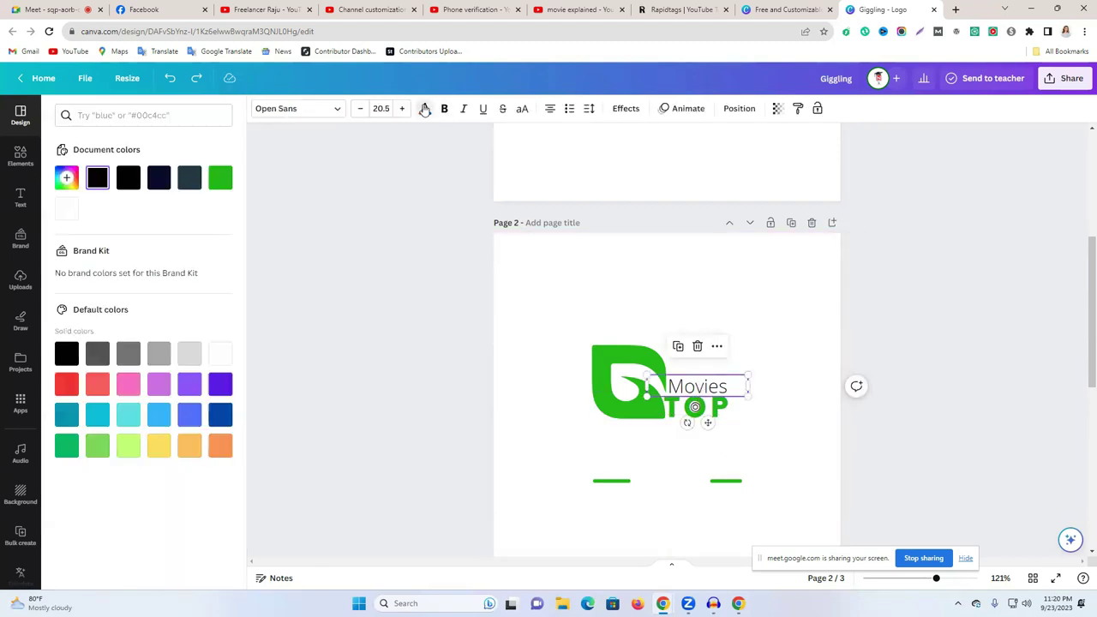
left_click(219, 178)
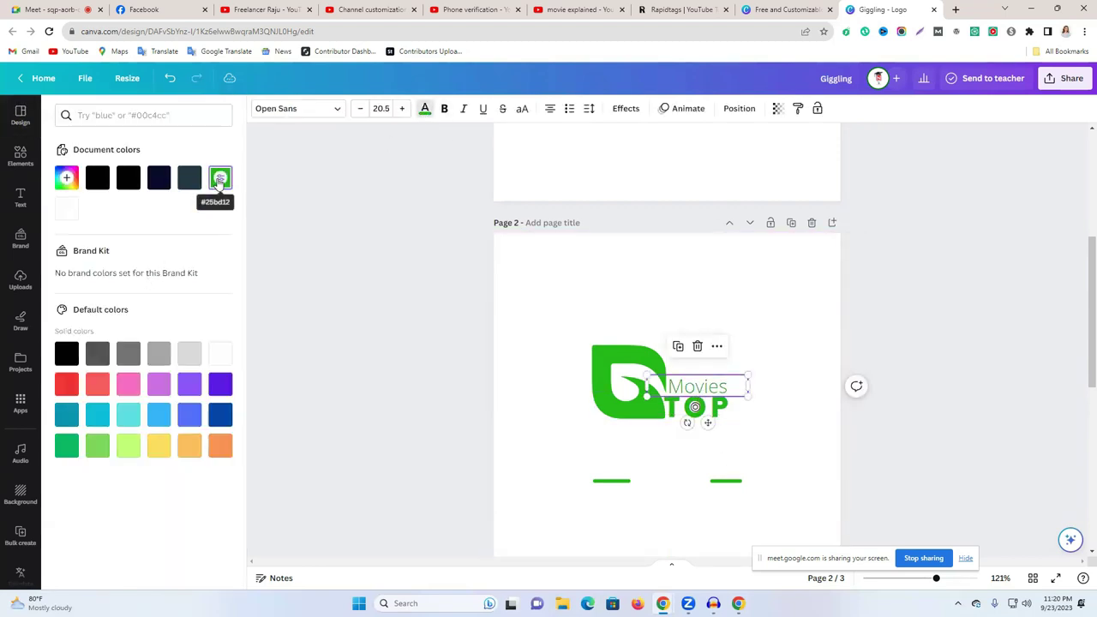
left_click(129, 388)
left_click(98, 390)
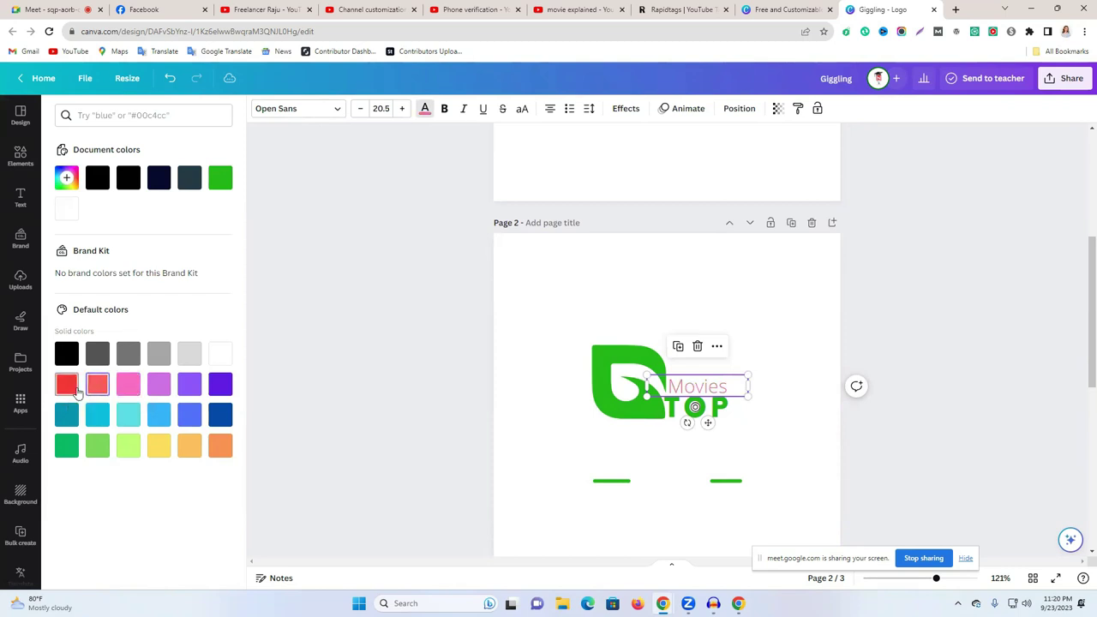
left_click(425, 109)
left_click(424, 109)
left_click(159, 178)
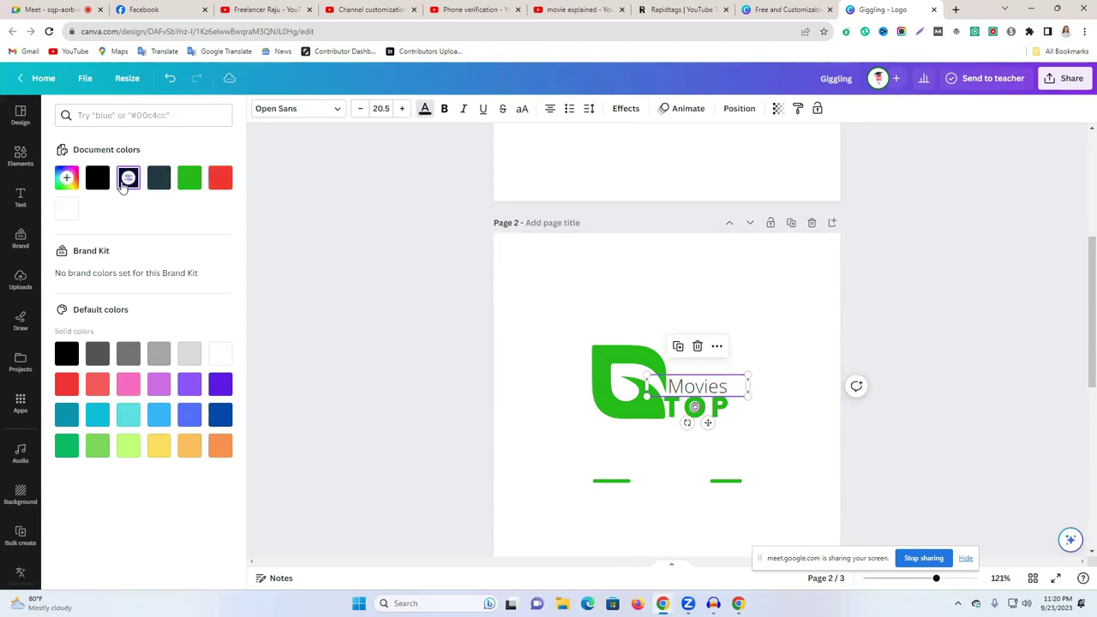
Move the right-hand green line up to sit below the end of TOP
left_click(451, 302)
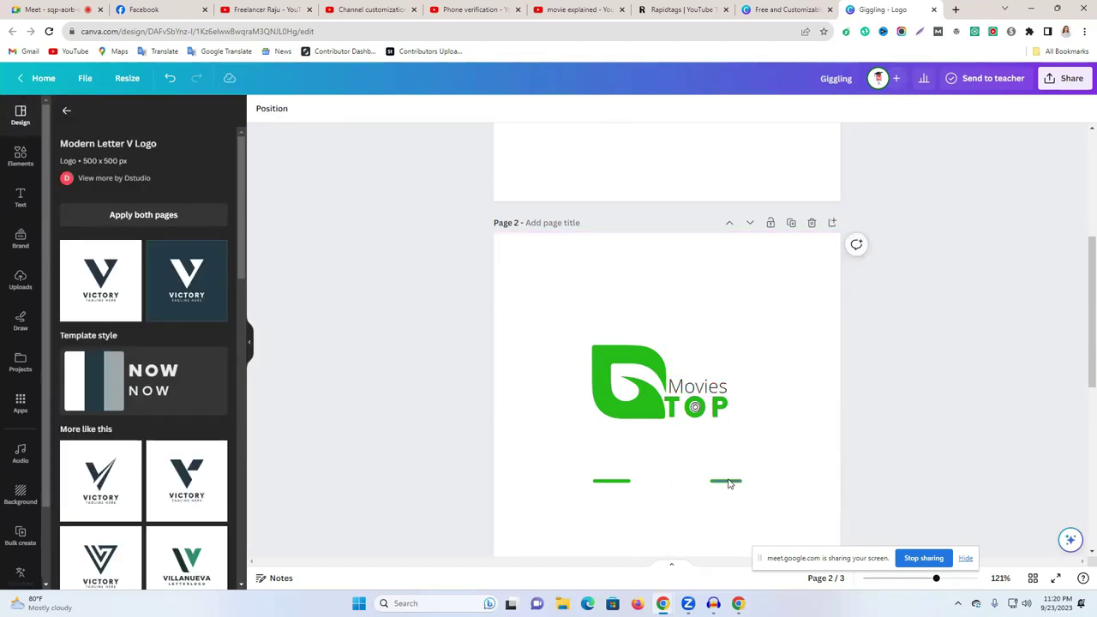
left_click_drag(728, 483, 731, 446)
left_click(708, 387)
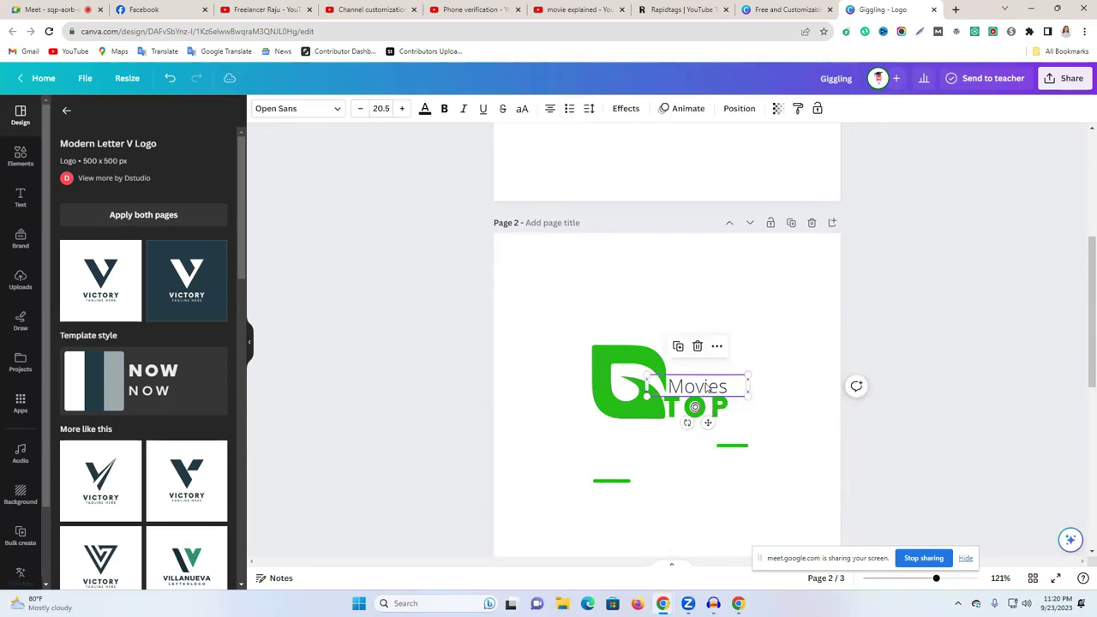
Enlarge Movies slightly and move the right green line up beside TOP
left_click_drag(746, 374, 717, 372)
left_click_drag(732, 446, 685, 388)
key("Escape")
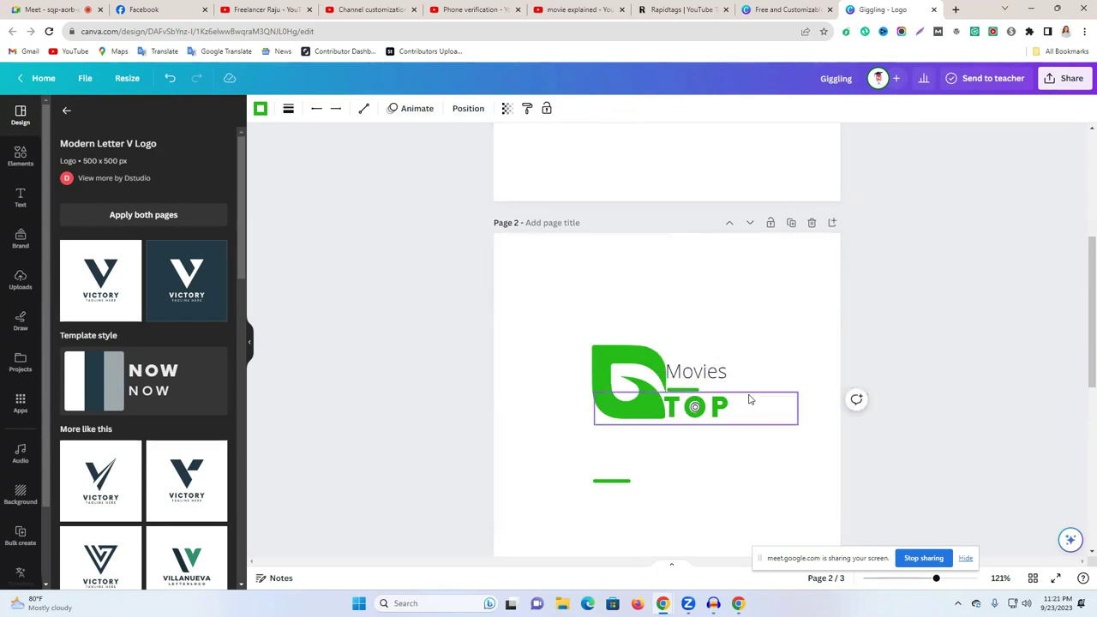
left_click(677, 399)
left_click(716, 375)
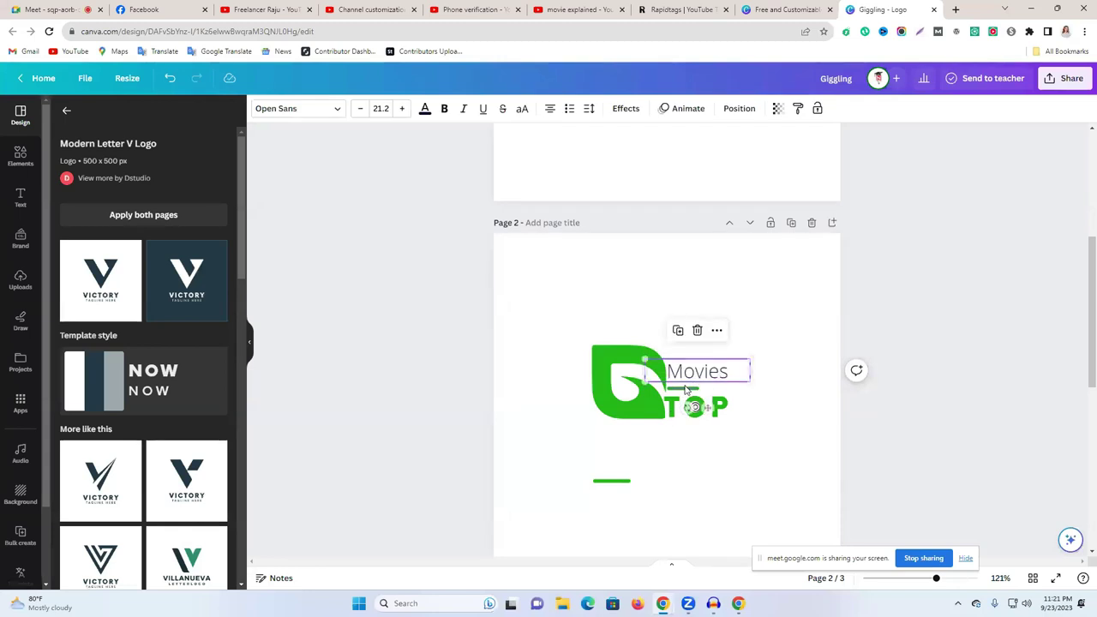
Move the short green line below the logo and align its left edge
left_click(685, 389)
left_click_drag(693, 409, 695, 410)
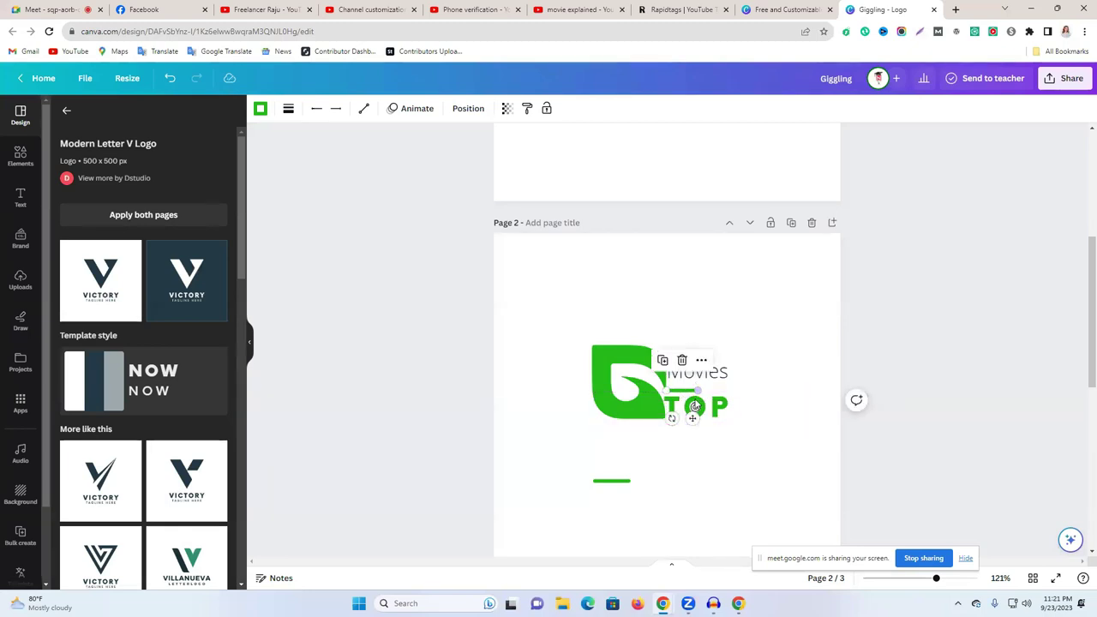
left_click_drag(692, 419, 676, 509)
left_click_drag(617, 480, 623, 486)
left_click(616, 481)
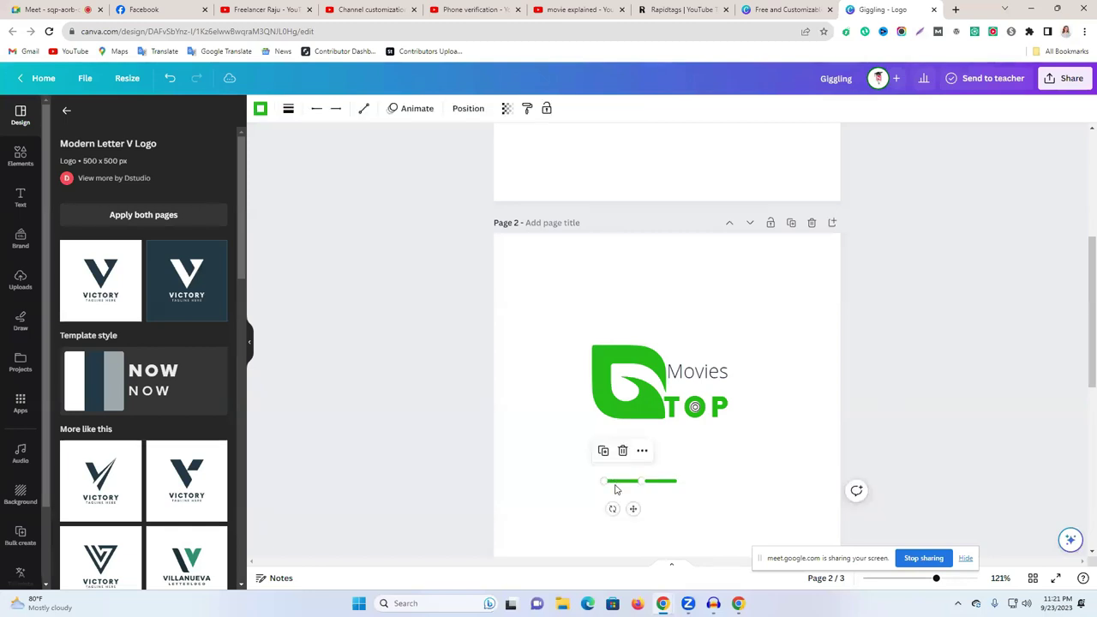
Group both green line pieces with Ctrl+G and place the divider between Movies and TOP
left_click_drag(708, 495, 716, 415)
key("ctrl+g")
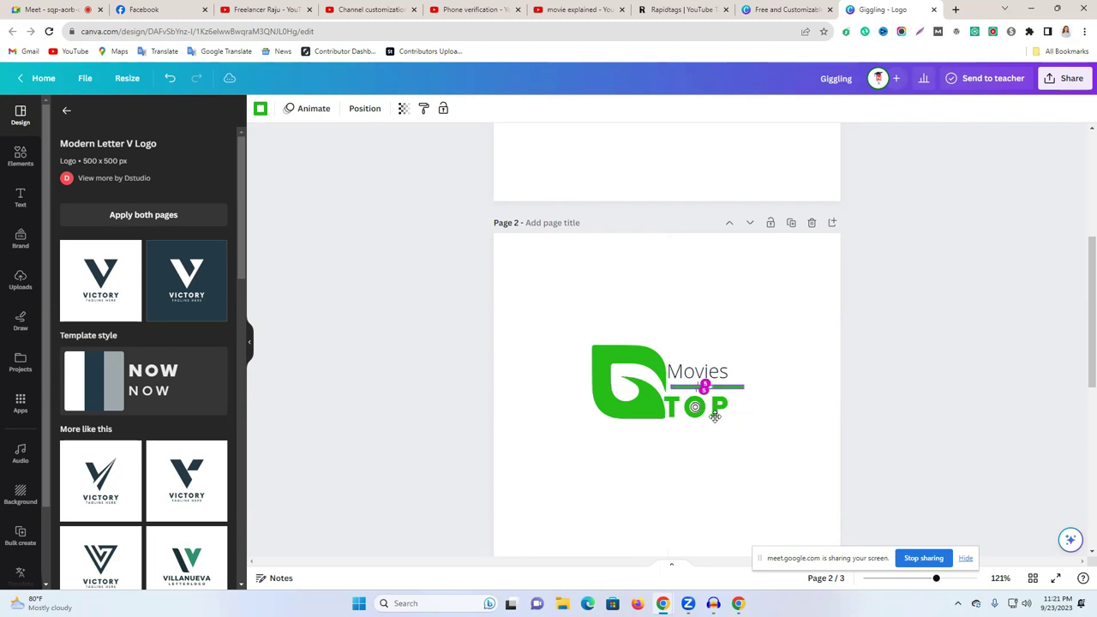
left_click_drag(715, 416, 715, 418)
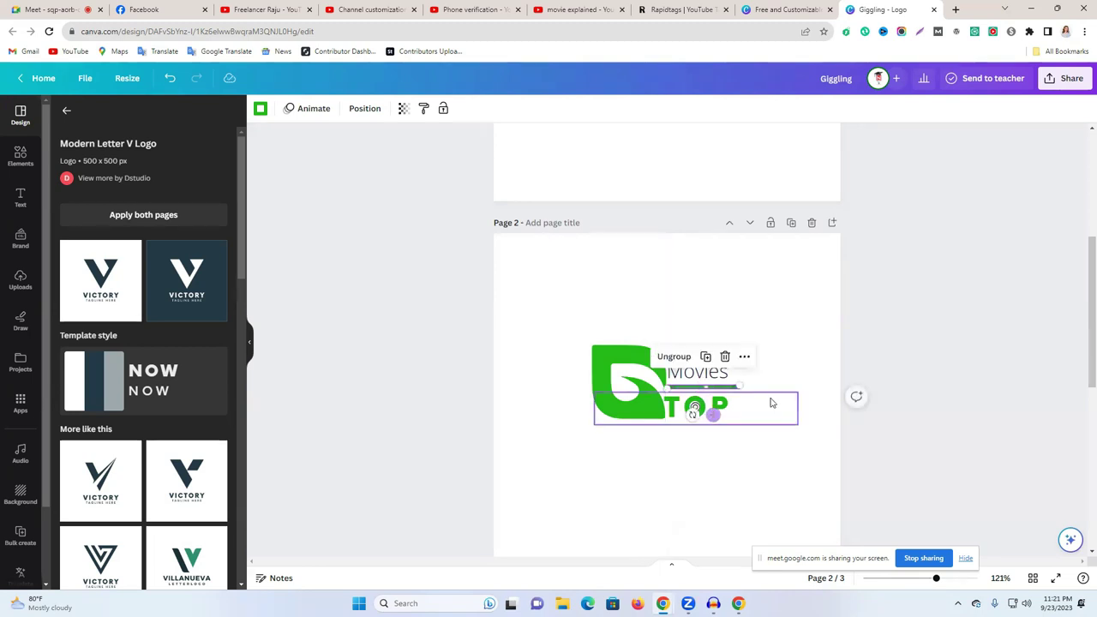
left_click(790, 355)
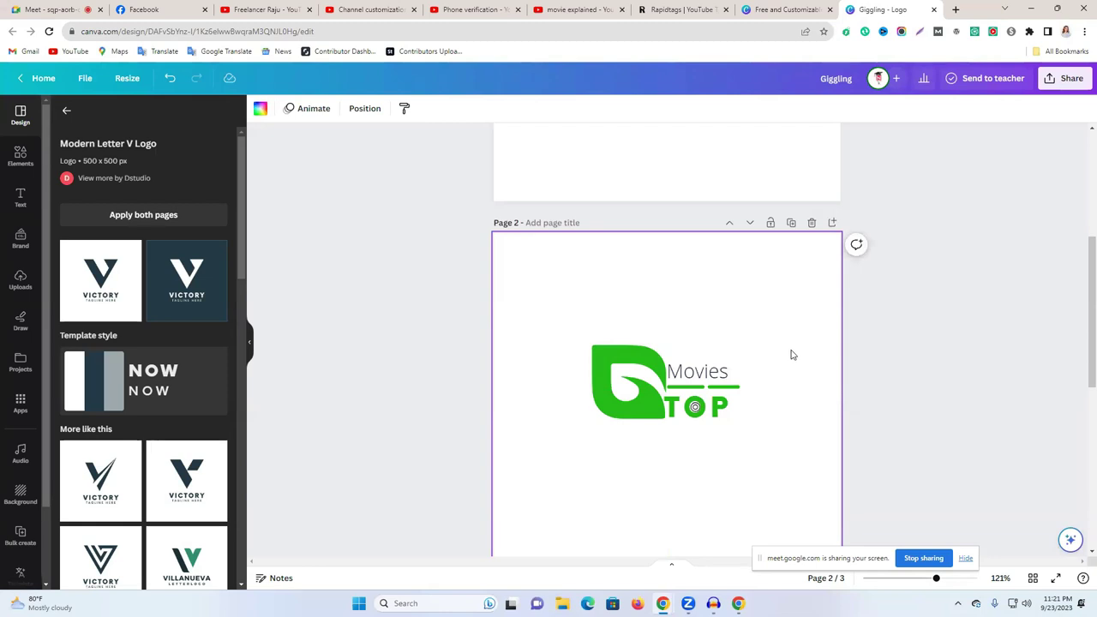
left_click(696, 370)
Make the Movies text bold with the Bold button
left_click(729, 355)
left_click(703, 364)
left_click(445, 114)
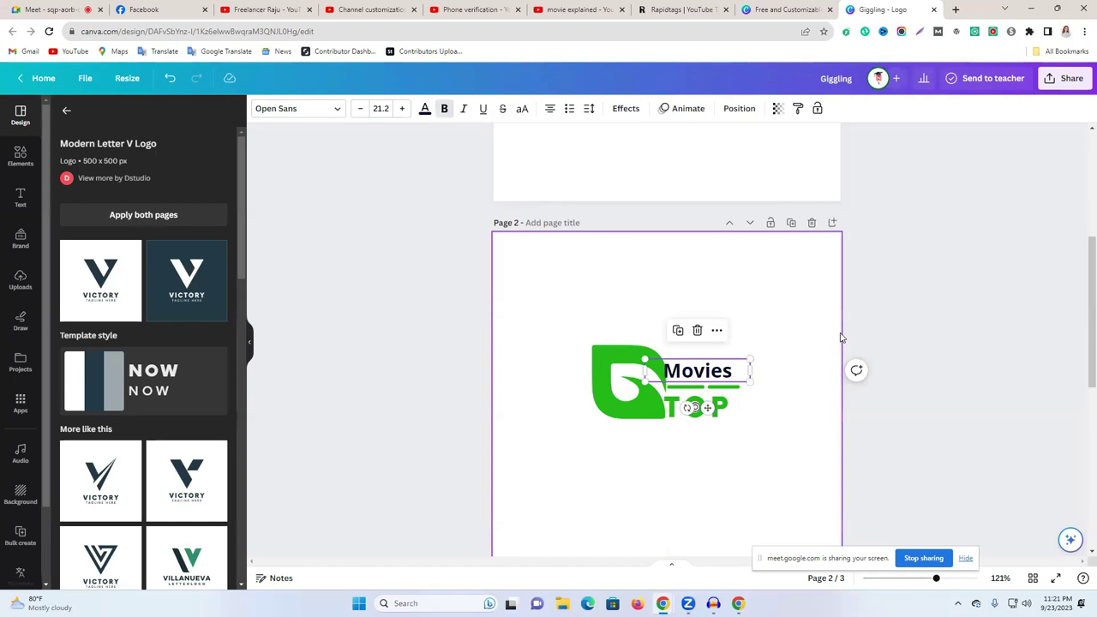
left_click(911, 331)
left_click(717, 375)
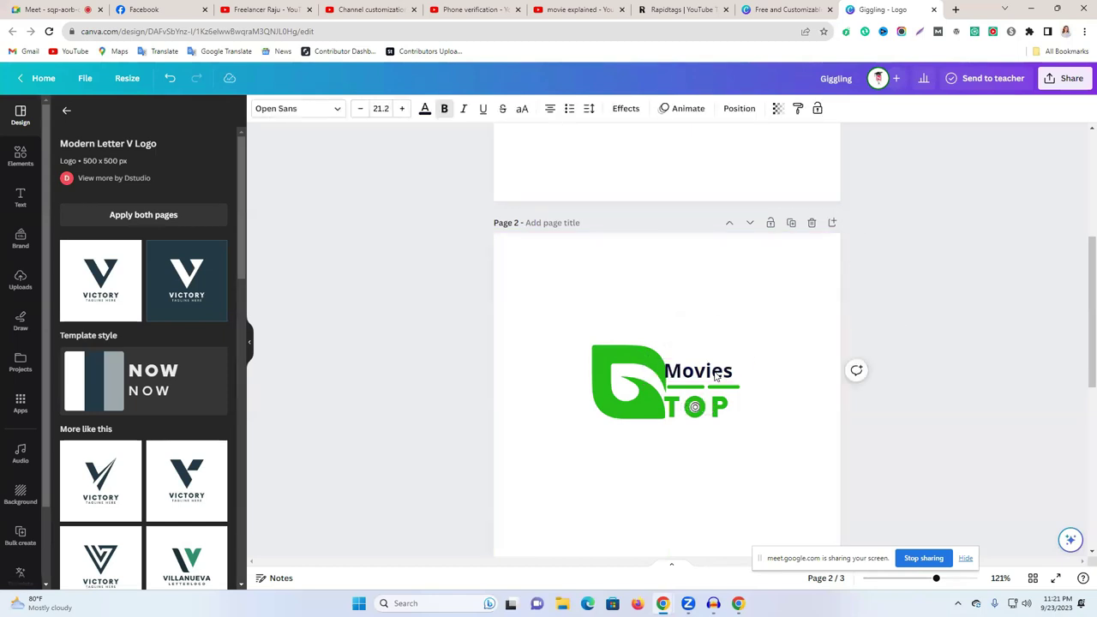
left_click(906, 314)
Scroll through the pages and browse the full Logo templates list
scroll(796, 409, "down", 3)
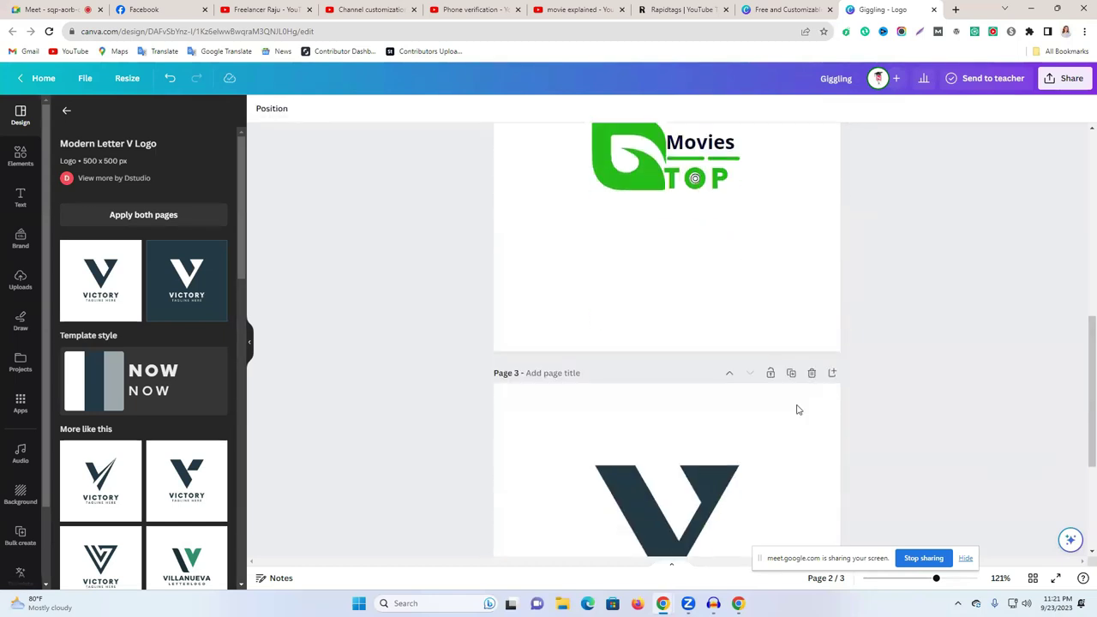
scroll(646, 446, "down", 1)
scroll(646, 445, "down", 2)
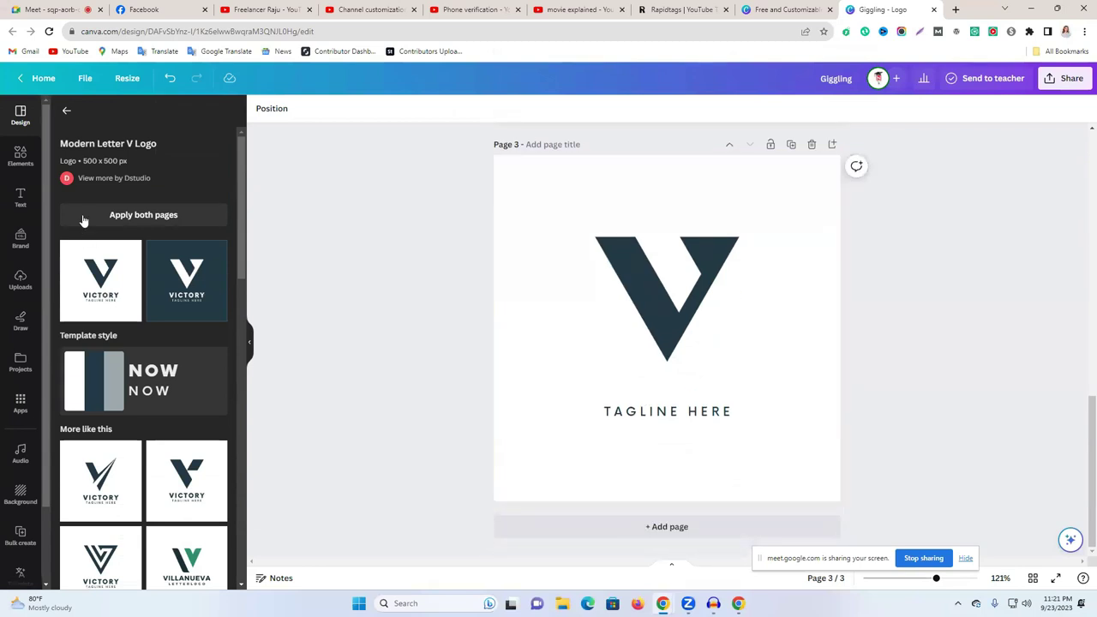
left_click(68, 113)
scroll(165, 407, "down", 5)
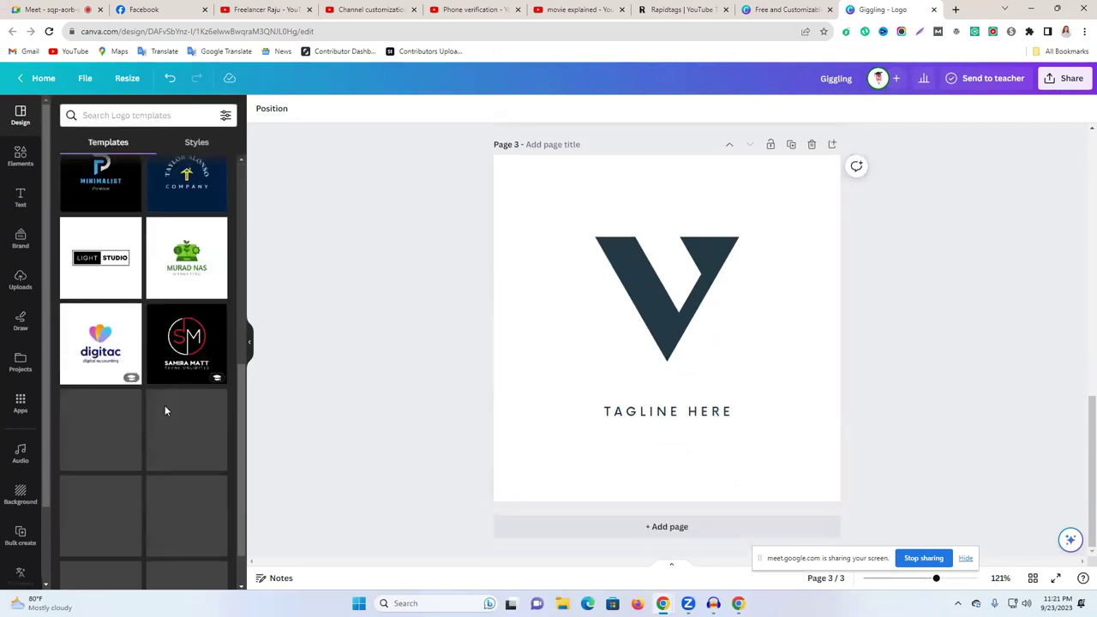
scroll(167, 410, "down", 6)
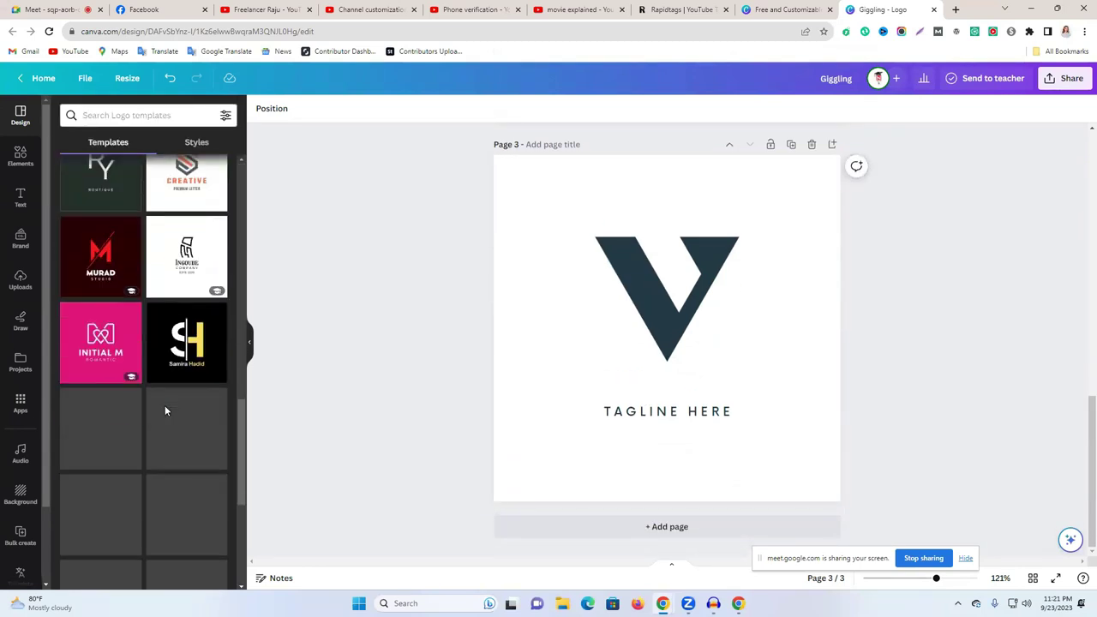
scroll(164, 405, "down", 5)
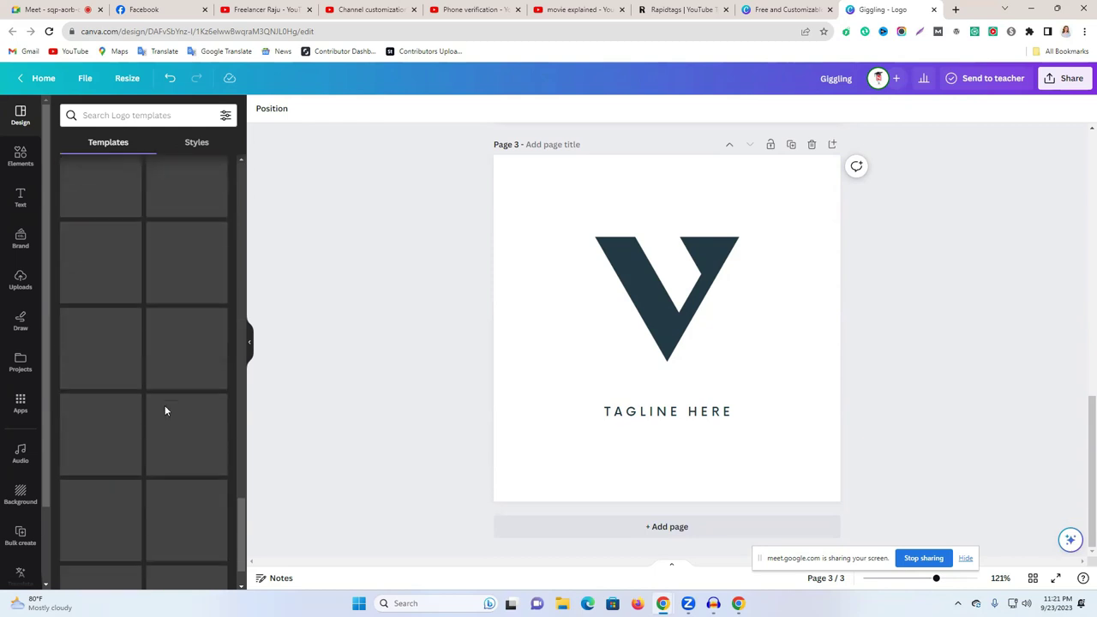
scroll(218, 454, "down", 3)
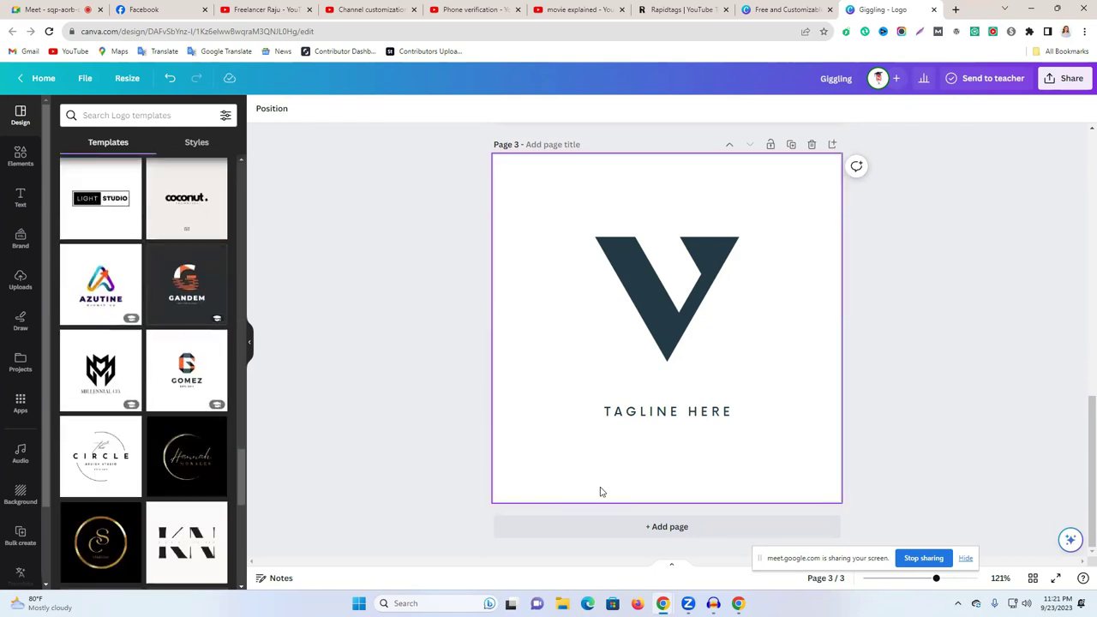
scroll(598, 456, "up", 7)
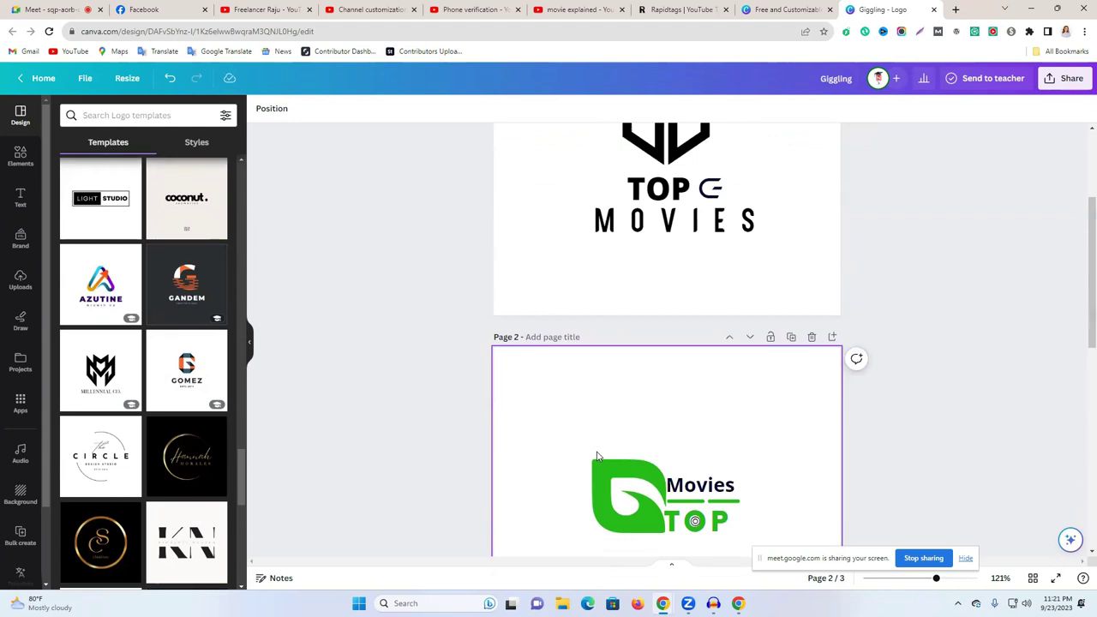
Ungroup page 1's logo, bring its TOP text to page 2 and retype it as MOVIES
scroll(595, 428, "up", 2)
left_click_drag(632, 308, 758, 459)
left_click(674, 261)
scroll(746, 443, "down", 2)
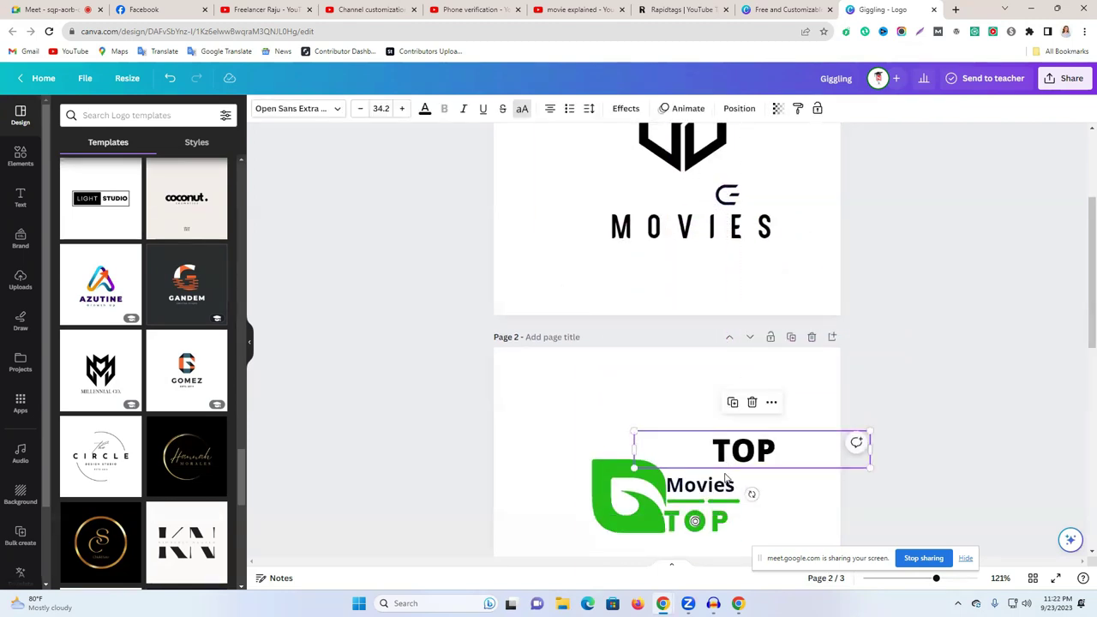
type("MOVIES")
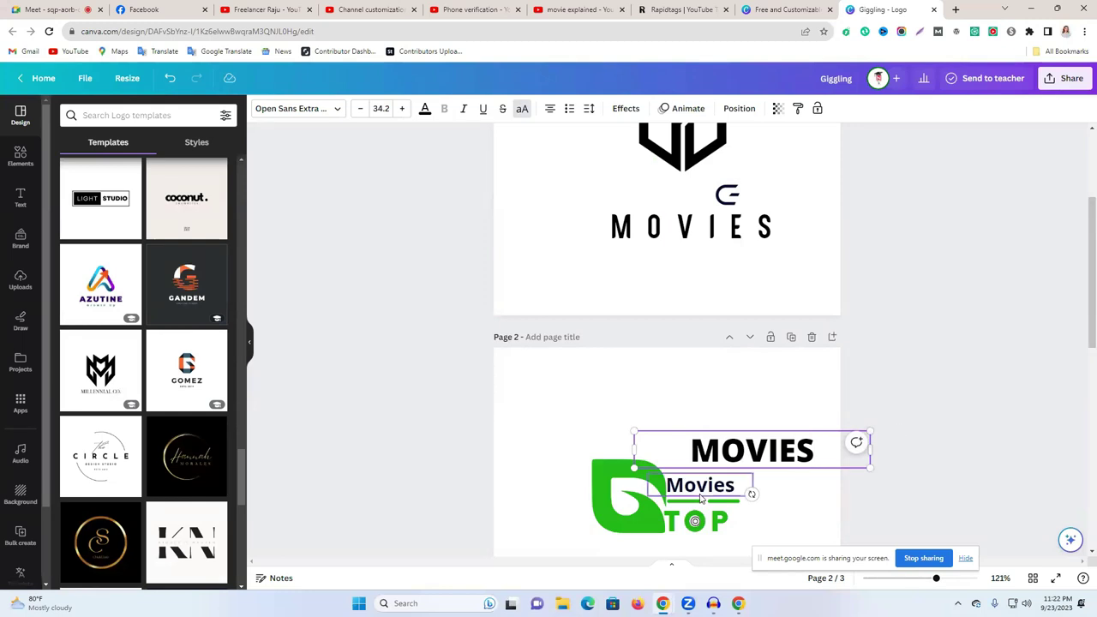
Delete the small Movies word and size MOVIES to fit beside the leaf above TOP
key("Delete")
left_click_drag(795, 450, 775, 486)
left_click_drag(848, 501, 771, 477)
left_click(950, 425)
scroll(950, 425, "down", 2)
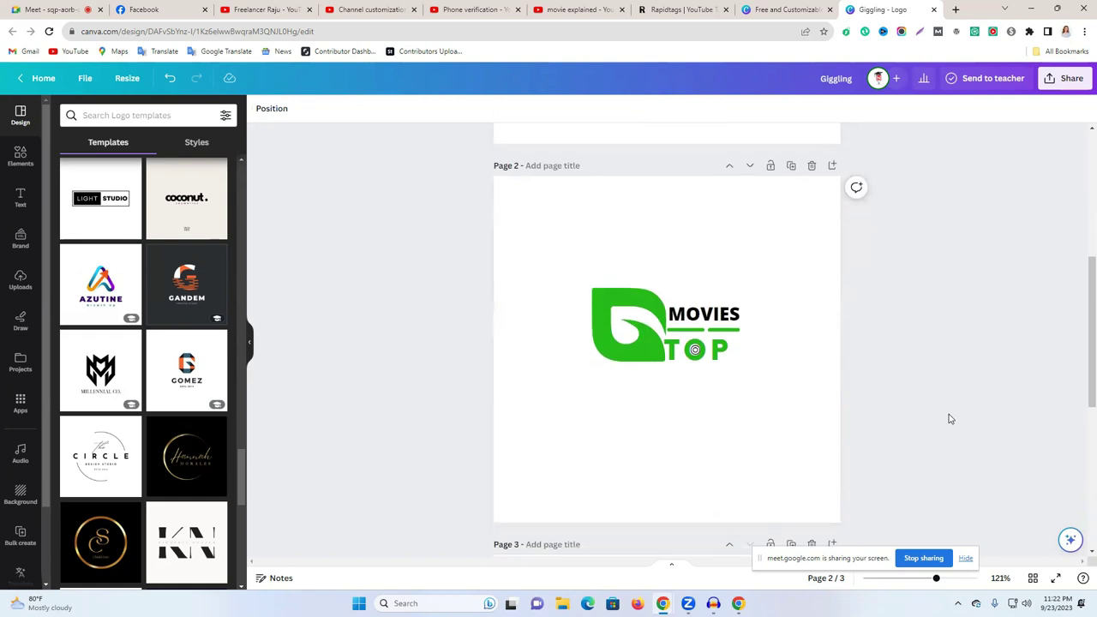
Shrink the MOVIES text slightly and nudge it into position
left_click(724, 315)
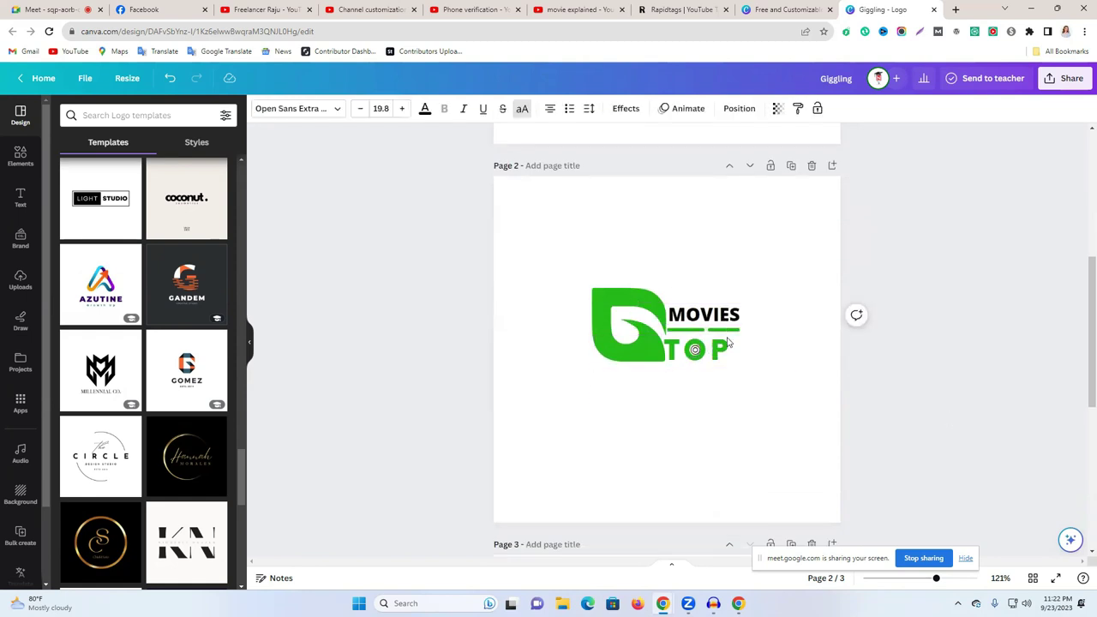
left_click(722, 331)
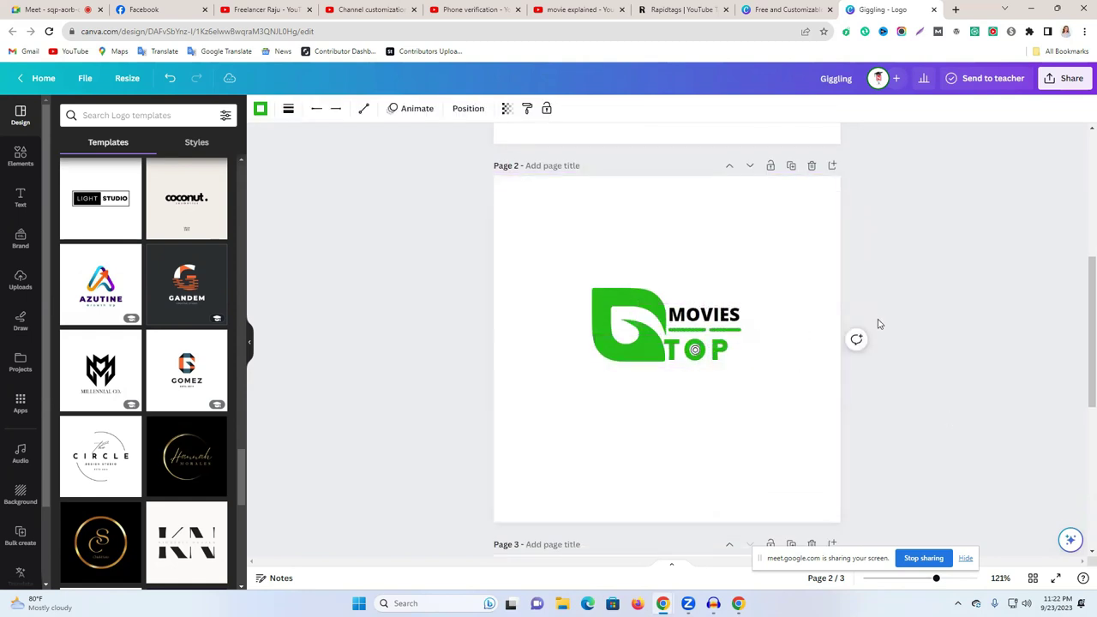
left_click(708, 356)
left_click(695, 303)
left_click(728, 314)
left_click_drag(773, 304, 718, 316)
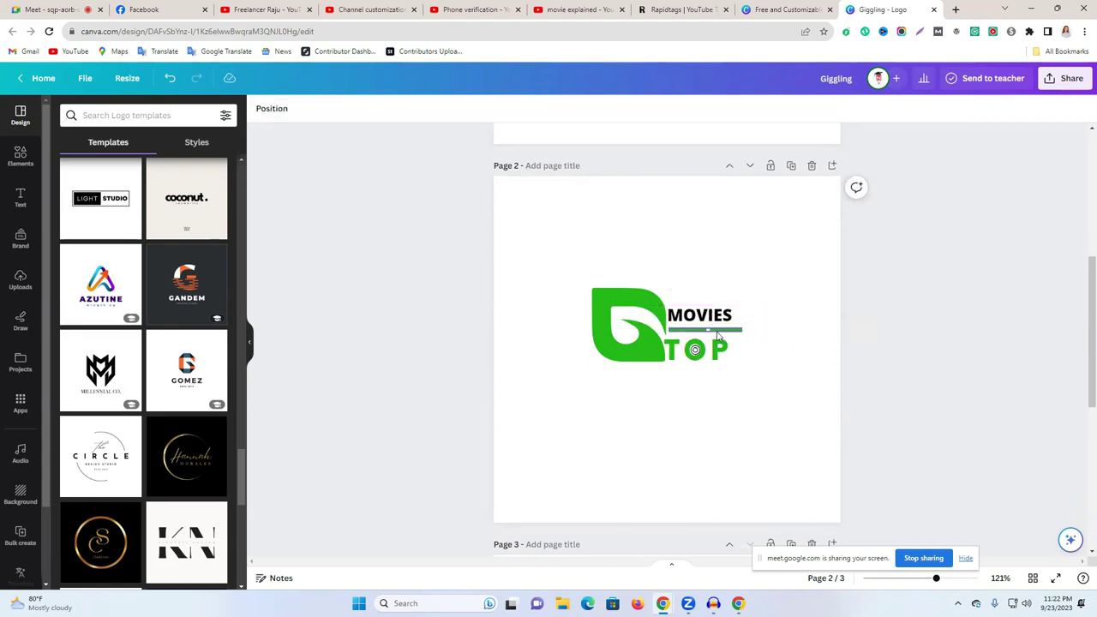
Select the green divider line and resize it
left_click(745, 334)
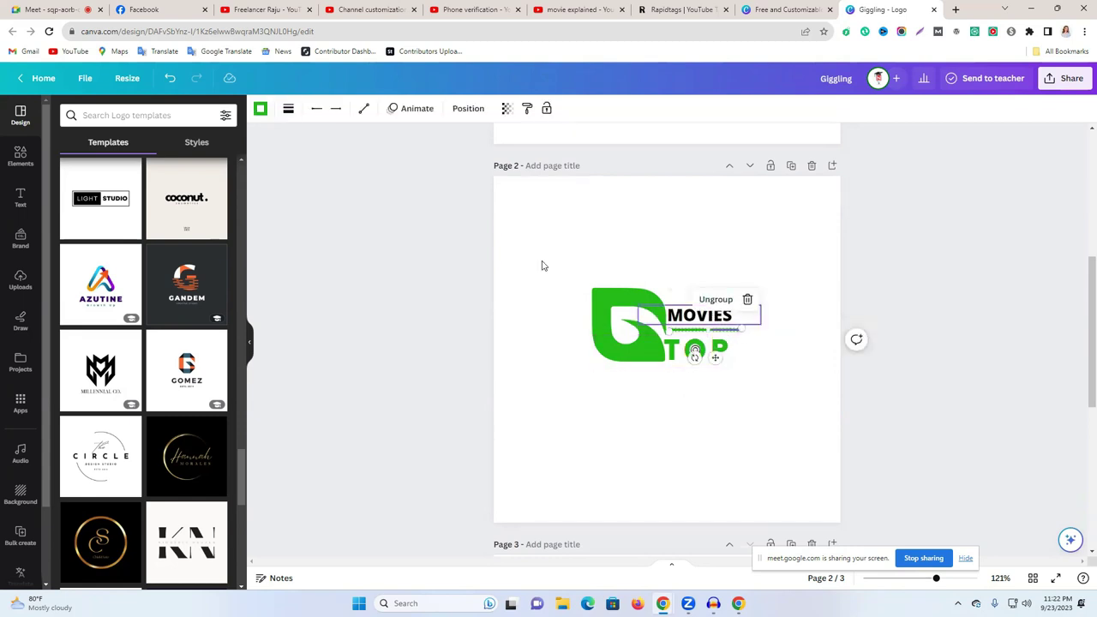
left_click(351, 200)
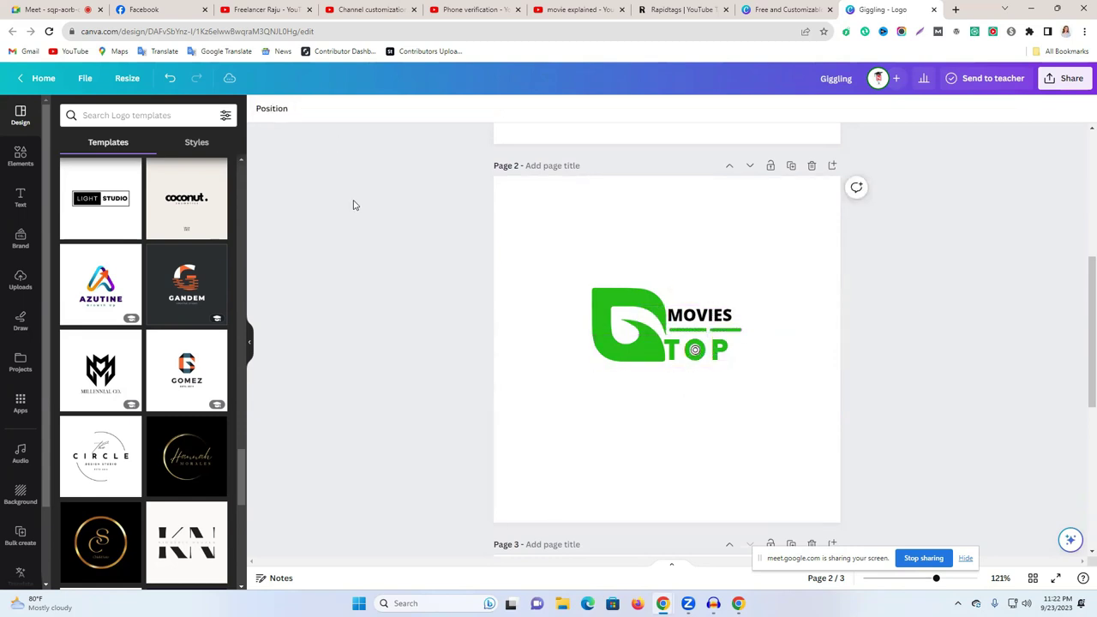
left_click(709, 333)
left_click(792, 317)
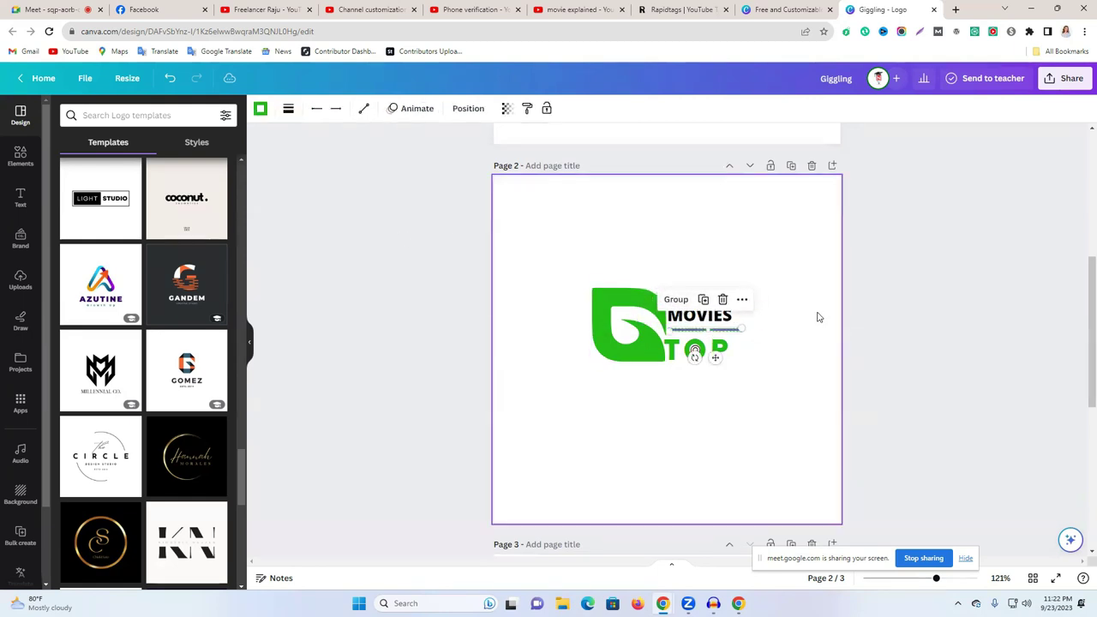
left_click(699, 333)
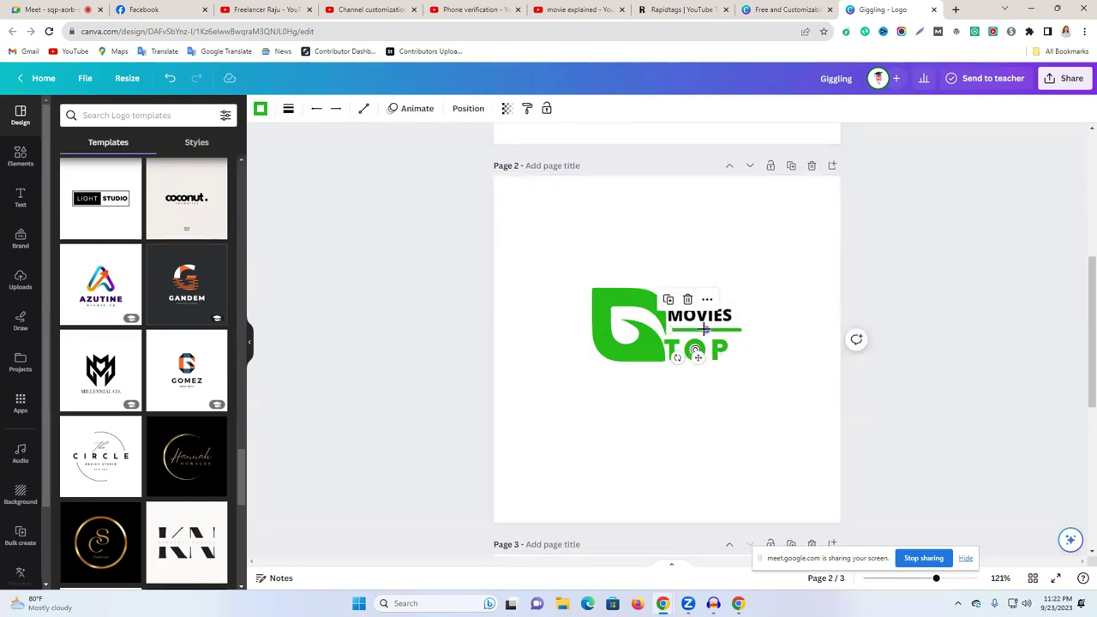
left_click_drag(704, 329, 606, 455)
Move MOVIES off the page and delete both green divider lines
left_click(783, 297)
left_click(770, 270)
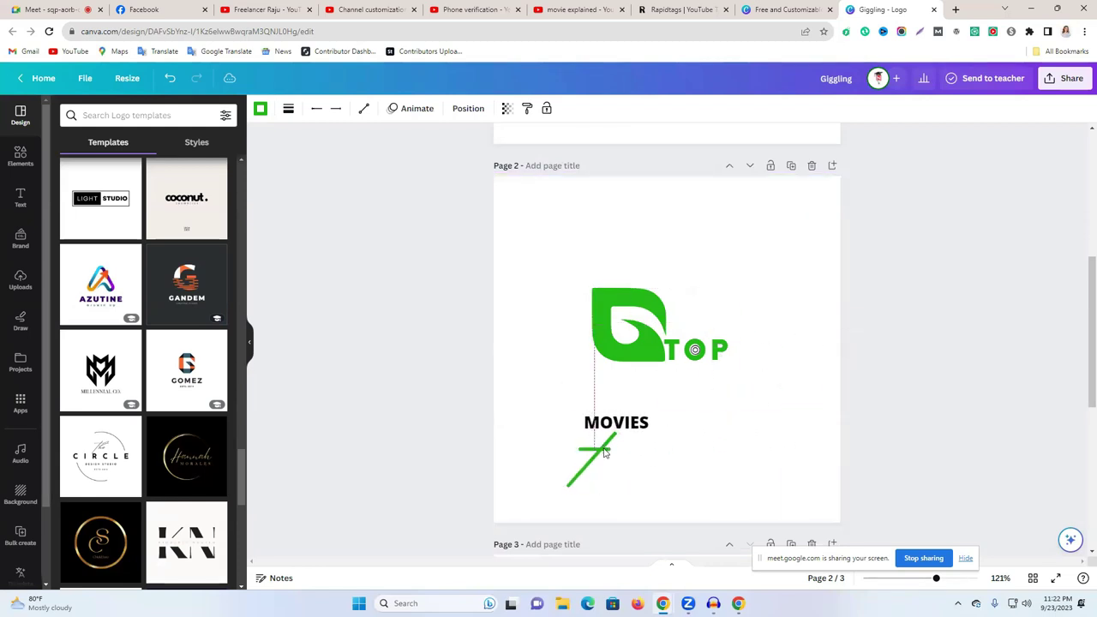
left_click_drag(649, 423, 704, 451)
double_click(707, 453)
left_click(766, 414)
left_click_drag(677, 451, 628, 496)
key("Delete")
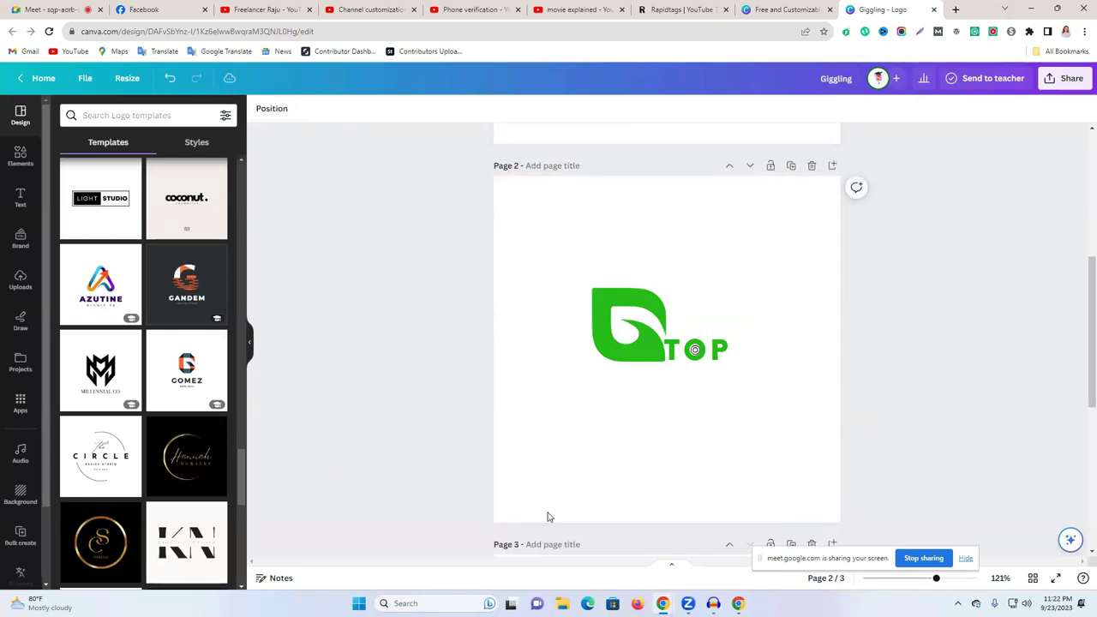
scroll(685, 428, "up", 2)
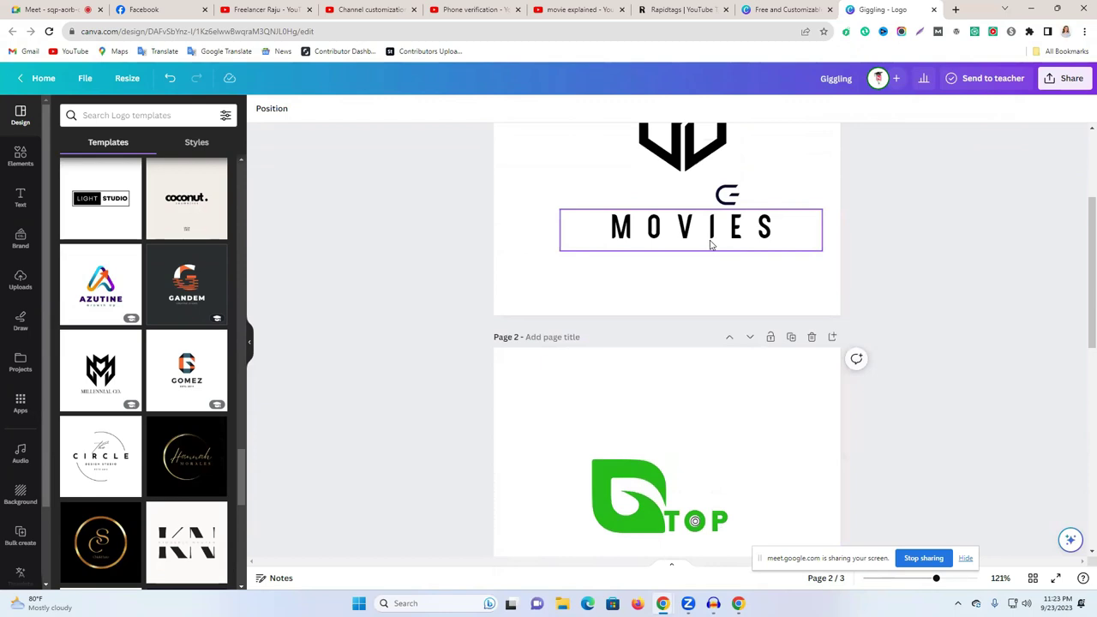
Drag page 1's spaced-out MOVIES onto page 2, shrink it to 14.5, and place it under TOP
left_click(709, 244)
left_click_drag(709, 244, 736, 486)
scroll(882, 471, "down", 1)
left_click_drag(891, 448, 691, 488)
left_click(891, 405)
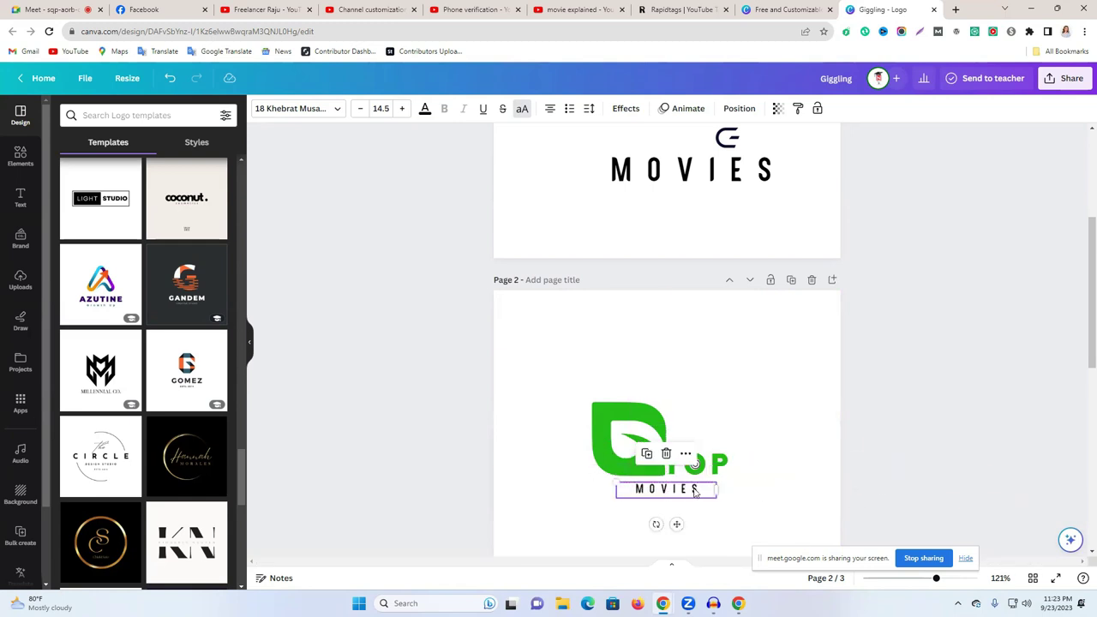
Try the Coronet Bold font on MOVIES and preview the logo
left_click(283, 109)
scroll(176, 436, "down", 5)
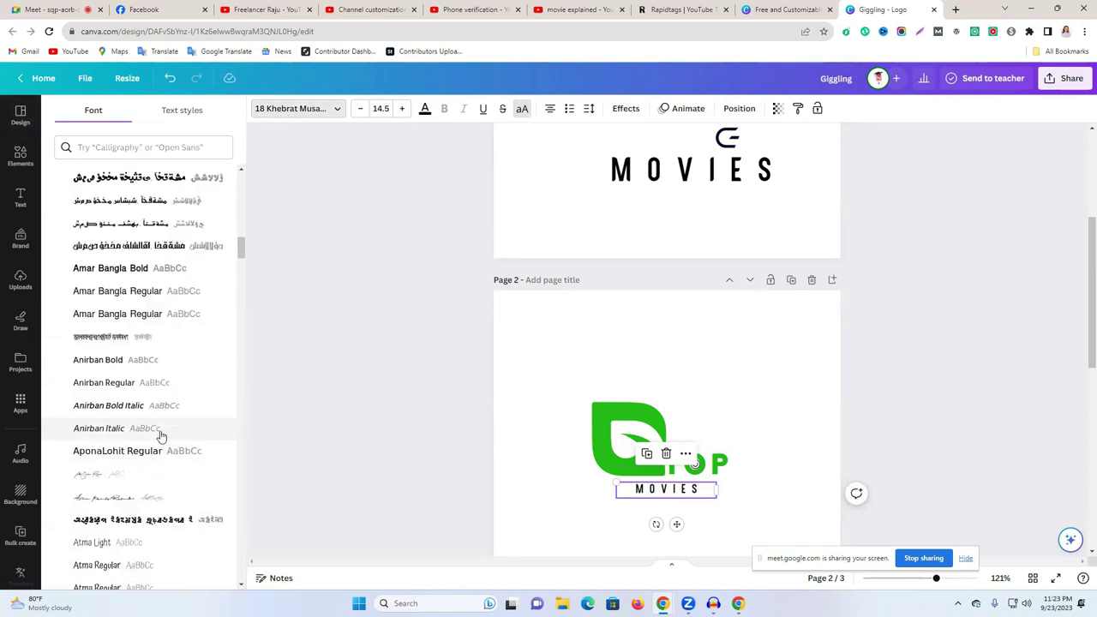
scroll(139, 562, "down", 3)
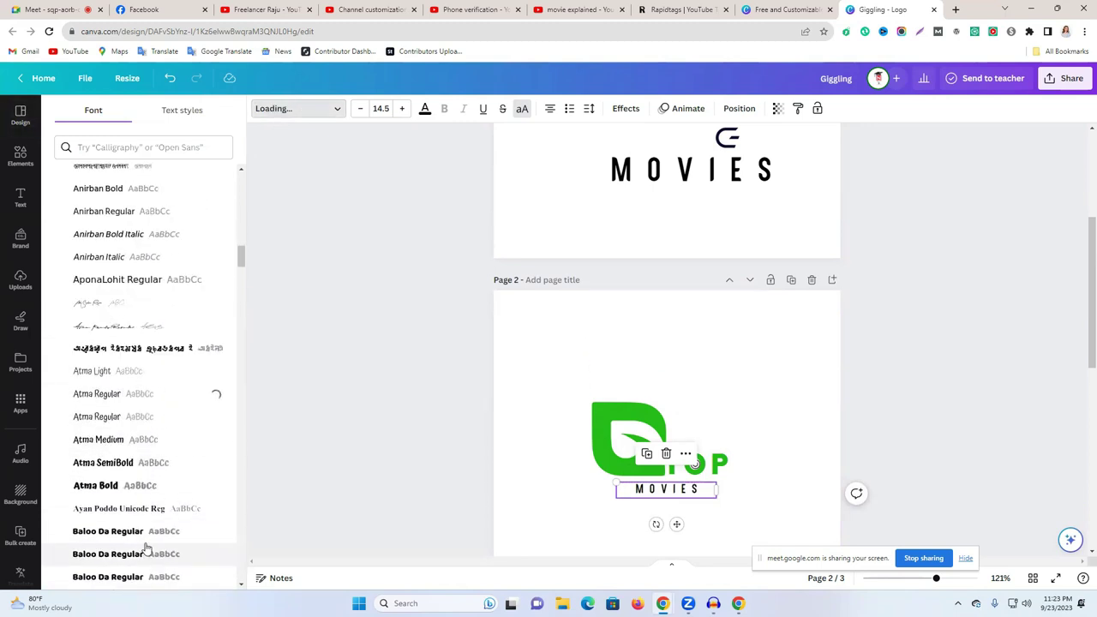
scroll(149, 526, "down", 1)
scroll(150, 514, "down", 10)
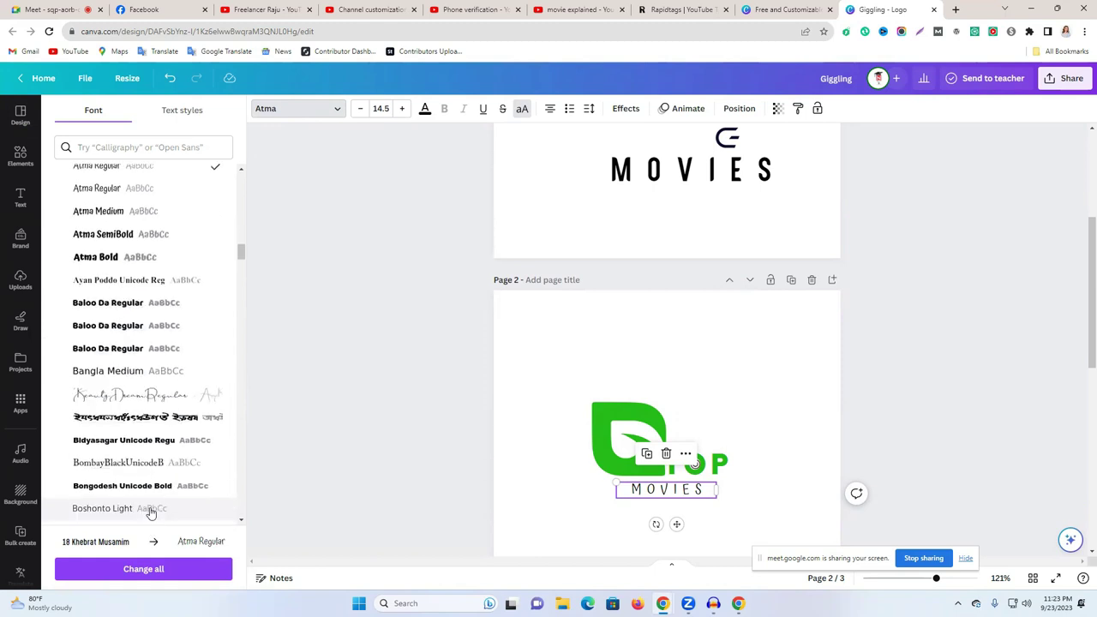
left_click(132, 414)
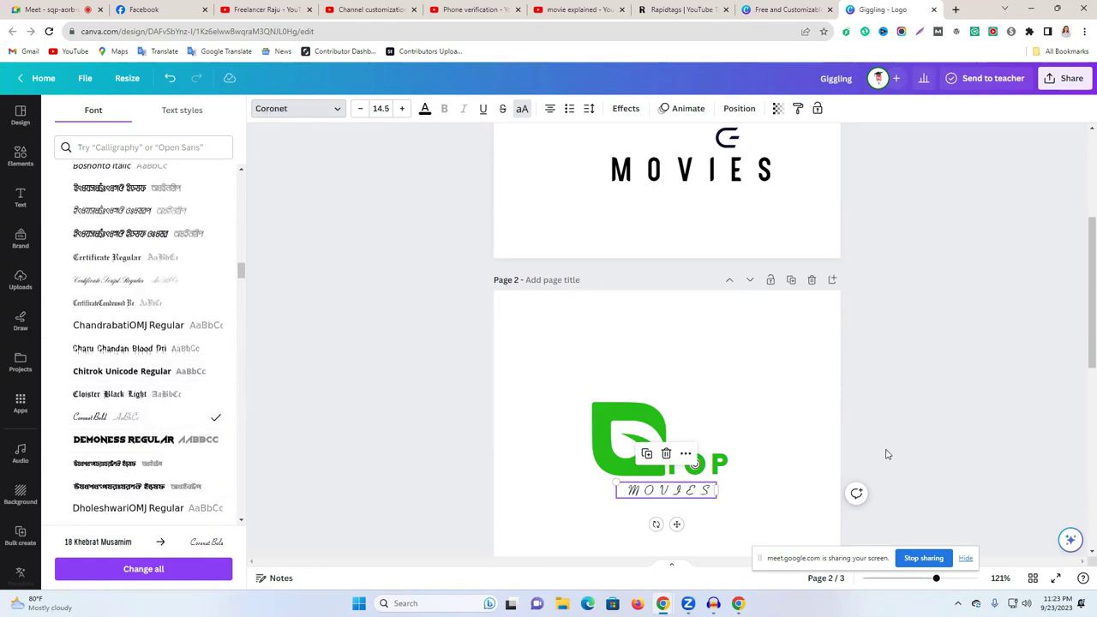
left_click(882, 439)
scroll(749, 455, "down", 1)
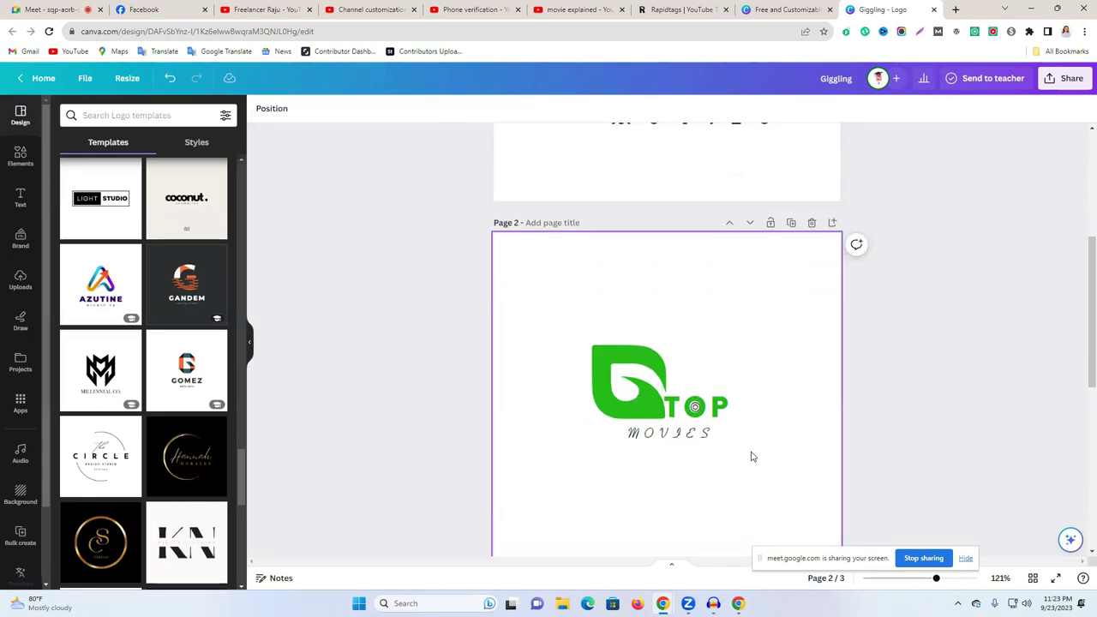
double_click(677, 433)
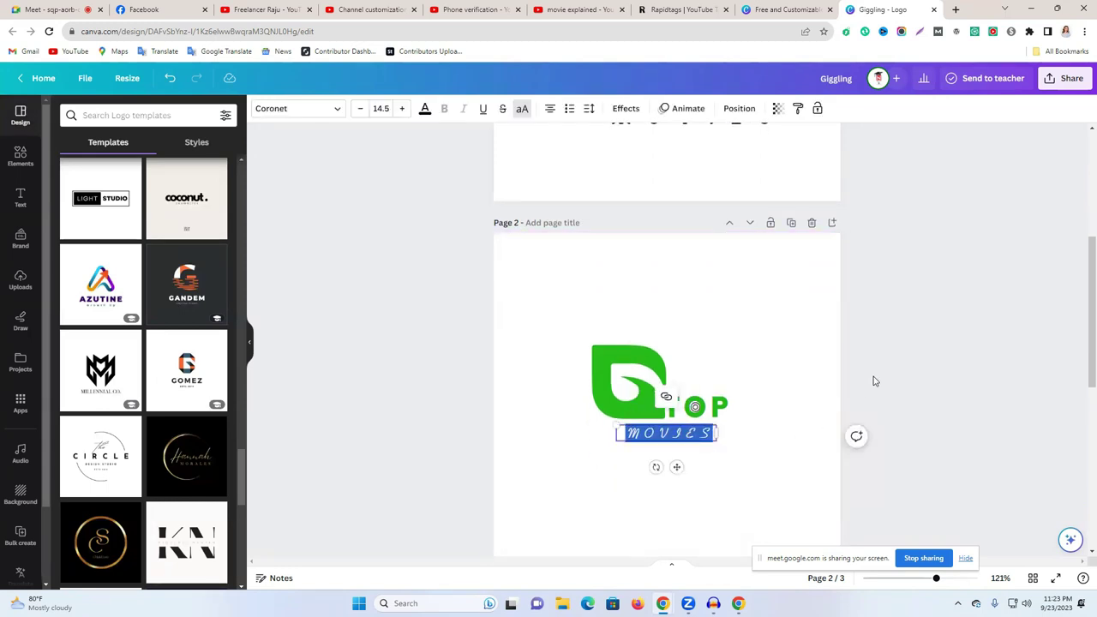
left_click(709, 380)
left_click(645, 444)
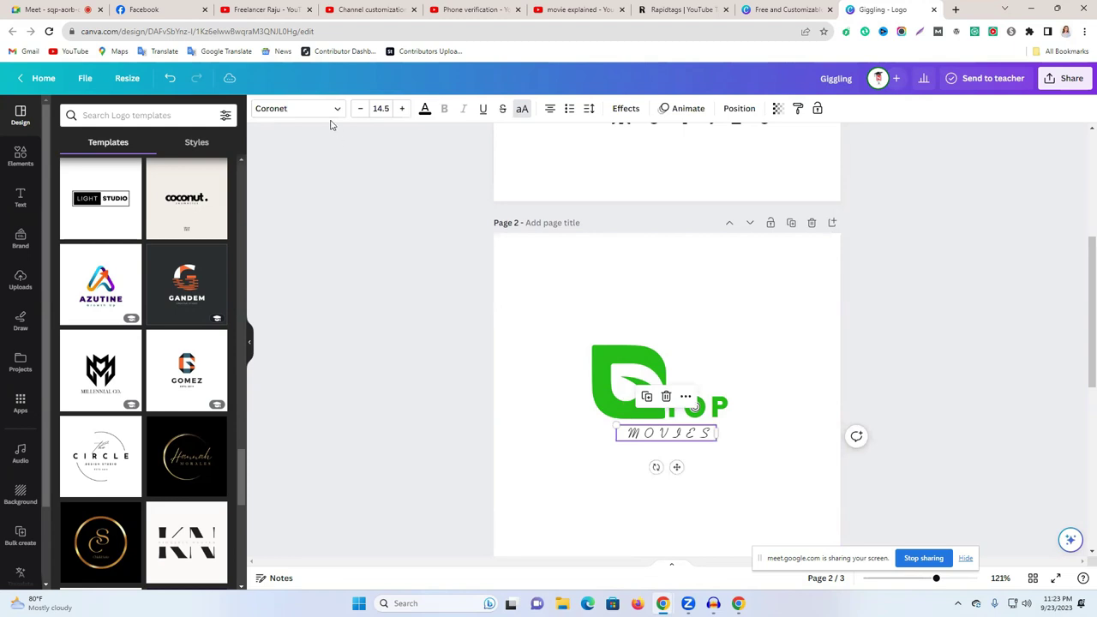
Search fonts for 'lon', apply LONDON to MOVIES, and widen its text box to one line
left_click(301, 108)
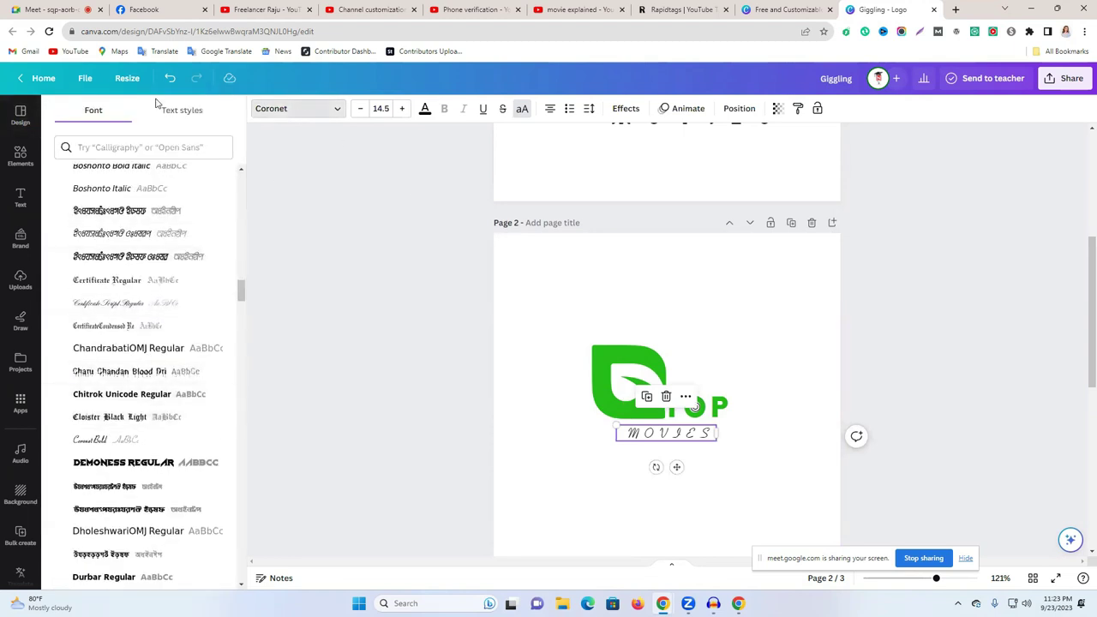
left_click(147, 151)
type("l")
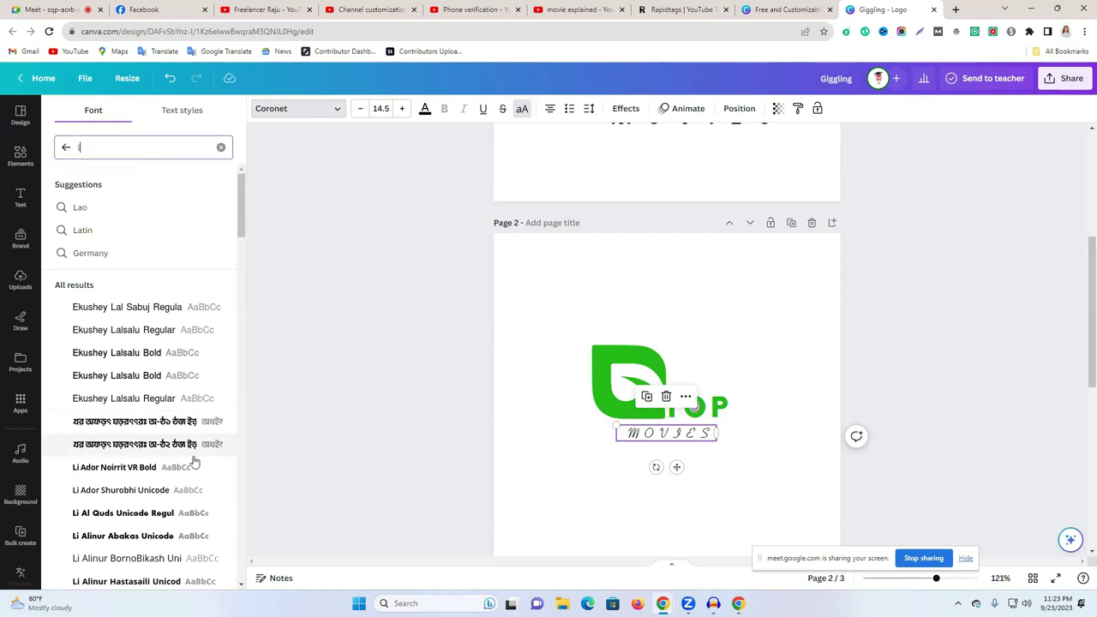
scroll(193, 460, "down", 10)
scroll(190, 462, "down", 3)
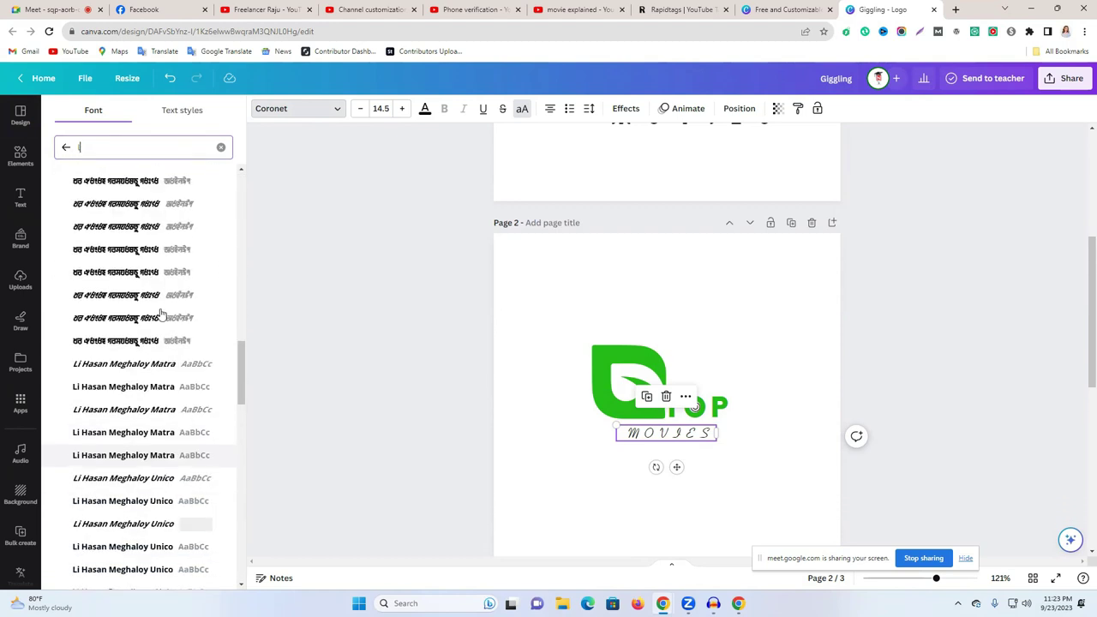
type("on")
key("Return")
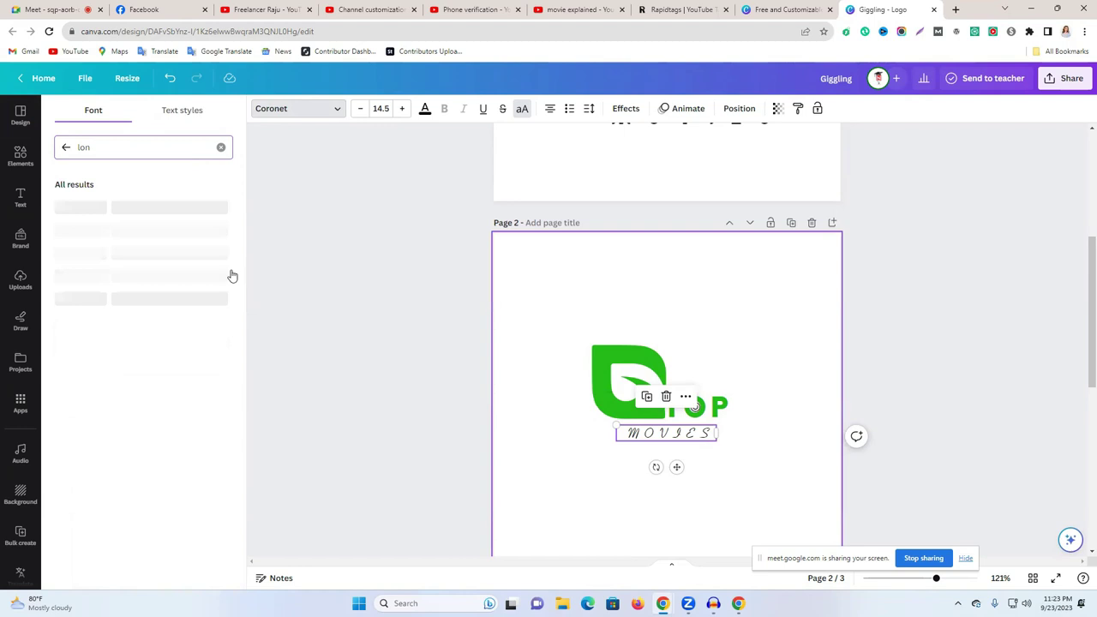
left_click(118, 259)
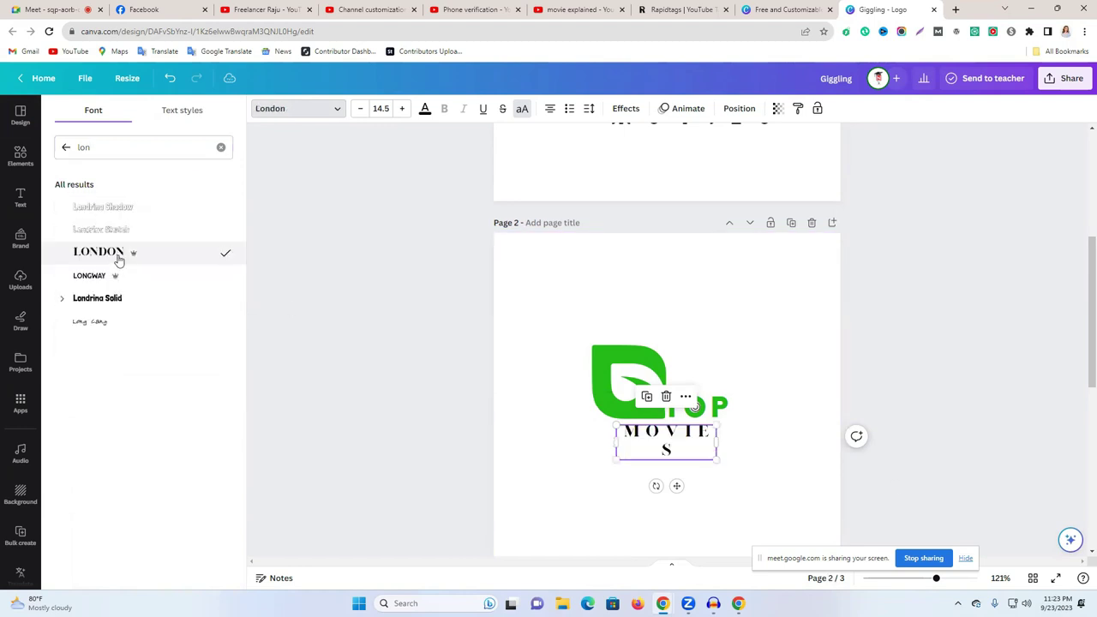
left_click_drag(718, 443, 746, 449)
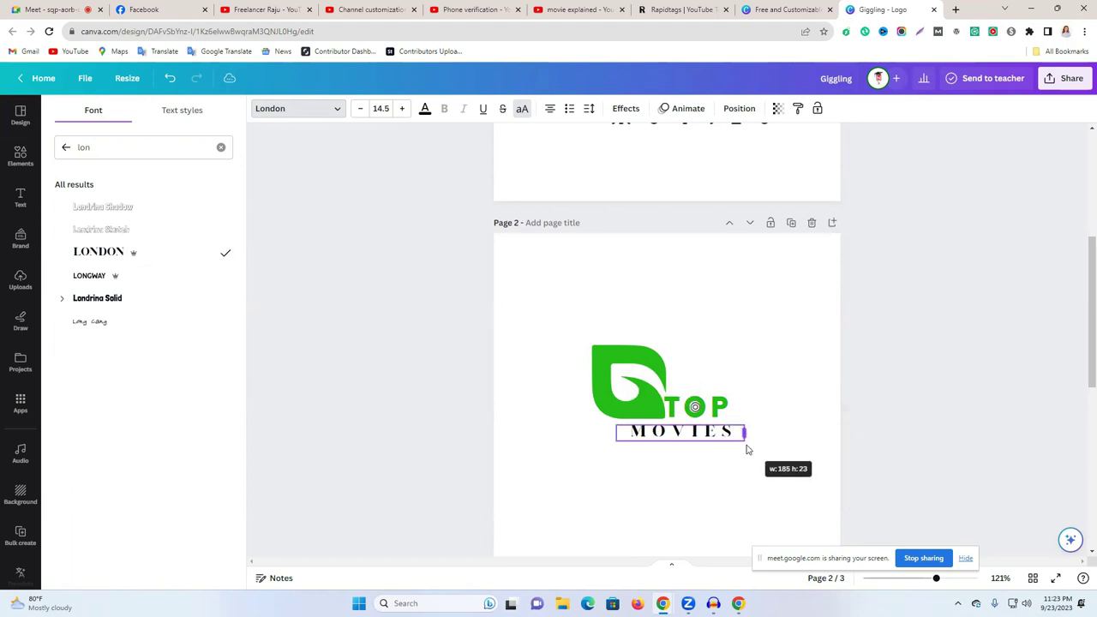
left_click(884, 351)
Switch MOVIES to the Longway font from the 'lon' search results
left_click(701, 435)
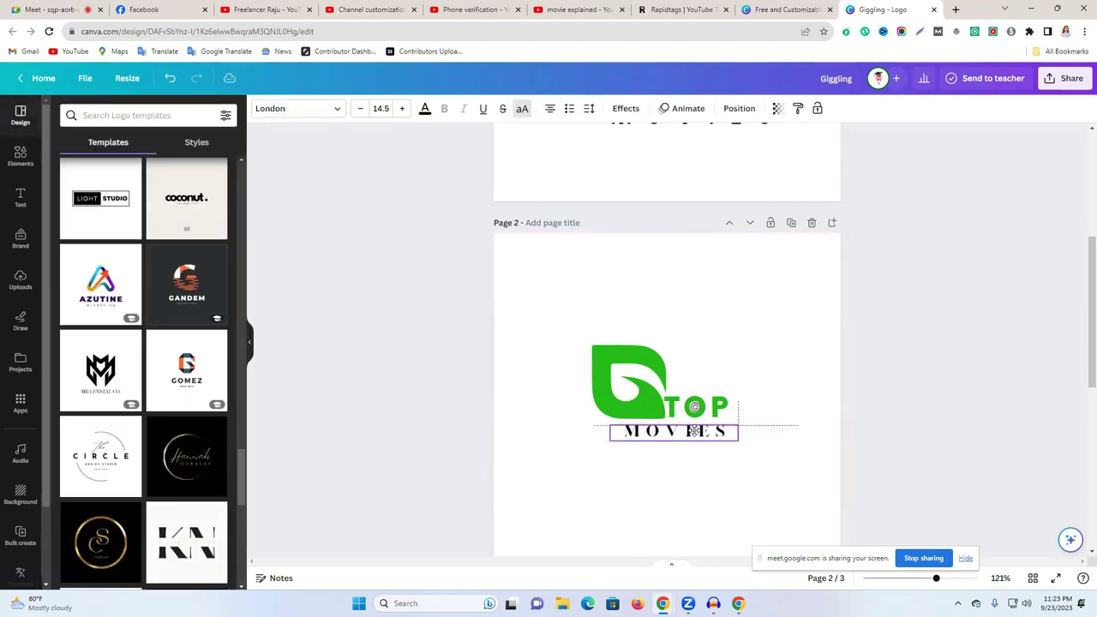
left_click(925, 372)
left_click(702, 433)
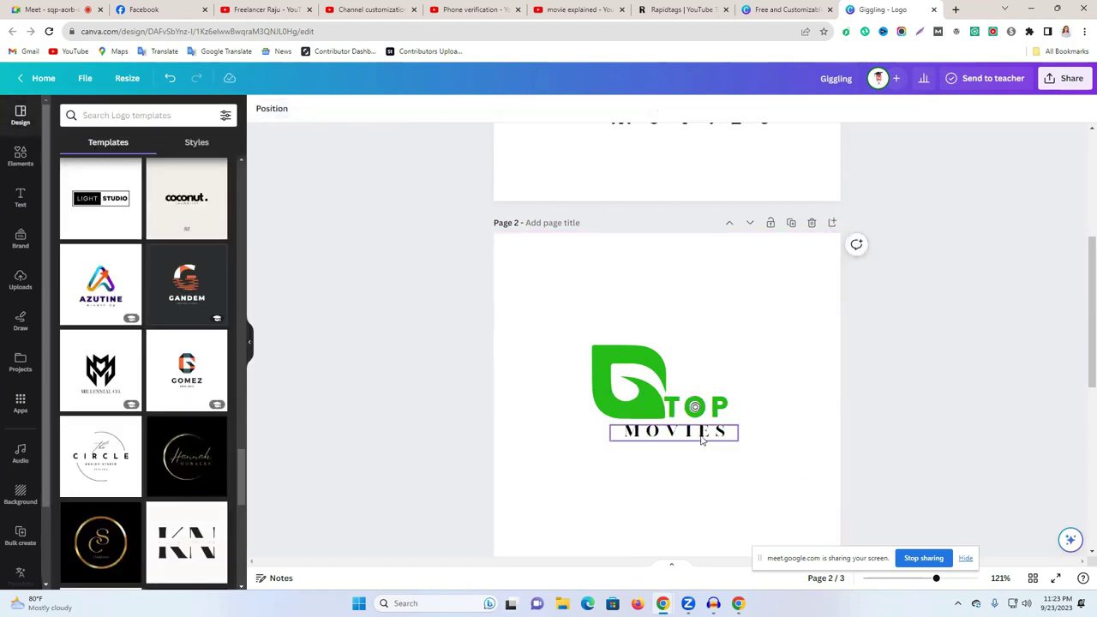
left_click(295, 109)
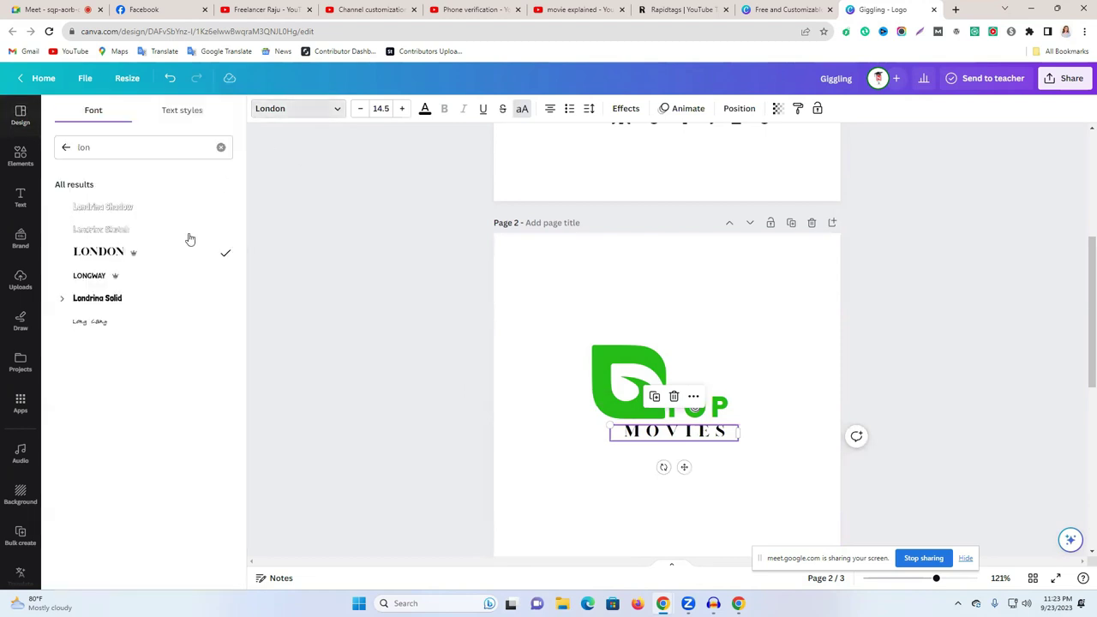
left_click(130, 281)
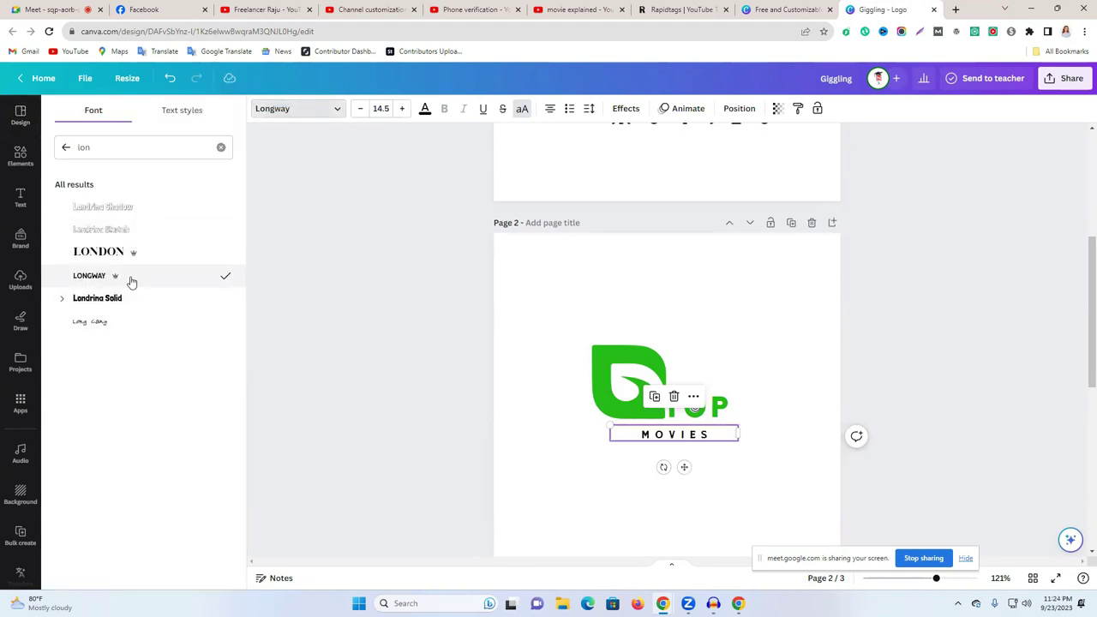
left_click(66, 146)
Try Galada, FN Sharif Shadhin and KalindiOMJ on MOVIES, then settle on Li Alinur Tarunya Unicode
scroll(100, 267, "down", 4)
scroll(160, 364, "down", 5)
scroll(146, 459, "down", 3)
left_click(126, 440)
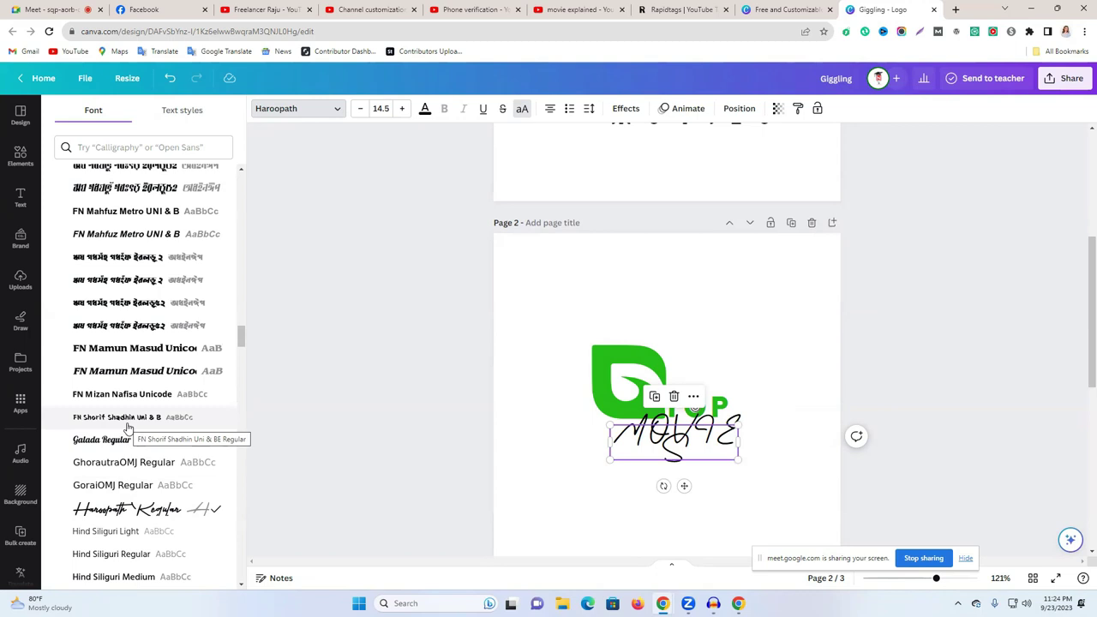
left_click(133, 420)
scroll(142, 446, "down", 3)
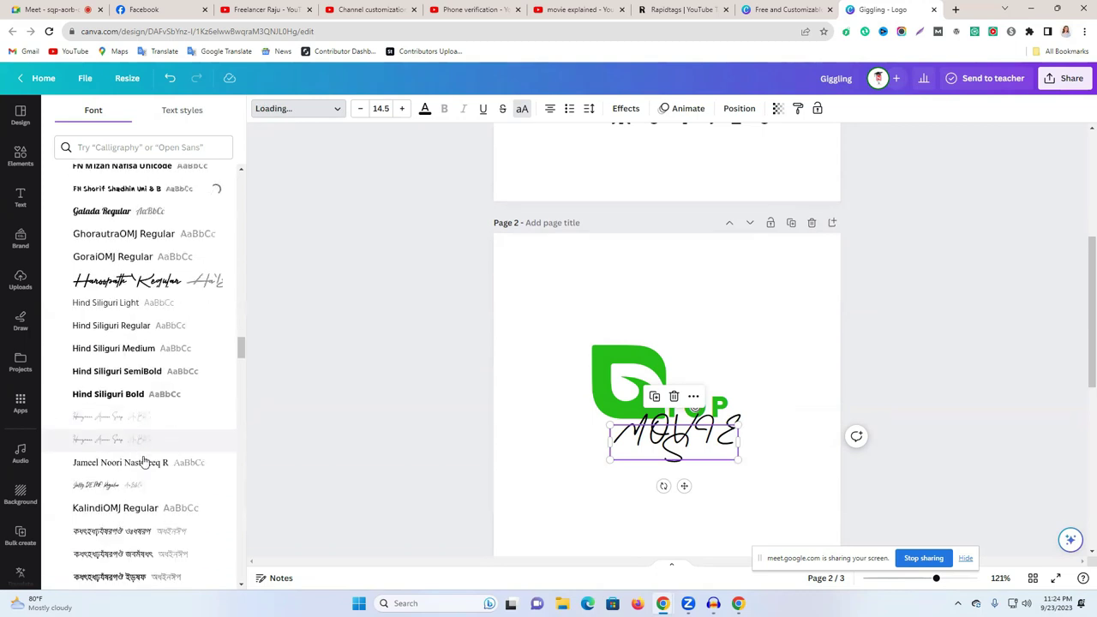
left_click(123, 512)
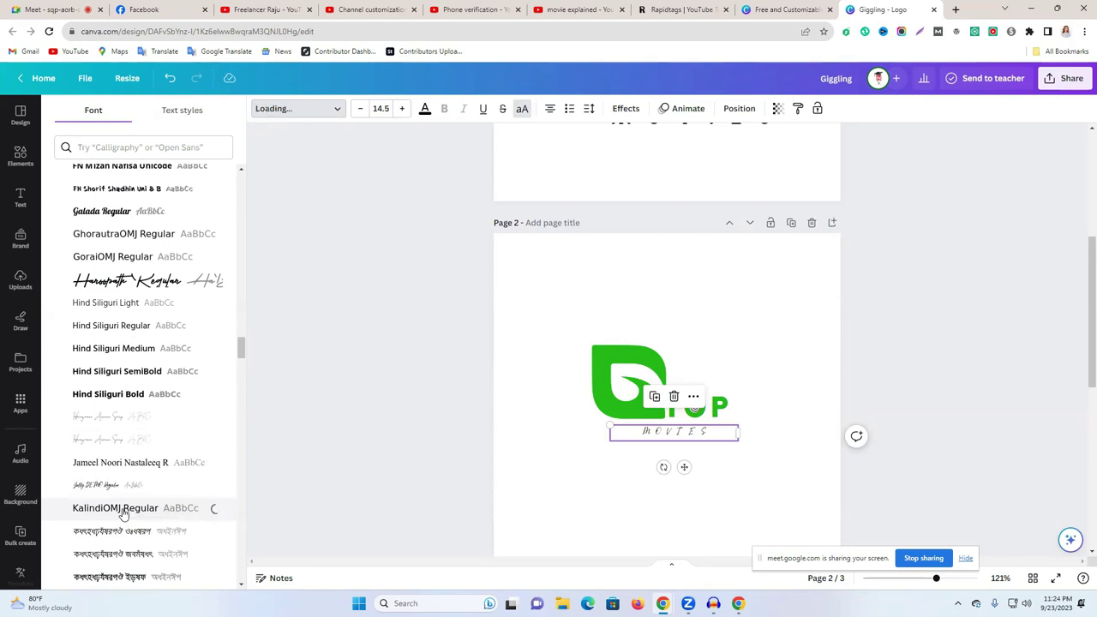
scroll(127, 511, "down", 5)
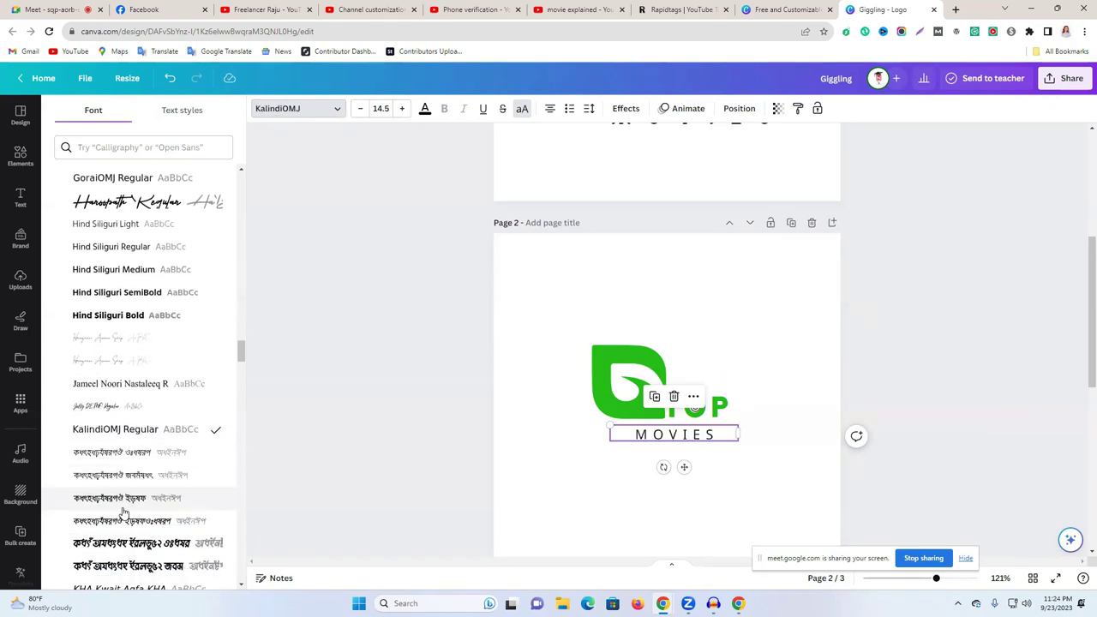
scroll(128, 511, "down", 3)
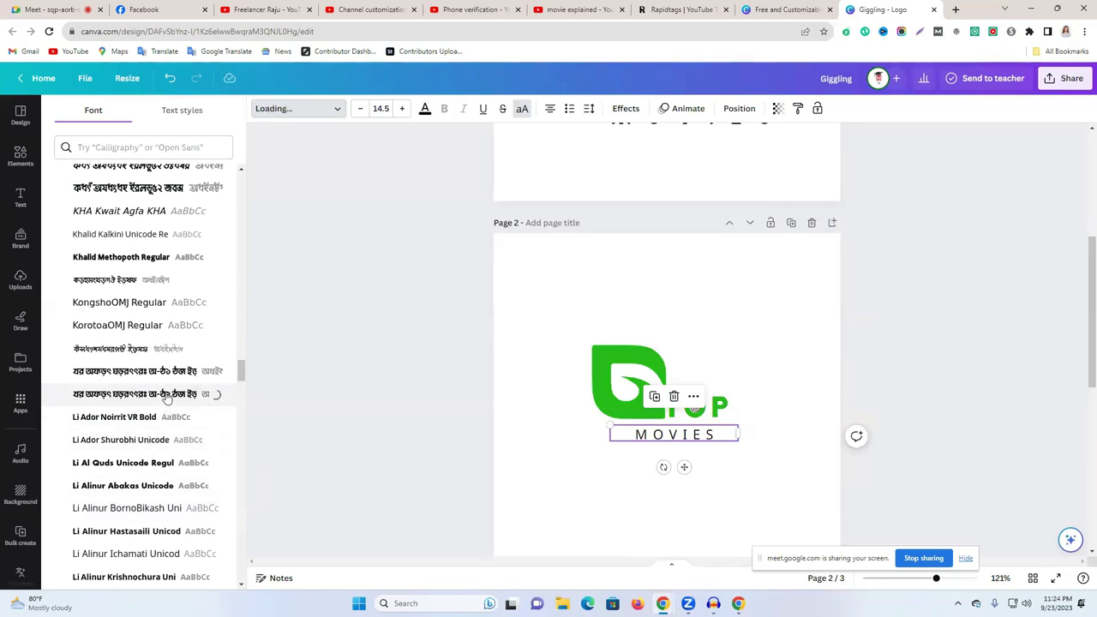
scroll(167, 397, "down", 4)
left_click(137, 531)
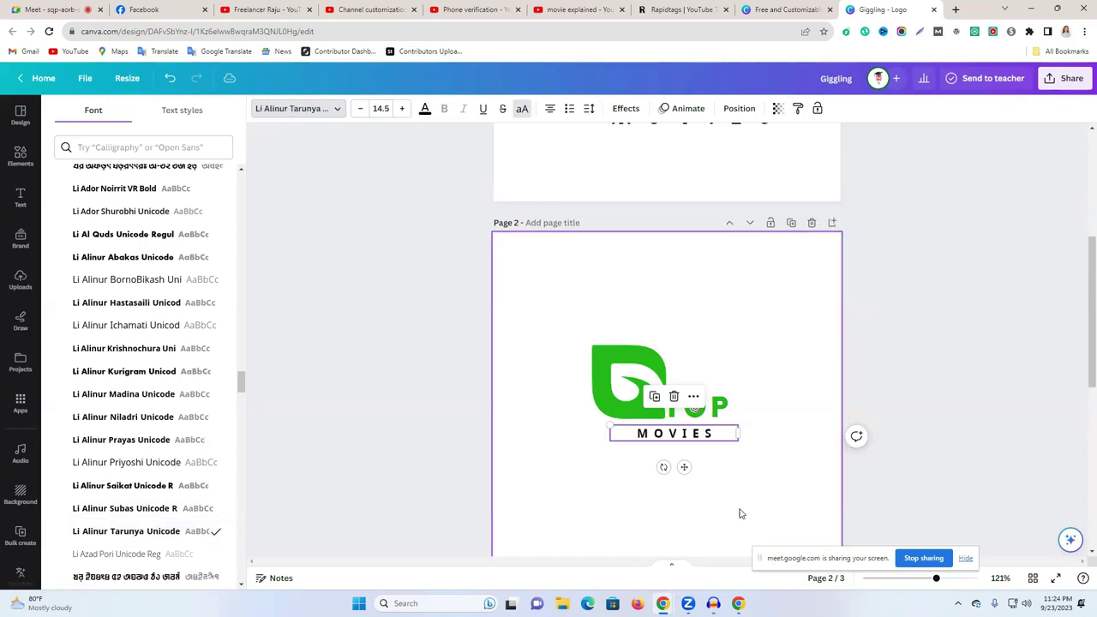
Nudge MOVIES lower under TOP, copy the word, and open a new browser tab
left_click_drag(683, 437, 679, 456)
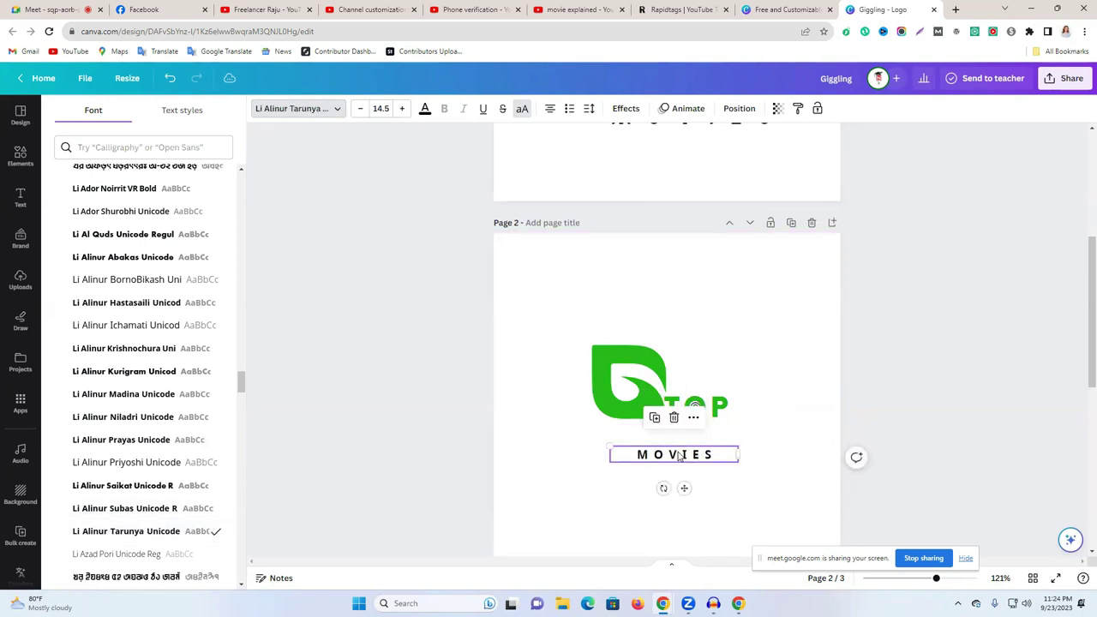
double_click(679, 454)
right_click(678, 454)
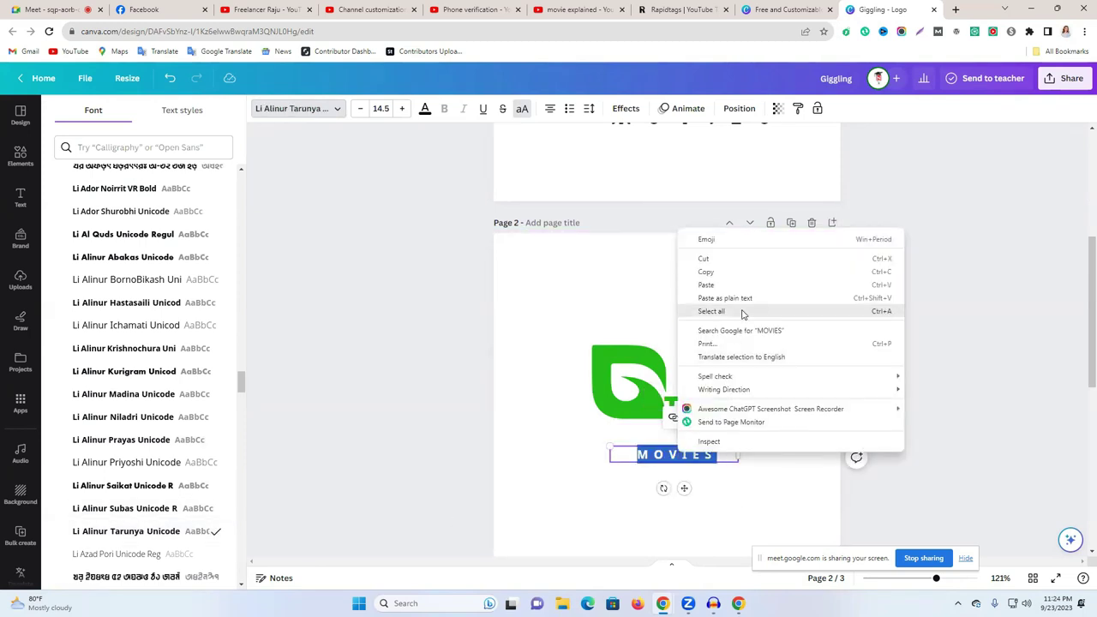
left_click(754, 274)
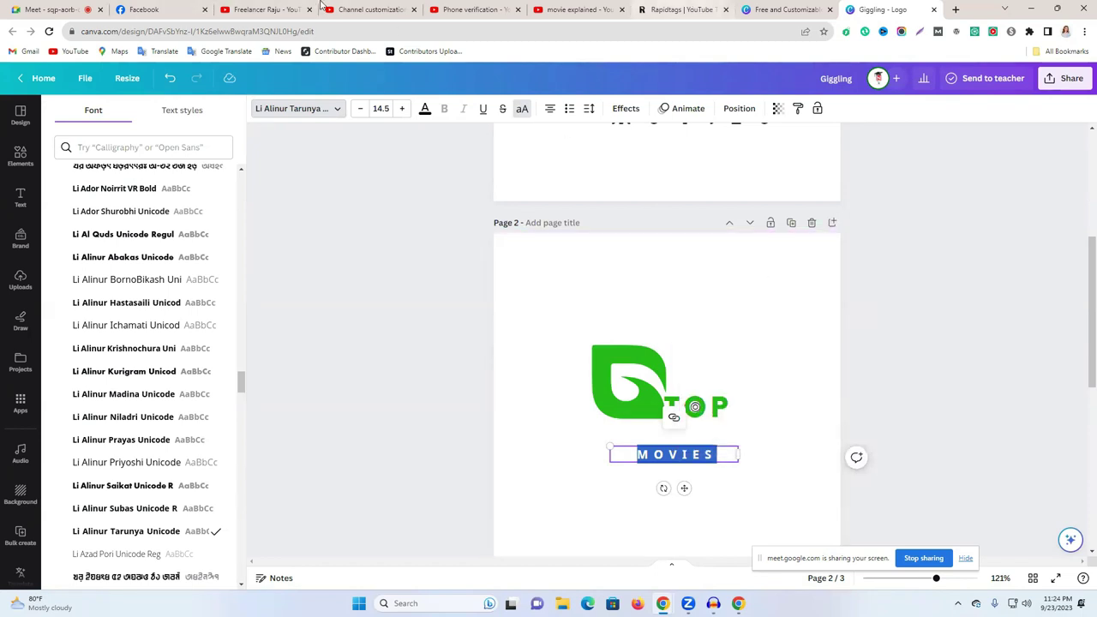
left_click(957, 9)
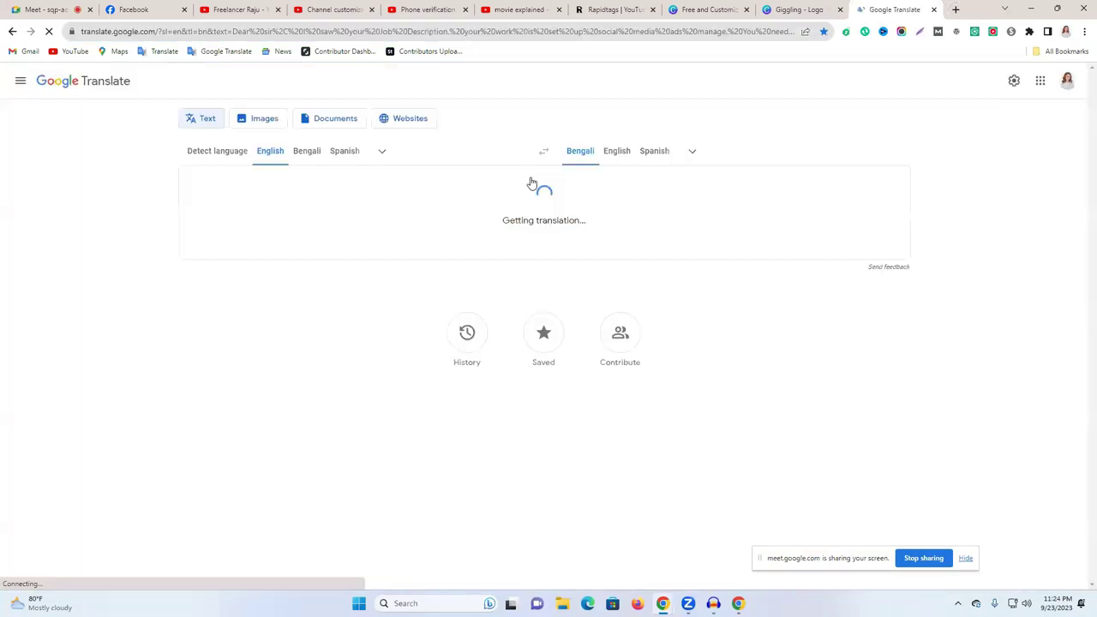
Paste Movies into Google Translate with Bengali as source and copy its Bengali spelling
left_click(522, 183)
key("ctrl+v")
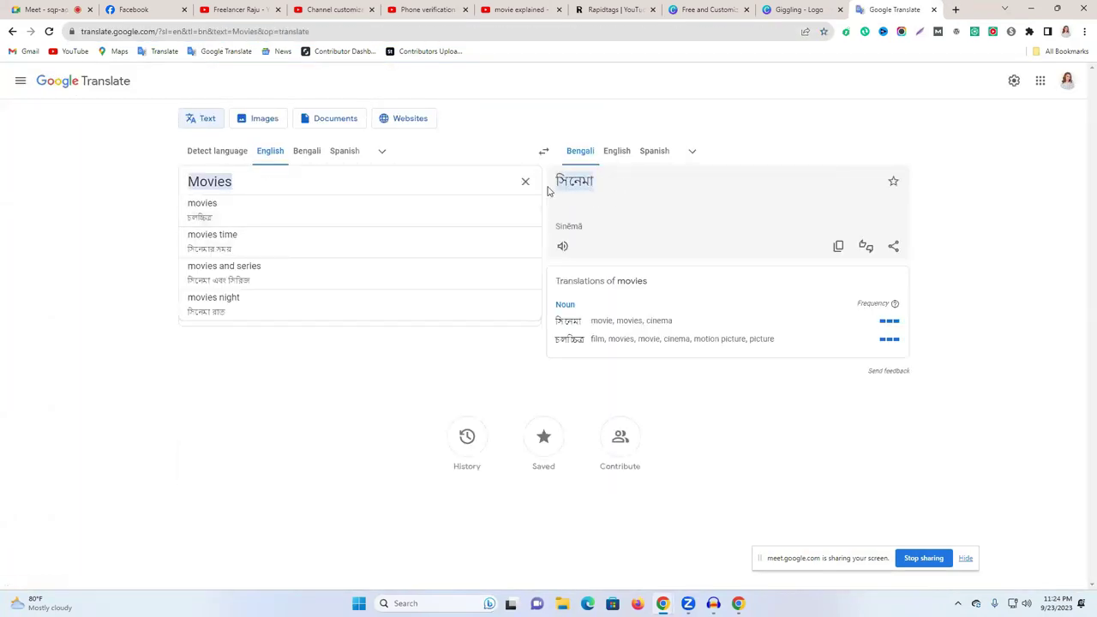
left_click(304, 151)
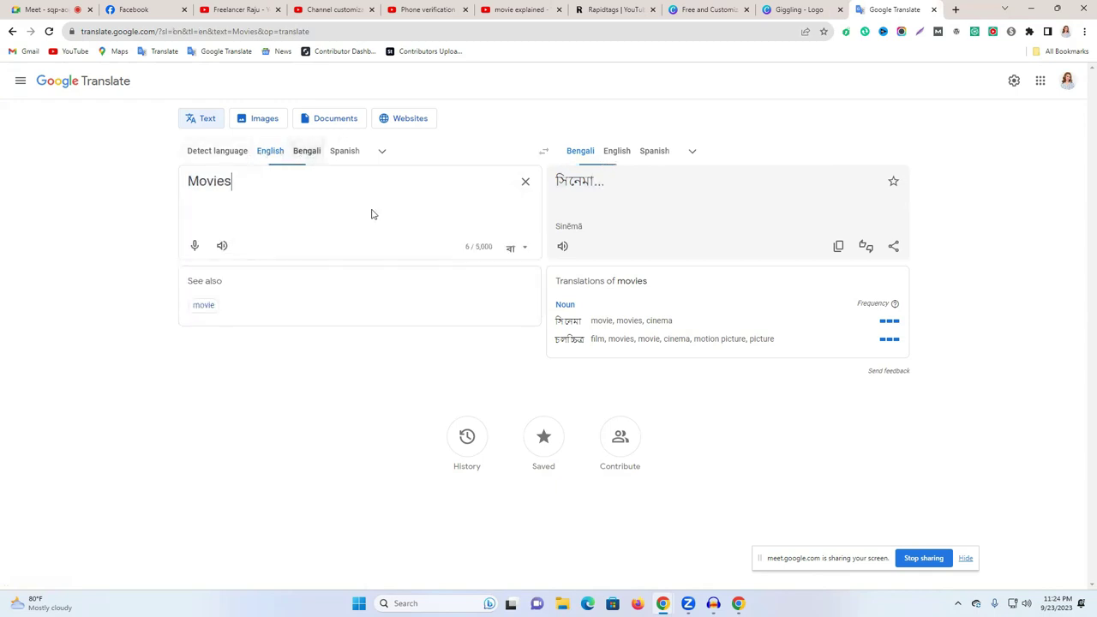
right_click(200, 207)
left_click(283, 216)
Replace MOVIES with the copied Bengali word and move it up onto the TOP logo
left_click(793, 9)
left_click(664, 450)
key("ctrl+a")
key("ctrl+v")
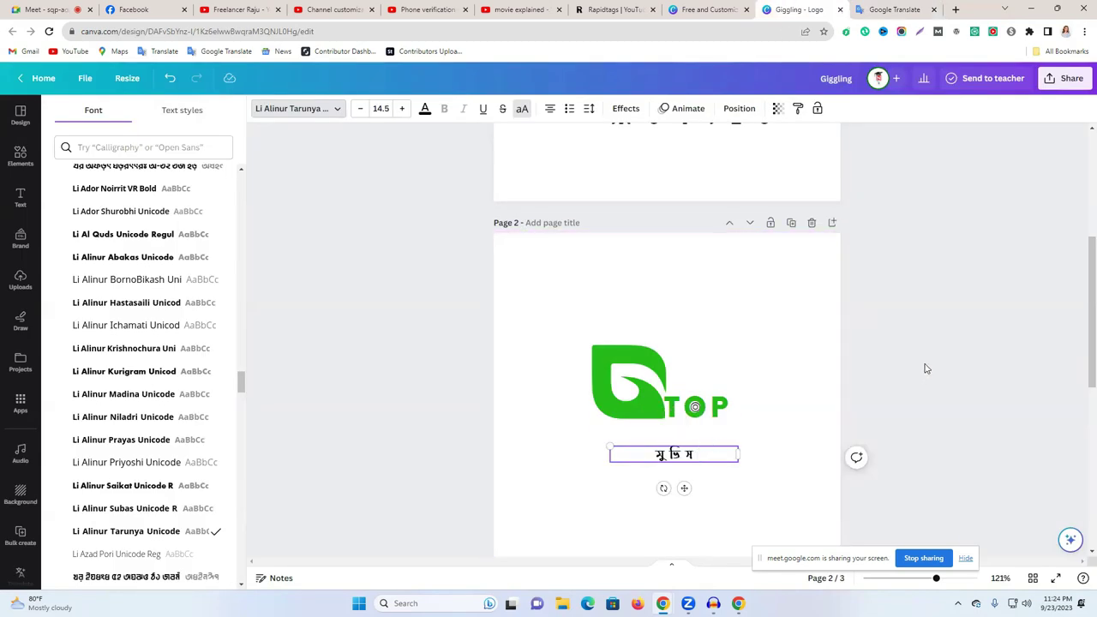
key("Escape")
left_click_drag(713, 454, 755, 386)
left_click(899, 346)
left_click(788, 381)
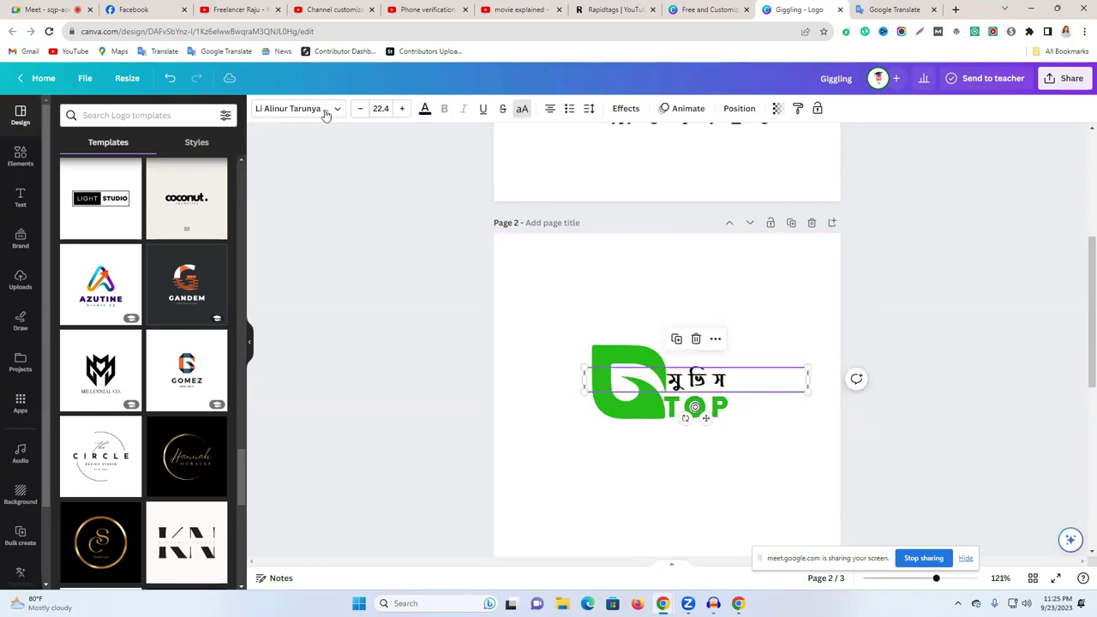
Tighten the letter spacing of the Bengali text
left_click(324, 110)
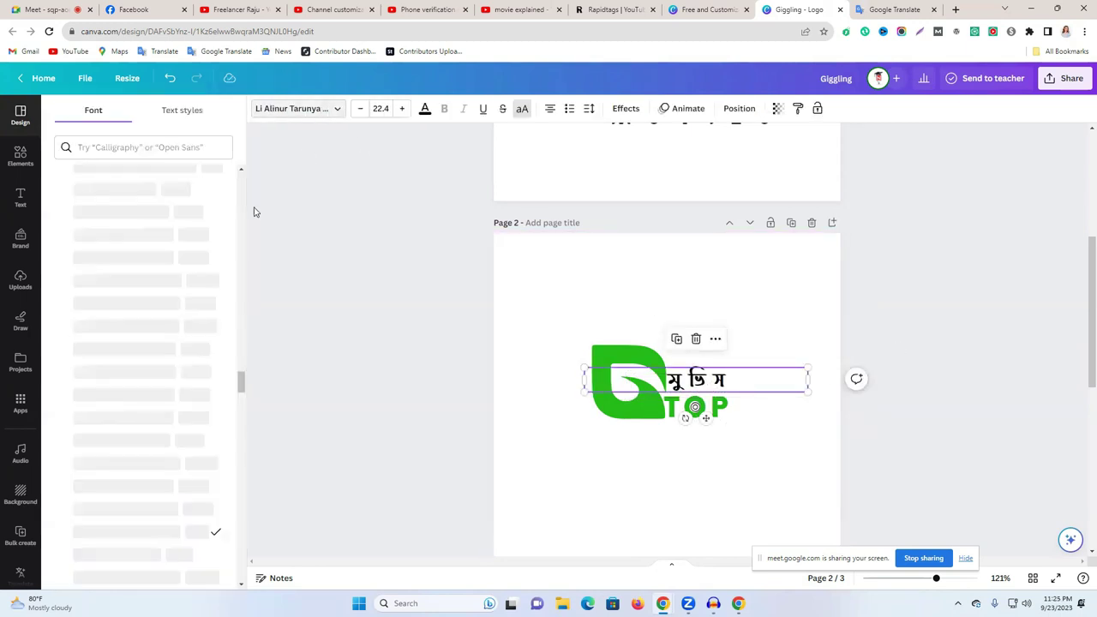
left_click(590, 109)
left_click_drag(667, 156, 621, 158)
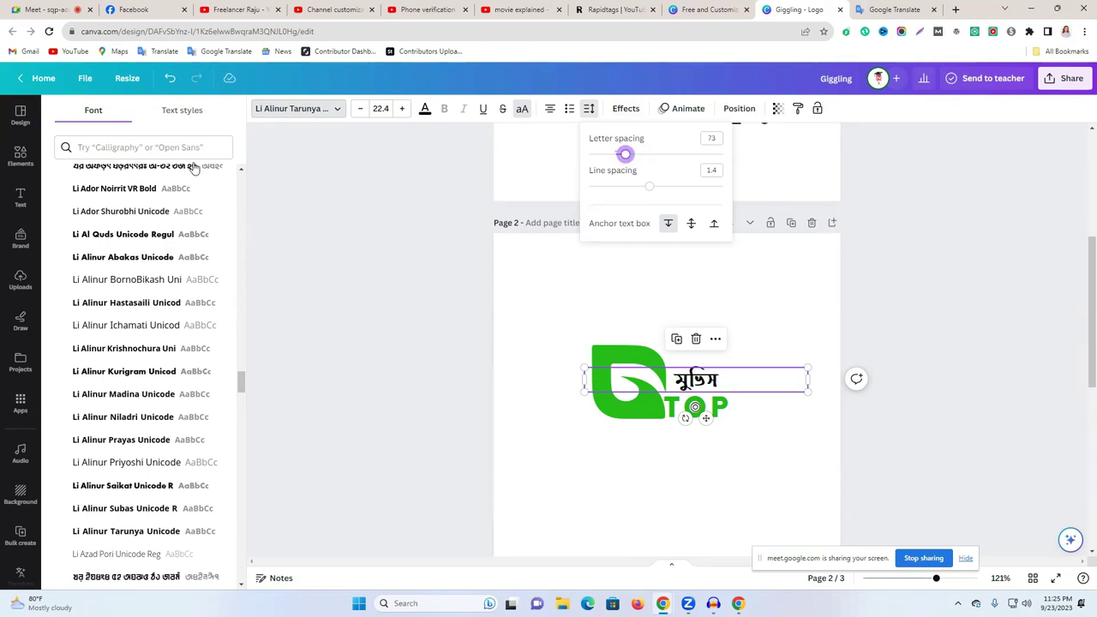
left_click(287, 112)
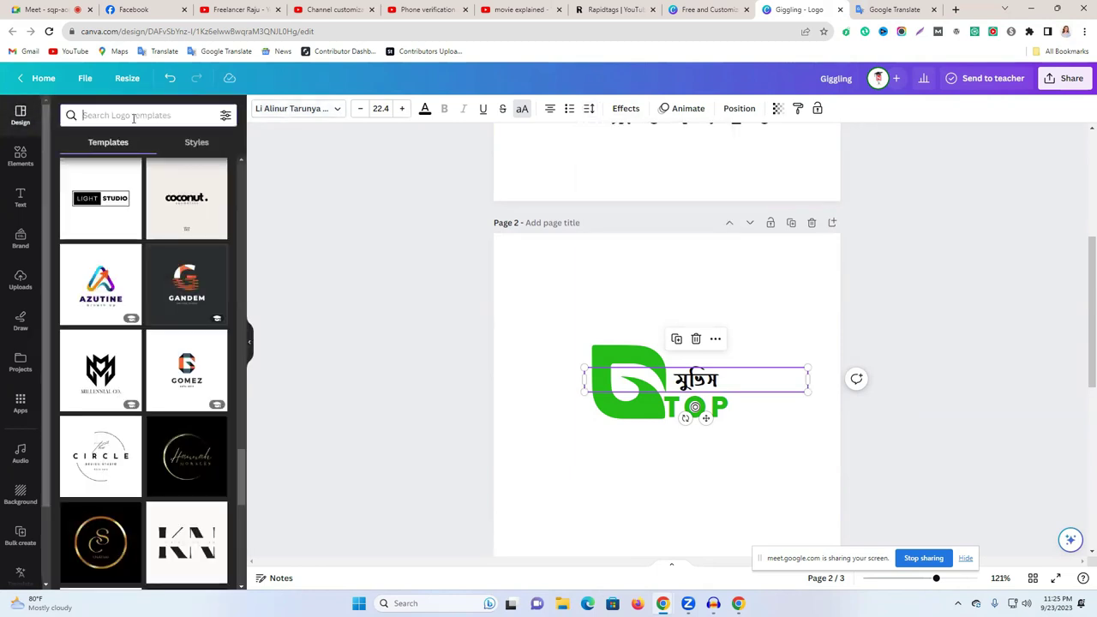
Search the fonts for Bengali and set the text in Noto Serif Bengali
left_click(300, 109)
left_click(160, 147)
type("b")
left_click(107, 208)
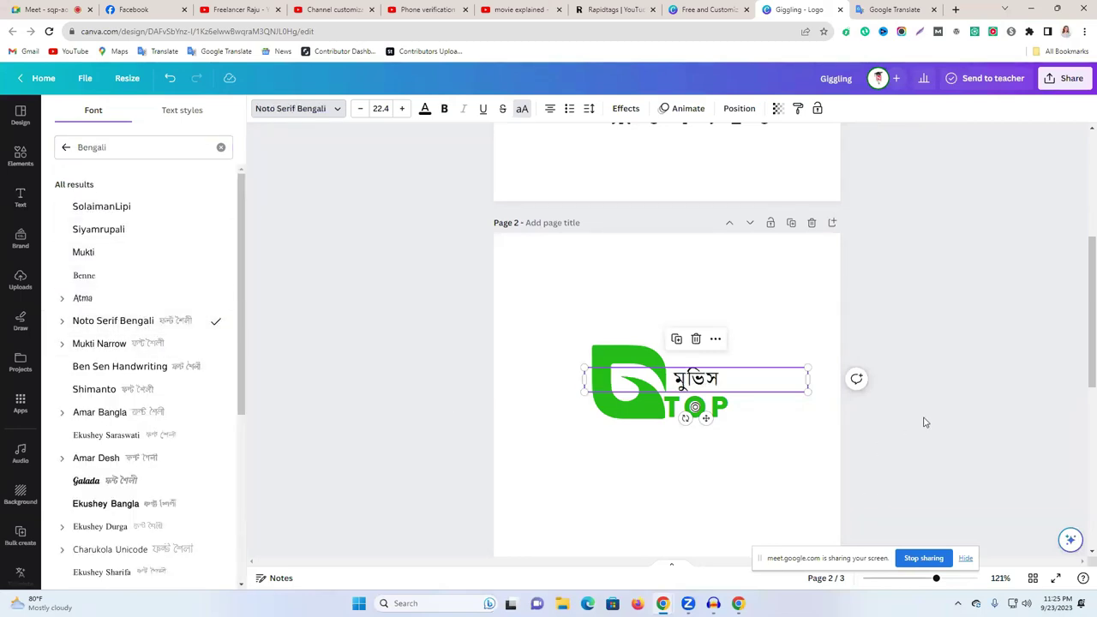
key("Escape")
key("Escape")
key("Tab")
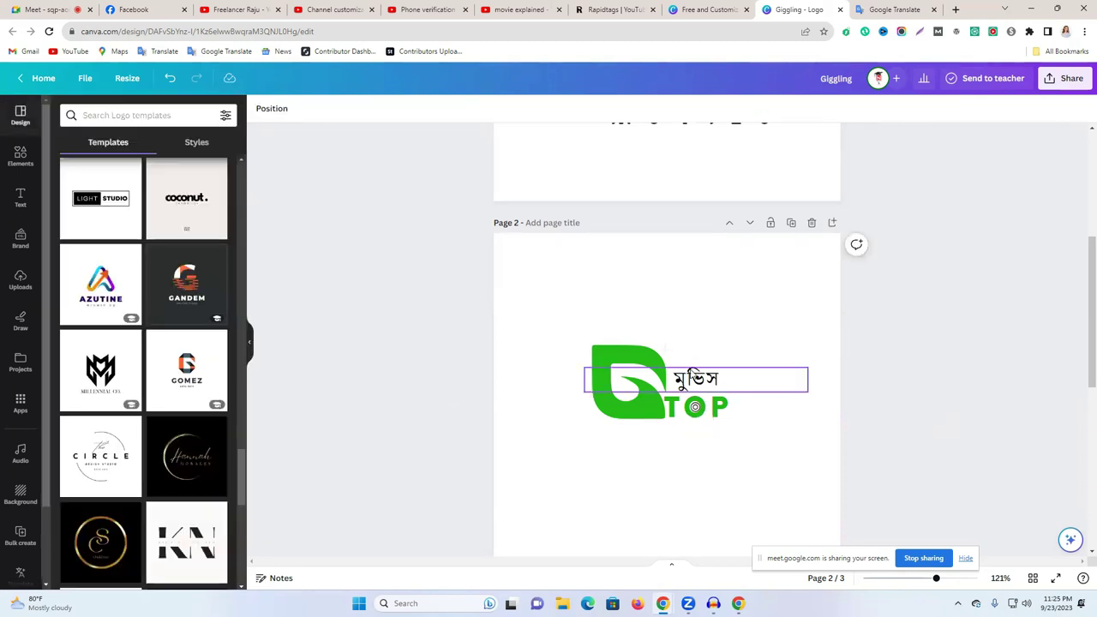
Enlarge the Bengali text slightly and group the three logo elements together
mouse_move(806, 390)
left_mouse_down()
mouse_move(833, 396)
mouse_move(785, 387)
left_mouse_up()
left_click(936, 384)
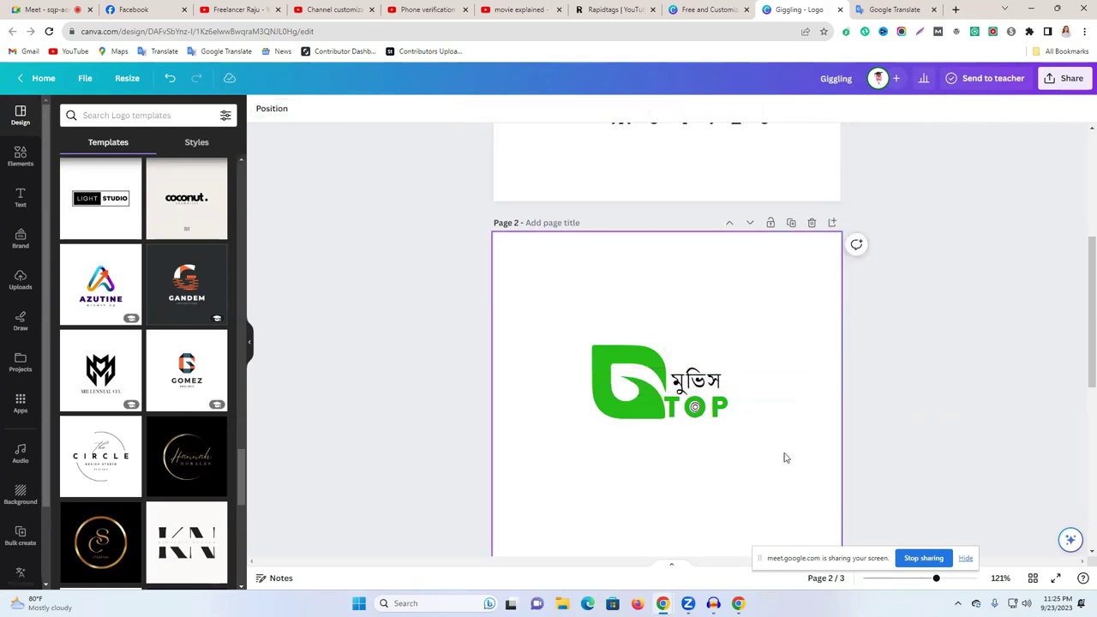
left_click_drag(777, 465, 571, 343)
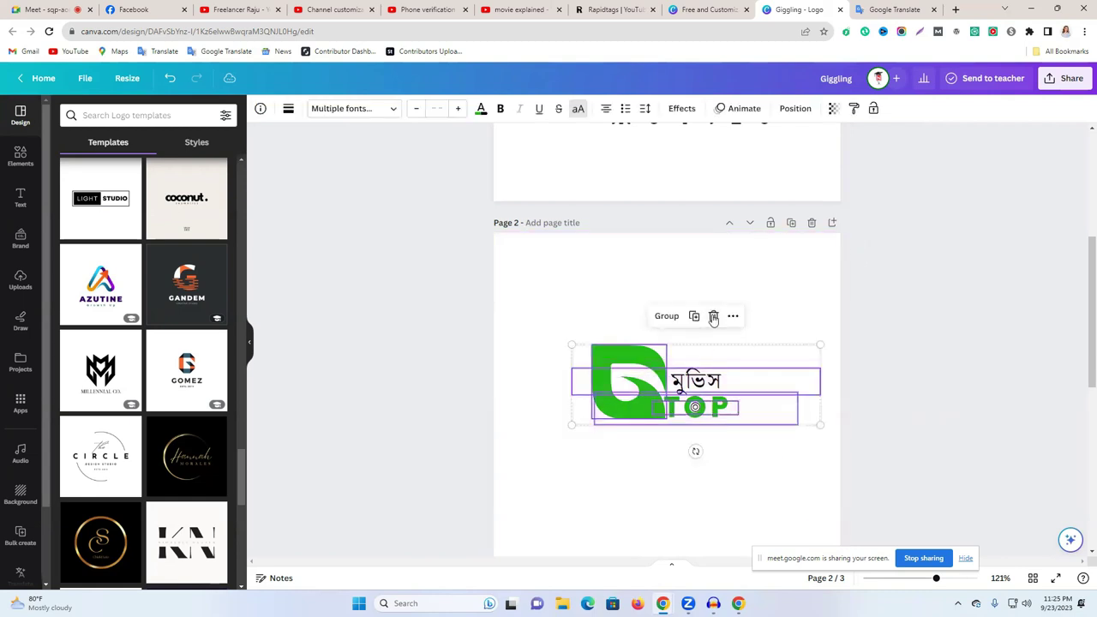
left_click(679, 317)
Delete the two extra pages and move the logo group to the page centre
scroll(896, 314, "up", 4)
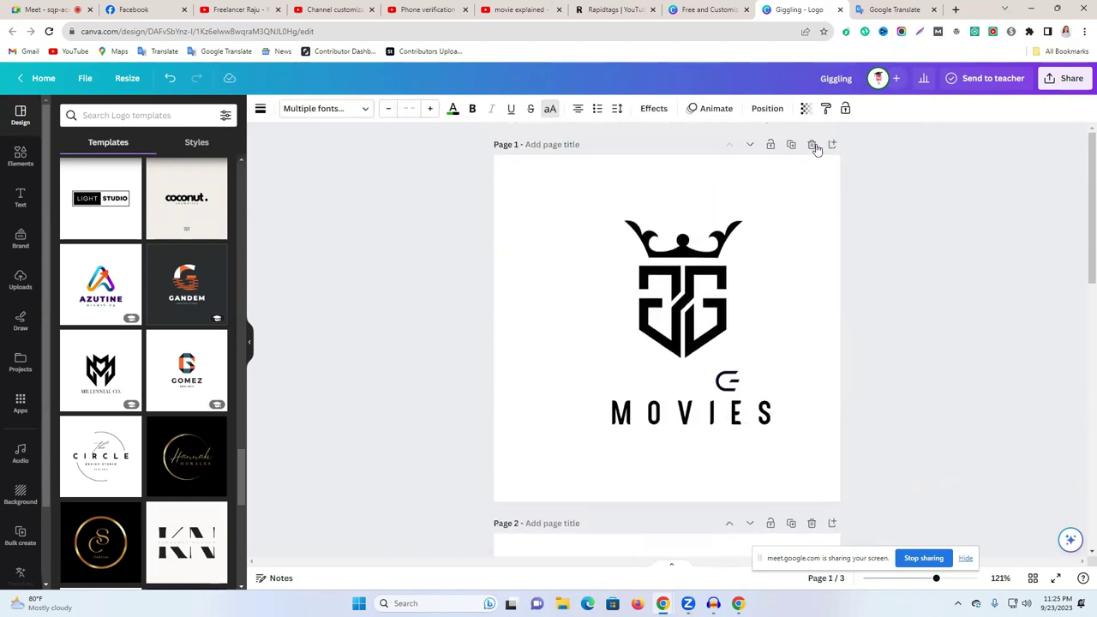
left_click(811, 143)
left_click_drag(821, 377, 583, 264)
left_click_drag(660, 305, 649, 322)
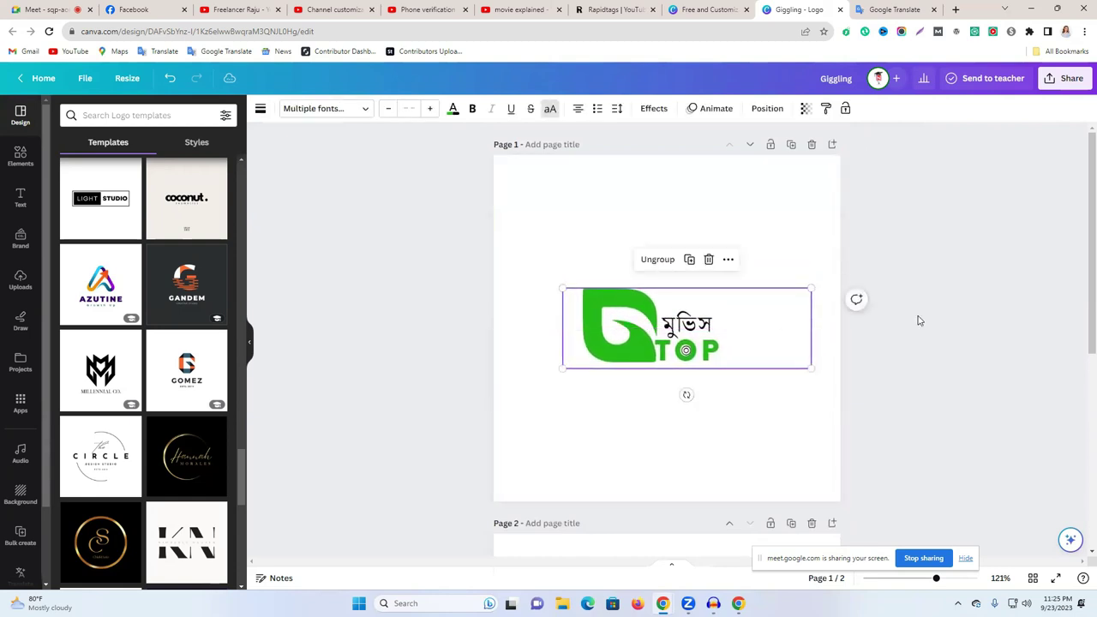
left_click(900, 347)
left_click(811, 522)
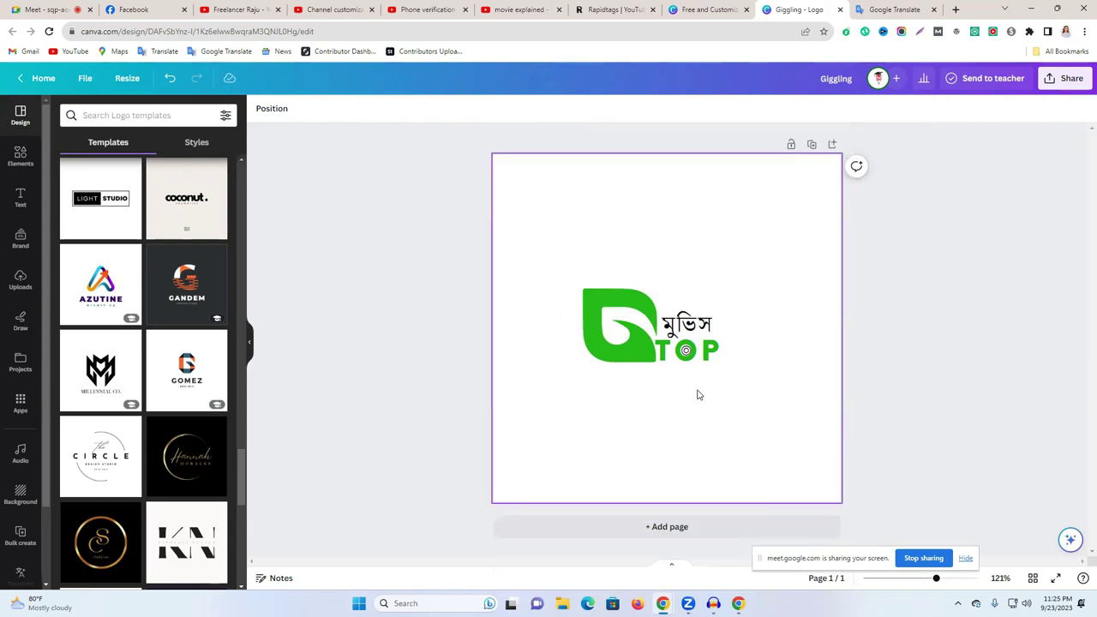
double_click(677, 327)
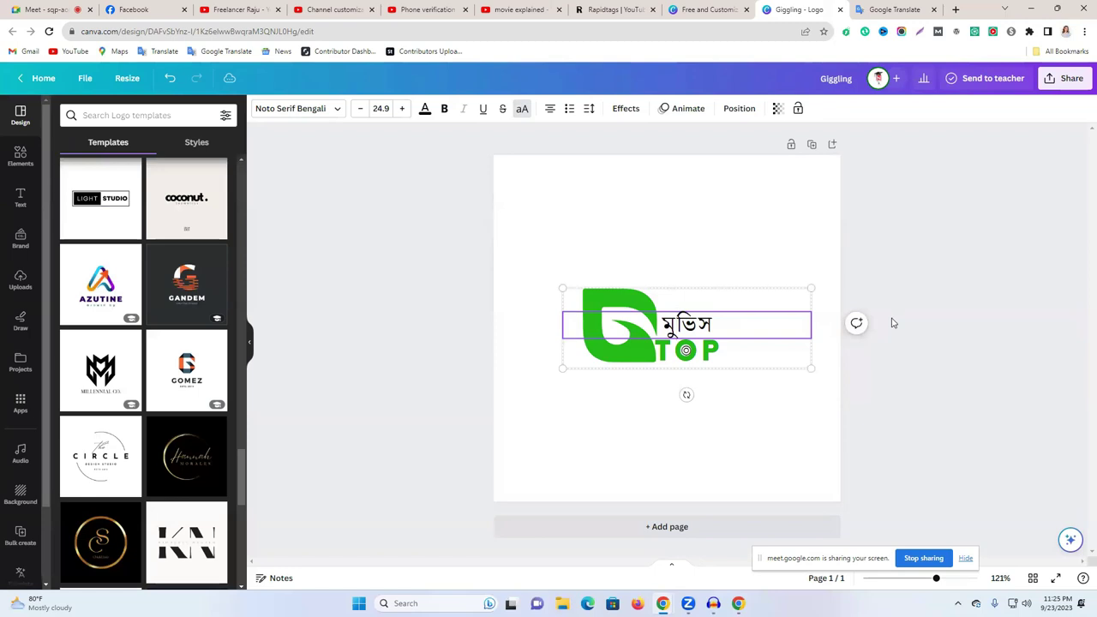
left_click(891, 322)
double_click(704, 325)
left_click(882, 316)
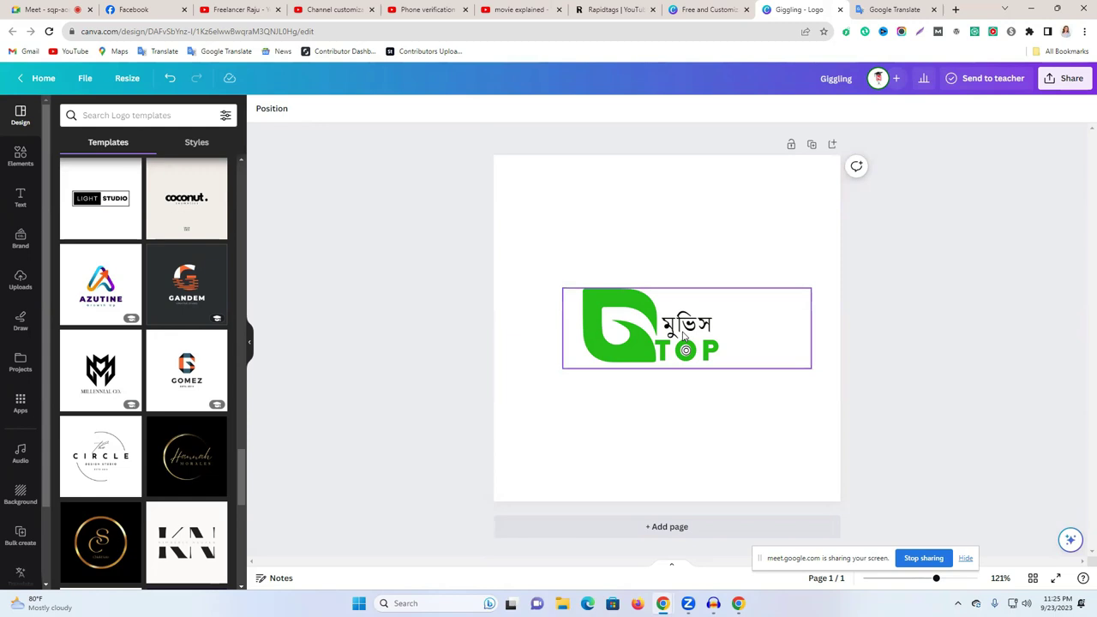
Download the logo design as a PNG and switch to the YouTube channel tab
left_click(1063, 80)
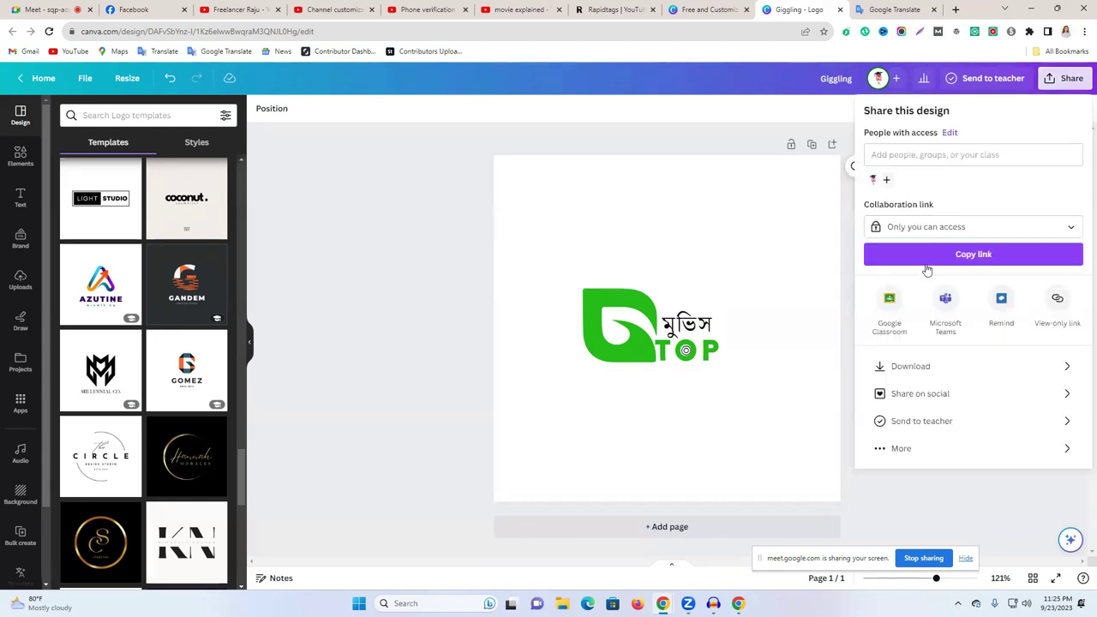
left_click(913, 365)
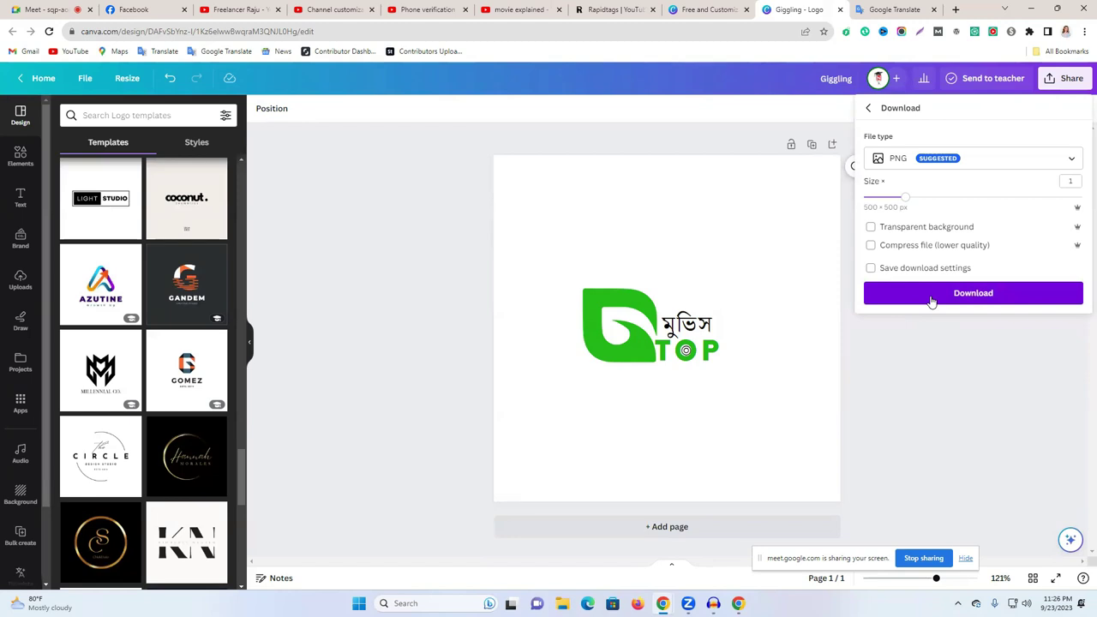
left_click(931, 300)
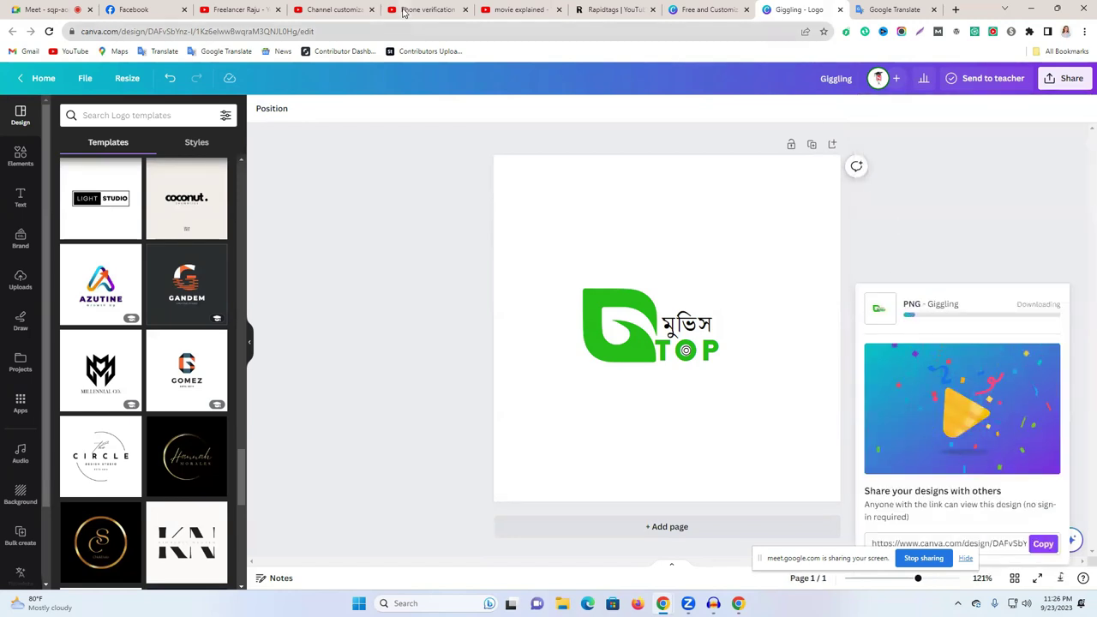
left_click(518, 10)
left_click(240, 10)
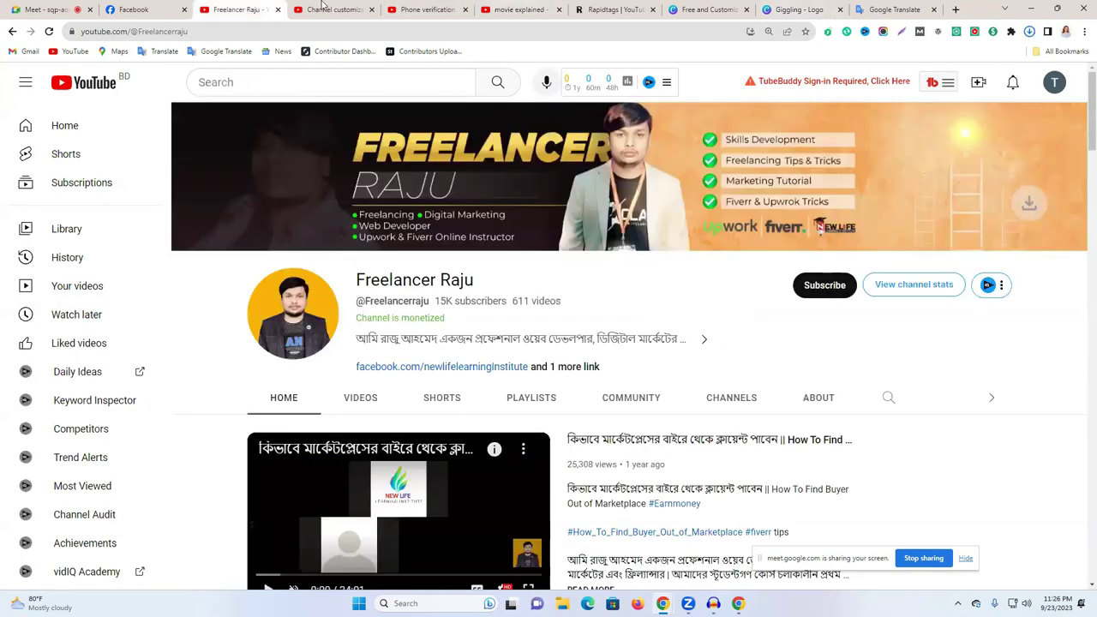
Review the channel's basic info settings and dismiss Canva's download notice
key("ctrl+Tab")
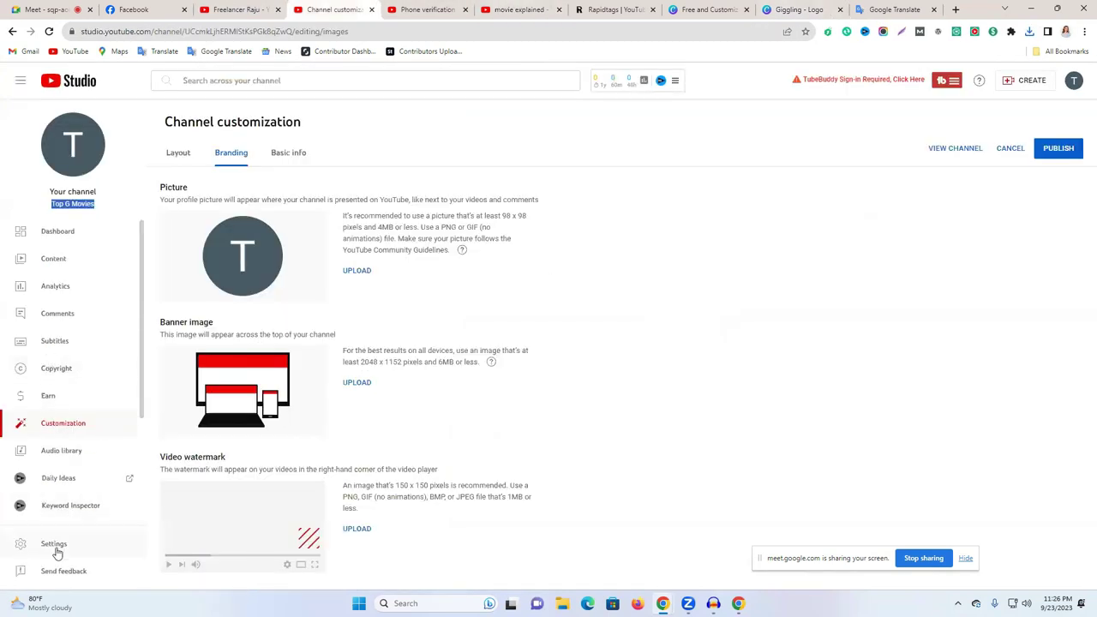
left_click(54, 545)
left_click(326, 245)
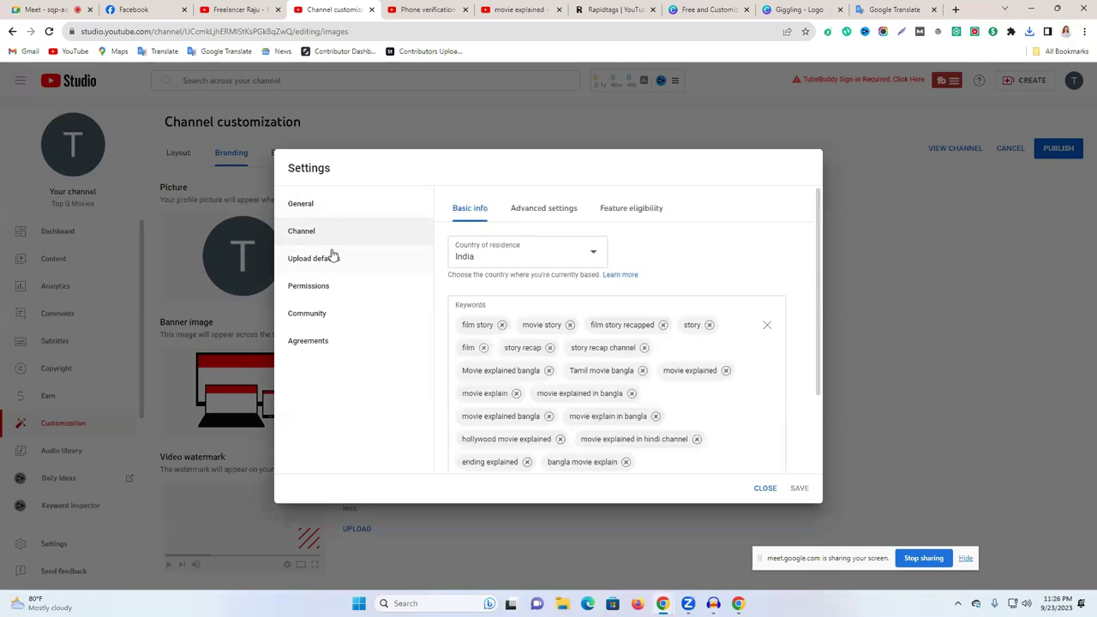
scroll(648, 417, "down", 1)
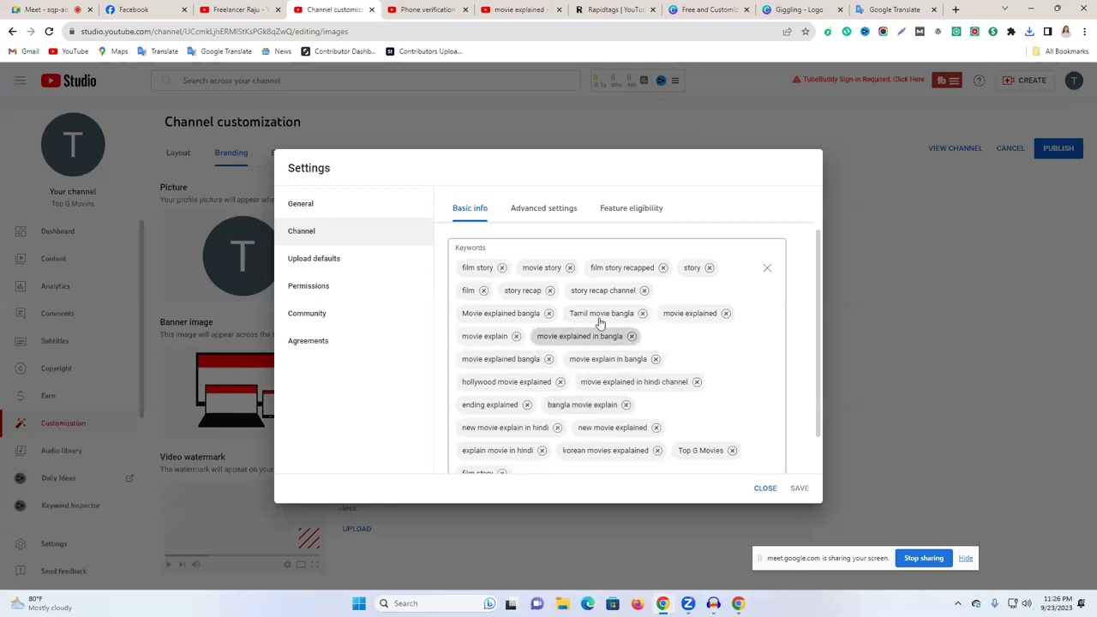
left_click(761, 489)
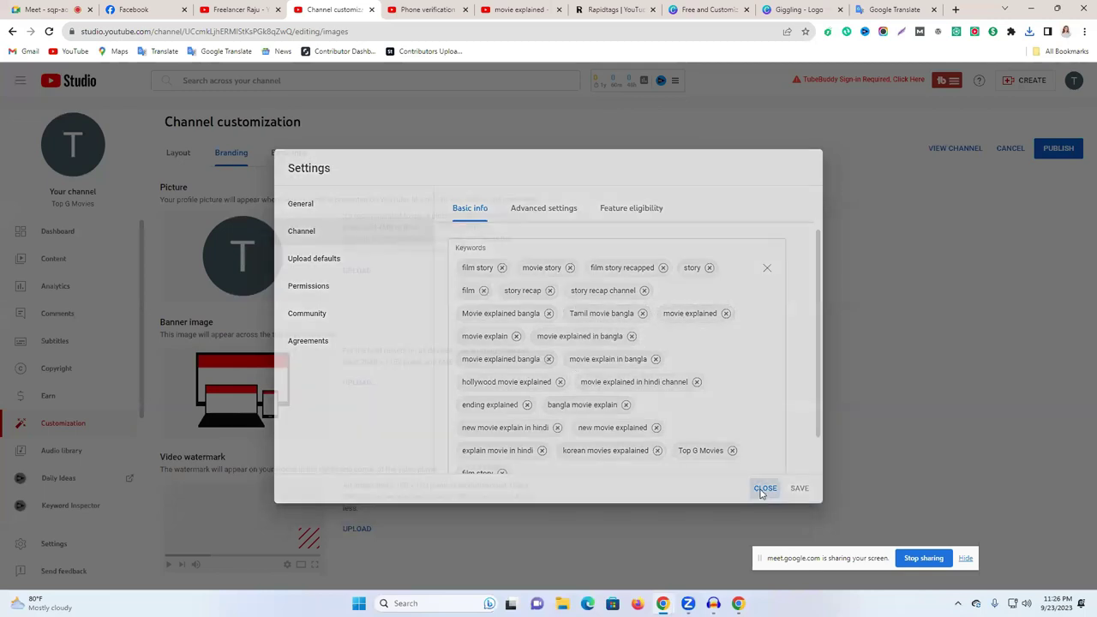
left_click(792, 9)
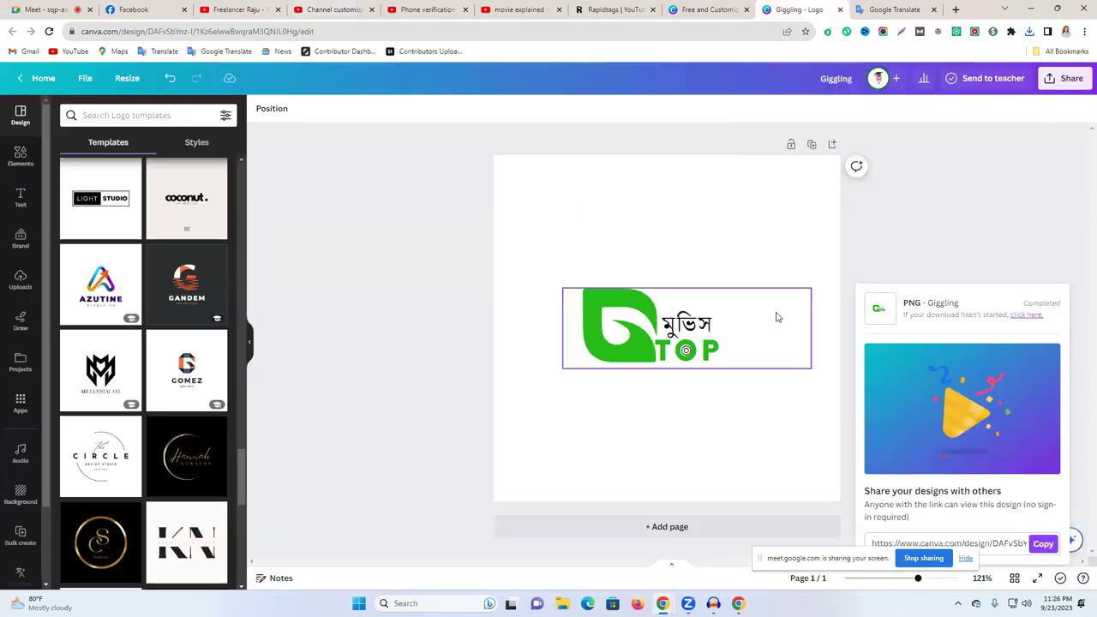
left_click(776, 317)
left_click(962, 191)
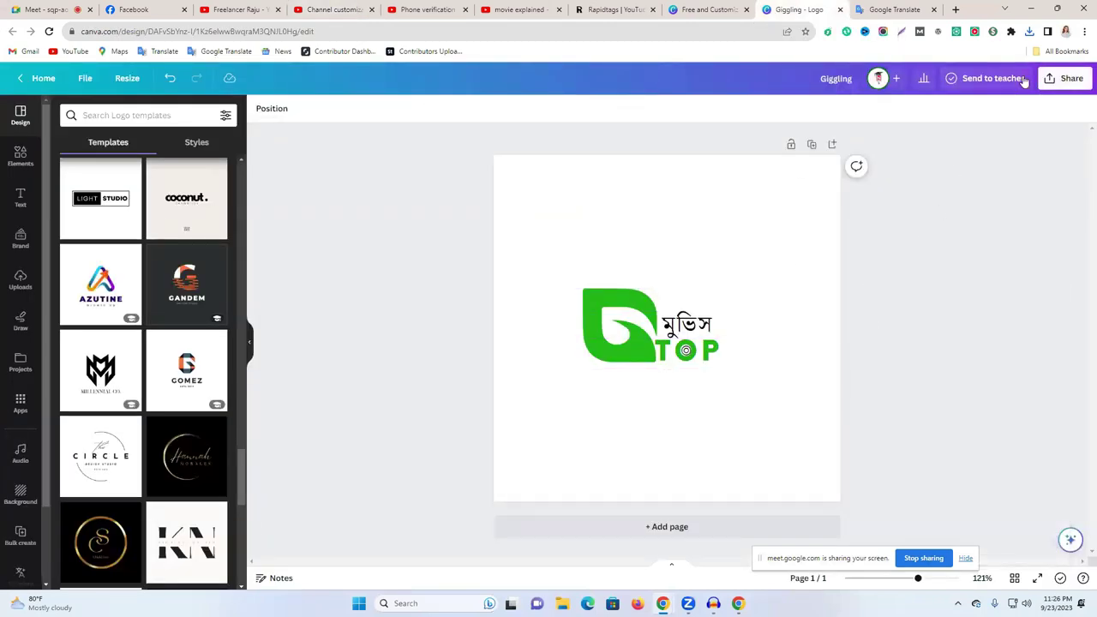
left_click(377, 8)
Upload the Giggling logo PNG as the profile picture, crop it closer, and publish
left_click(353, 279)
left_click(106, 112)
left_click(467, 290)
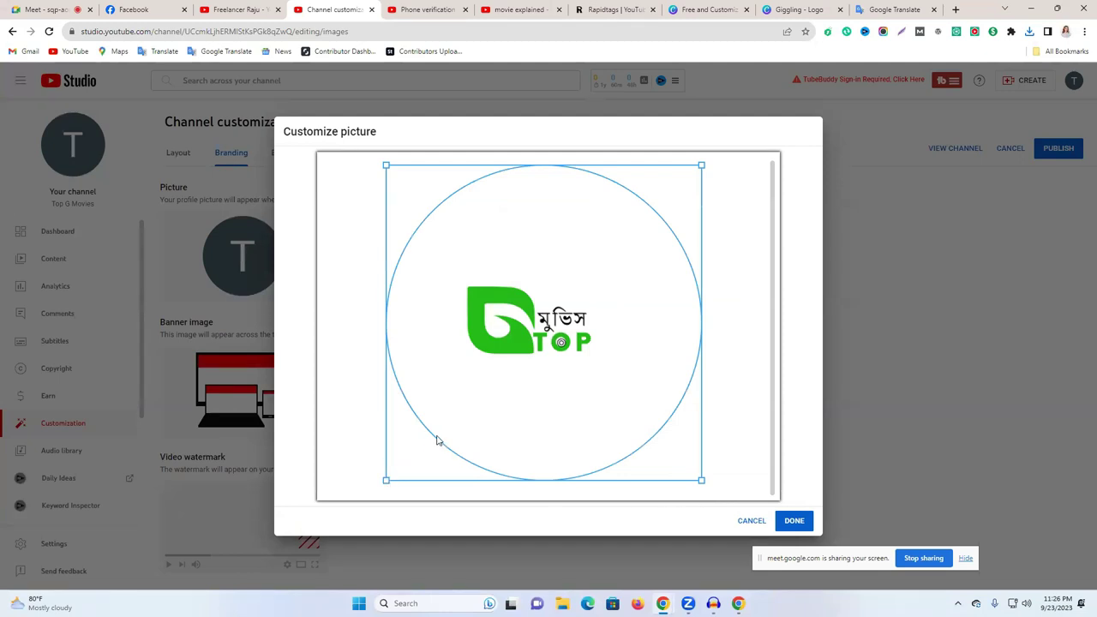
left_click_drag(386, 480, 446, 419)
left_click_drag(612, 386, 583, 420)
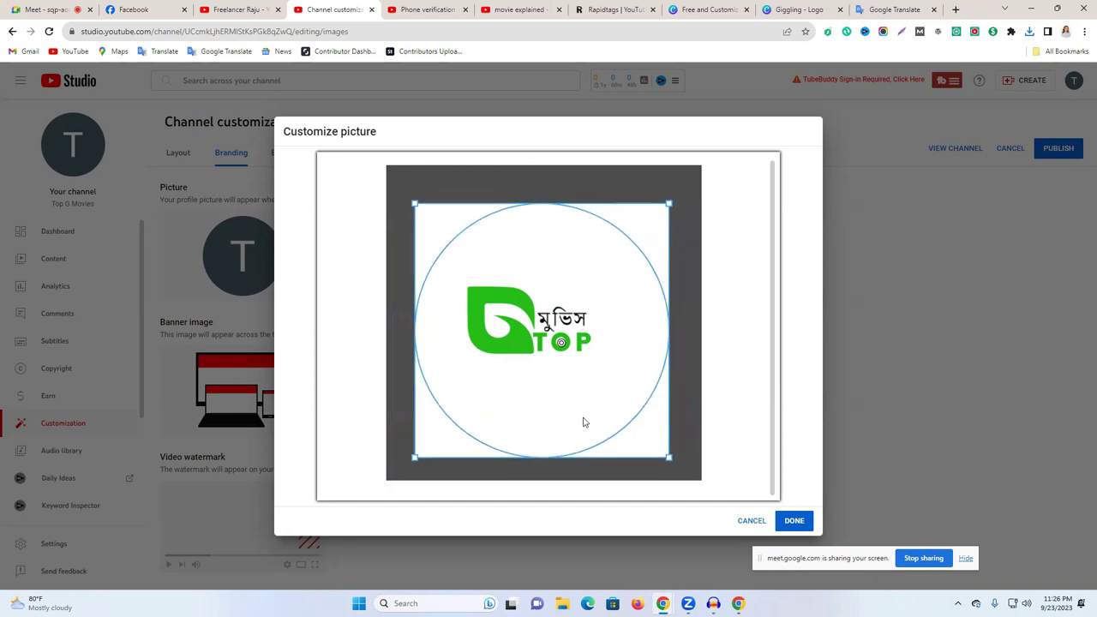
left_click(795, 520)
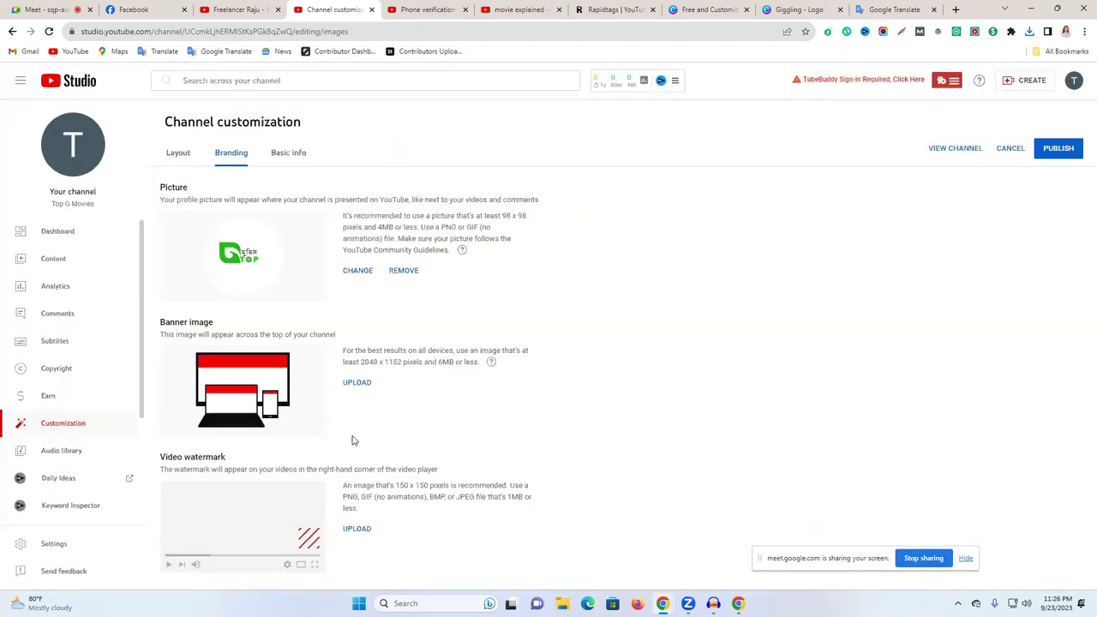
left_click(1061, 154)
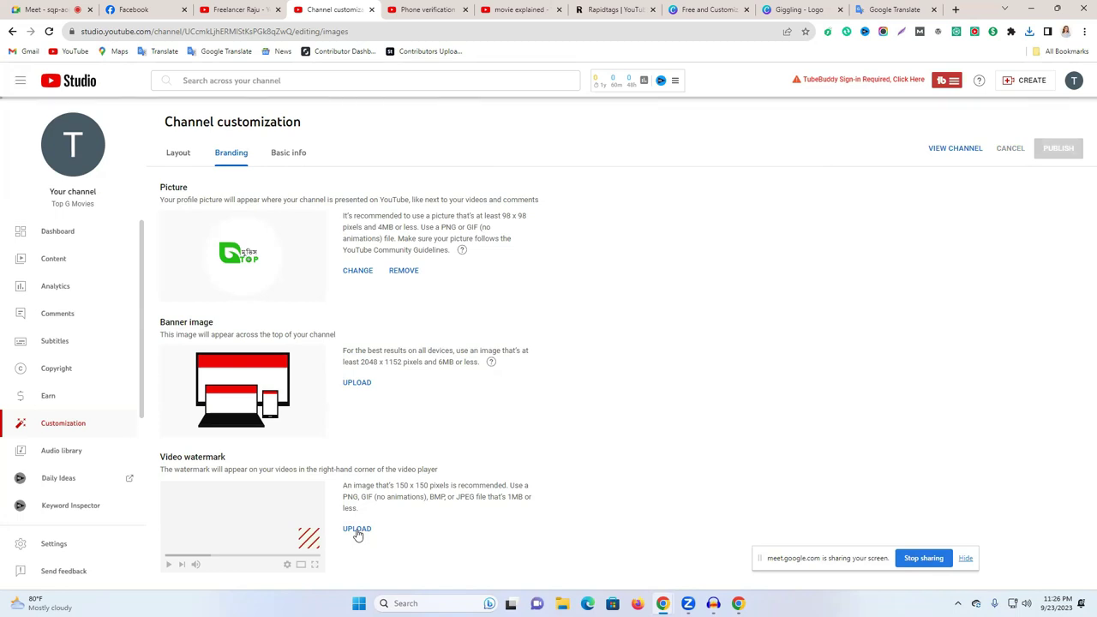
Search 'background remover' in a new tab and open the remove.bg site
left_click(955, 10)
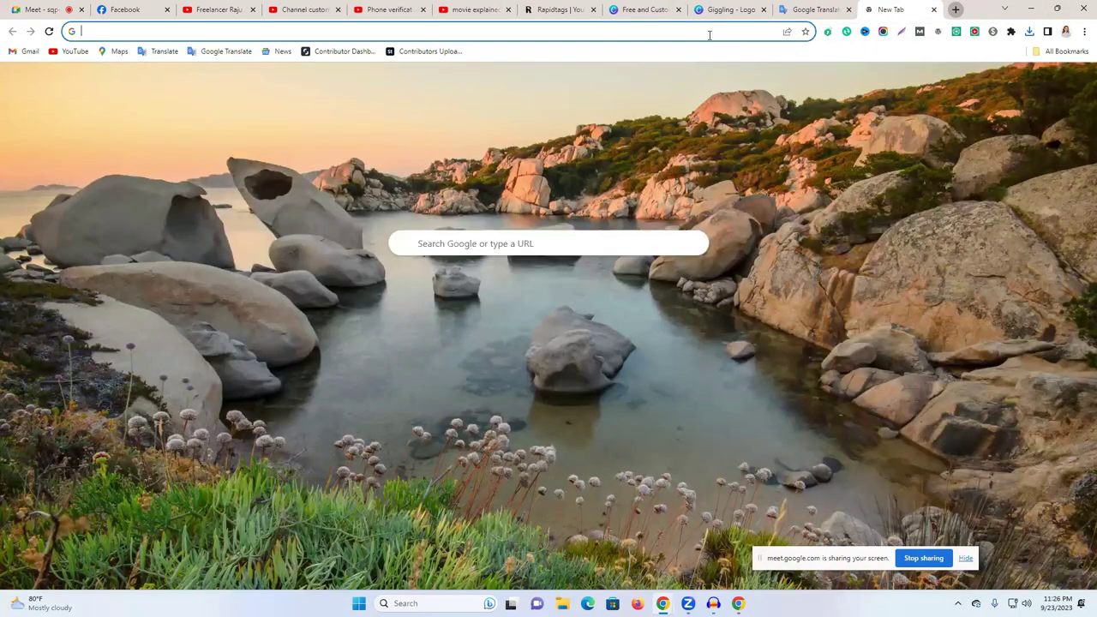
left_click(709, 35)
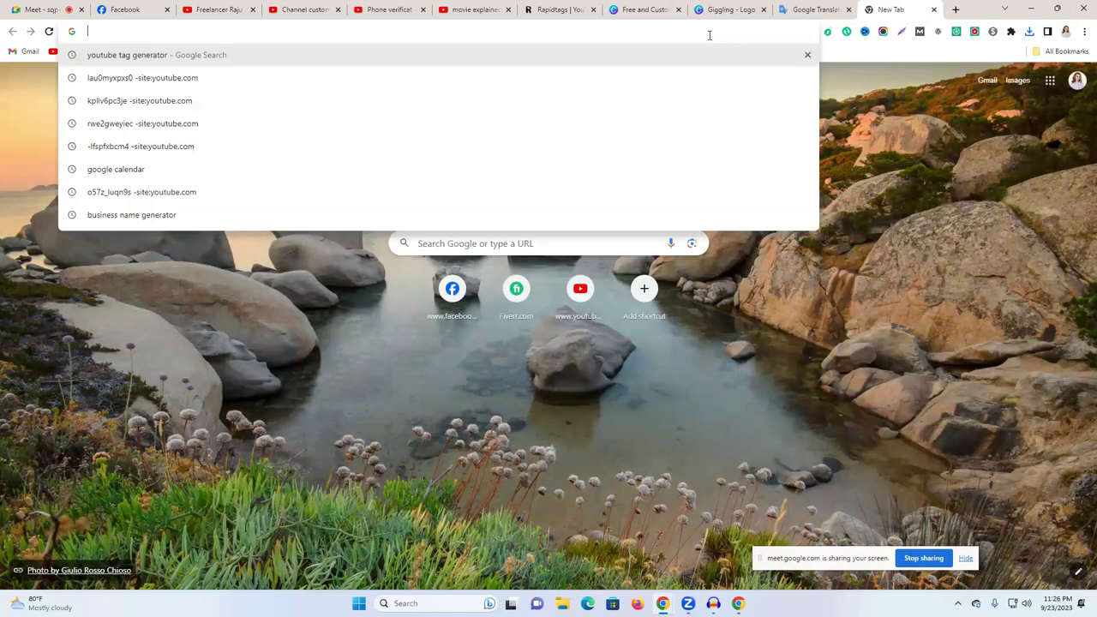
type("ba")
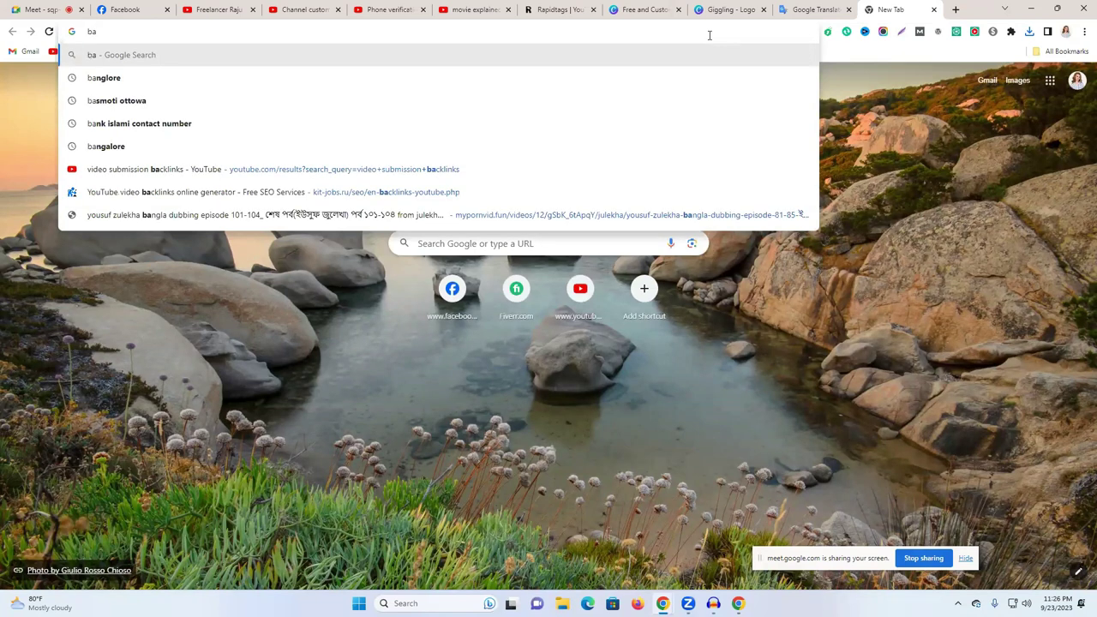
type("ce")
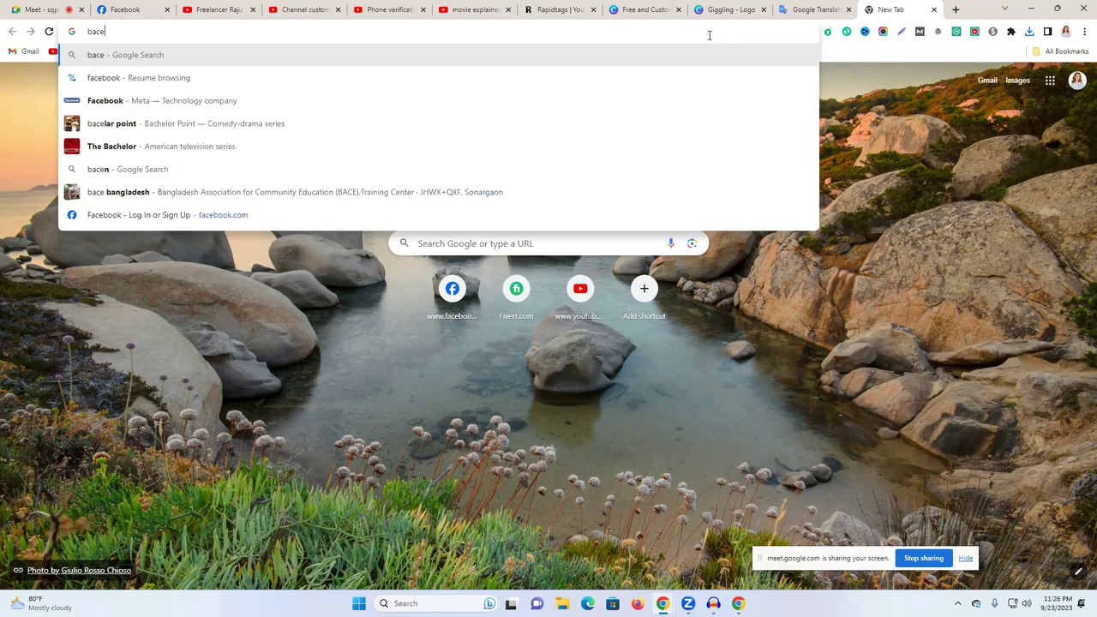
type("k")
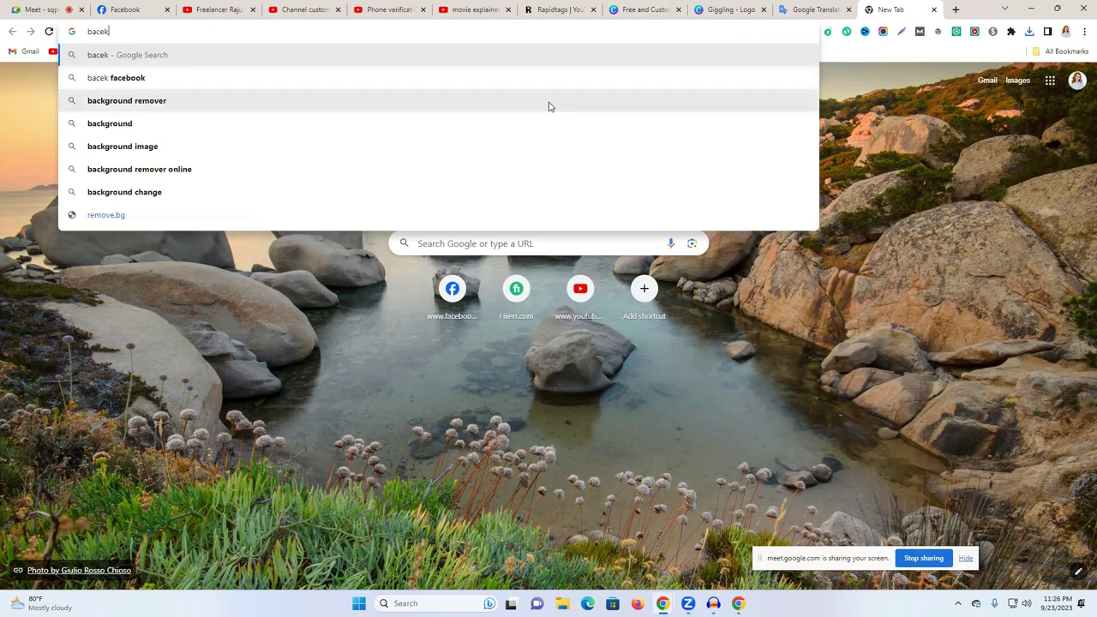
left_click(549, 103)
left_click(221, 207)
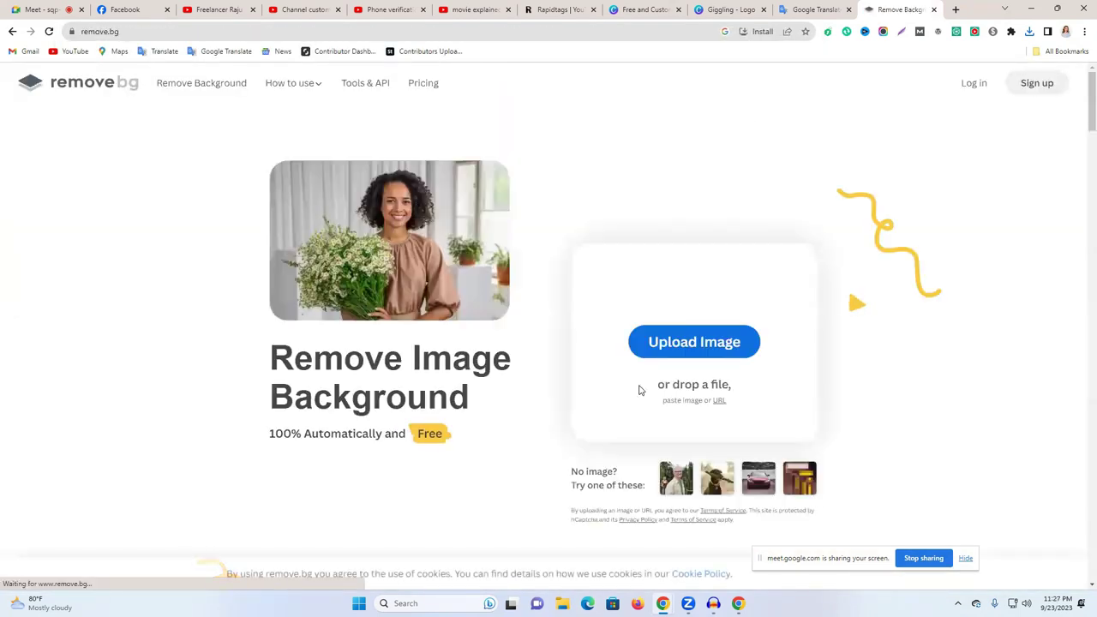
Upload the Giggling logo to remove.bg and download the background-free PNG
left_click(644, 353)
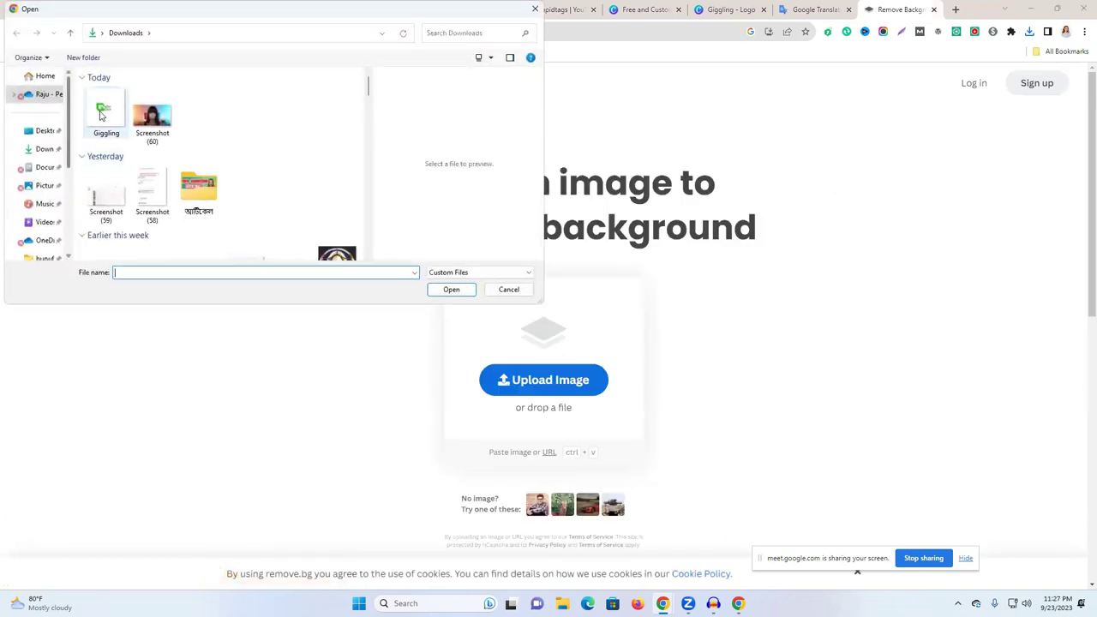
left_click(105, 111)
left_click(452, 289)
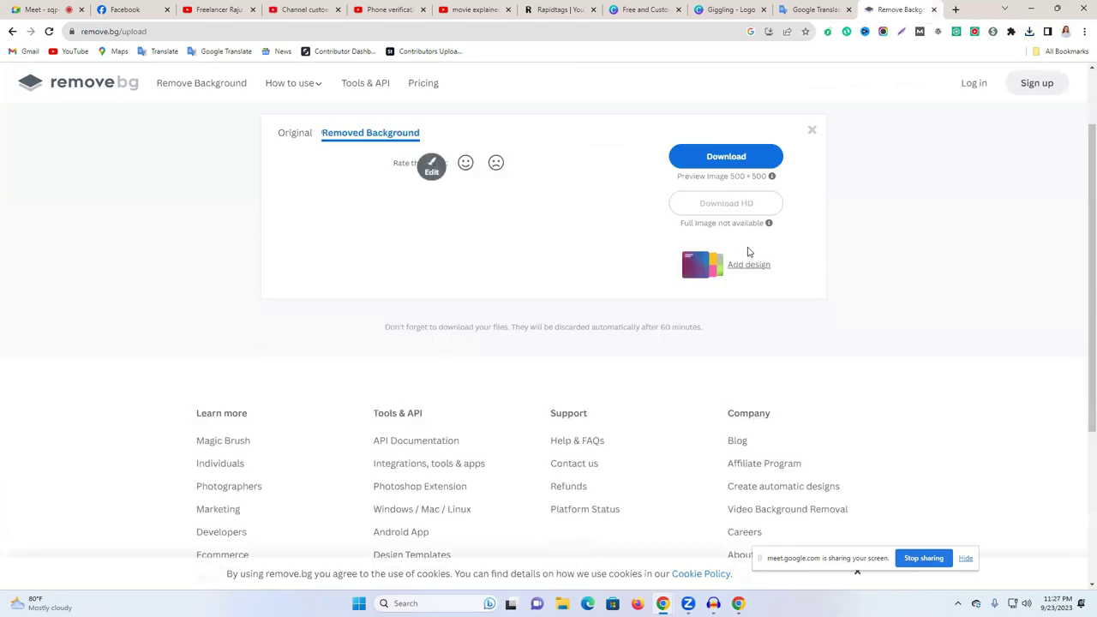
left_click(734, 230)
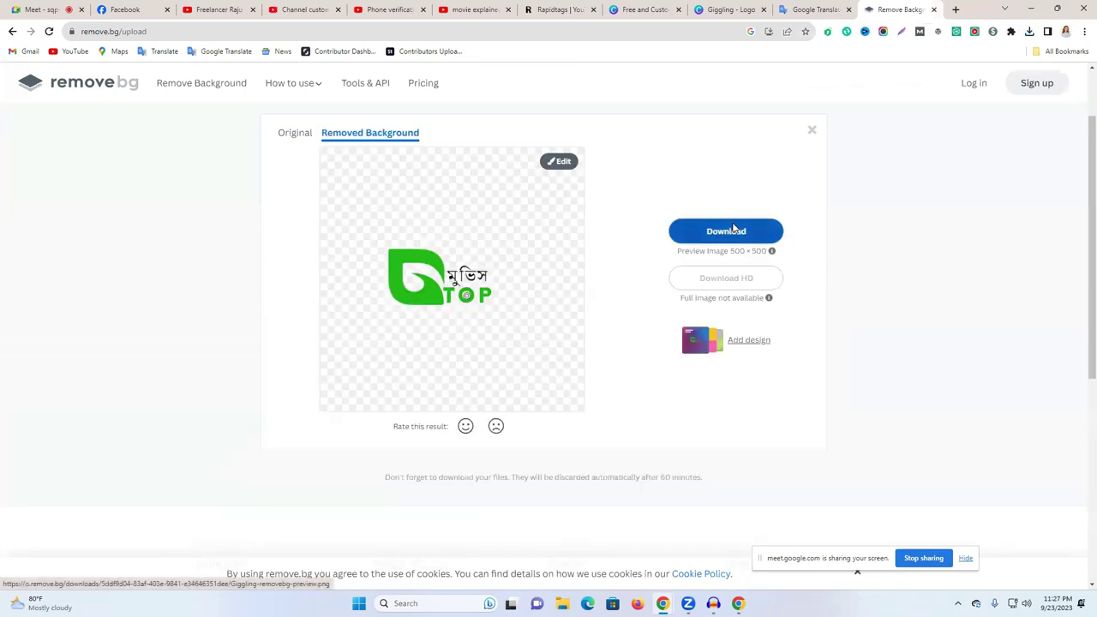
Switch through the open tabs to another creator's YouTube channel page
left_click(403, 6)
left_click(468, 6)
left_click(221, 7)
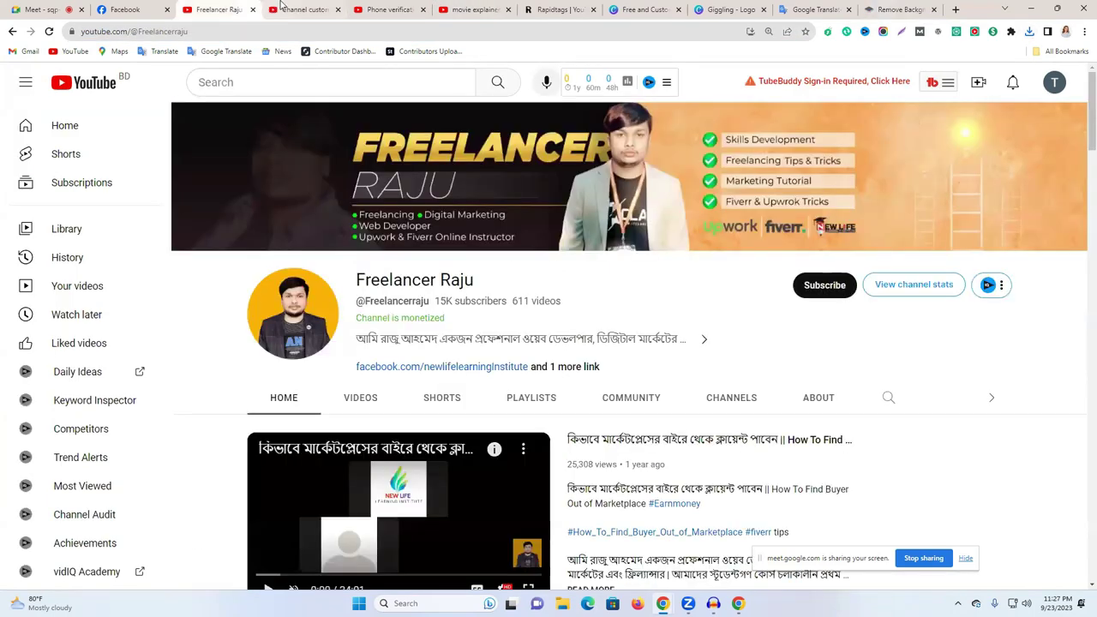
Upload the Giggling-removebg-preview logo as the channel's video watermark
key("ctrl+Tab")
left_click(356, 528)
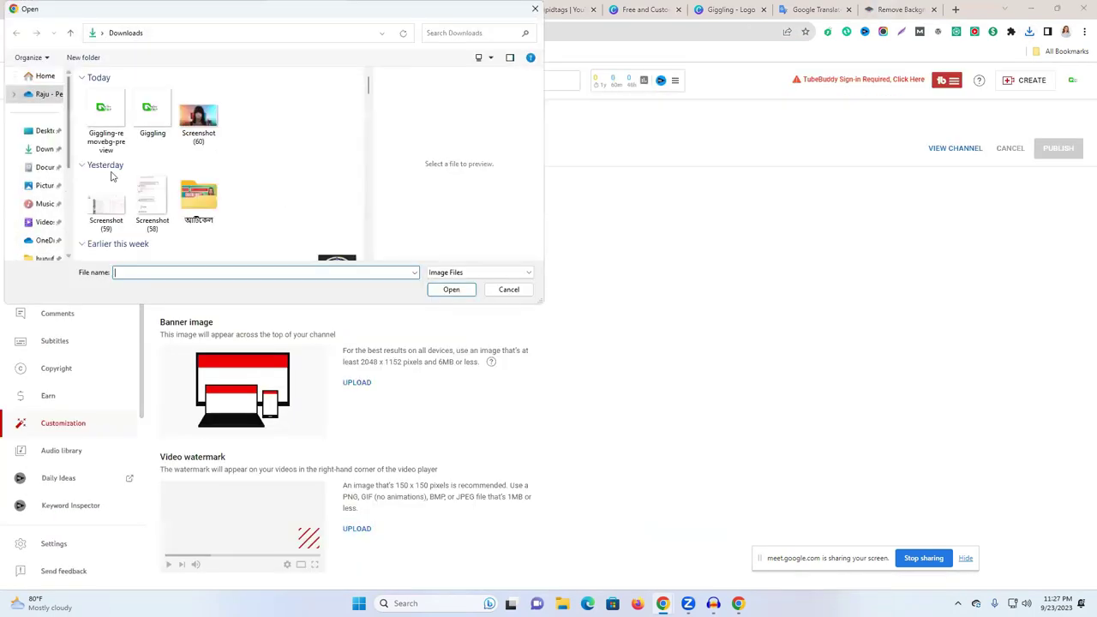
left_click(106, 119)
left_click(448, 290)
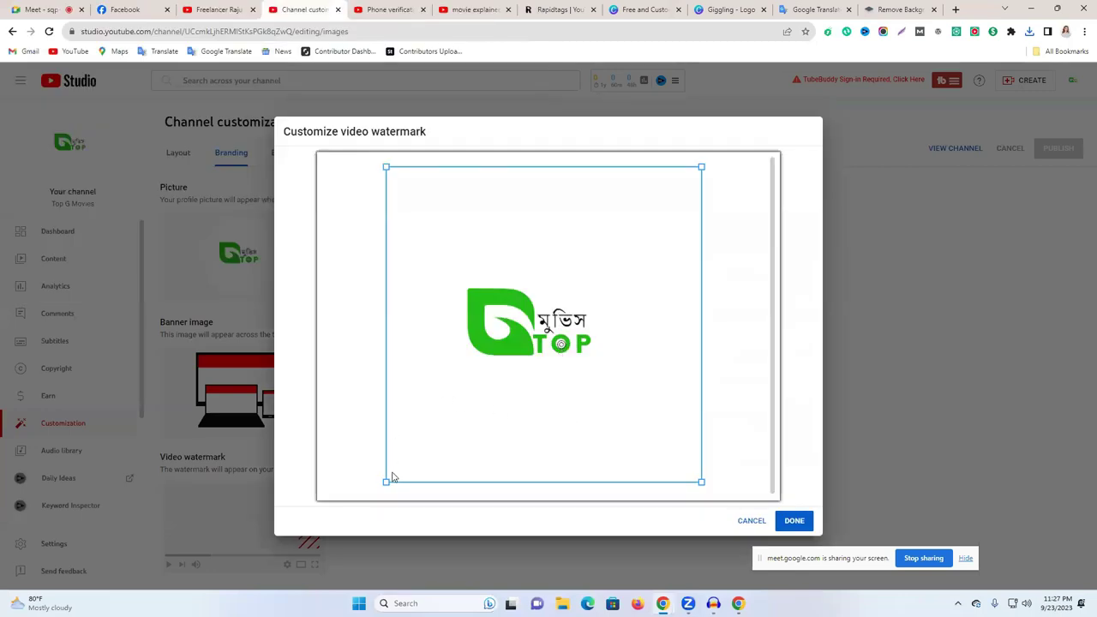
Crop the watermark closely around the leaf logo, apply it and publish the branding
left_click_drag(386, 480, 512, 428)
left_click_drag(600, 313, 582, 334)
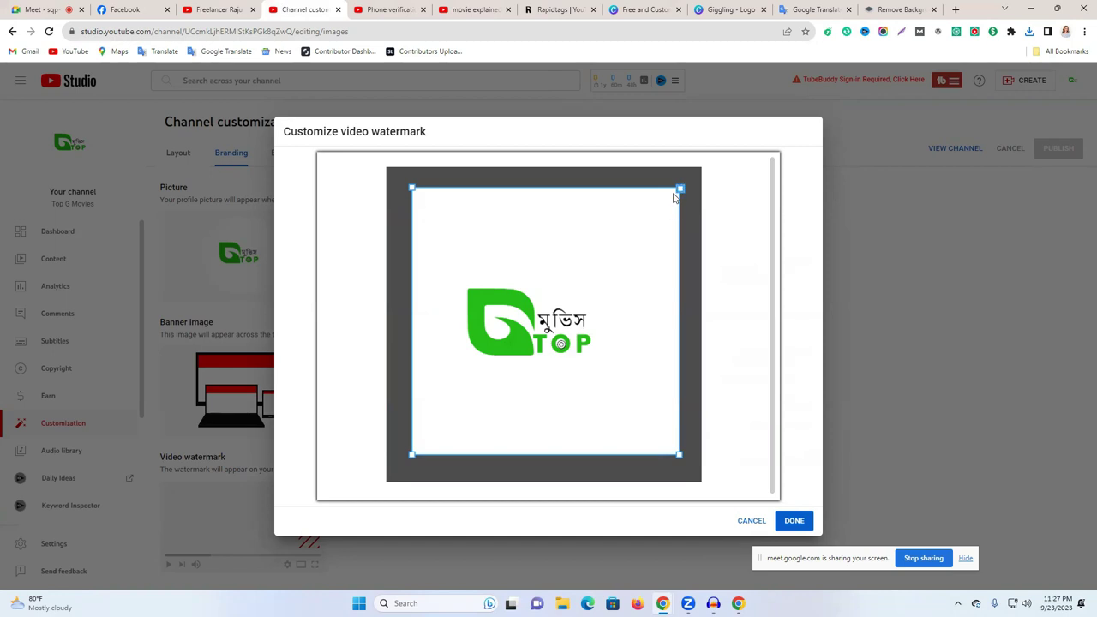
left_click_drag(682, 189, 597, 270)
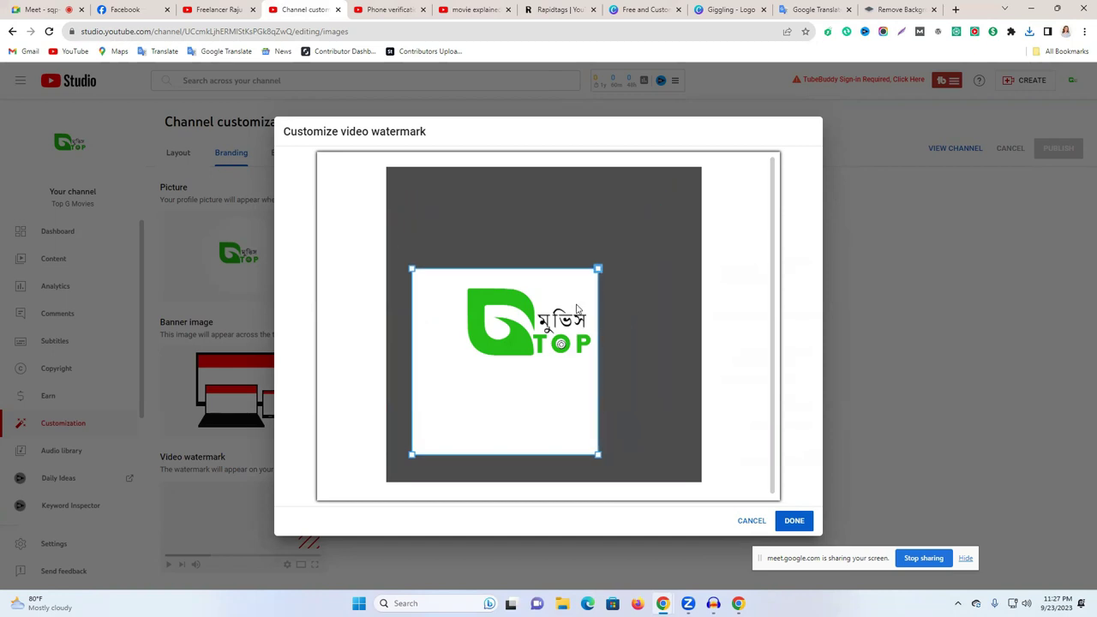
left_click_drag(578, 309, 586, 296)
left_click(792, 521)
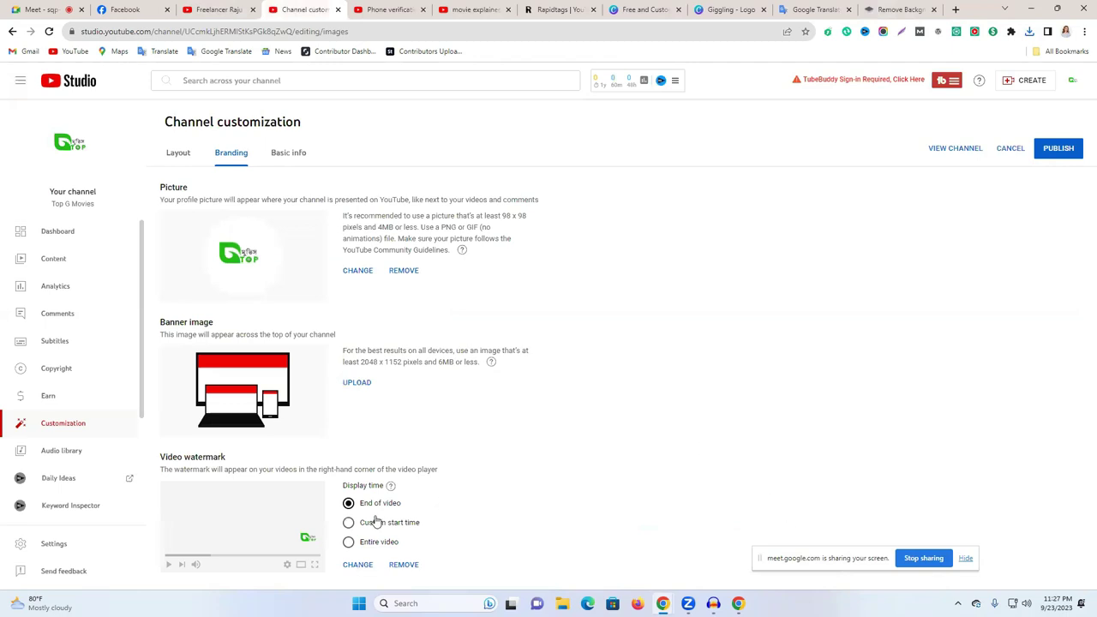
left_click(1057, 149)
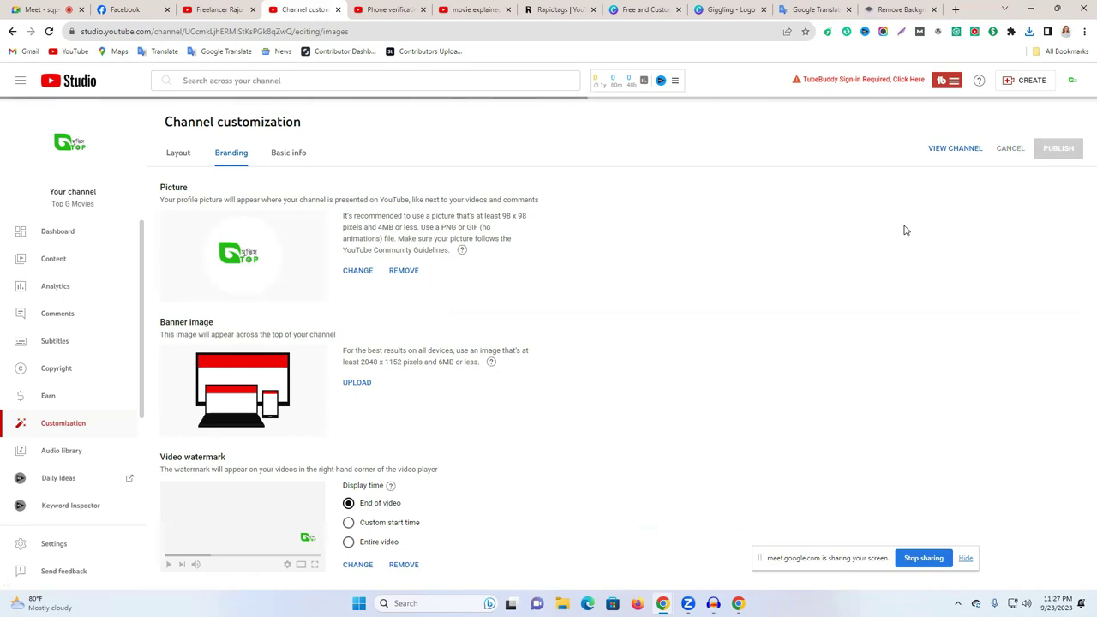
left_click(476, 9)
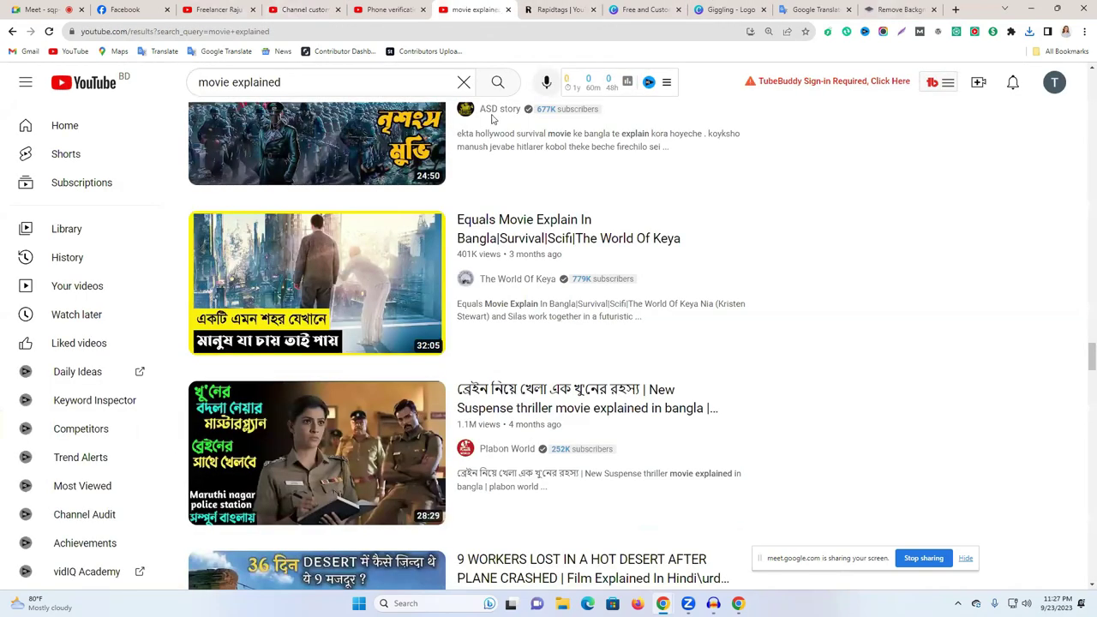
Scroll through the 'movie explained' YouTube search results
scroll(437, 169, "up", 5)
left_click(377, 9)
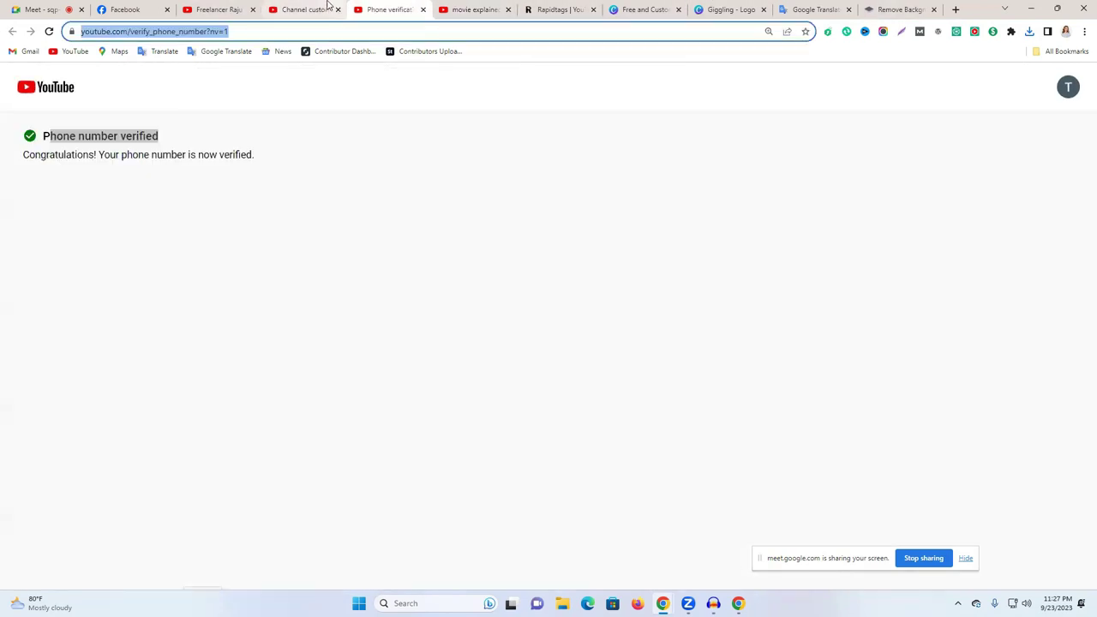
left_click(484, 8)
scroll(480, 263, "up", 4)
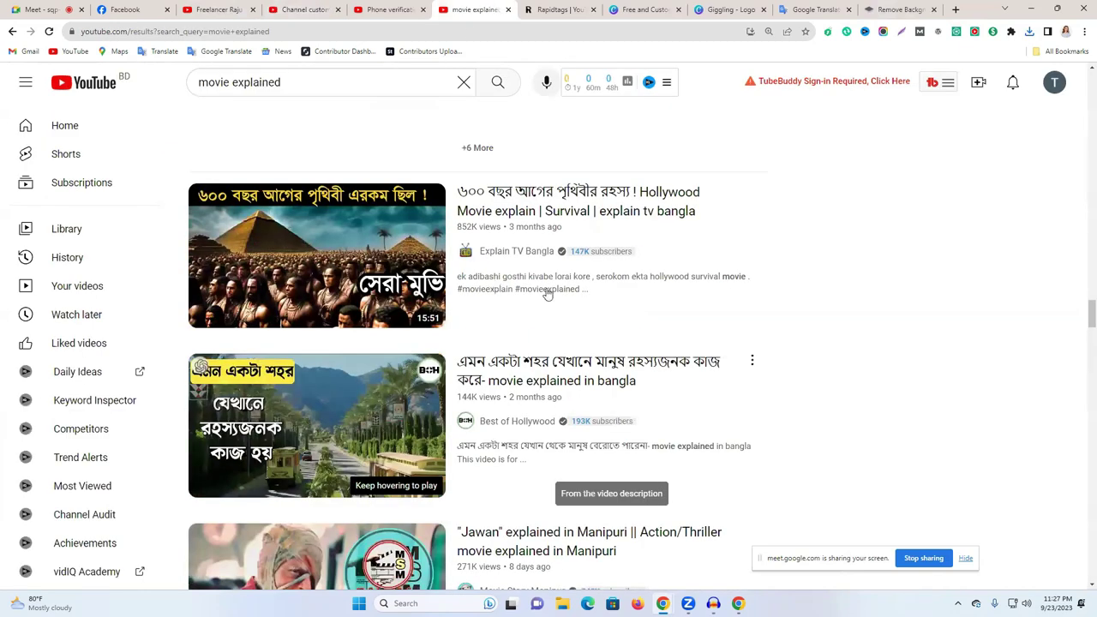
scroll(550, 302, "up", 5)
scroll(551, 309, "up", 5)
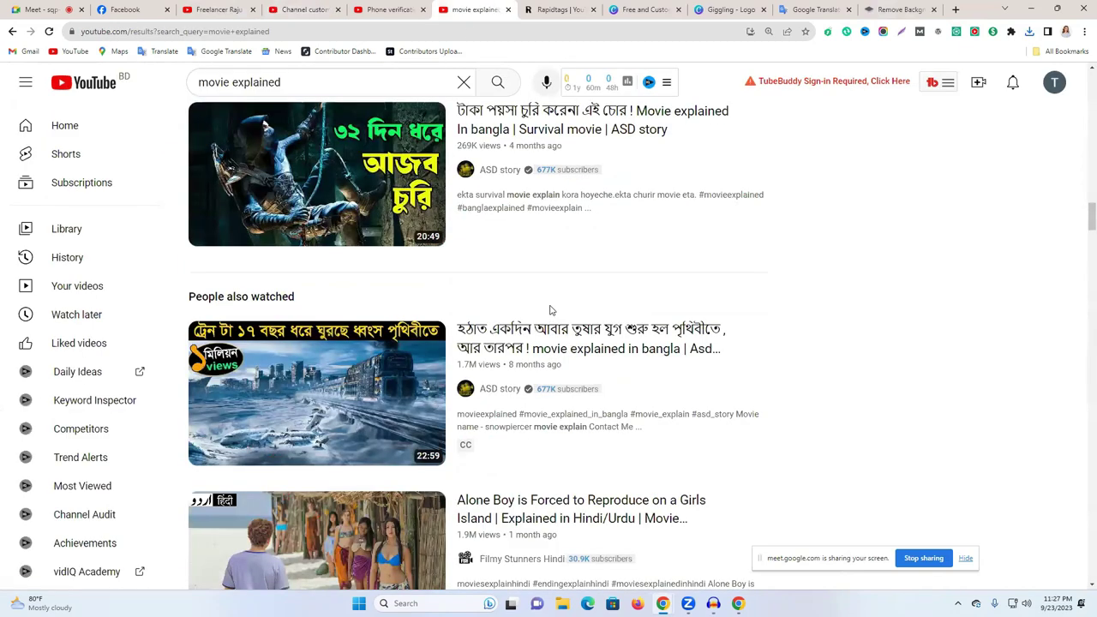
scroll(692, 264, "up", 5)
Visit a Bengali movie channel's page, then go back to the remove.bg logo result
left_click(1054, 85)
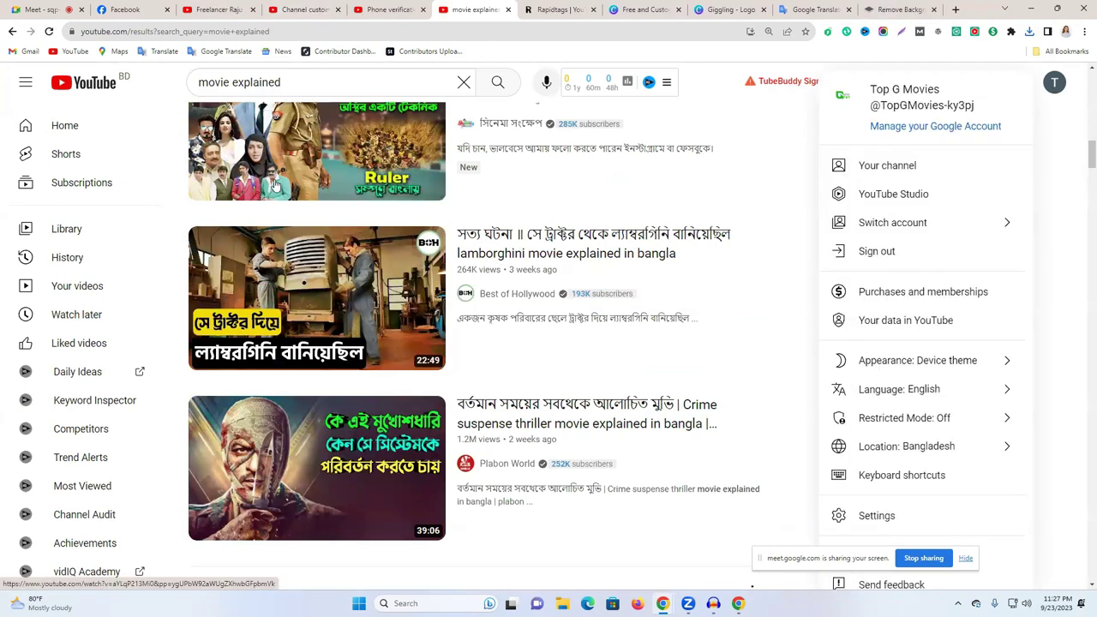
left_click(488, 129)
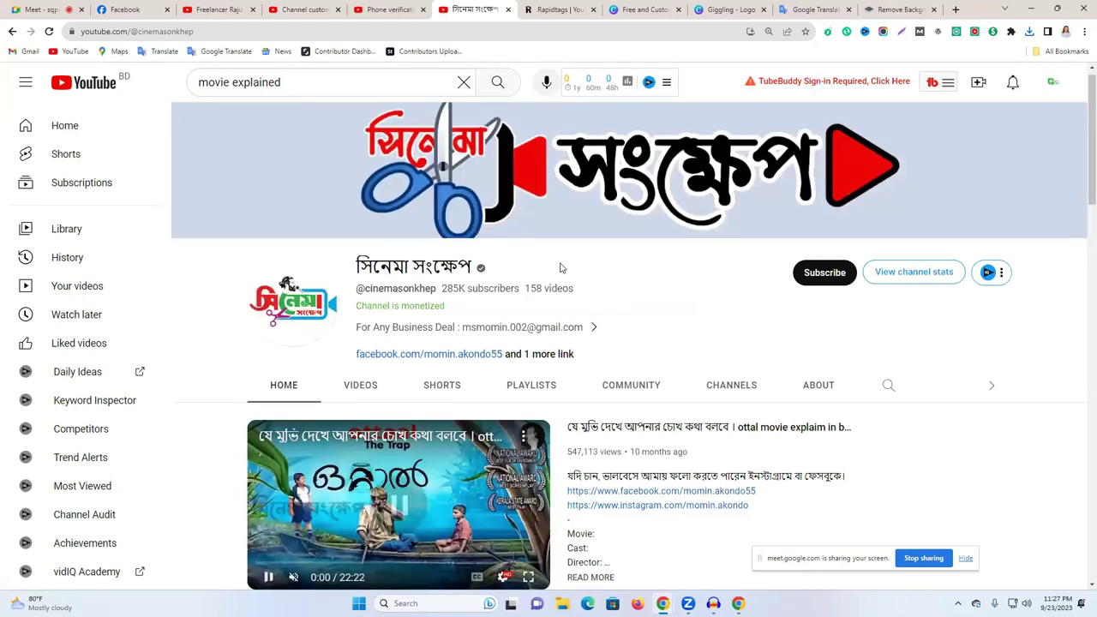
left_click(883, 9)
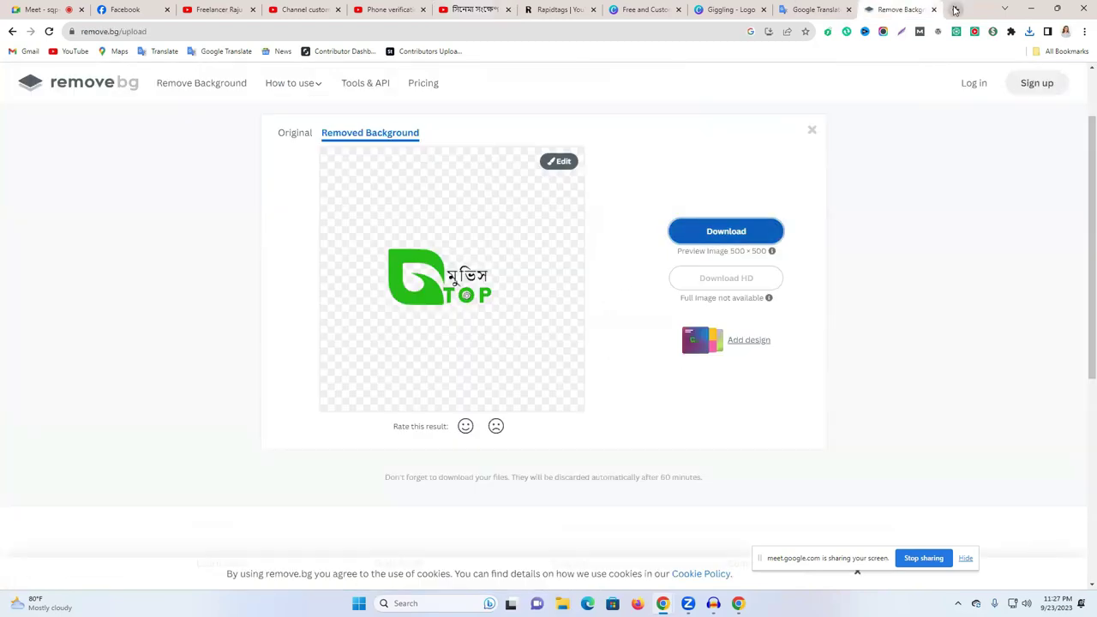
Go to leonardo.ai in a new tab and launch the Leonardo app
key("ctrl+t")
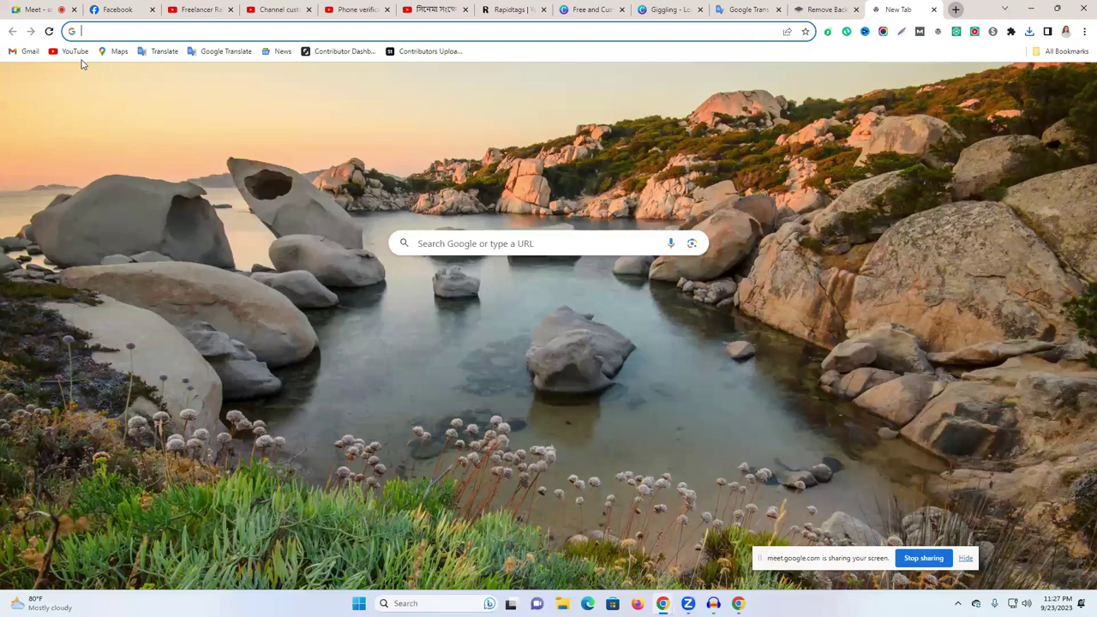
type("leonardo.ai")
key("Return")
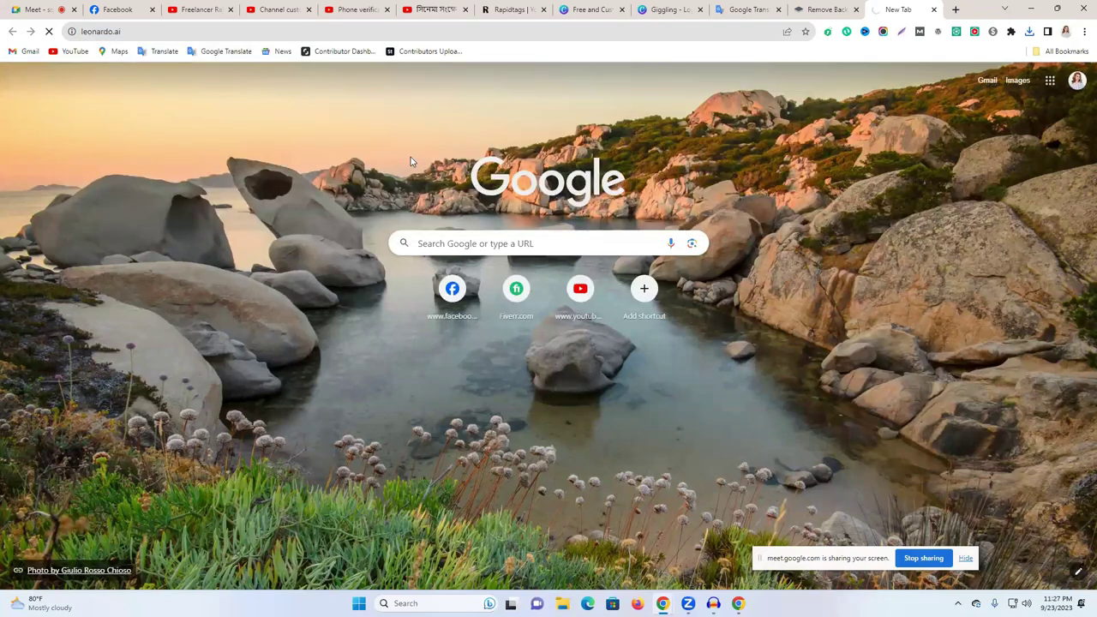
left_click(832, 83)
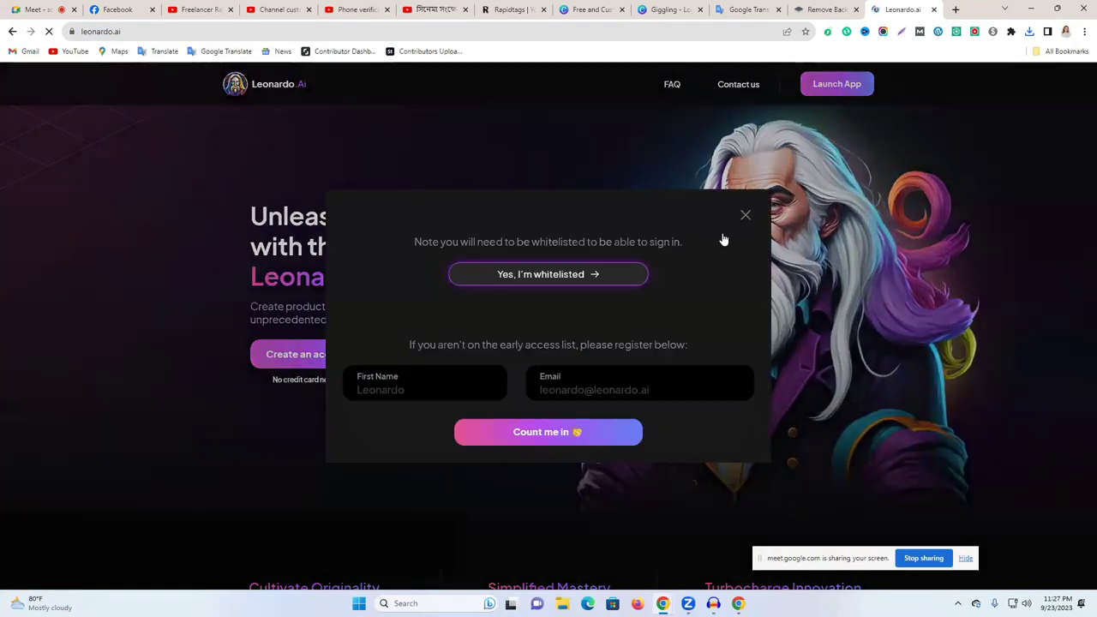
left_click(593, 275)
left_click(861, 11)
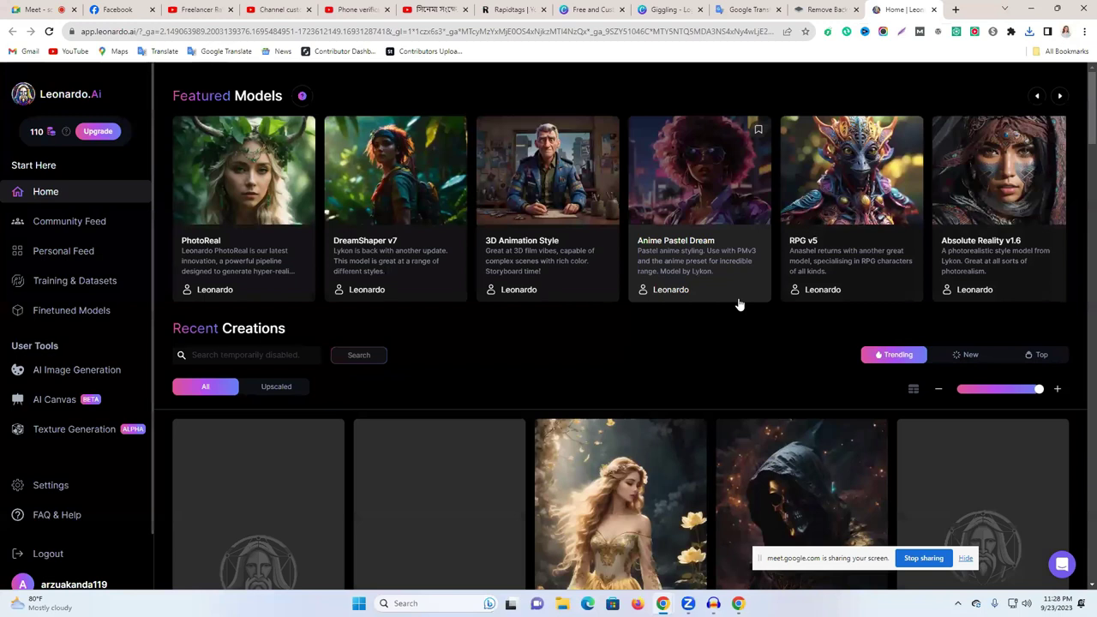
Download a Top G Movies Logo image as DreamShaper_v7_Top_G_Movies_Logo_0.jpg from AI image generation
scroll(740, 304, "down", 1)
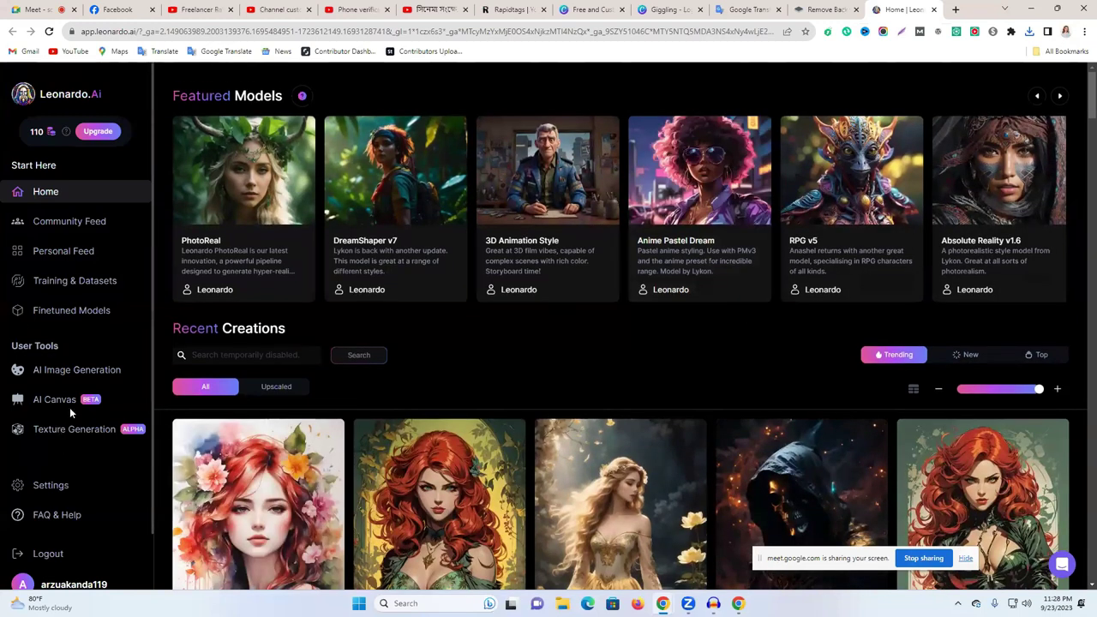
left_click(70, 370)
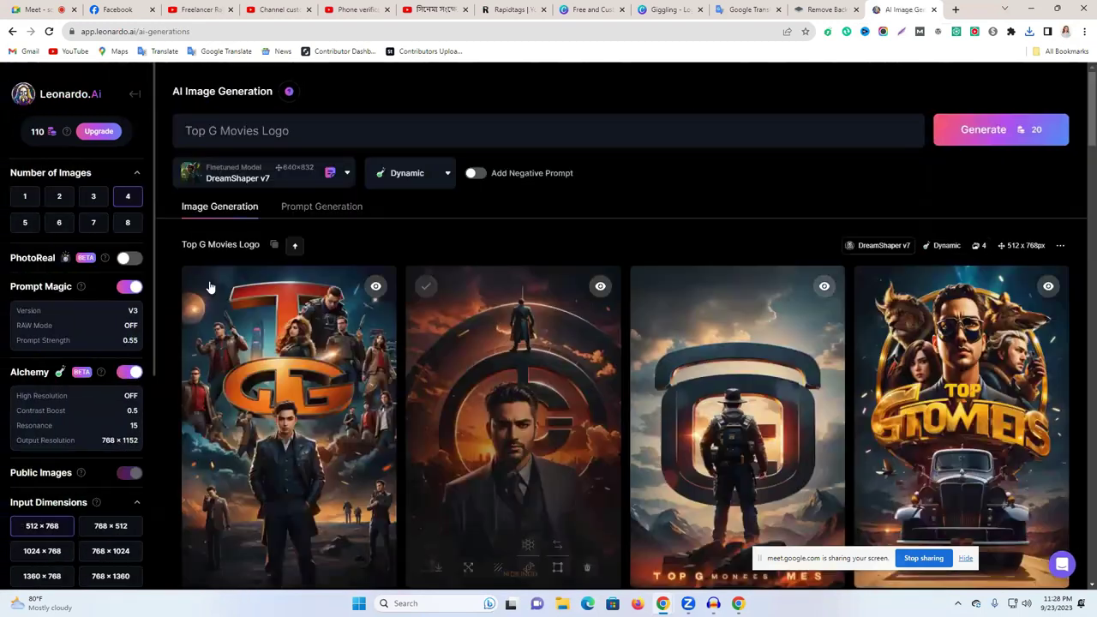
scroll(854, 364, "down", 1)
scroll(1060, 338, "down", 1)
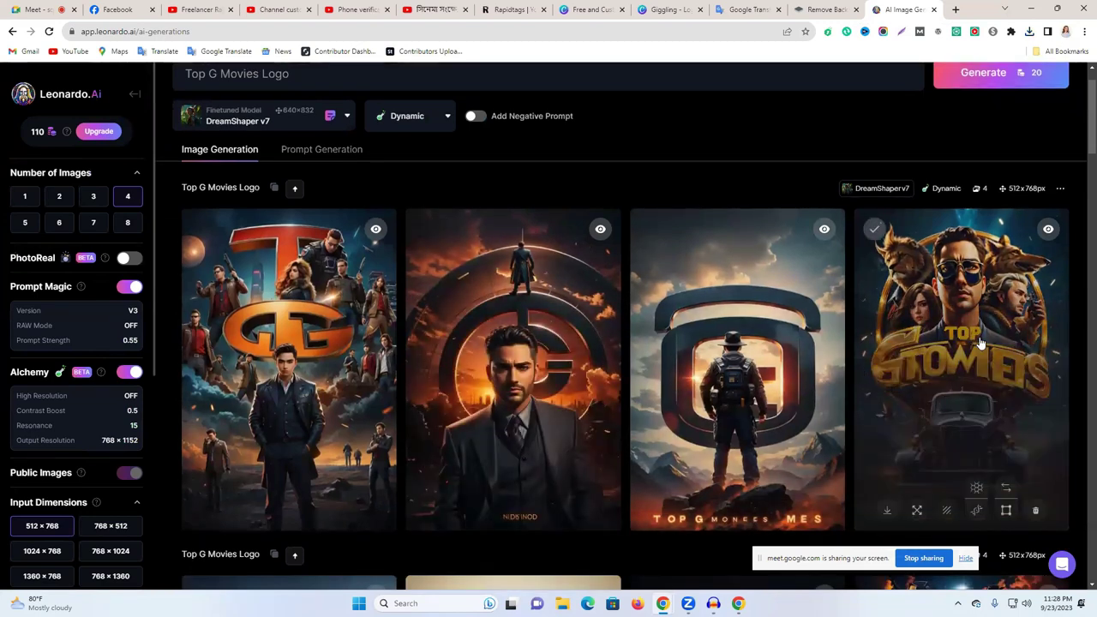
scroll(934, 406, "down", 1)
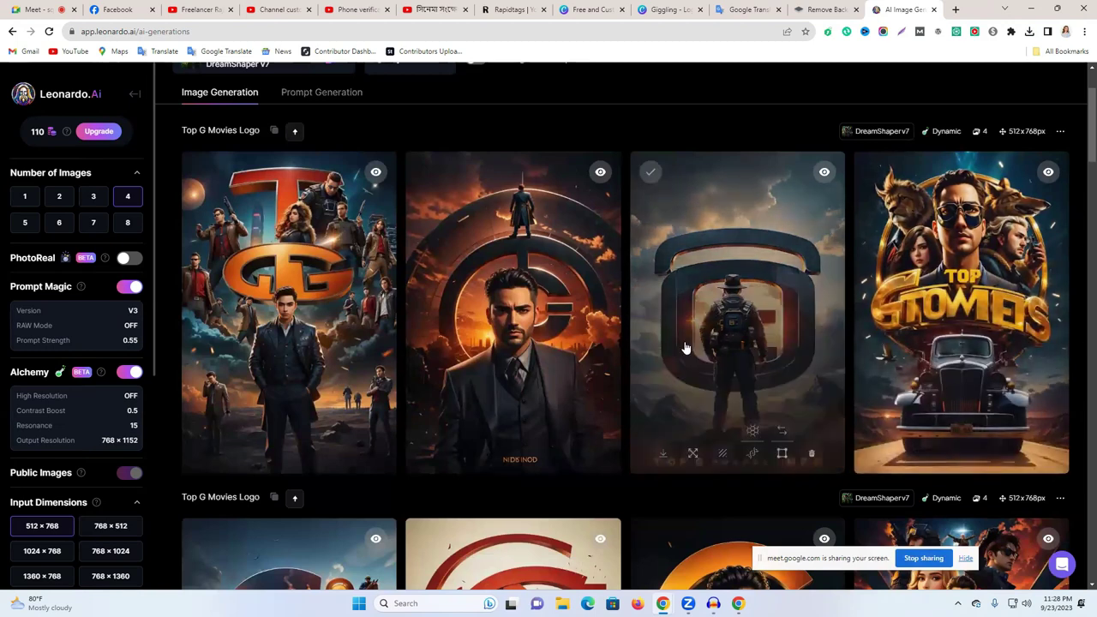
scroll(686, 348, "down", 2)
scroll(951, 263, "down", 1)
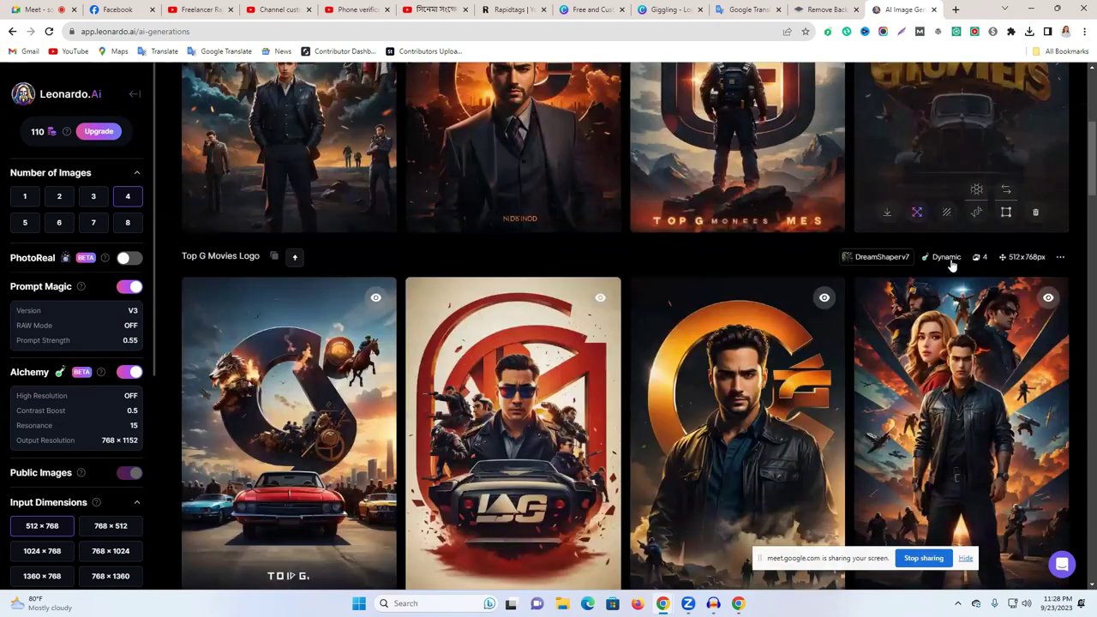
scroll(556, 263, "down", 1)
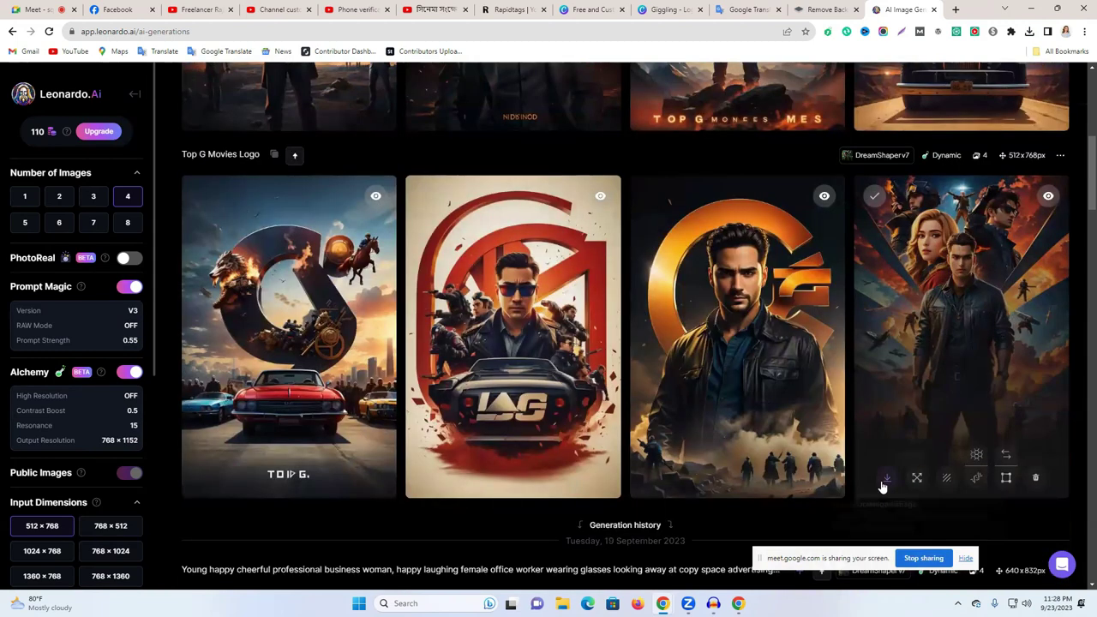
left_click(883, 482)
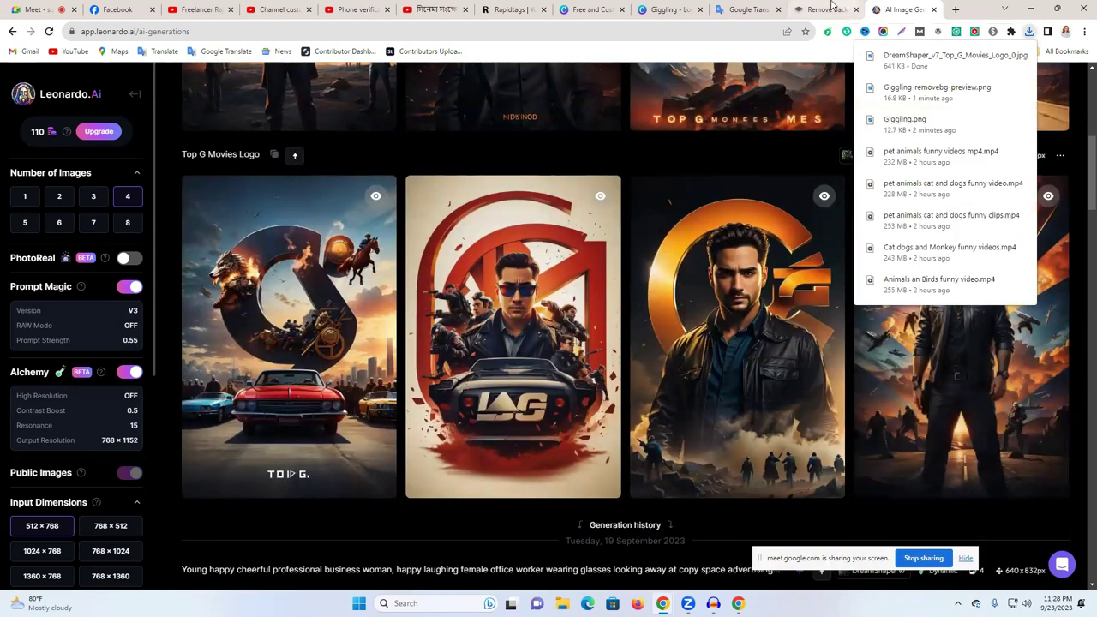
Close the phone verification tab and return to the YouTube Studio Branding page
left_click(676, 8)
left_click(333, 8)
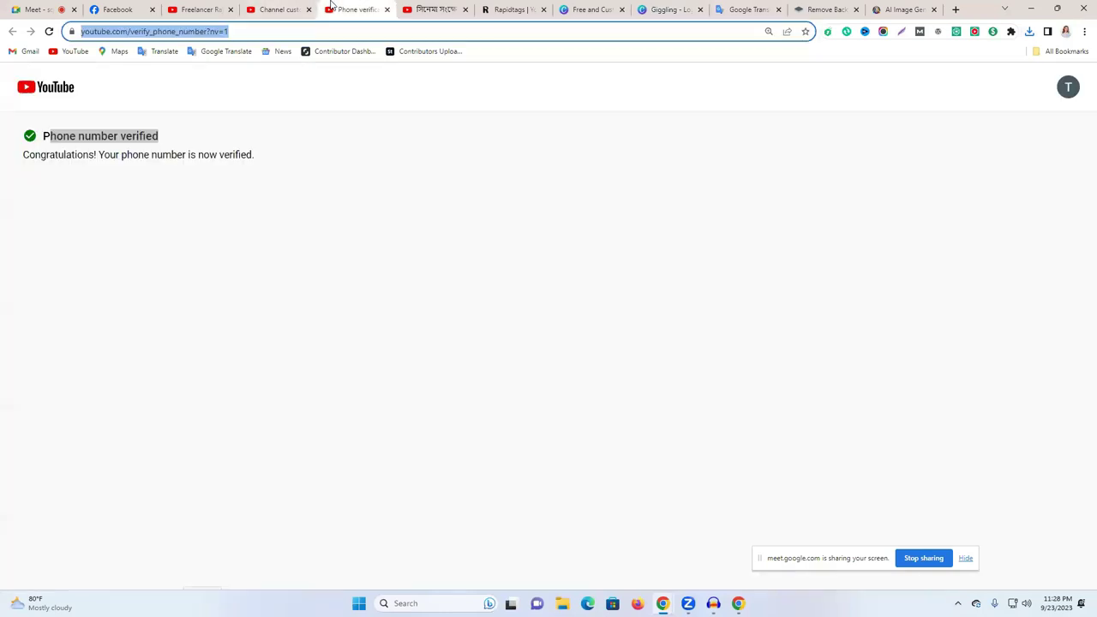
left_click(419, 7)
left_click(368, 9)
left_click(387, 10)
left_click(279, 9)
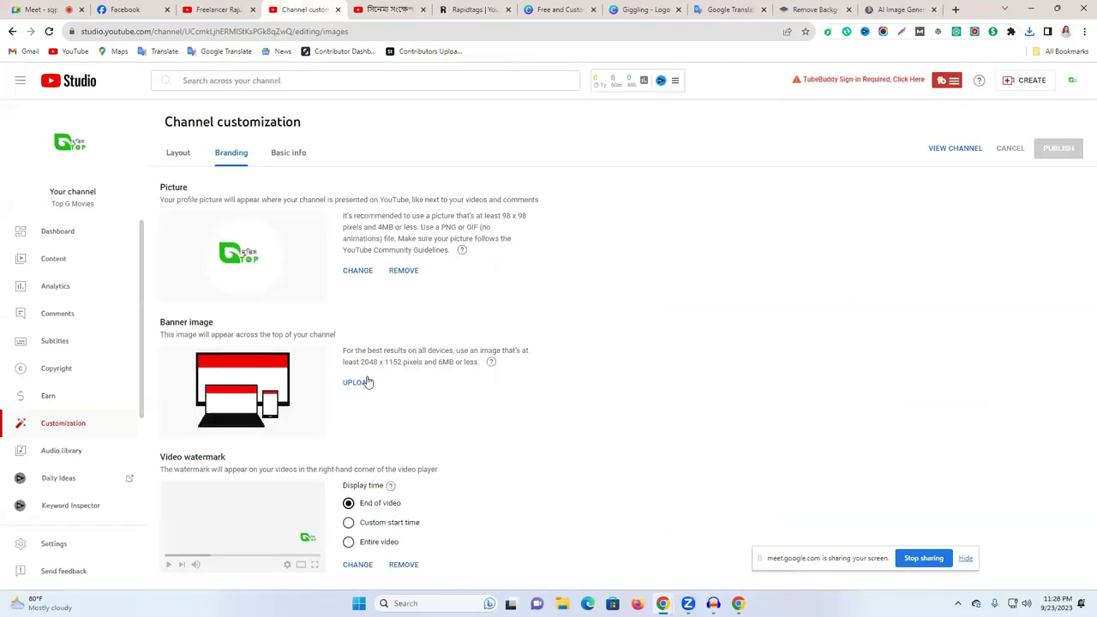
Search Canva templates for 'youtube cover' and show the YouTube Banners results
left_click(737, 8)
left_click(640, 8)
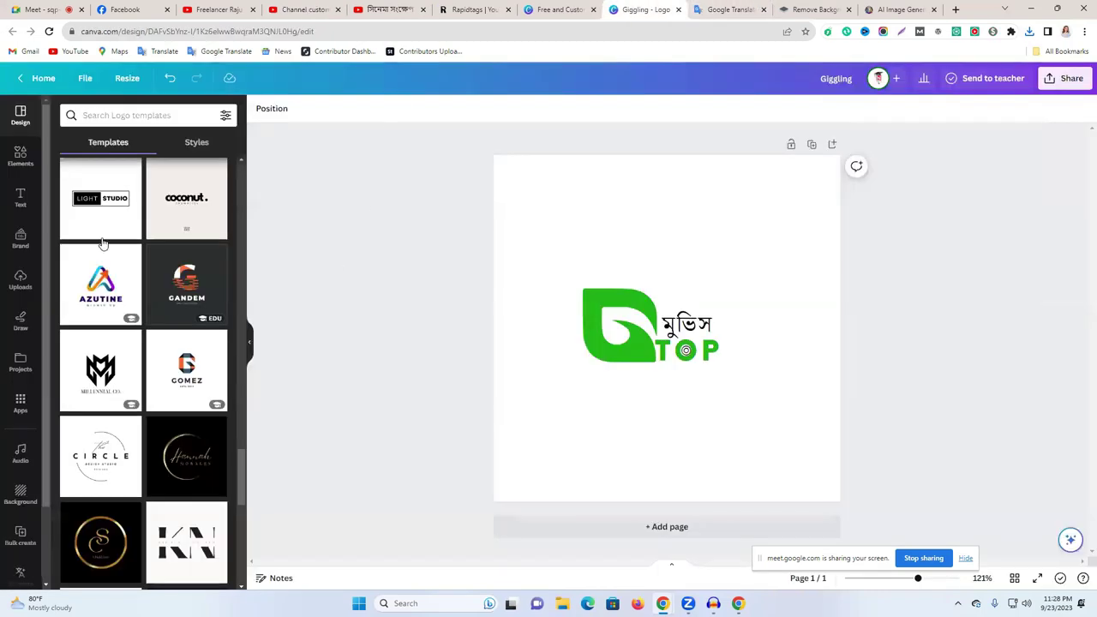
left_click(532, 9)
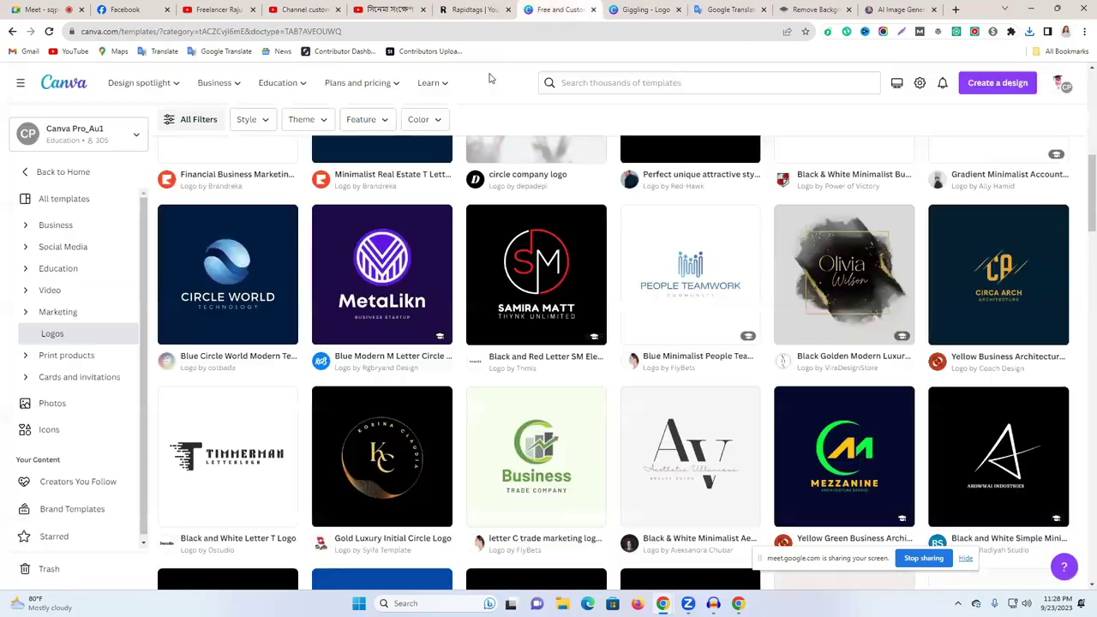
left_click(628, 83)
type("y")
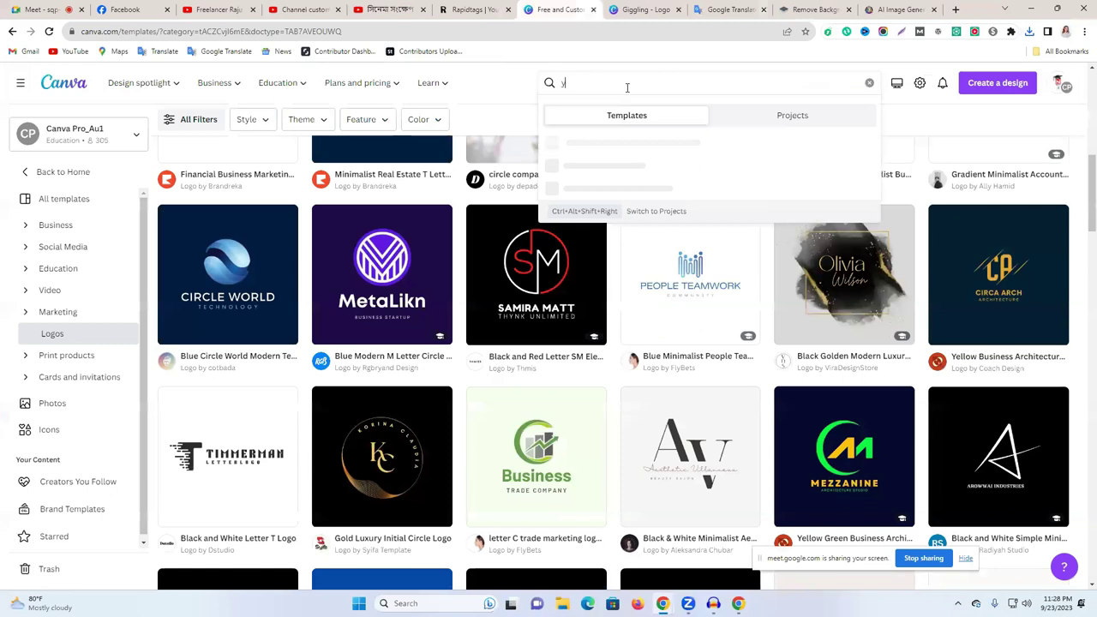
type("outube cover")
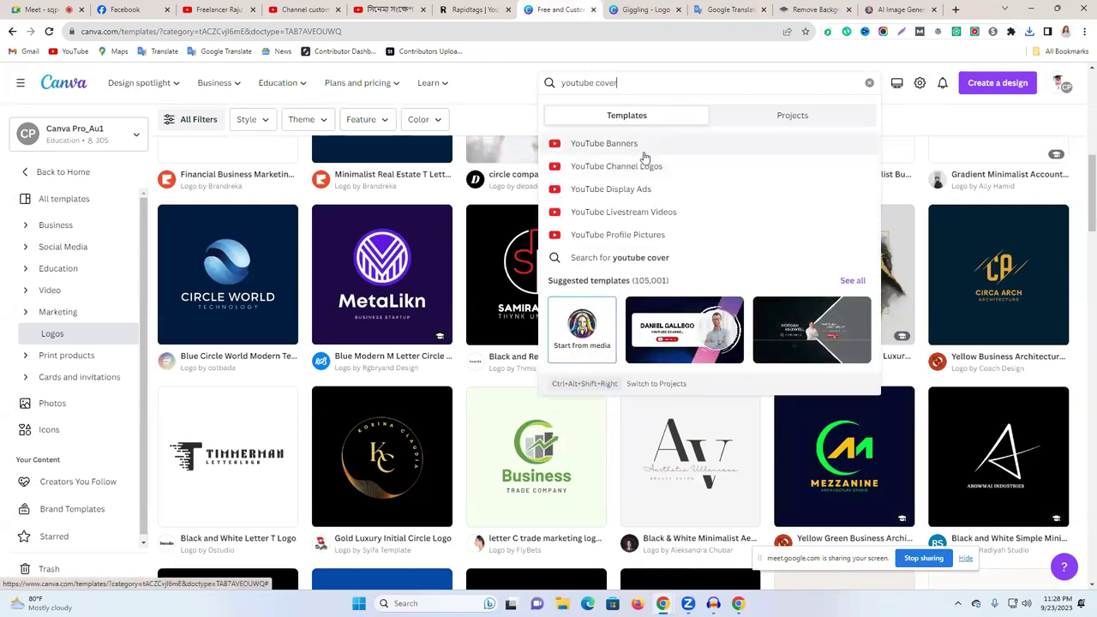
left_click(645, 145)
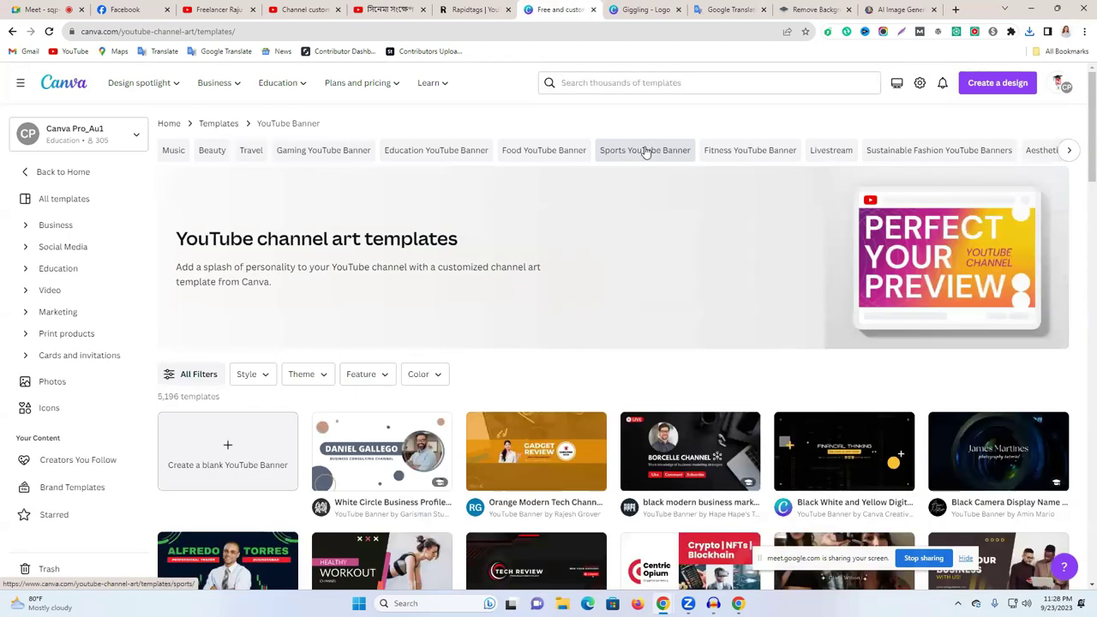
Preview the Orange Modern Tech and Black and Red Modern News banner templates
scroll(658, 248, "down", 2)
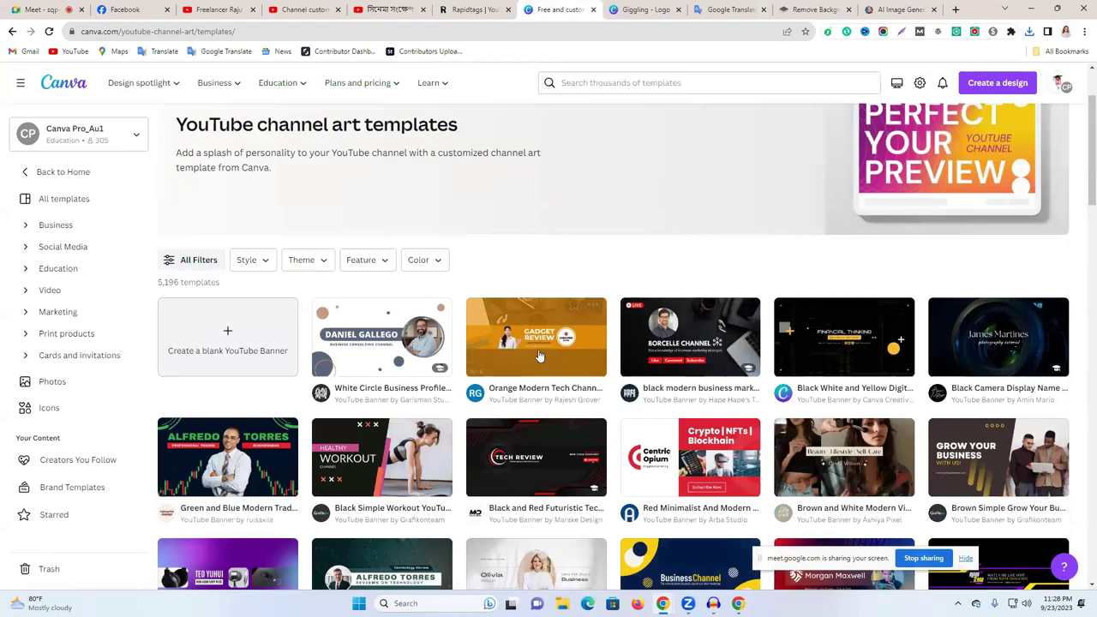
left_click(538, 351)
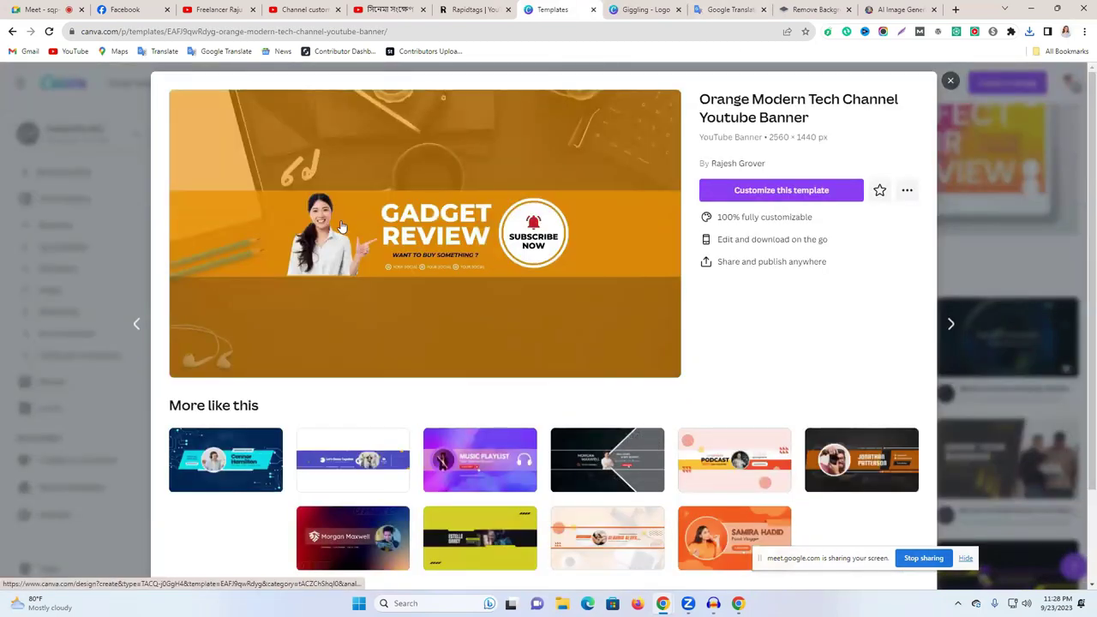
scroll(823, 484, "down", 3)
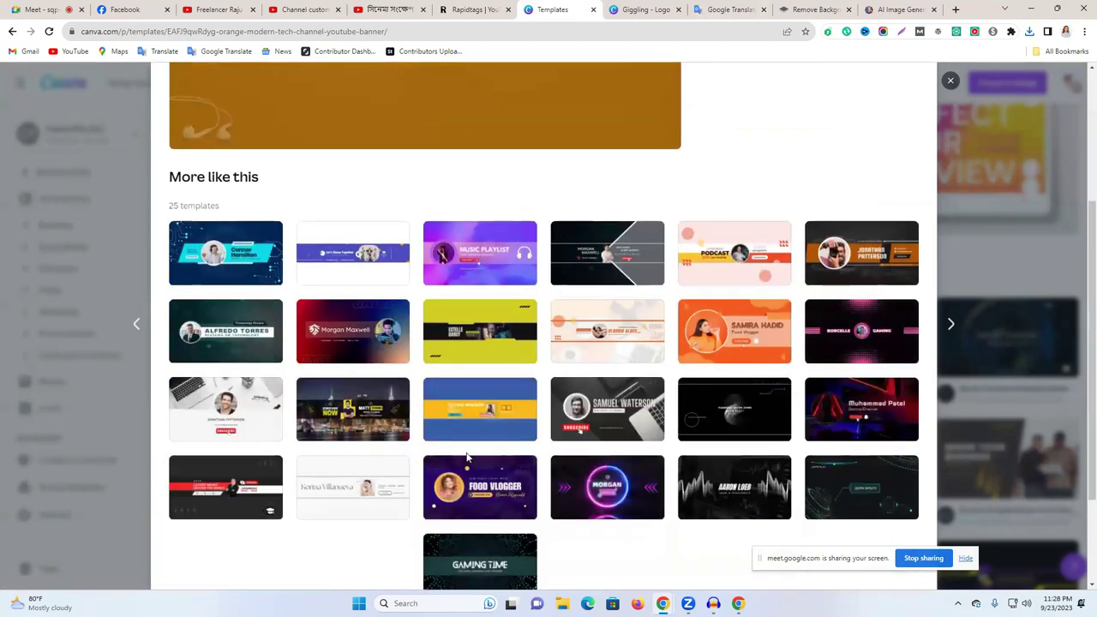
left_click(250, 495)
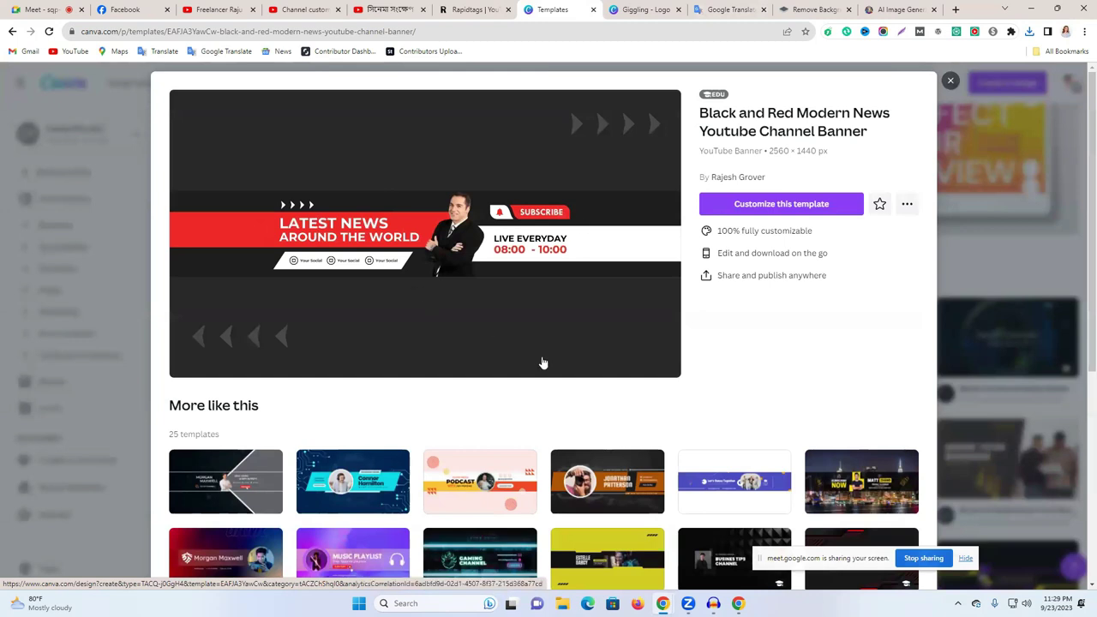
scroll(541, 363, "down", 3)
scroll(577, 403, "down", 1)
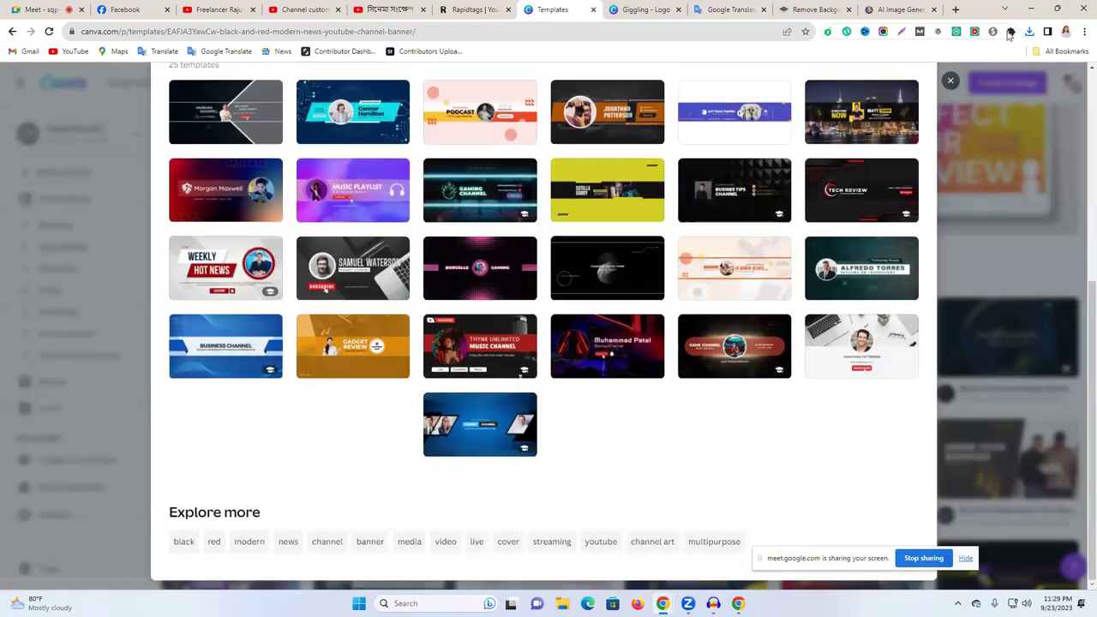
left_click(950, 80)
Return to YouTube Studio and open the channel's Basic info settings
left_click(463, 8)
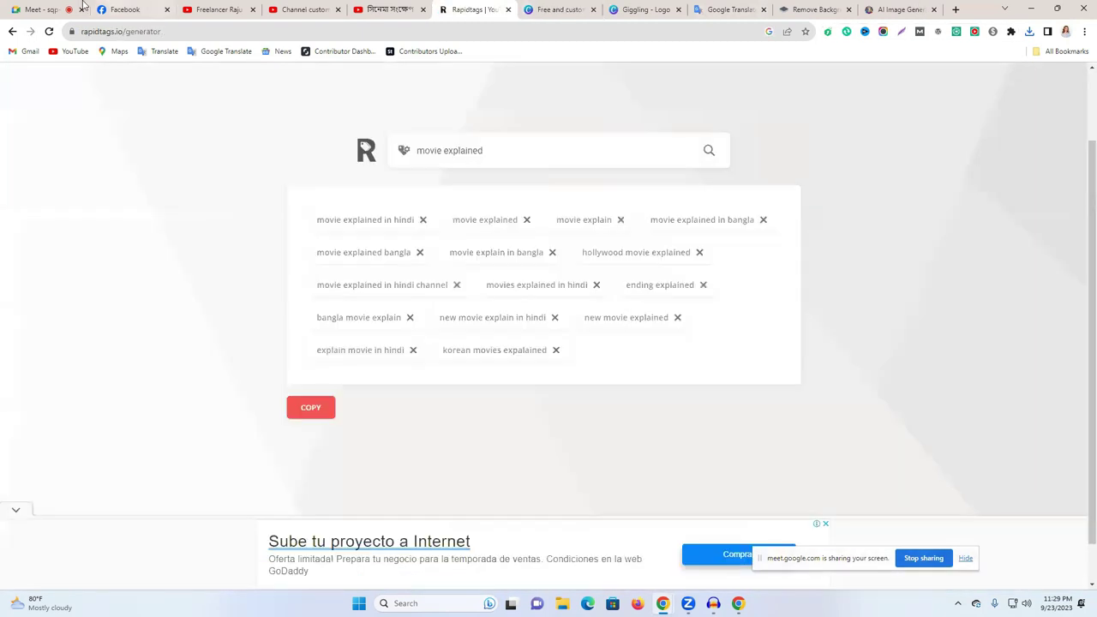
left_click(302, 9)
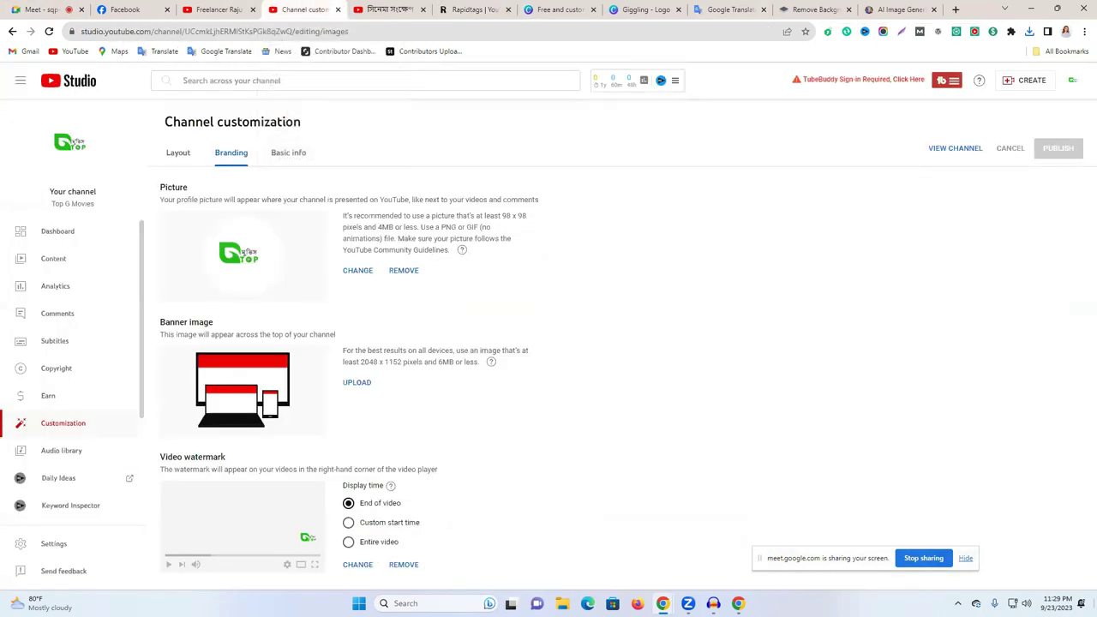
left_click(287, 156)
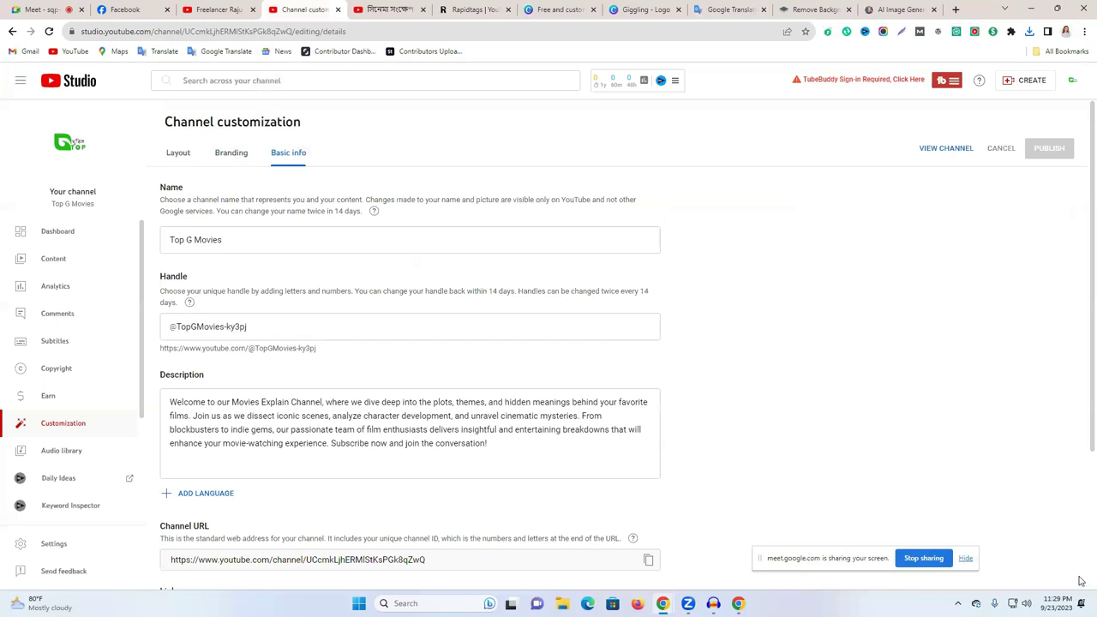
Open the public Top G Movies channel page from the dashboard and read its About description
left_click(48, 233)
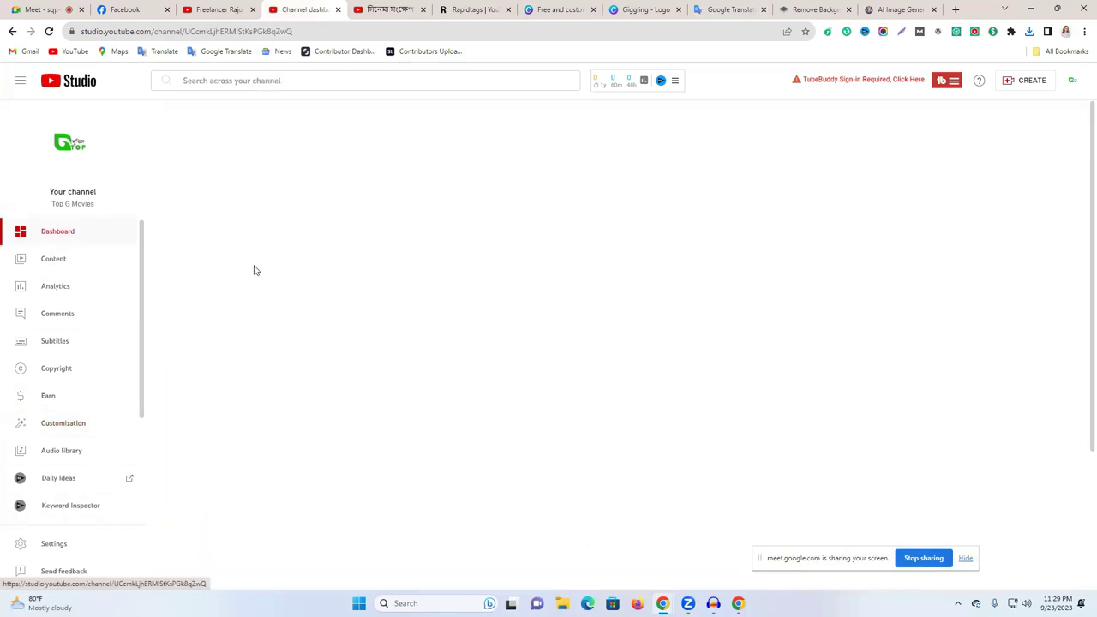
left_click(1070, 83)
left_click(962, 153)
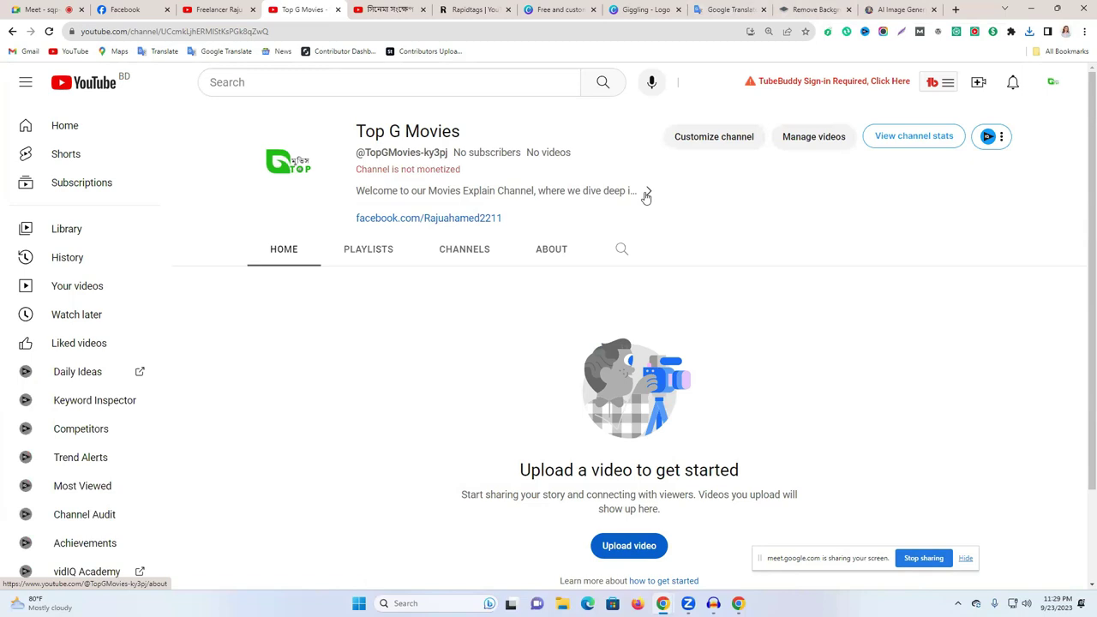
left_click(646, 194)
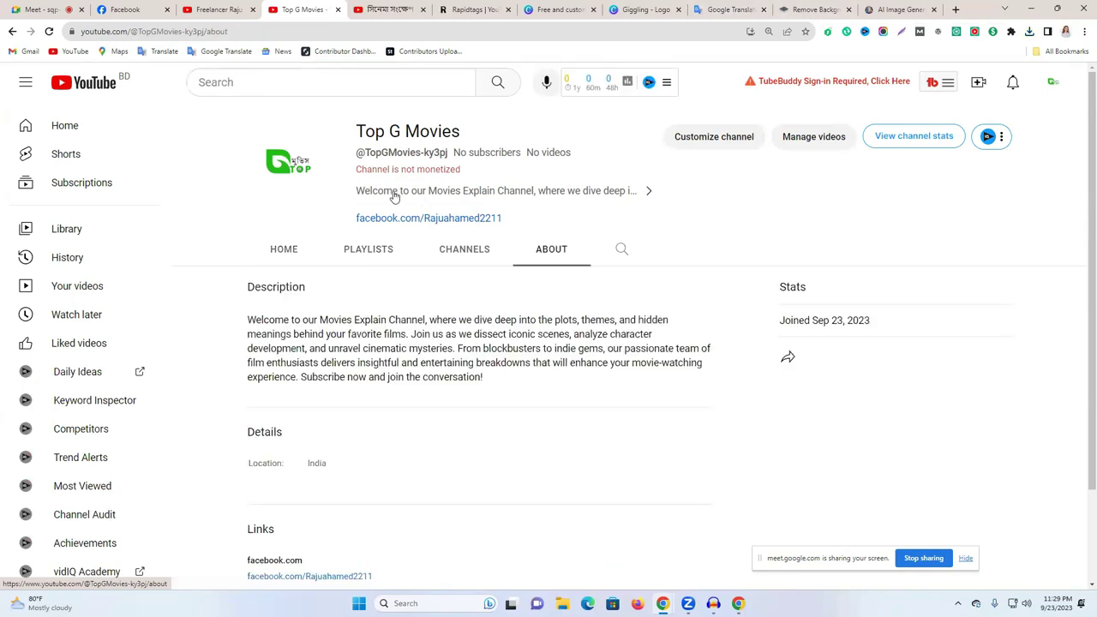
left_click_drag(348, 192, 708, 191)
left_click(746, 211)
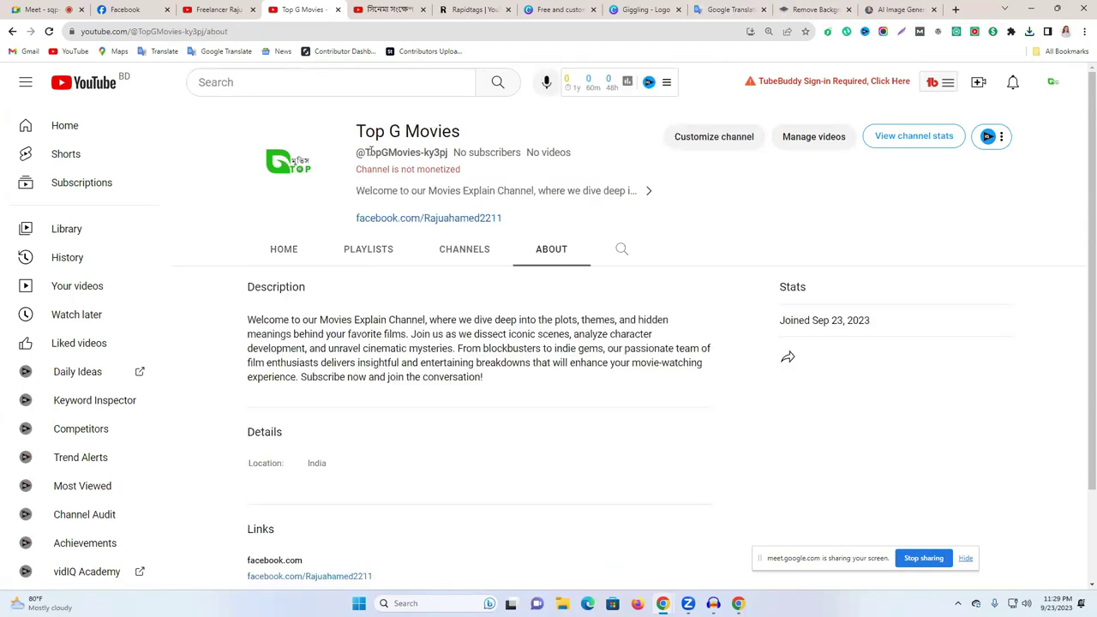
Check the About section's Facebook link, location and join date
scroll(436, 380, "down", 2)
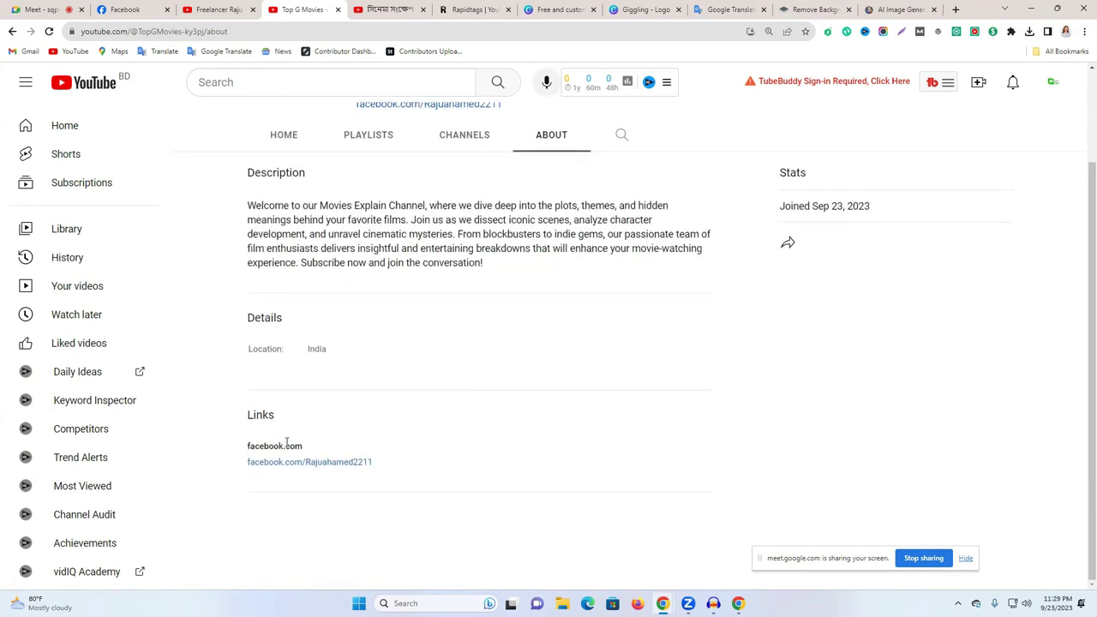
left_click_drag(390, 469, 243, 481)
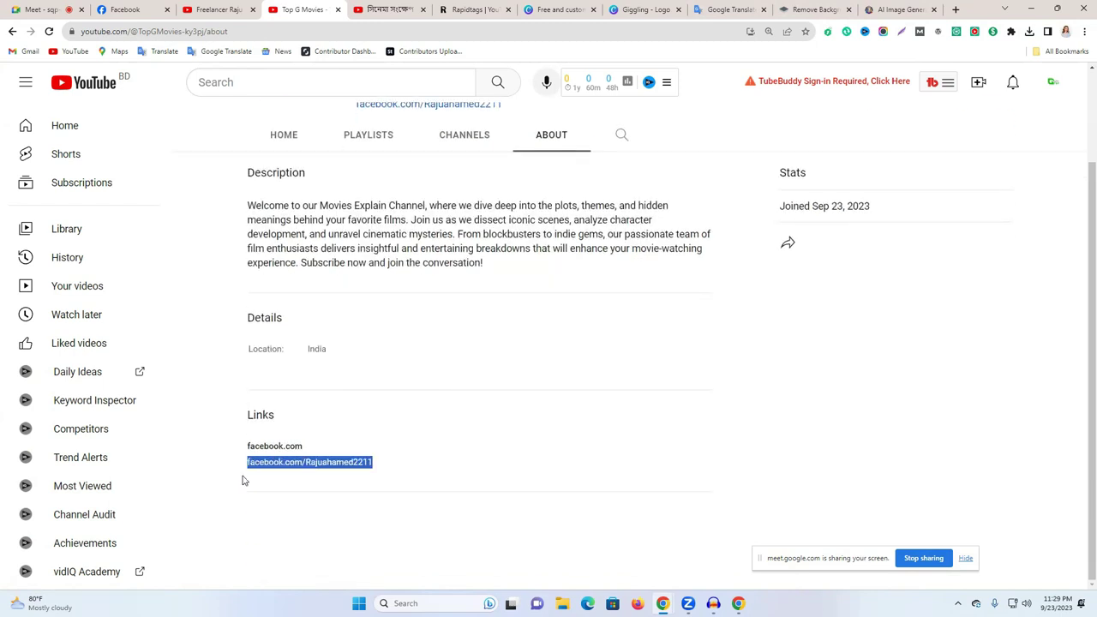
left_click(484, 463)
left_click(345, 351)
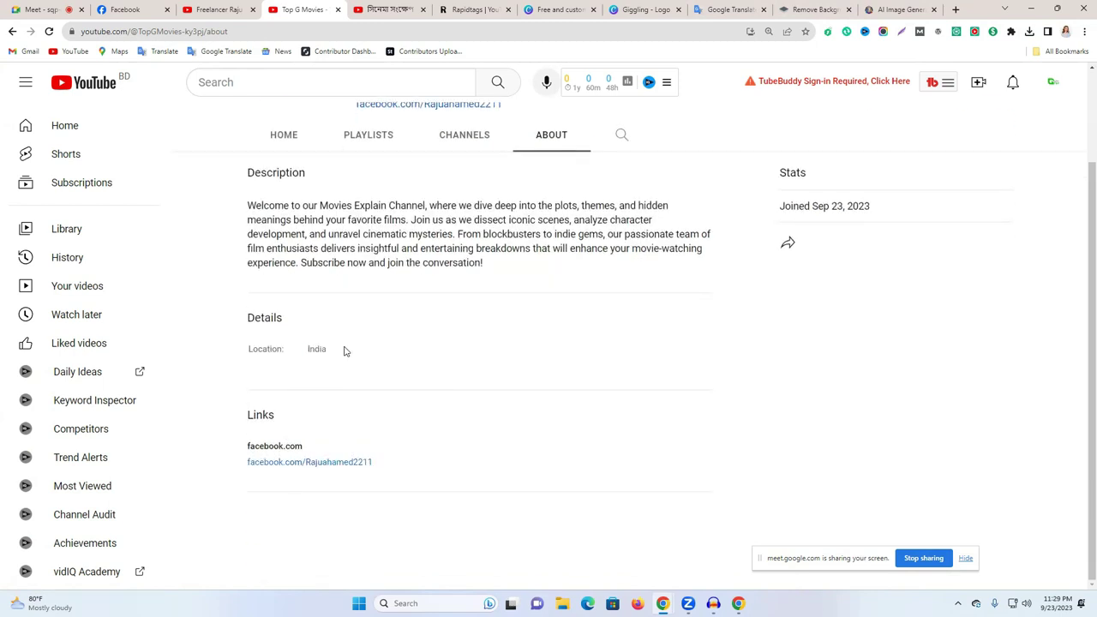
scroll(294, 411, "up", 2)
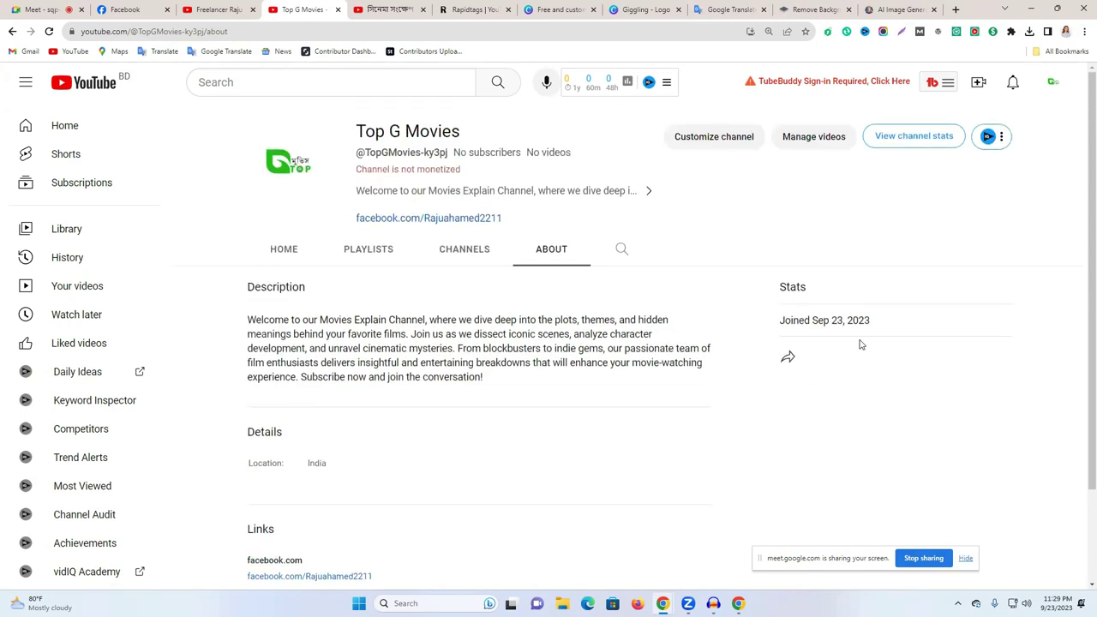
triple_click(850, 318)
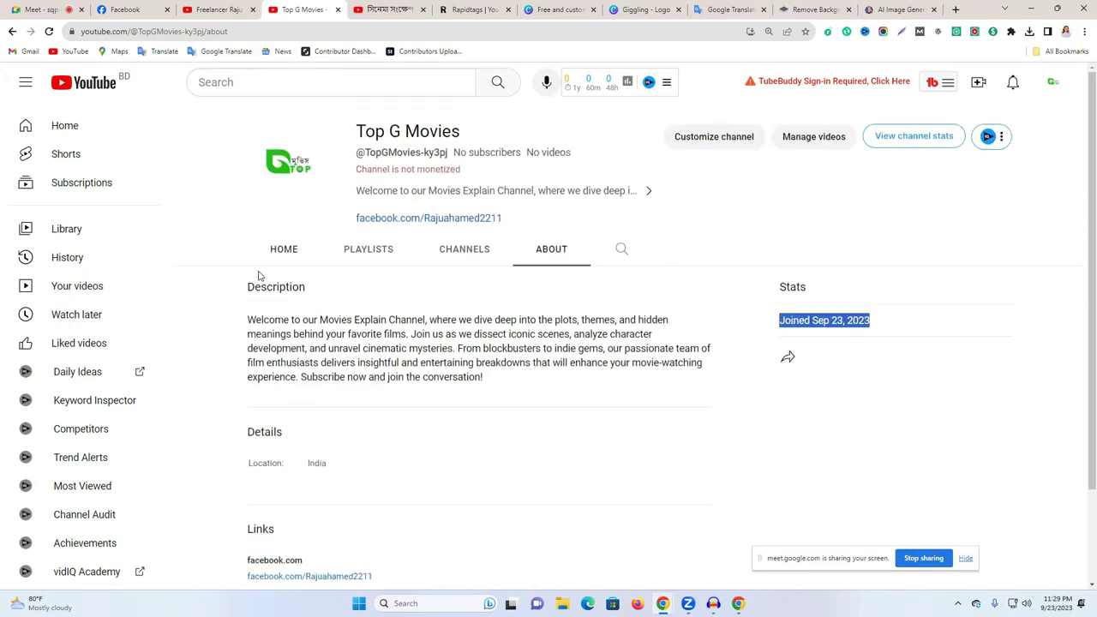
Check the channel home's no-subscribers count and its empty Playlists section
left_click(278, 250)
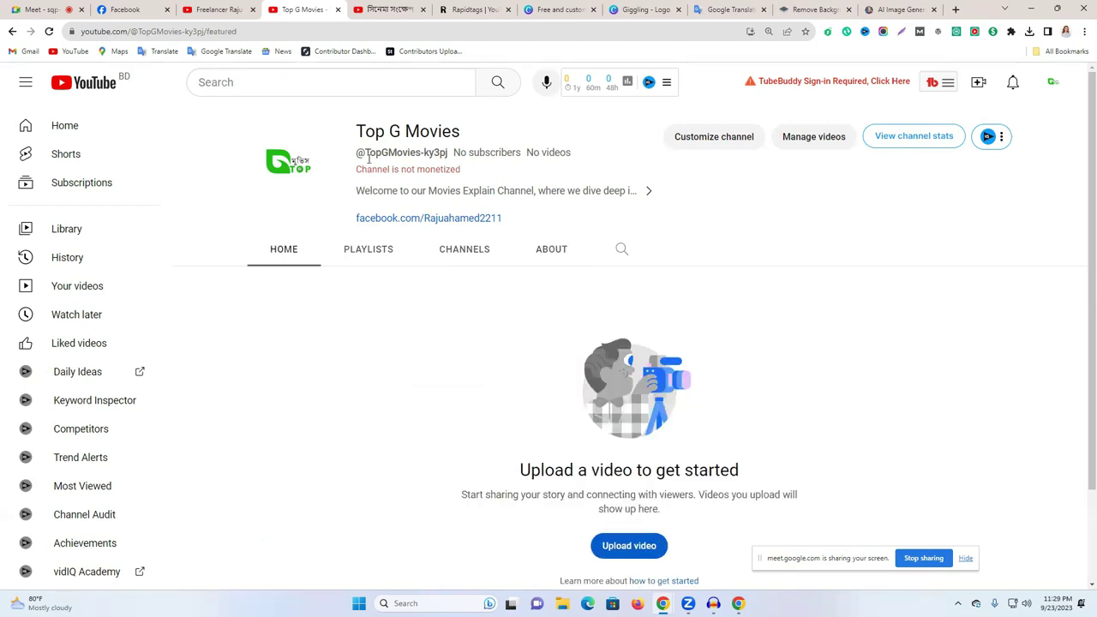
left_click_drag(518, 151, 440, 169)
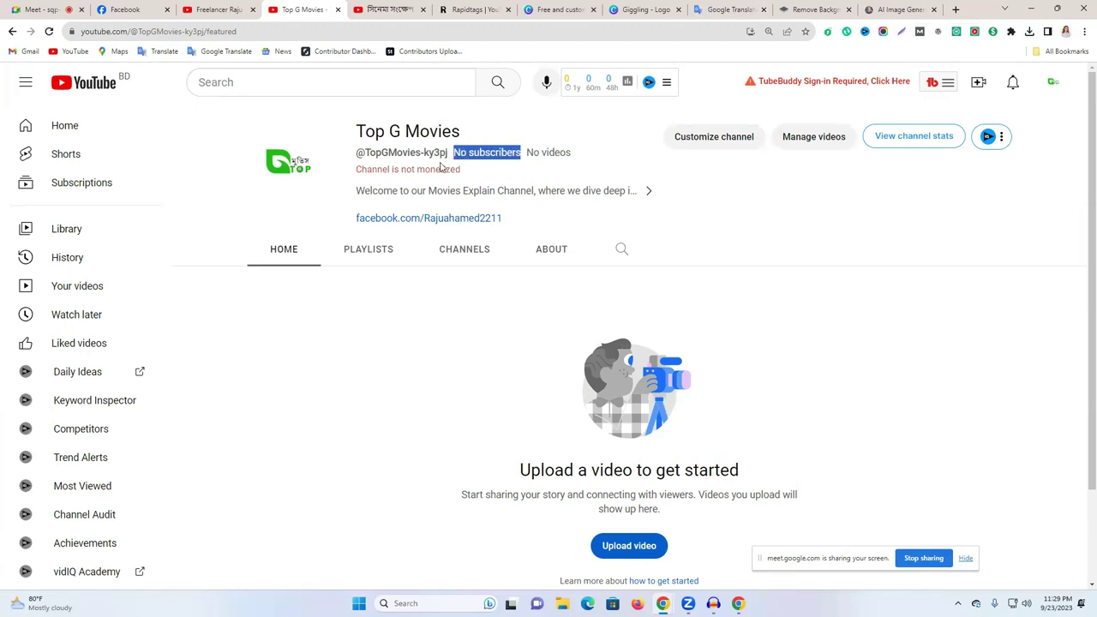
left_click(369, 252)
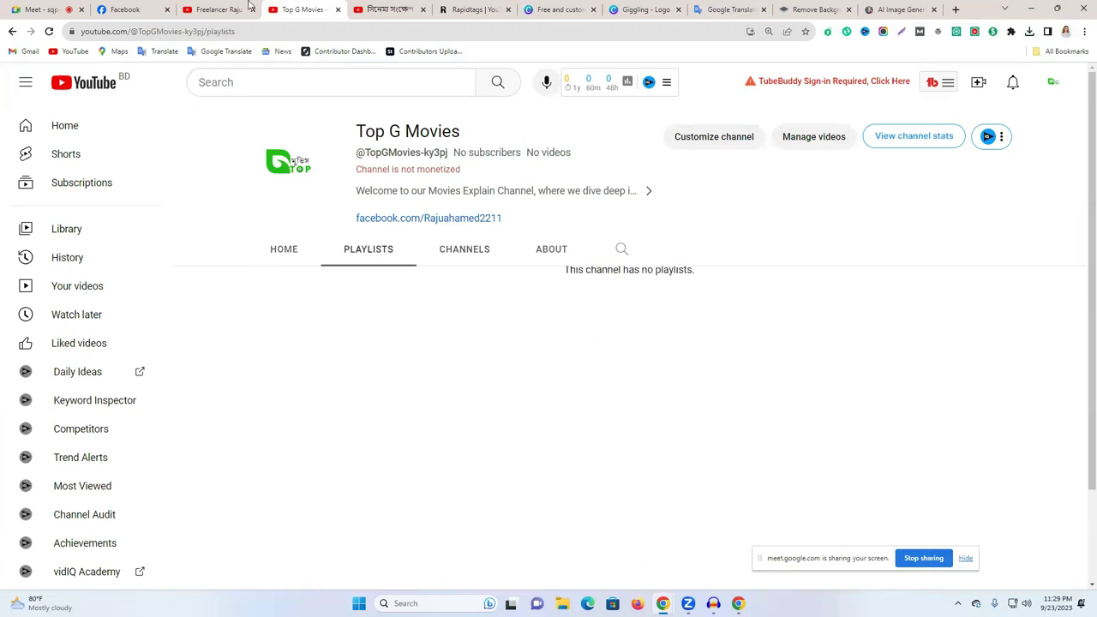
left_click(192, 8)
left_click(337, 7)
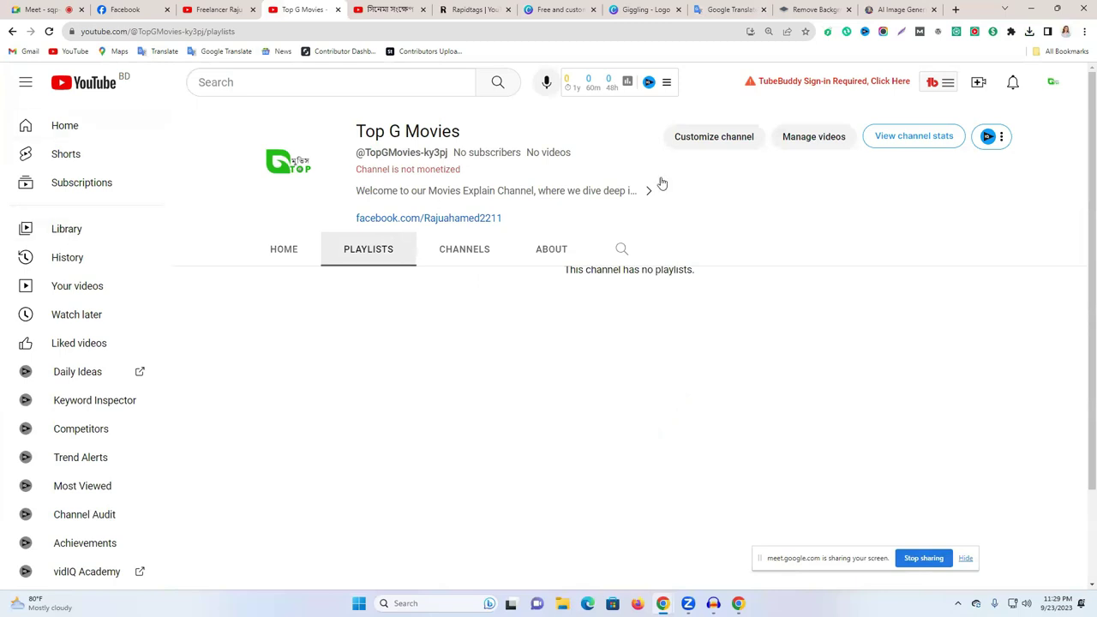
Close the leftover channel, RapidTags, Canva, remove.bg and Leonardo tabs
left_click(710, 138)
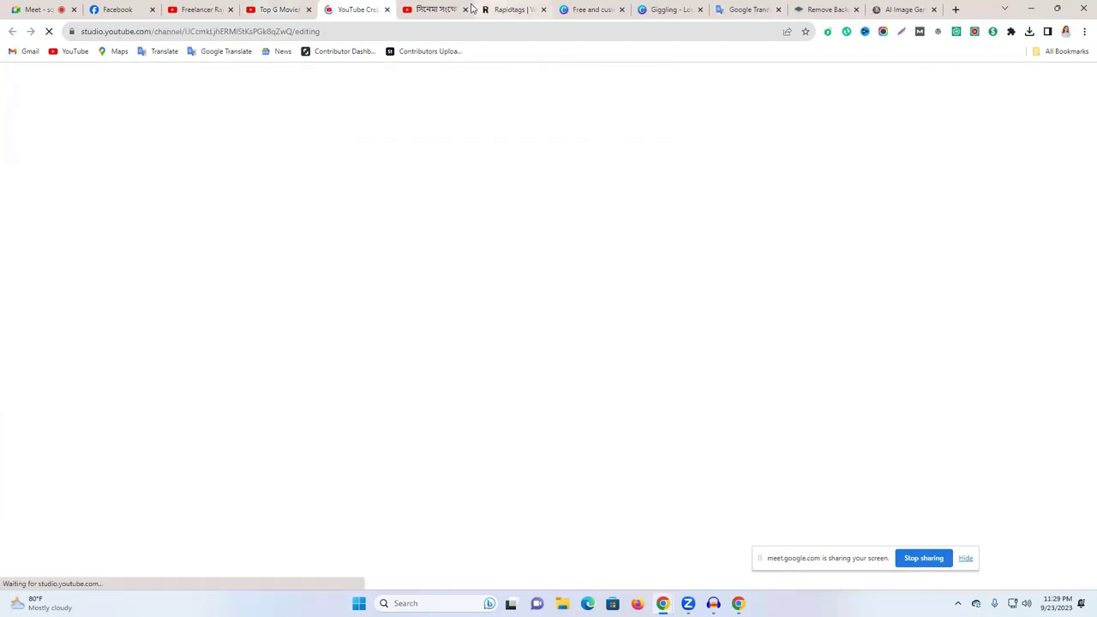
left_click(454, 10)
left_click(465, 9)
left_click(465, 10)
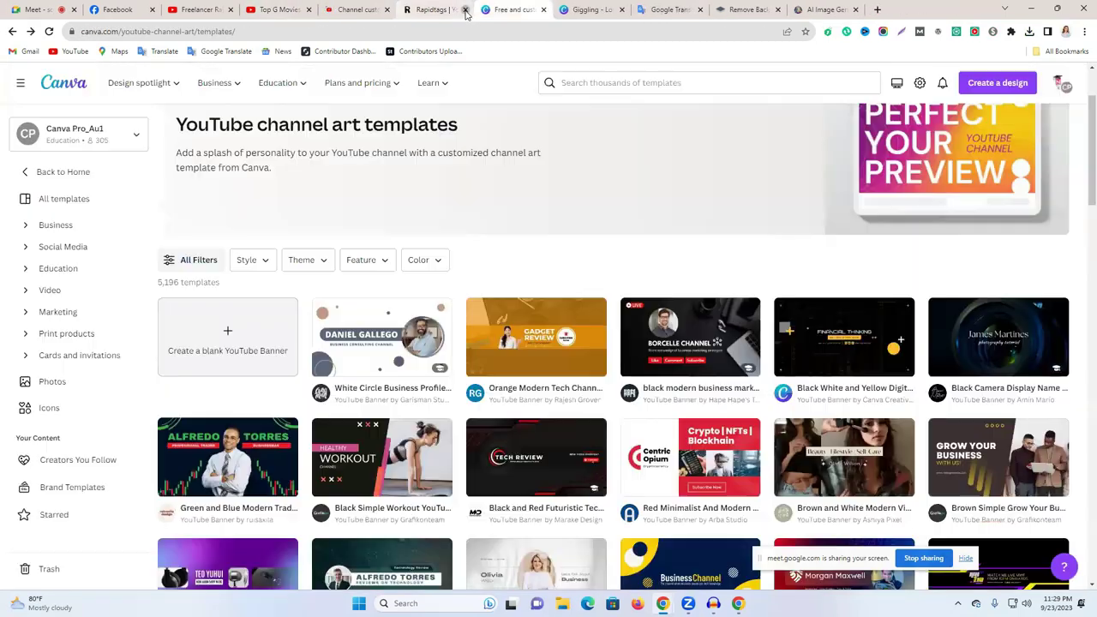
left_click(465, 9)
left_click(465, 9)
left_click(465, 9)
left_click(465, 9)
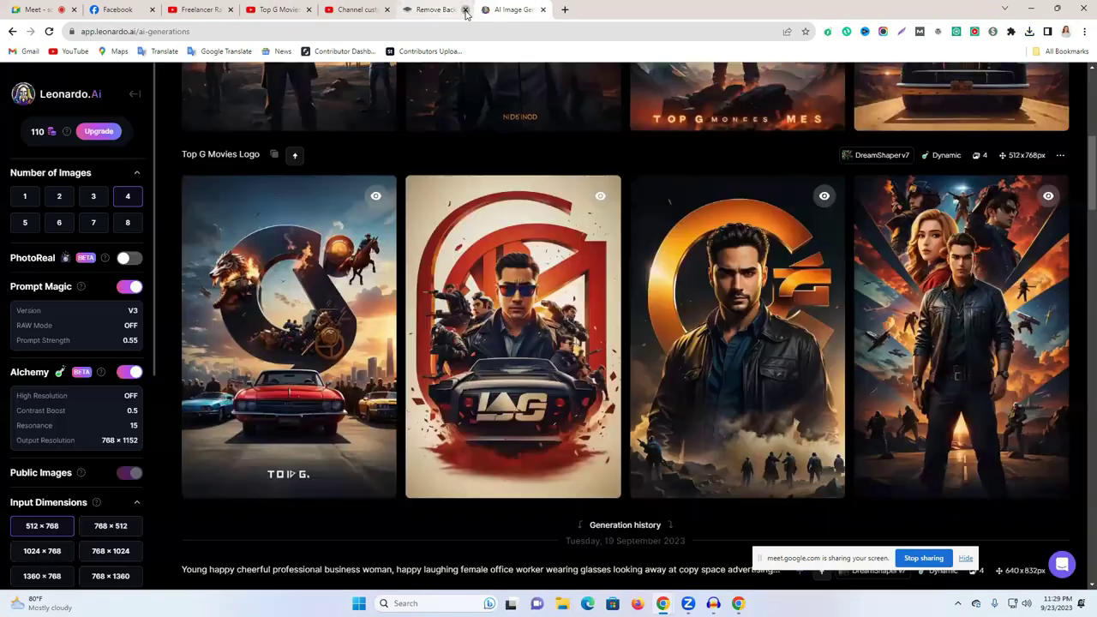
left_click(465, 10)
left_click(465, 9)
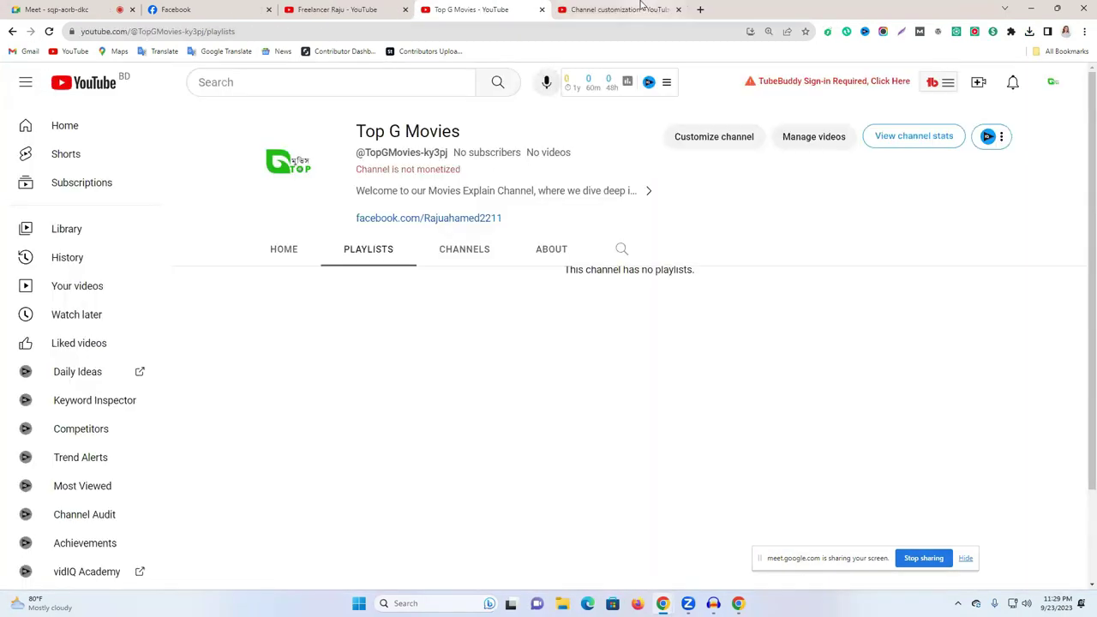
Dismiss the Studio welcome dialog and open the Earn monetization page
left_click(626, 10)
left_click(552, 443)
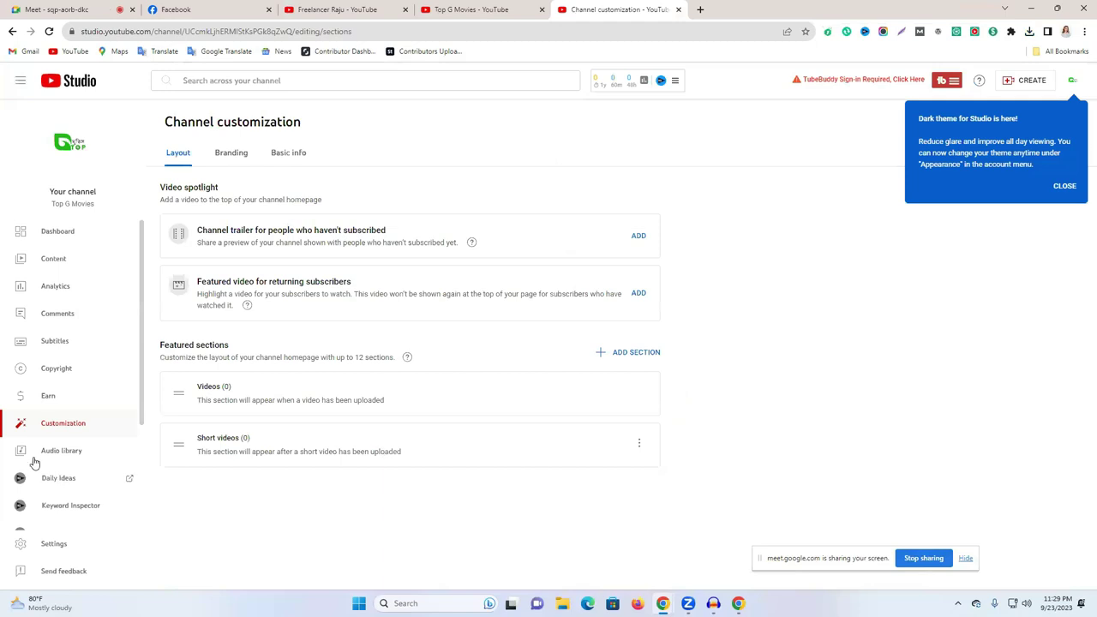
left_click(66, 400)
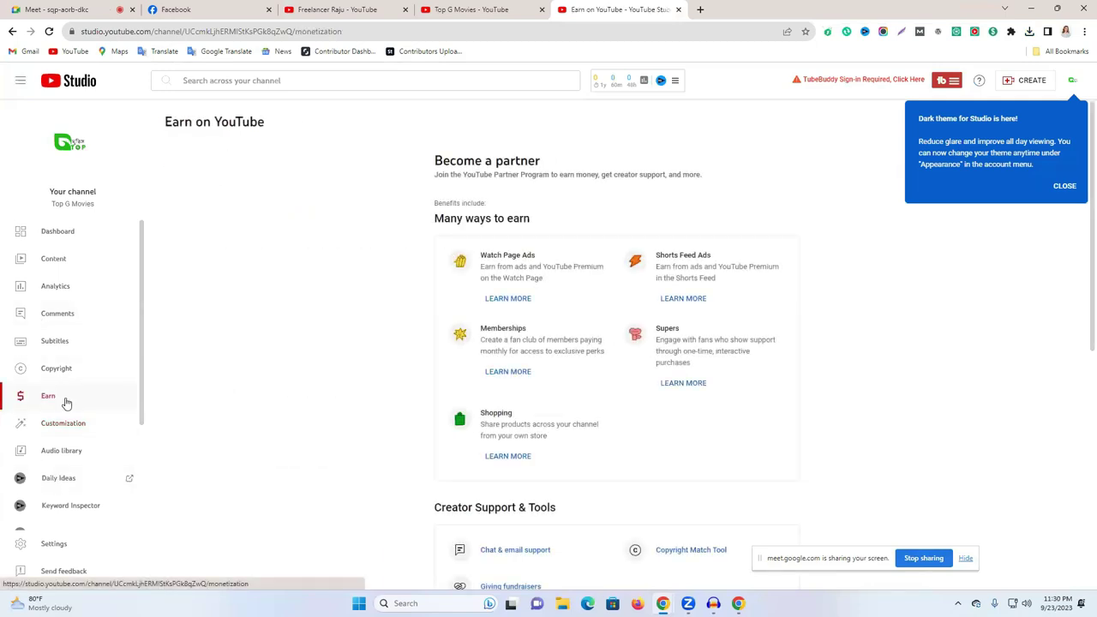
scroll(600, 386, "down", 5)
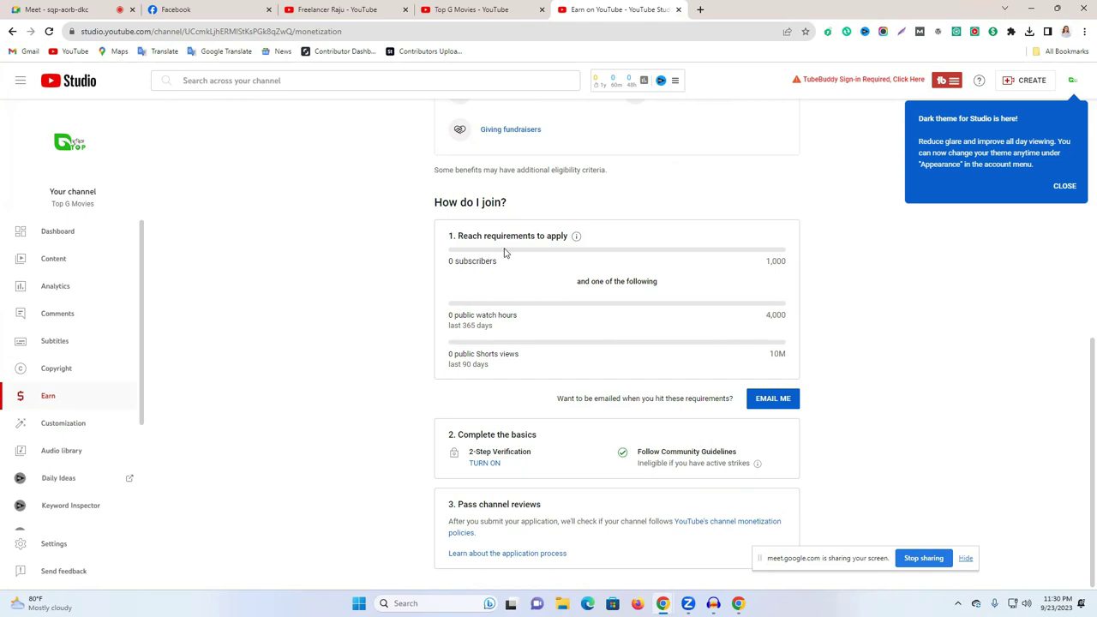
Review the 1,000-subscriber and 4,000 watch-hour requirements against the current subscriber count
left_click_drag(478, 233, 806, 268)
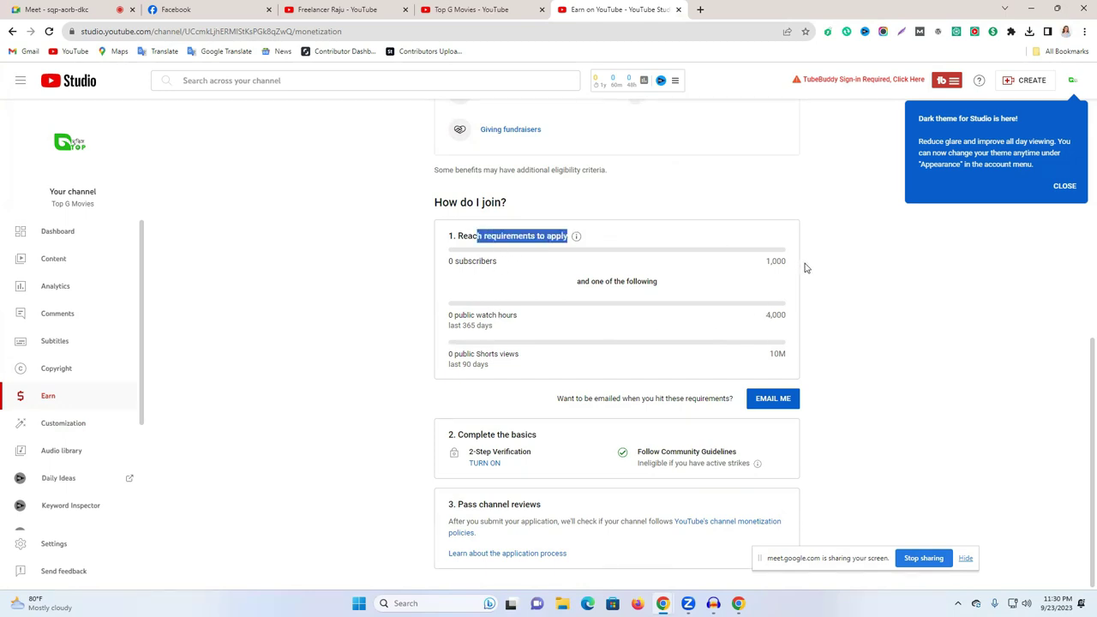
left_click(1063, 190)
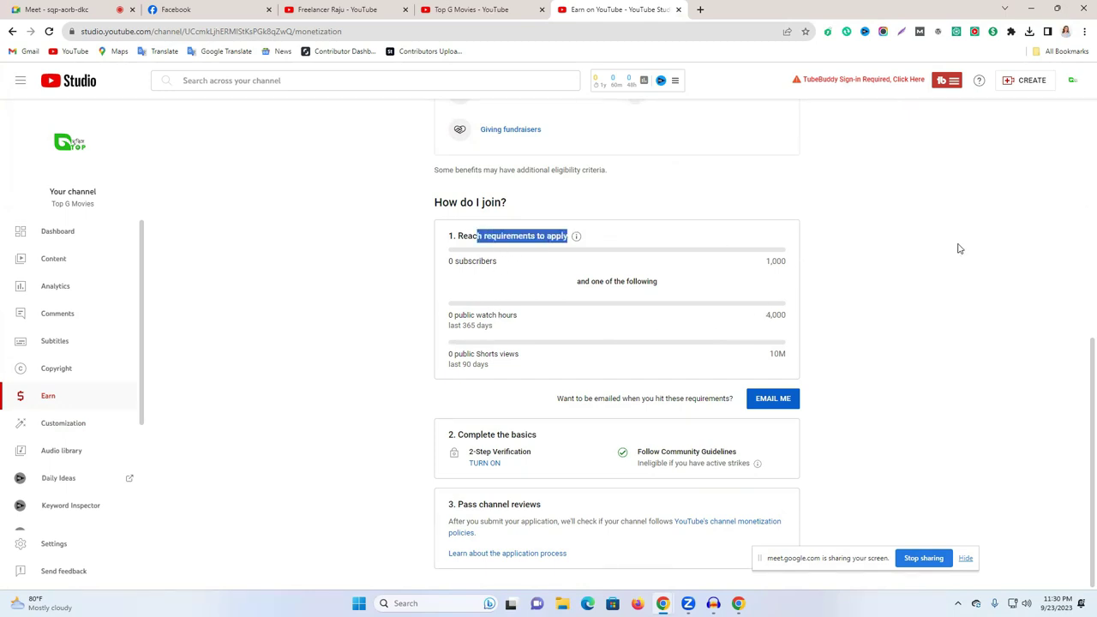
double_click(781, 315)
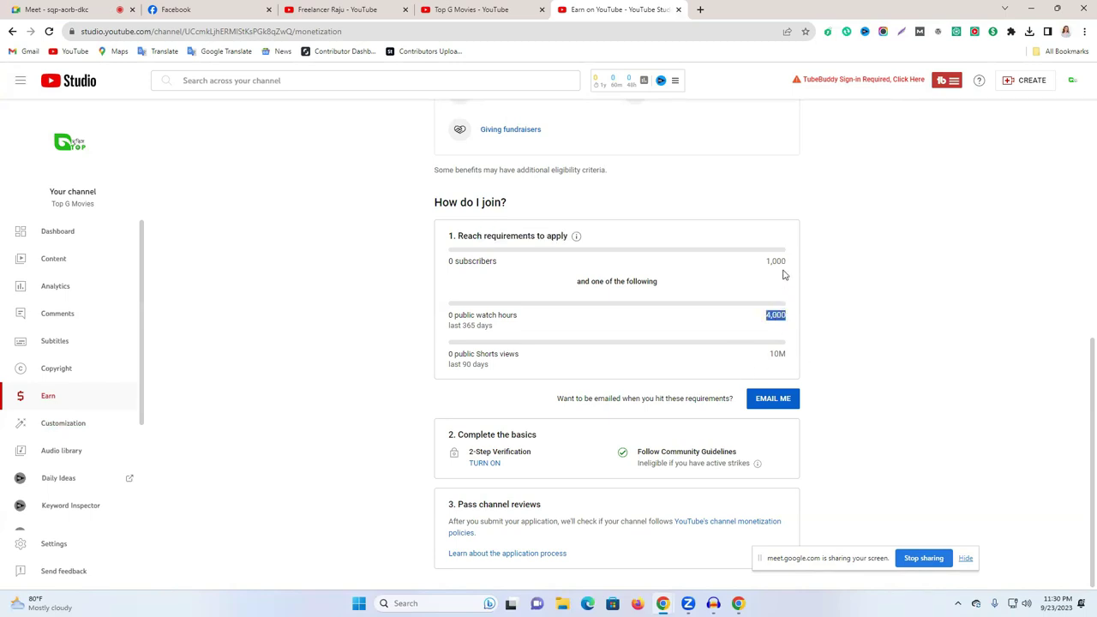
double_click(775, 260)
double_click(853, 260)
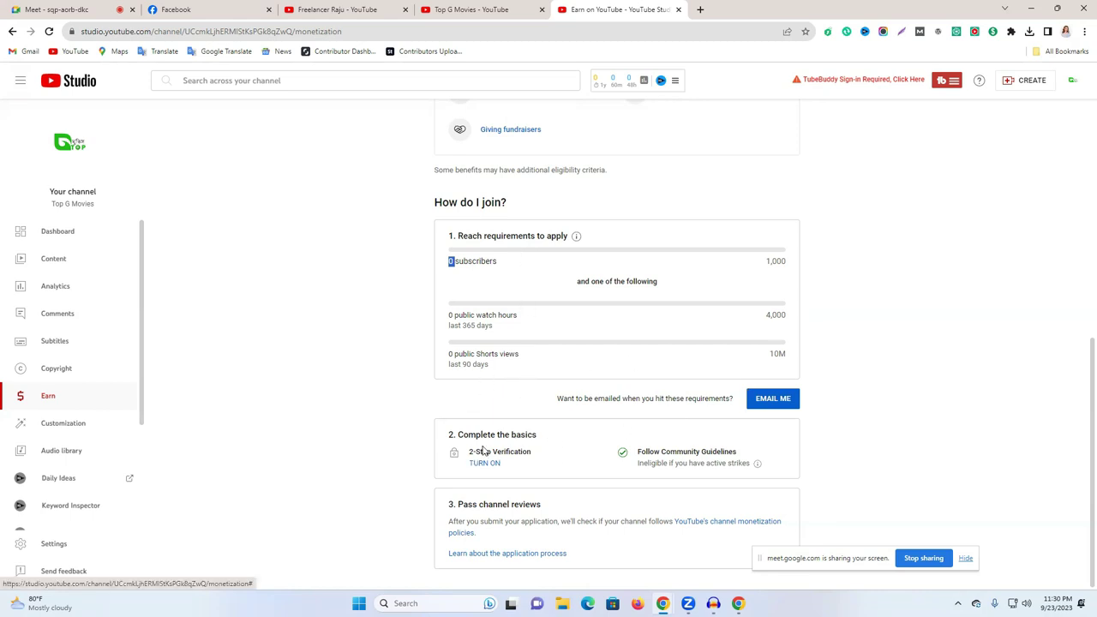
Reread the subscriber requirement text while scrolling the Partner Program requirements
scroll(277, 377, "up", 1)
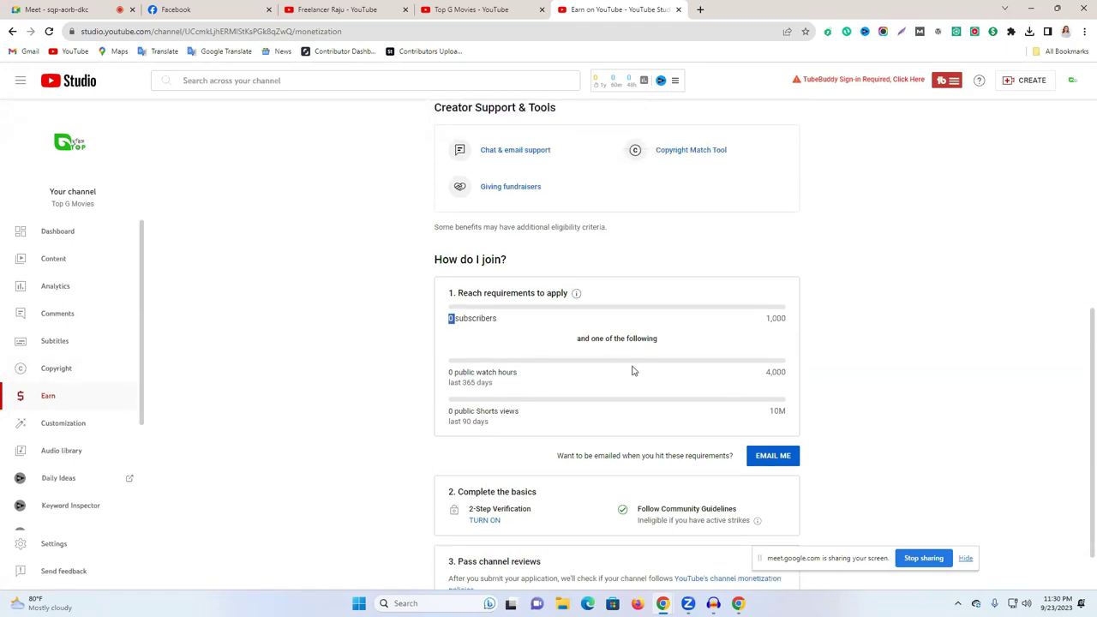
left_click_drag(534, 313, 761, 348)
left_click(864, 318)
scroll(350, 342, "up", 3)
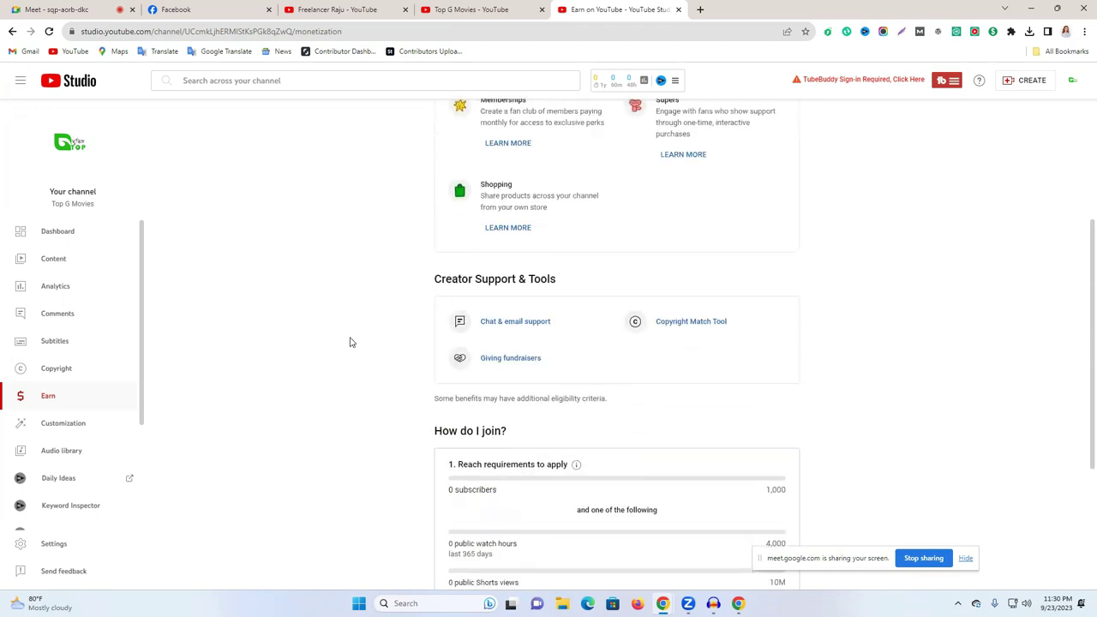
scroll(580, 402, "down", 3)
scroll(578, 348, "up", 1)
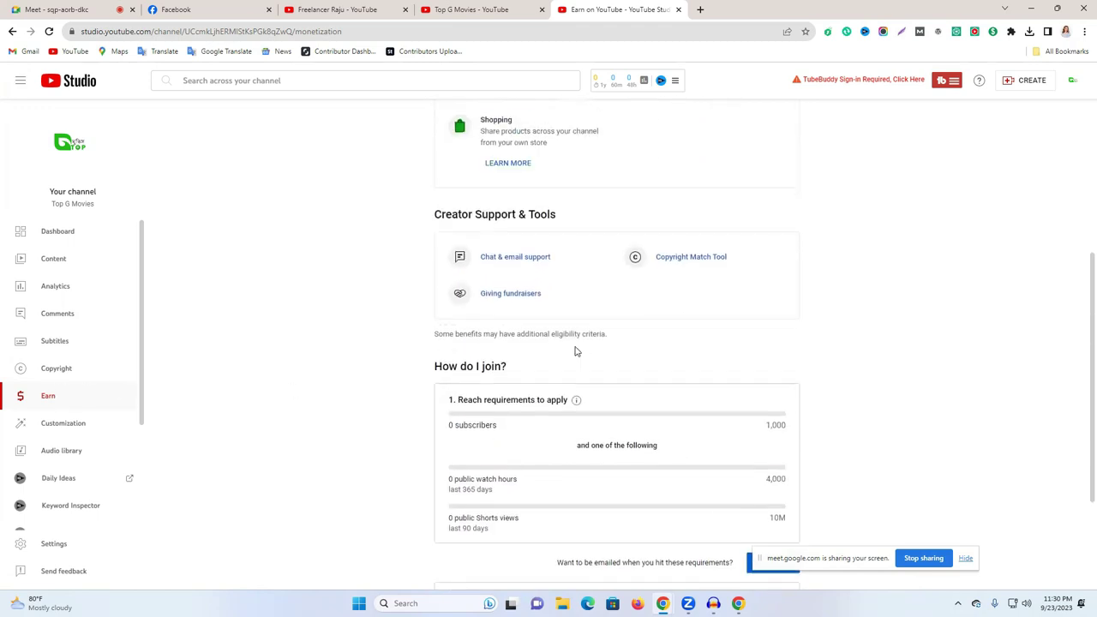
scroll(648, 422, "down", 2)
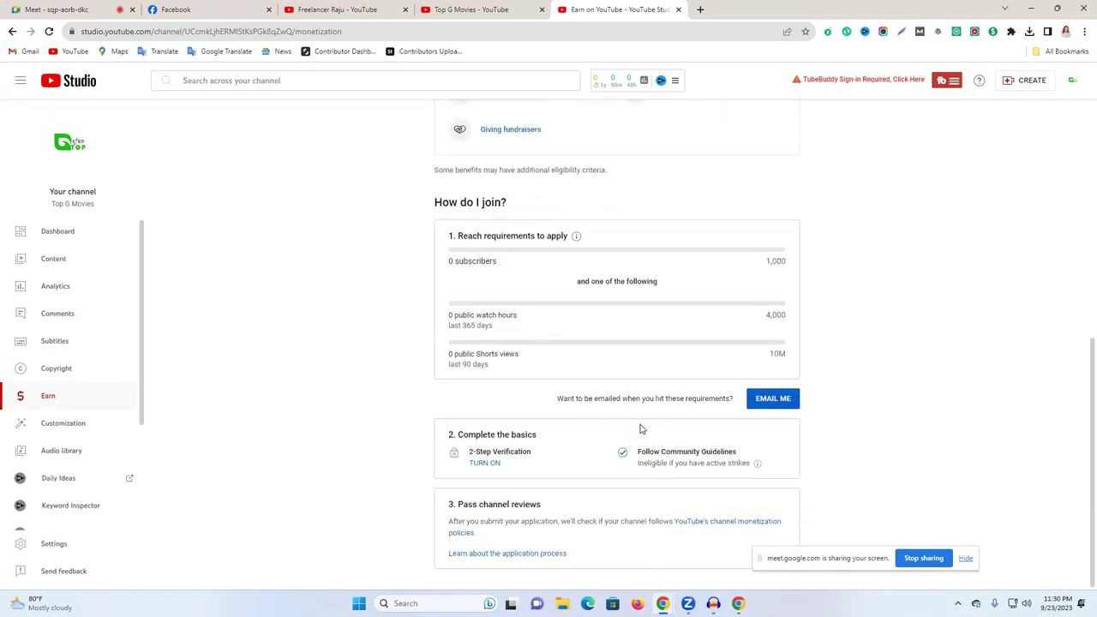
scroll(614, 350, "up", 5)
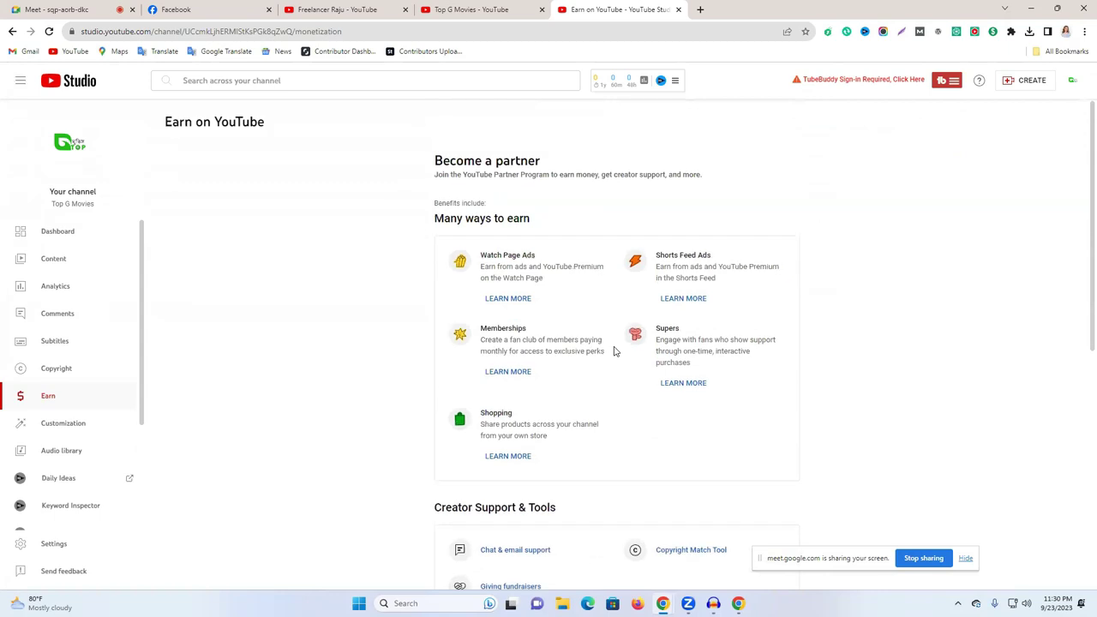
Visit the Copyright, Subtitles, Comments and Analytics pages, viewing watch time and subscriber charts
left_click(69, 369)
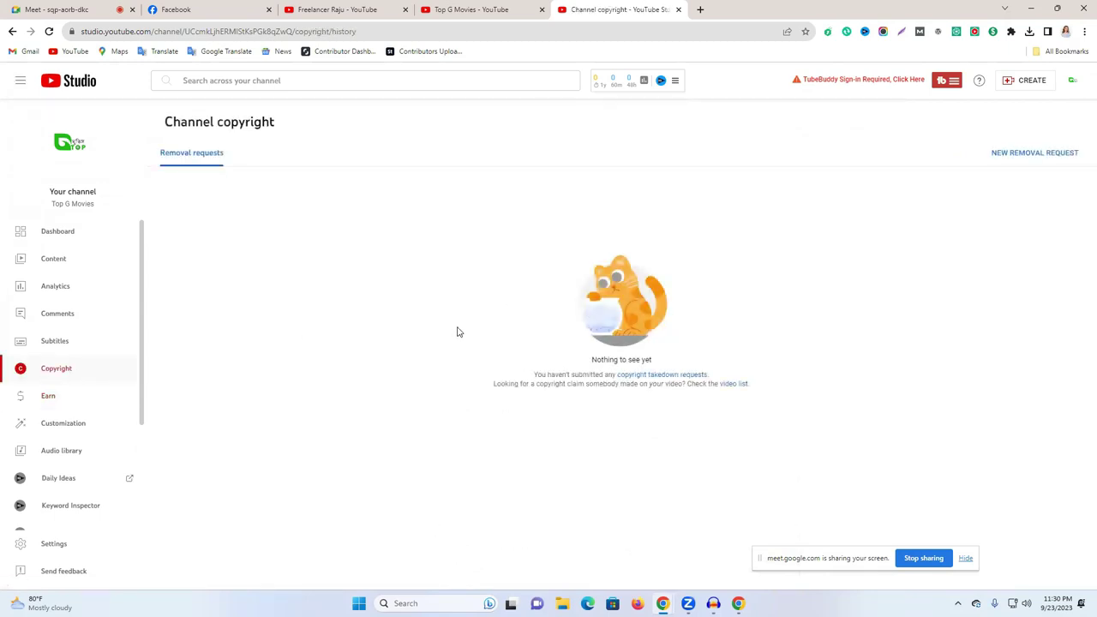
left_click(67, 341)
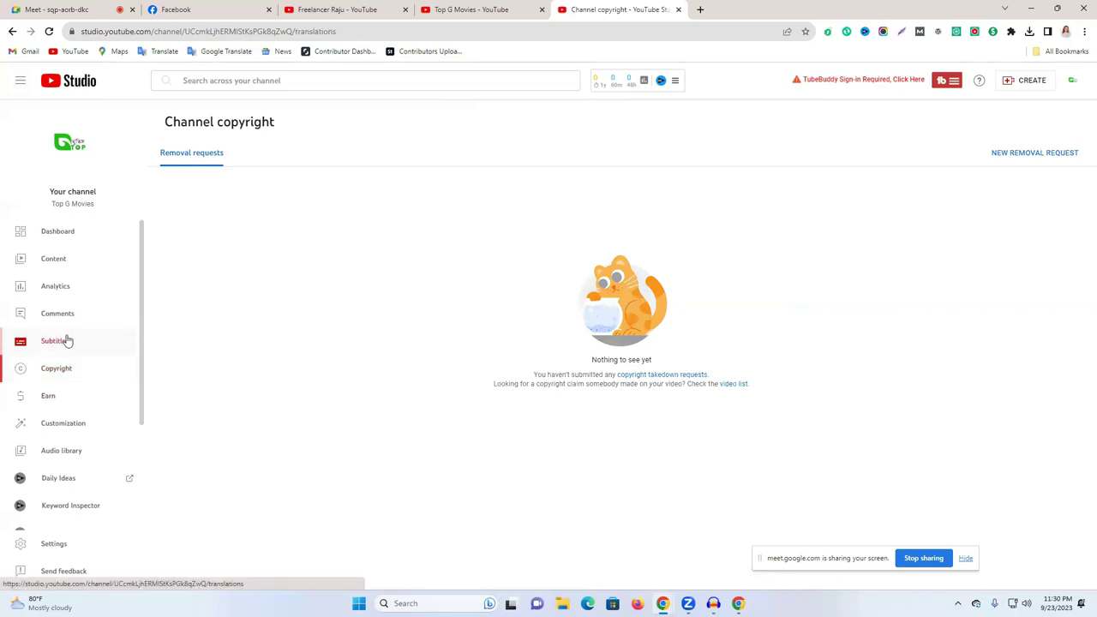
left_click(93, 316)
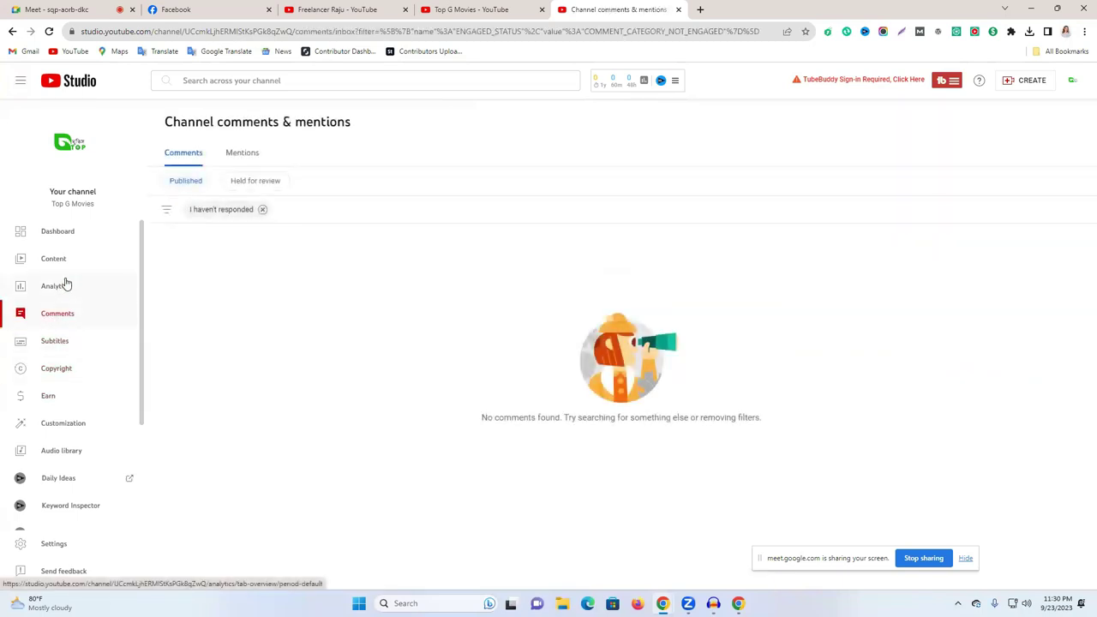
left_click(66, 284)
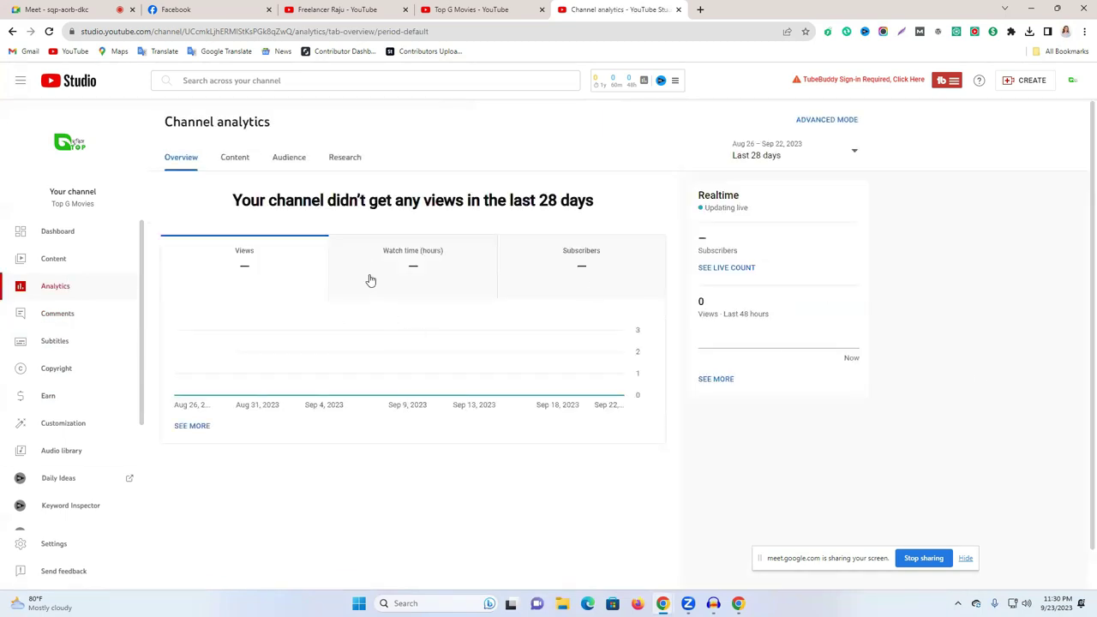
left_click(411, 282)
left_click(579, 290)
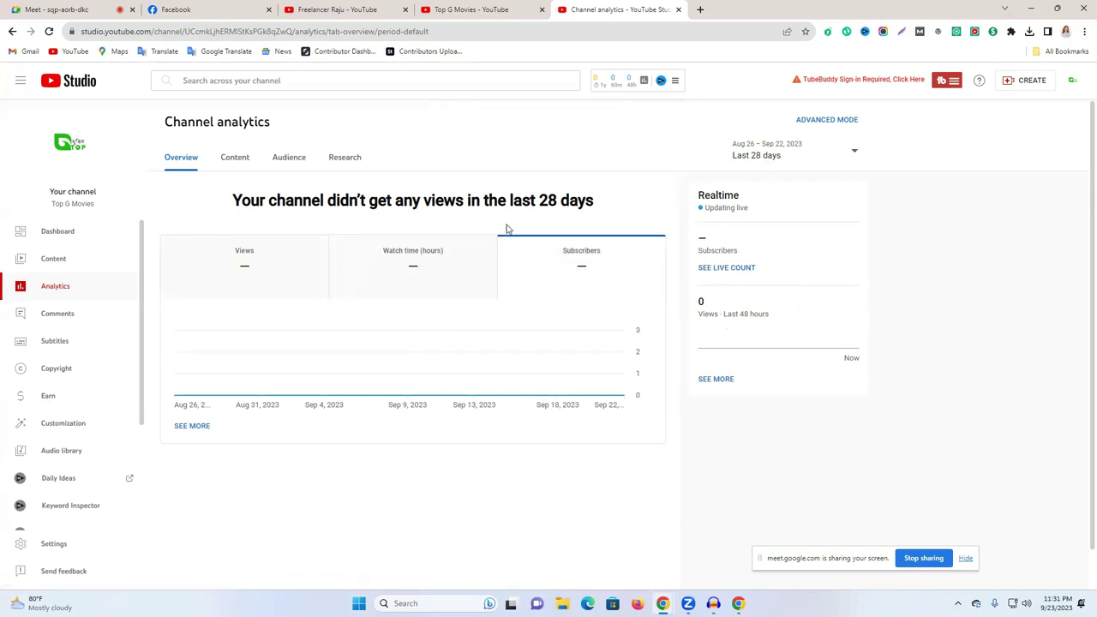
Browse the Content, Audience and Research analytics tabs, then the videos list and dashboard
left_click(236, 159)
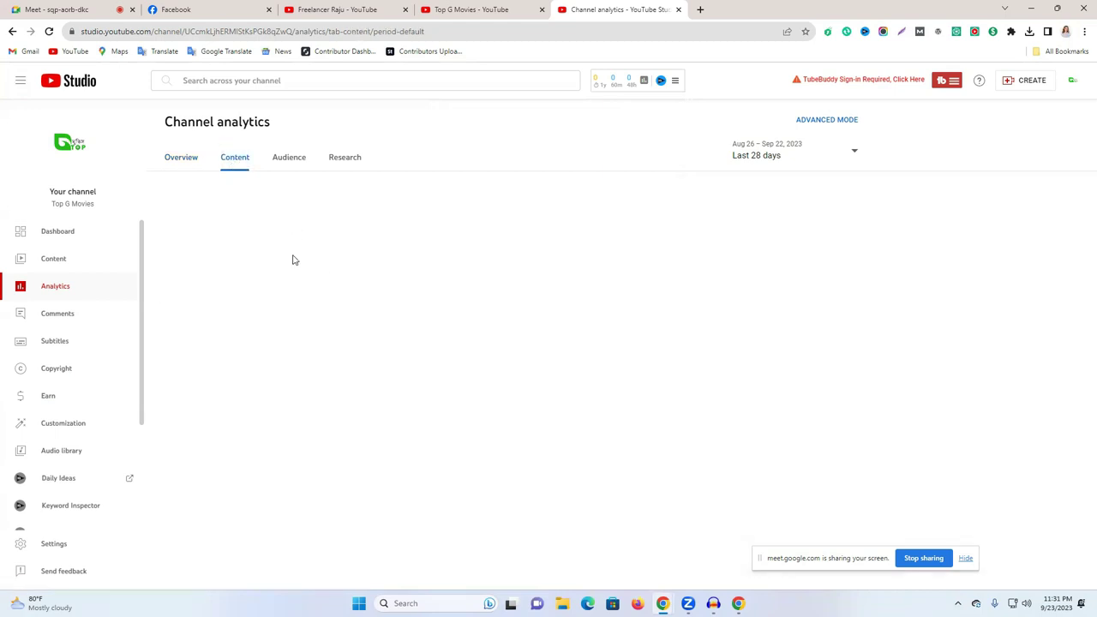
left_click(291, 160)
scroll(554, 341, "down", 1)
scroll(514, 341, "down", 4)
scroll(451, 340, "up", 4)
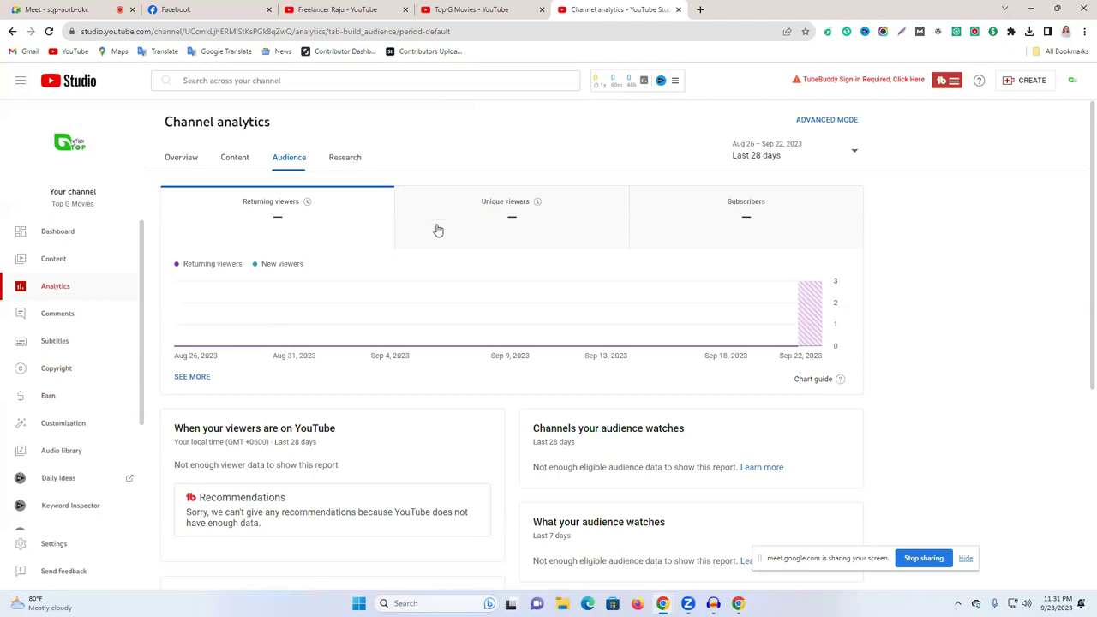
left_click(344, 160)
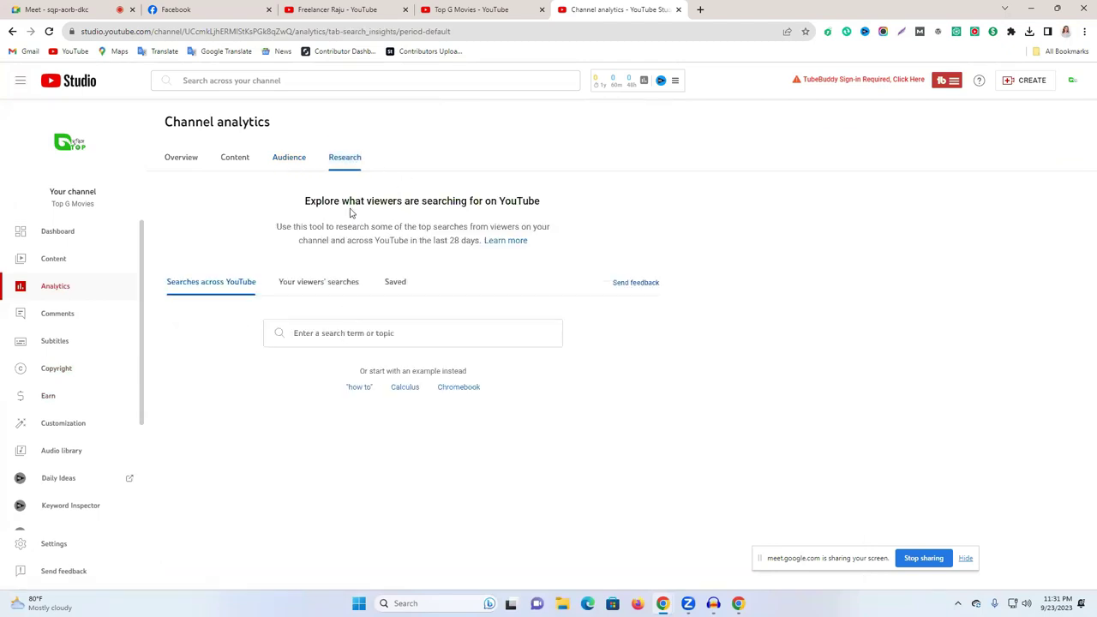
left_click(73, 260)
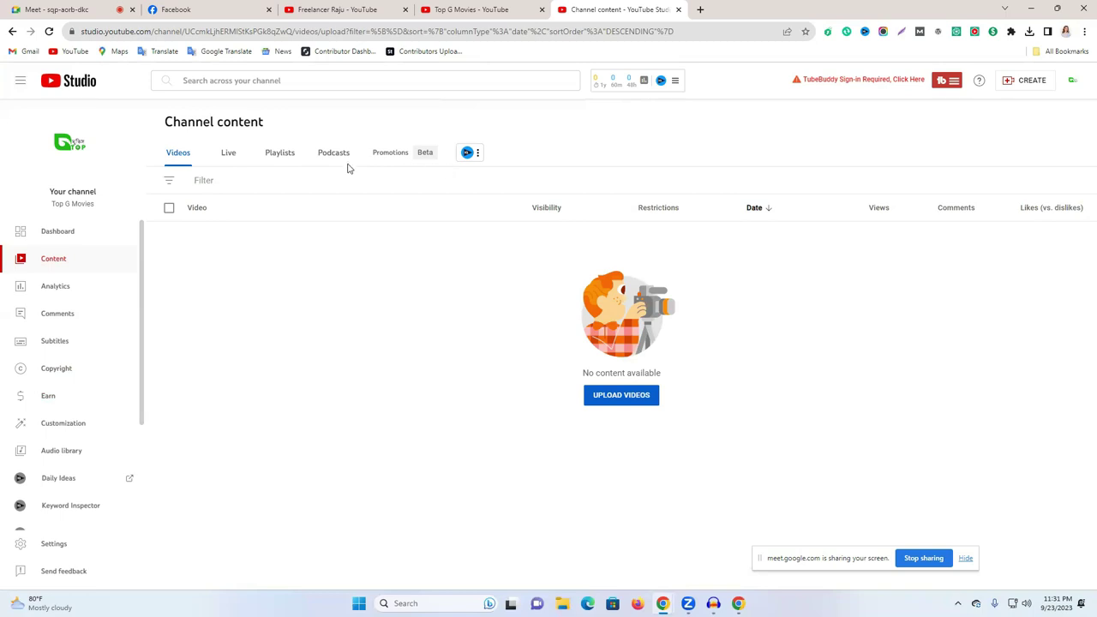
left_click(81, 237)
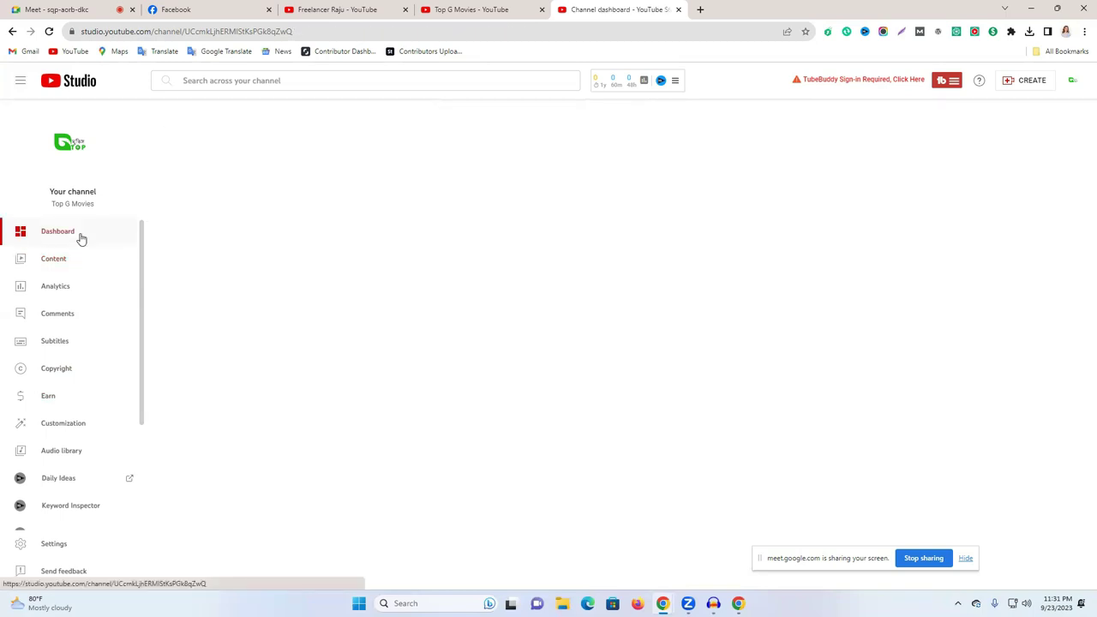
scroll(32, 477, "down", 5)
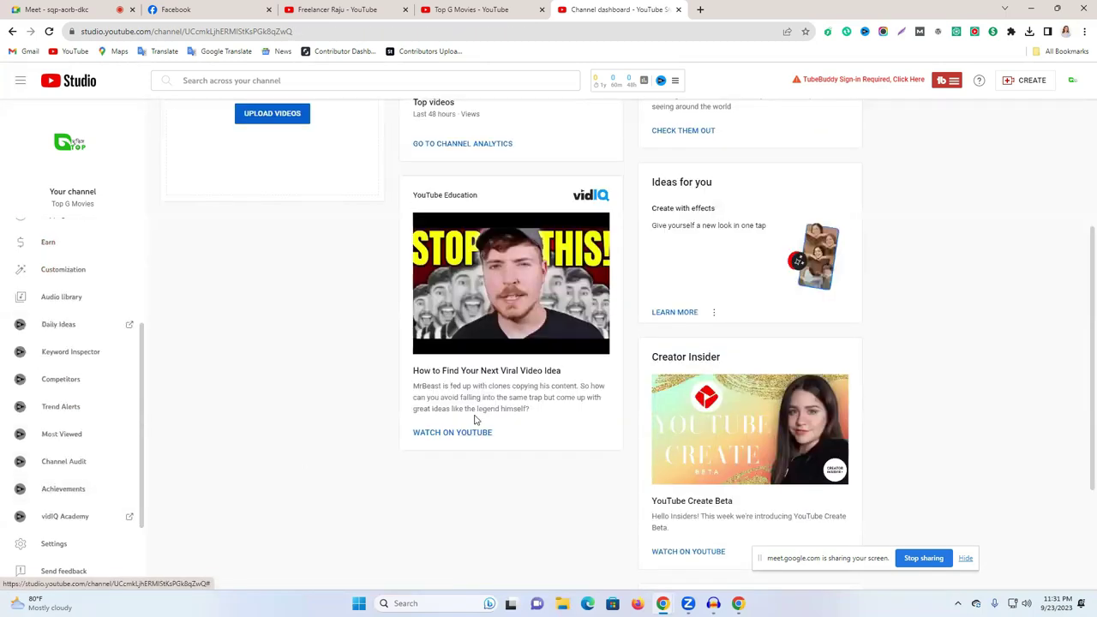